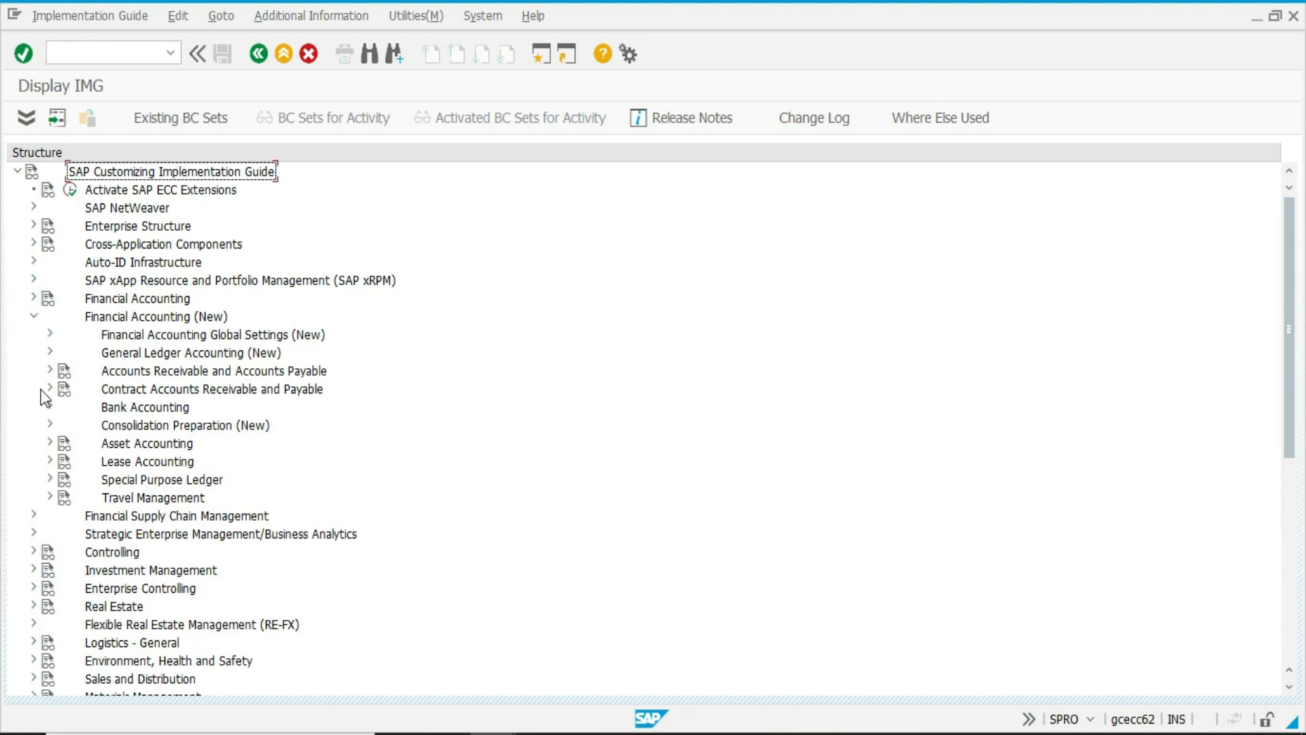
Open the Copy Reference Chart of Depreciation activity from Asset Accounting's Organizational Structures.
click(49, 443)
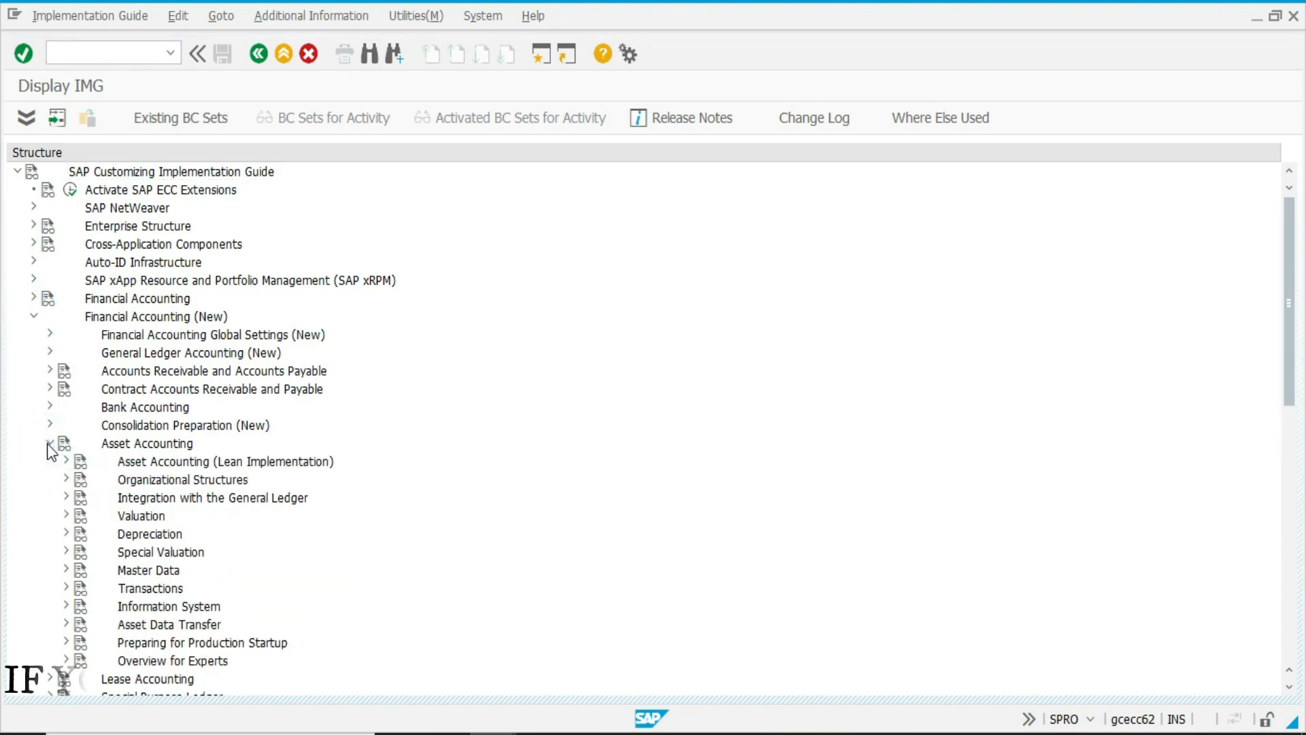
click(66, 479)
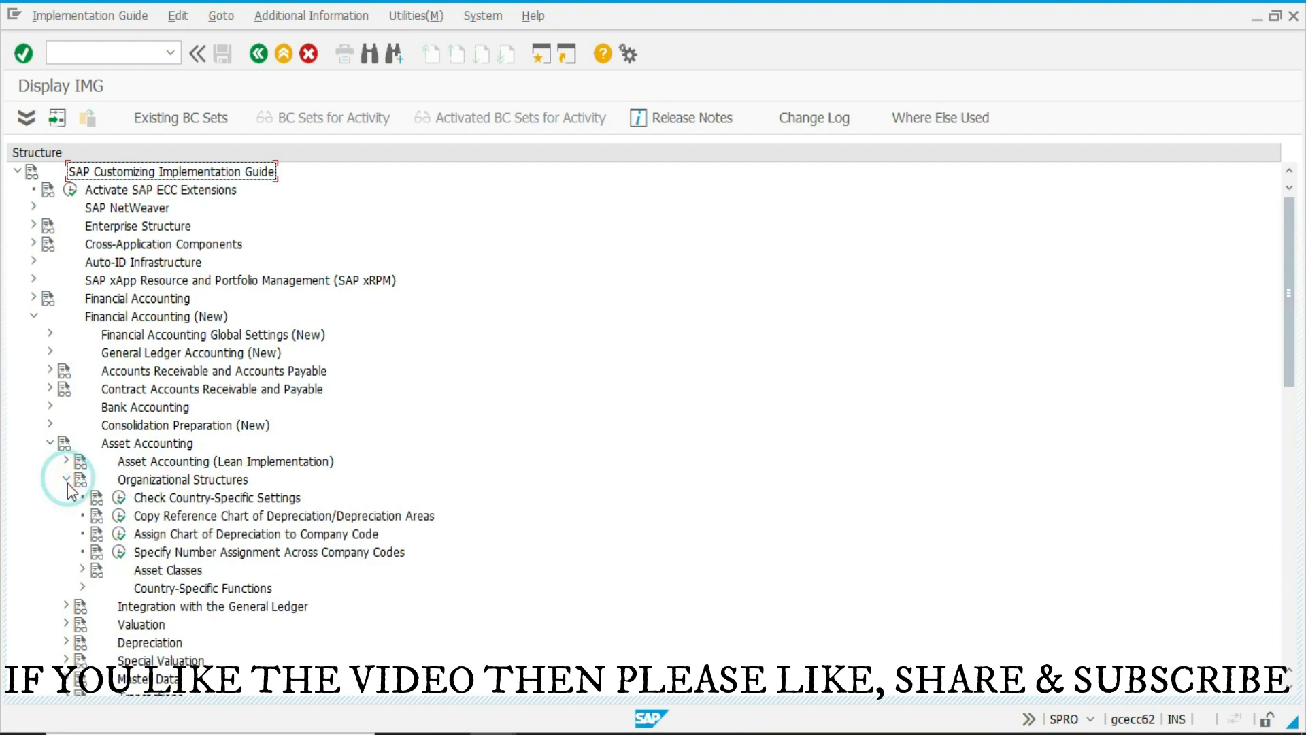
click(123, 517)
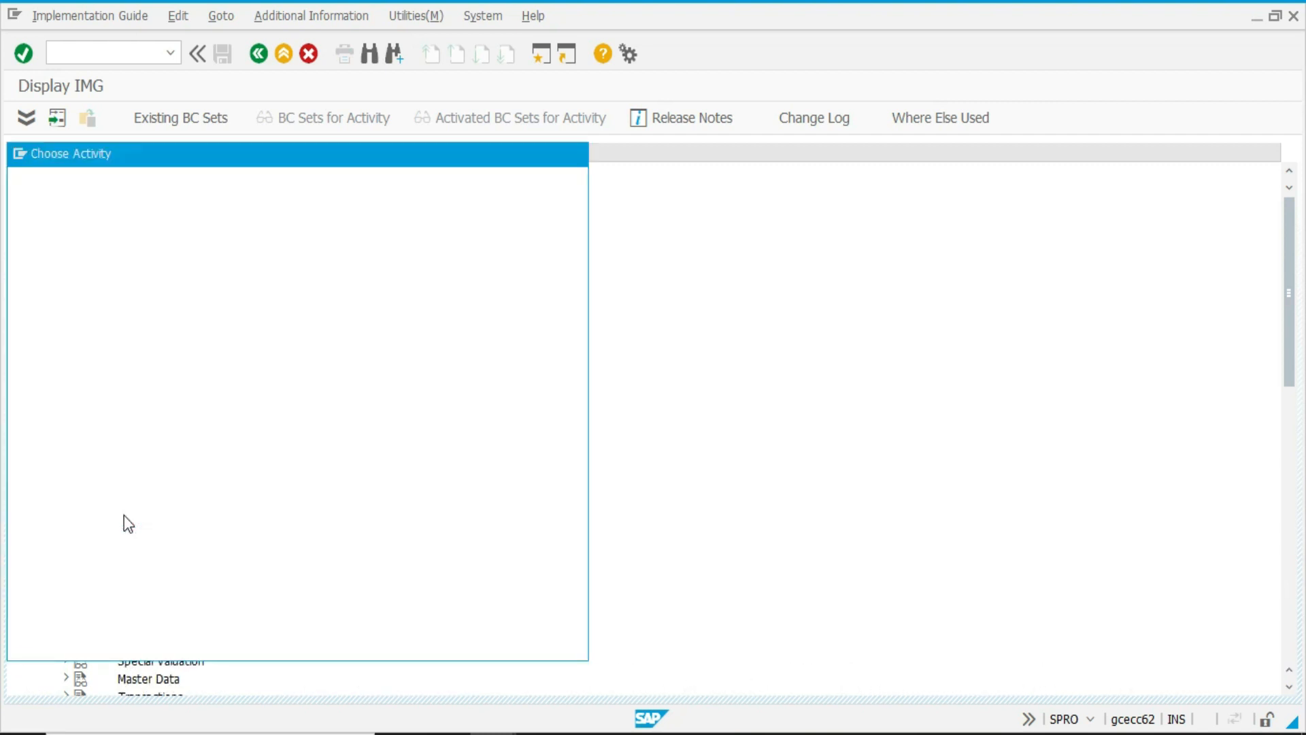
double_click(165, 228)
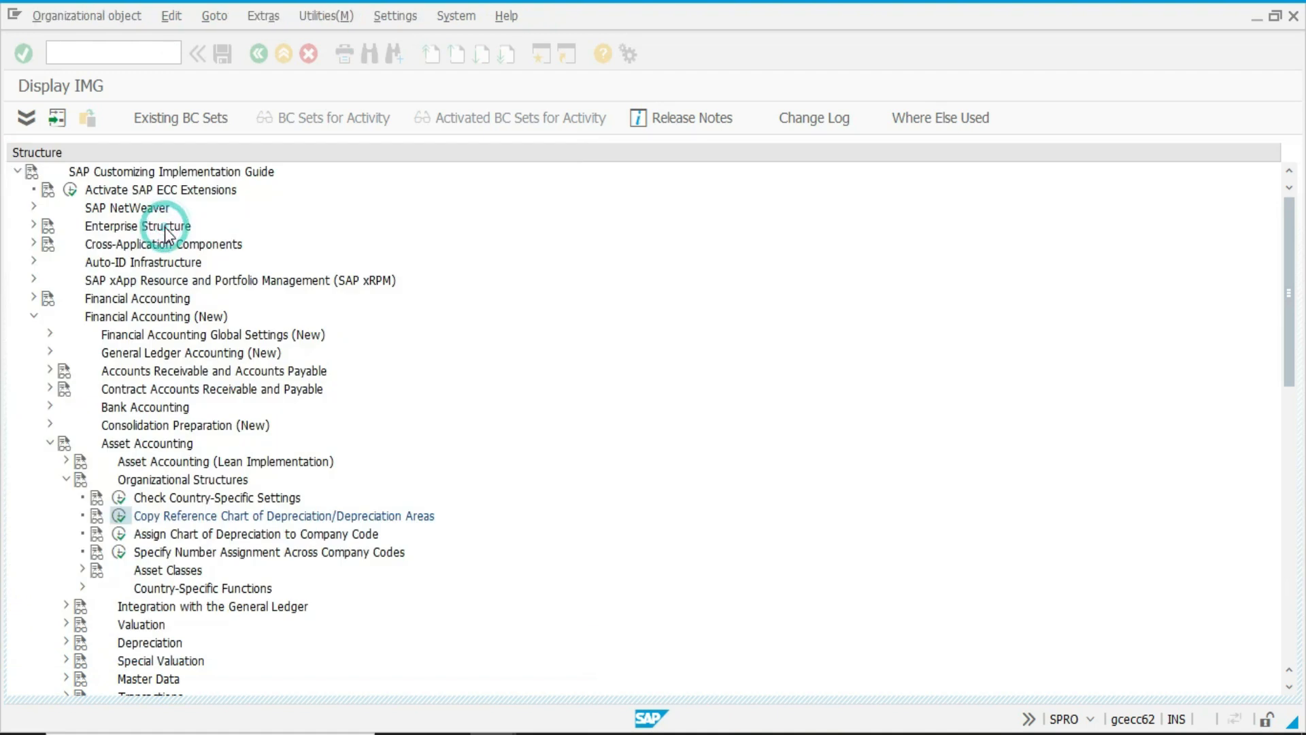
Start a chart of depreciation copy and choose the India sample chart 1IN as the source.
click(58, 118)
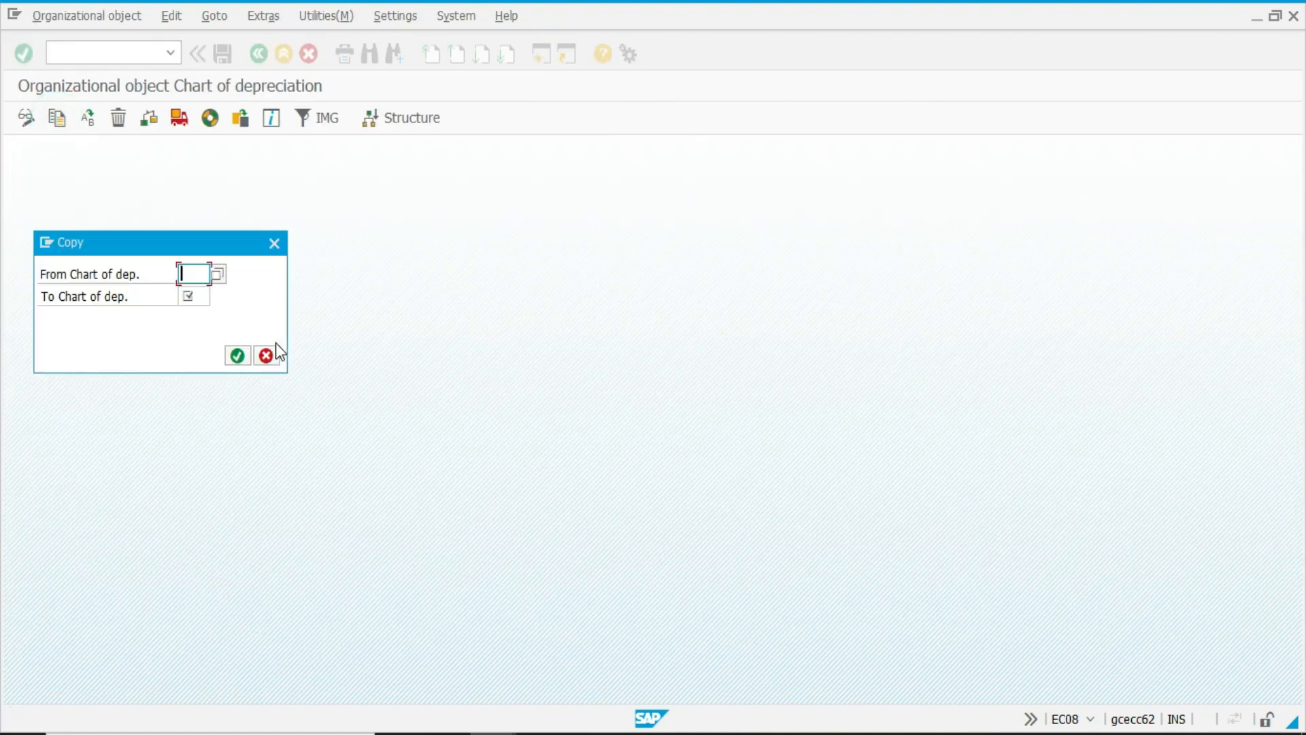
click(275, 345)
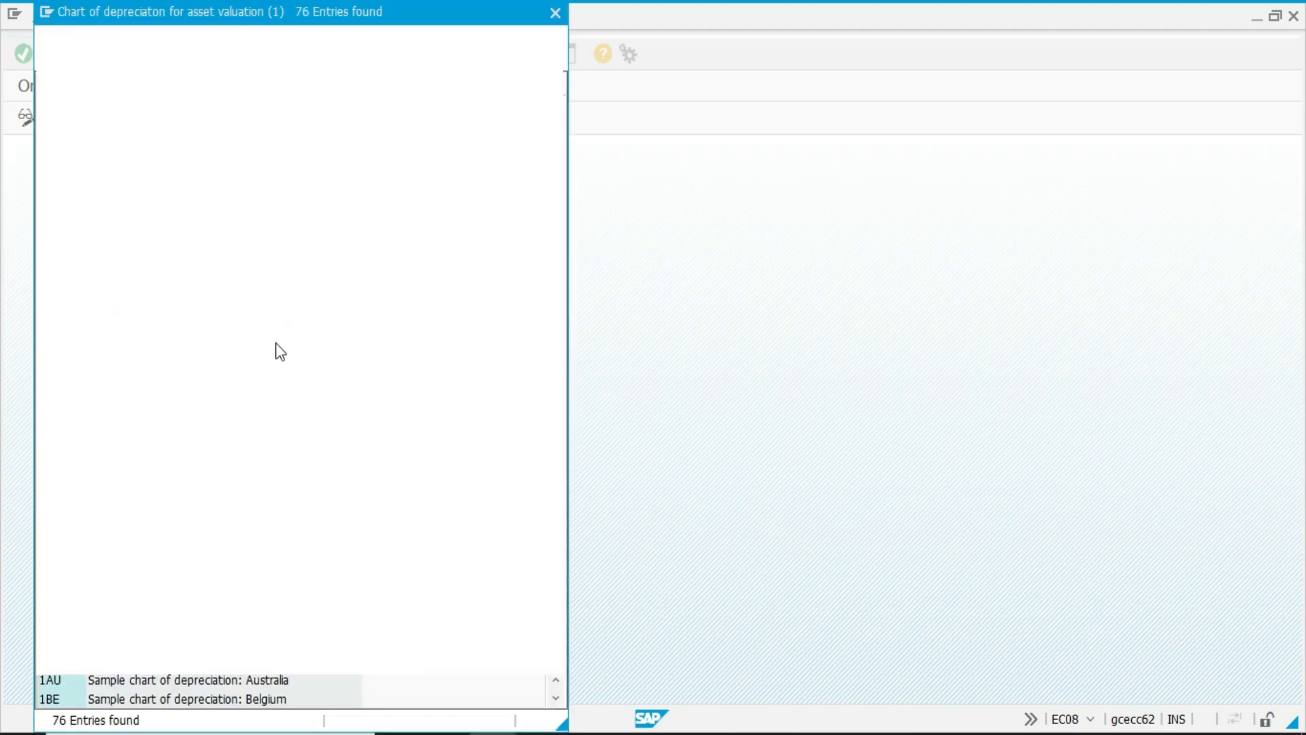
click(276, 343)
key(Page_Down)
key(Page_Down)
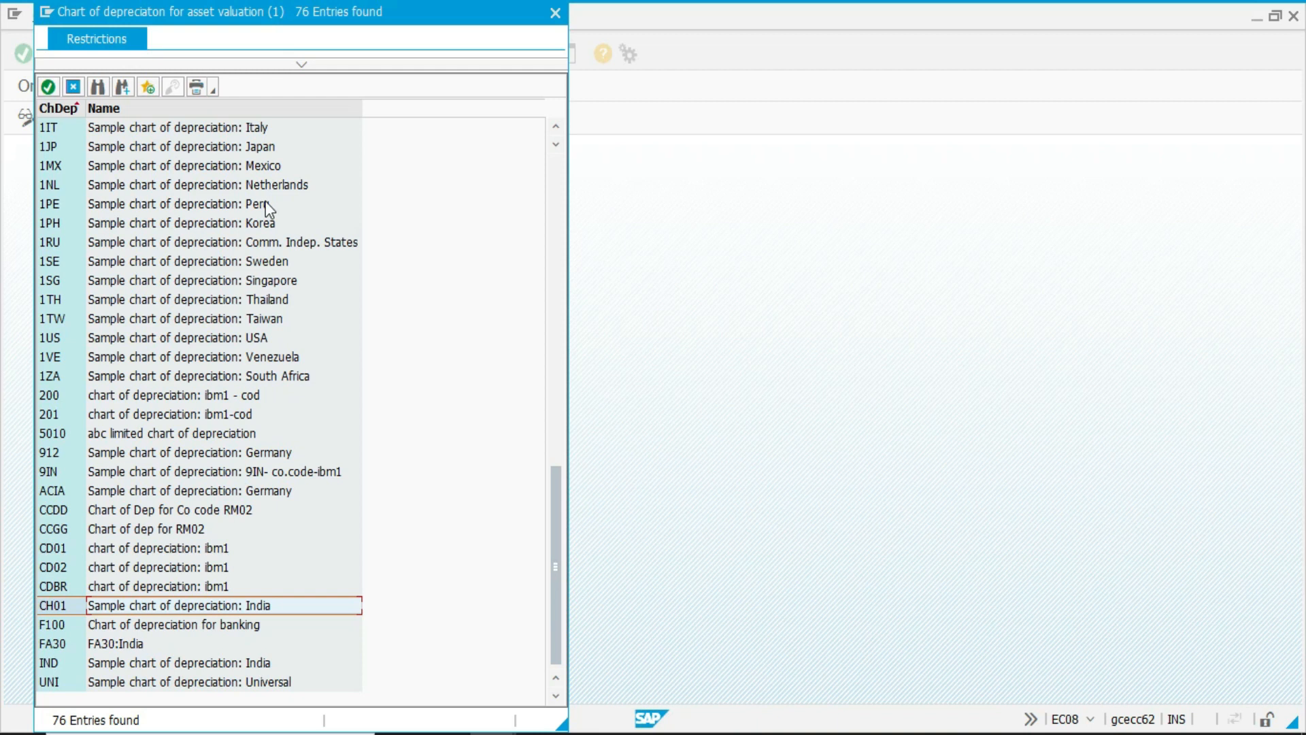
click(275, 399)
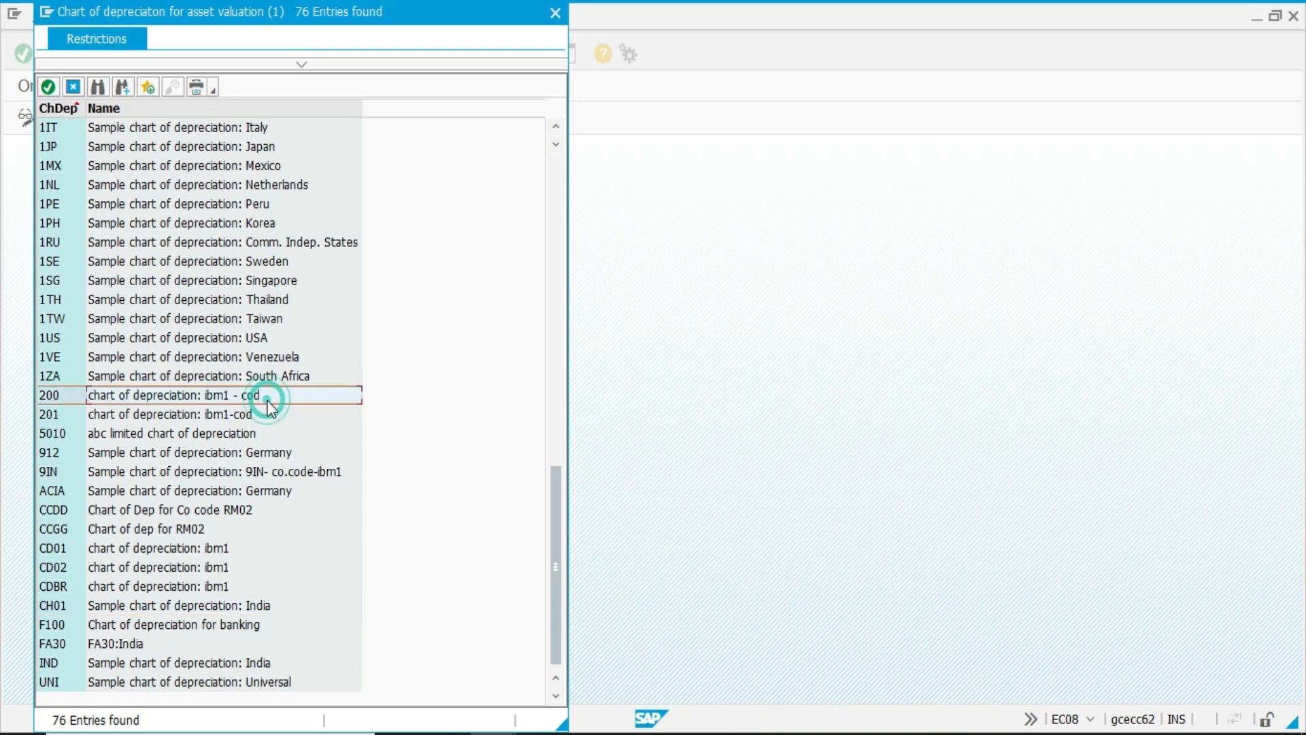
key(Page_Up)
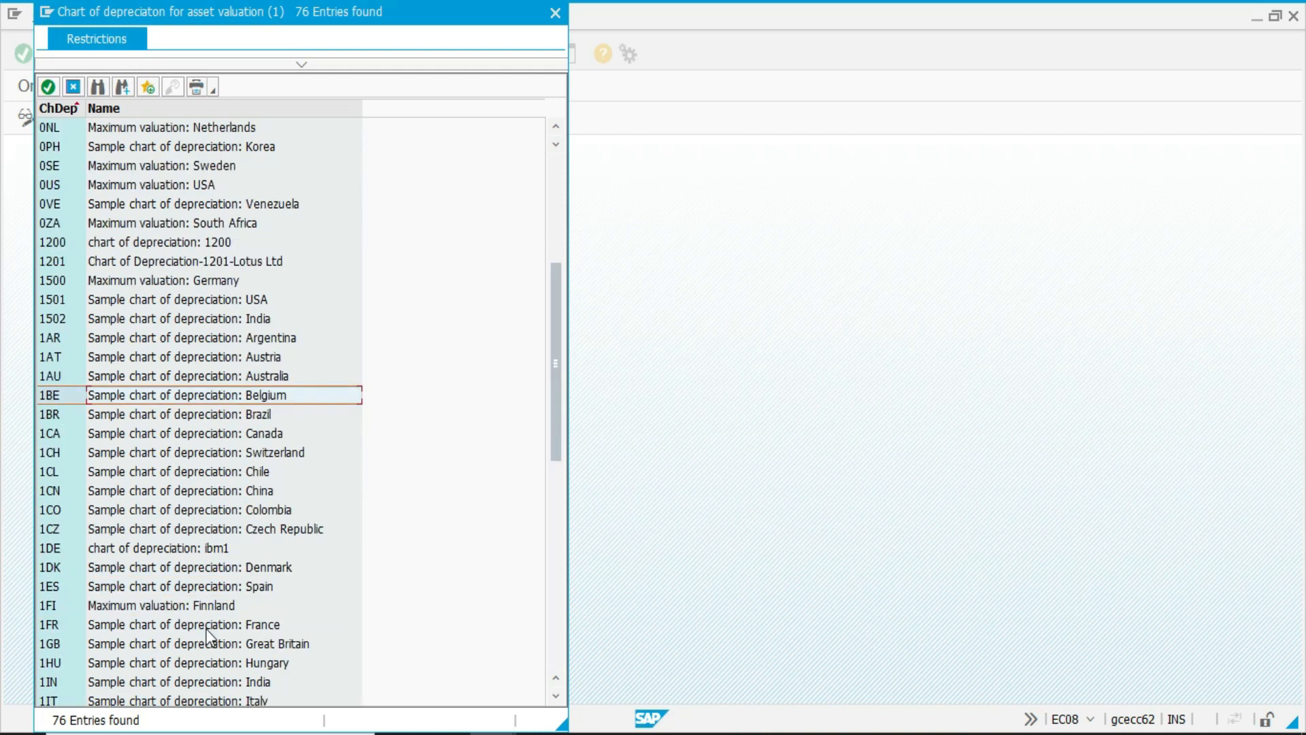
key(Down)
key(Down)
key(Down)
key(Down)
key(Down)
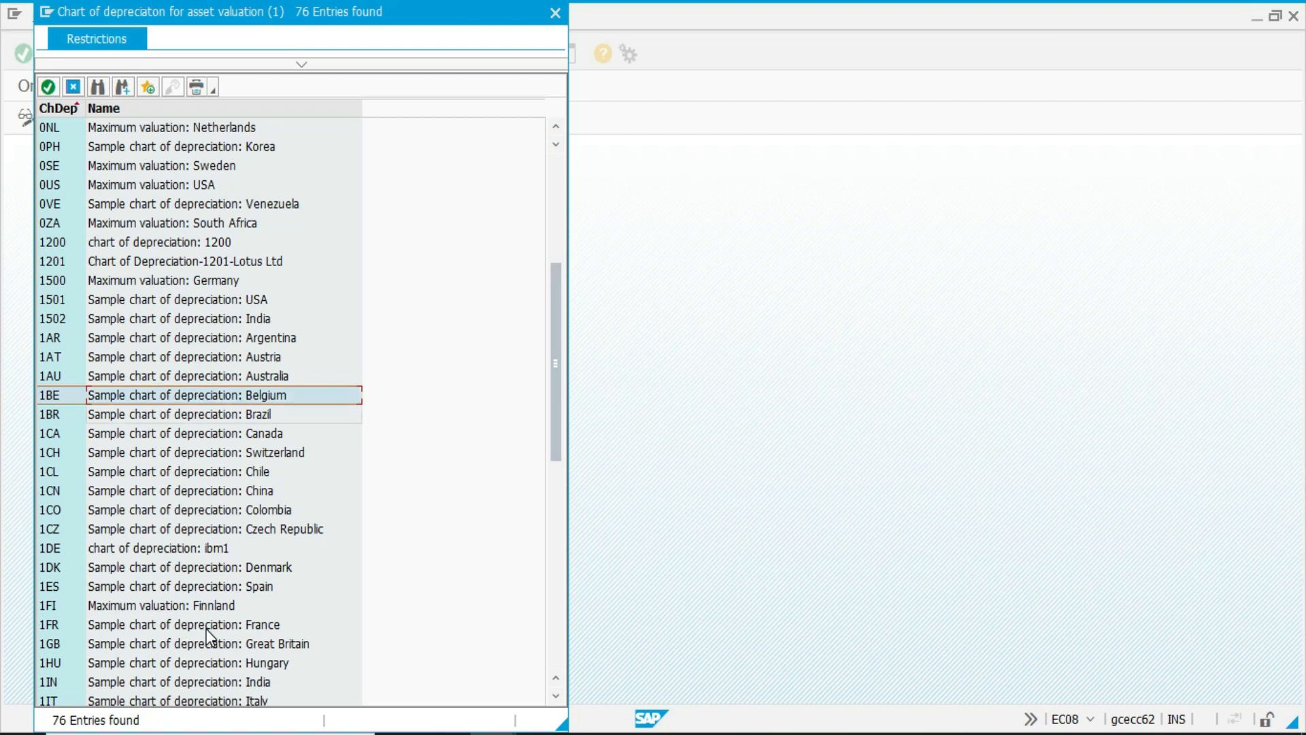
key(Down)
key(Down)
key(Down)
key(Down)
key(Down)
key(Down)
key(Down)
key(Down)
key(Down)
key(Down)
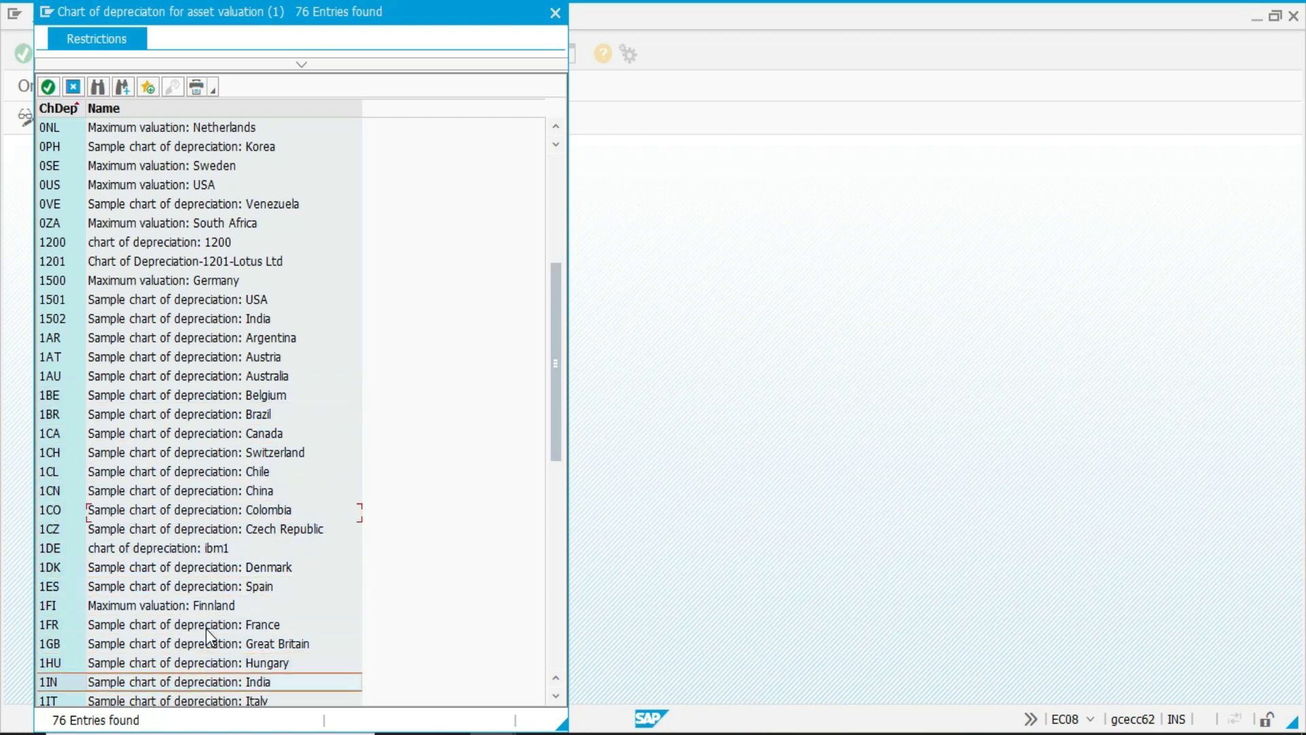
key(Down)
key(Return)
text(1IN)
key(Tab)
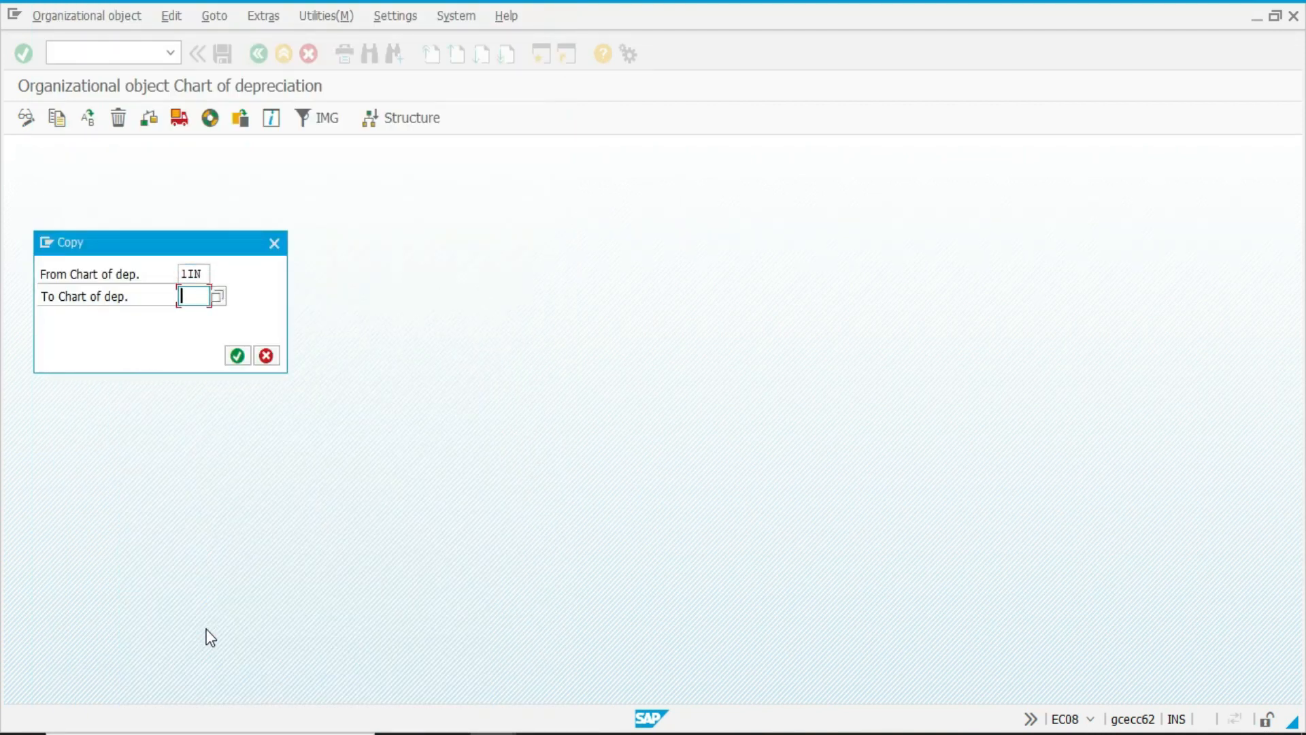
Copy the source chart to a new chart of depreciation IN1, accept the number range transport notice and return to the activity list.
text(IN1)
click(234, 361)
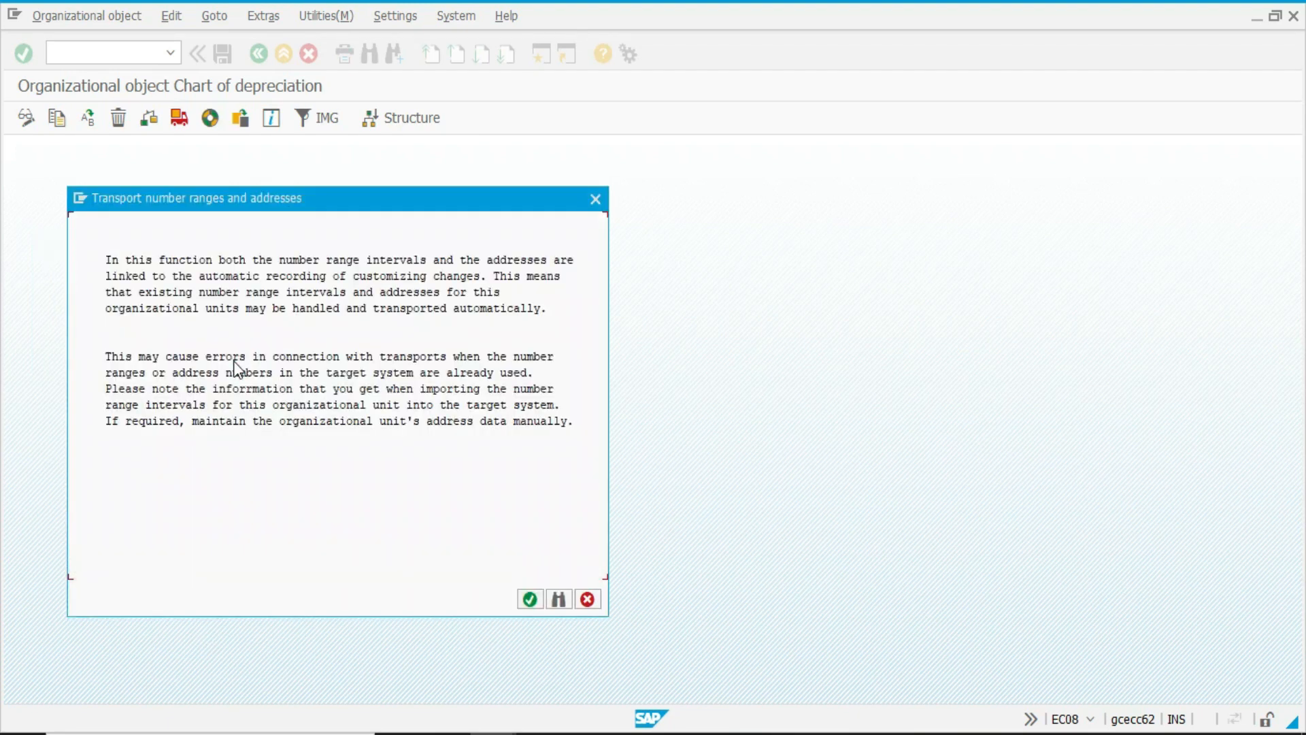
click(530, 599)
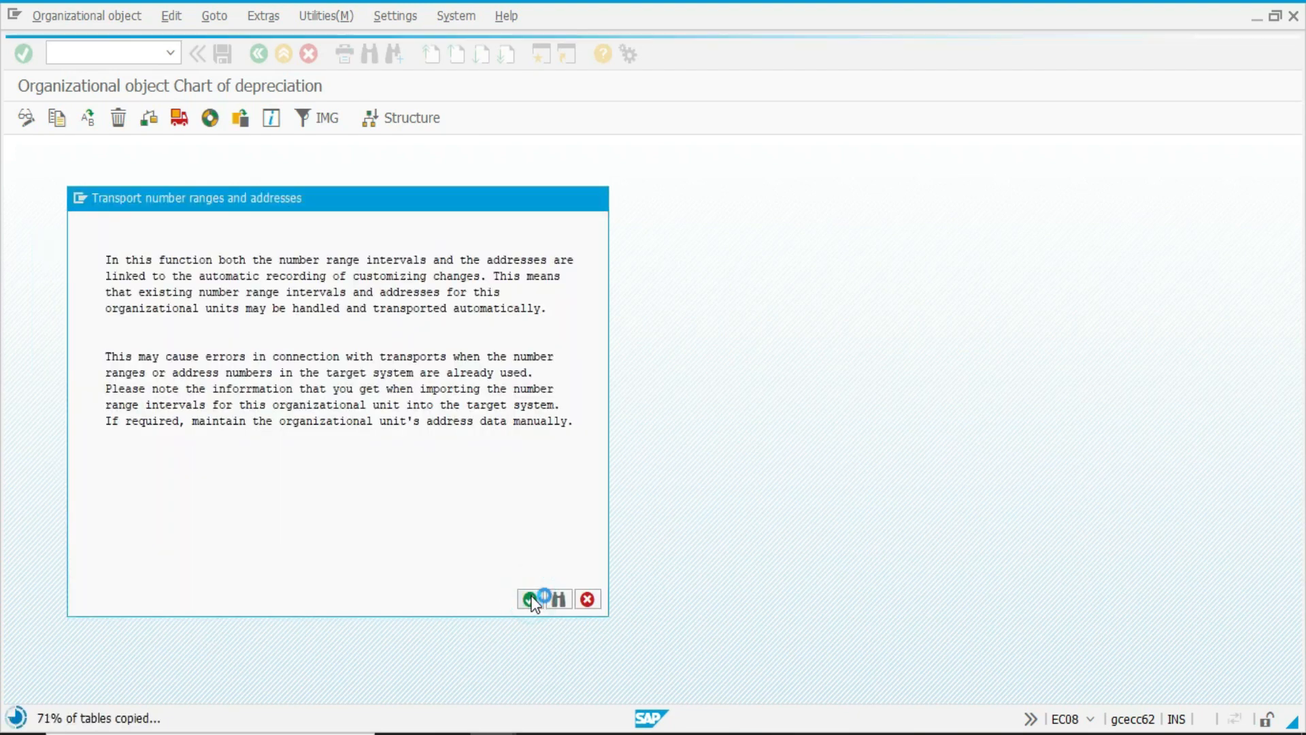
click(229, 311)
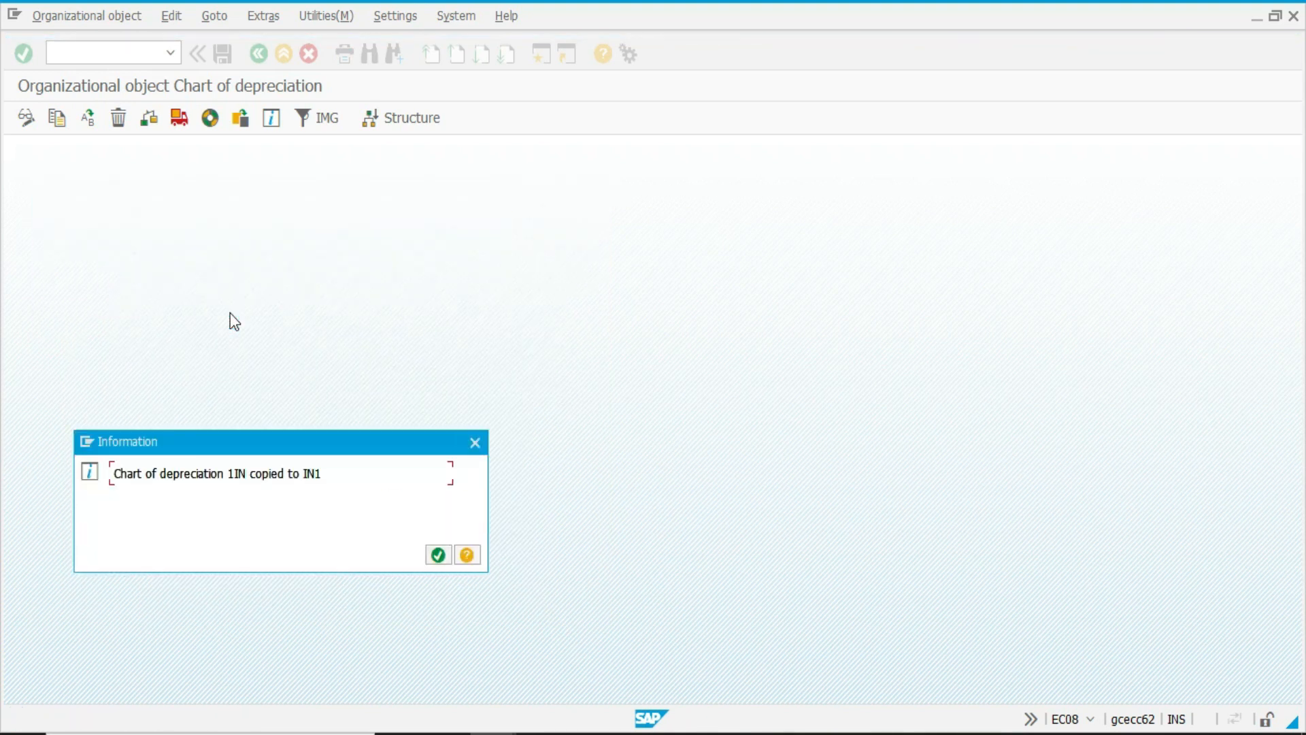
click(443, 558)
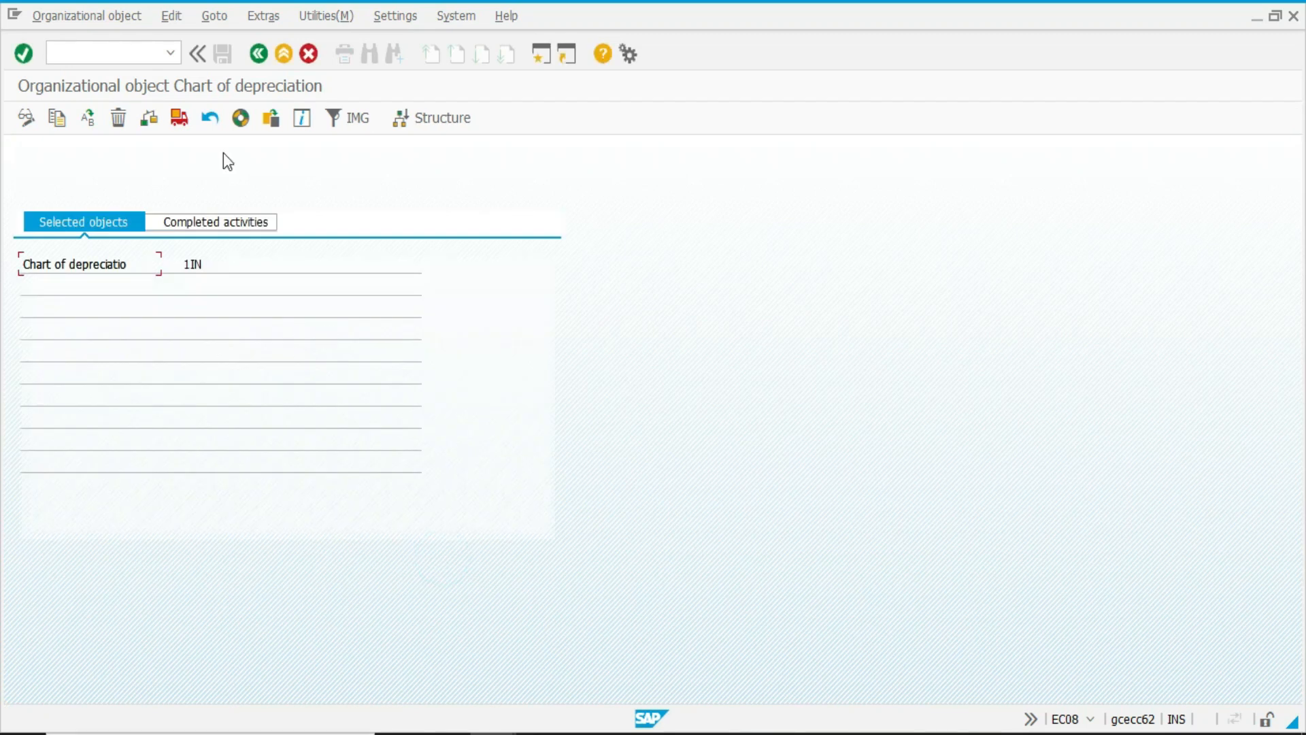
click(259, 57)
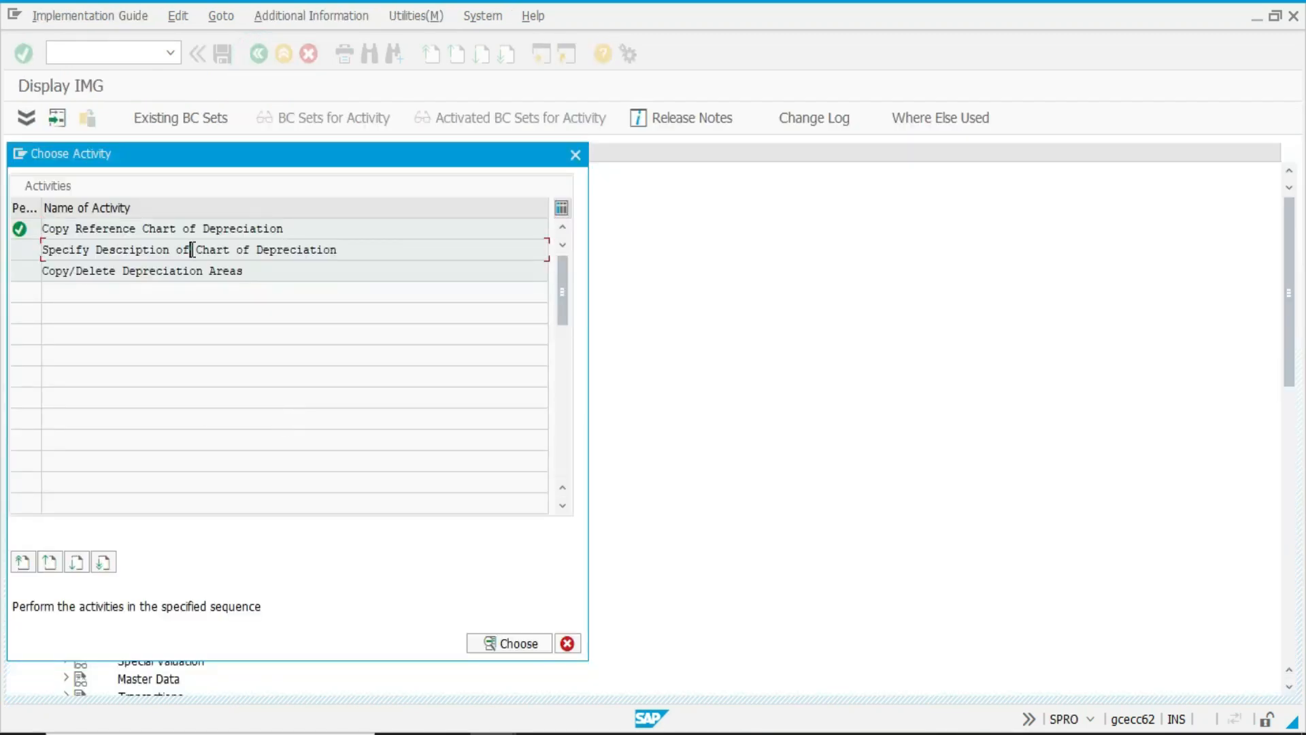
Open Specify Description of Chart of Depreciation and position the list on entry IN1.
double_click(192, 250)
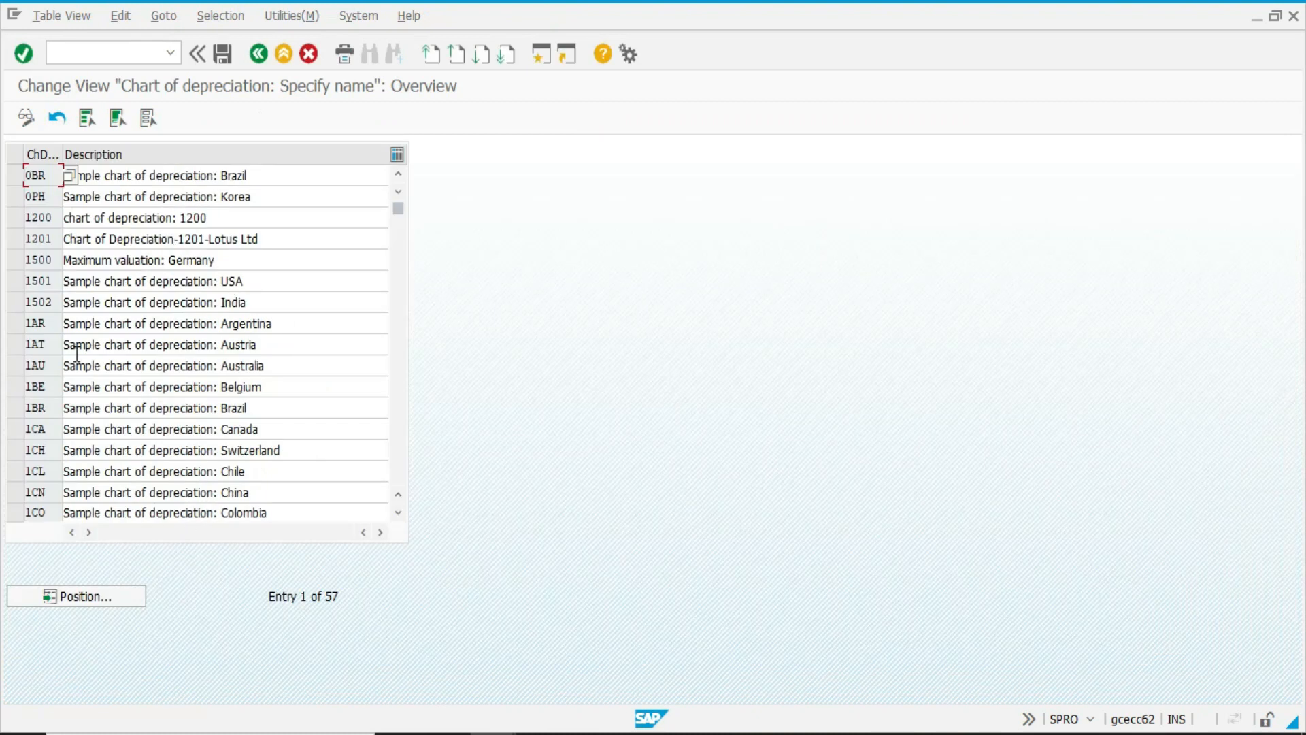
click(103, 606)
text(1IN)
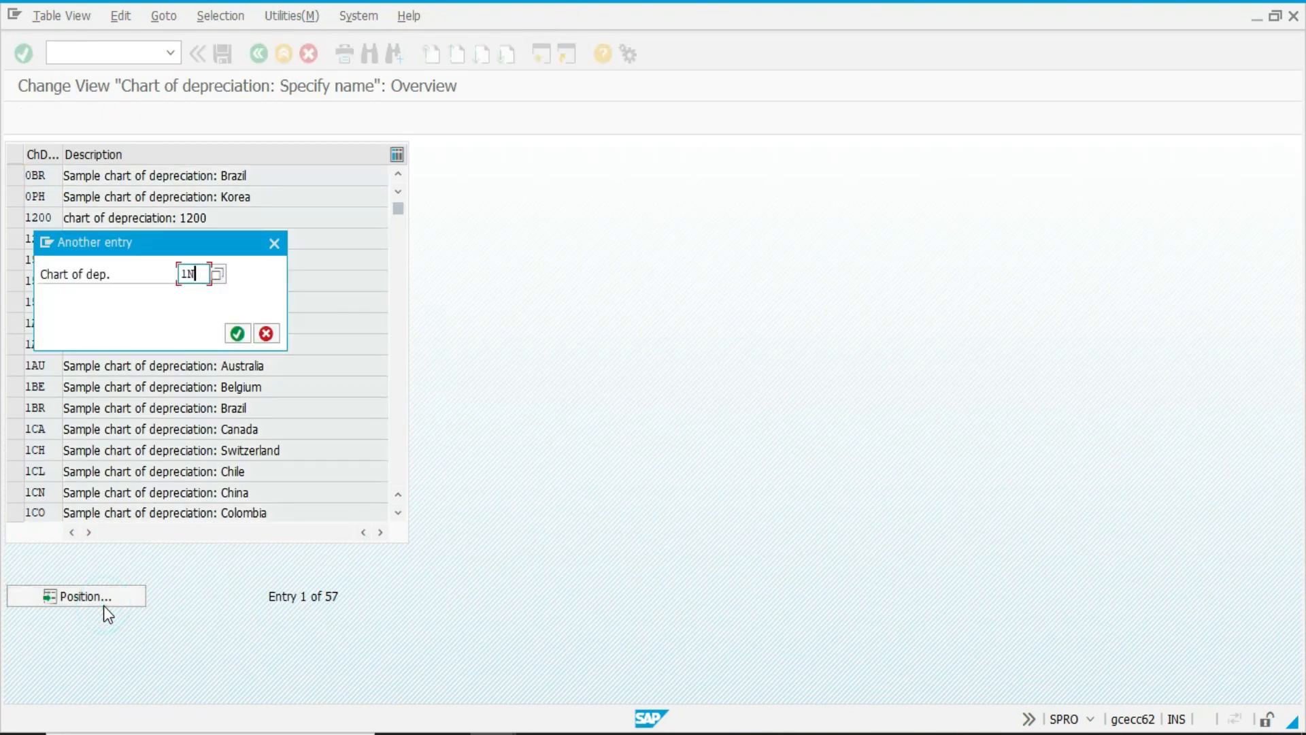
key(BackSpace)
key(BackSpace)
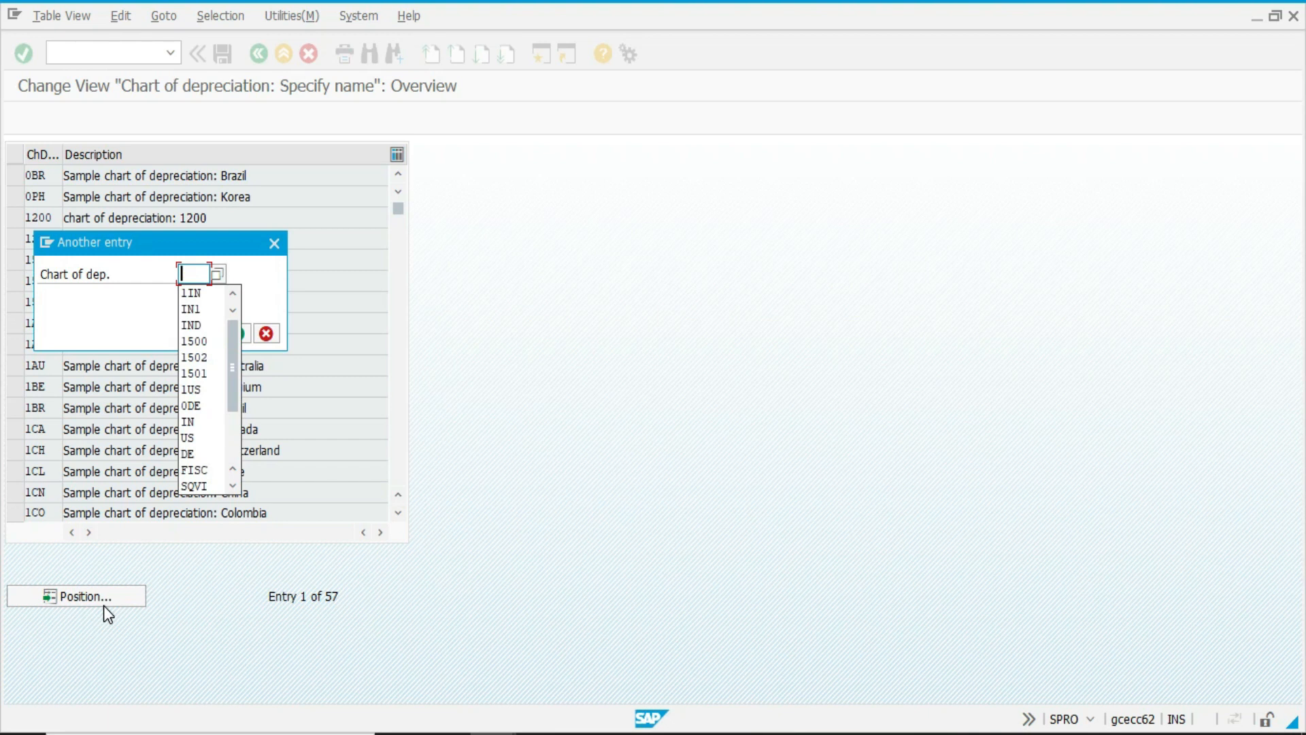
text(IN1)
key(Return)
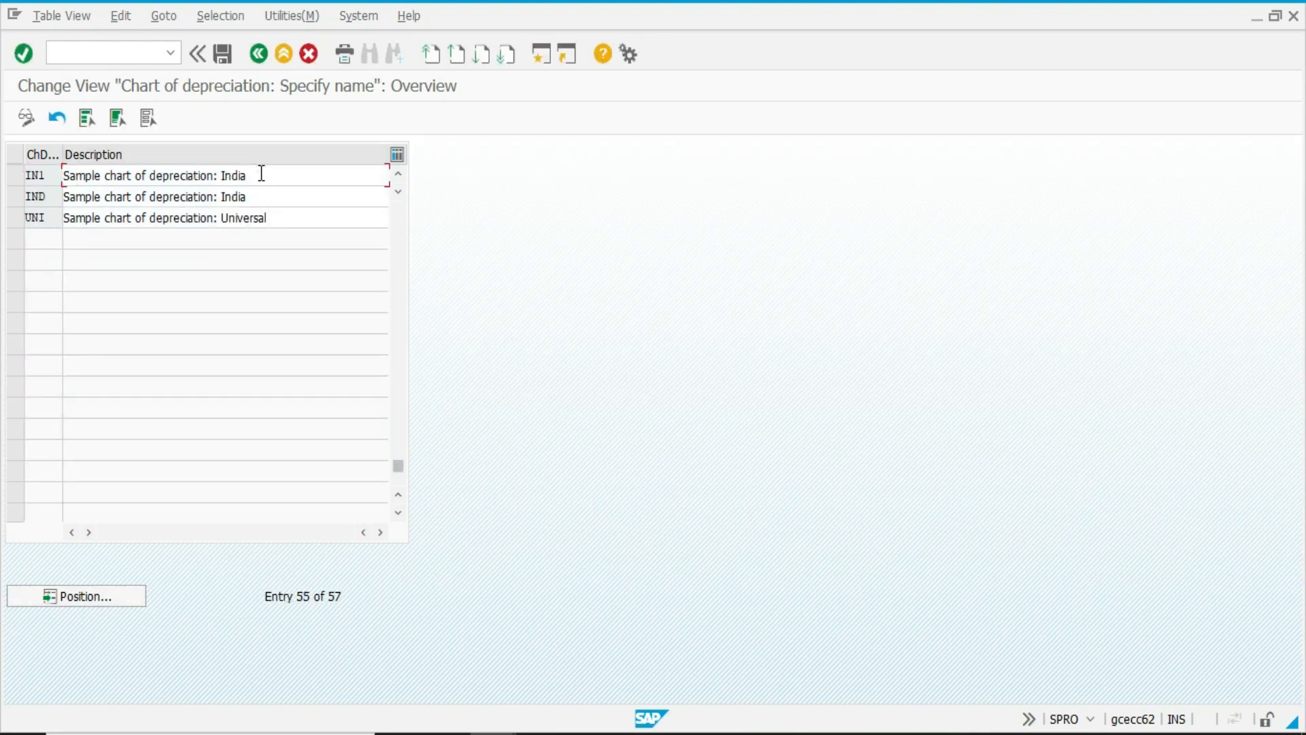
Change IN1's description to "chart of depreciation: India", save it to the ASSET_CONFIGURATION customizing request and return to the activities.
click(259, 175)
drag(103, 175, 63, 174)
key(Delete)
key(ctrl+s)
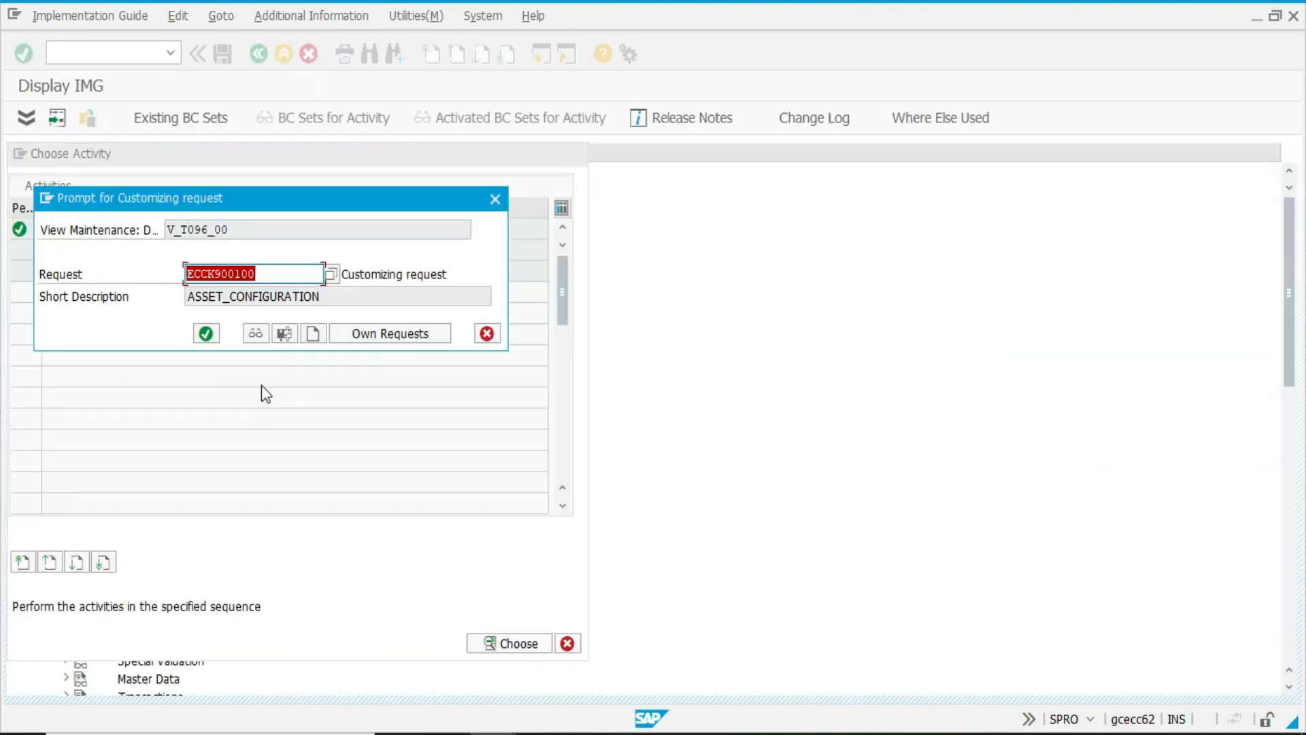
click(207, 332)
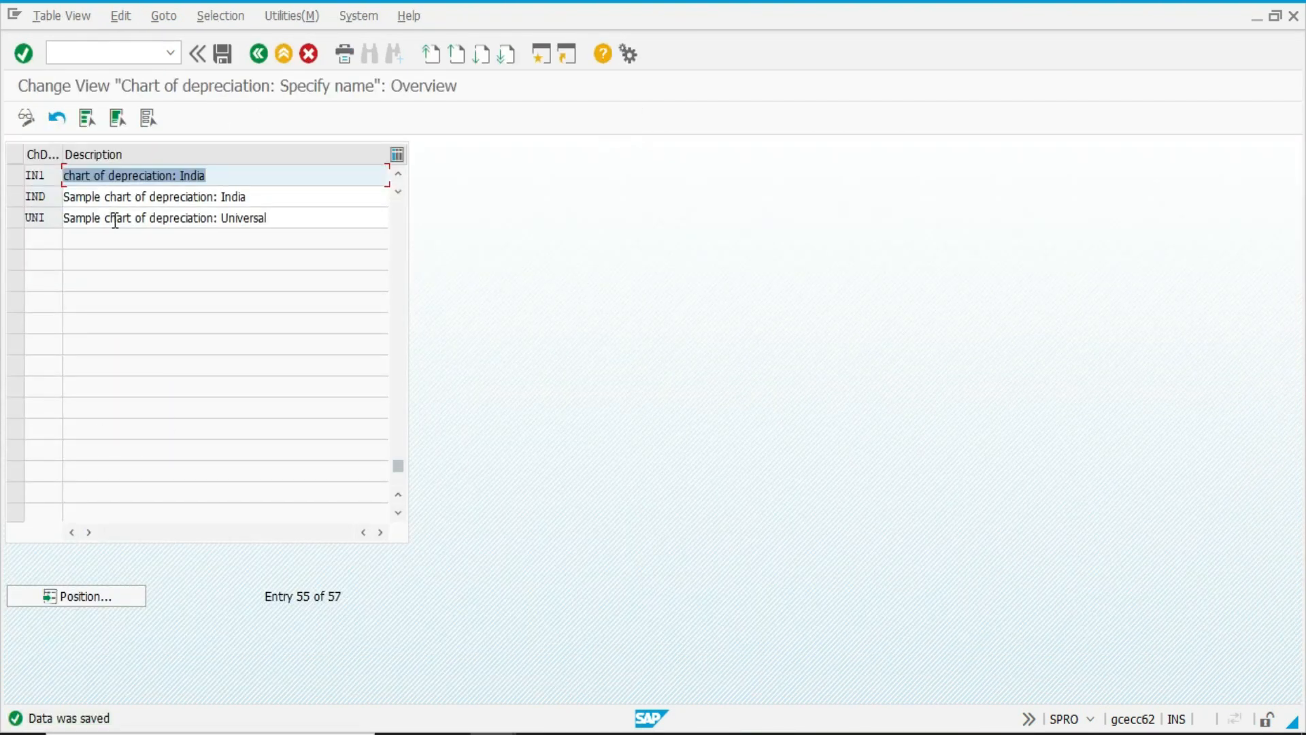
key(F3)
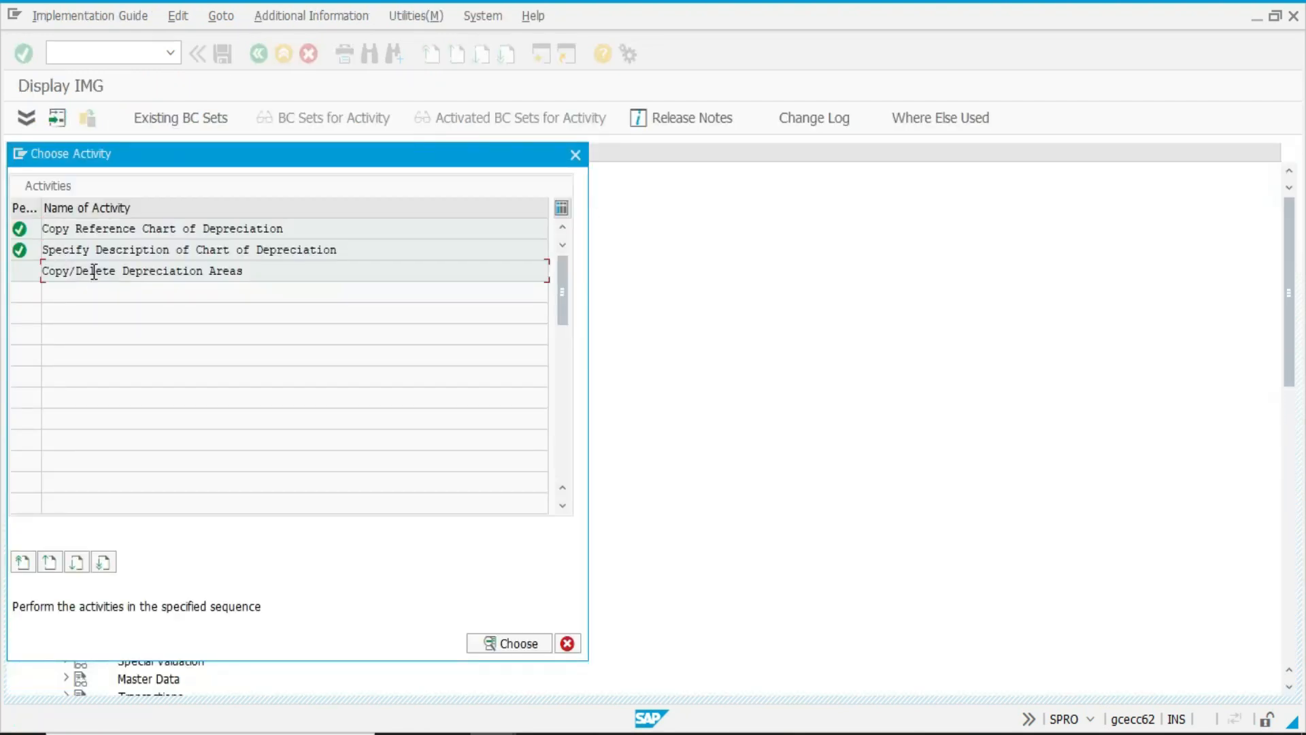
Open Copy/Delete Depreciation Areas for chart IN1 and delete depreciation areas 15, 20, 30, 41 and 51.
double_click(92, 271)
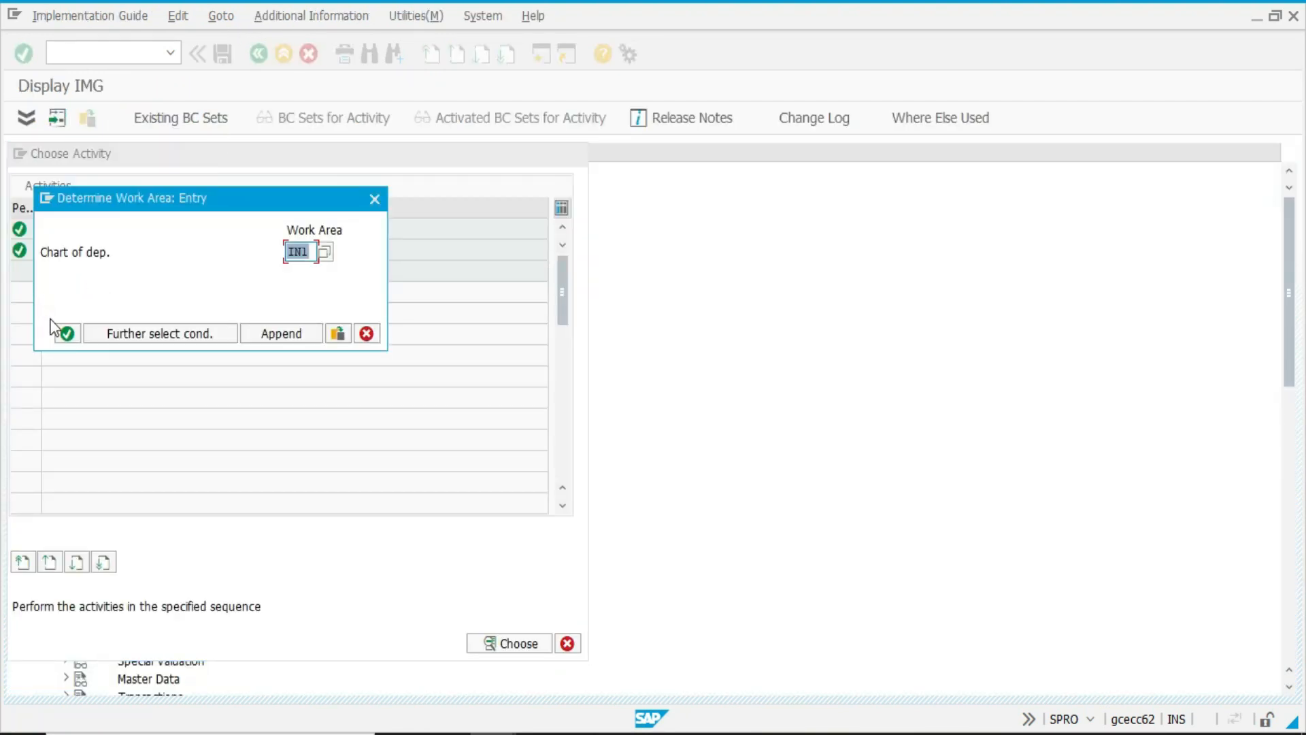
click(61, 333)
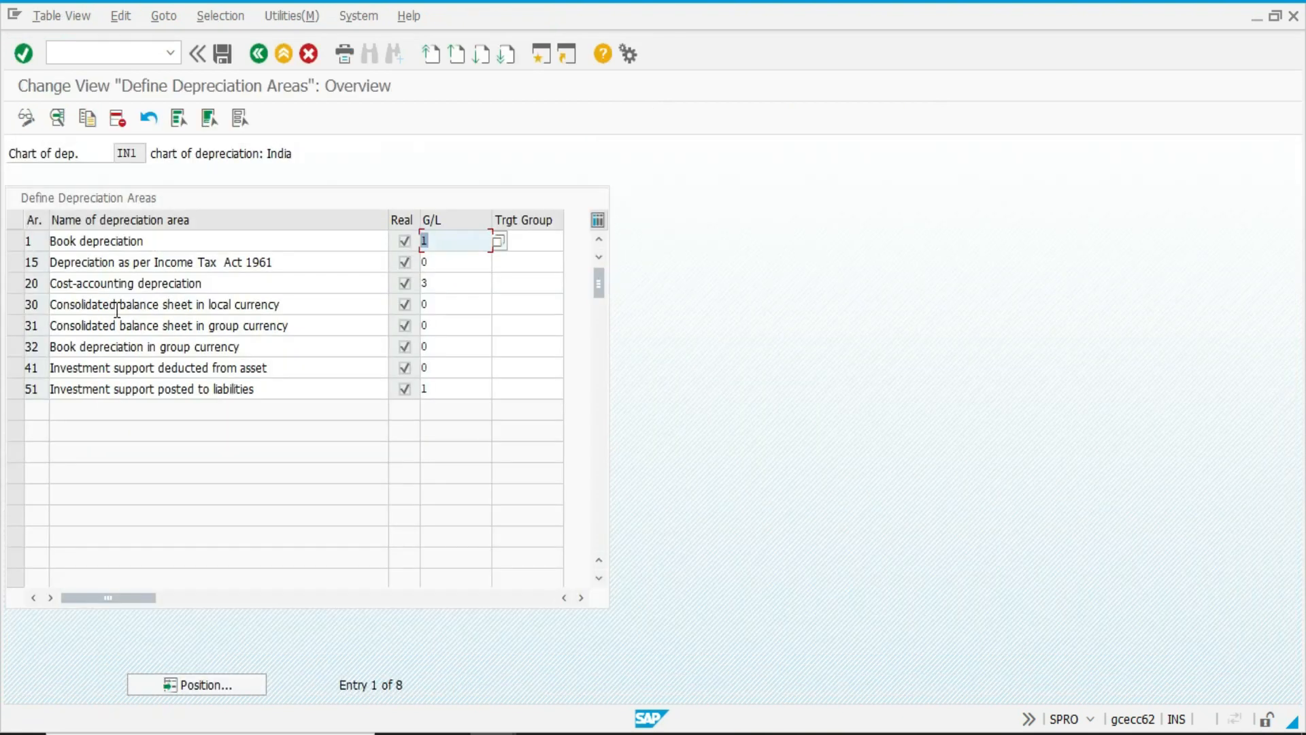
click(15, 265)
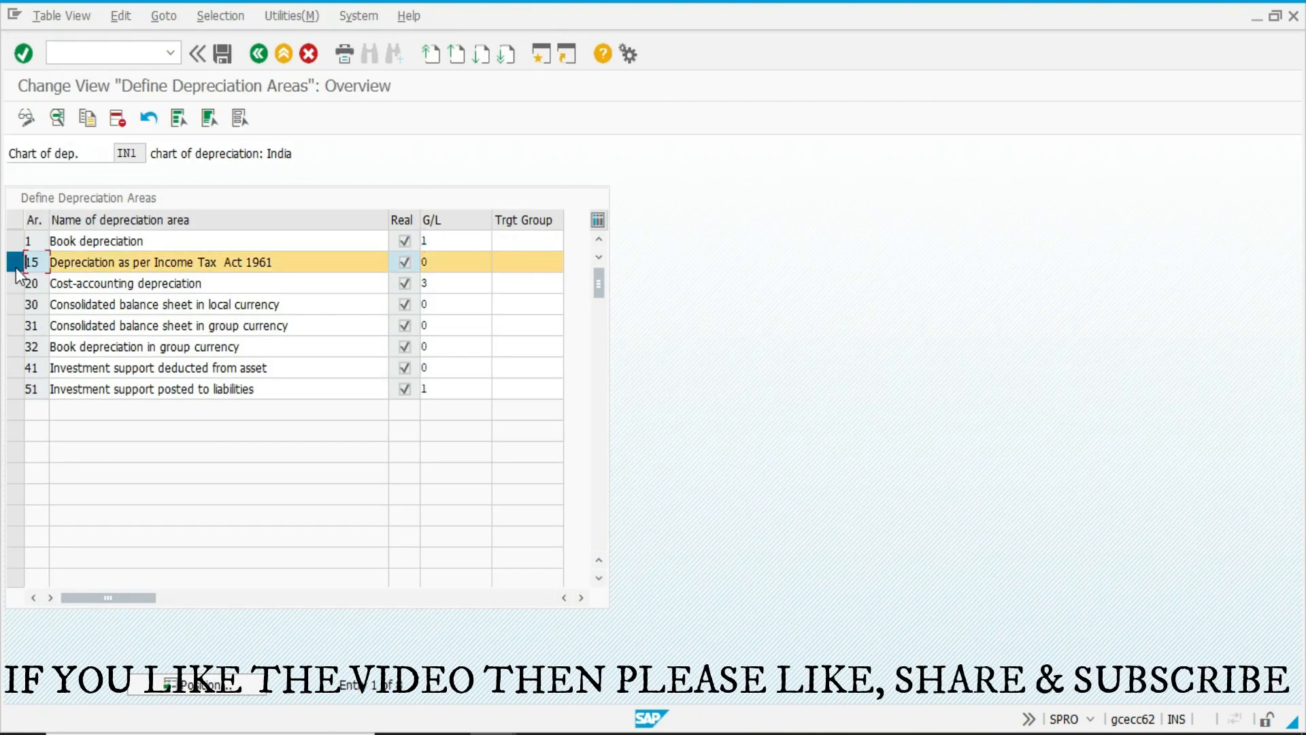
click(15, 283)
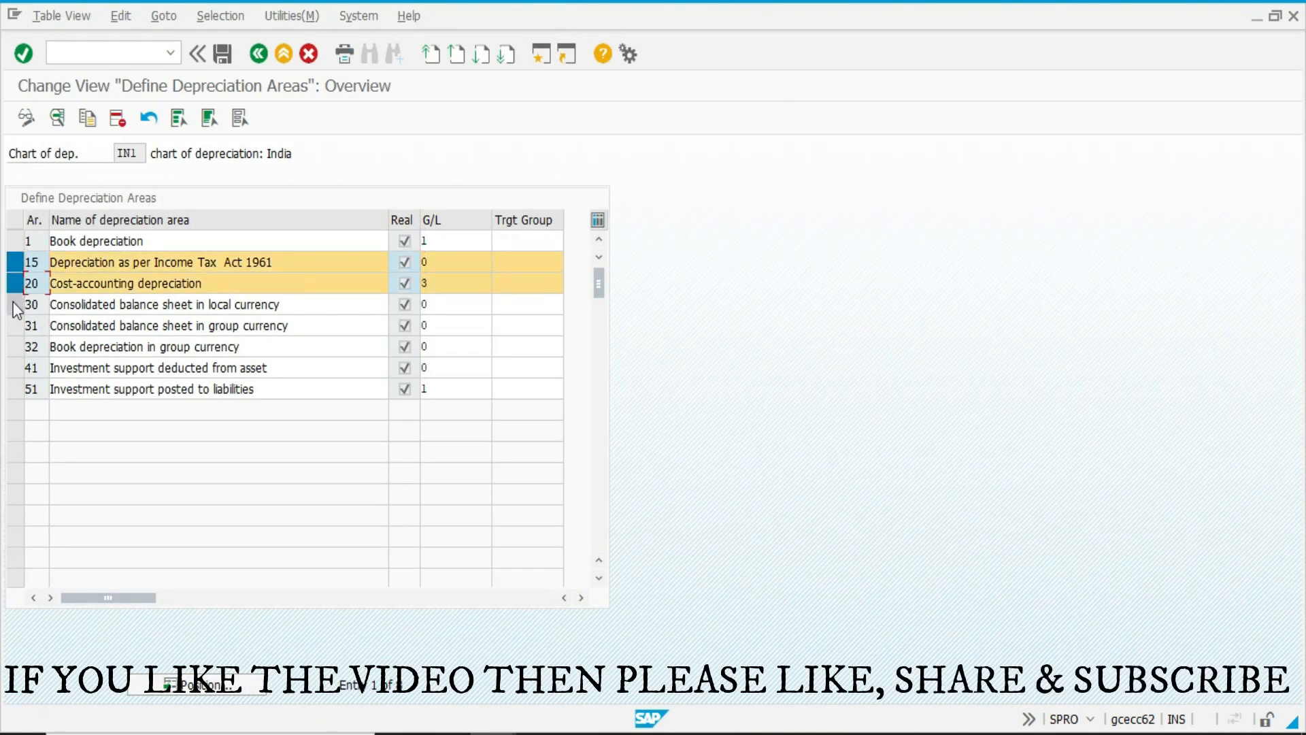
click(15, 304)
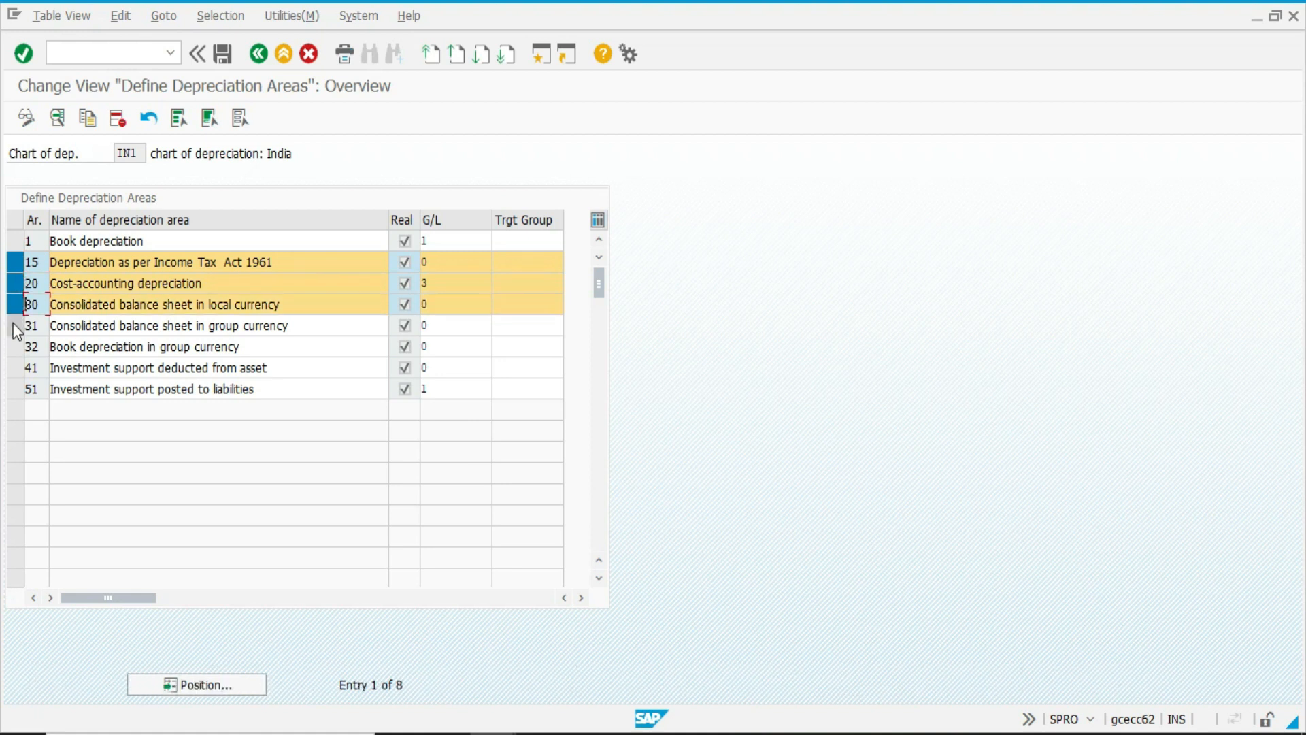
click(15, 368)
click(15, 388)
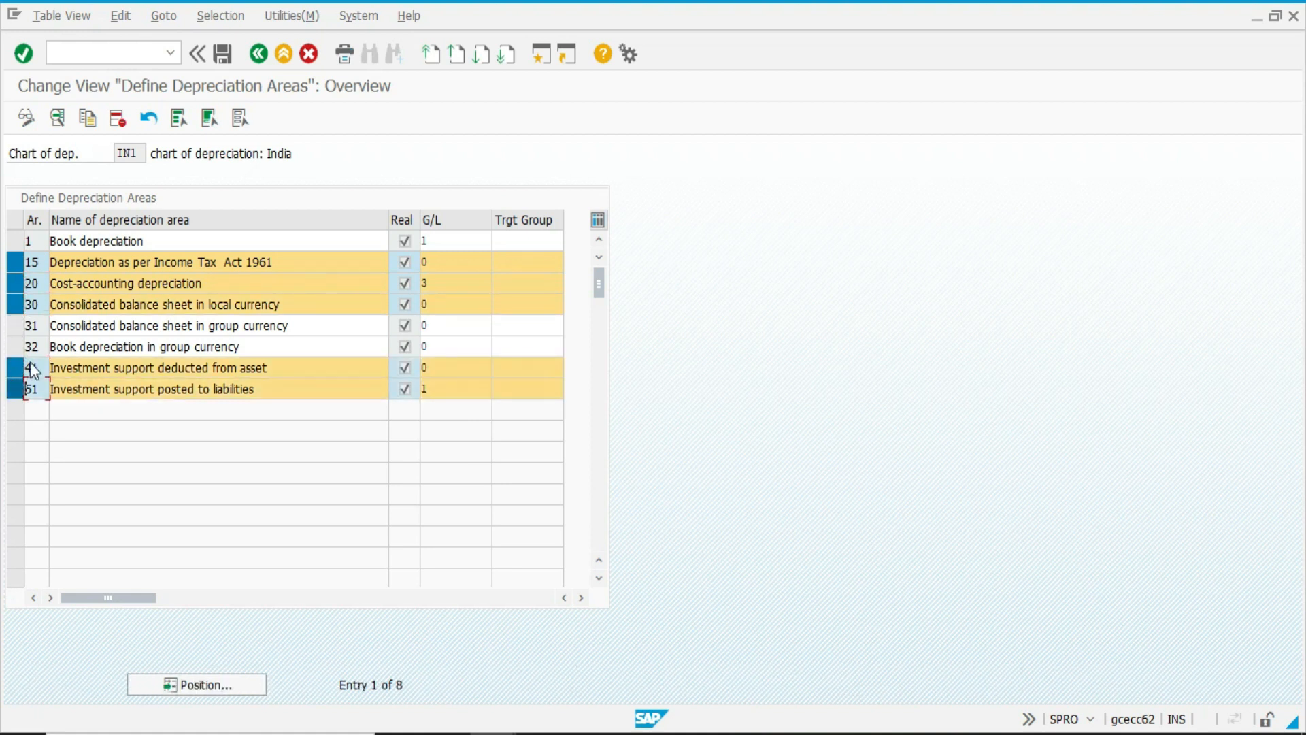
click(116, 119)
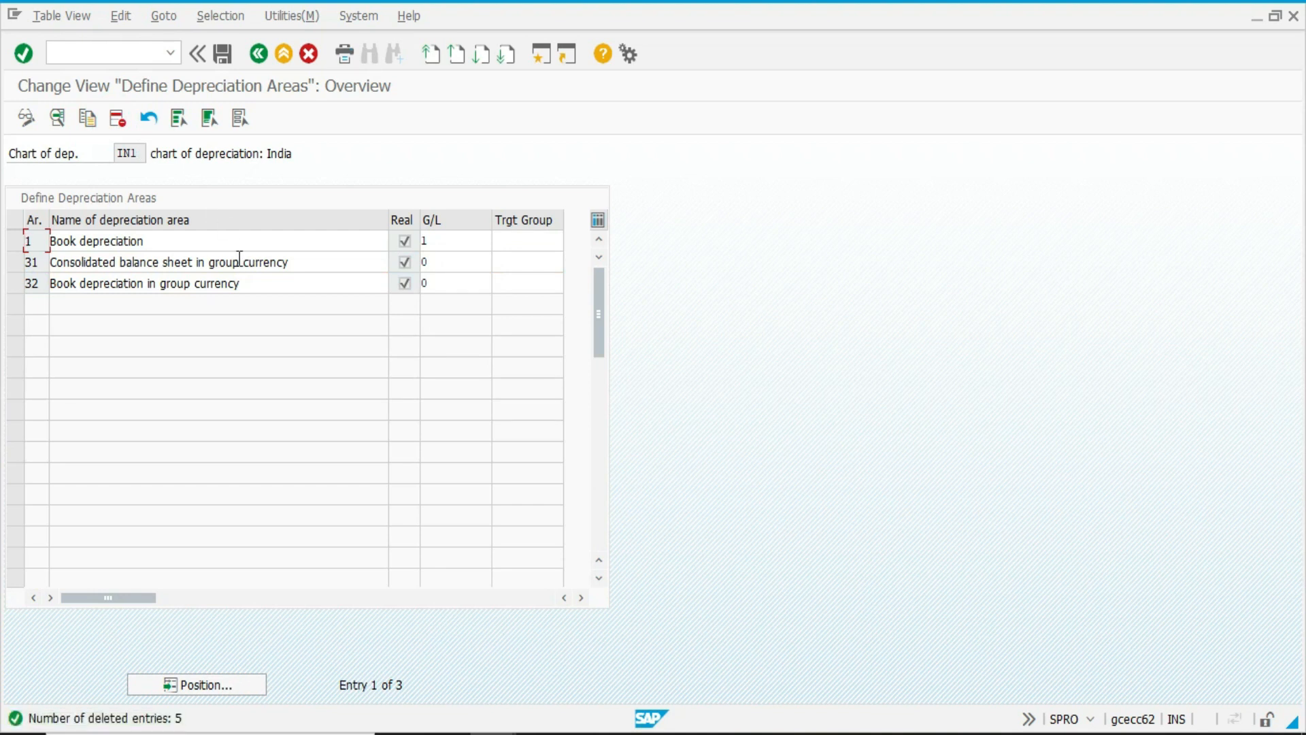
Rename depreciation area 31 as HARD CURRENCY with the short text HARD CURR, try to save and return to the overview.
double_click(243, 261)
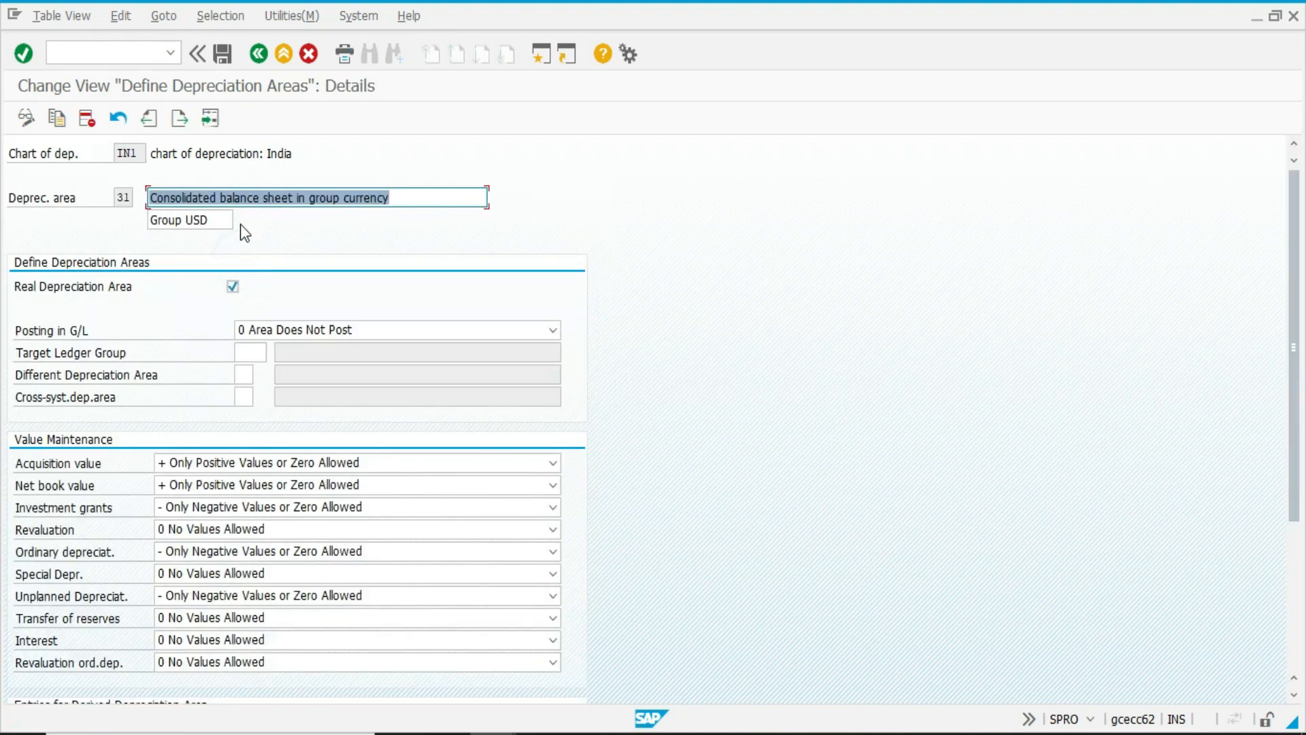
key(BackSpace)
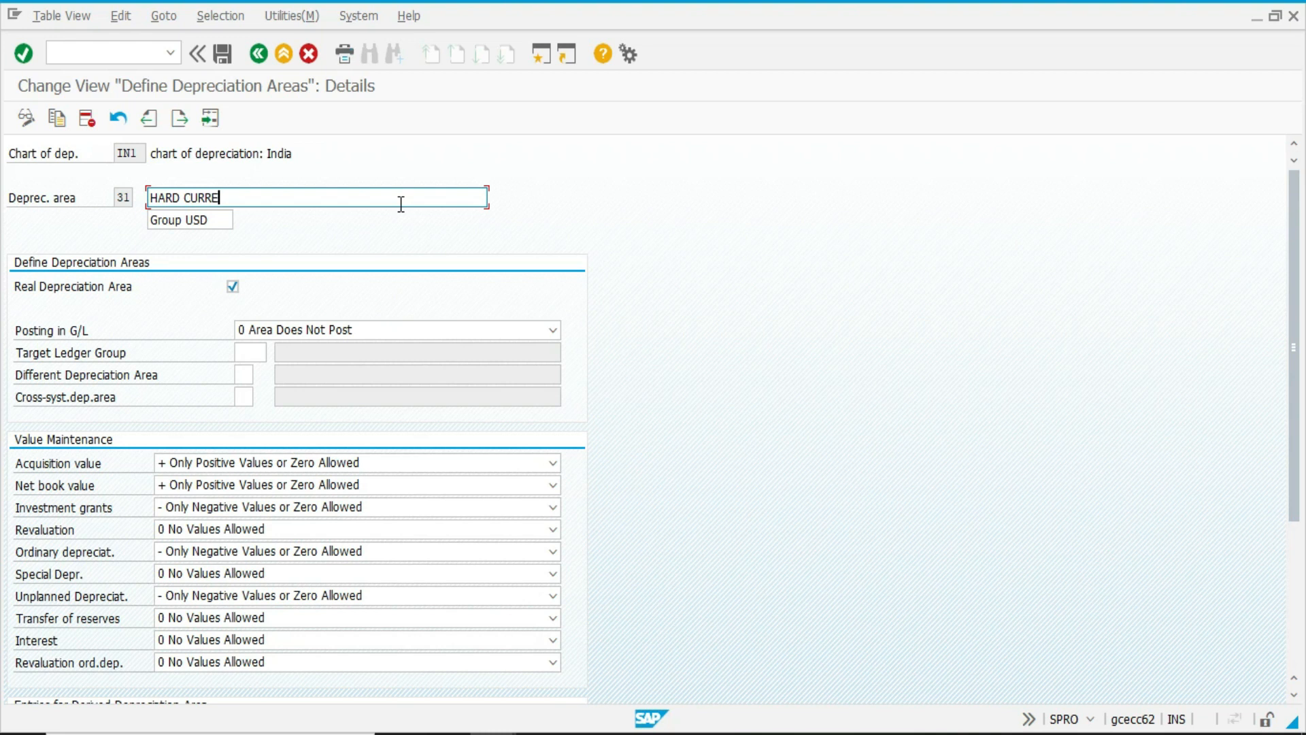
text(HARD CURRENCY)
key(Tab)
text(HARD CURR)
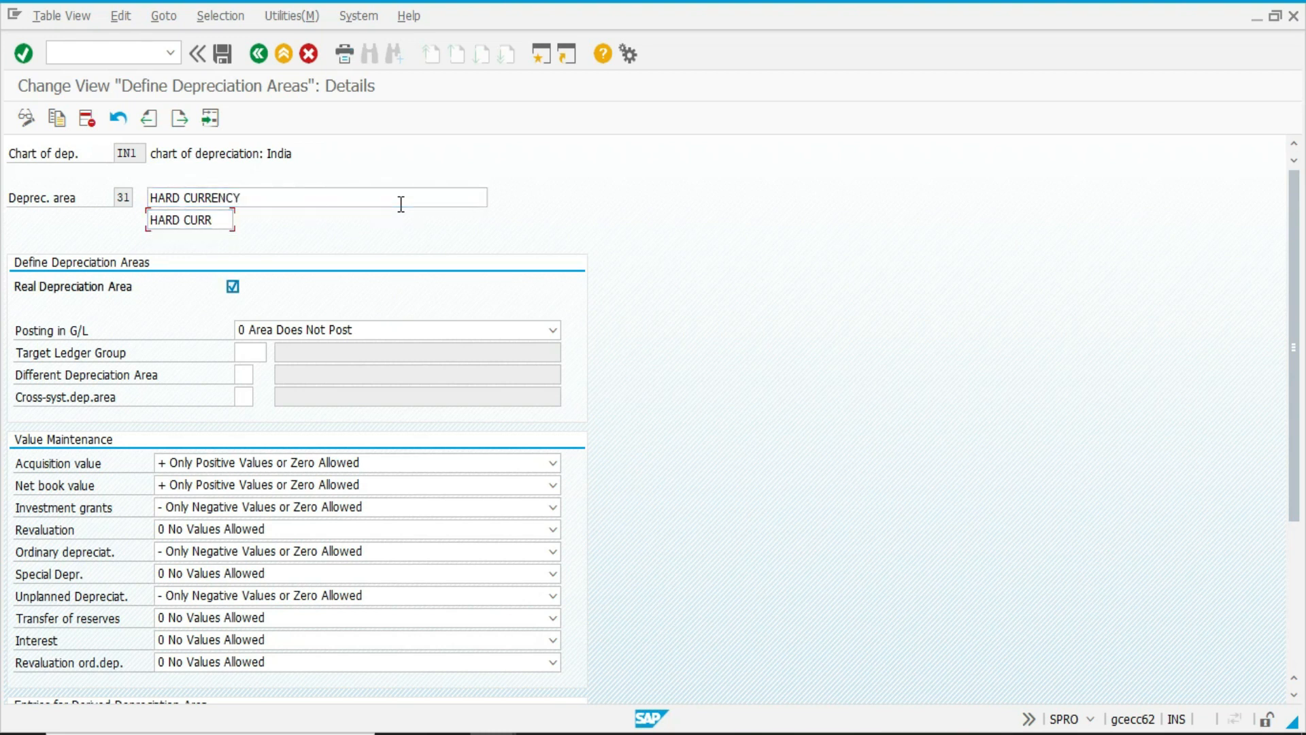
key(Tab)
key(ctrl+s)
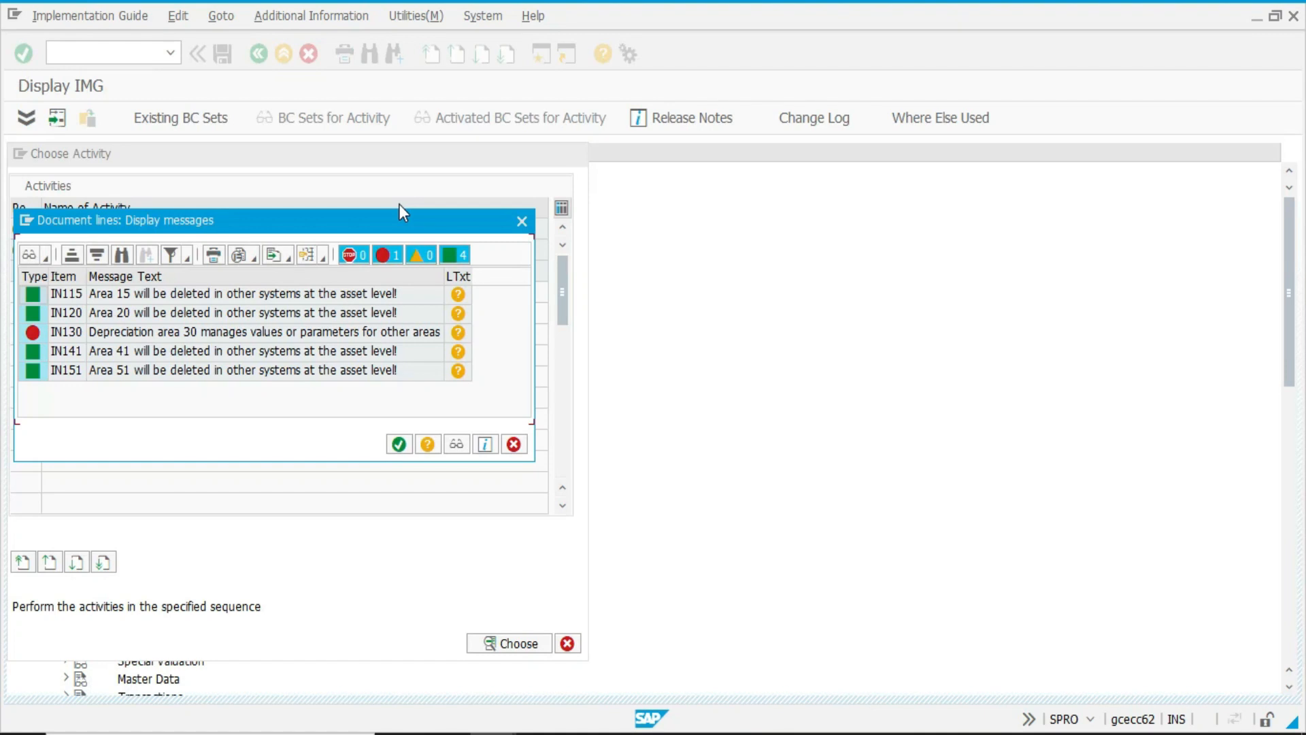
click(401, 443)
key(F3)
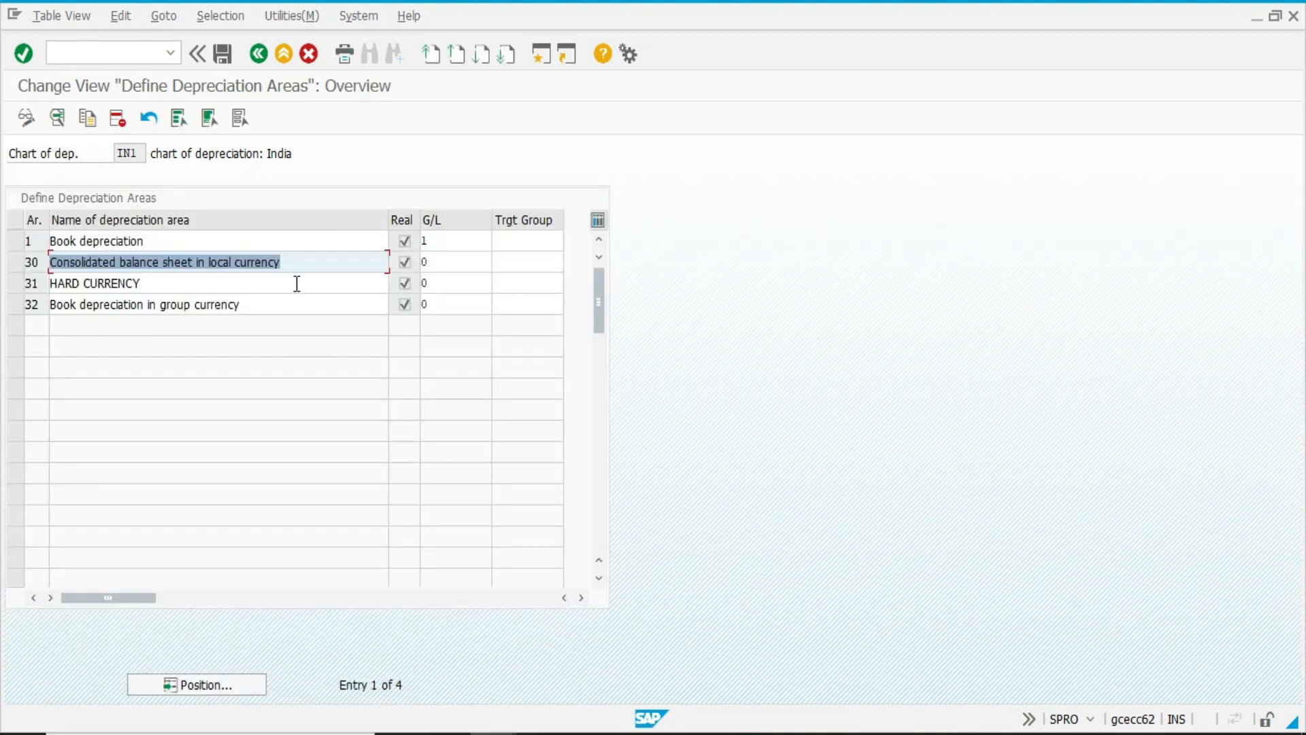
Try to delete depreciation area 30 on its own and save, then exit the maintenance.
click(14, 264)
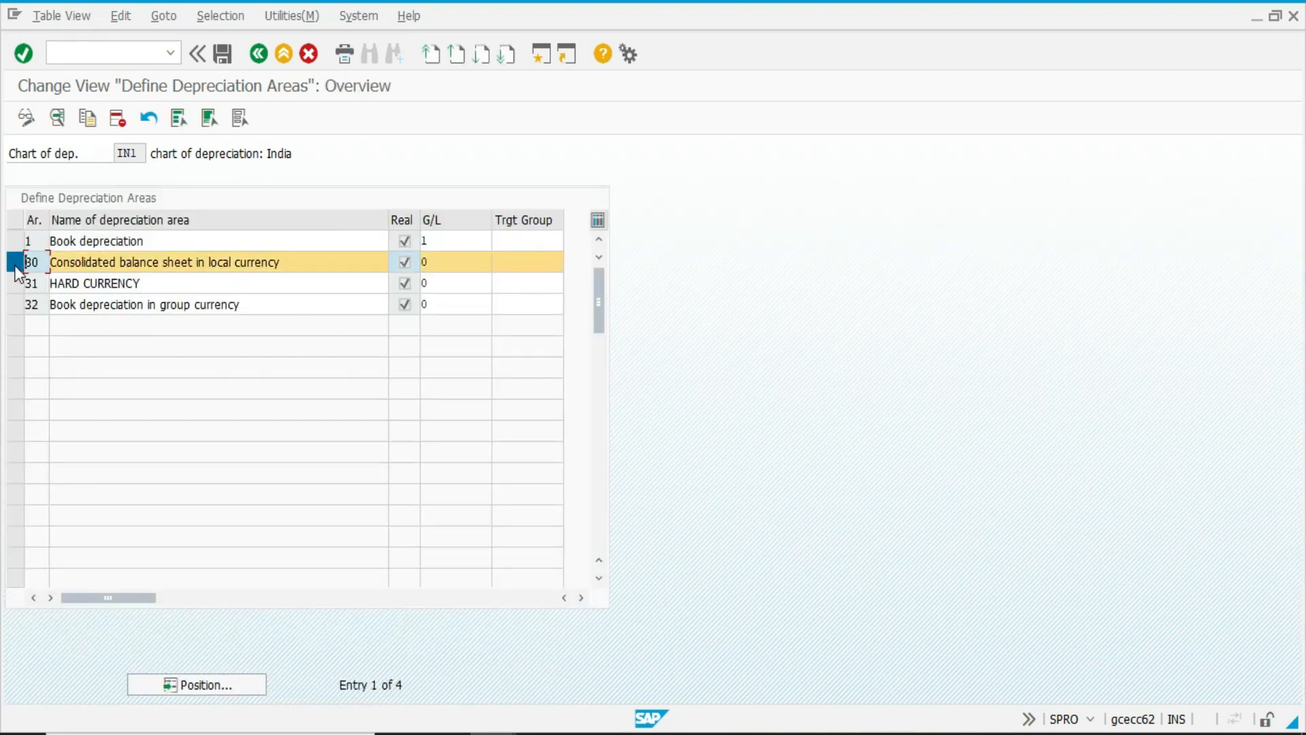
click(118, 120)
key(ctrl+s)
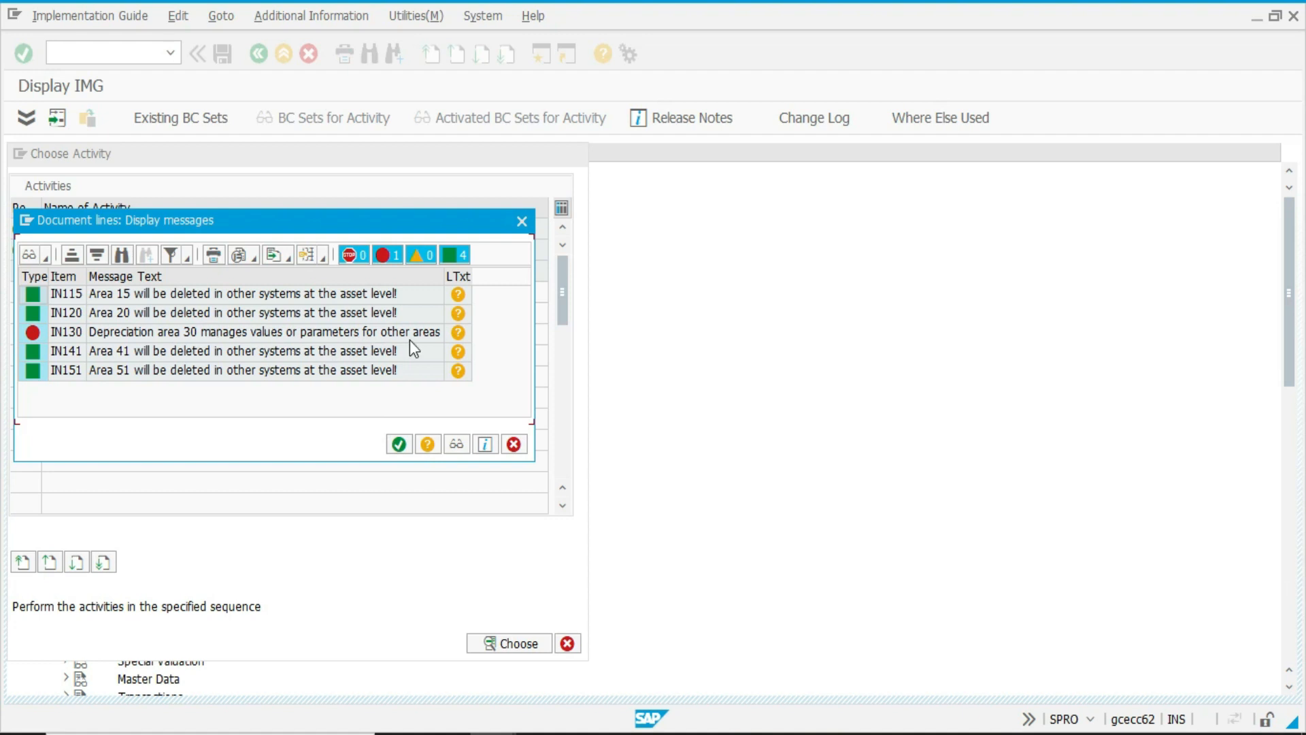
click(398, 443)
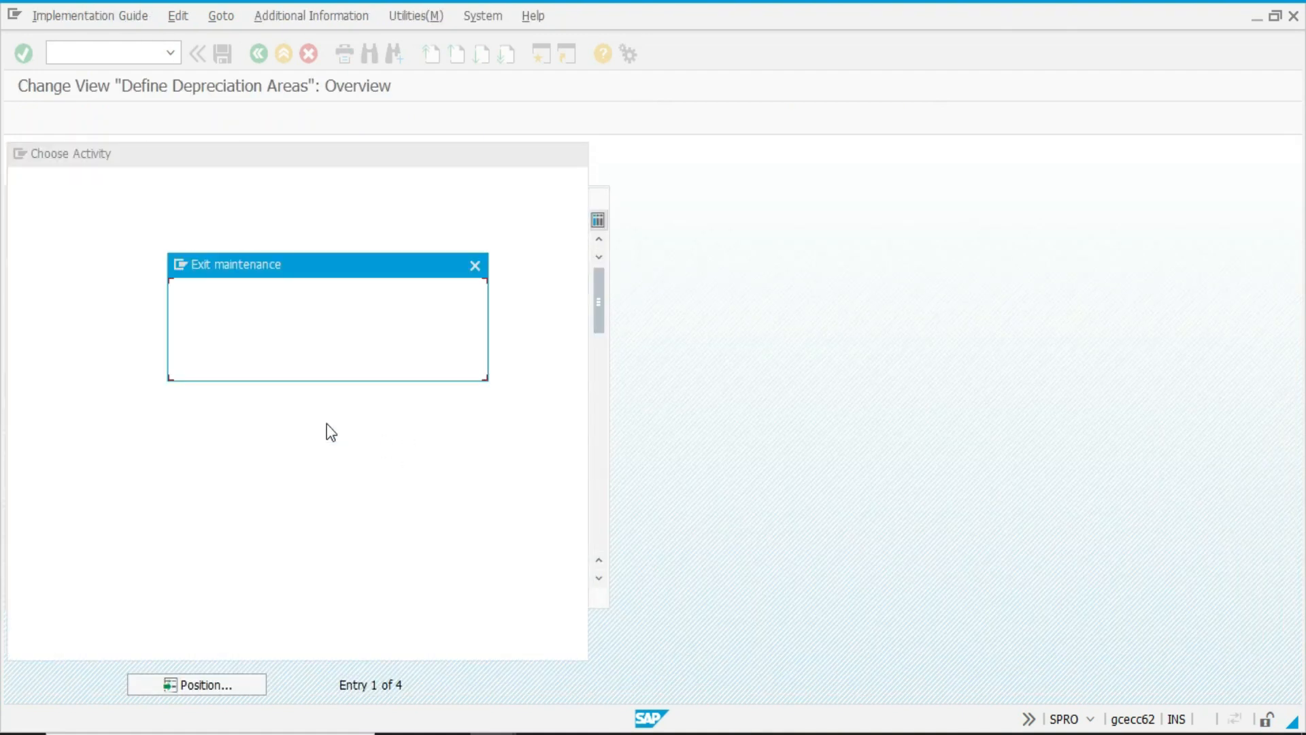
click(328, 366)
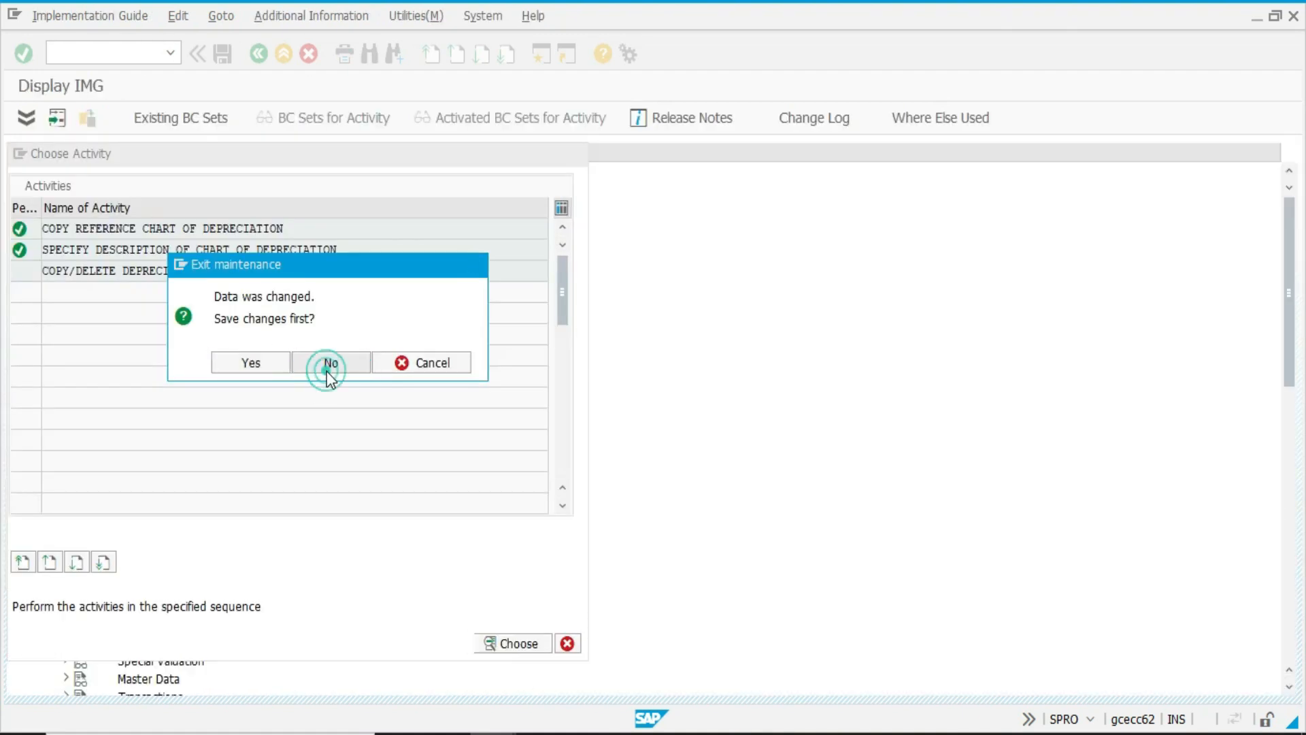
Reopen Copy/Delete Depreciation Areas, delete depreciation areas 15, 20, 30, 41 and 51, and save.
double_click(69, 272)
click(68, 333)
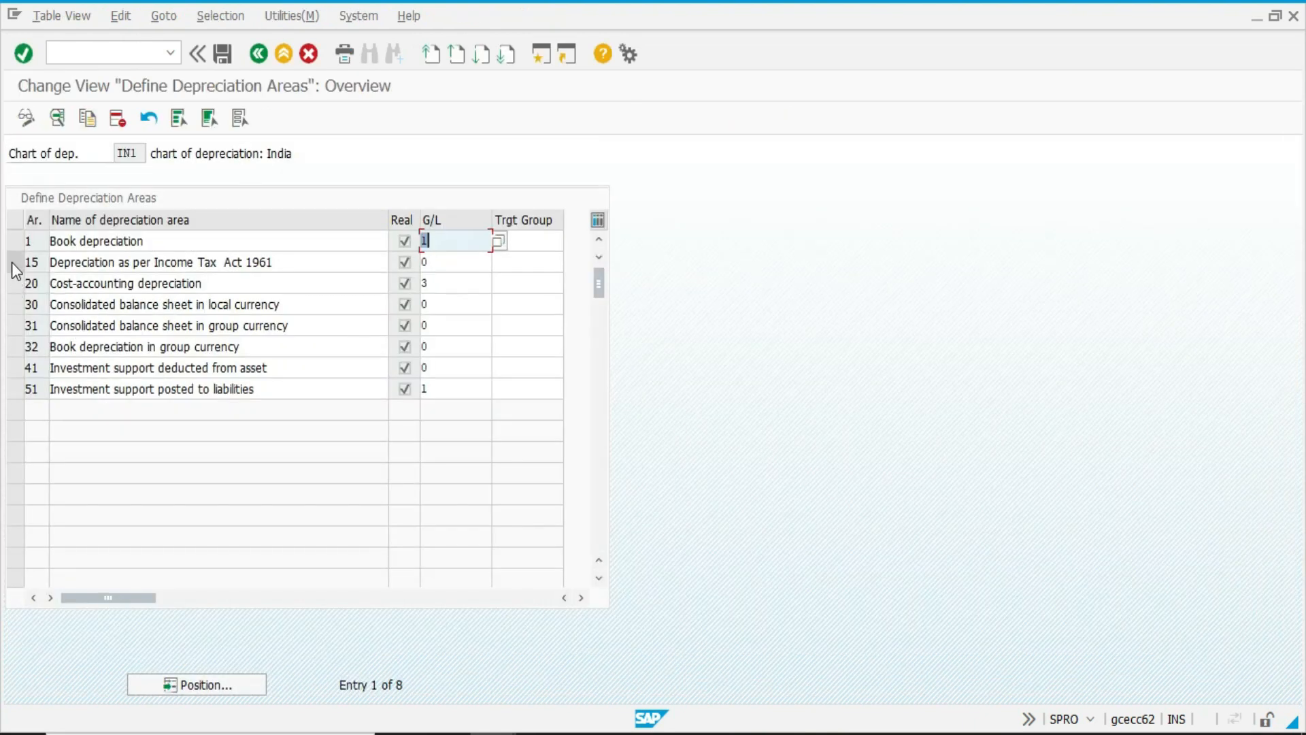
click(15, 265)
click(14, 283)
click(17, 306)
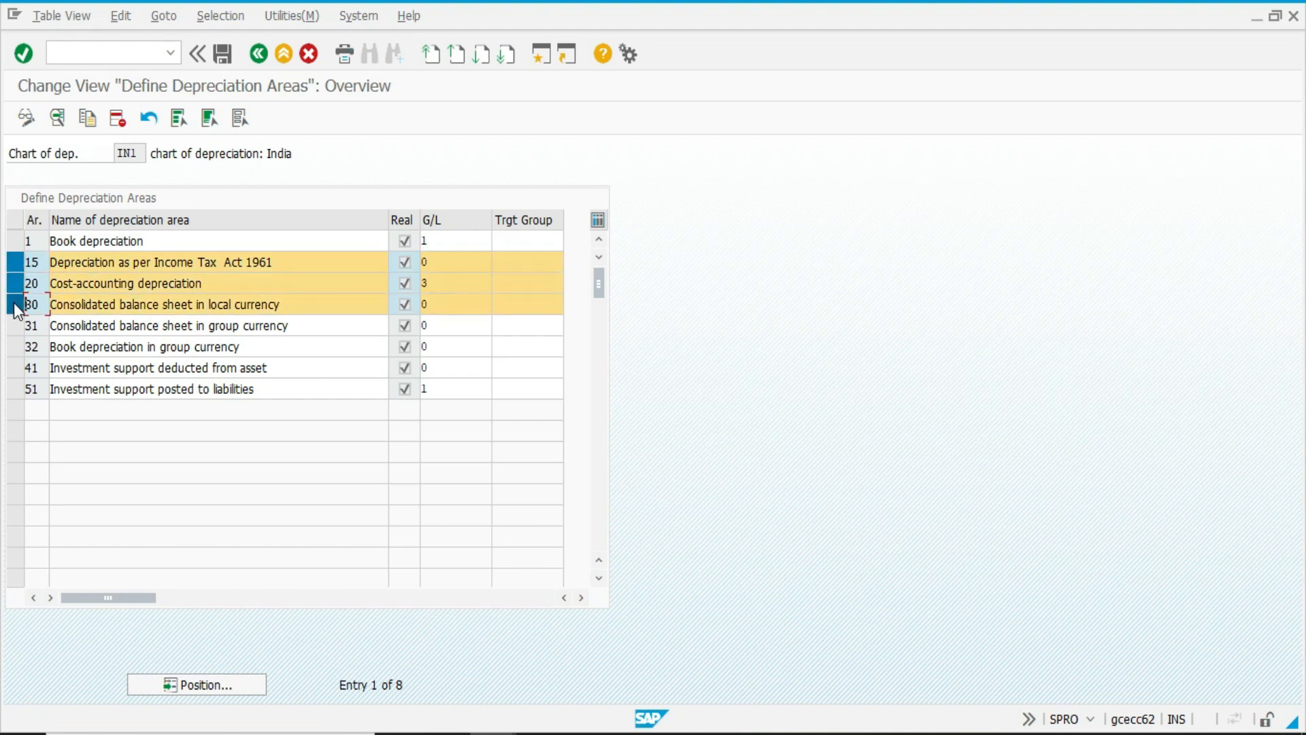
click(15, 368)
click(15, 389)
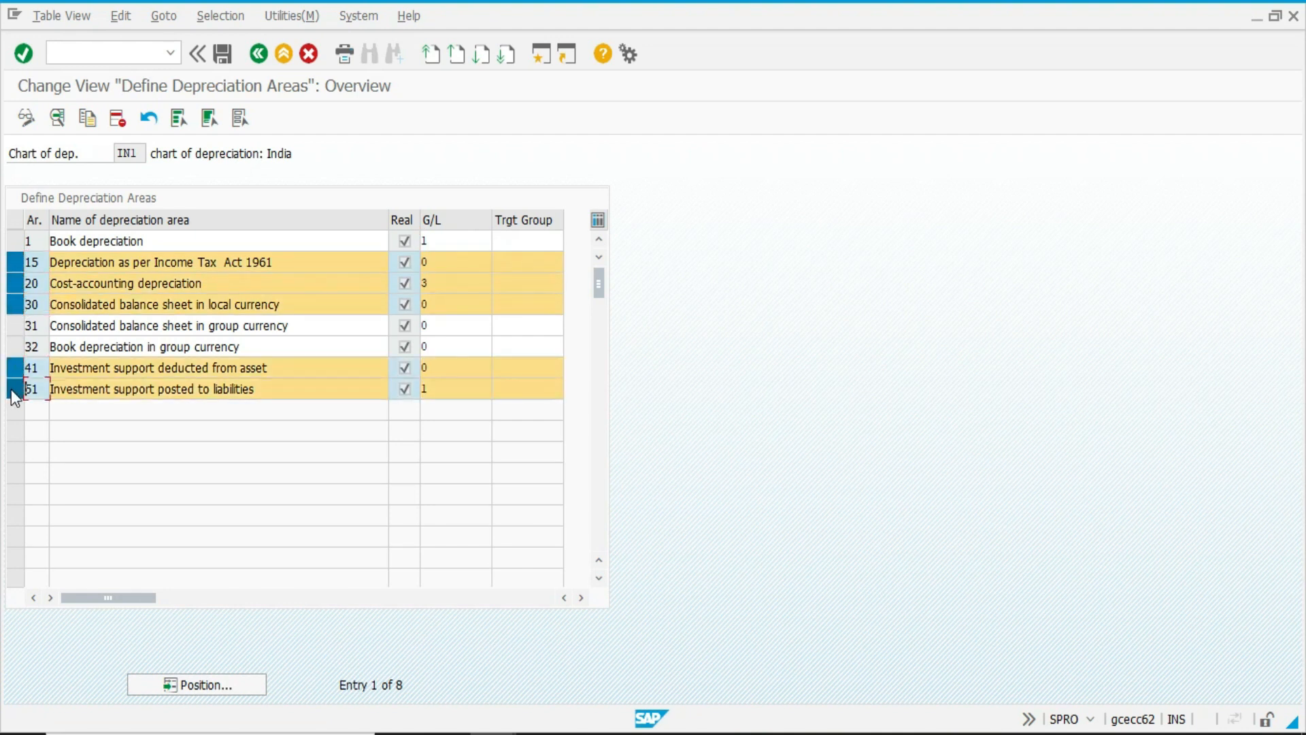
click(117, 118)
key(ctrl+s)
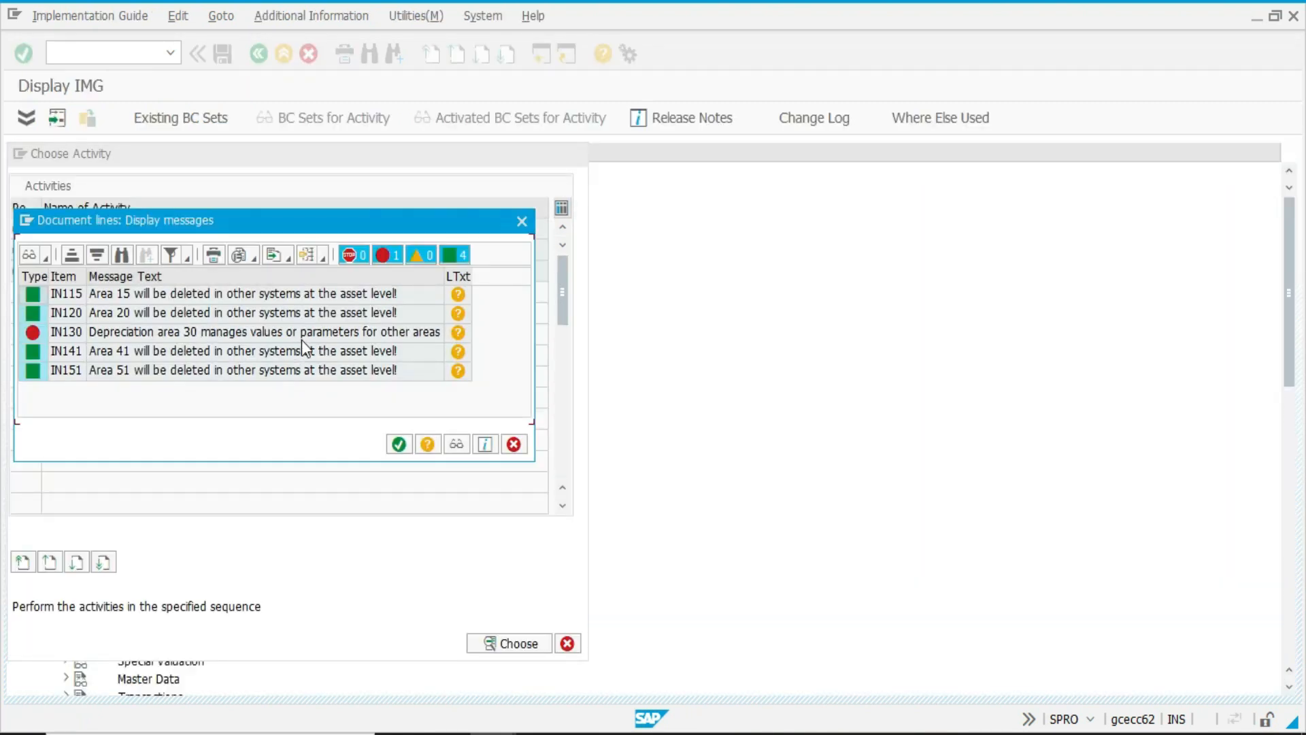
Read the long text of the error message for depreciation area 30 and close the message list.
click(457, 333)
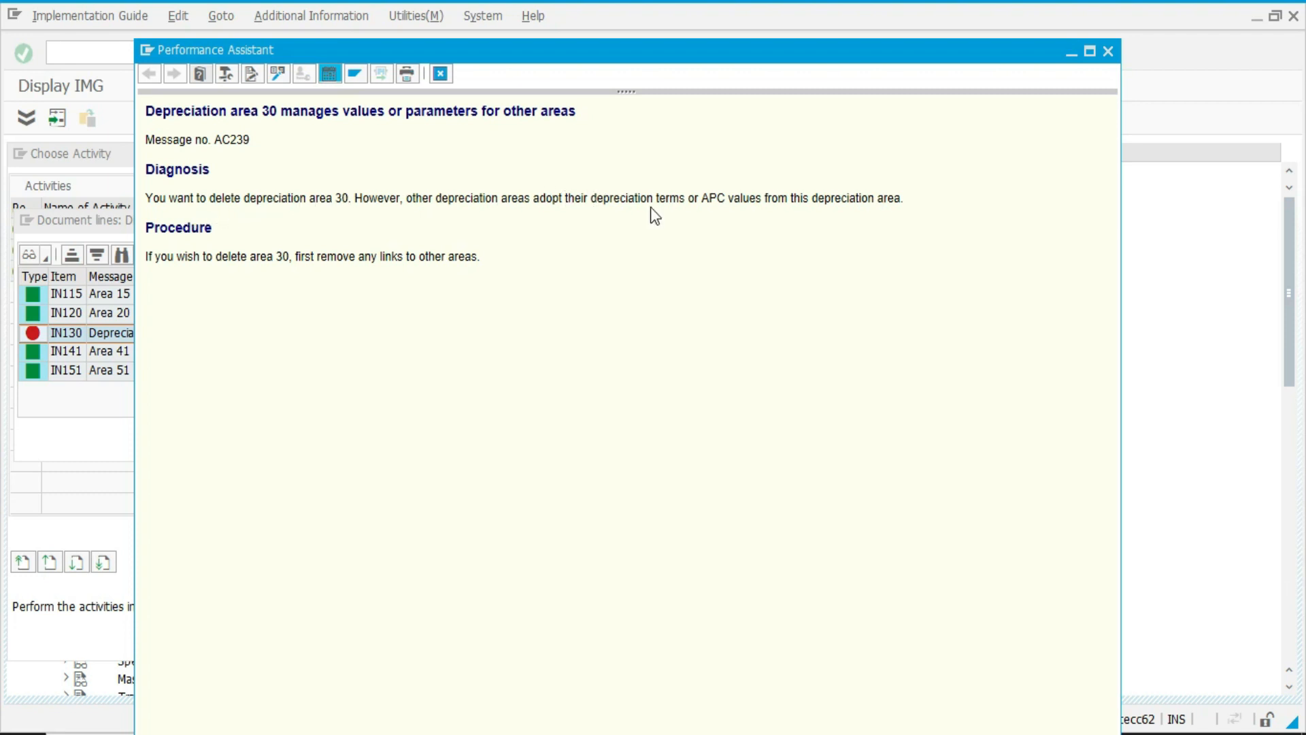
key(Escape)
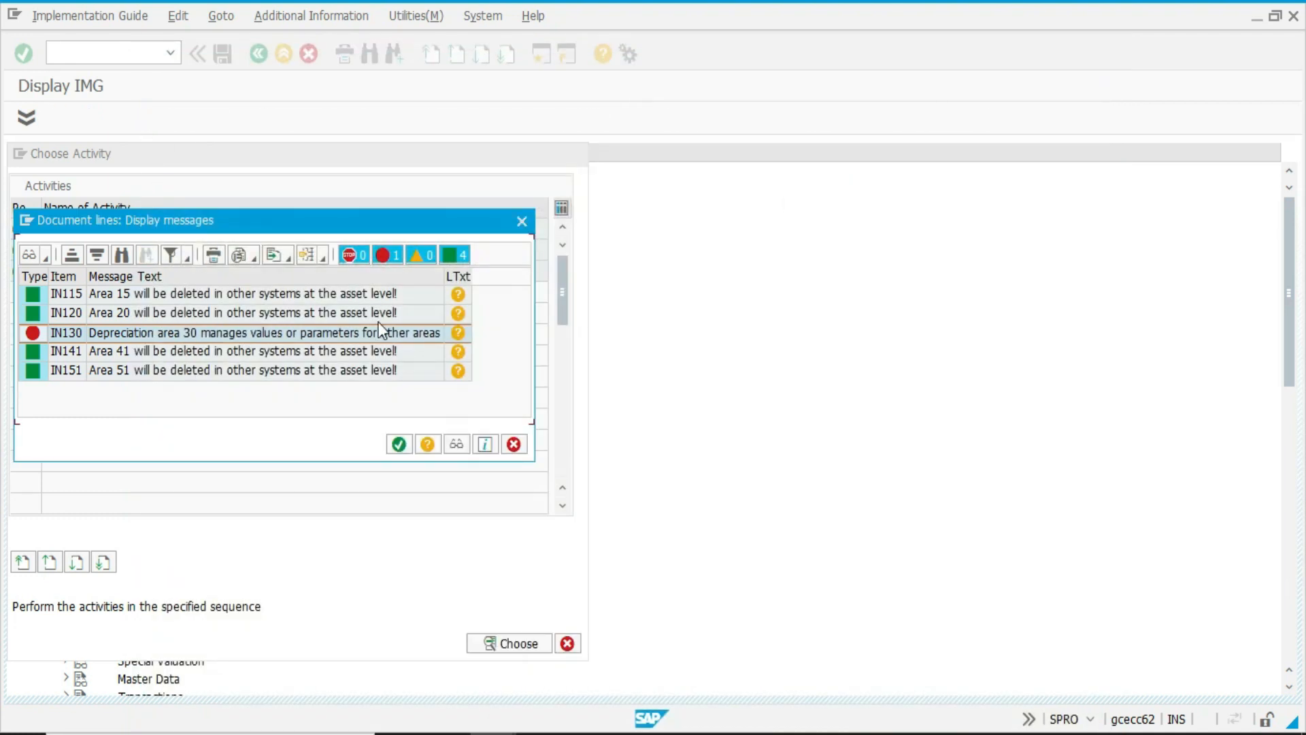
key(Escape)
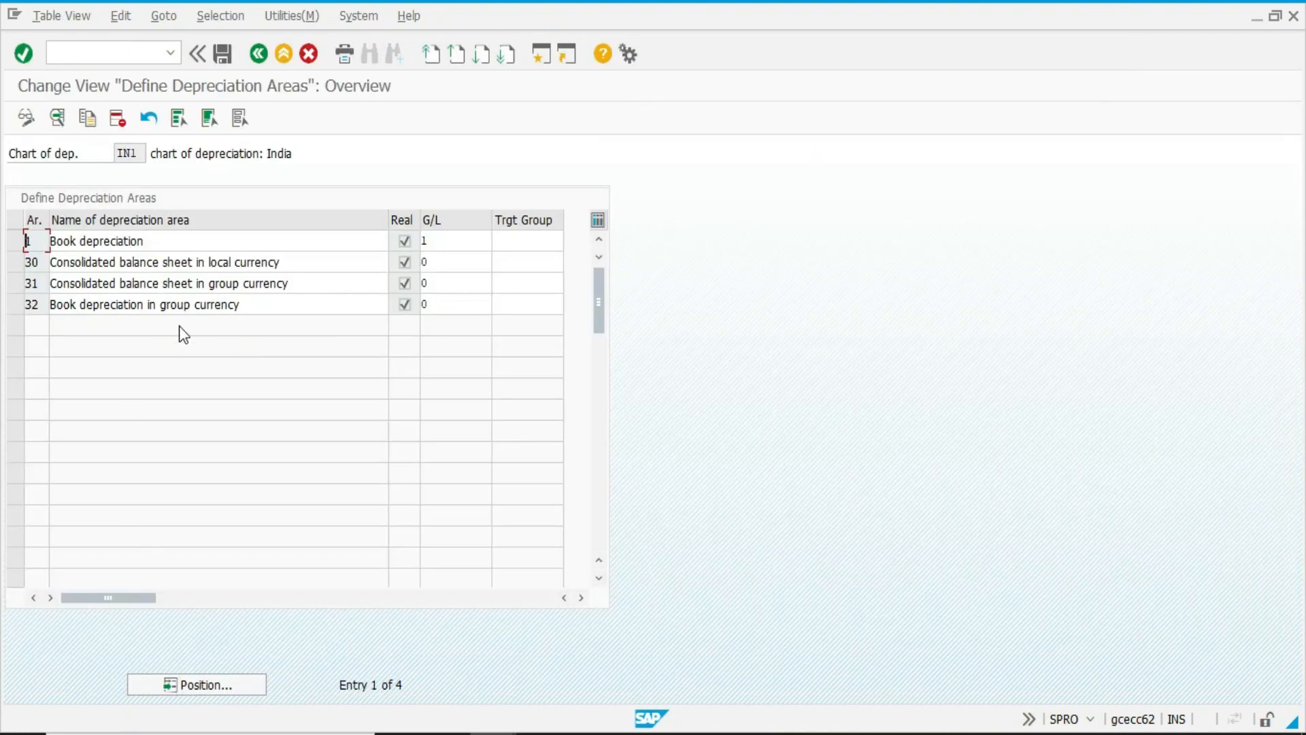
Save the deletion of depreciation areas 15, 20, 41 and 51 in chart IN1.
click(326, 263)
key(F3)
click(397, 420)
click(206, 334)
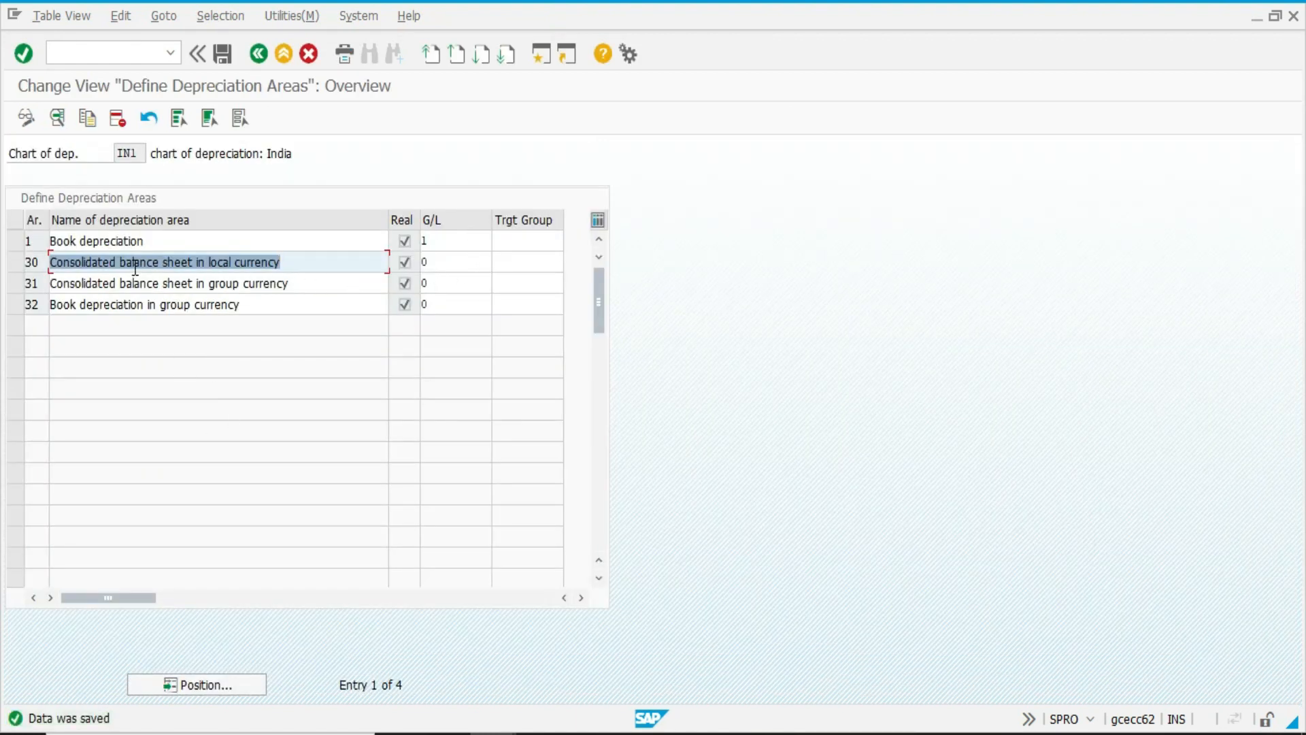
Open the details of depreciation area 31 and set its short text to GROUP CURR.
double_click(153, 284)
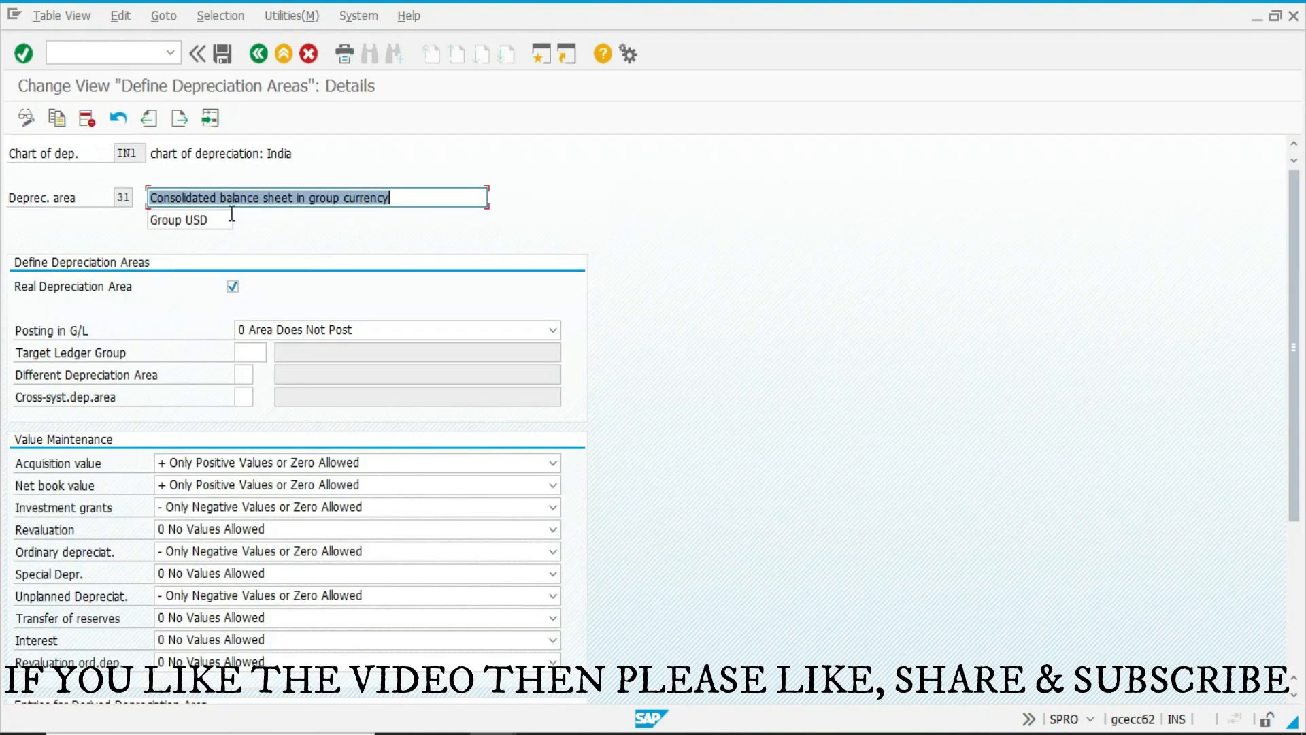
click(224, 221)
key(BackSpace)
key(BackSpace)
key(BackSpace)
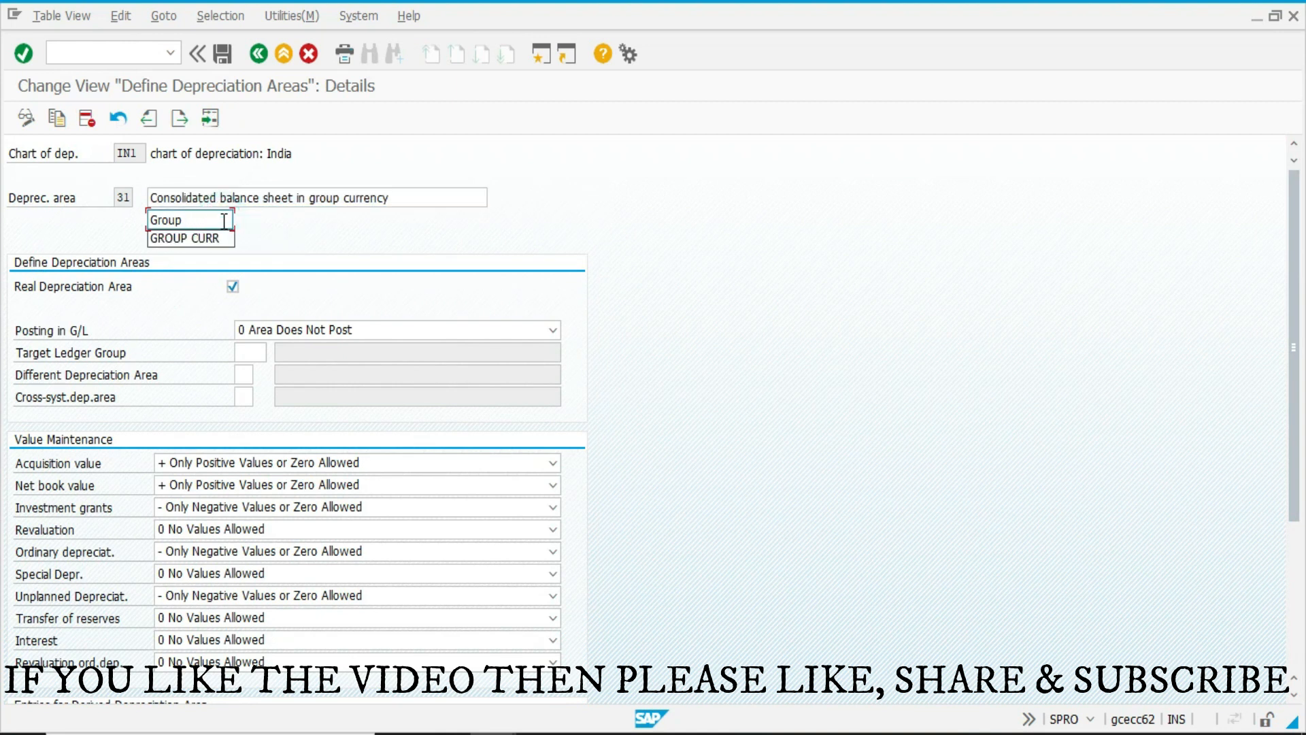
key(Down)
key(Return)
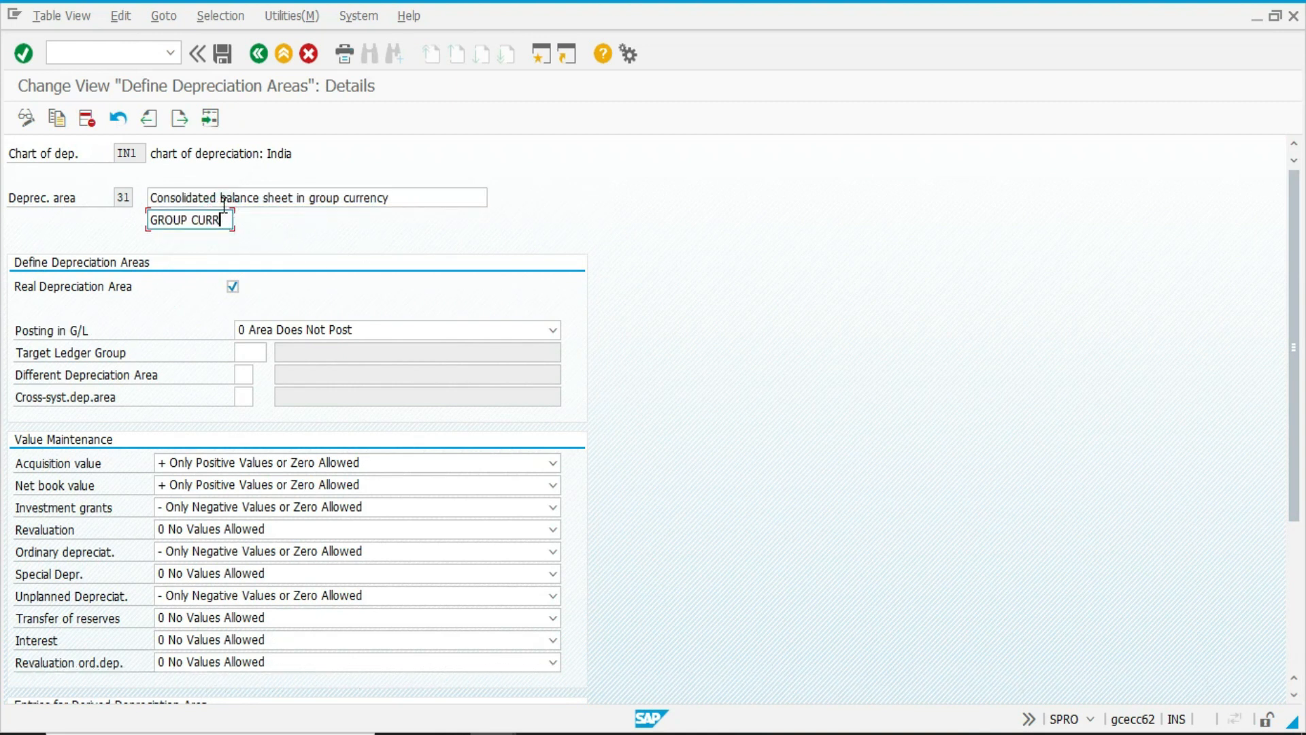
Shorten depreciation area 31's name to "group currency", save and return to the overview.
click(309, 198)
key(shift+Home)
key(BackSpace)
key(shift+End)
key(ctrl+s)
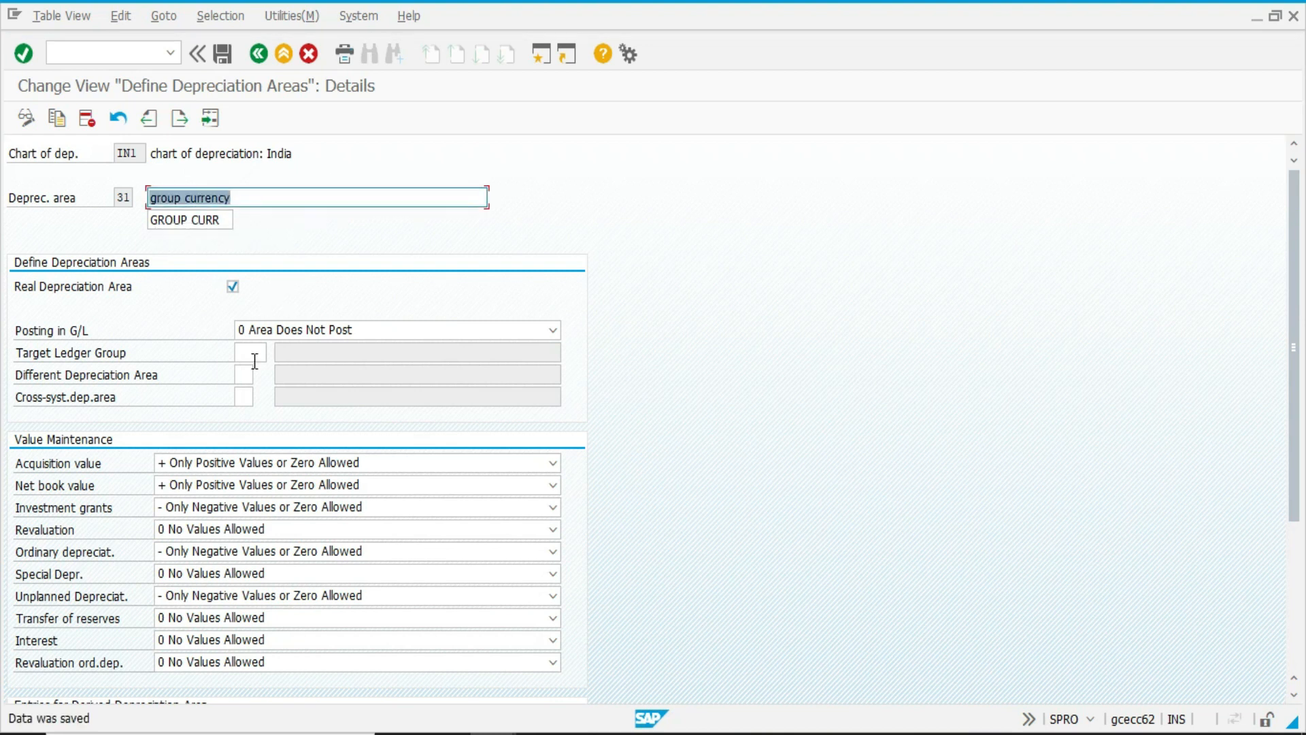
key(F3)
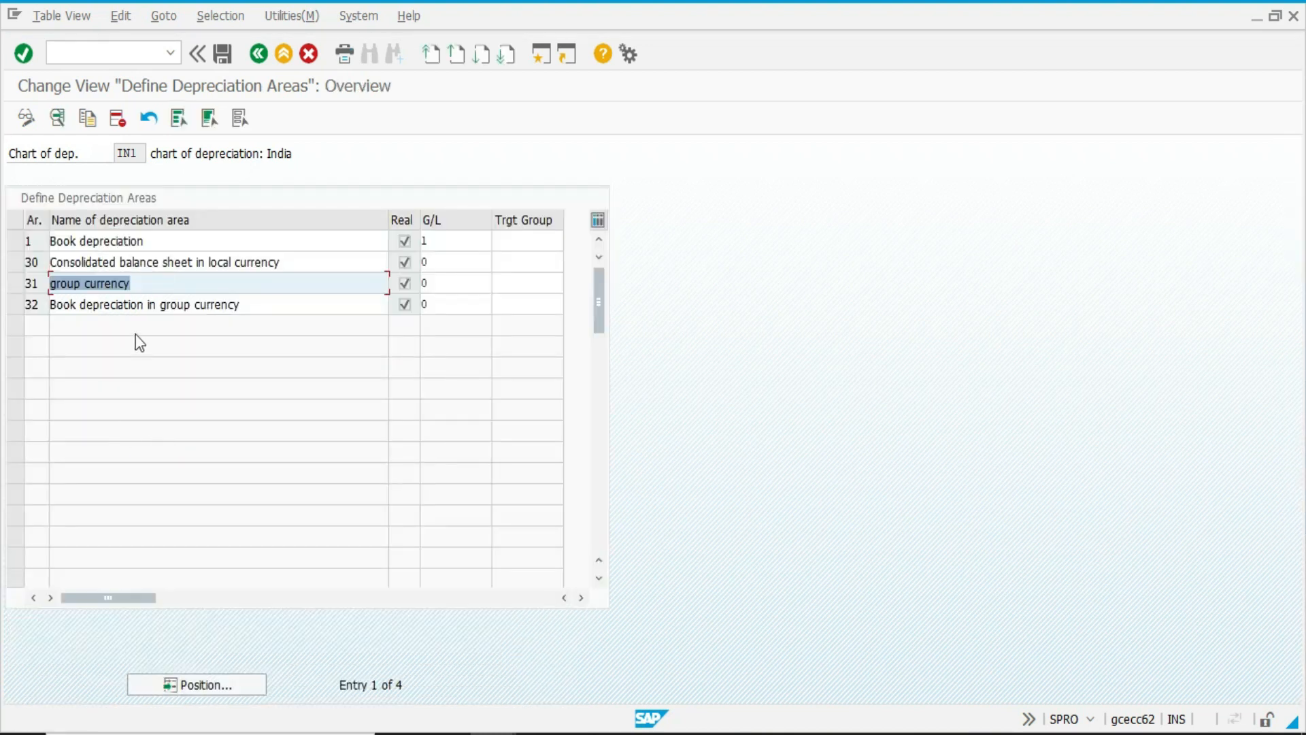
Rename depreciation area 32 as HARD CURRENCY with the short text HARD CURR, save and return to the overview.
double_click(55, 304)
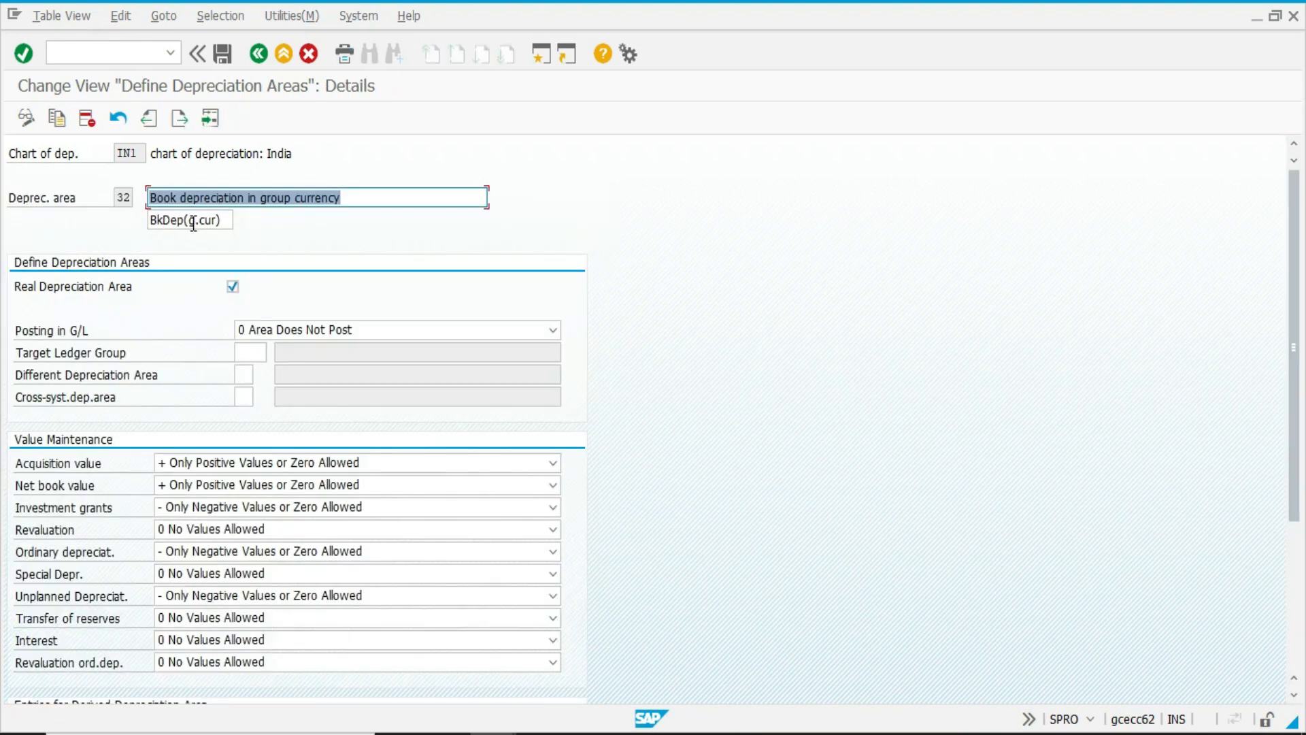
text(HARD)
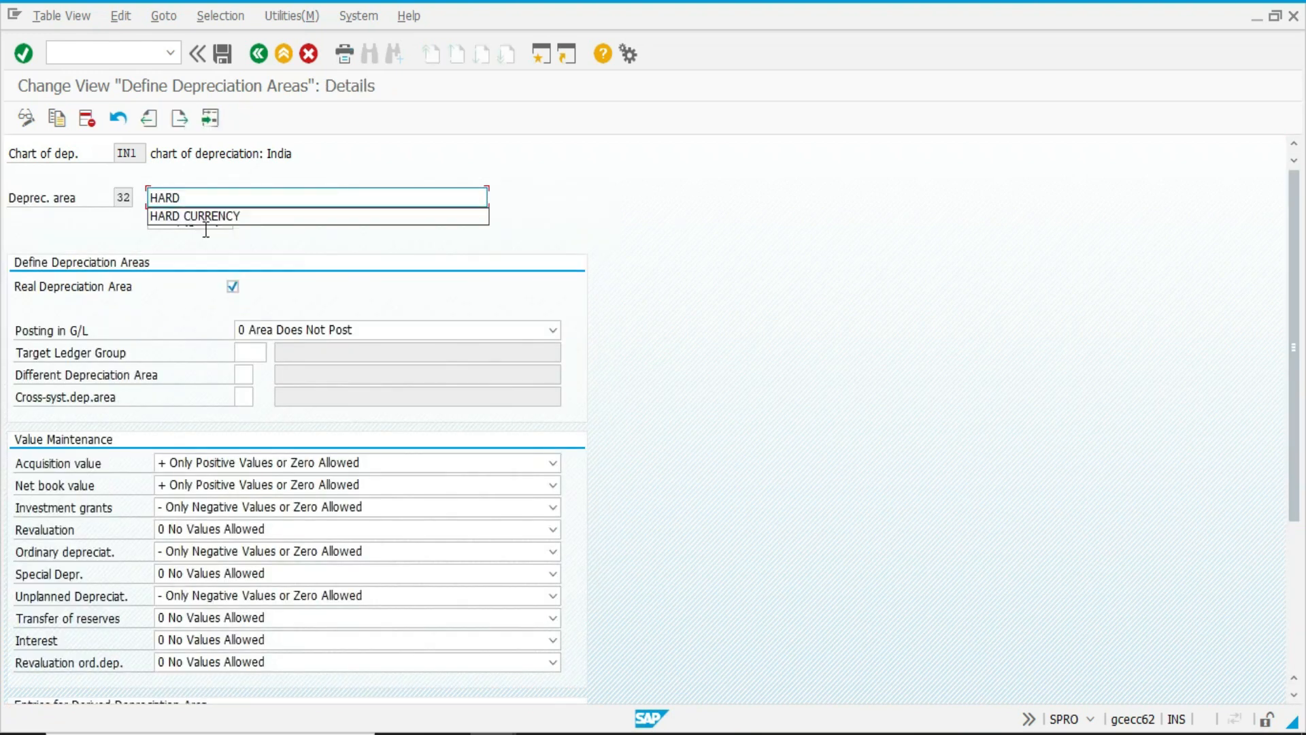
text( CURRENCY)
key(Tab)
text(HARD CURR)
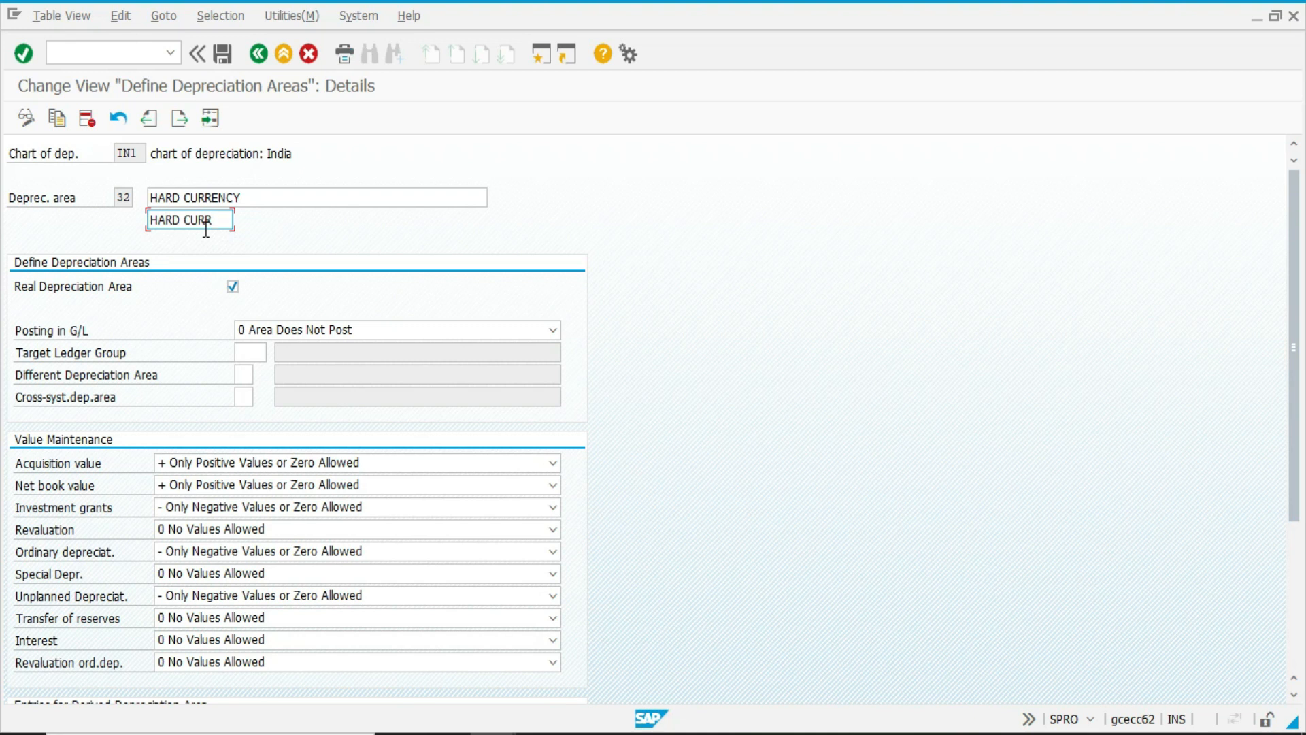
key(ctrl+s)
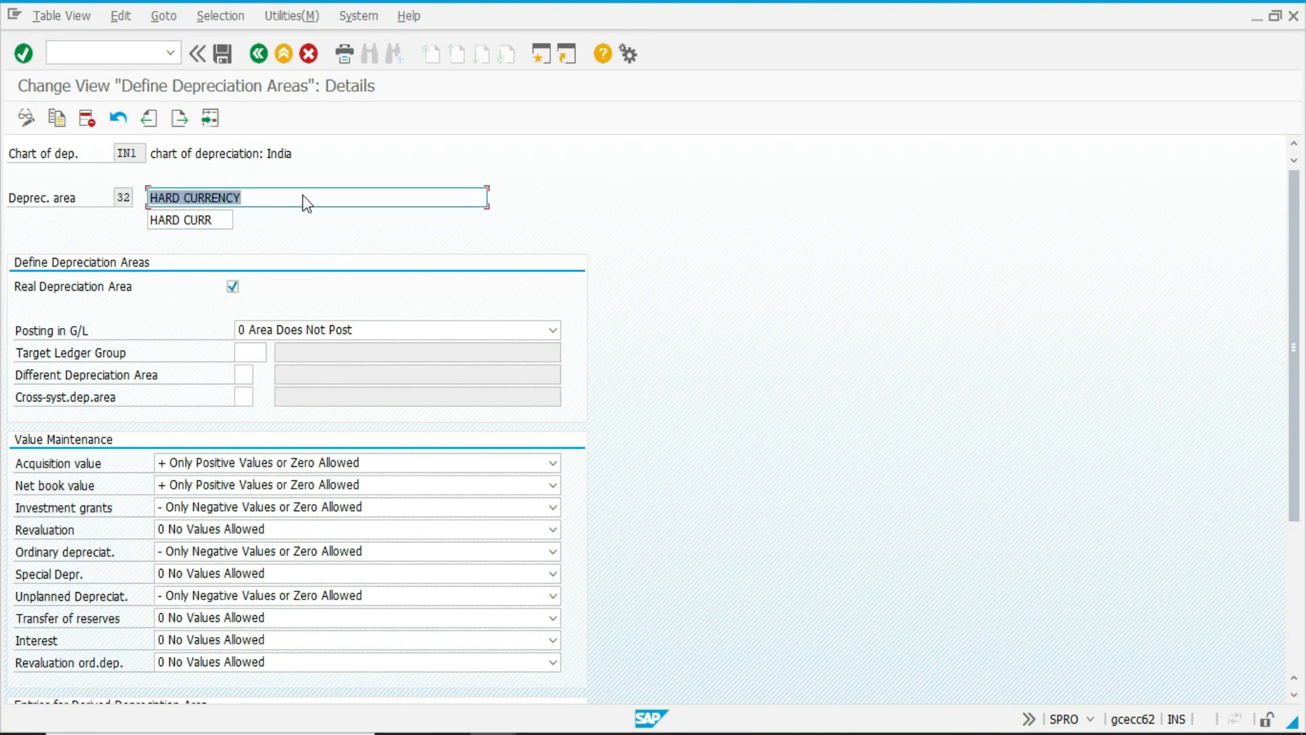
key(F3)
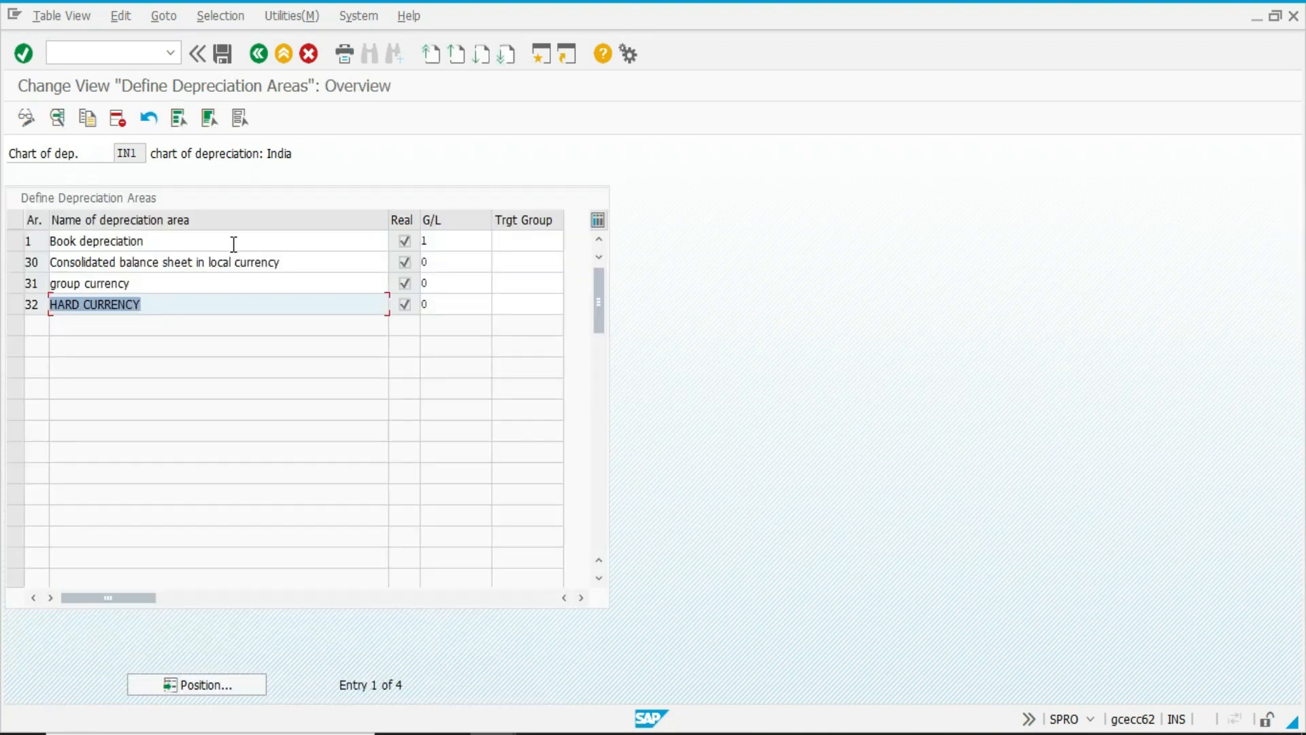
click(234, 241)
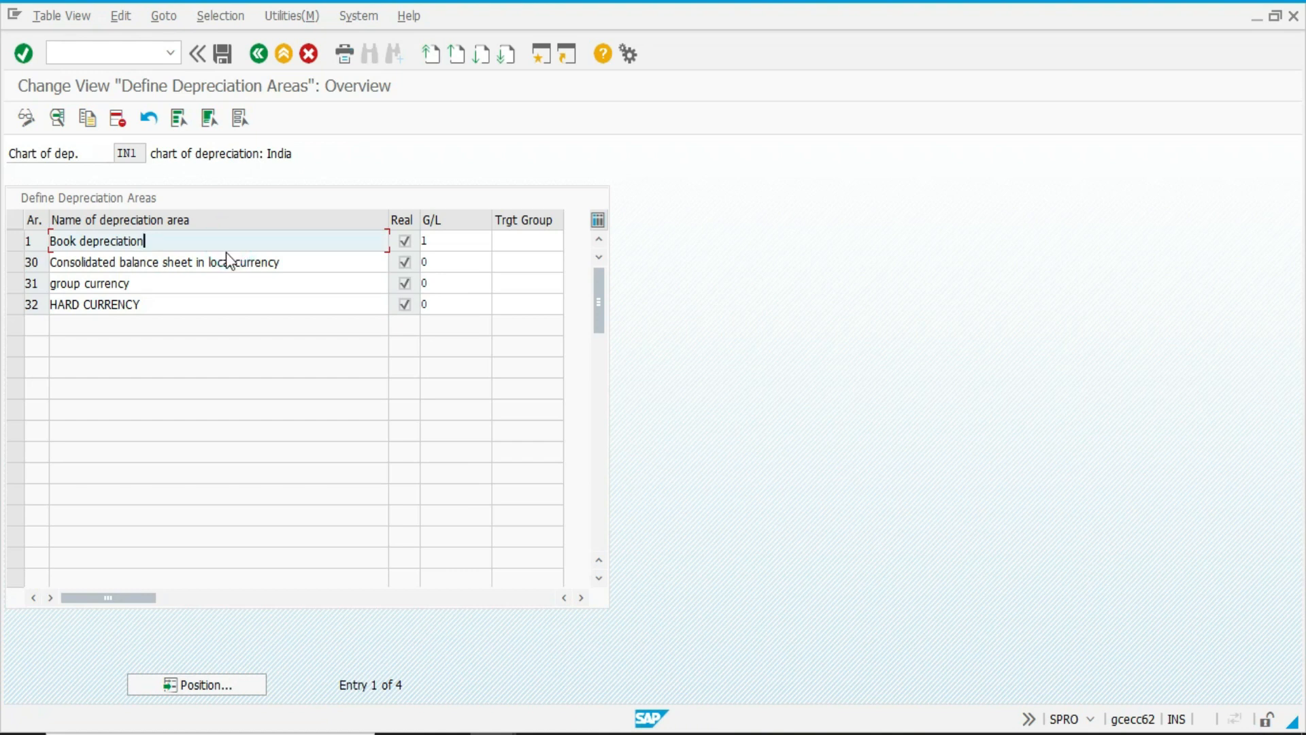
click(204, 286)
click(190, 307)
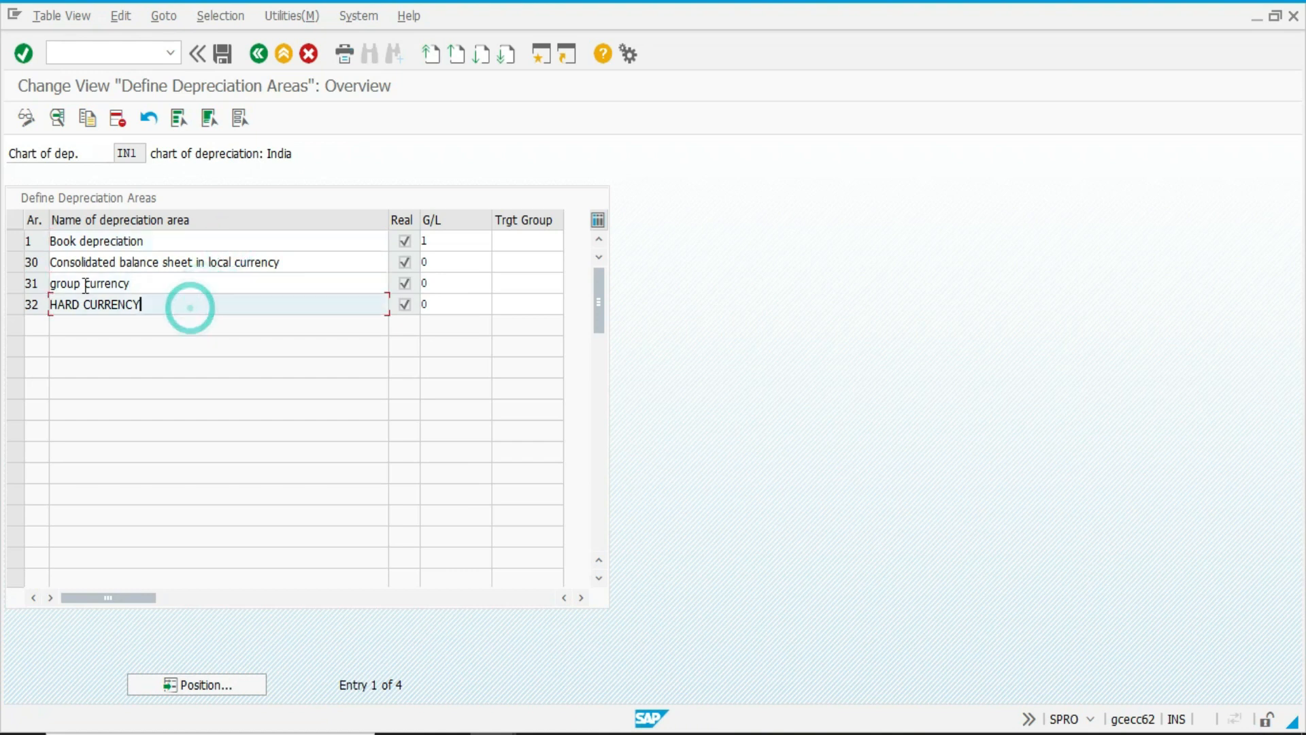
Change the name of depreciation area 31 to GROUP CURRENCY in capitals directly in the overview table.
click(83, 285)
double_click(82, 286)
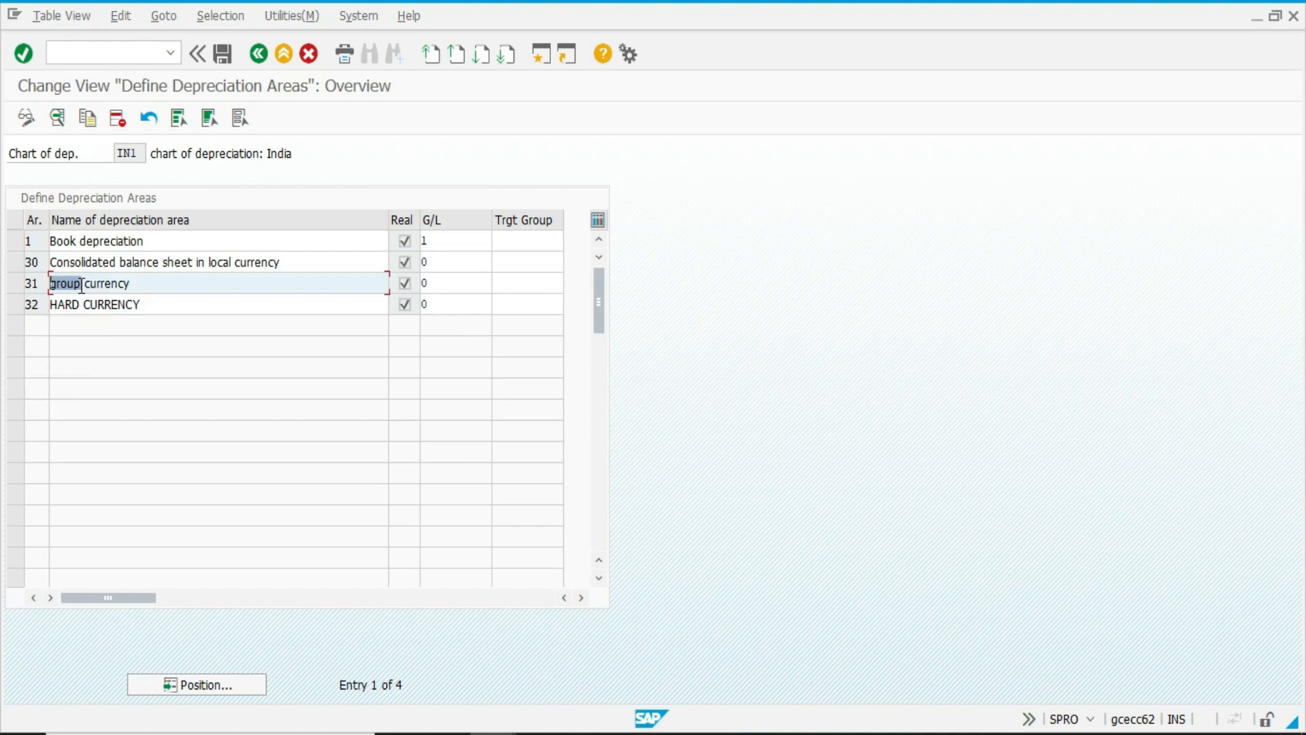
key(BackSpace)
text(gro)
key(Caps_Lock)
key(BackSpace)
key(BackSpace)
key(BackSpace)
text(GROUP )
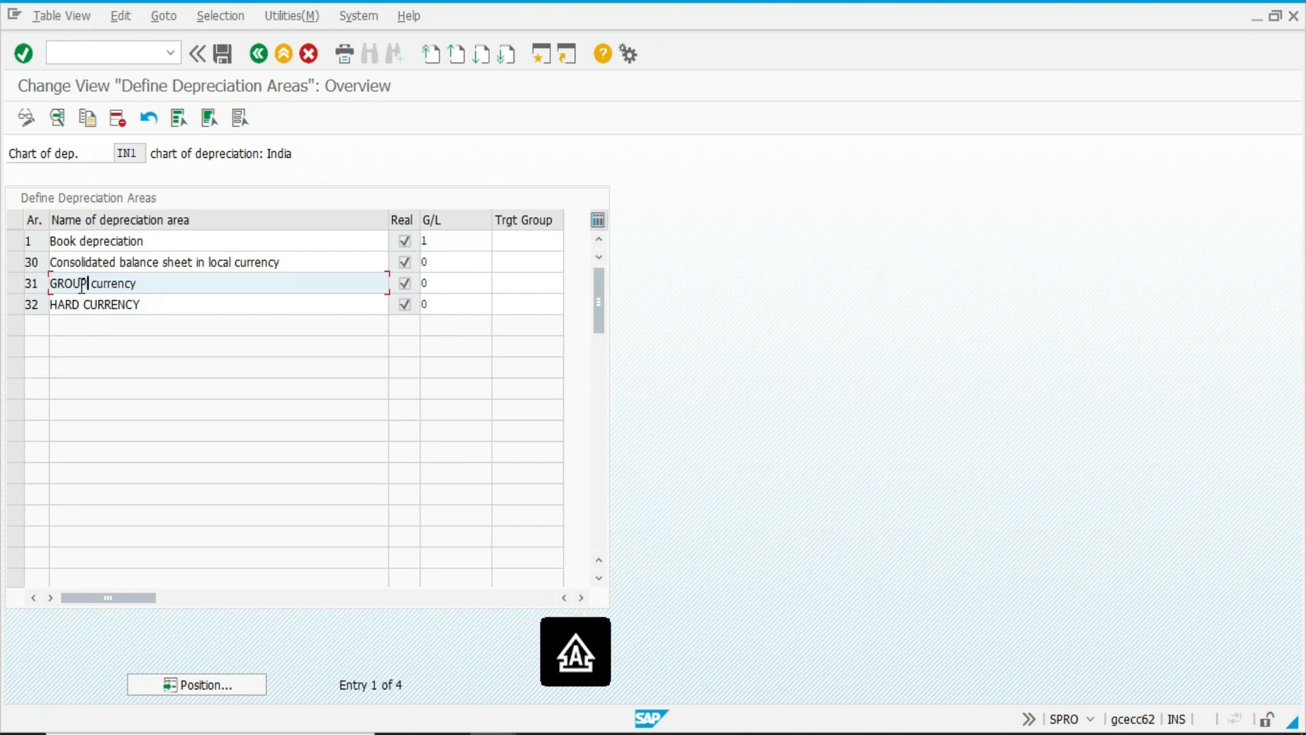
text(C)
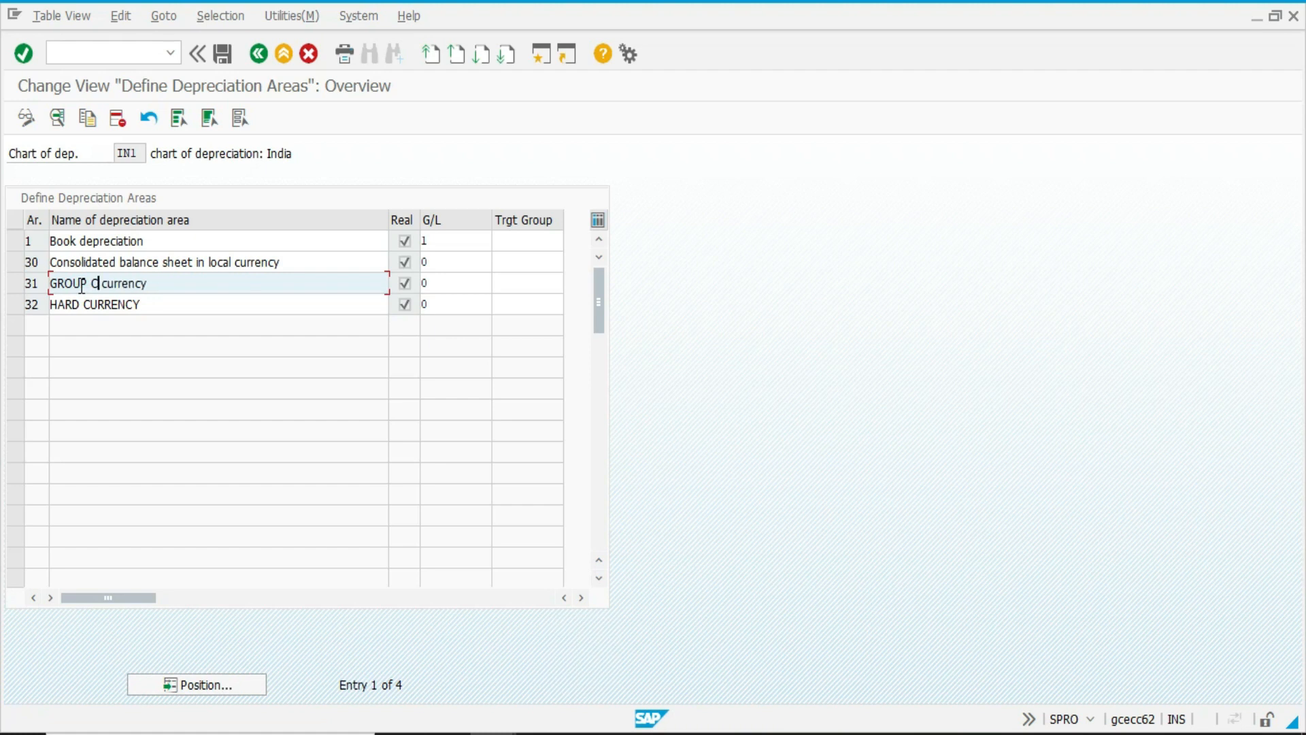
text(URRENYC)
key(BackSpace)
key(BackSpace)
text(CY)
key(shift+End)
key(Delete)
key(Return)
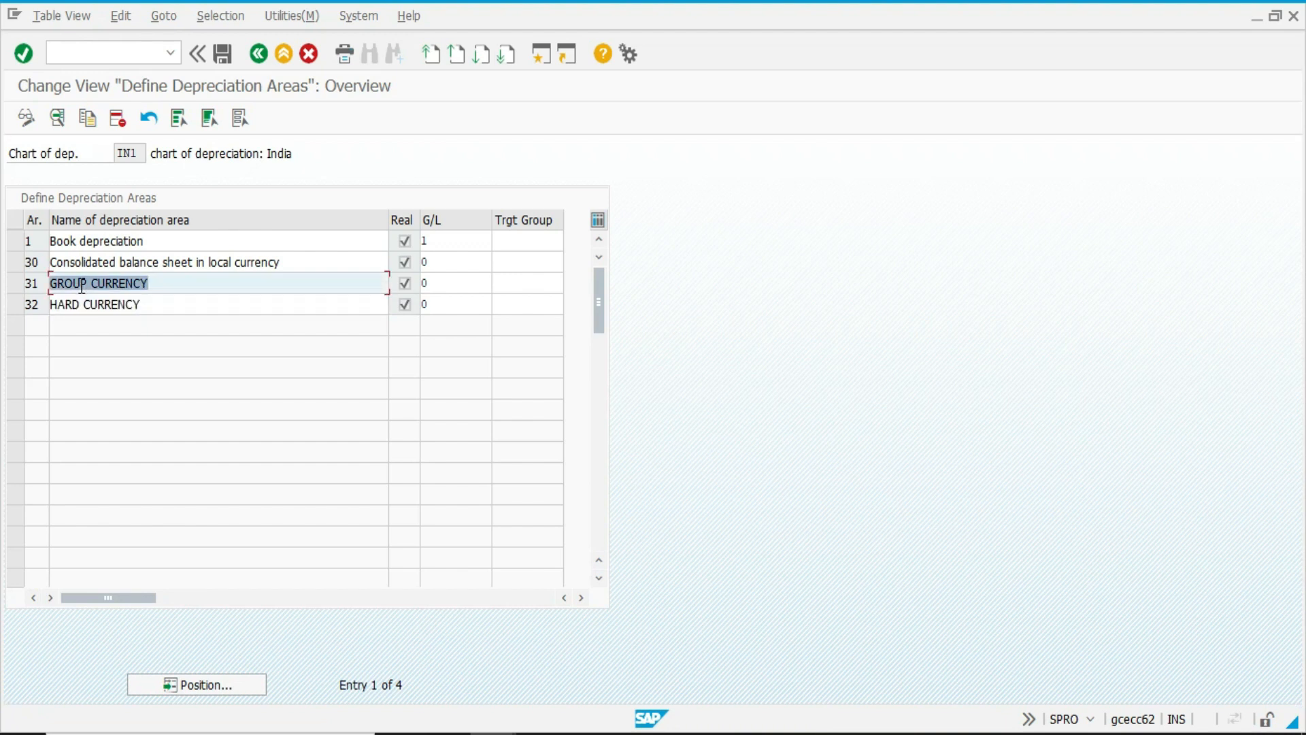
Save the depreciation area changes and return to the implementation guide structure.
key(ctrl+s)
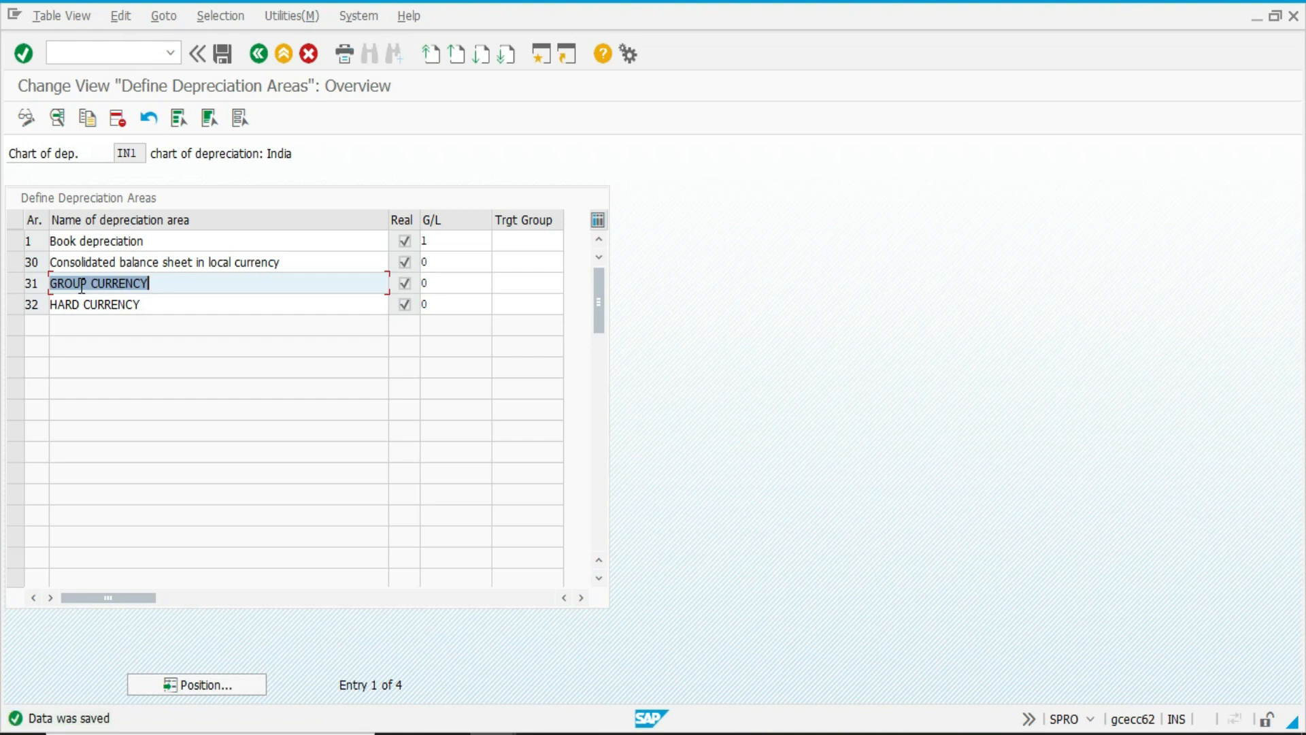
key(F3)
key(F12)
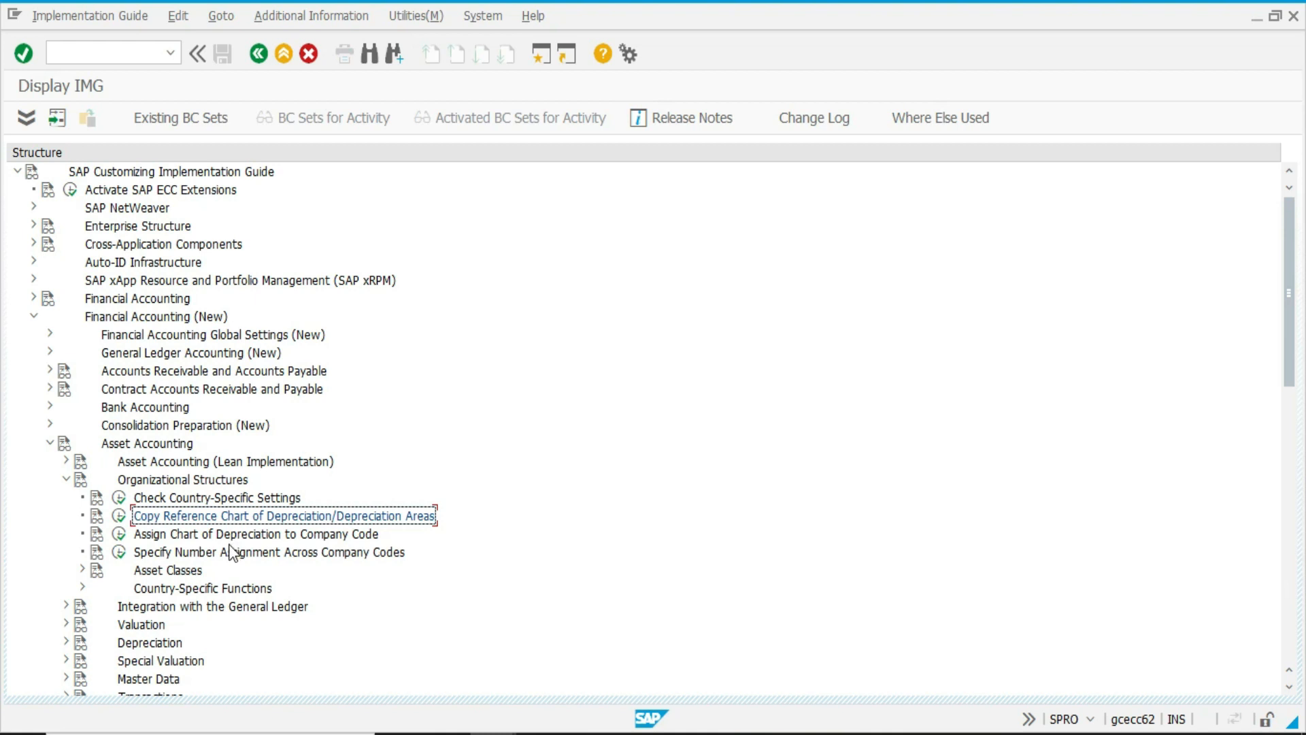
Open the parallel currencies setup for chart IN1 and set the ValAd and TTr source areas of depreciation area 31 to 1.
scroll(231, 552, down, 4)
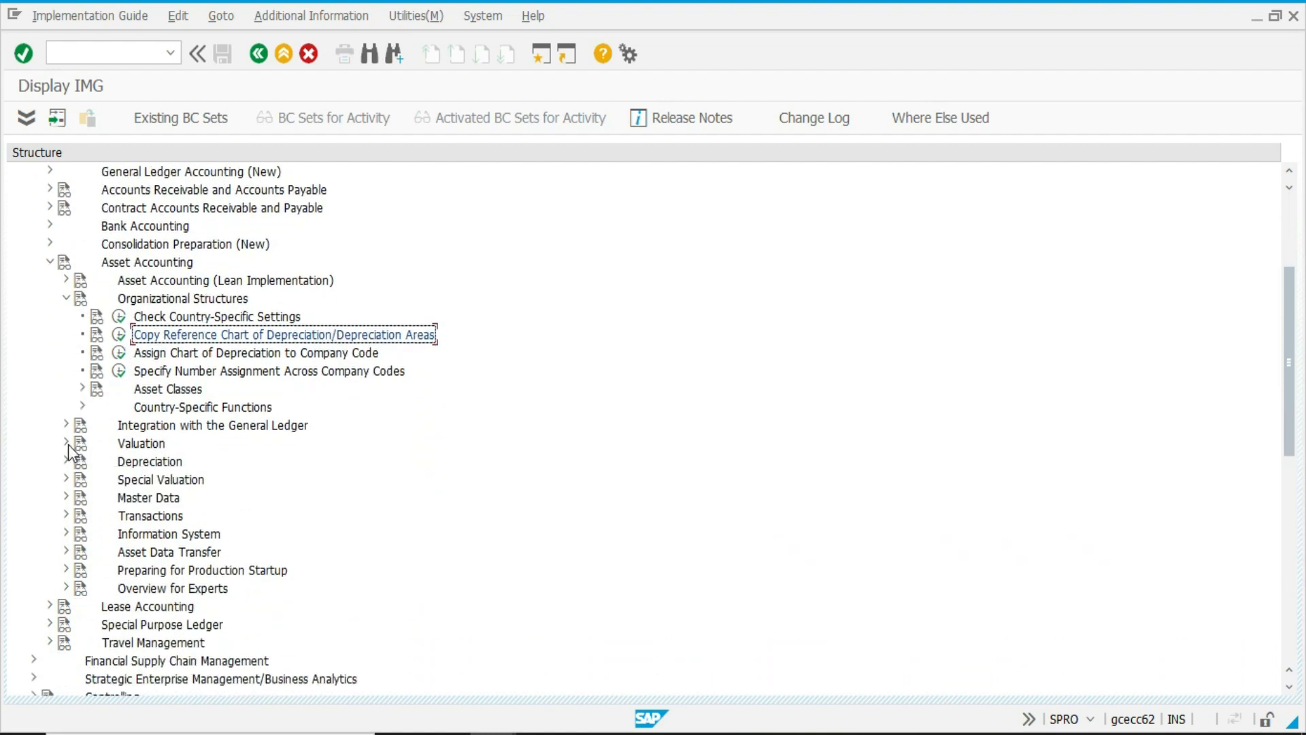
click(67, 443)
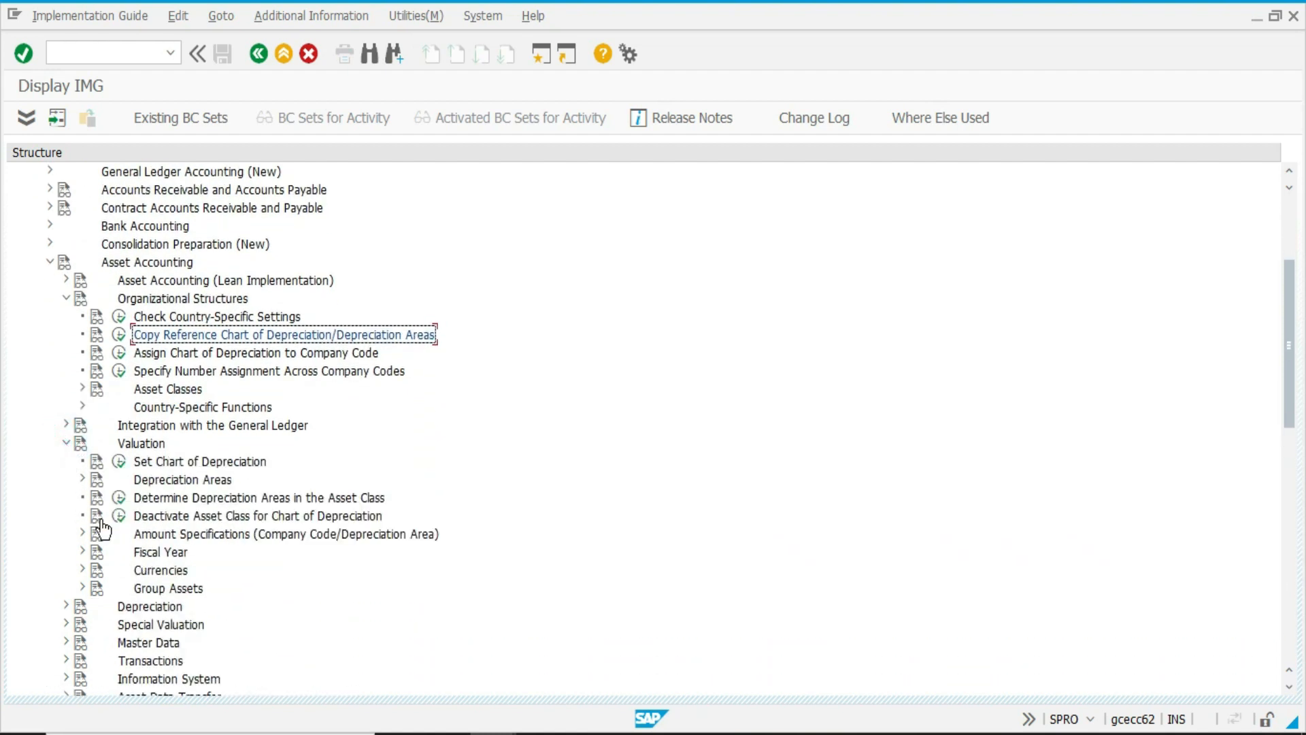
click(82, 570)
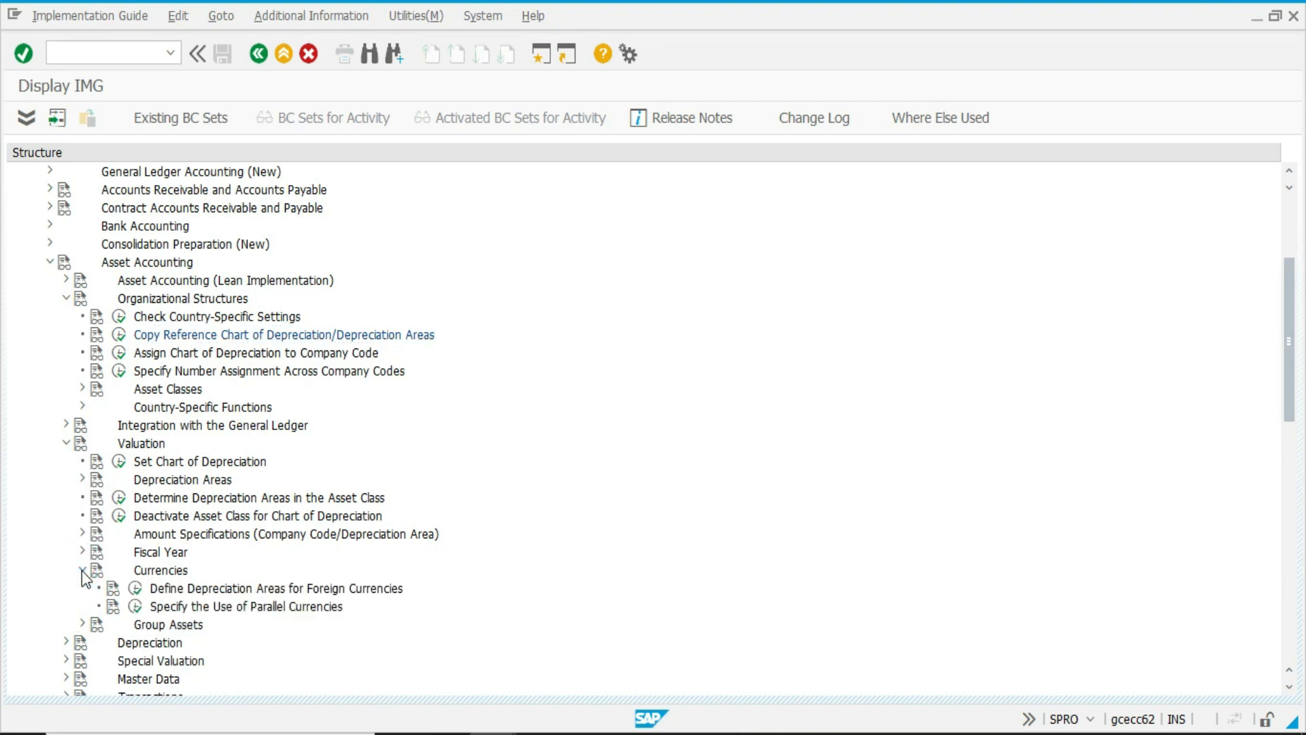
click(136, 608)
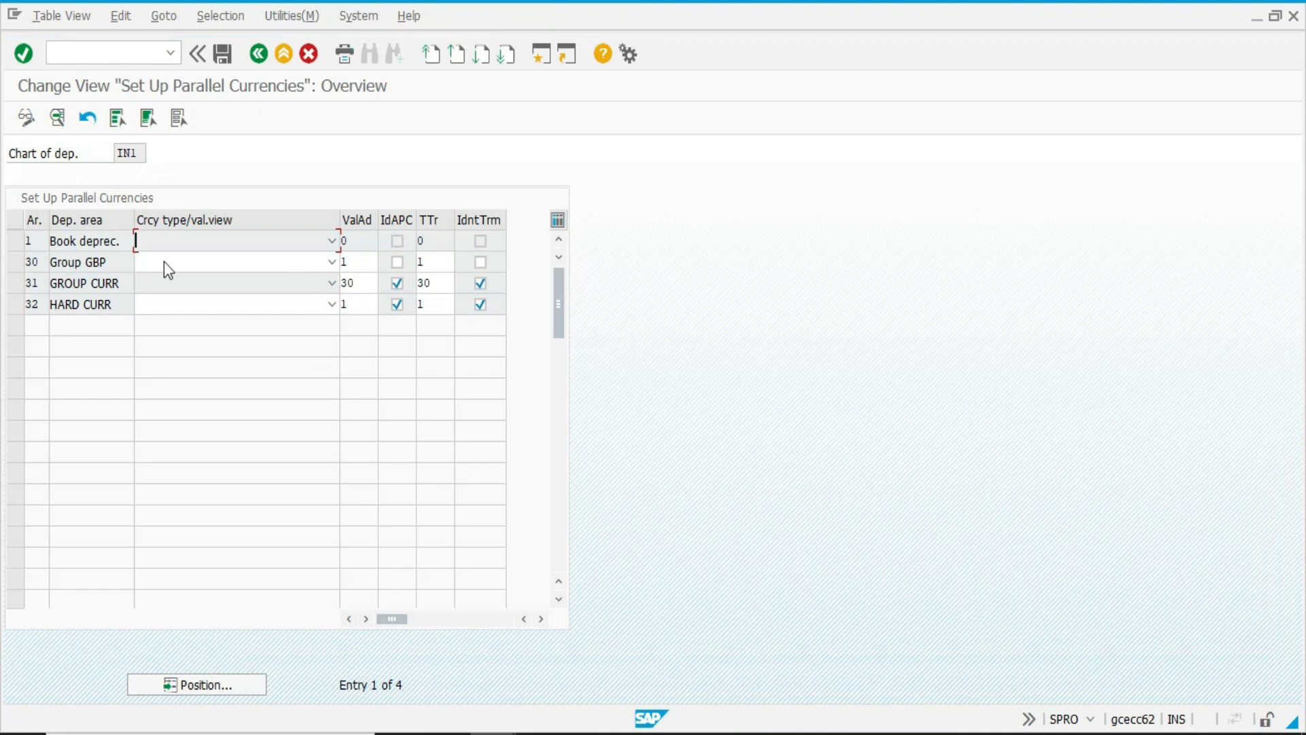
click(364, 284)
key(Tab)
key(Tab)
text(1)
key(Return)
Assign currency type 30 Group currency to area 31 and 40 Hard currency to area 32, save to the customizing request and return.
click(313, 282)
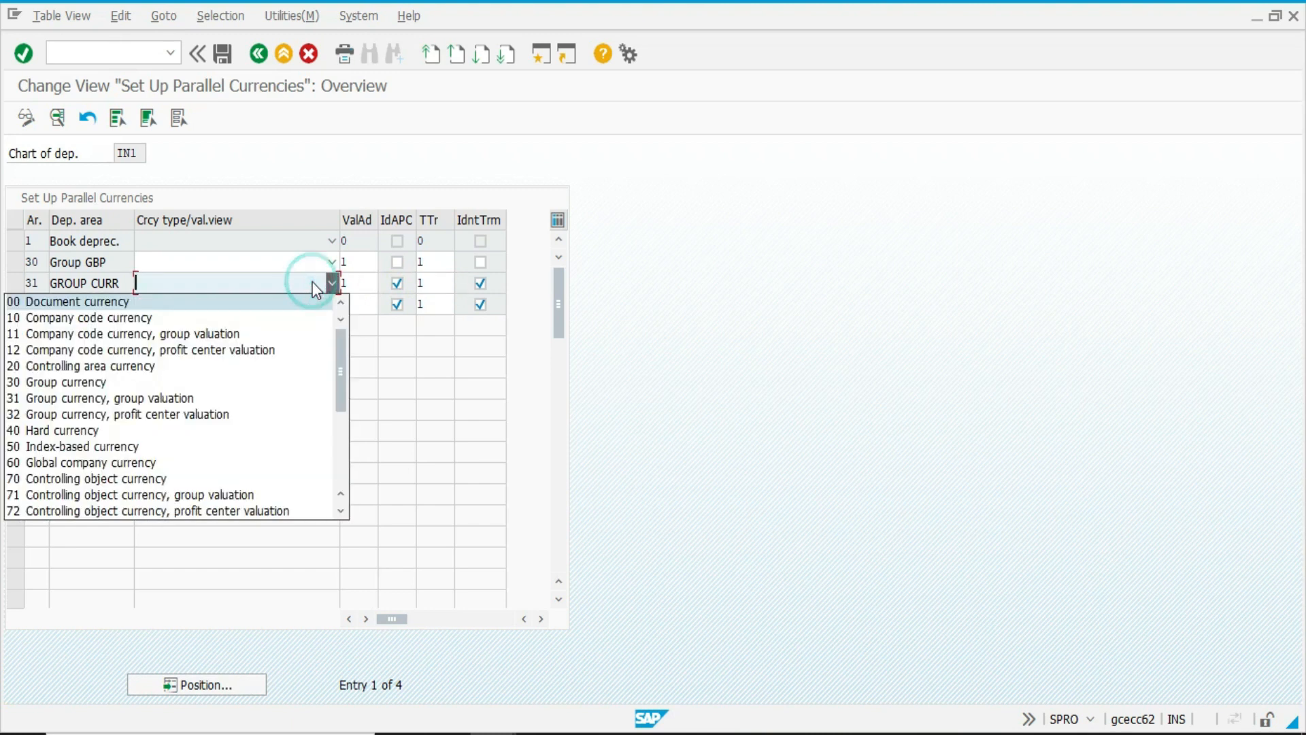
click(192, 381)
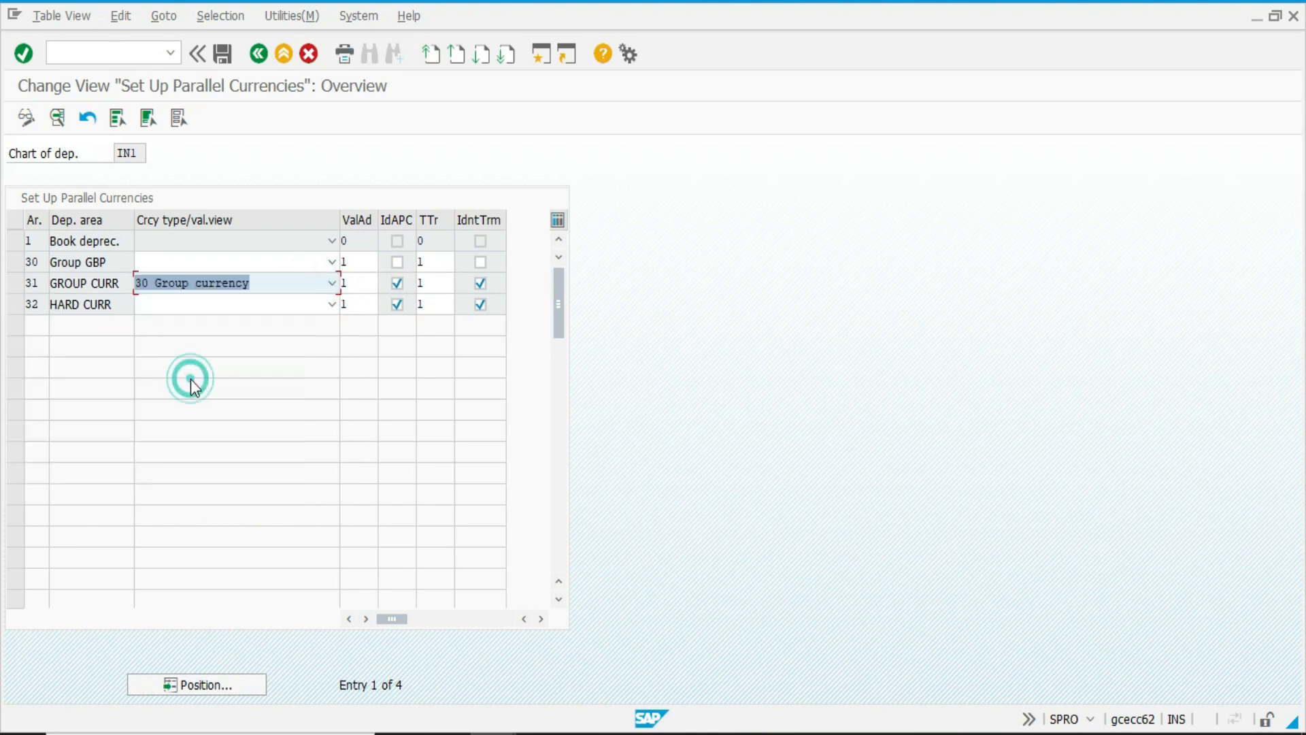
click(256, 309)
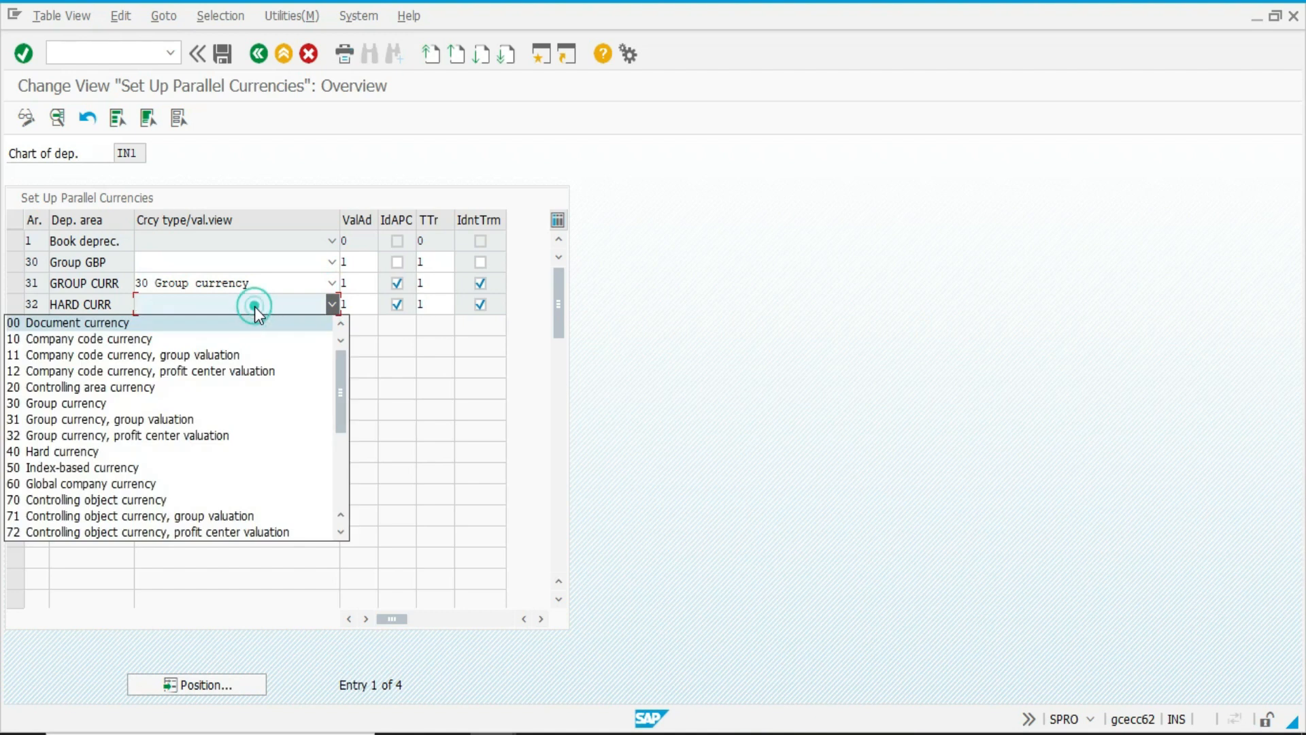
click(151, 453)
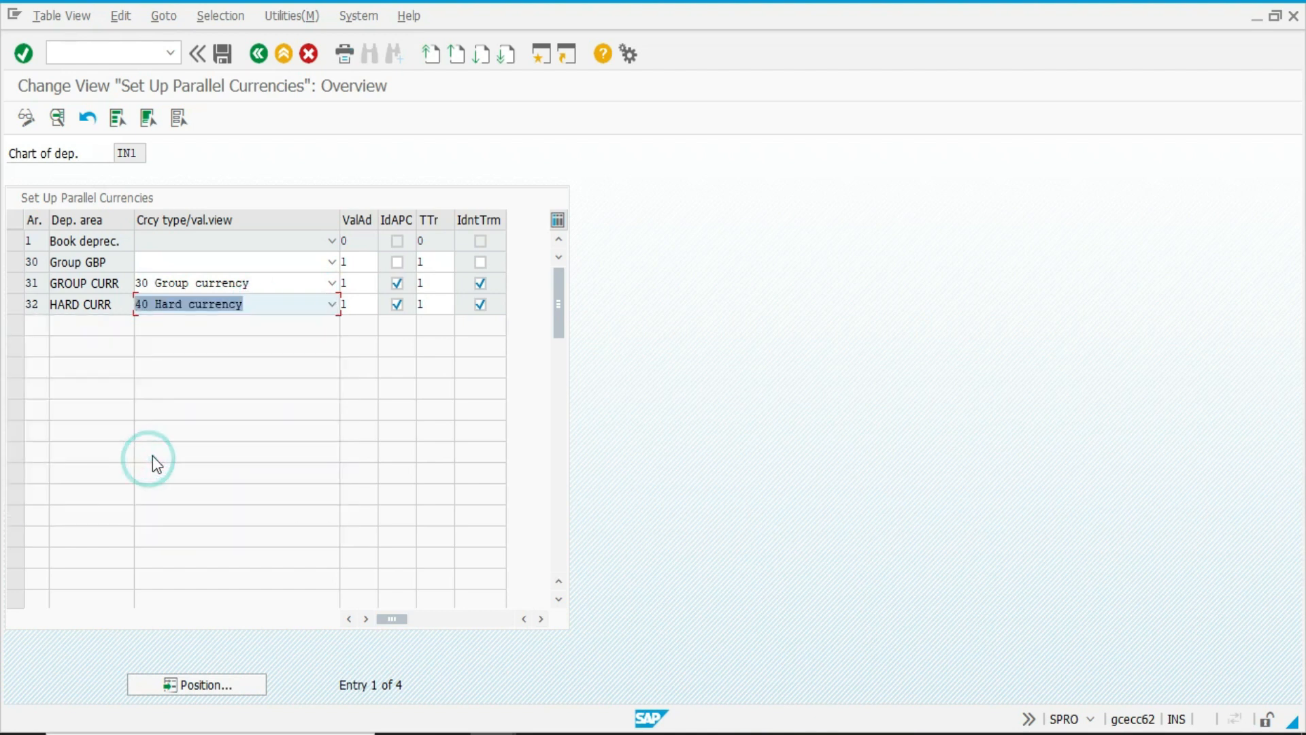
key(ctrl+s)
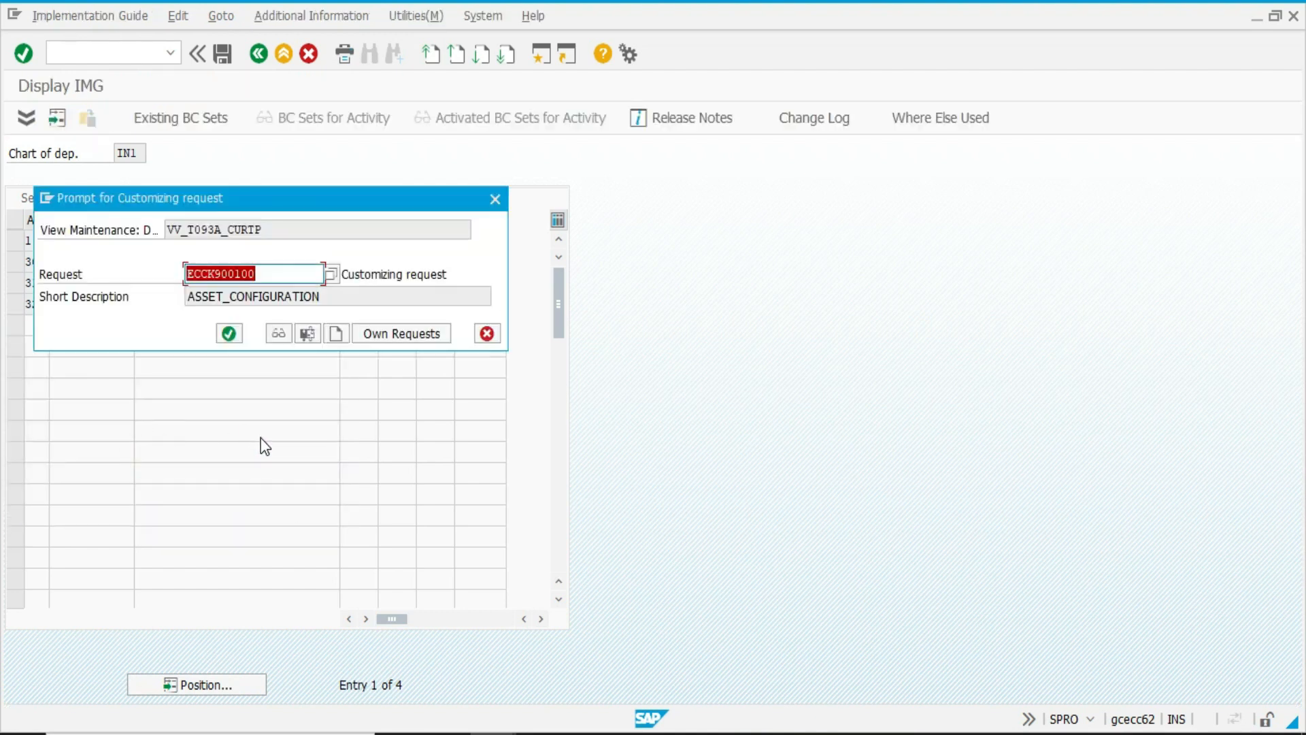
key(Return)
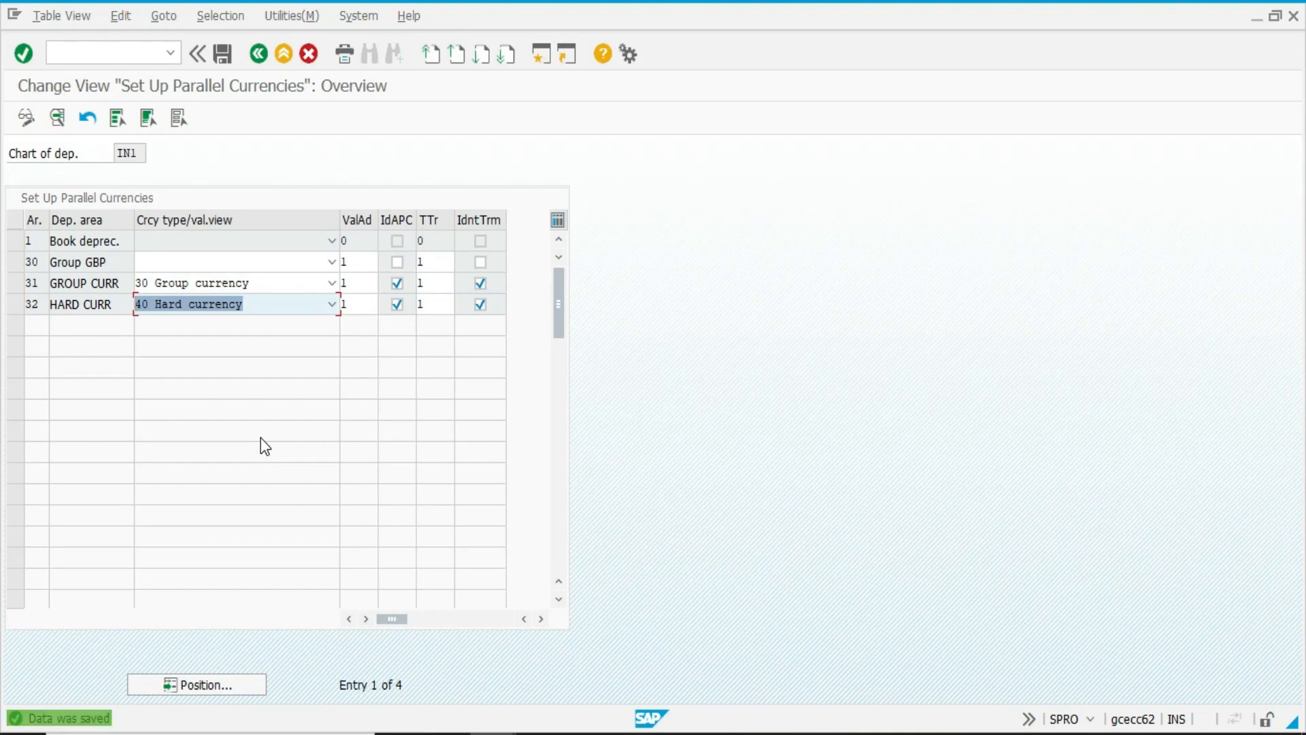
key(F3)
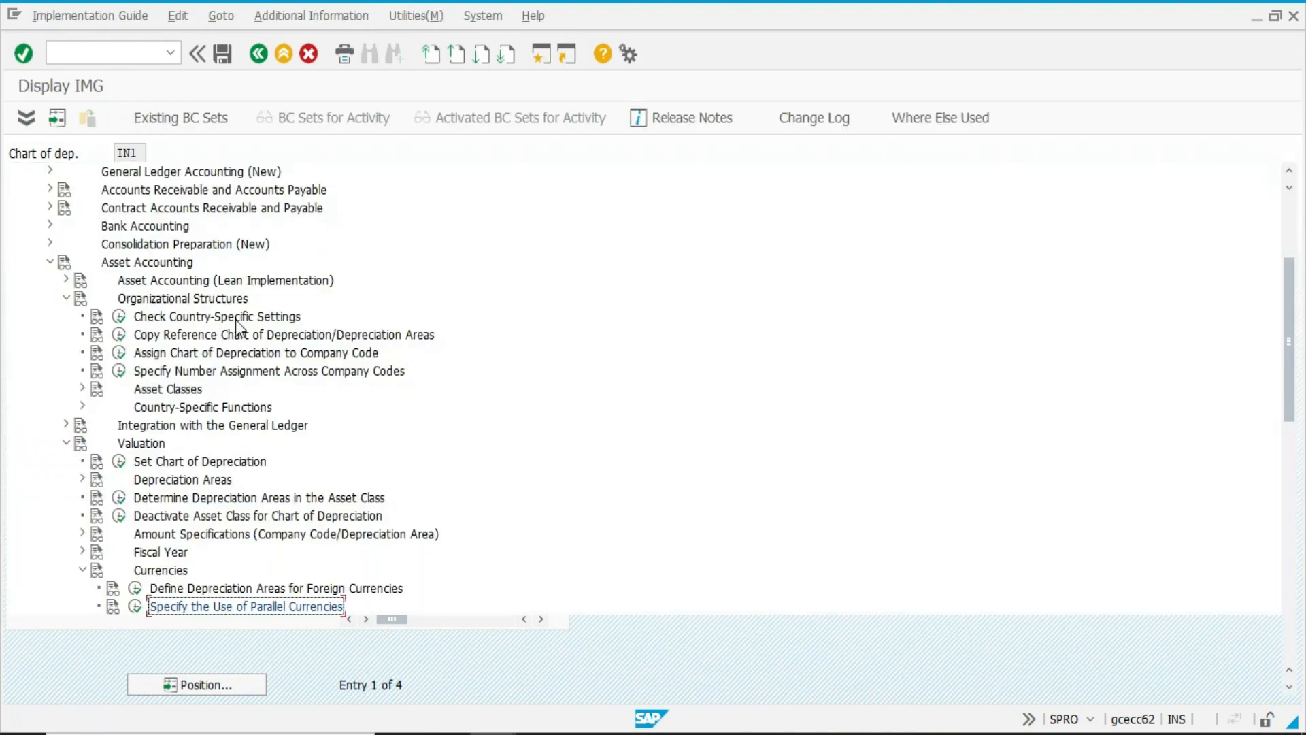
Delete depreciation area 30, Consolidated balance sheet in local currency, from chart IN1, save and return to the implementation guide structure.
click(120, 334)
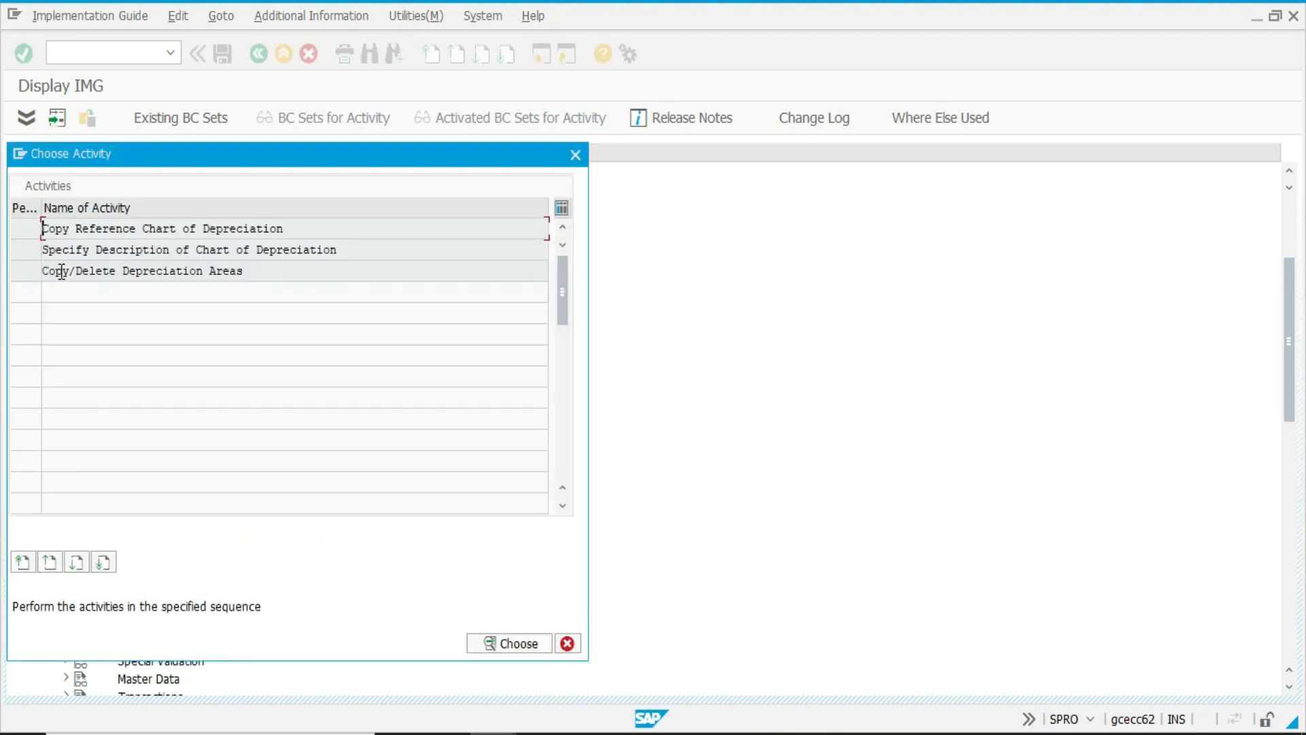
double_click(62, 272)
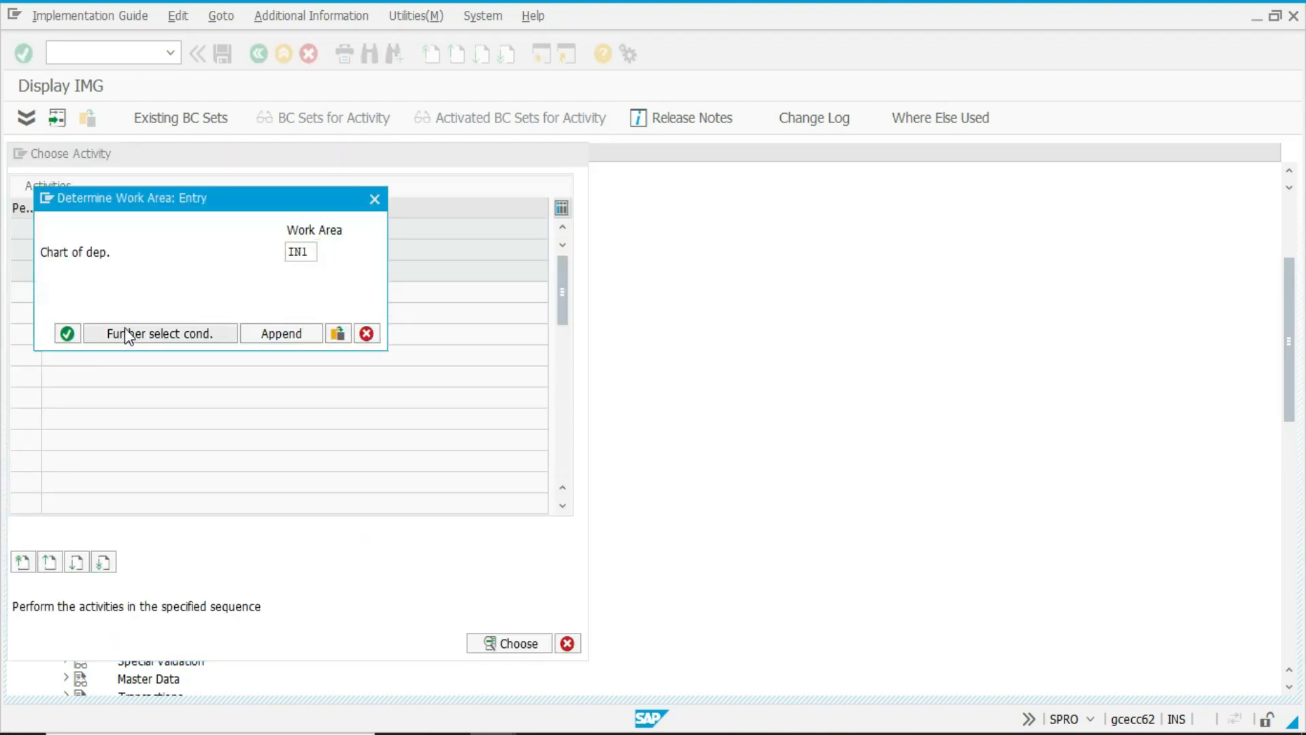
key(Return)
click(15, 262)
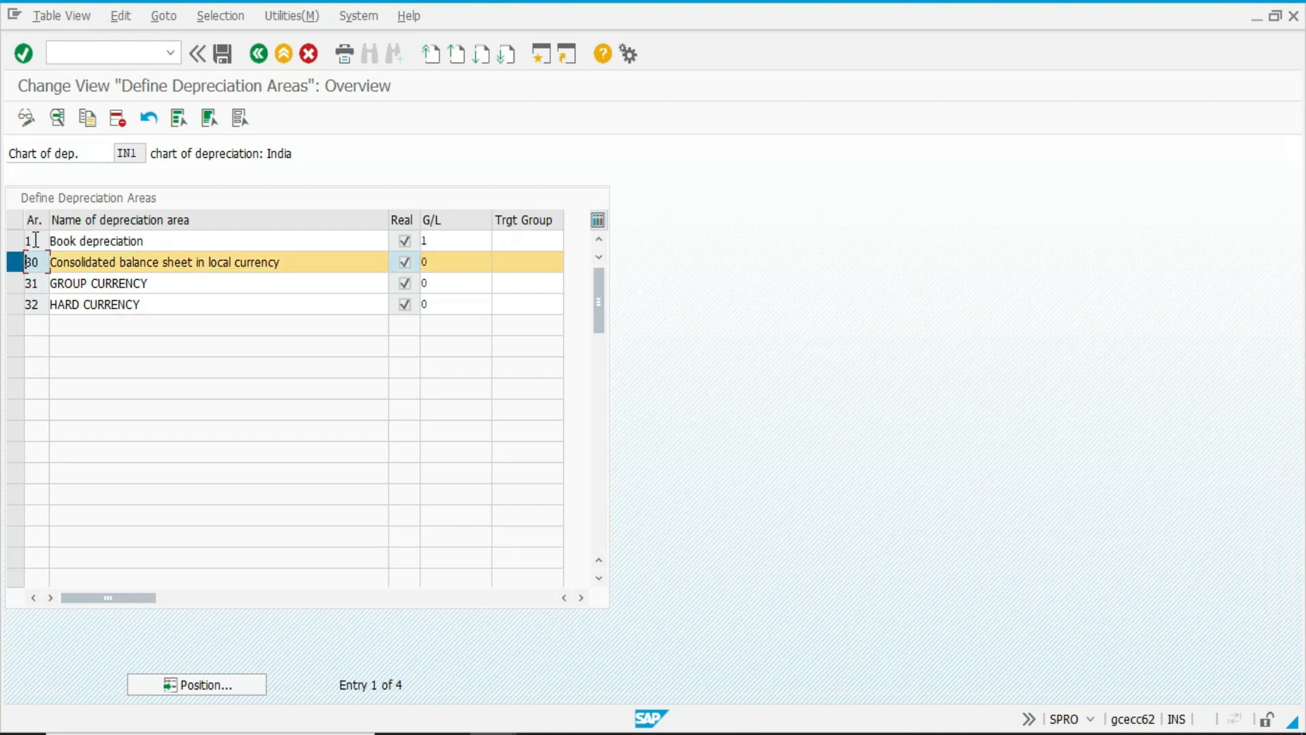
click(116, 120)
key(ctrl+s)
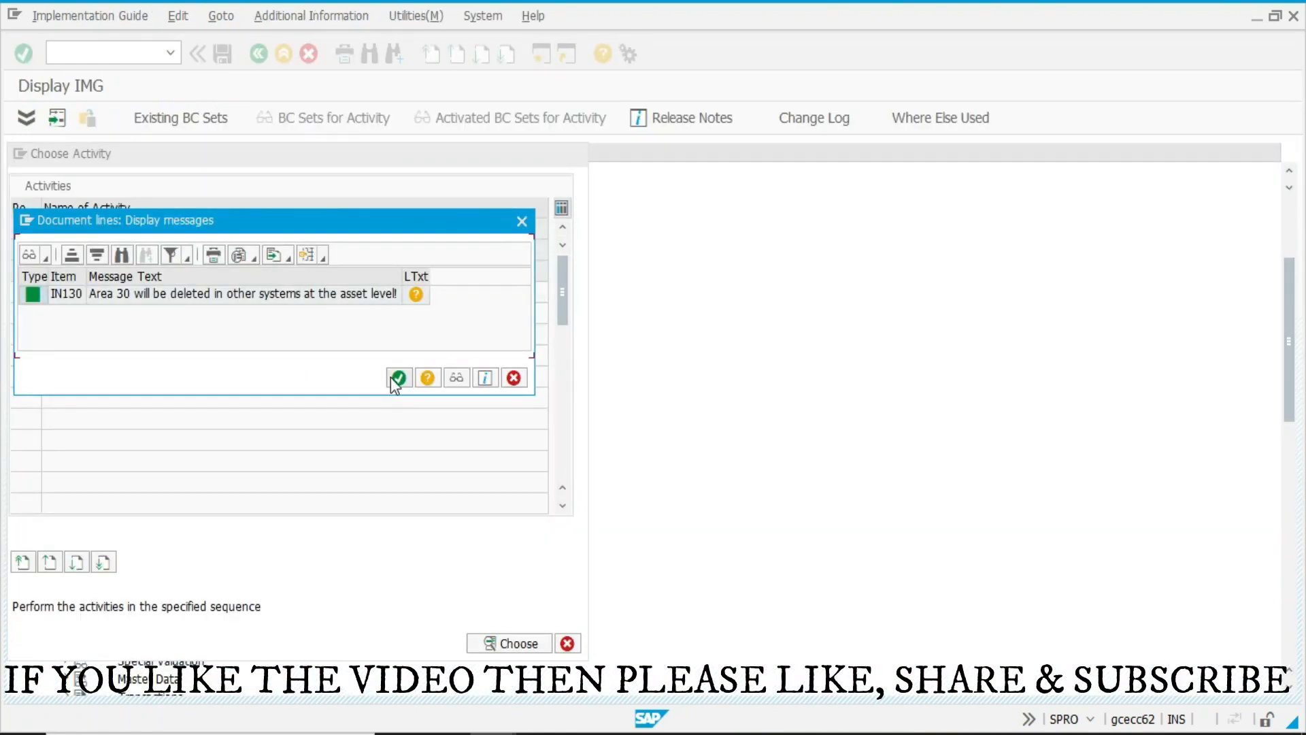
click(398, 379)
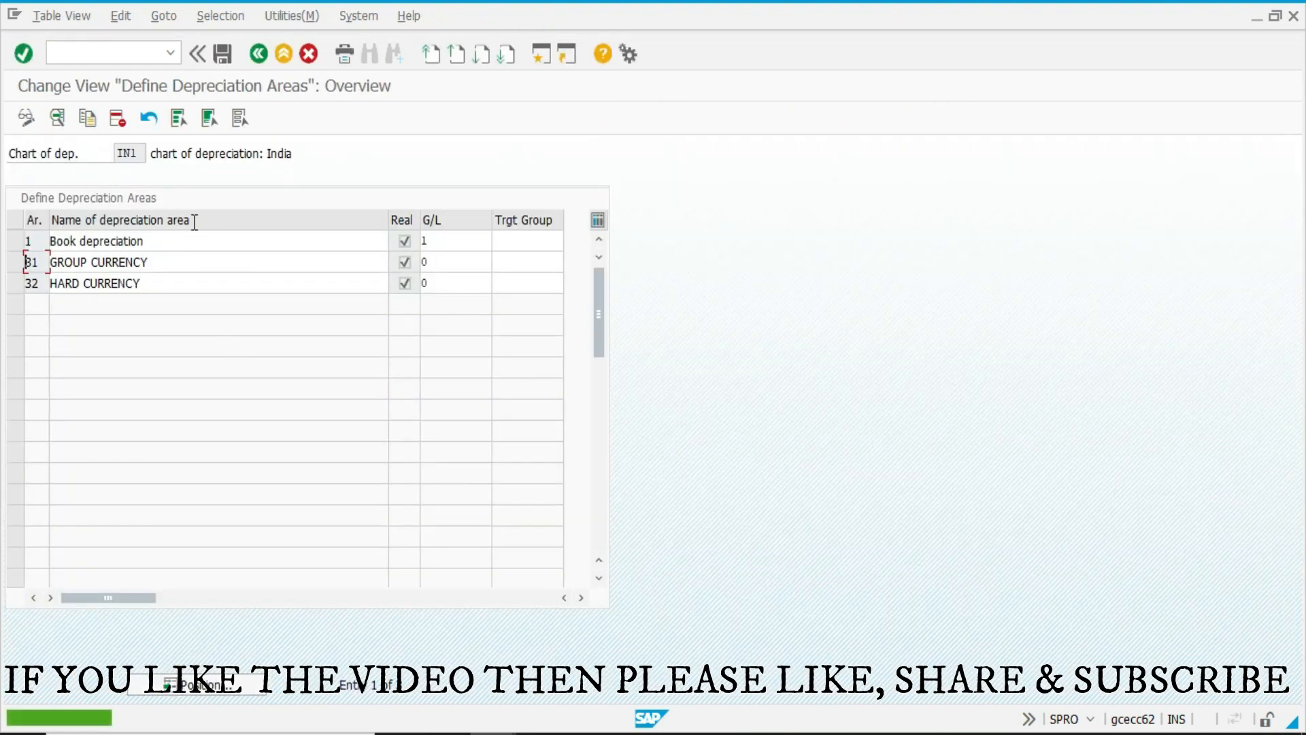
click(186, 247)
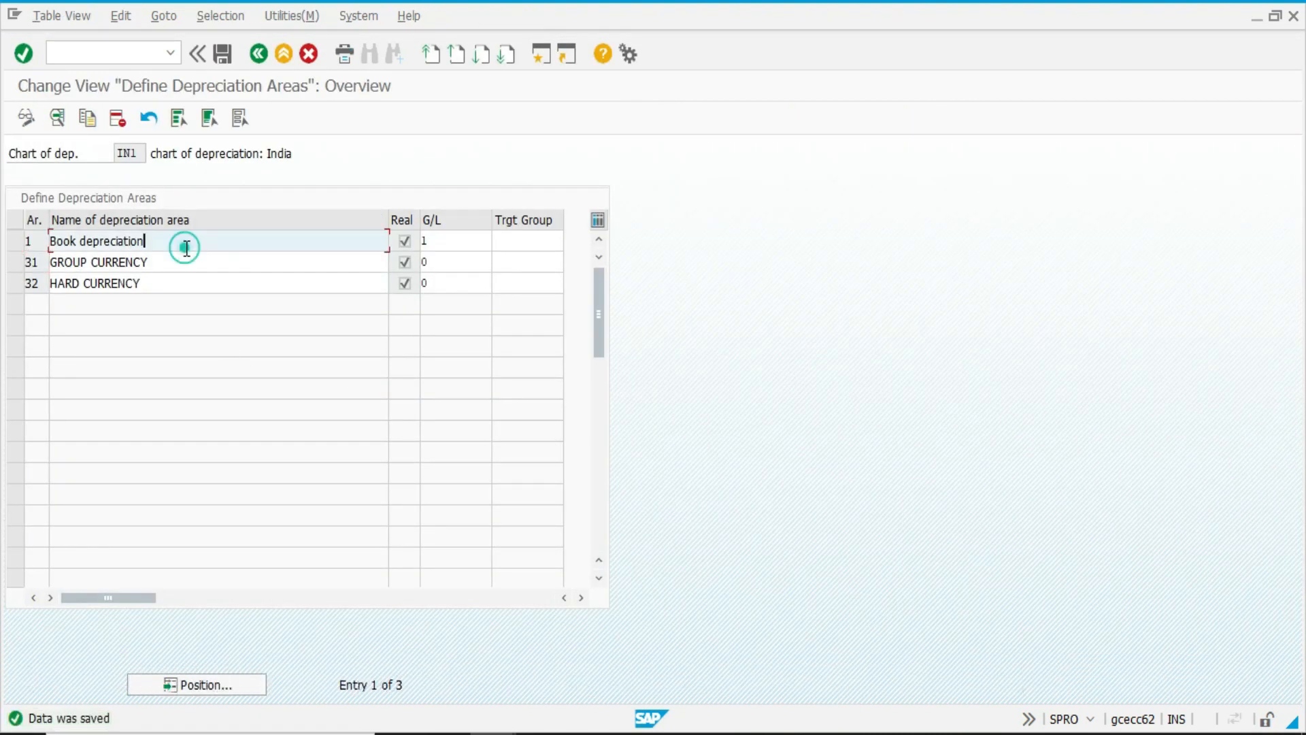
click(184, 262)
click(184, 282)
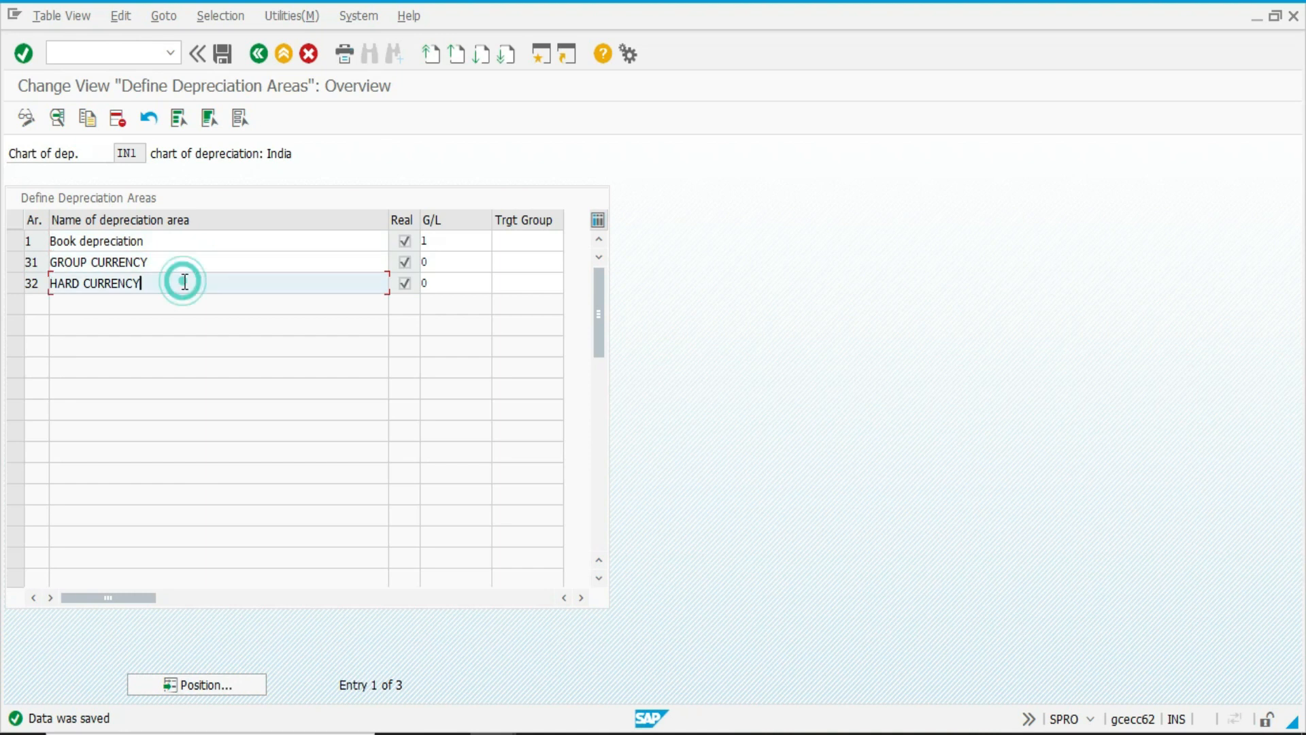
key(F3)
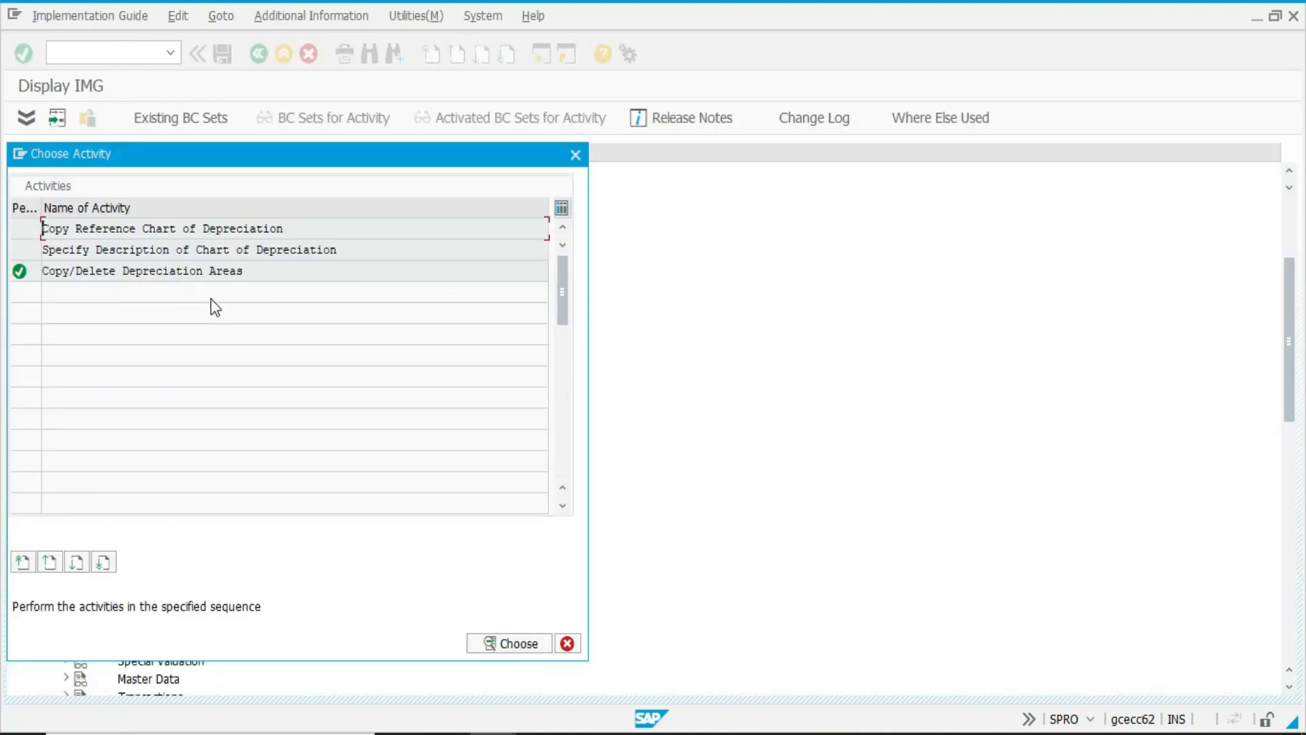
key(F12)
Try to assign chart of depreciation IN1 to company code 1502, TESTING CONSULTANCY-INR, and save the assignment.
click(121, 353)
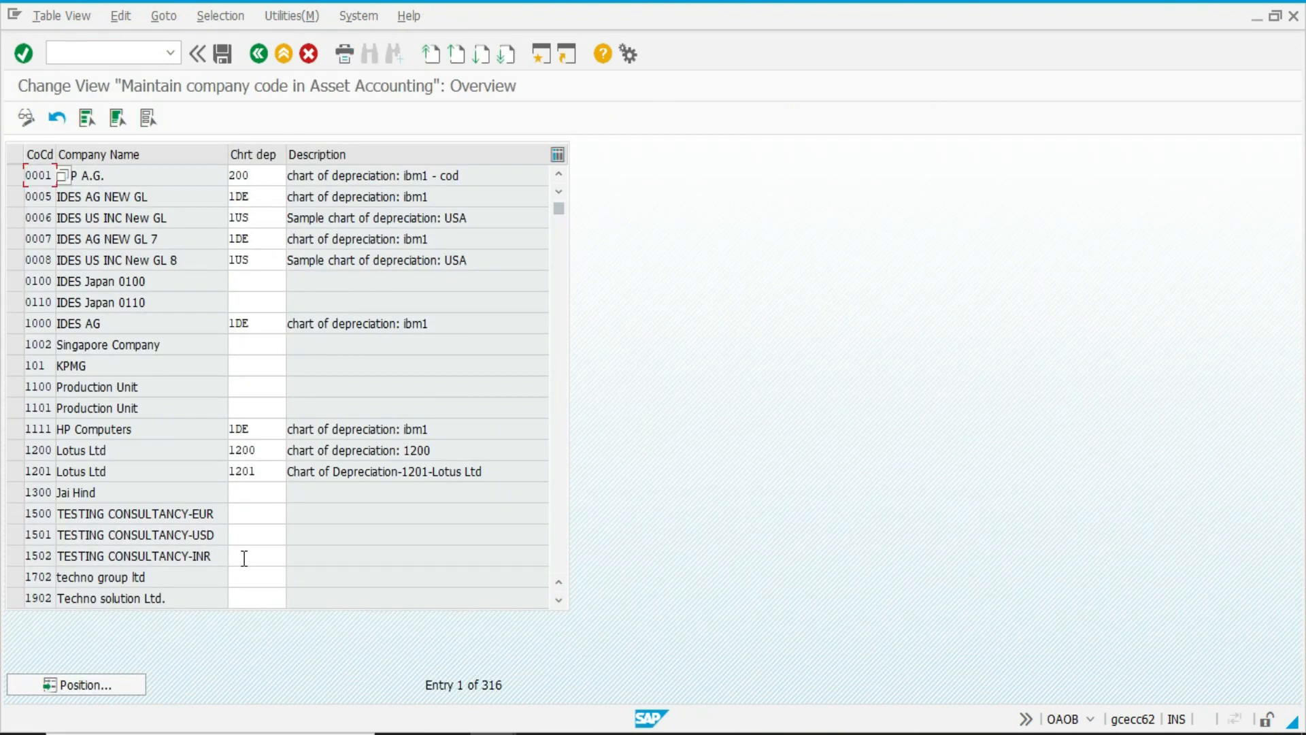
click(244, 558)
text(IN1)
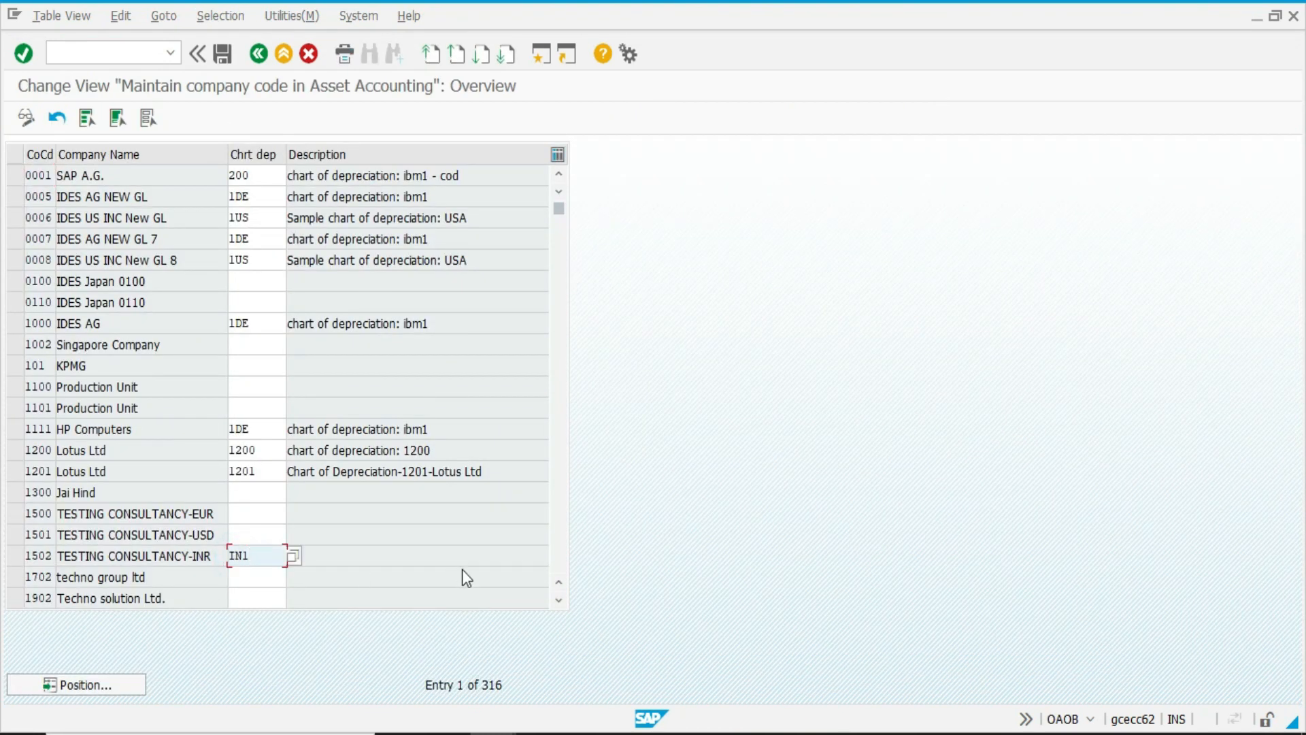
key(Return)
key(ctrl+s)
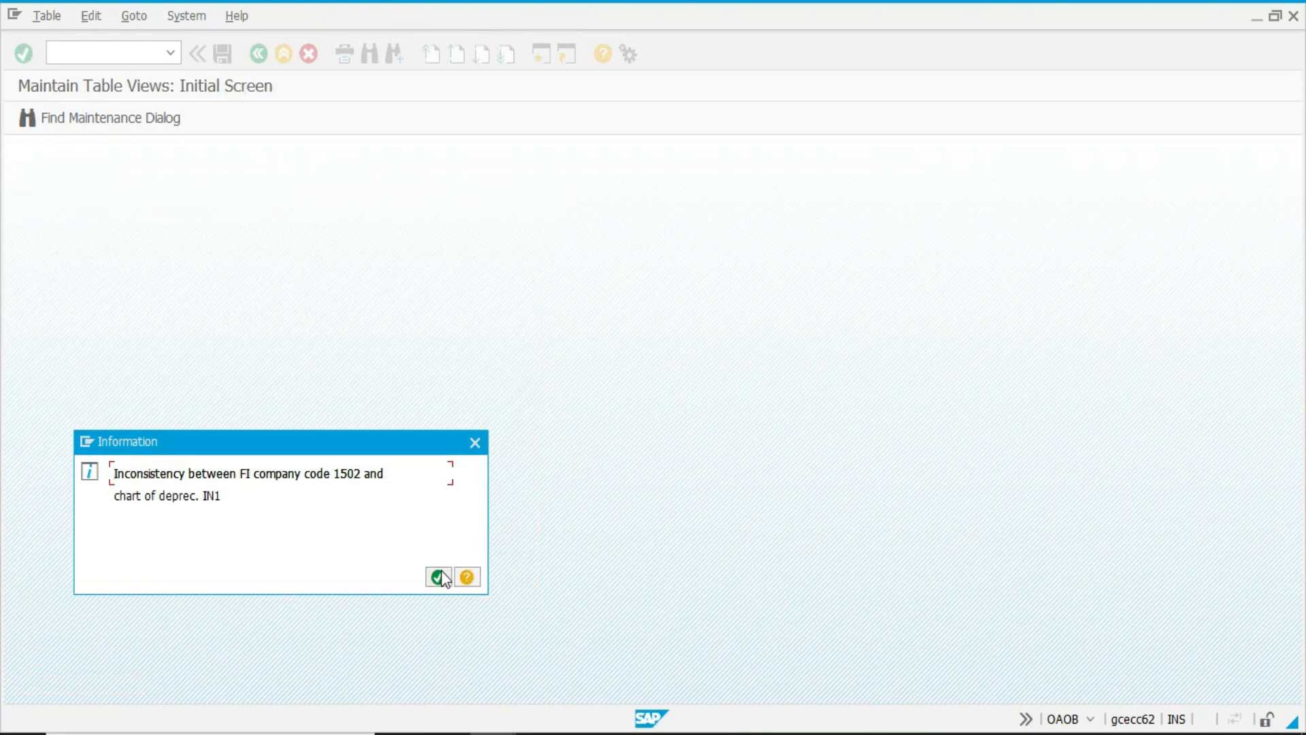
click(439, 577)
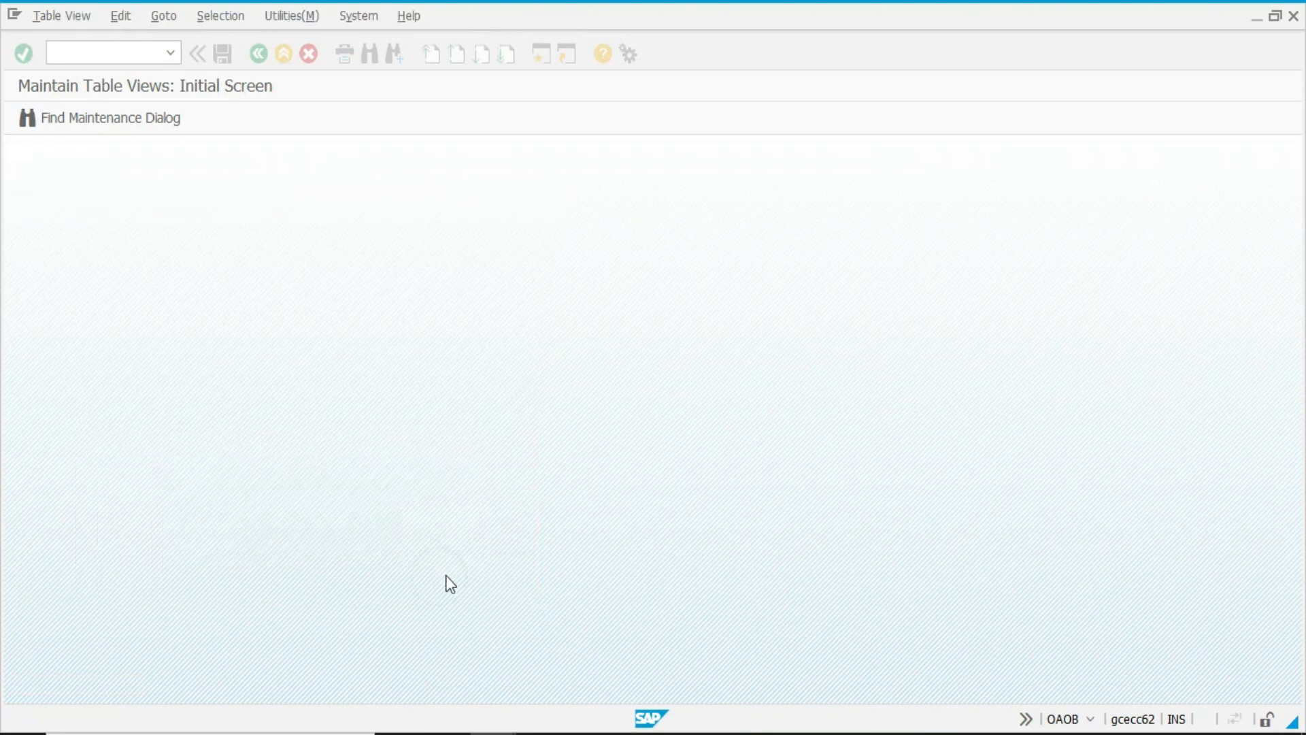
Clear the chart of depreciation entry for company code 1502 and leave the company code assignment, saving the change.
key(BackSpace)
key(Return)
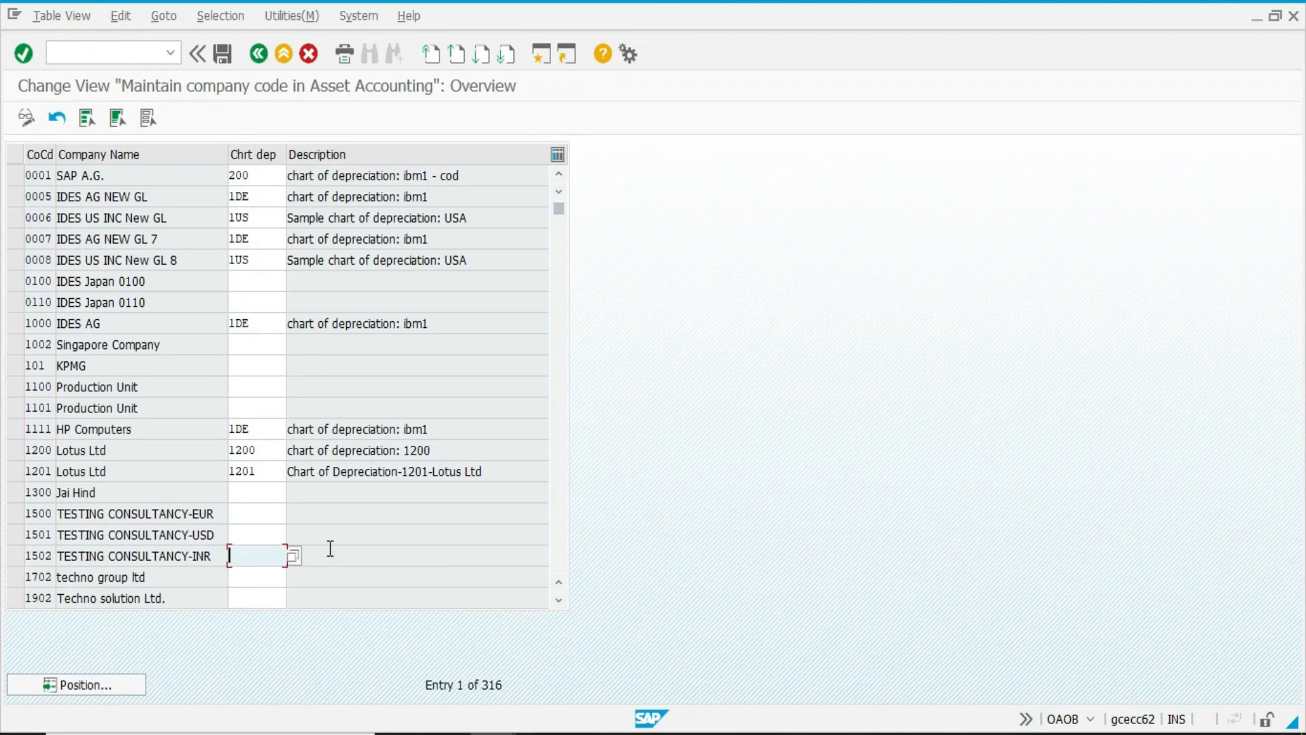
key(F3)
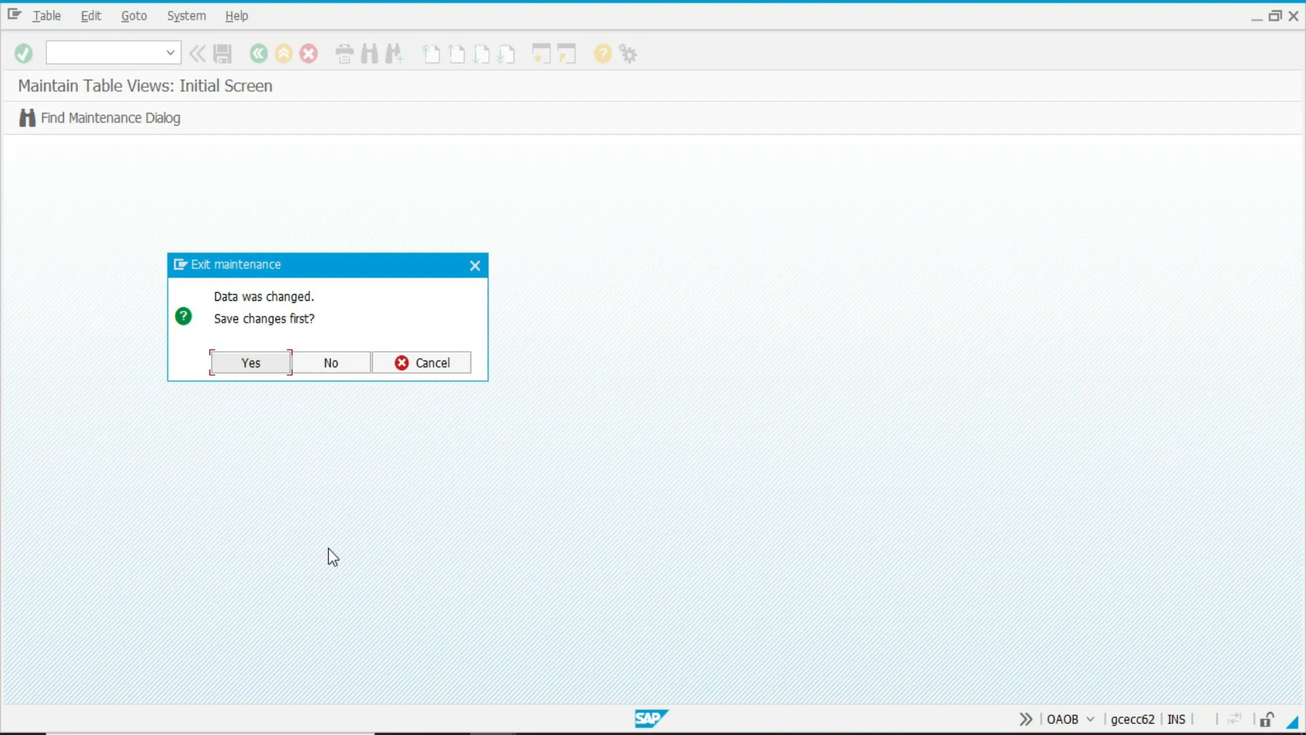
key(Return)
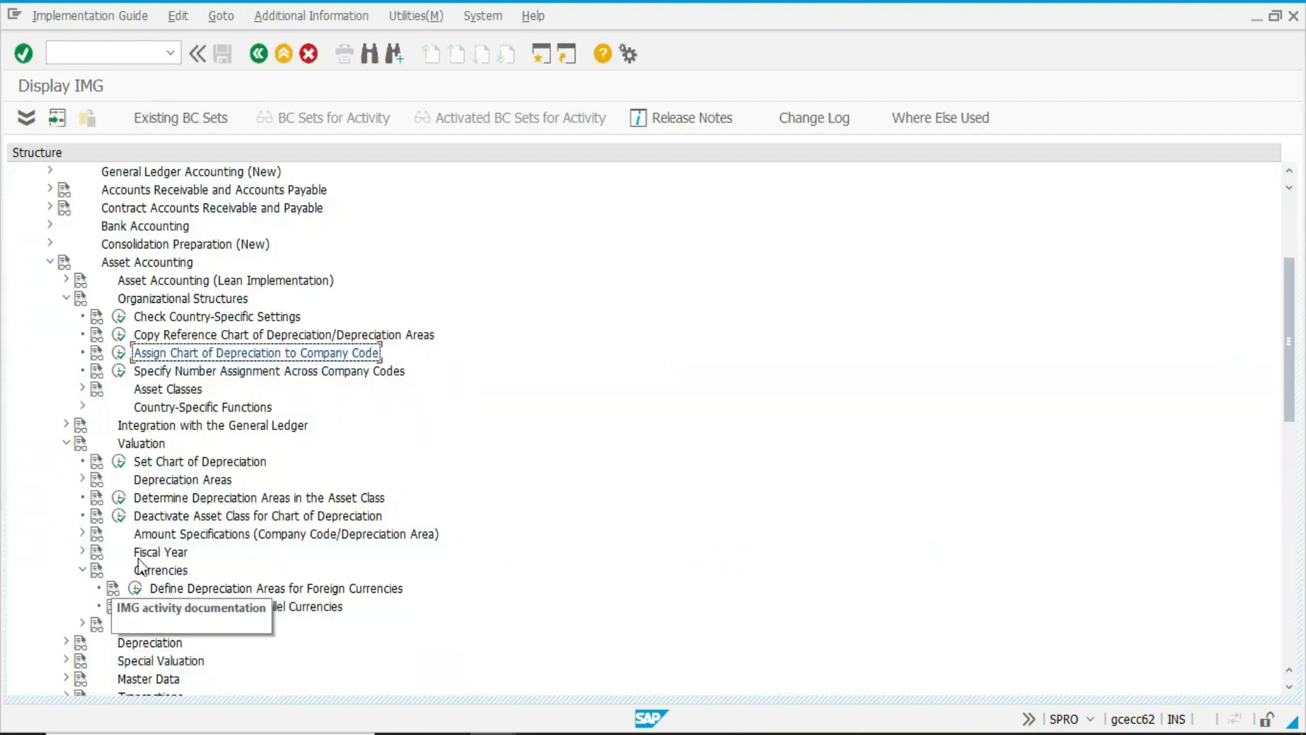
Reopen the parallel currencies setup and assign currency type 30 Group currency to the GROUP CURR depreciation area.
click(133, 605)
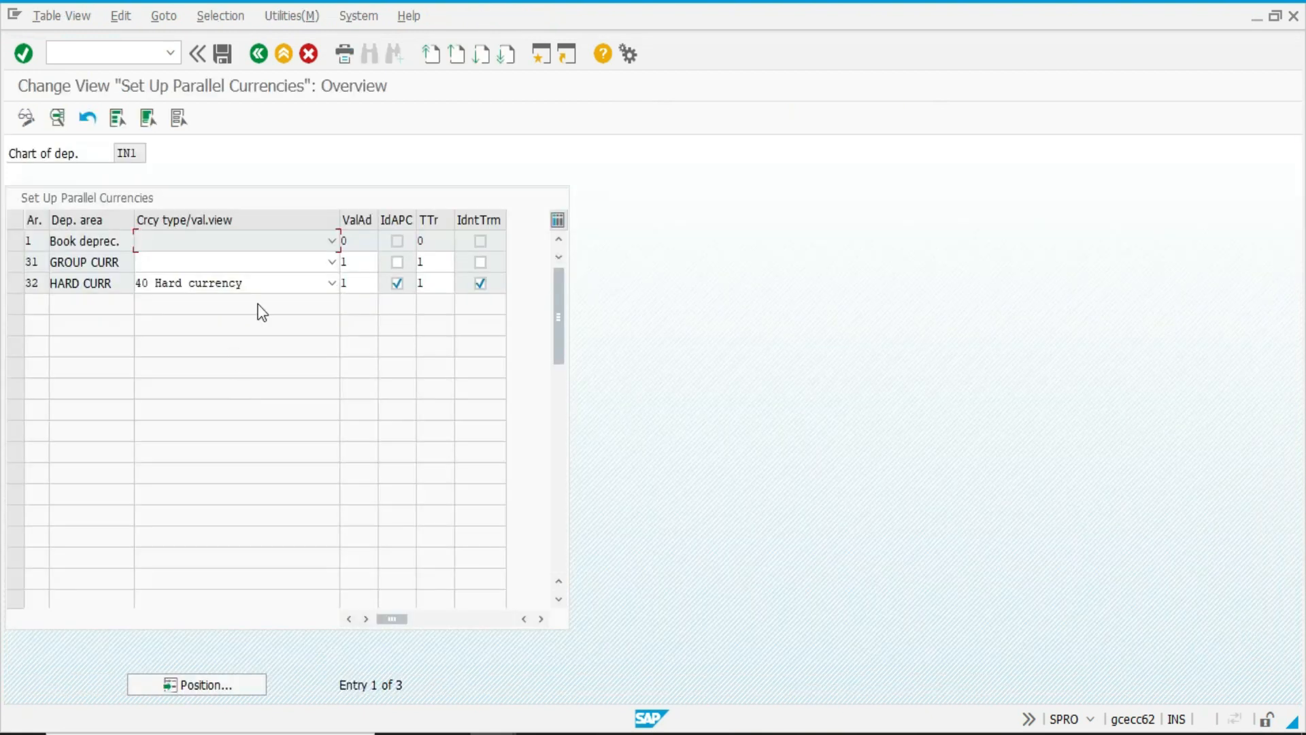
click(292, 264)
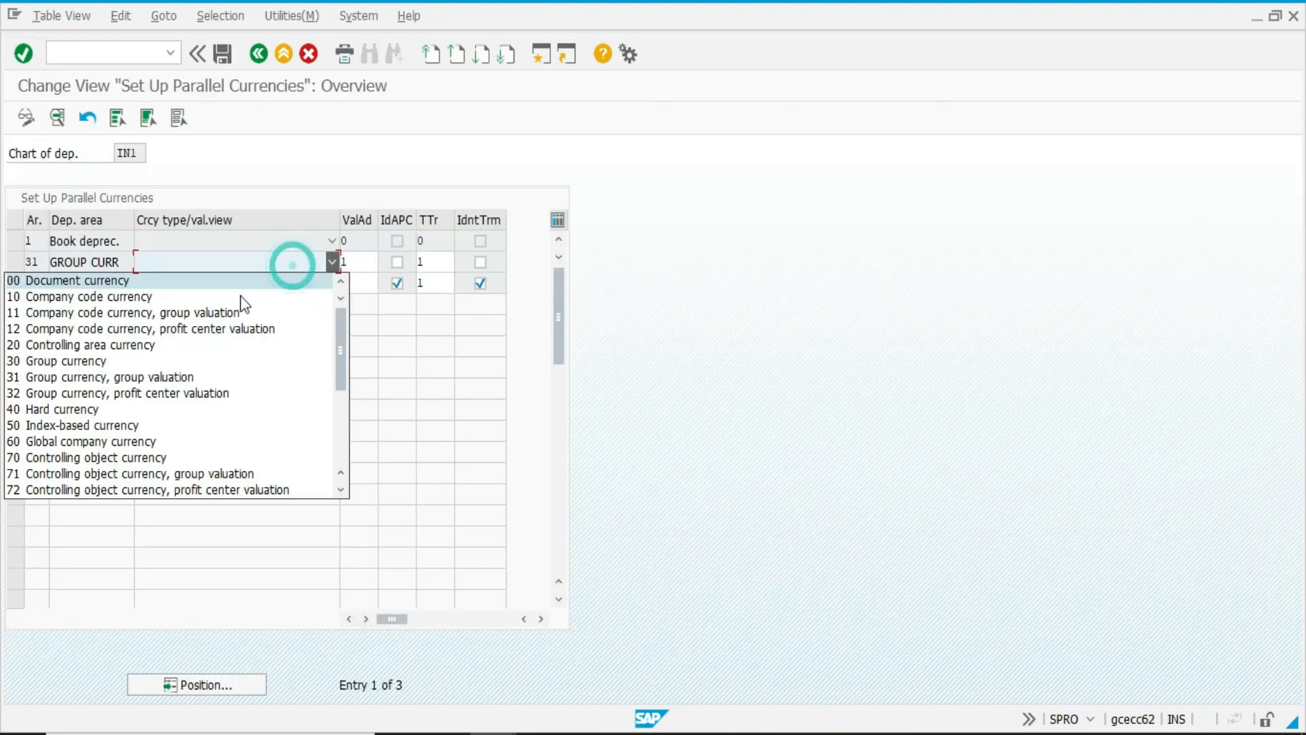
click(167, 366)
key(Return)
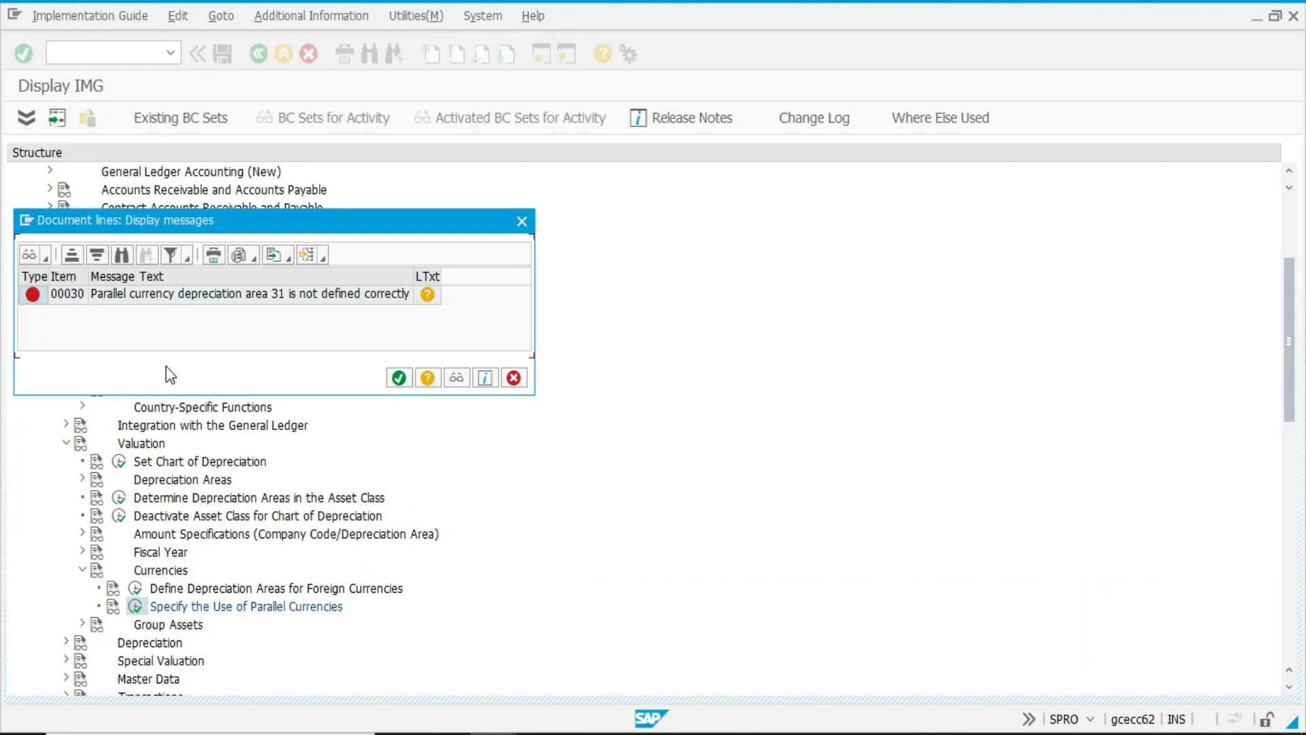
key(Return)
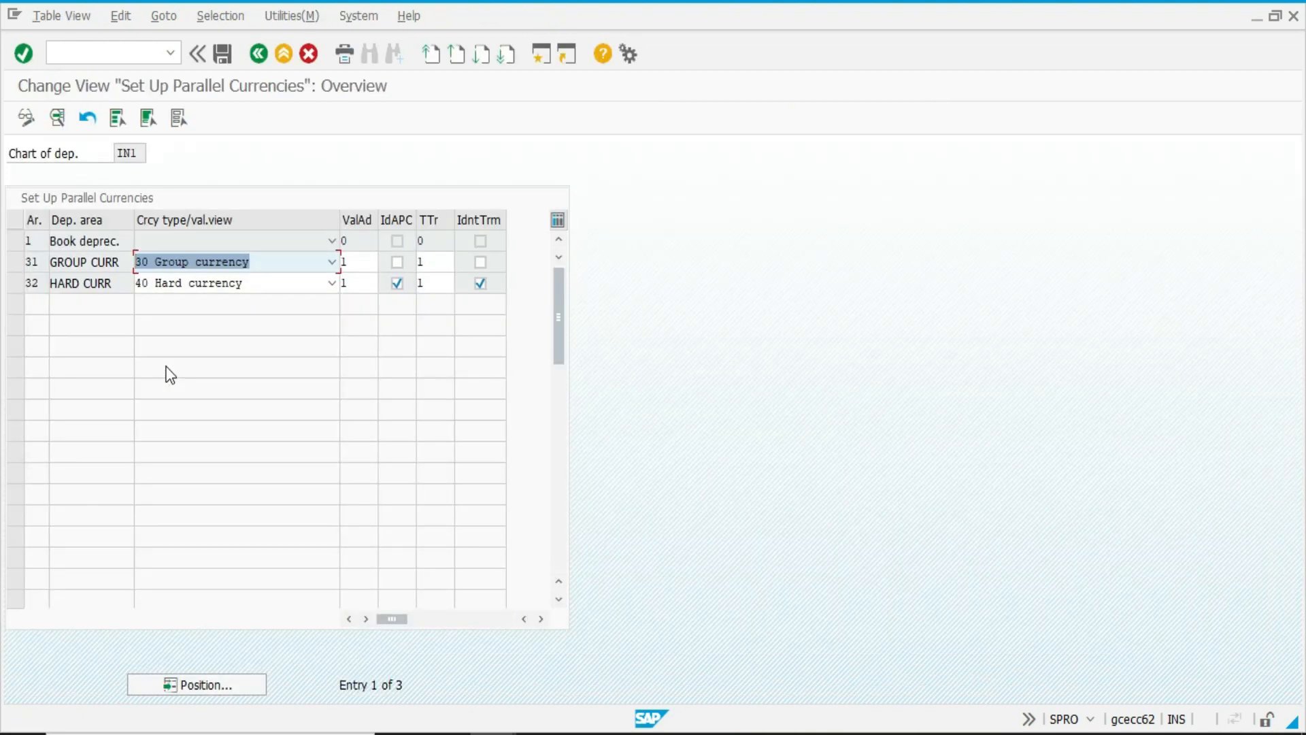
Enable the IdAPC and IdntTrm options for the GROUP CURR area, save, recheck the parallel currencies setup and return to the guide.
key(Tab)
click(397, 262)
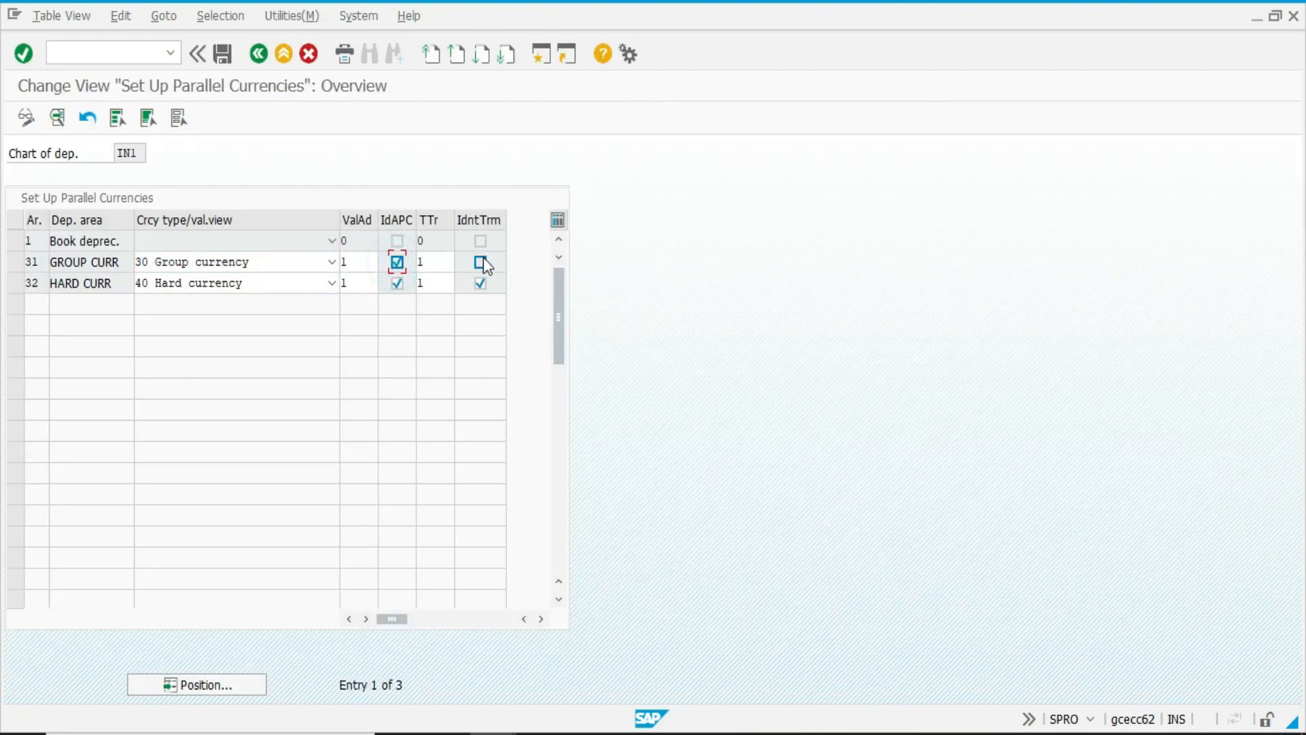
click(480, 262)
key(ctrl+s)
key(F3)
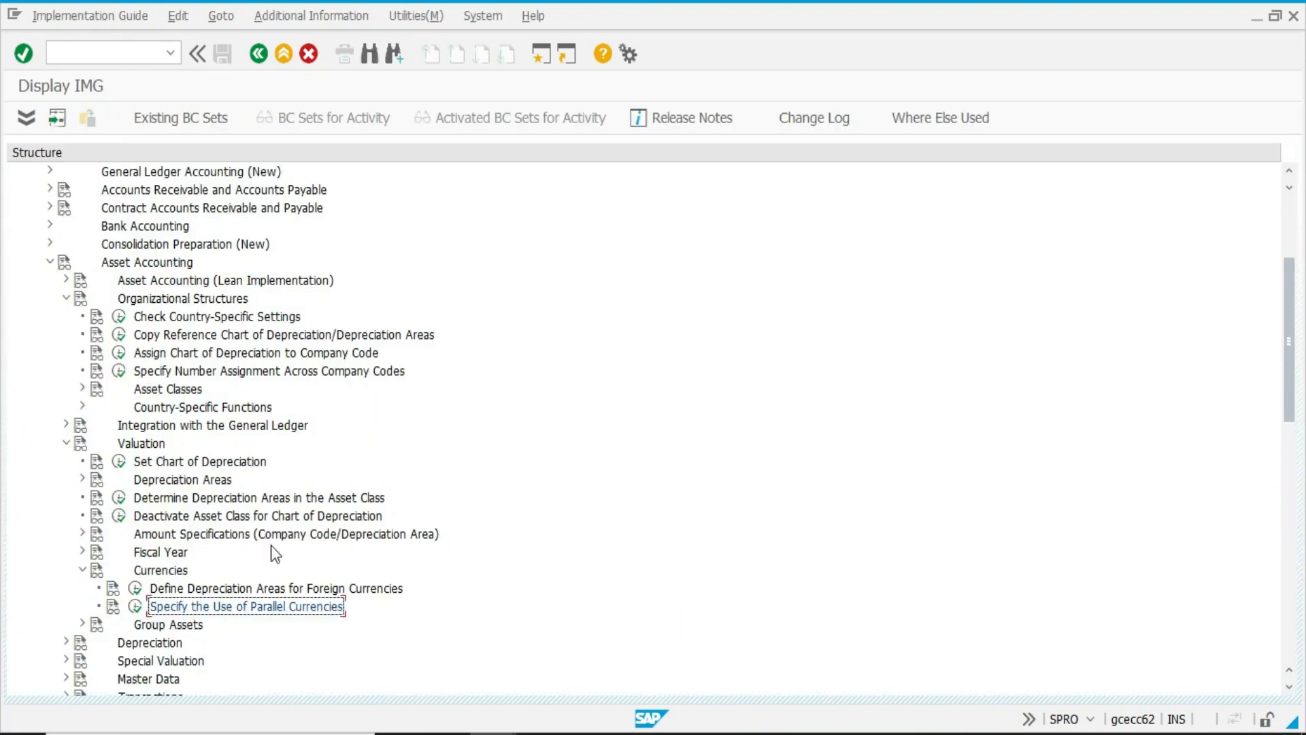
click(135, 607)
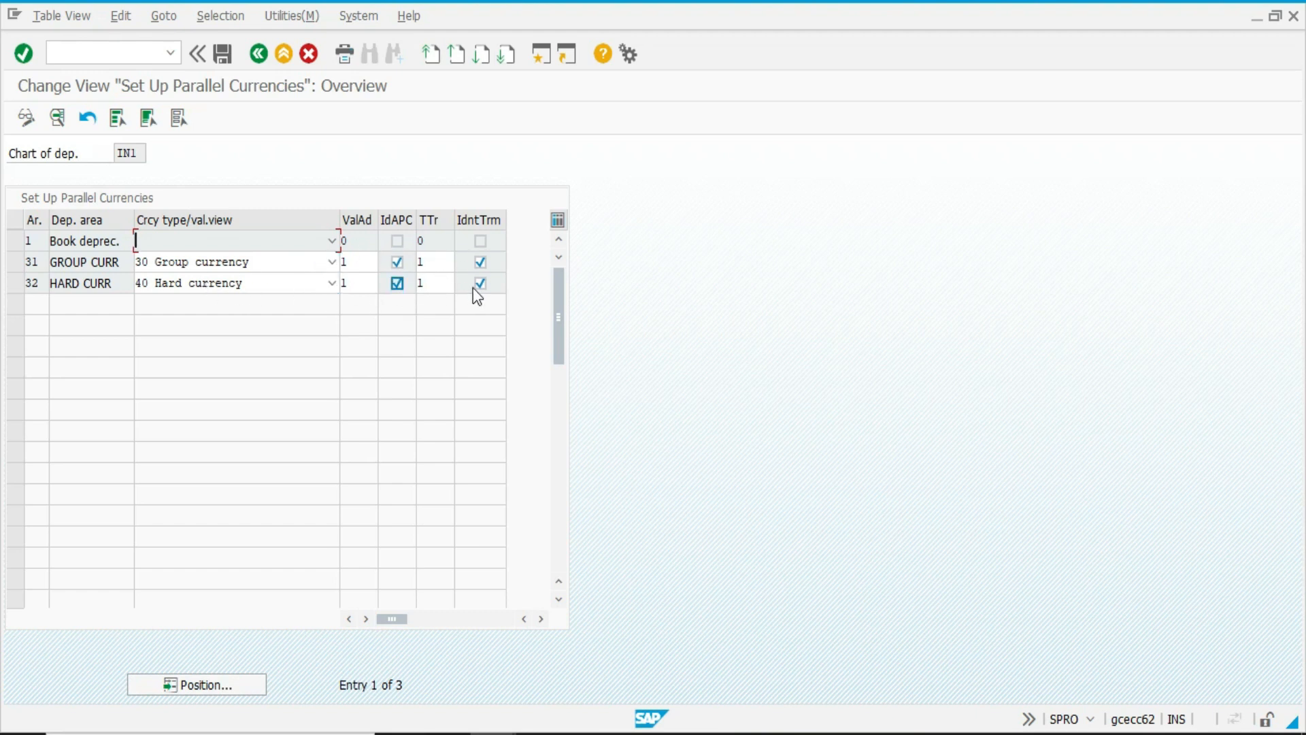
key(F3)
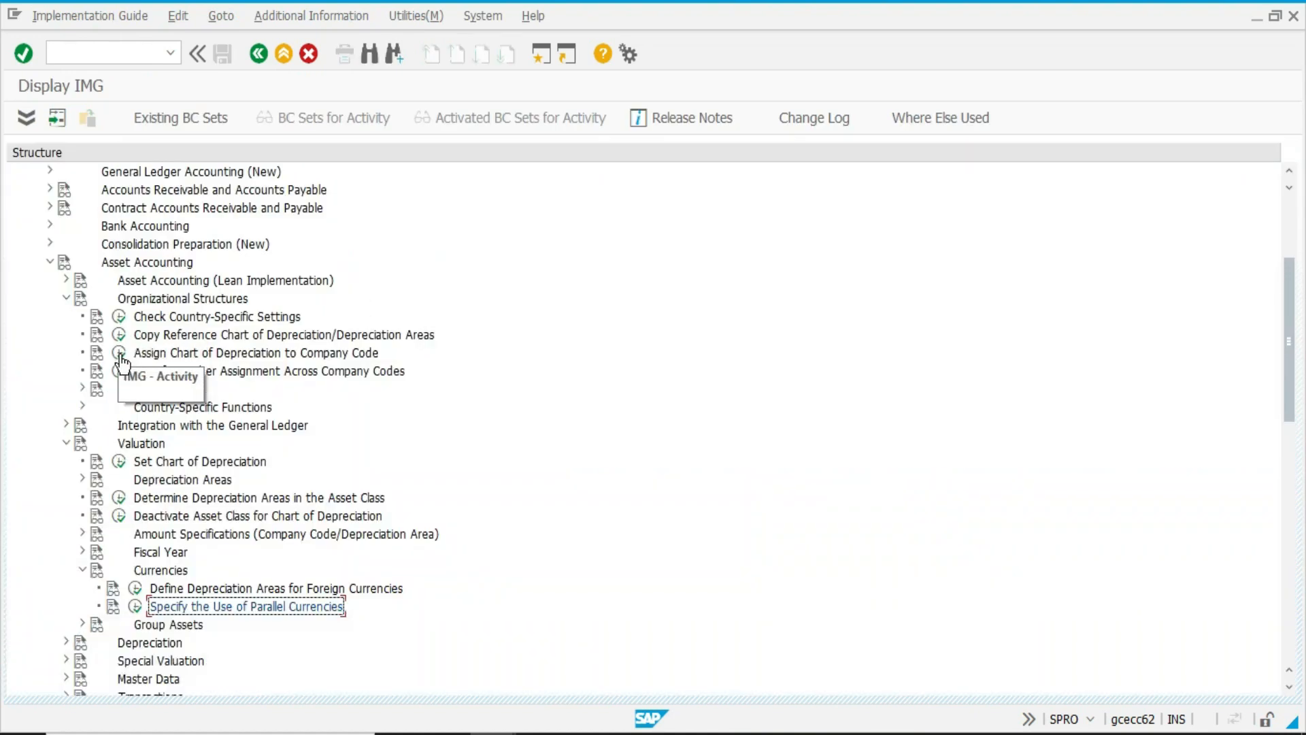
Assign chart of depreciation IN1 to company code 1502, TESTING CONSULTANCY-INR, save the assignment and return to the guide.
click(120, 354)
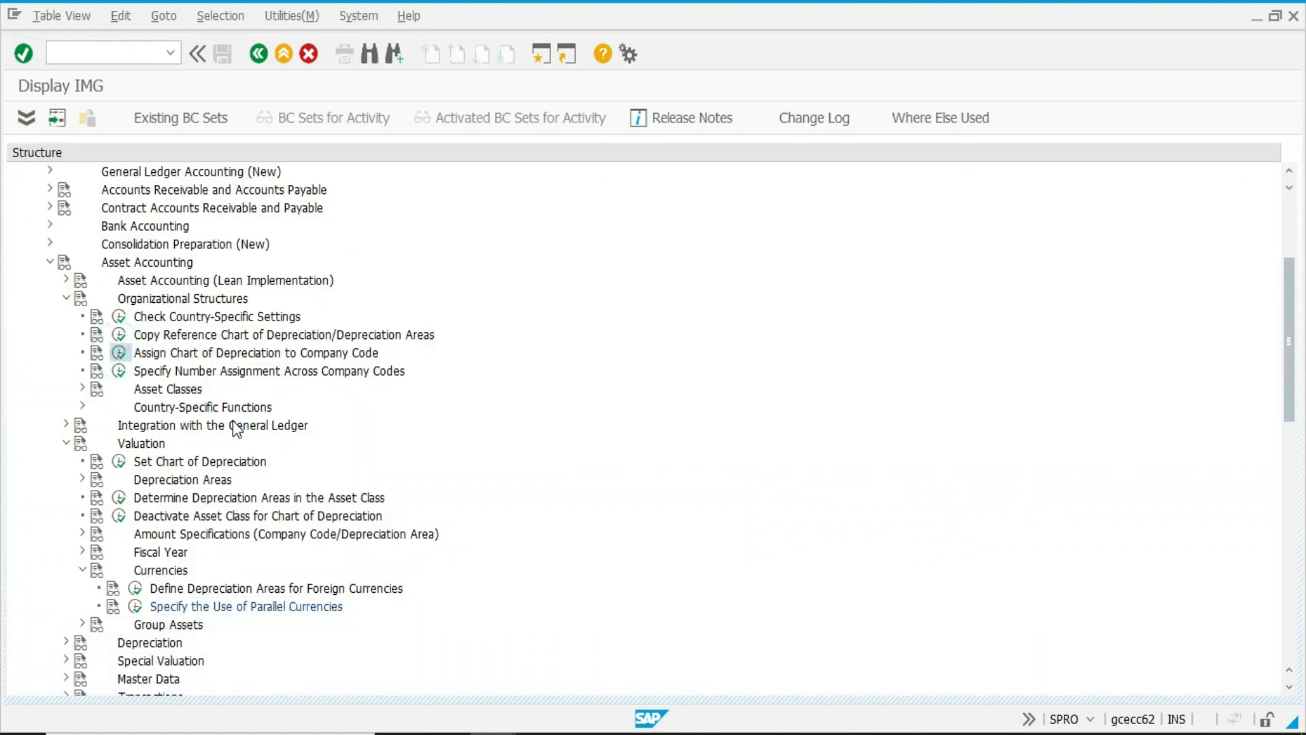
text(IN1)
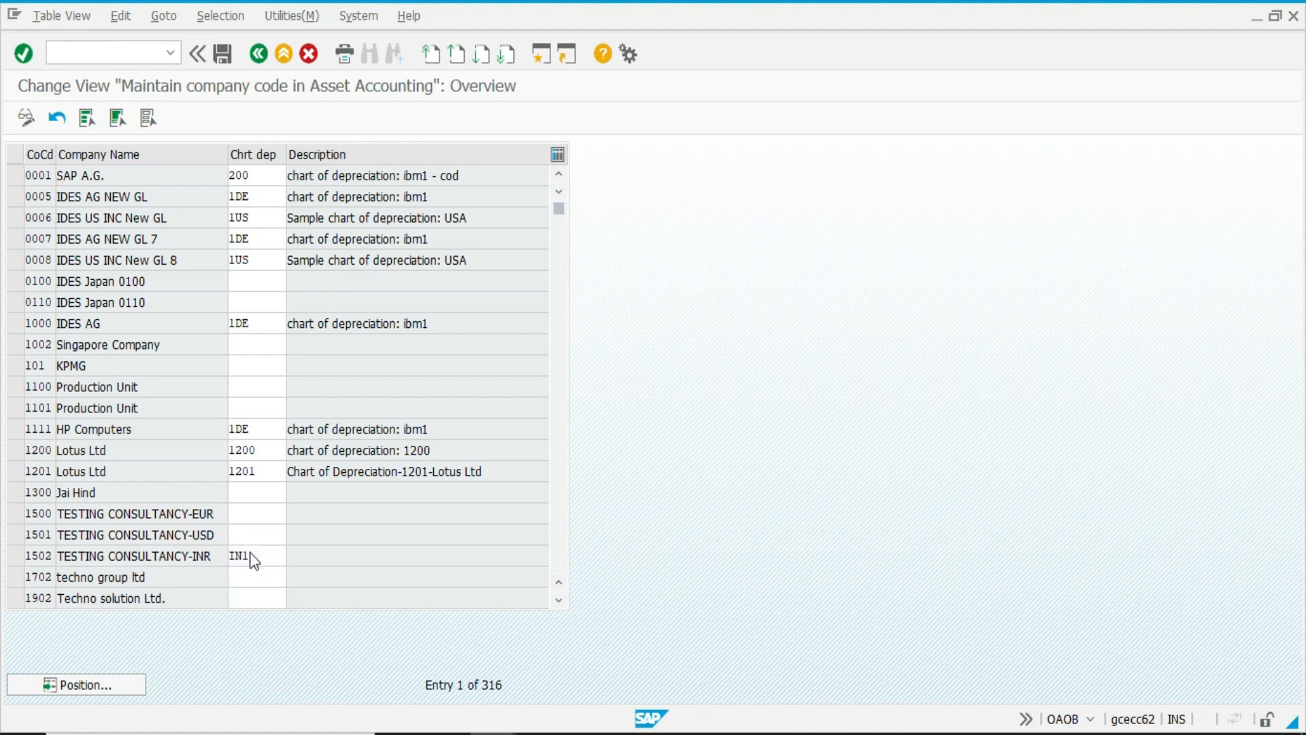
key(Return)
key(ctrl+s)
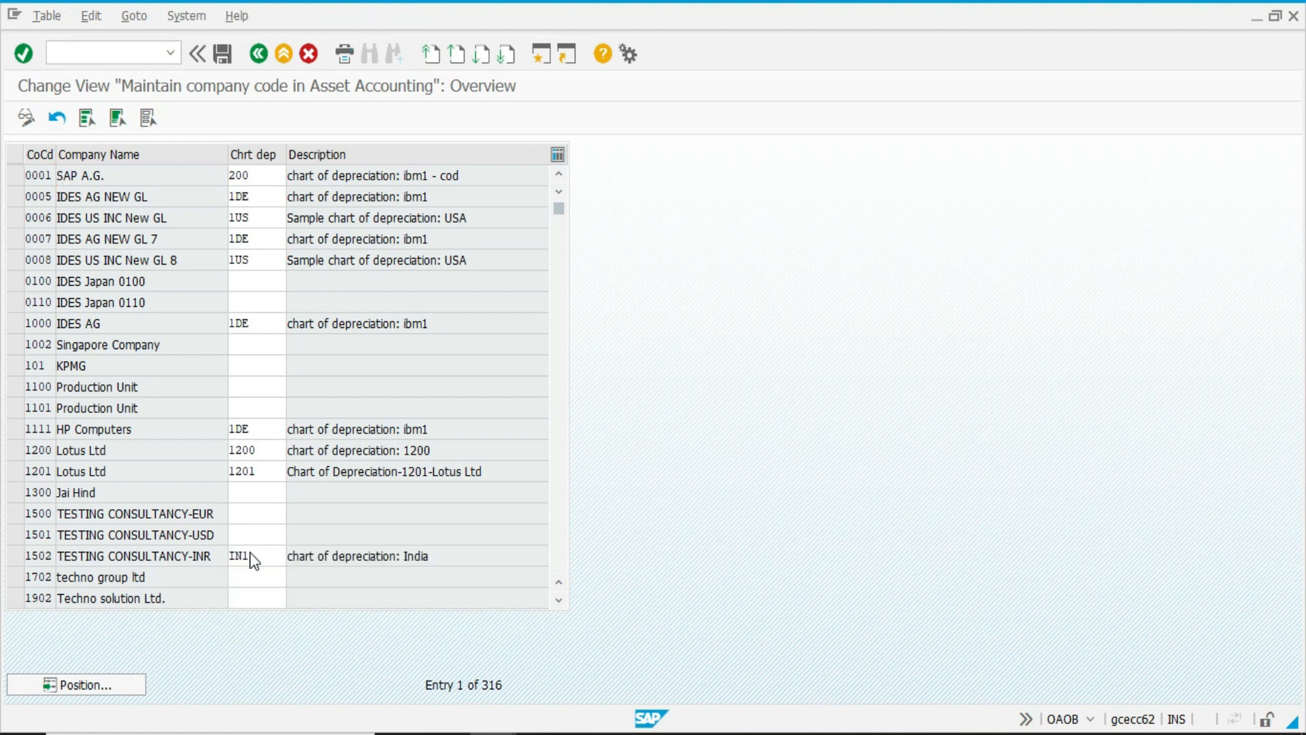
key(Return)
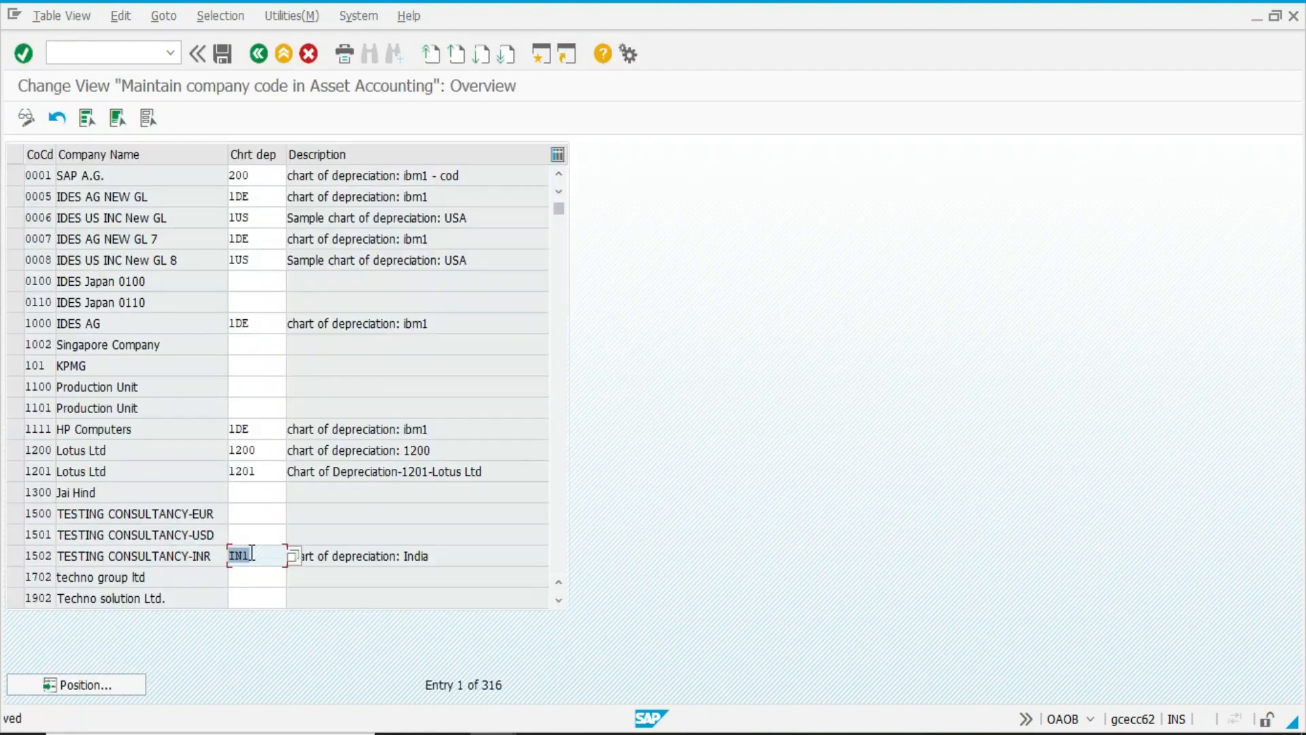
key(F3)
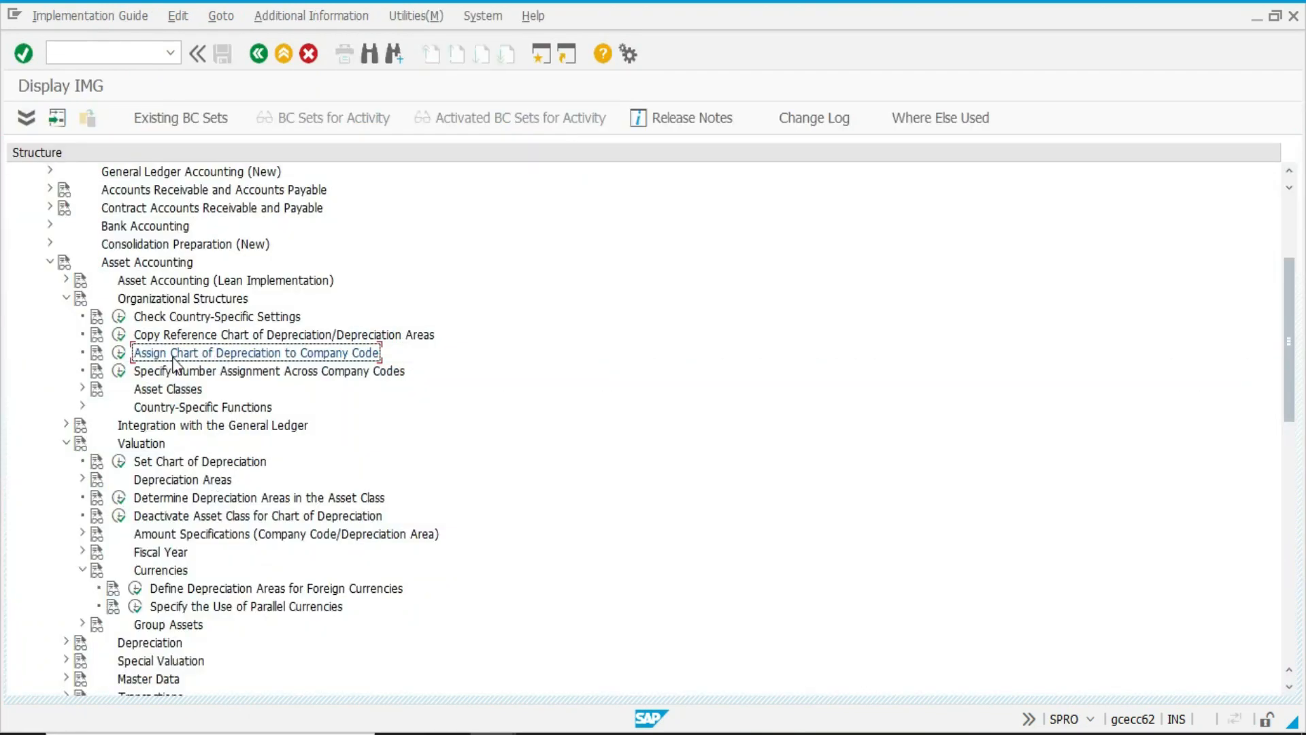
Start copying reference chart of depreciation IN1 to a new chart of depreciation DE1.
click(120, 317)
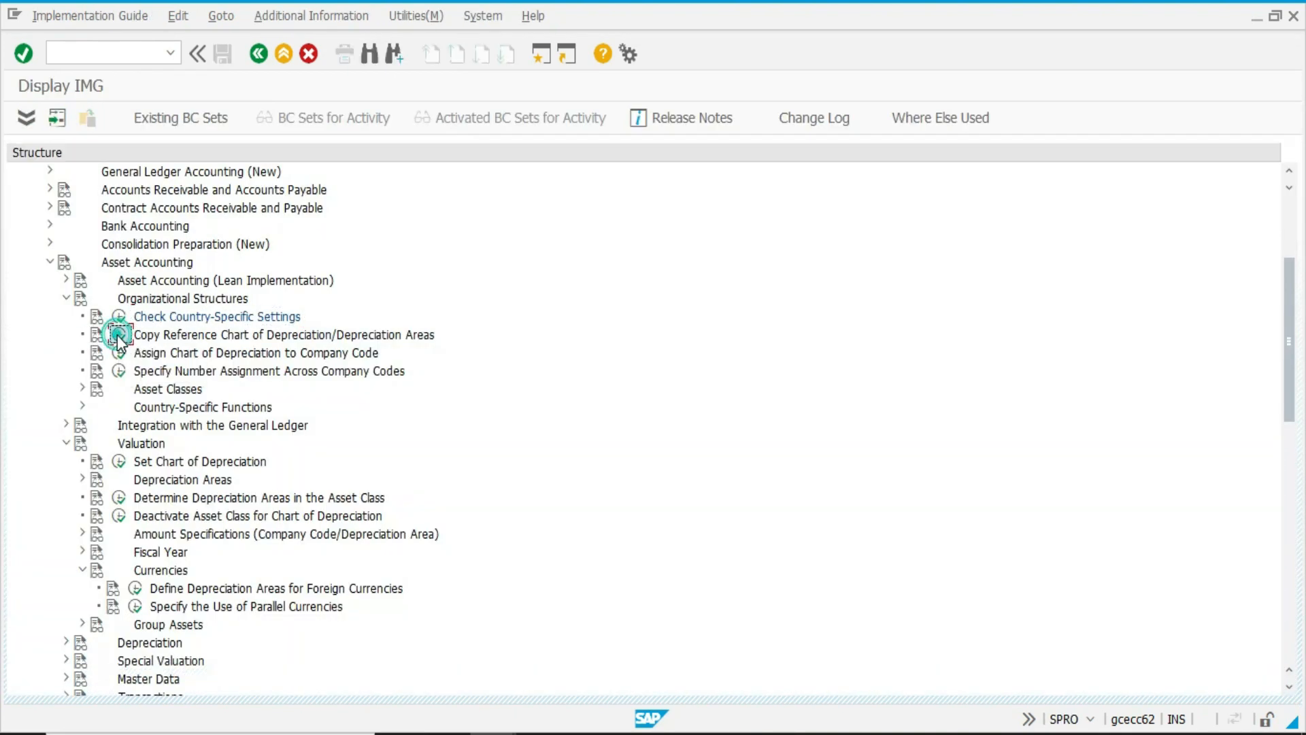
click(117, 334)
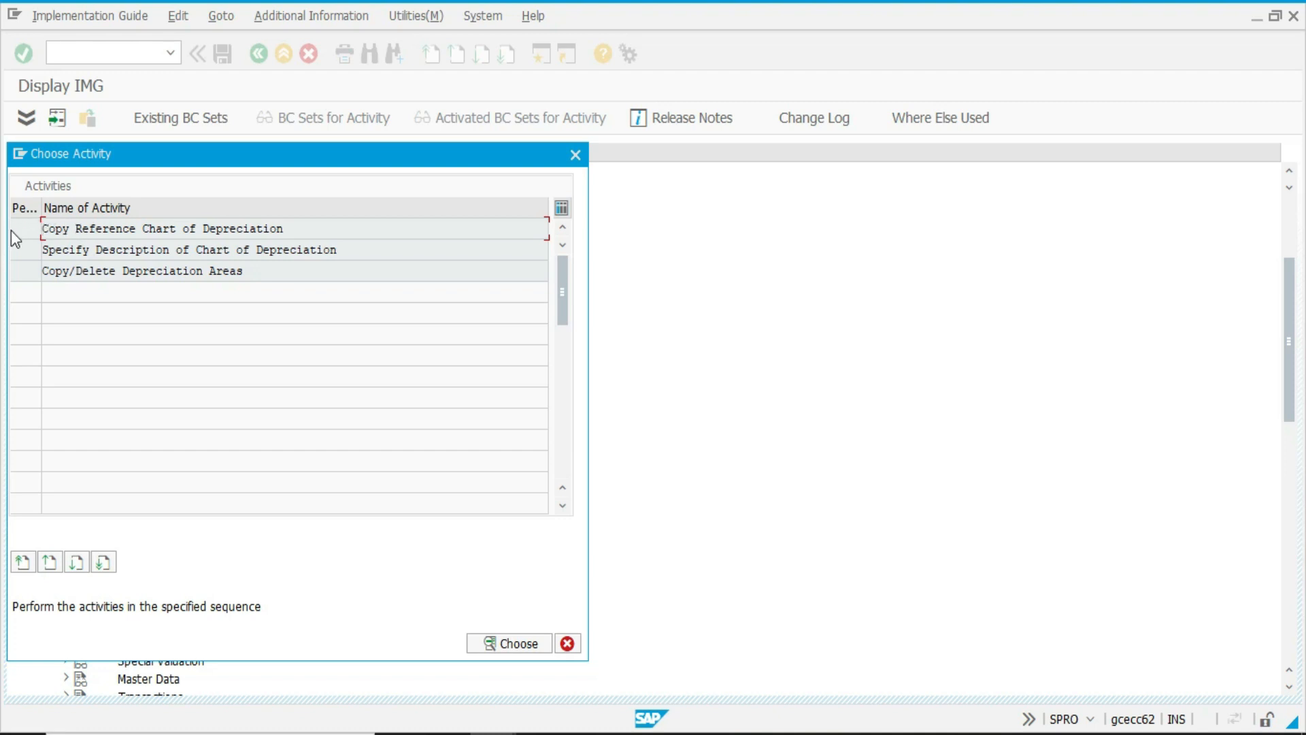
double_click(127, 230)
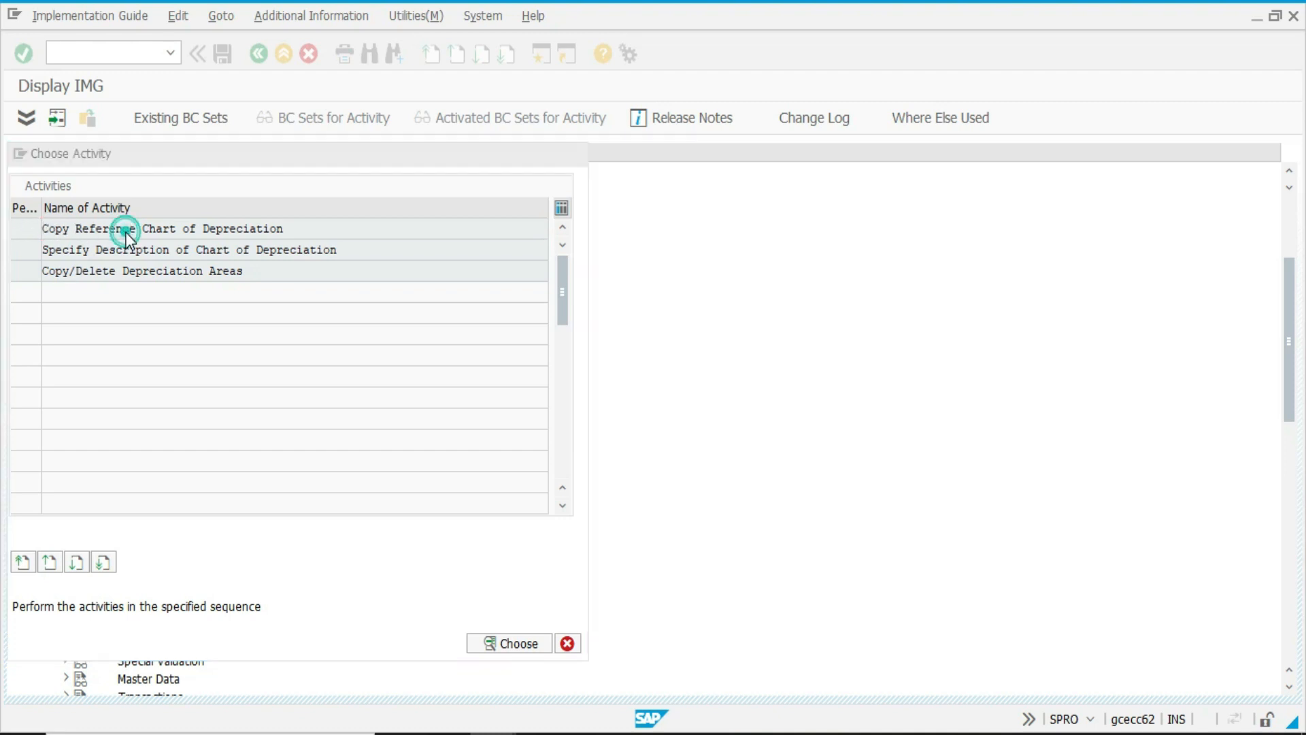
click(57, 118)
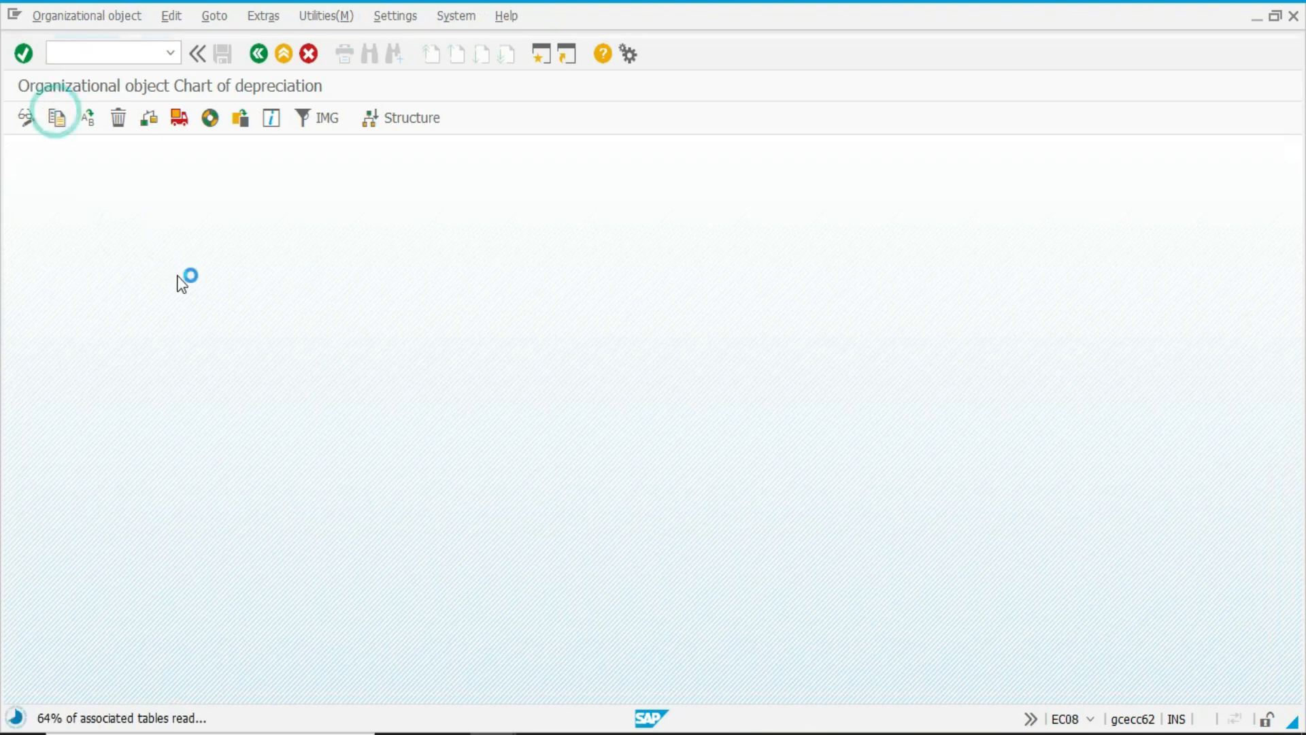
text(IN1)
key(Tab)
text(DU)
text(1)
key(BackSpace)
key(BackSpace)
text(E1)
click(237, 356)
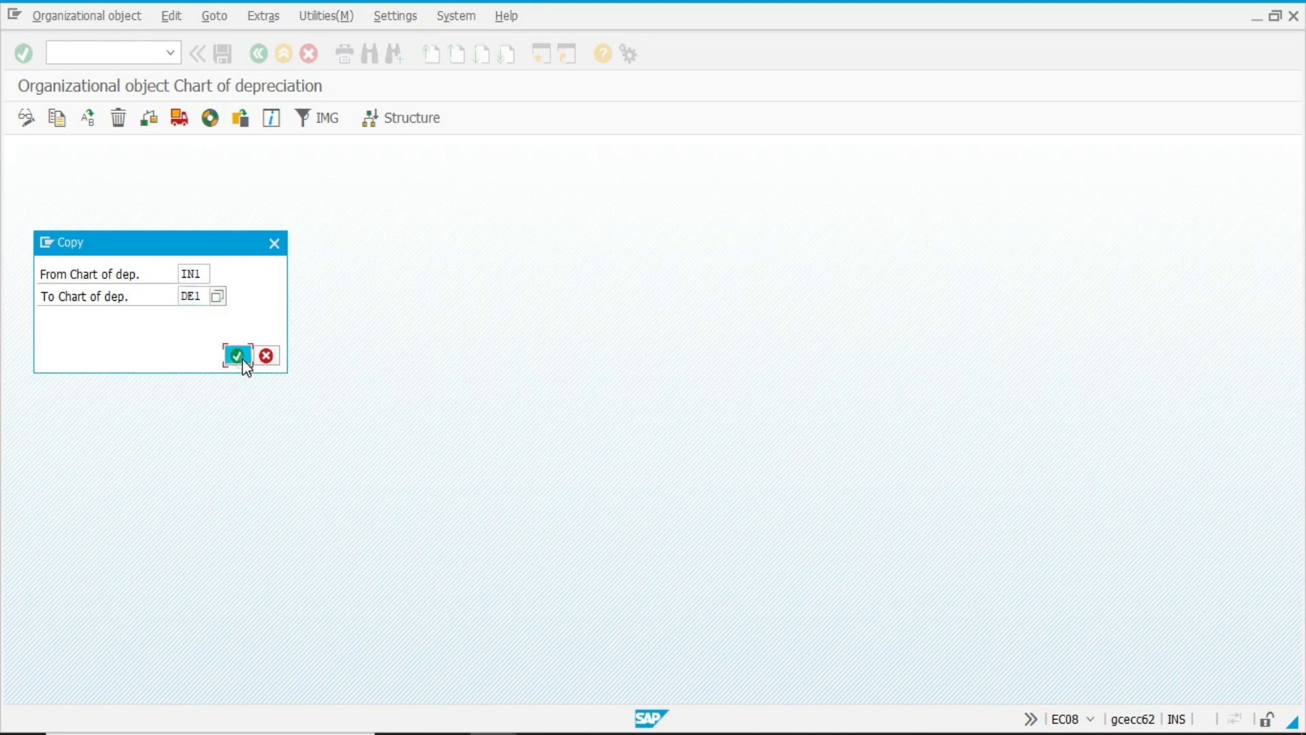
Accept the number range notice, record the copy in the ASSET_CONFIGURATION customizing request and return to the activity list.
click(529, 599)
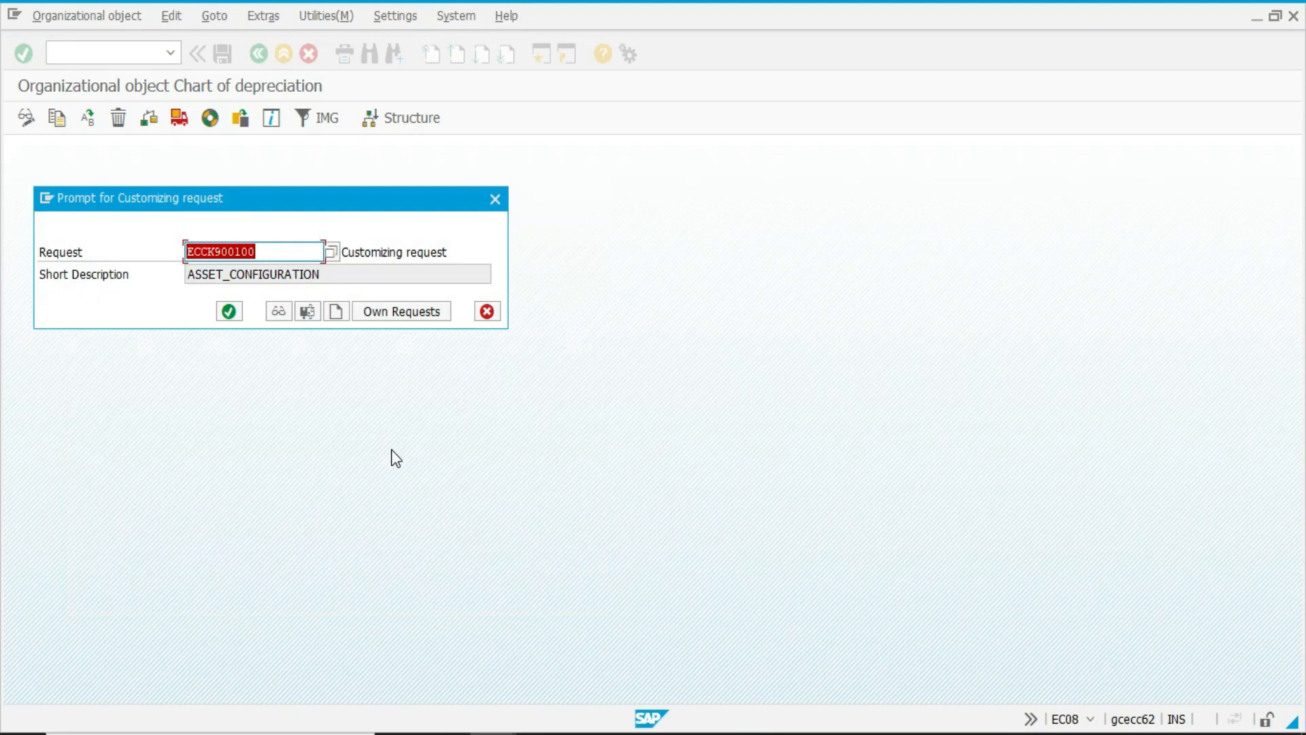
click(229, 313)
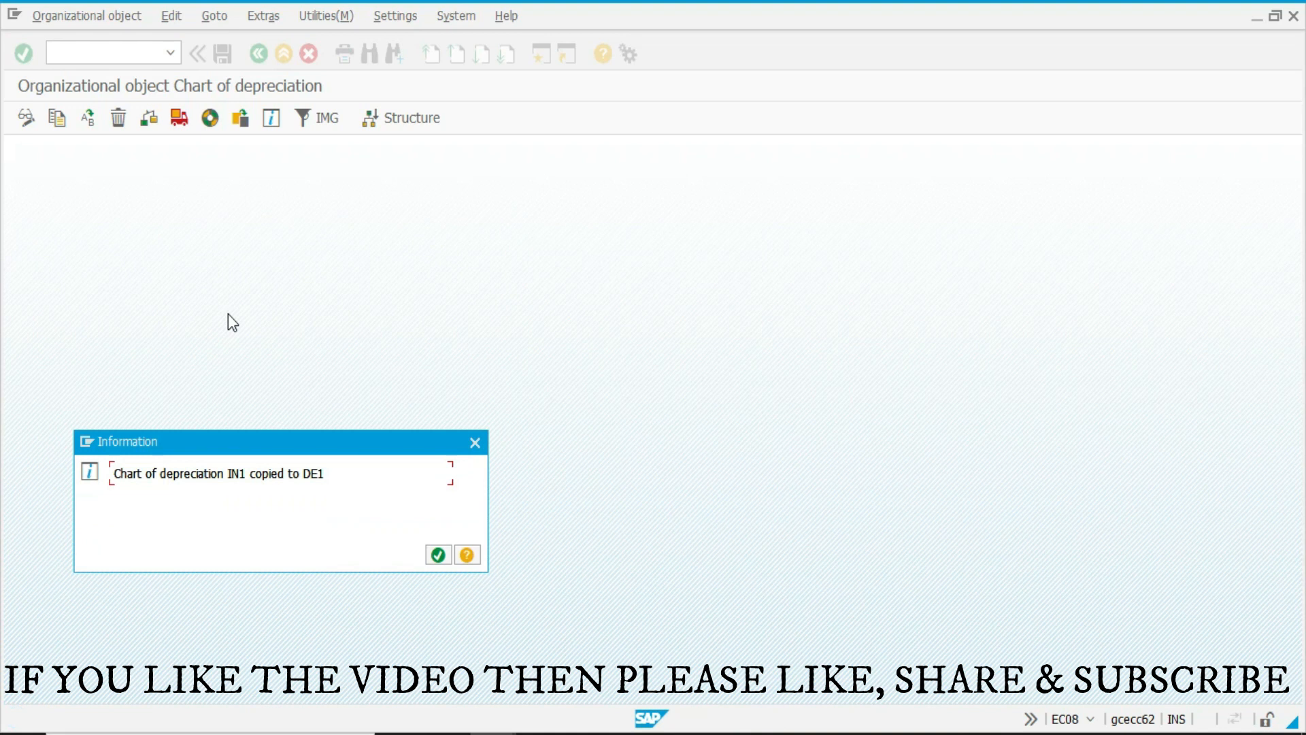
click(438, 557)
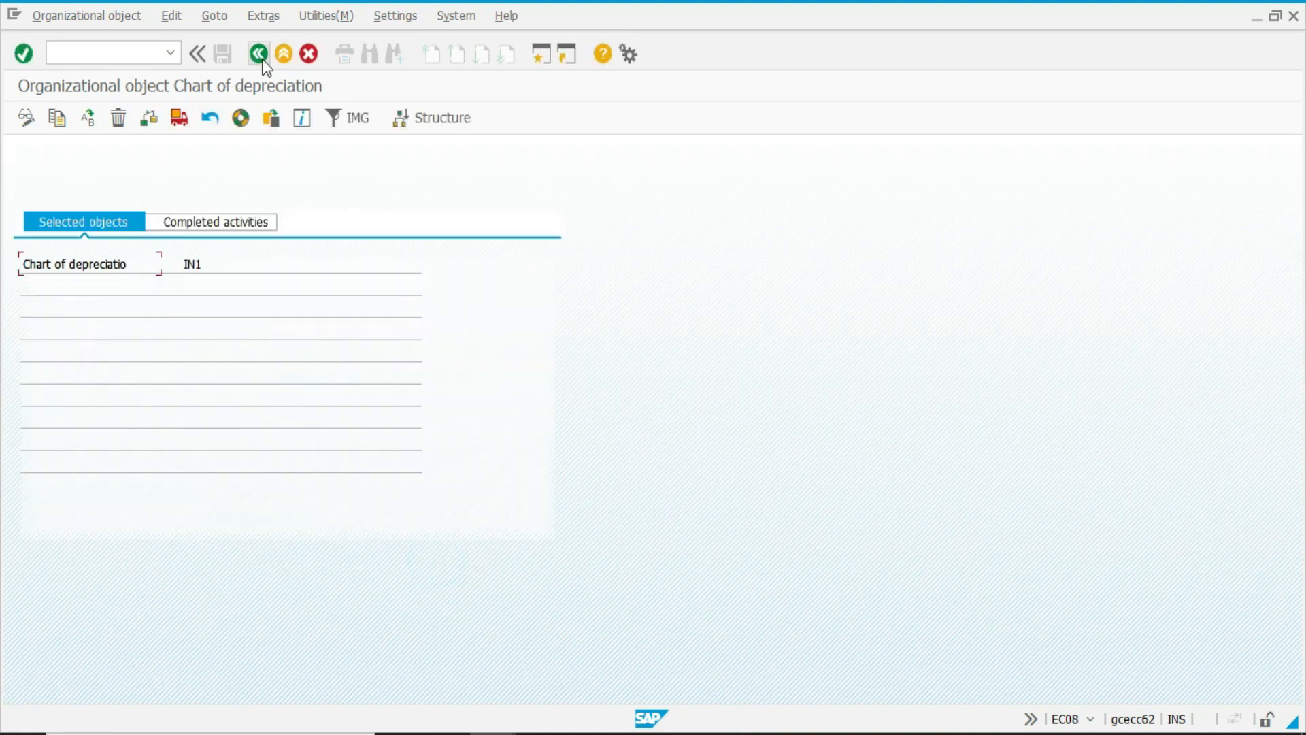
click(261, 54)
Change the description of chart of depreciation DE1 to "chart of depreciation: EUROPE", save it and return to the activity list.
double_click(130, 254)
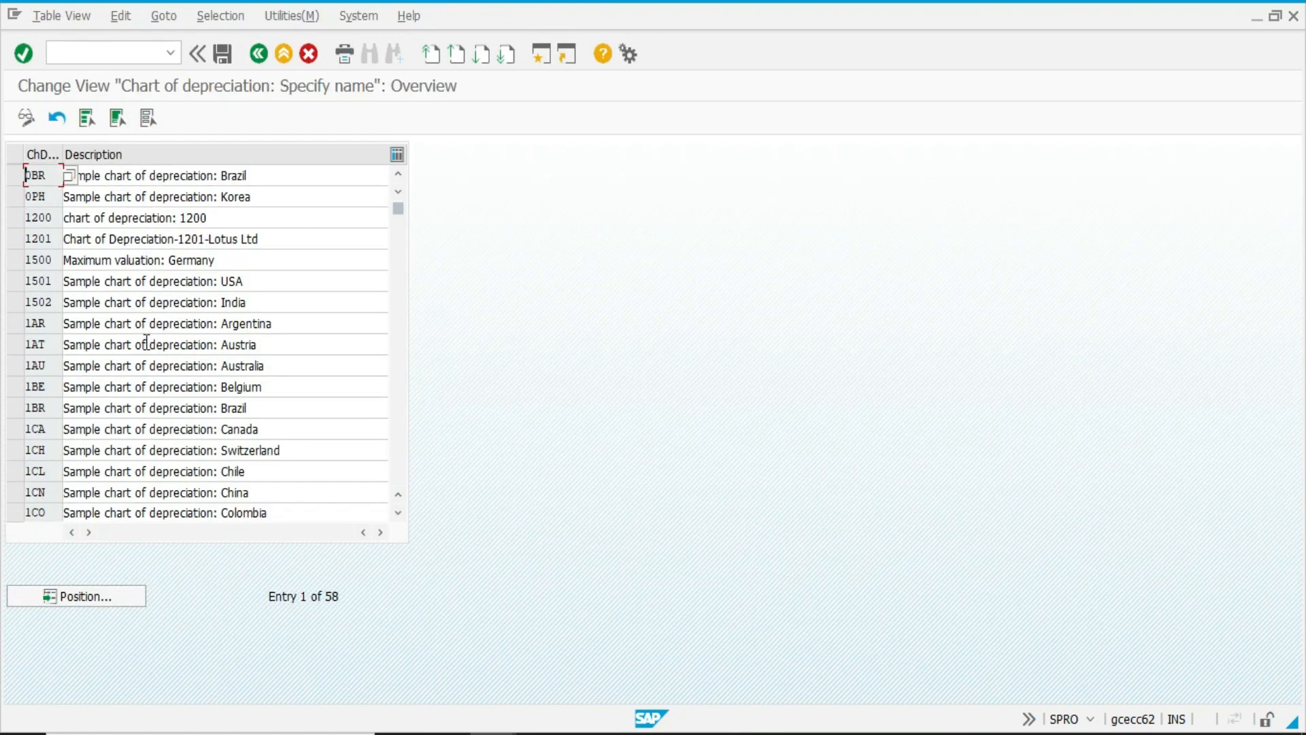
key(F3)
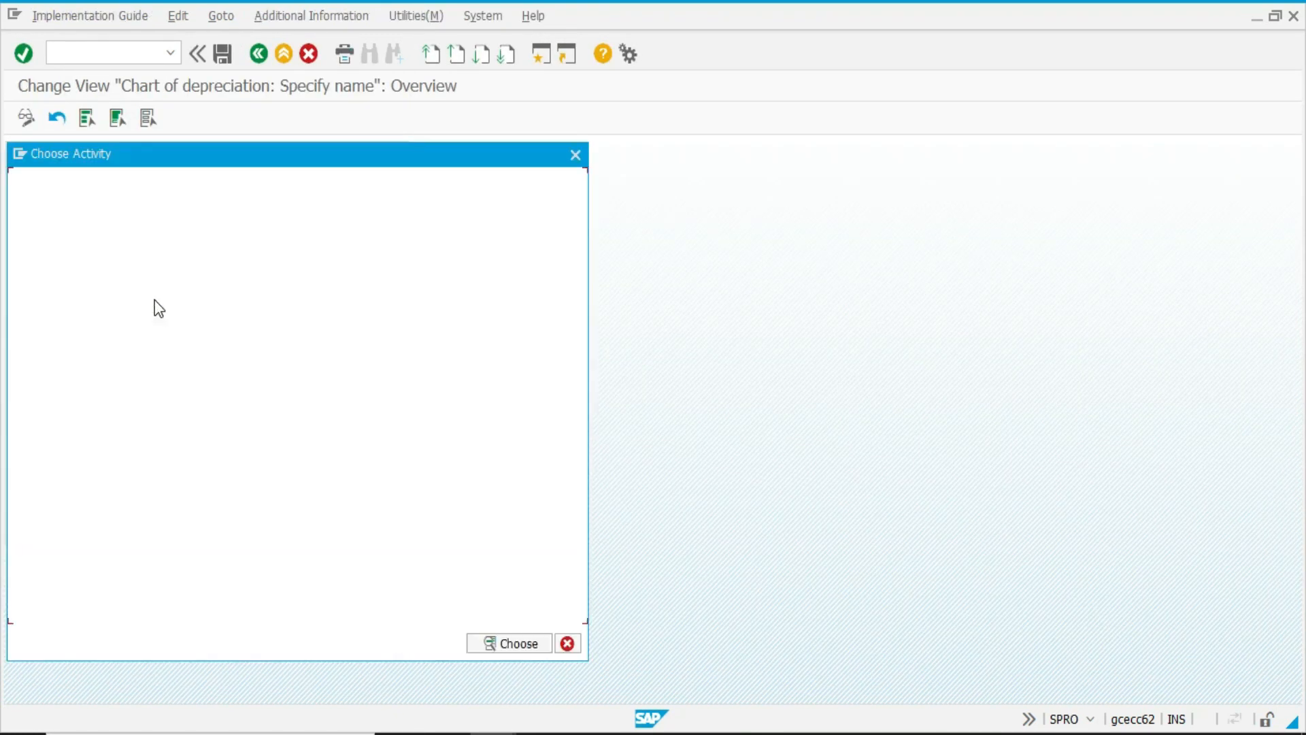
double_click(283, 252)
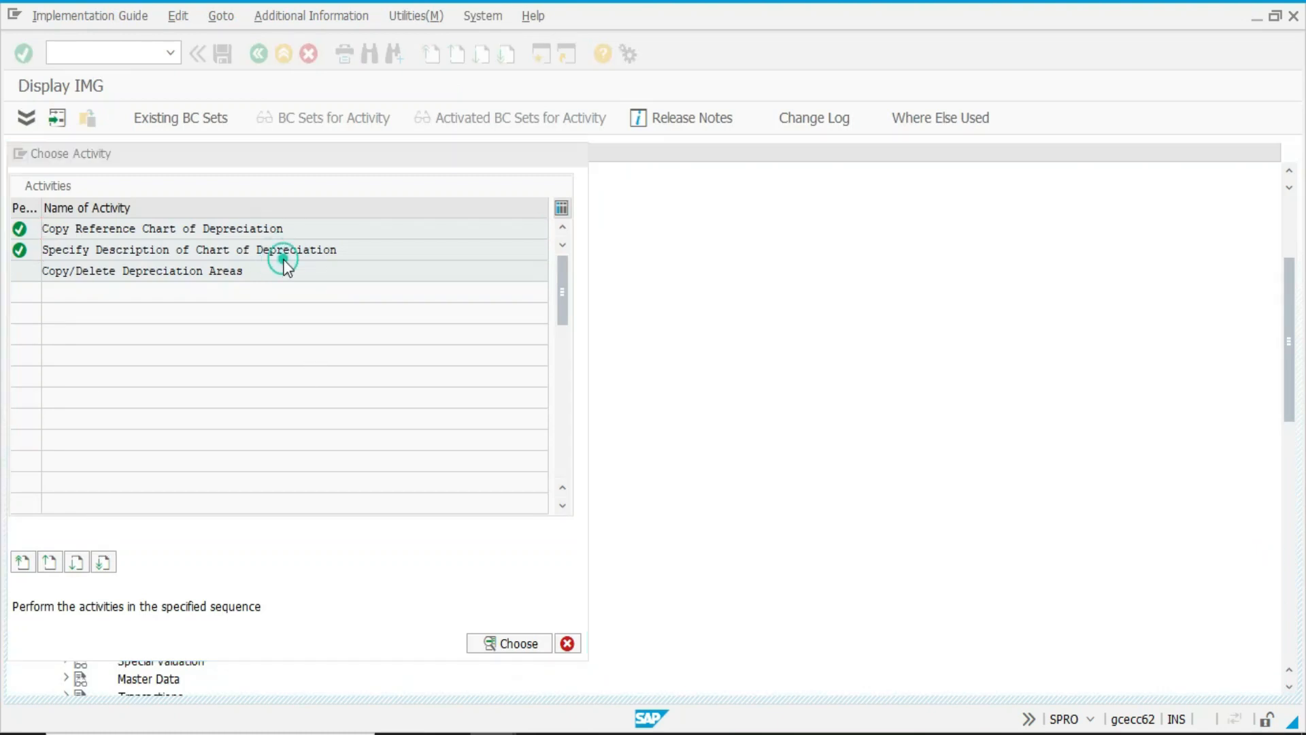
click(102, 598)
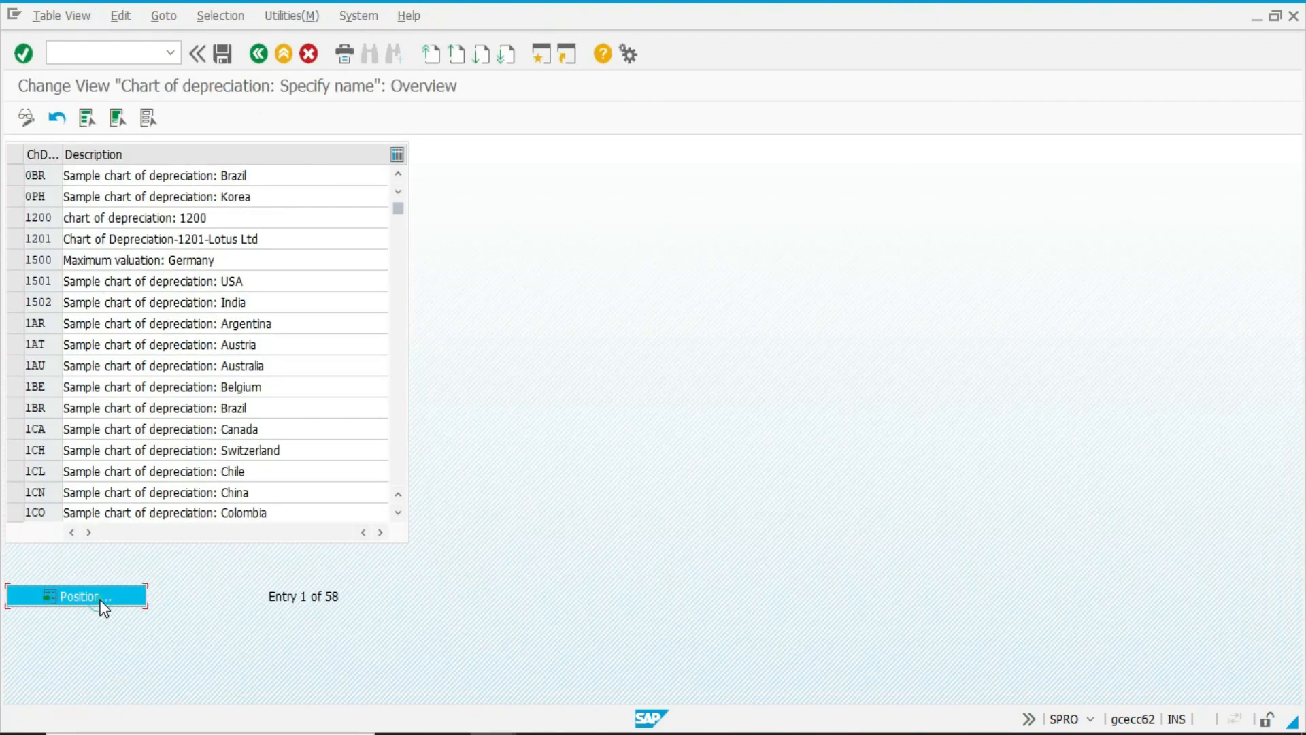
text(DE)
key(Return)
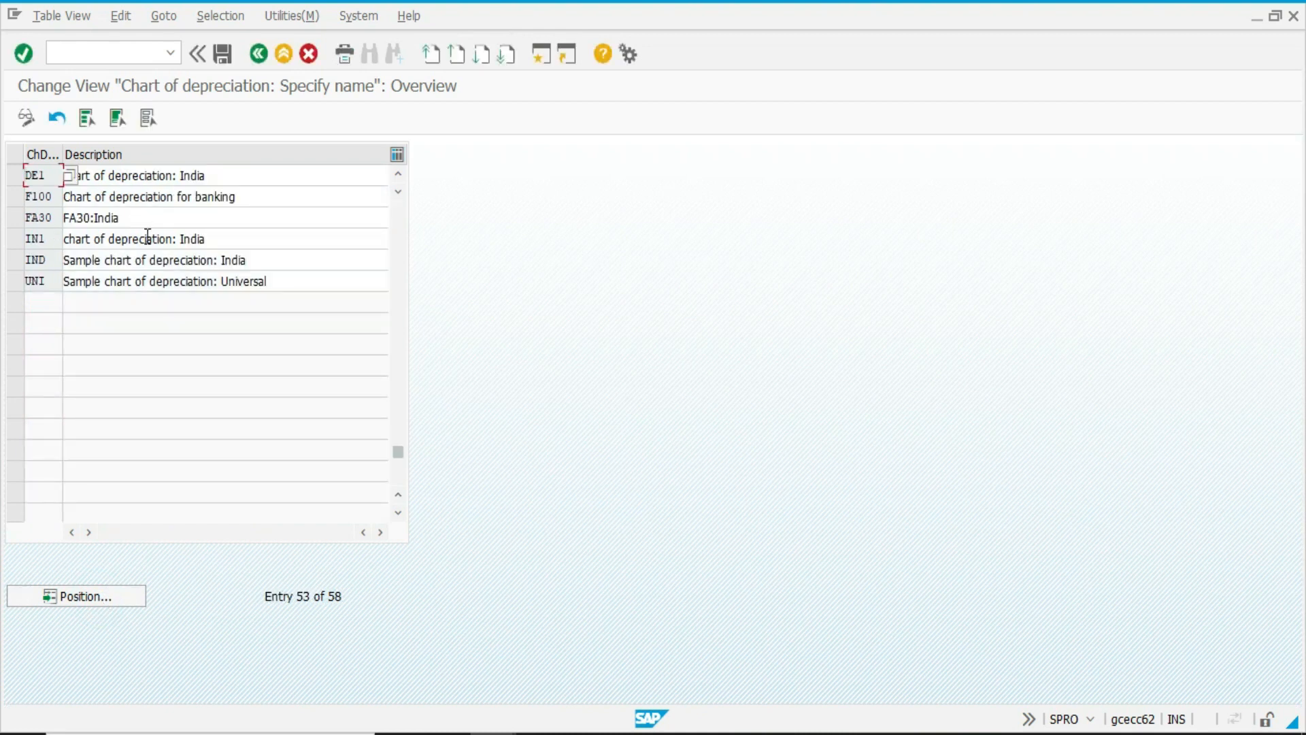
double_click(224, 179)
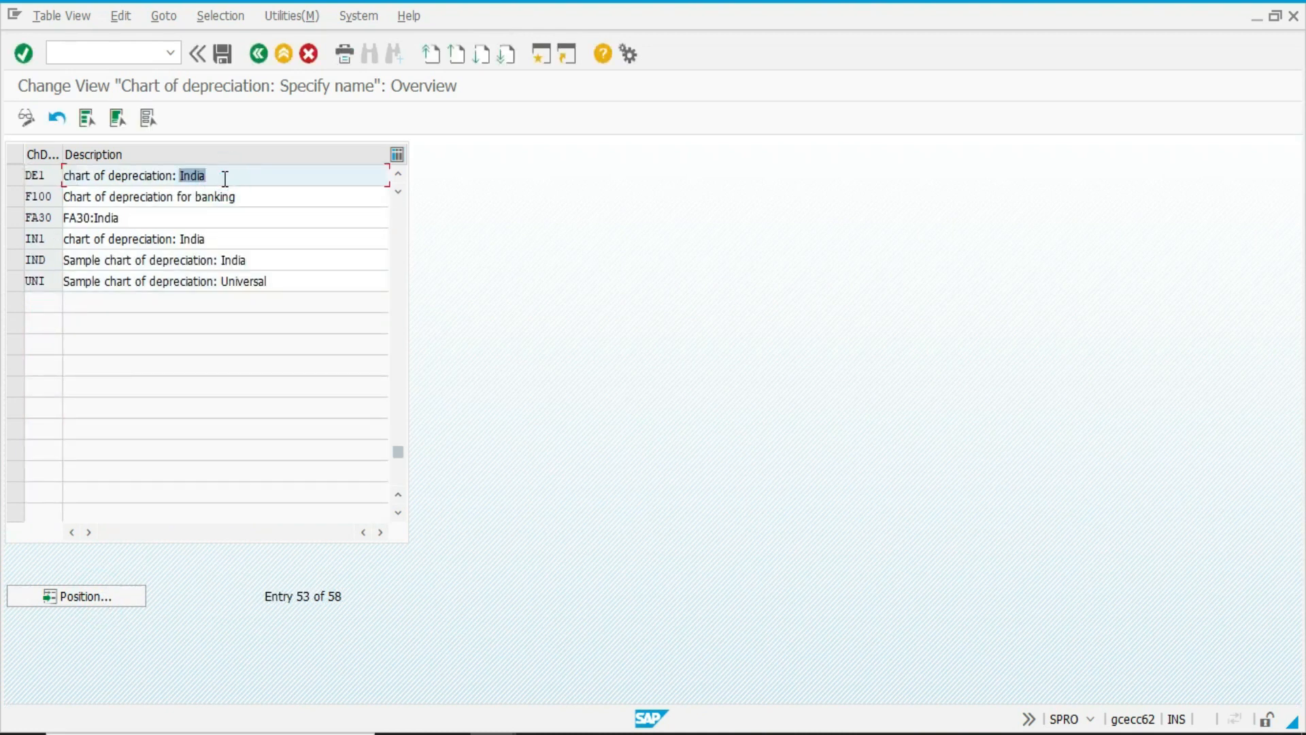
text(EUROPE)
key(ctrl+s)
click(256, 54)
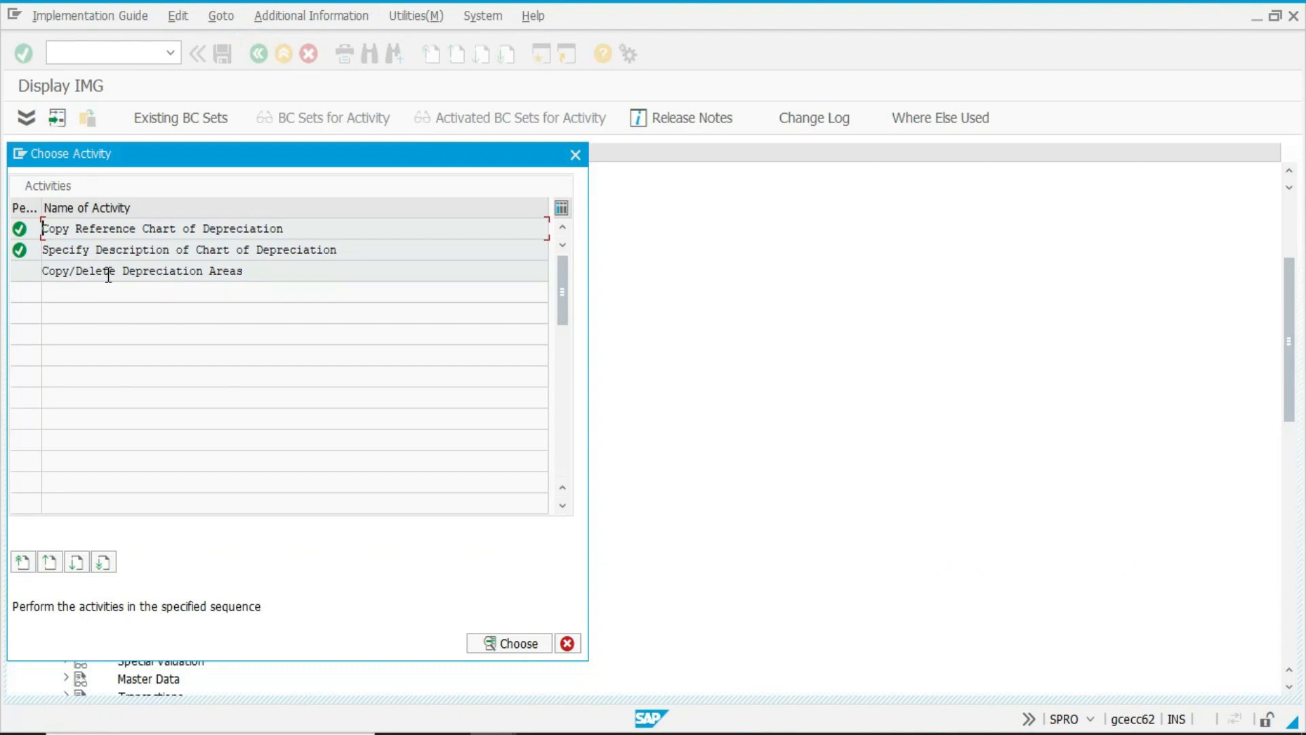
Review the depreciation areas defined for chart of depreciation DE1 and return to the guide.
double_click(108, 272)
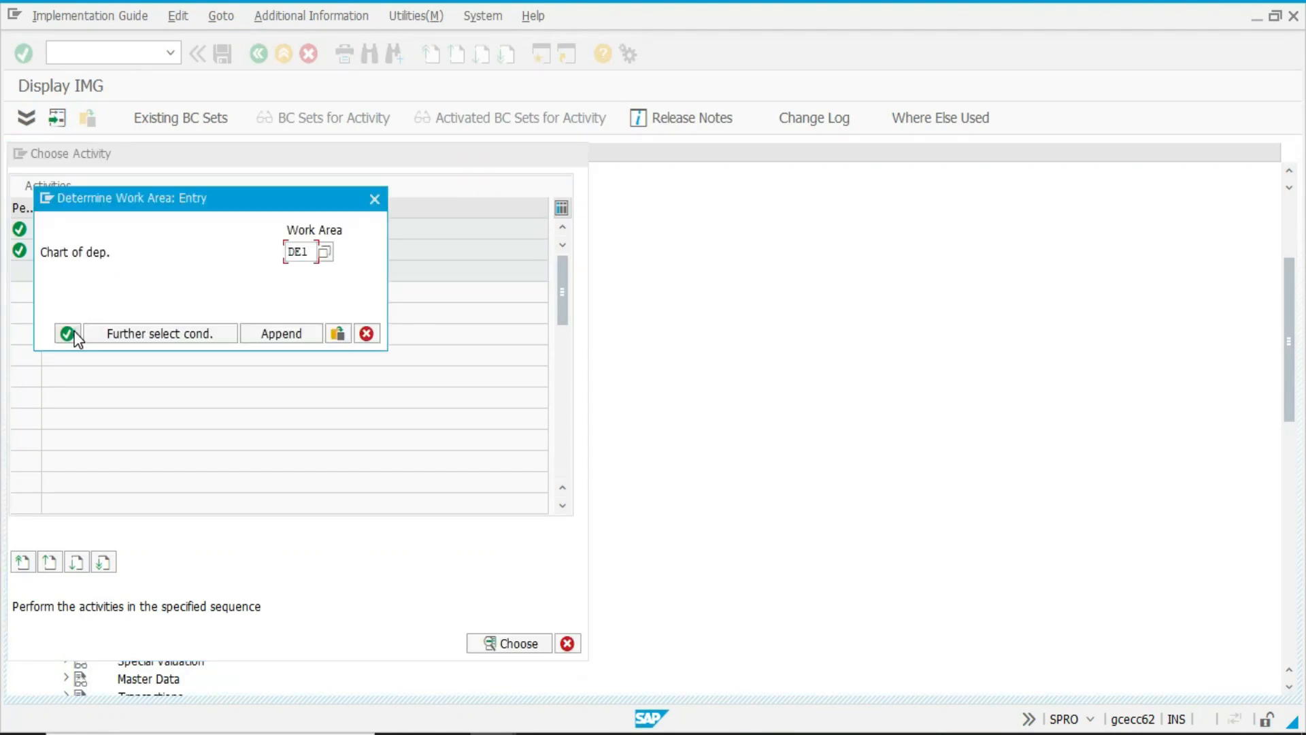
click(71, 333)
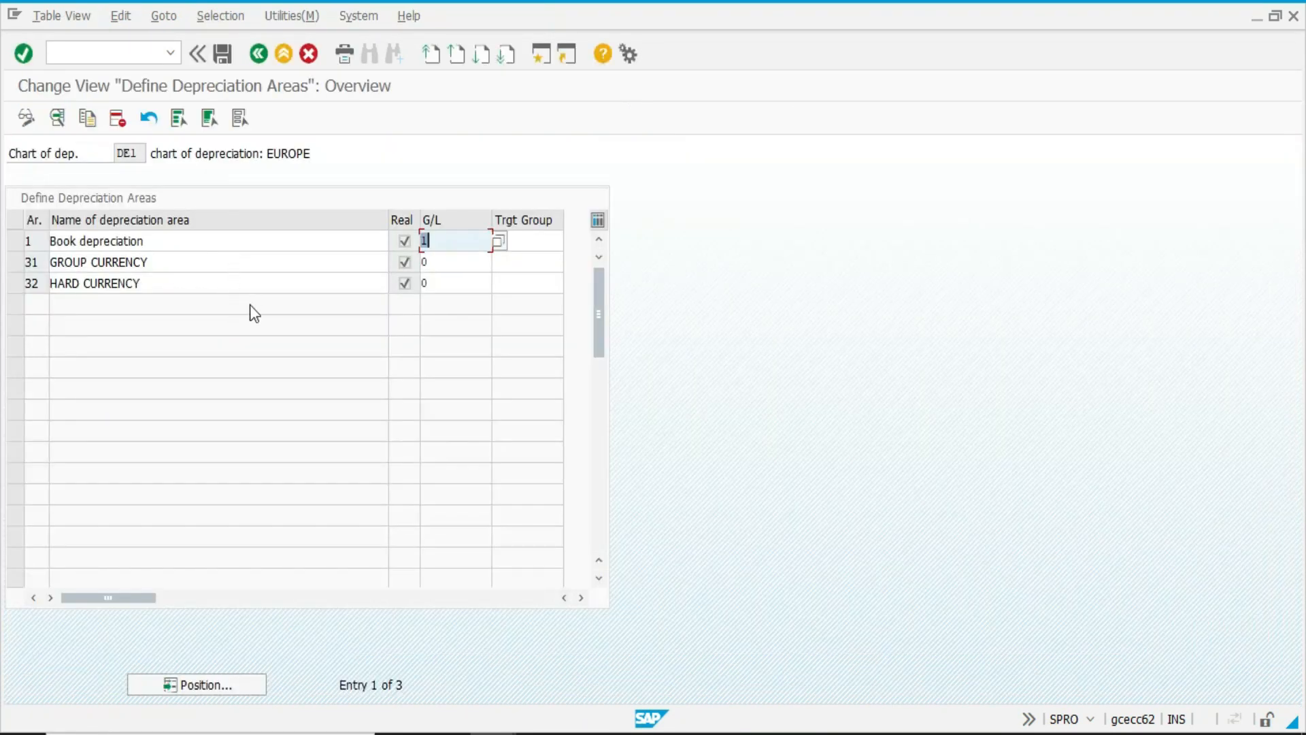
key(F3)
key(Escape)
Copy chart of depreciation IN1 to a new chart US1, recording it in the ASSET_CONFIGURATION customizing request, and return to the activity list.
click(119, 334)
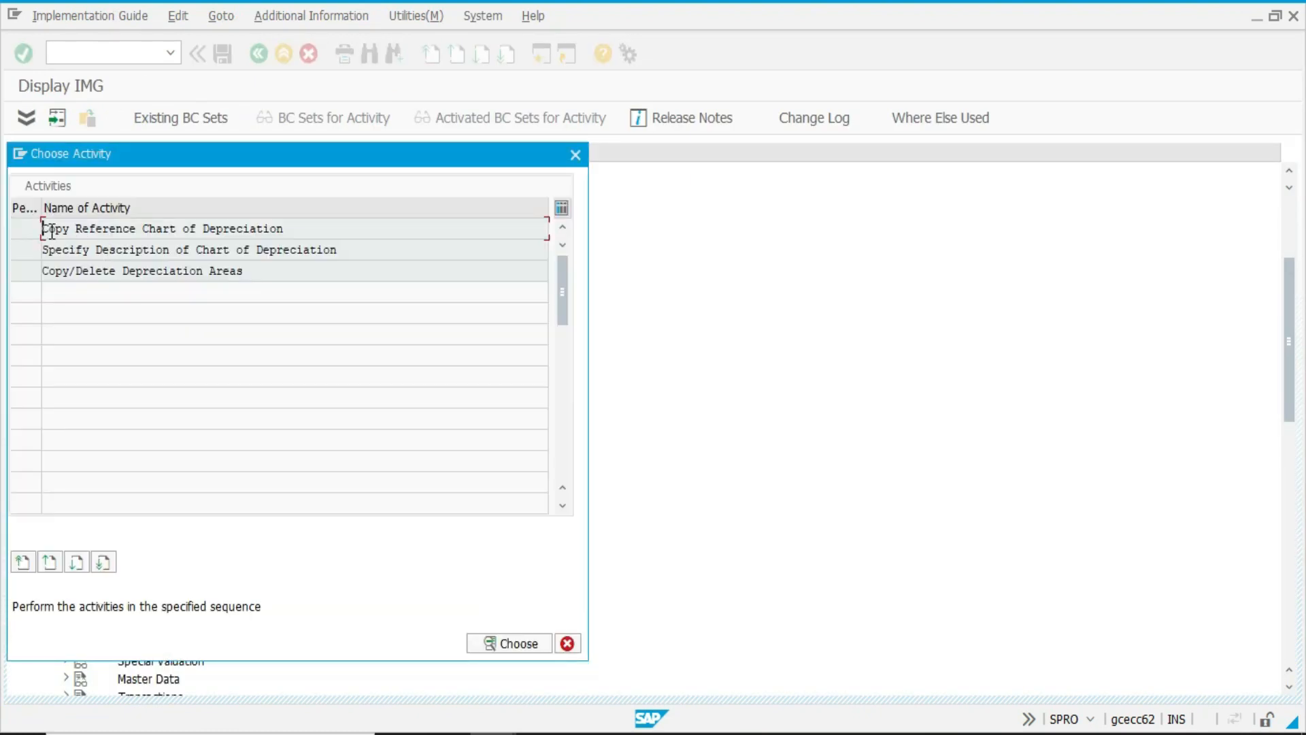
double_click(52, 231)
click(57, 118)
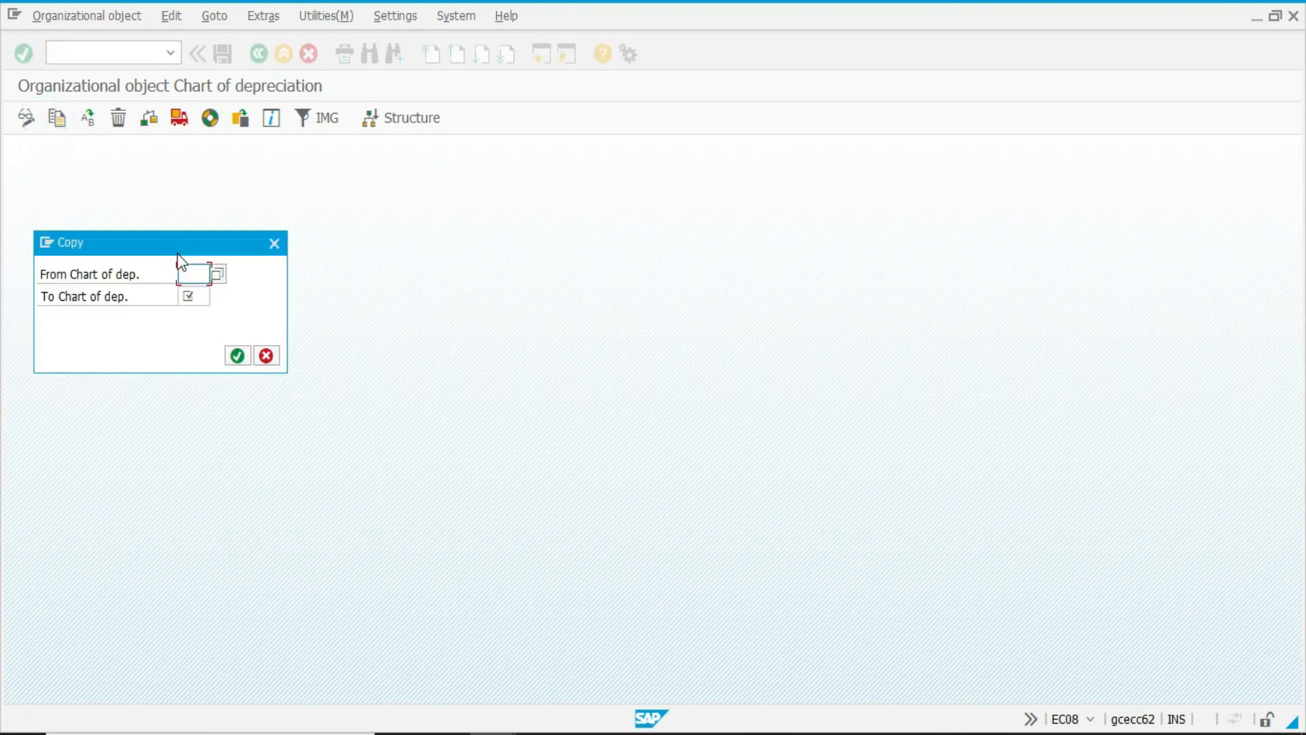
text(1IN1)
key(Tab)
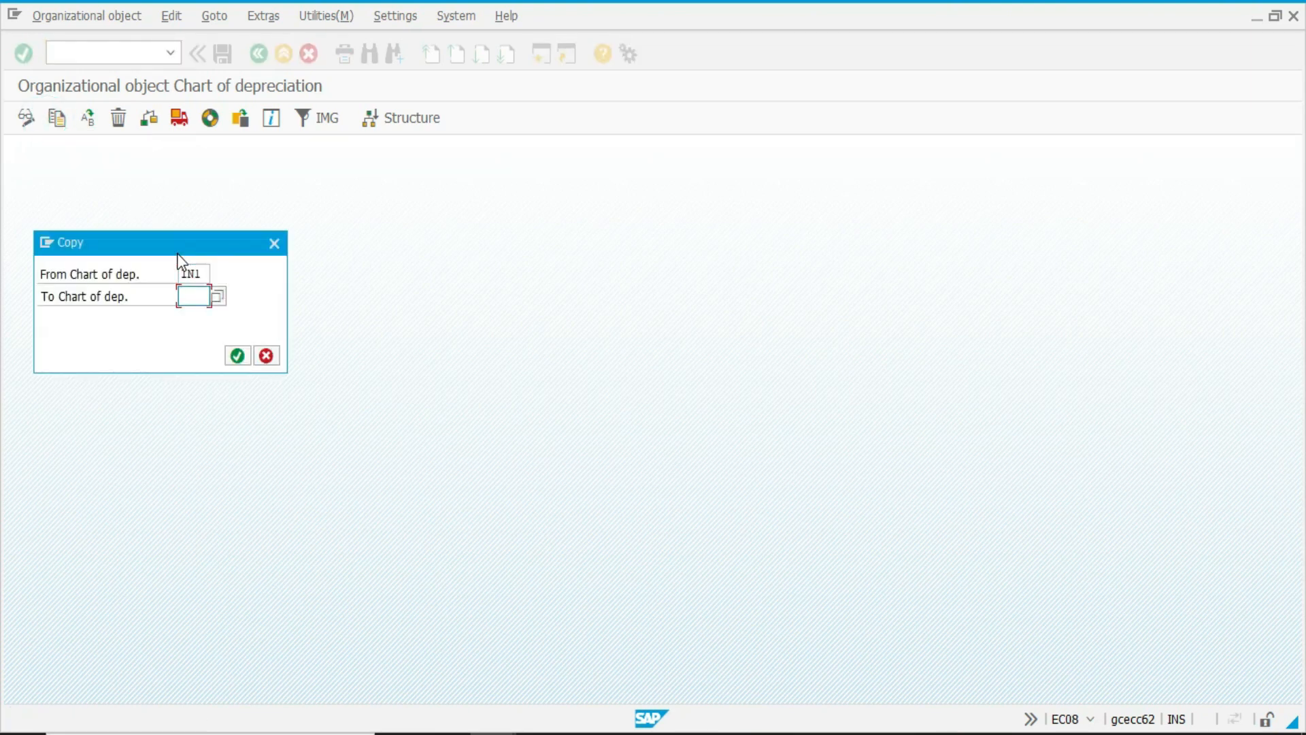
click(235, 354)
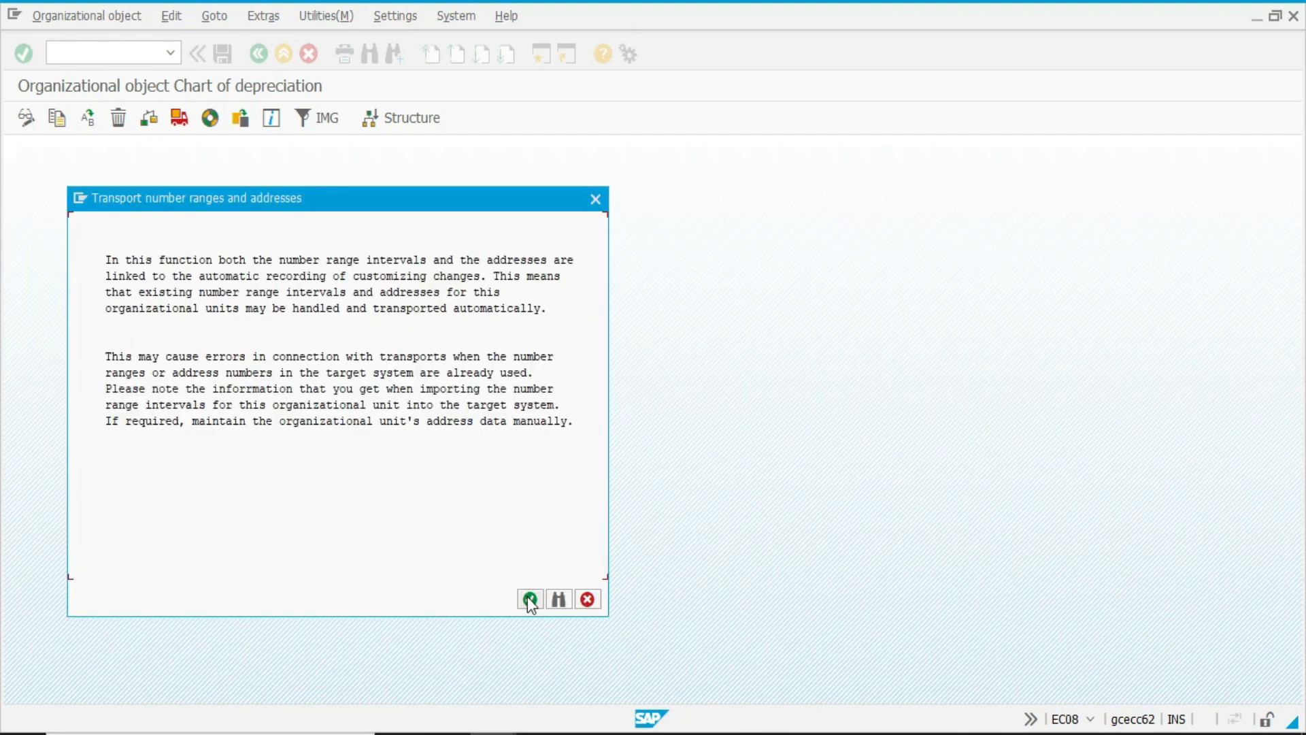
click(530, 599)
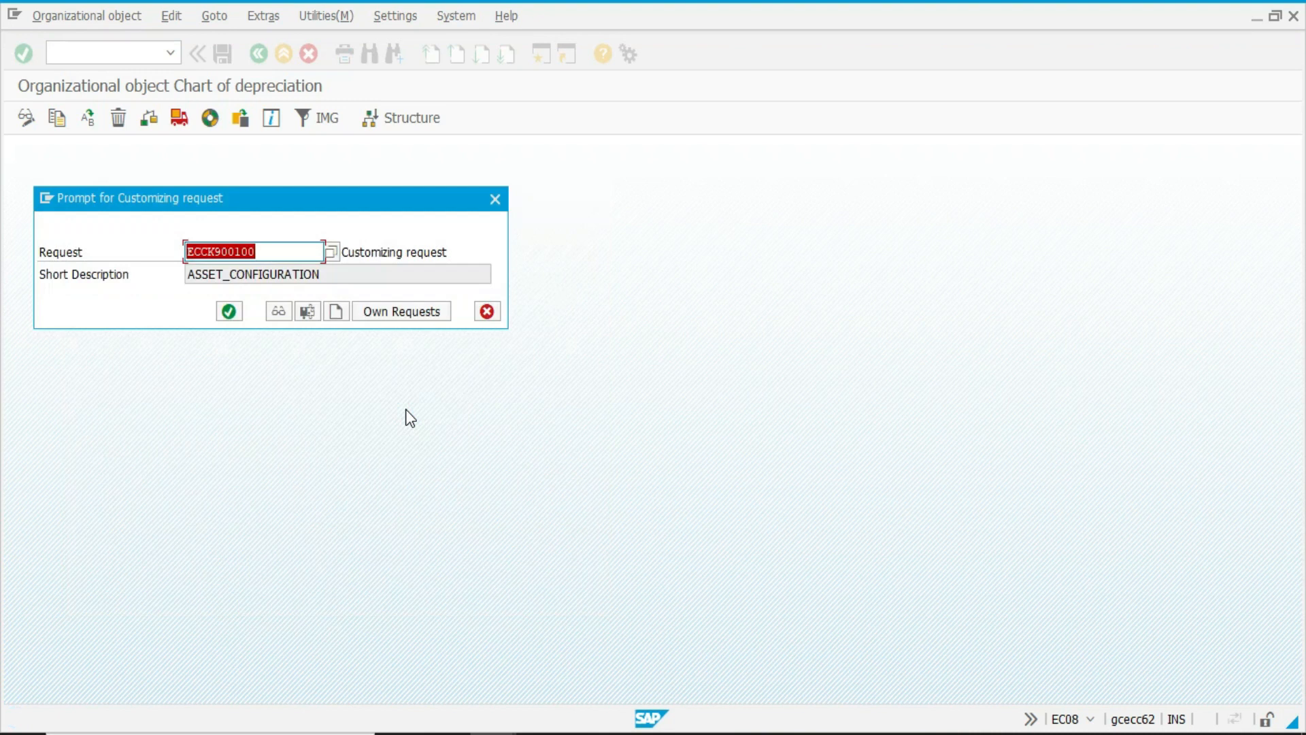
click(232, 306)
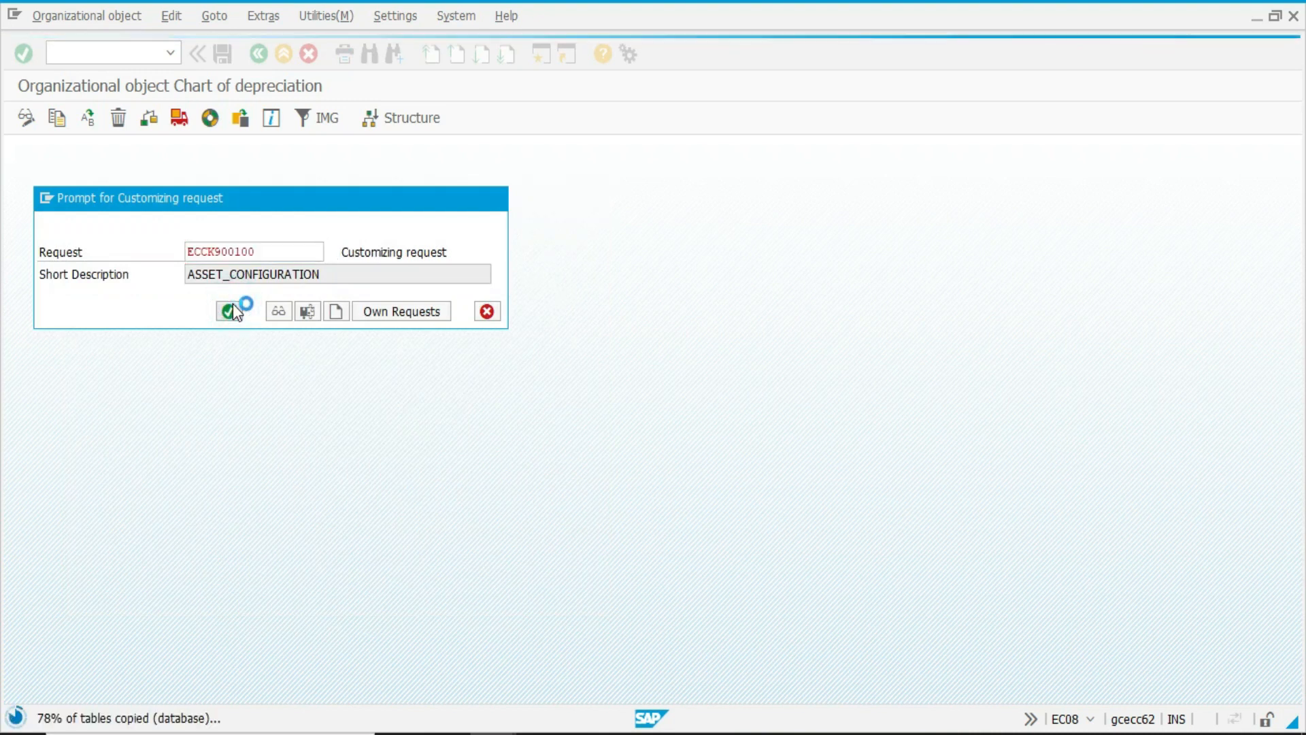
click(443, 551)
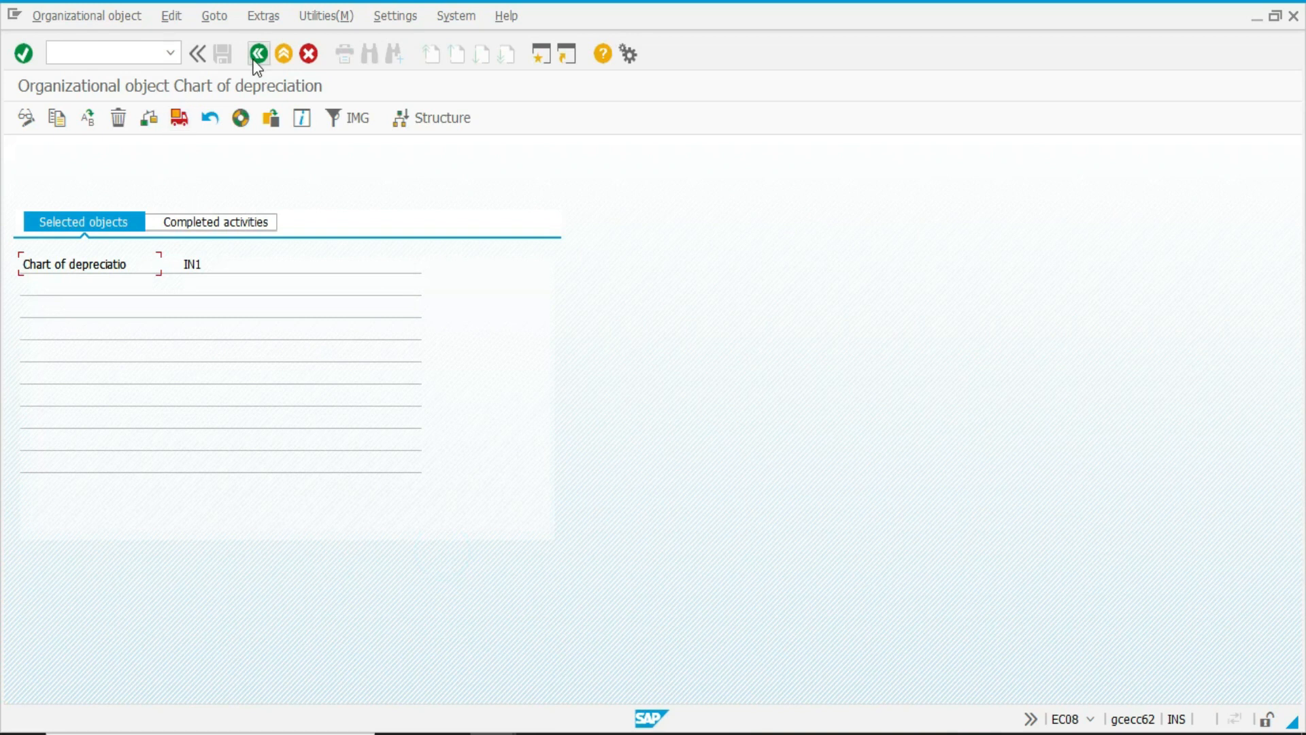
click(259, 54)
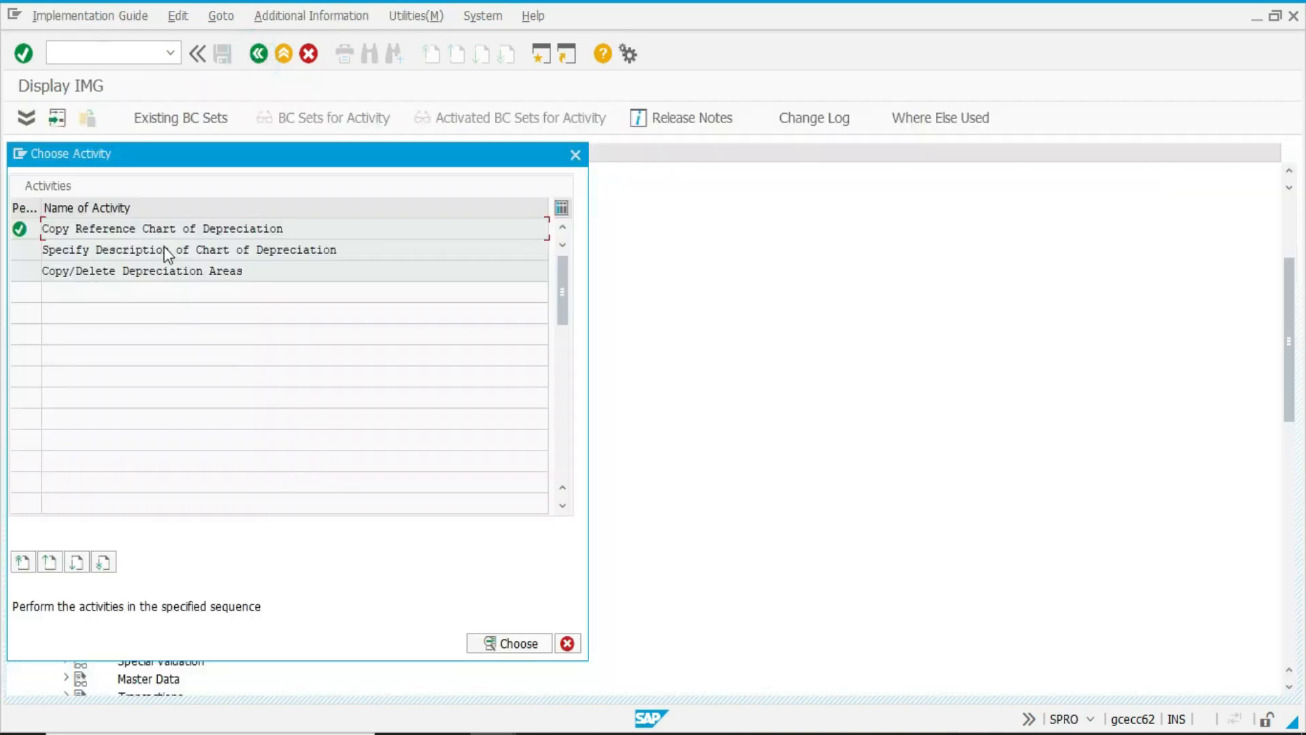
Change the description of chart of depreciation US1 to "chart of depreciation: US", save it and return to the activity list.
double_click(155, 251)
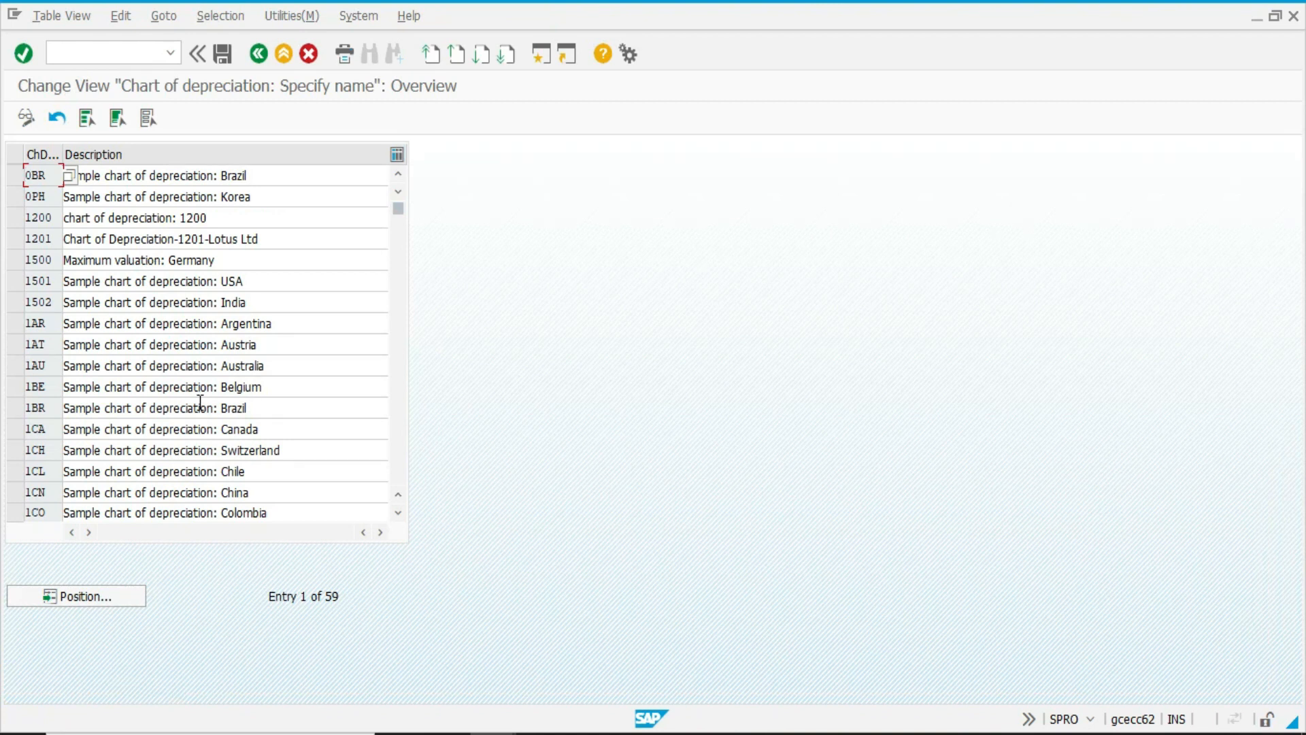
click(102, 596)
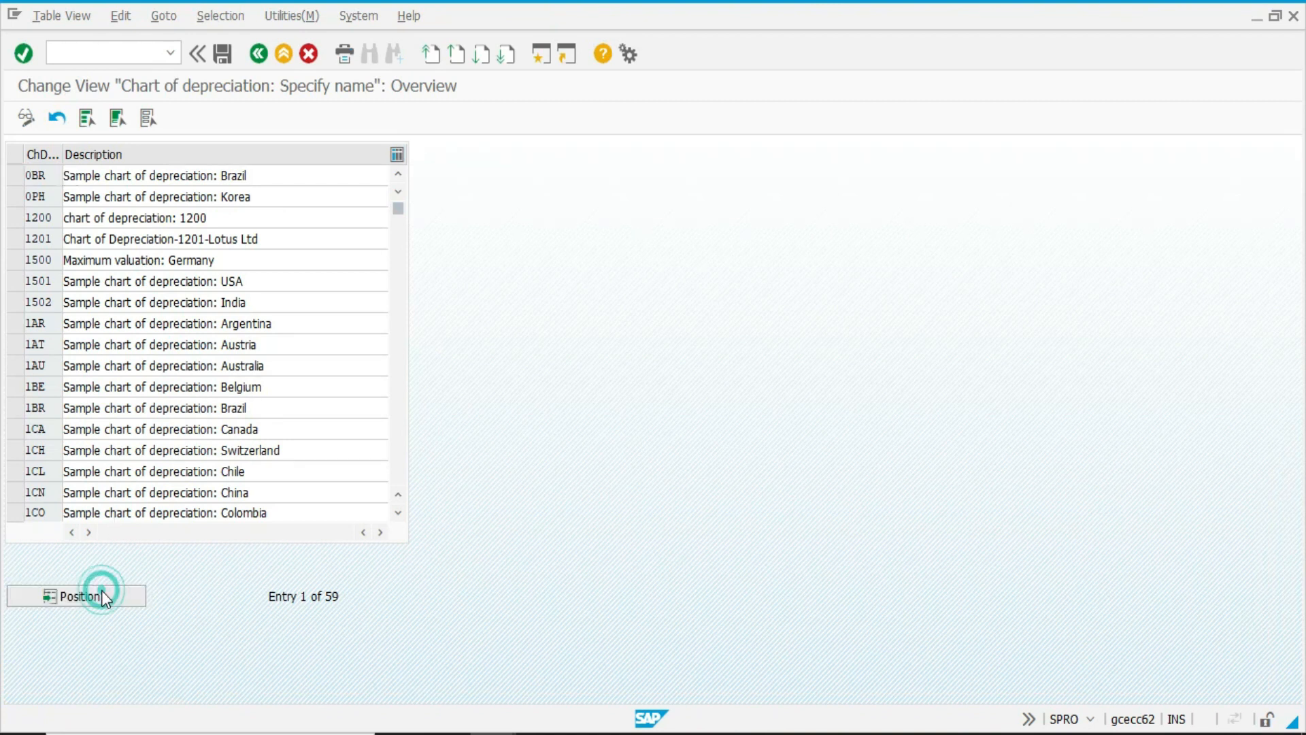
text(US1)
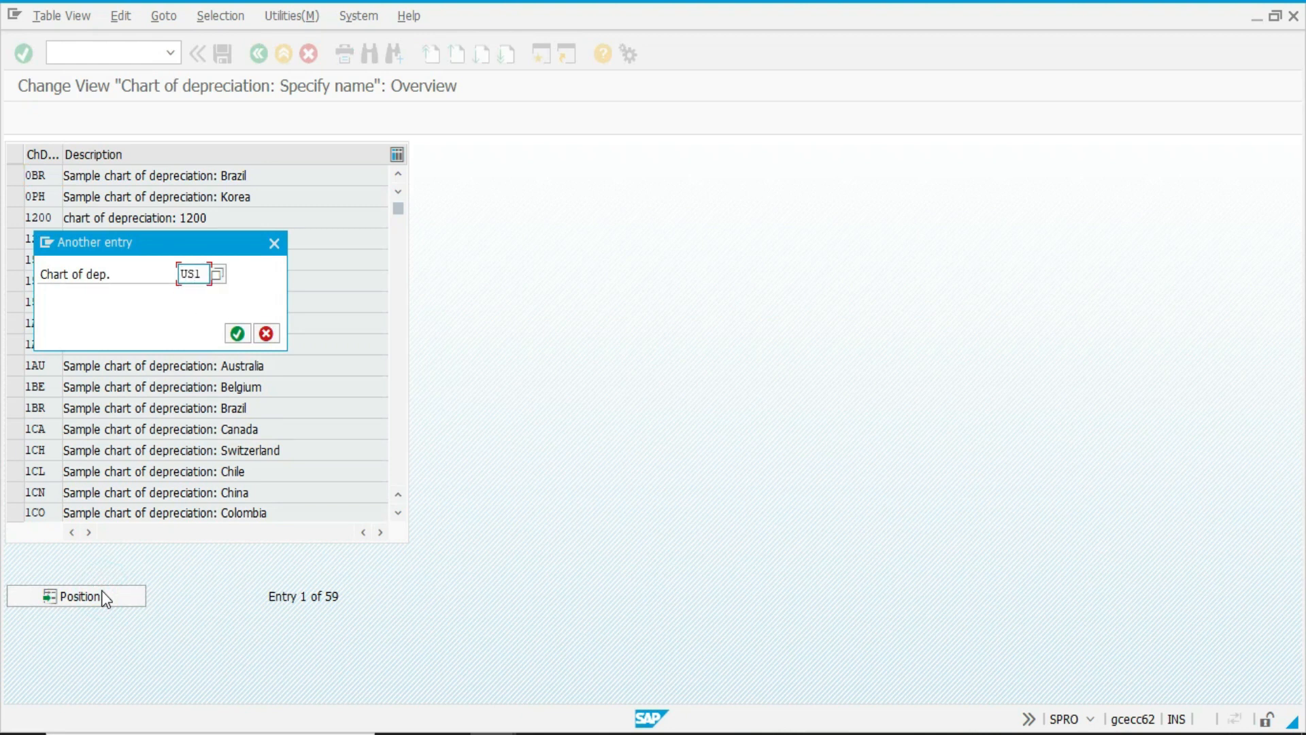
key(Return)
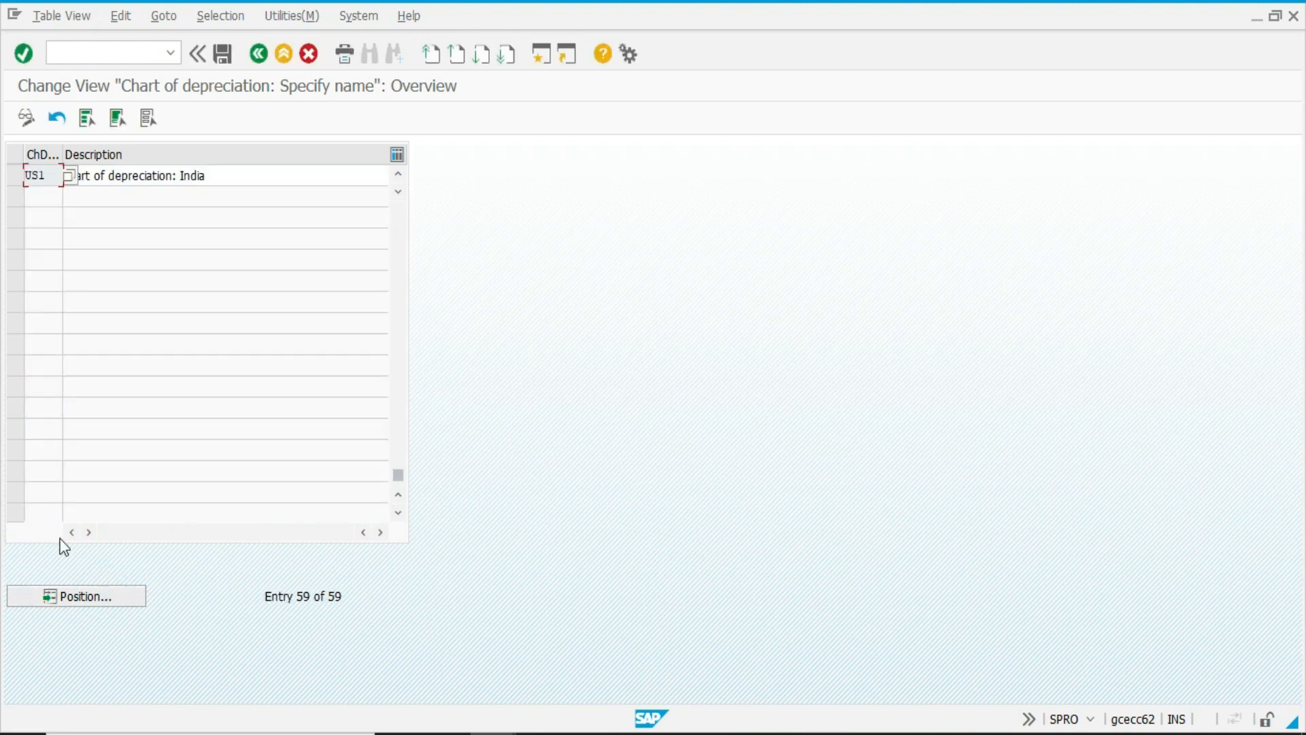
click(268, 178)
key(ctrl+shift+Left)
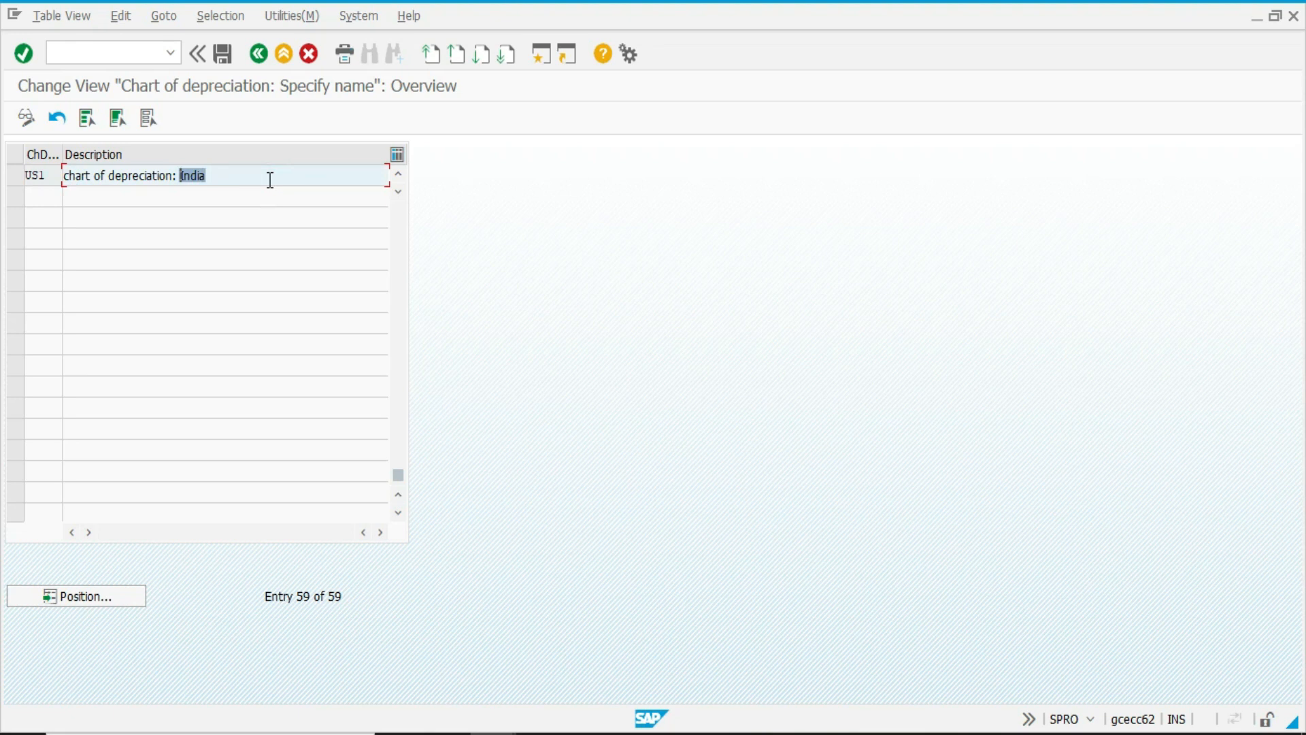
text(US)
key(ctrl+s)
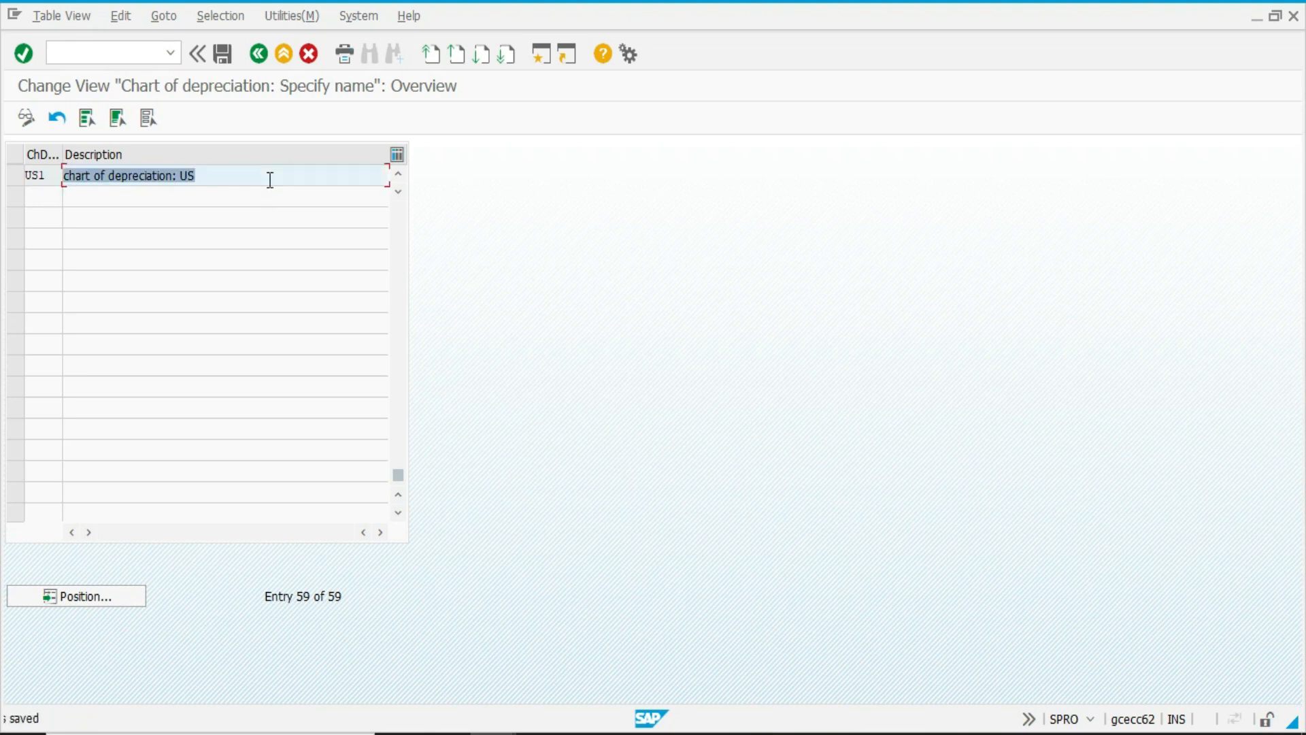
key(F3)
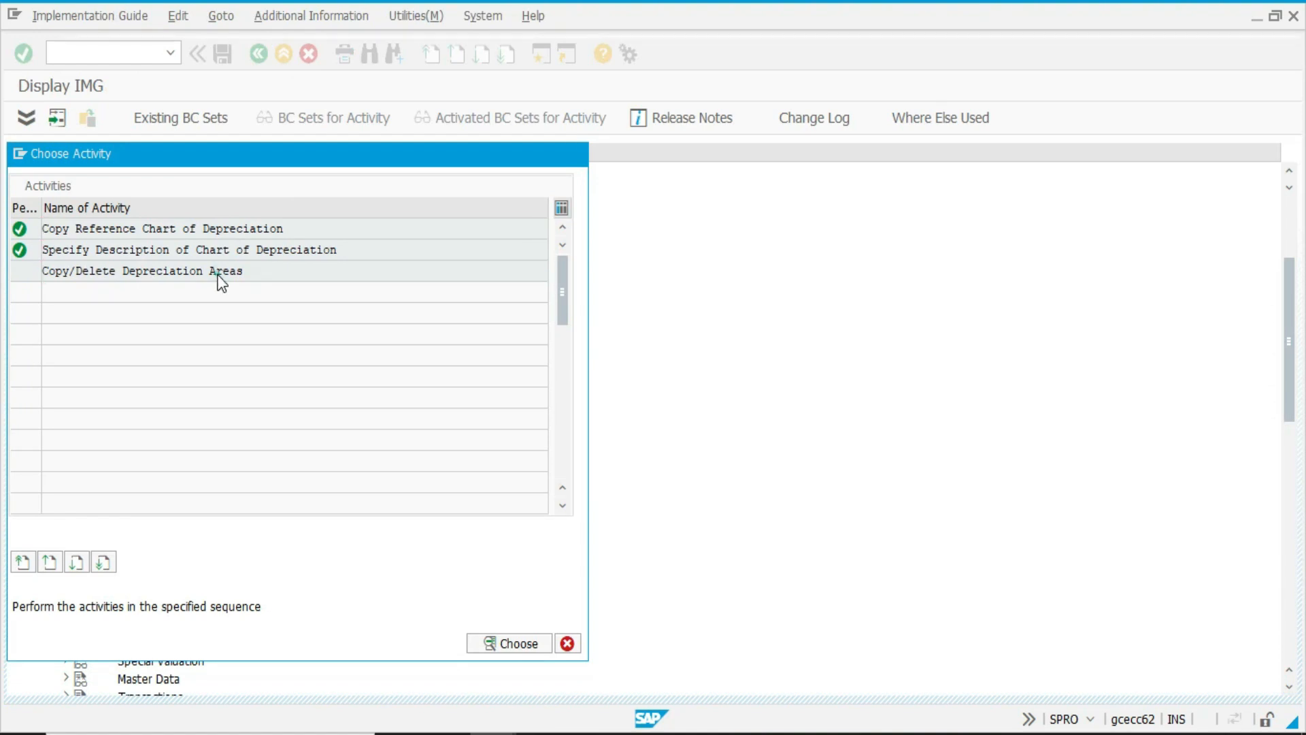
Review the depreciation areas defined for chart of depreciation US1 and return to the guide.
double_click(219, 272)
key(Return)
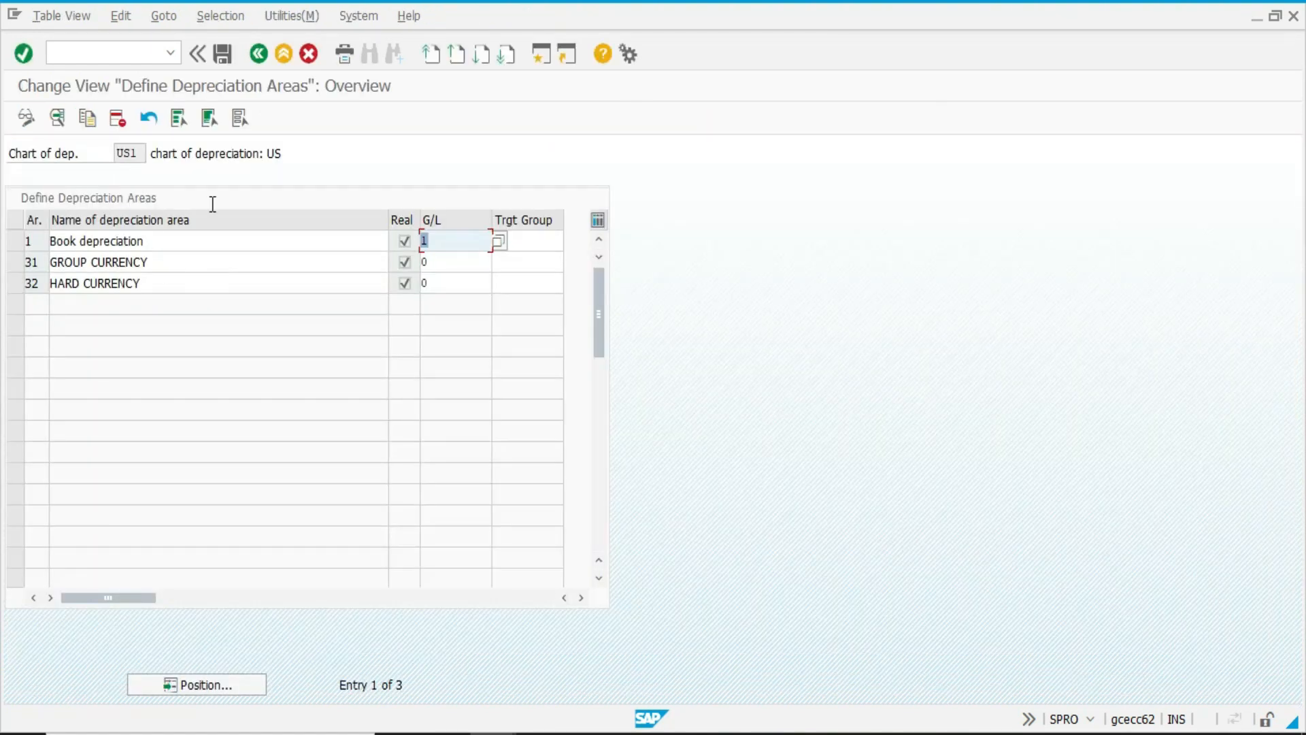
key(F3)
key(F3)
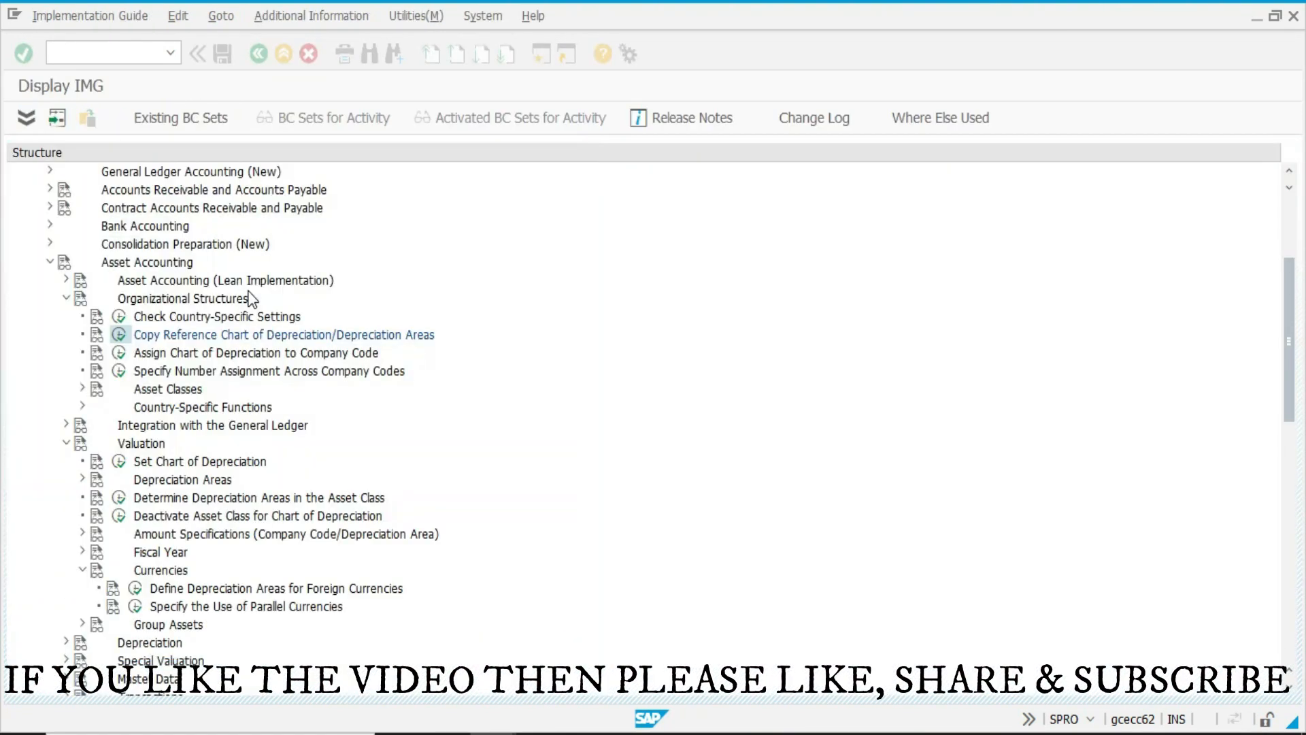
Check the chart of depreciation assignments to company codes and the parallel currency settings of US1, returning to the guide.
double_click(159, 353)
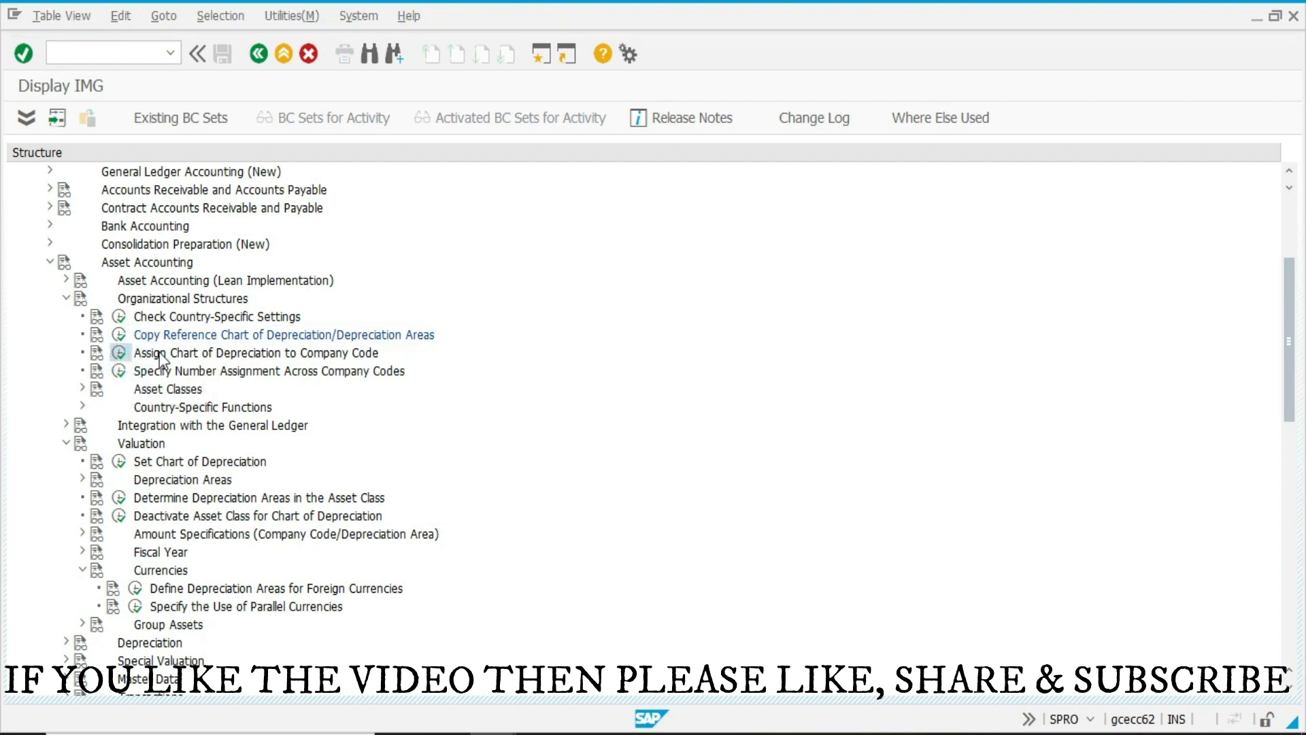
click(250, 519)
key(F3)
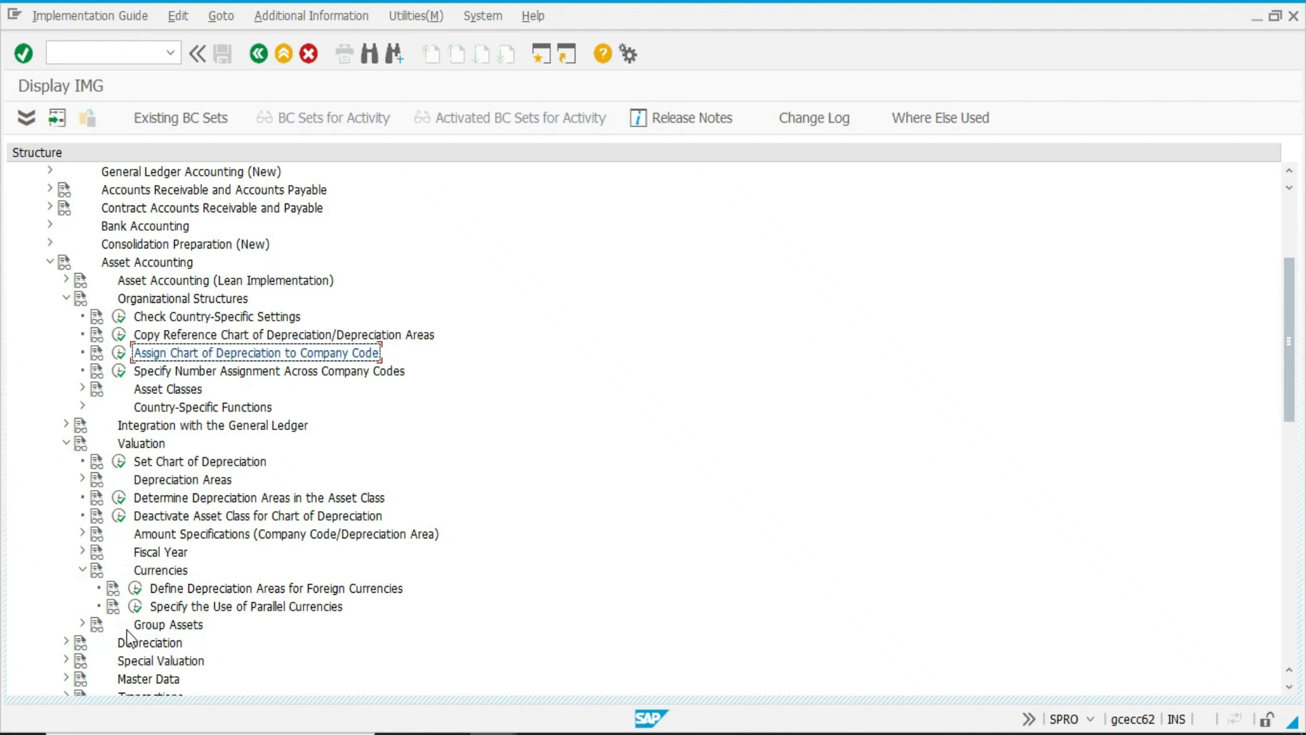
click(136, 605)
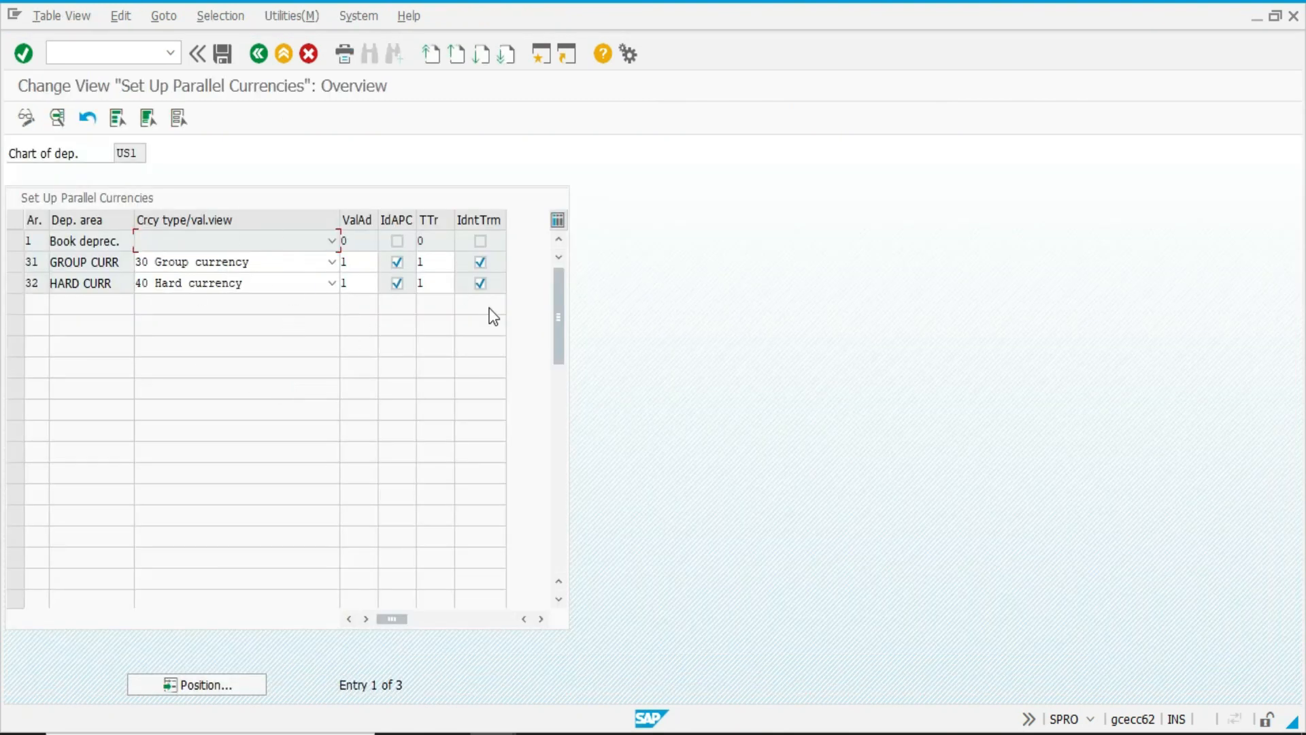
key(F3)
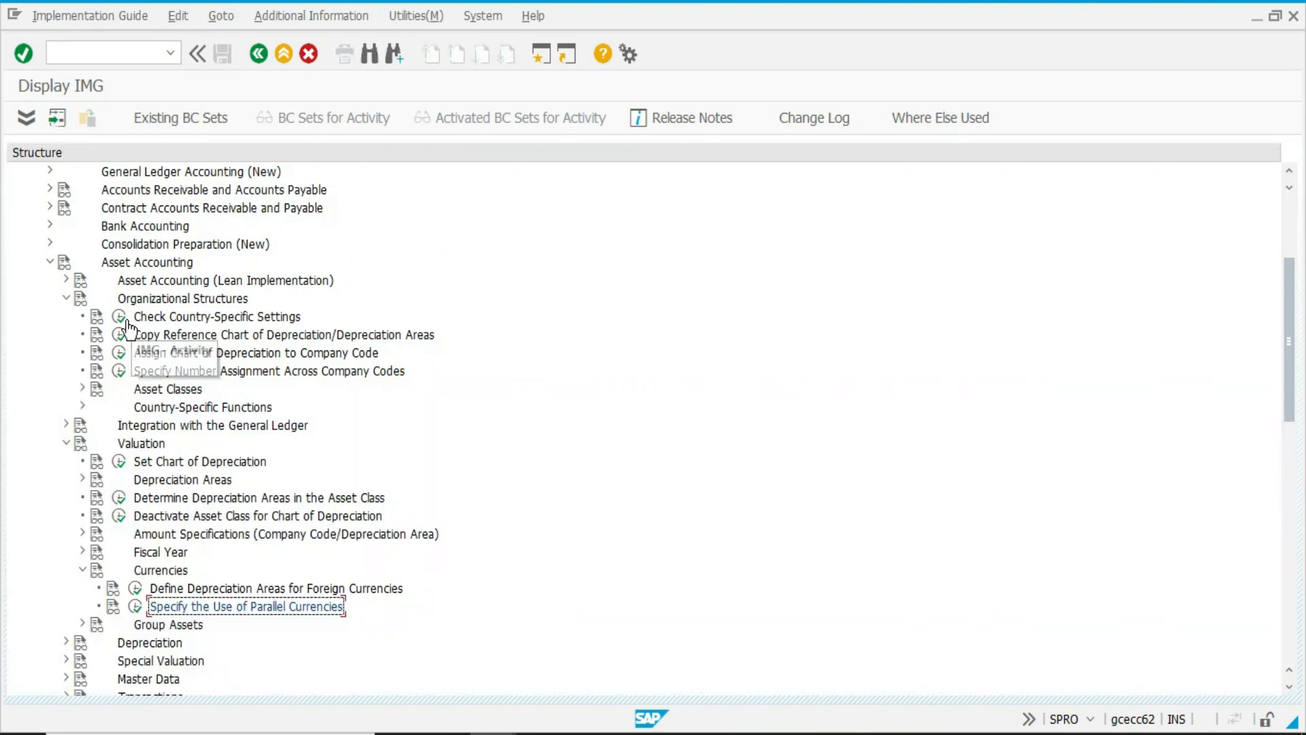
Assign chart of depreciation DE1 to company code 1500 and US1 to 1501, save with the customizing request and return to the guide.
click(120, 353)
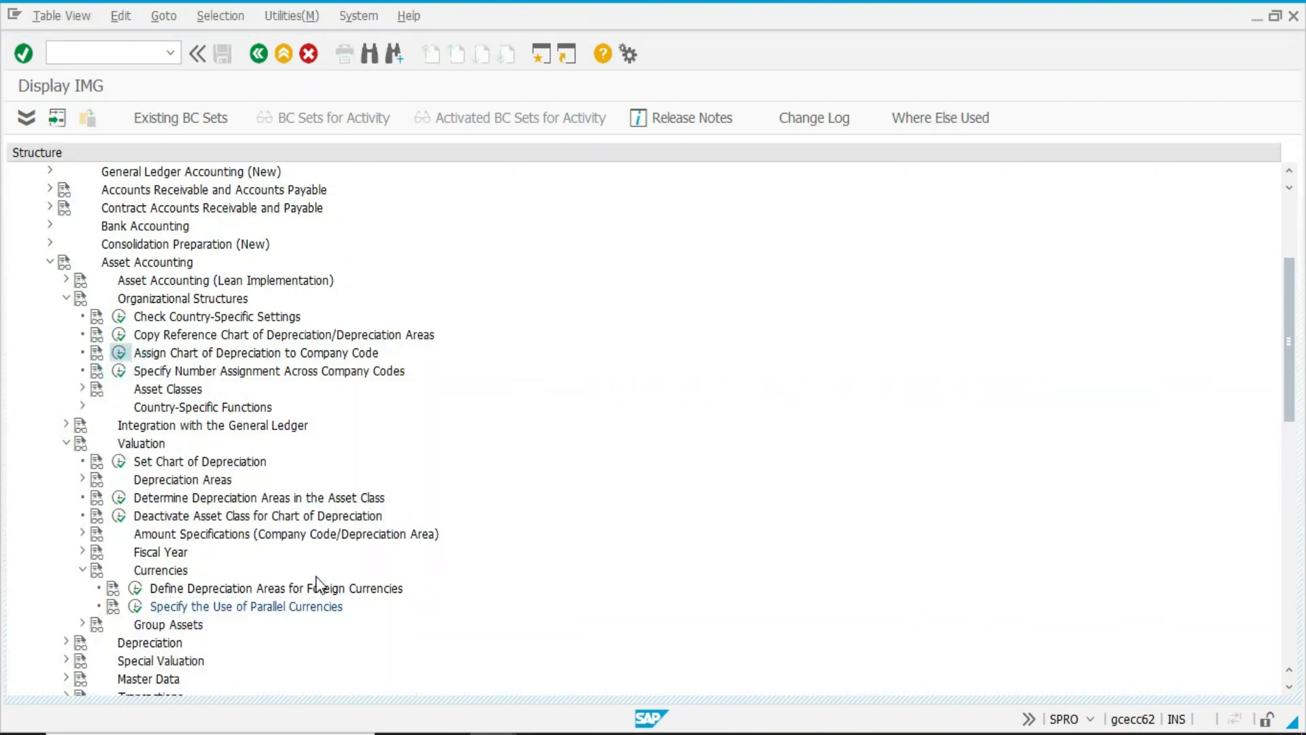
click(255, 515)
text(DE1)
key(Tab)
text(US1)
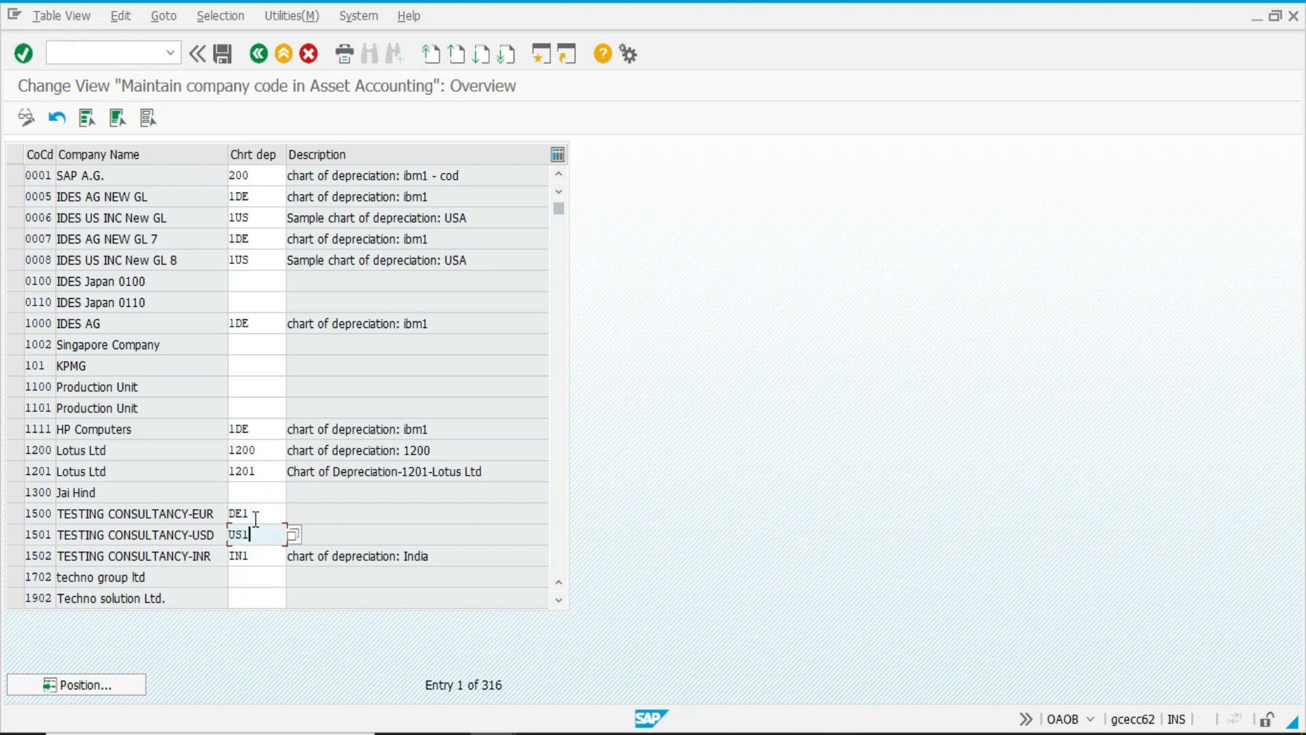
key(Return)
key(ctrl+s)
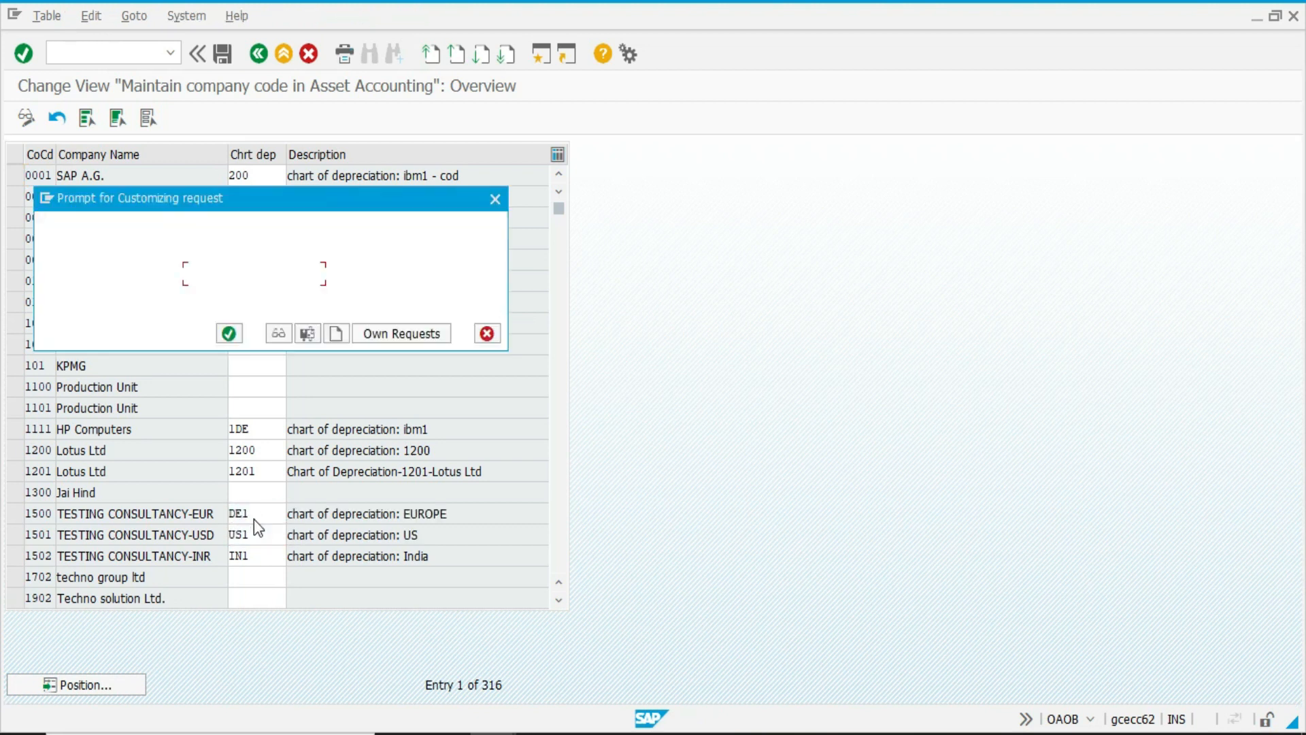
key(Return)
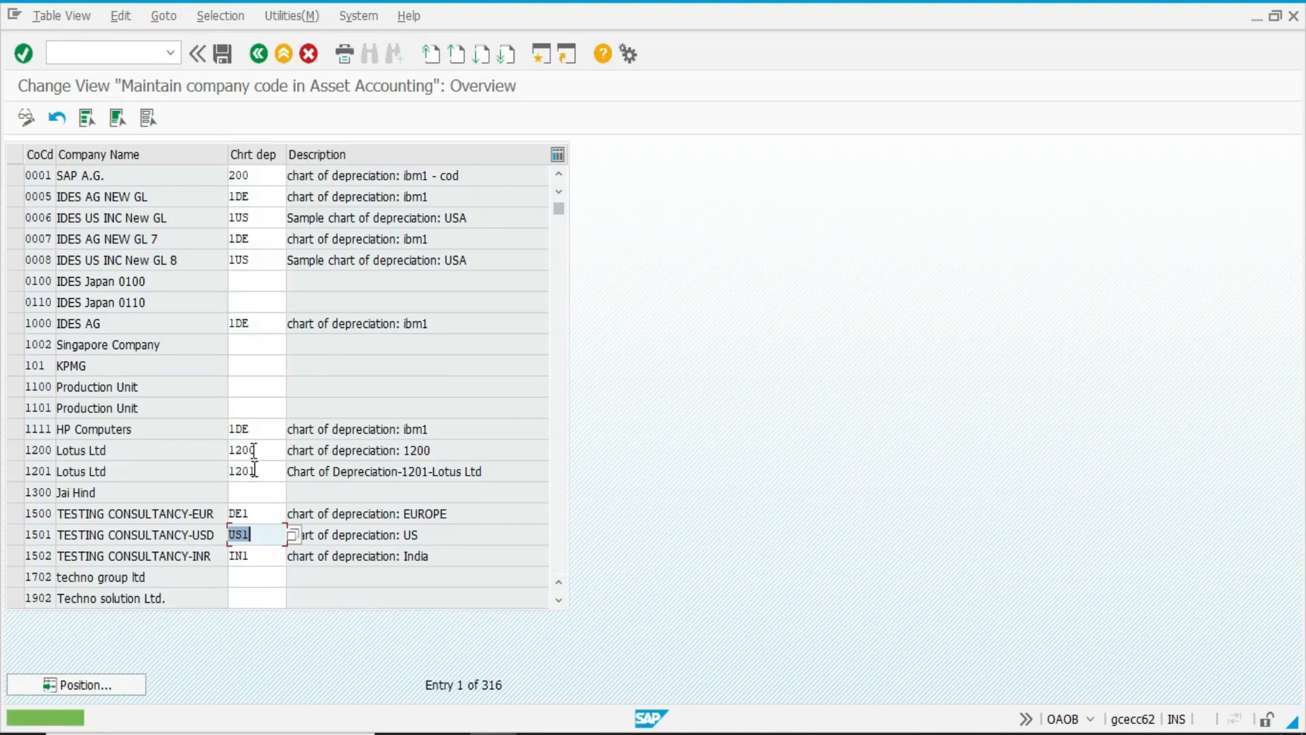
click(259, 58)
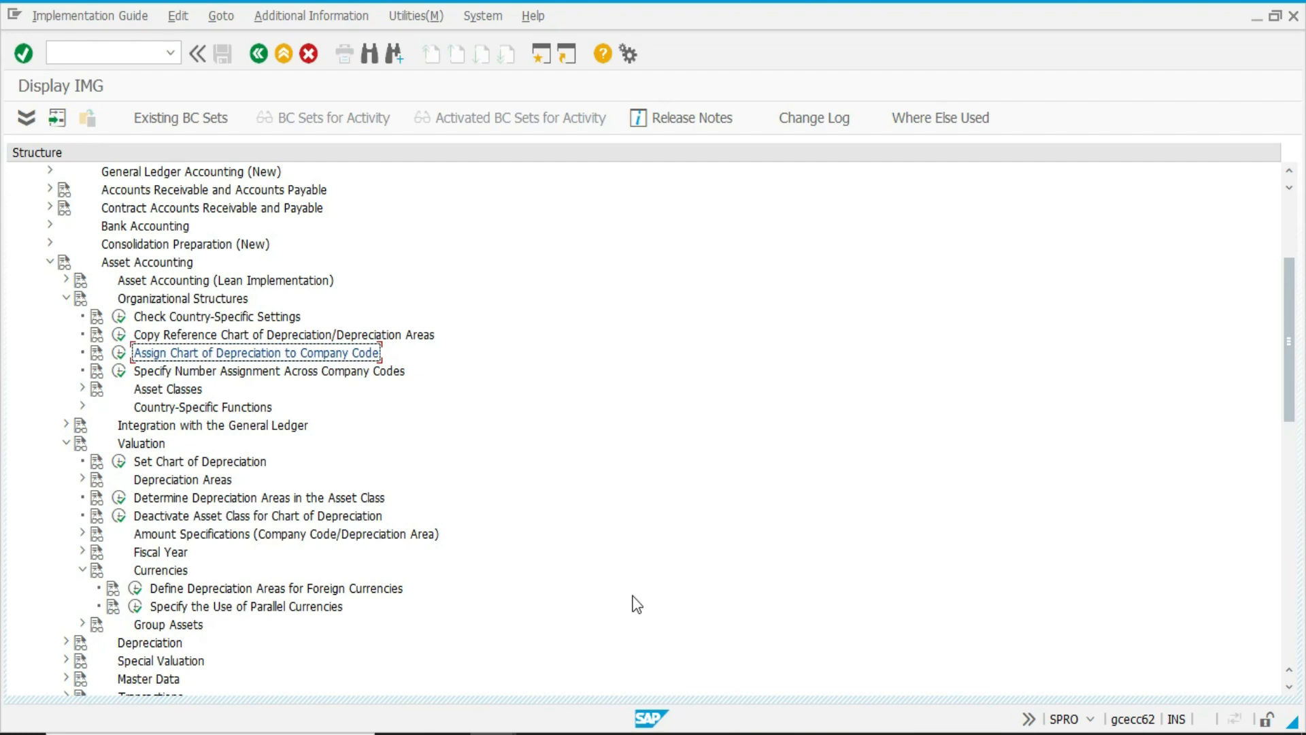
Switch to PowerPoint to review the remaining Class - 4 asset configuration topics, and return to SAP.
click(589, 733)
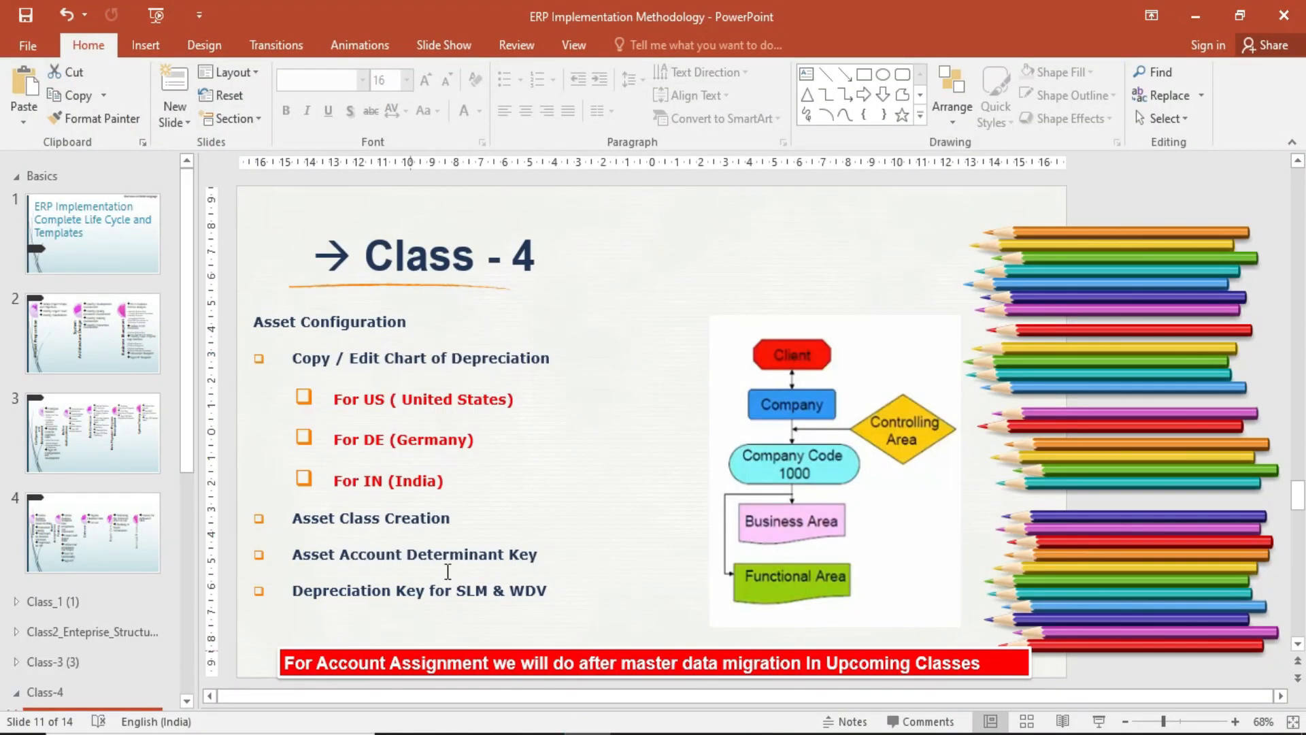
click(479, 525)
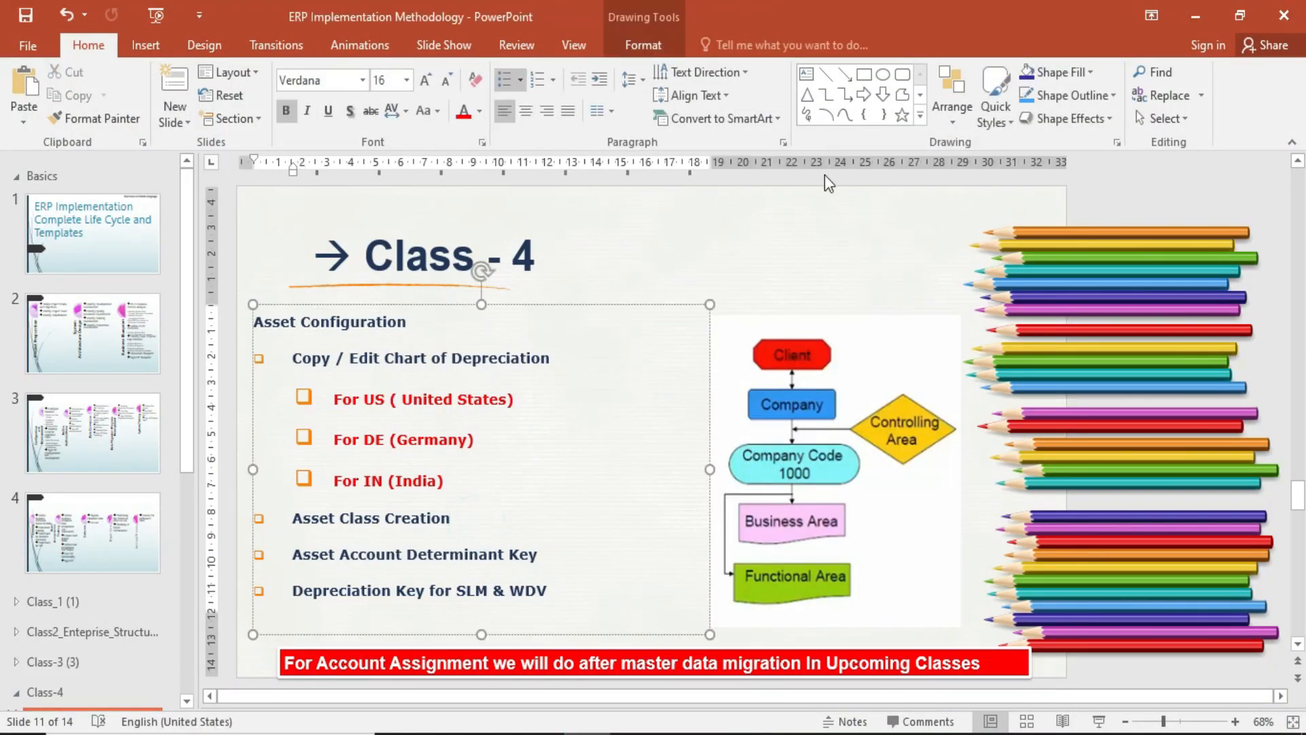
click(1196, 15)
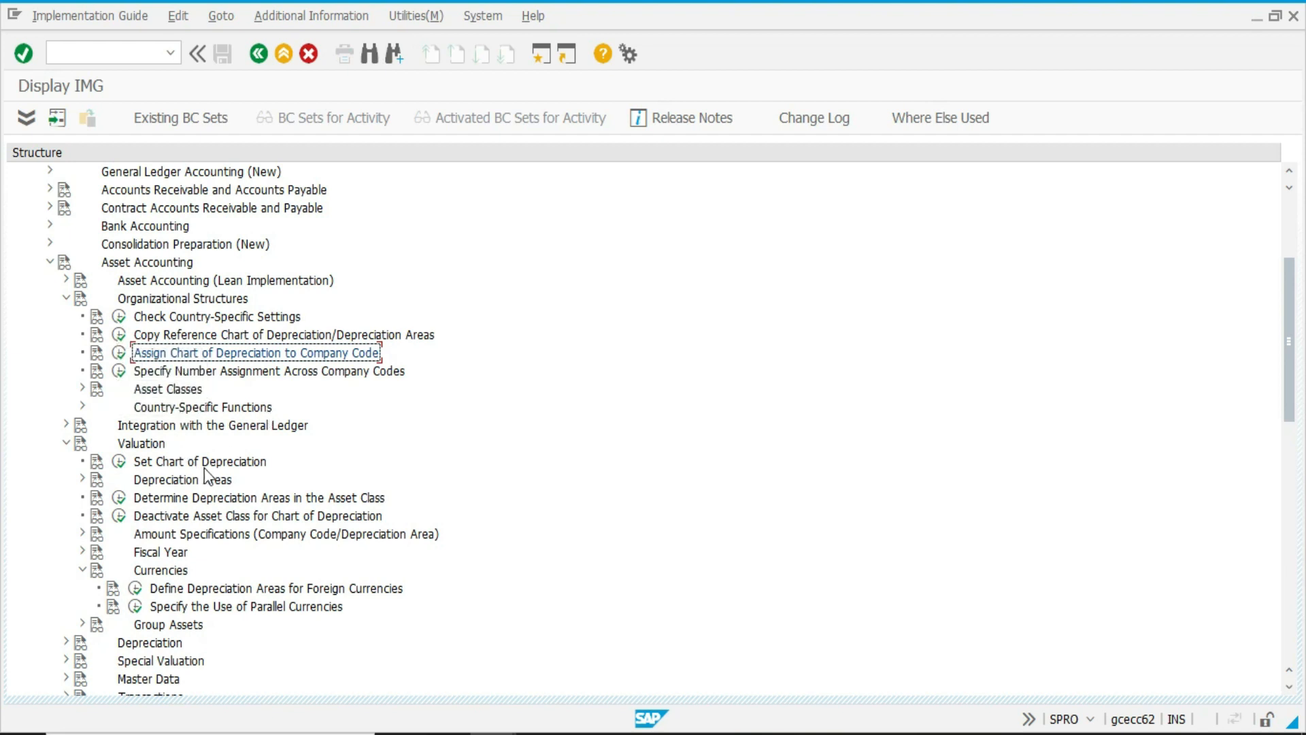
Set IN1 as the active chart of depreciation for the valuation settings.
click(119, 462)
text(US)
key(Return)
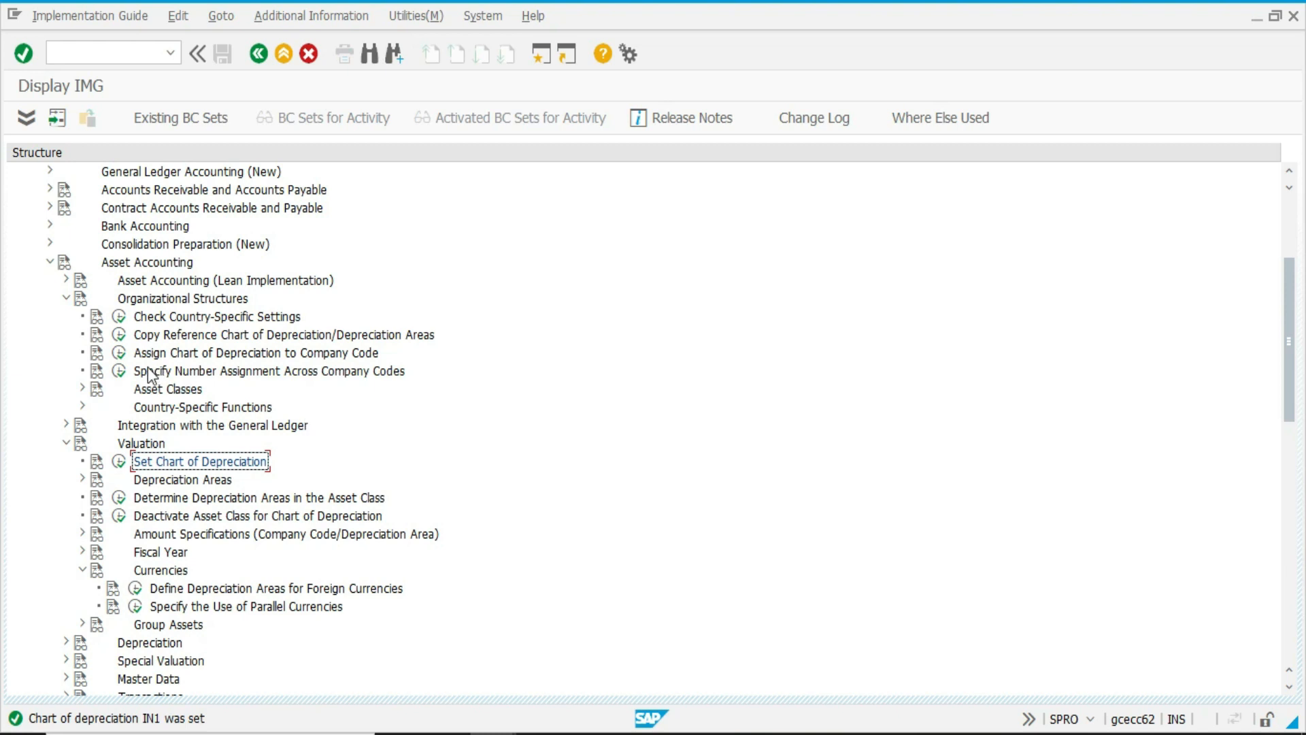
In Specify Account Determination under Asset Classes, look through the existing entries and add account determination IN001 named VEHICLE.
click(81, 389)
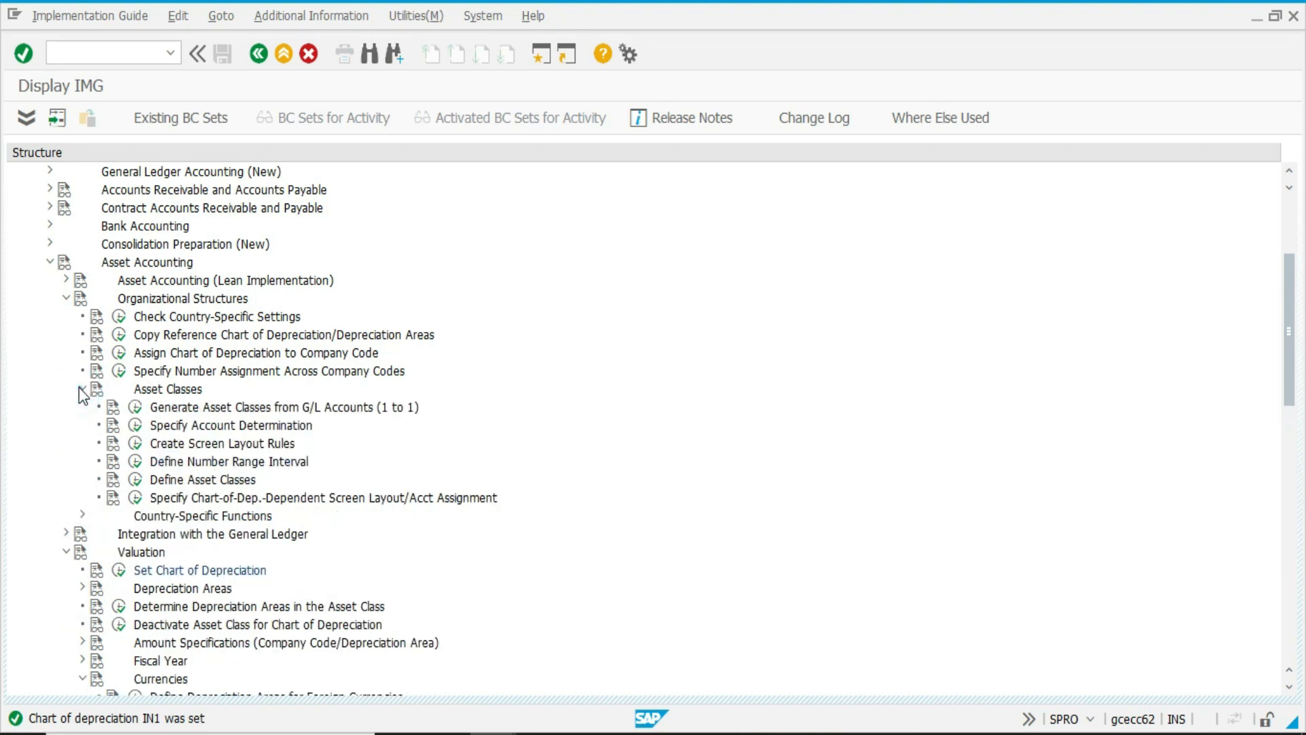
click(137, 425)
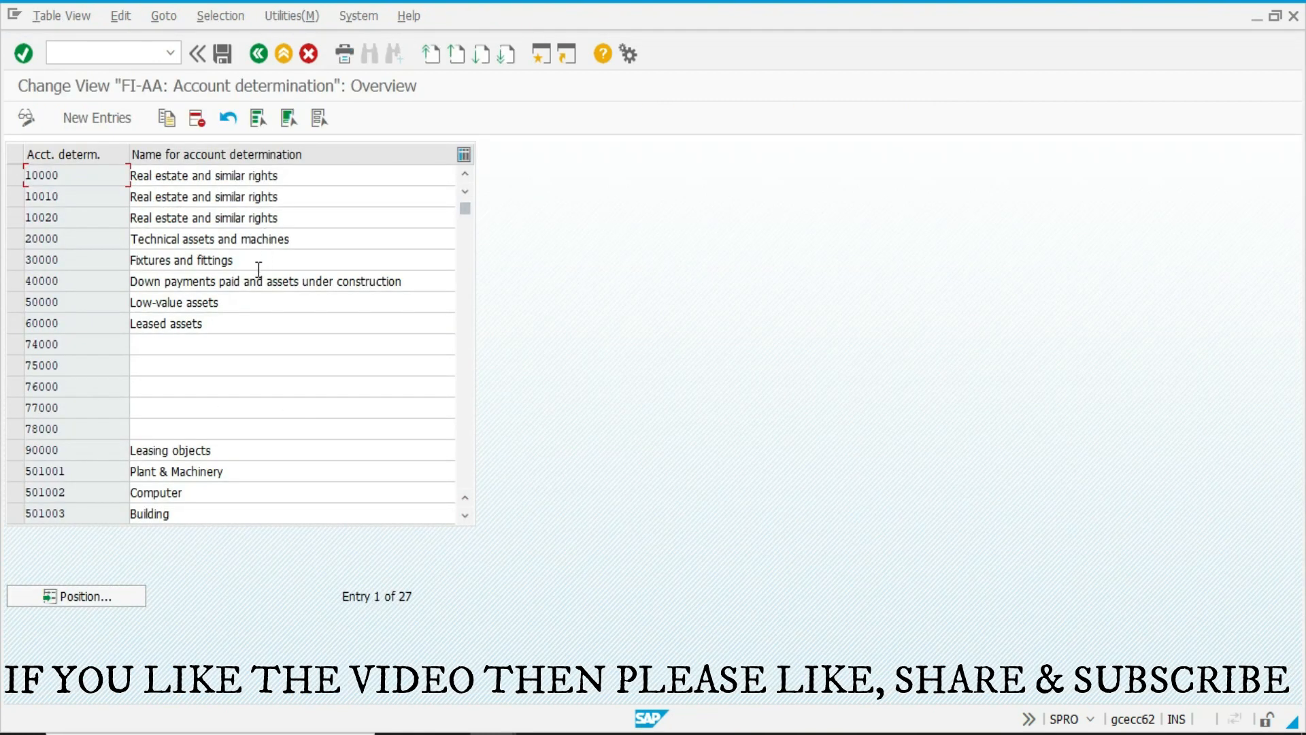
scroll(204, 347, down, 3)
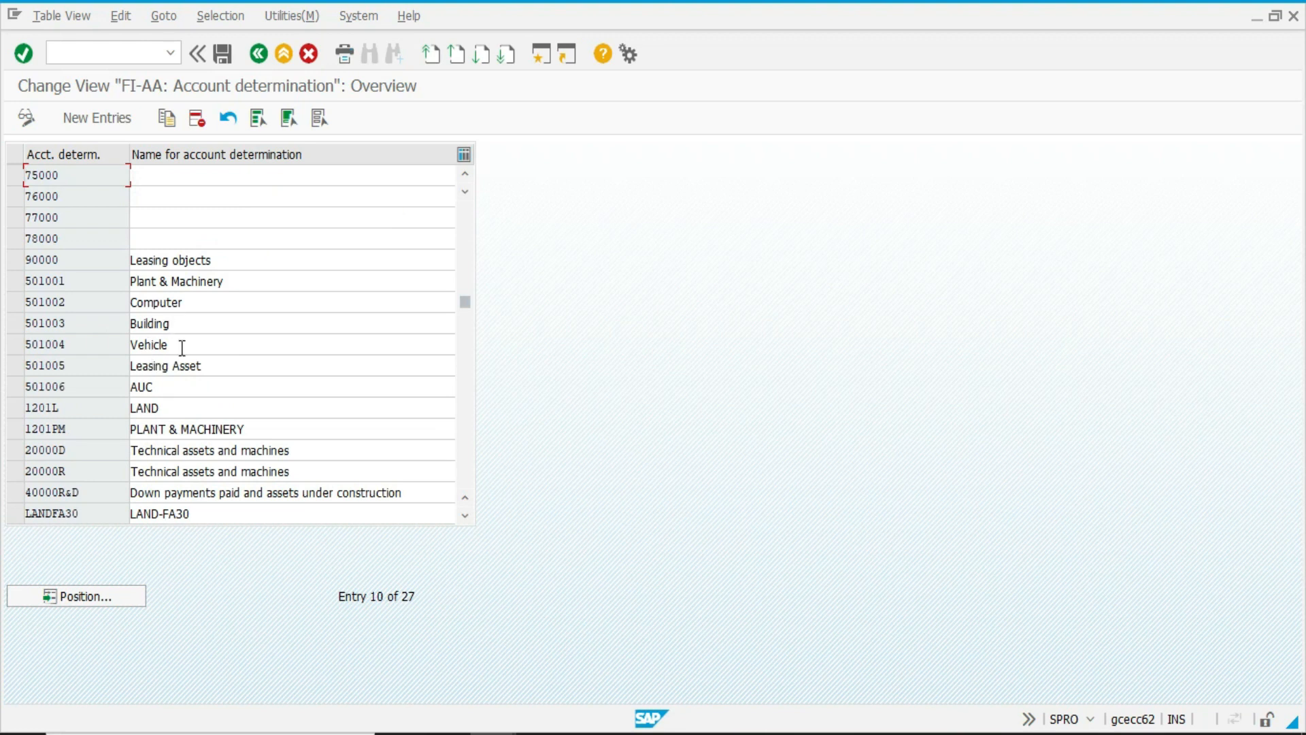
click(182, 347)
scroll(182, 349, down, 3)
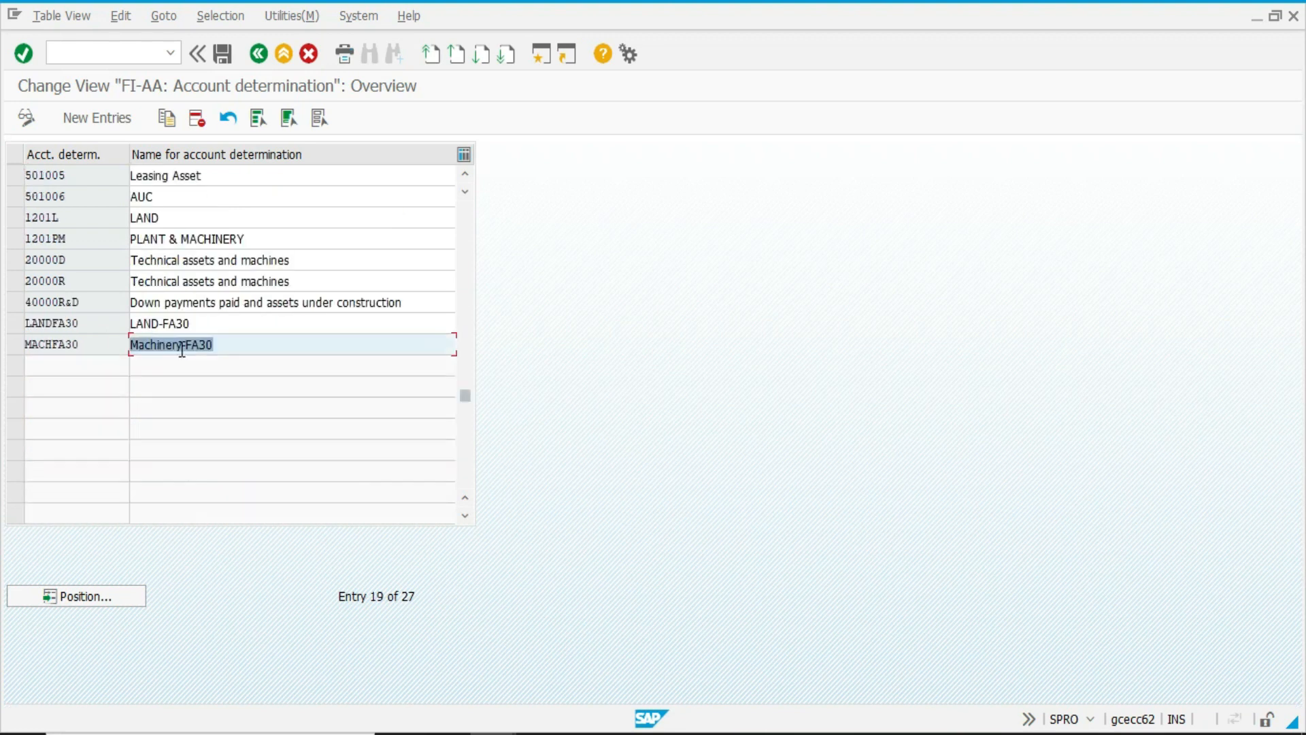
scroll(180, 349, up, 1)
scroll(140, 274, up, 5)
click(98, 116)
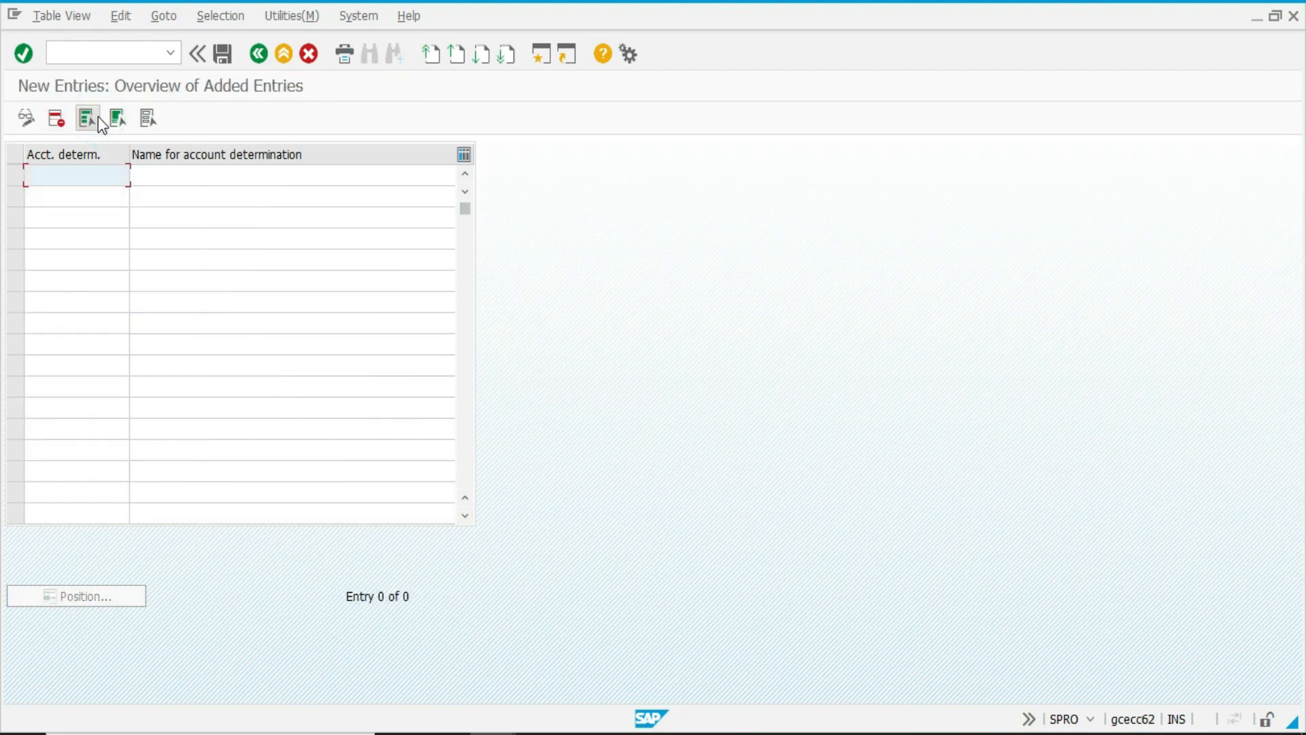
text(IN001)
key(Tab)
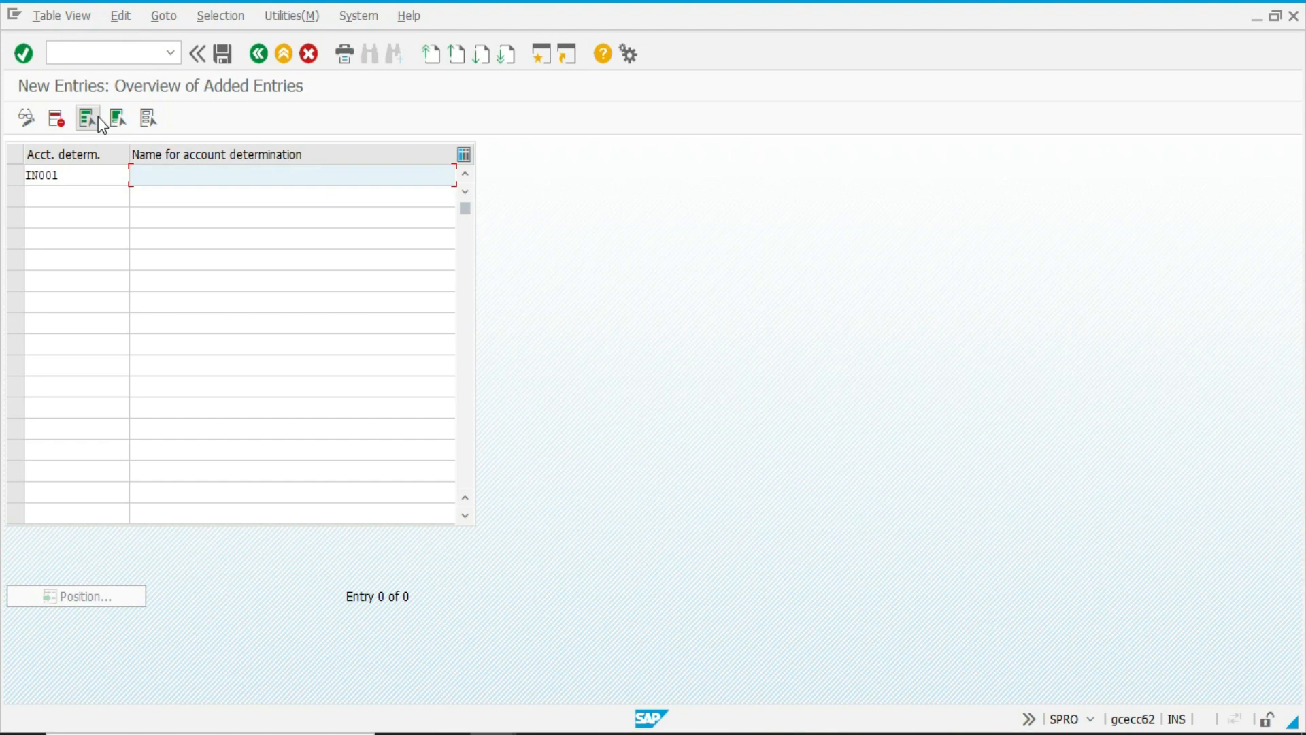
text(VEHICLE)
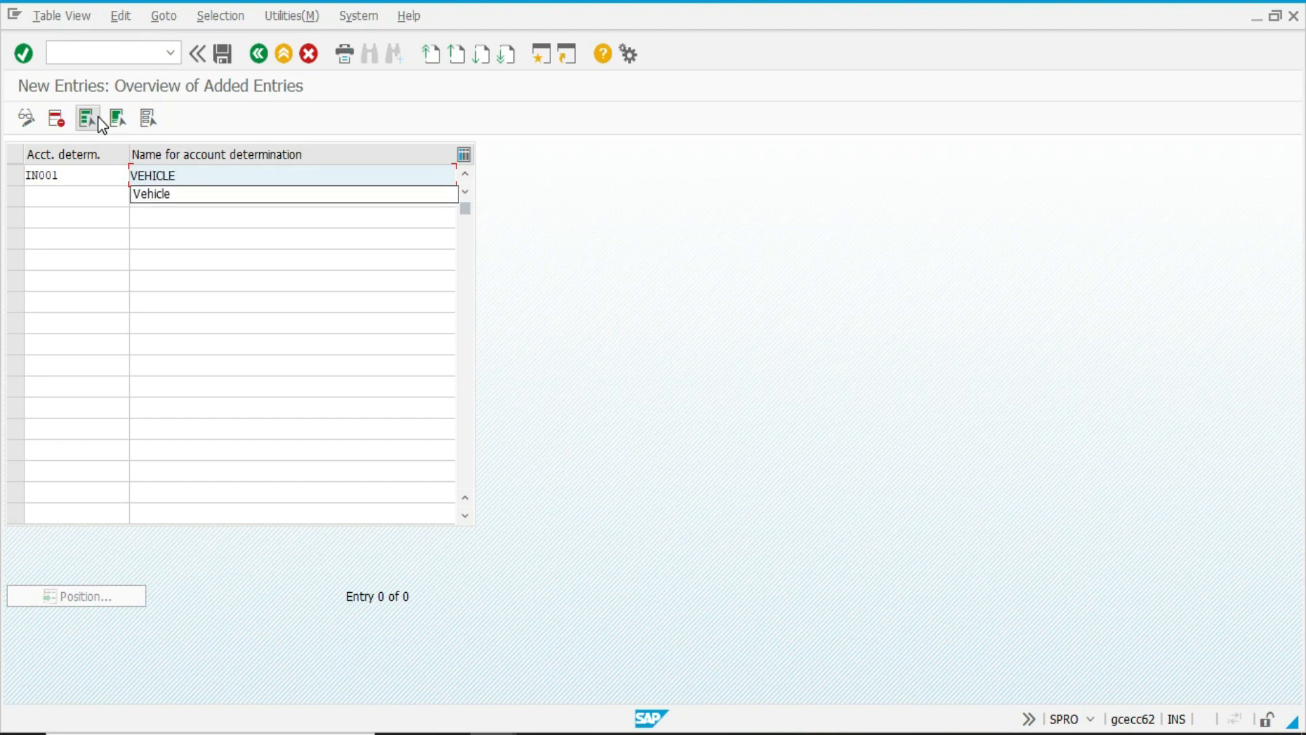
Add account determinations IN002 named COMPUTER and IN003 named MACHINERY below the first entry.
key(Tab)
text(IN002)
key(Tab)
text(COMPUTER)
key(Tab)
text(IN003)
key(Tab)
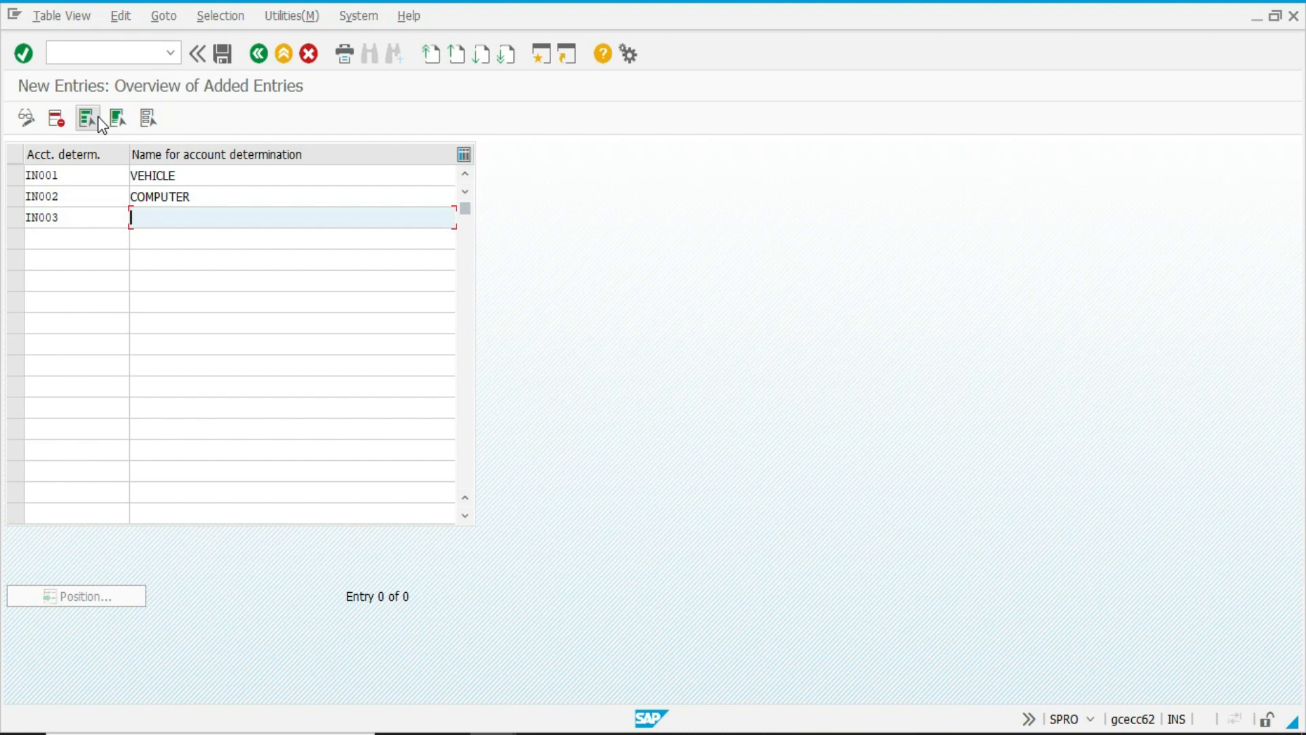
text(MACHINERY)
Save the new account determinations in the ASSET_CONFIGURATION customizing request and return to the guide.
key(Return)
key(ctrl+s)
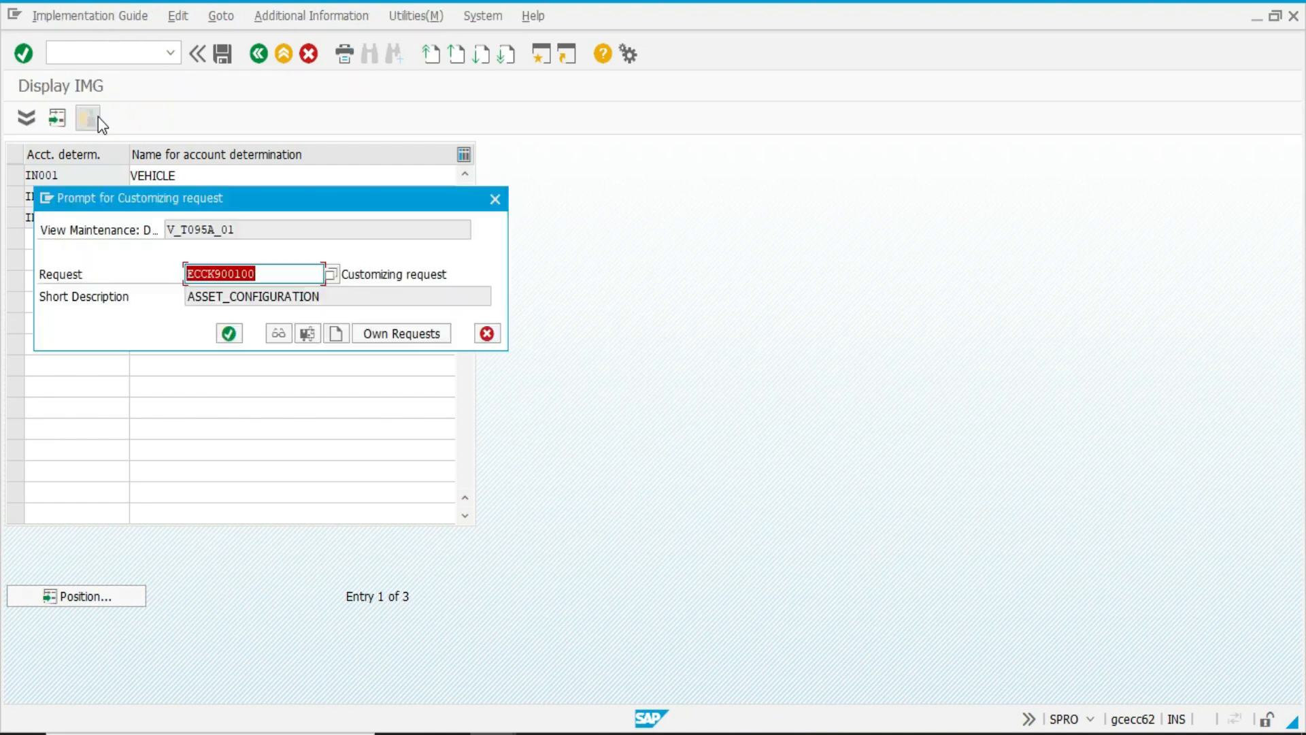
key(Return)
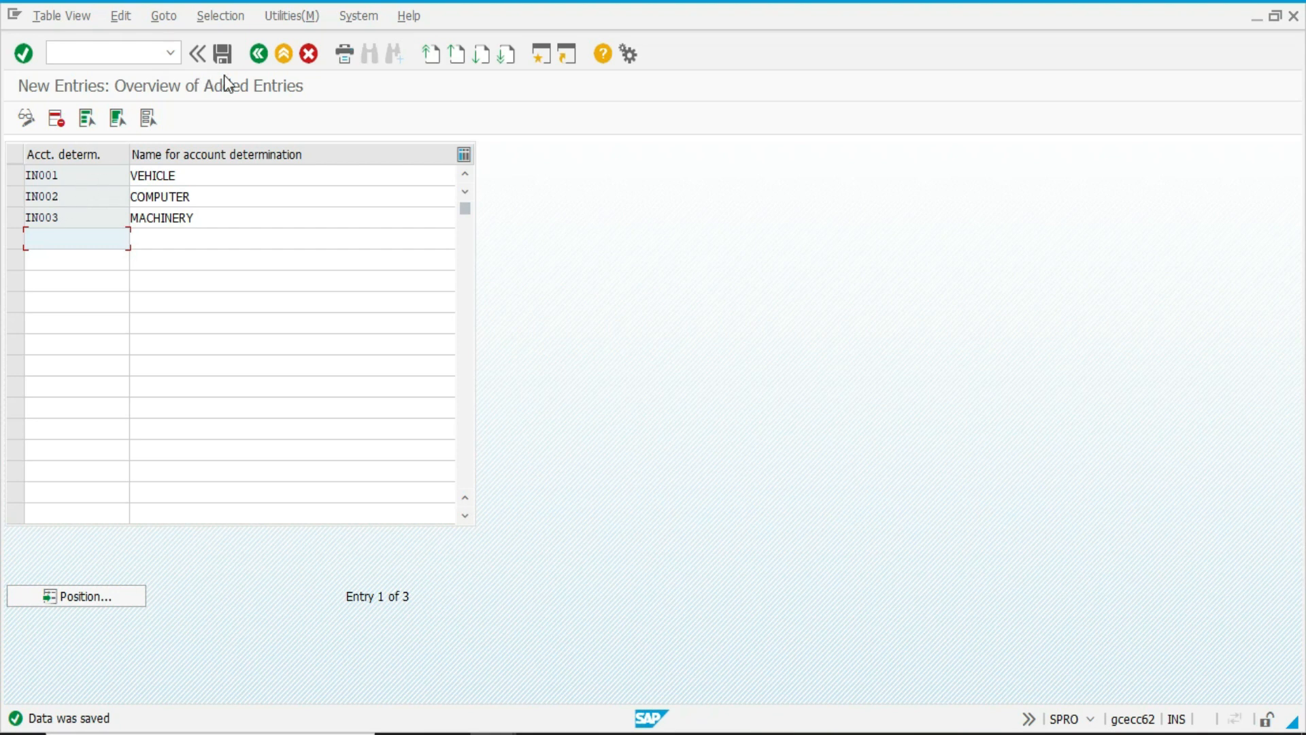
click(255, 60)
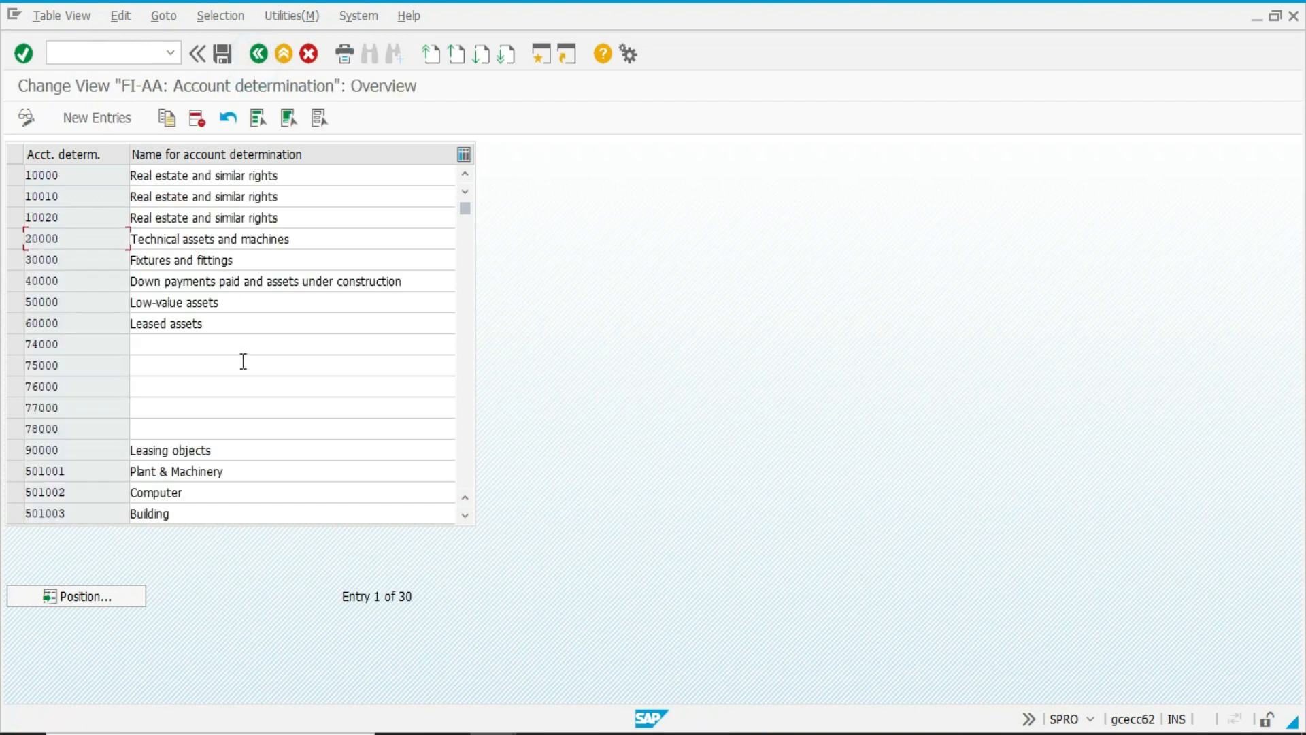
click(259, 60)
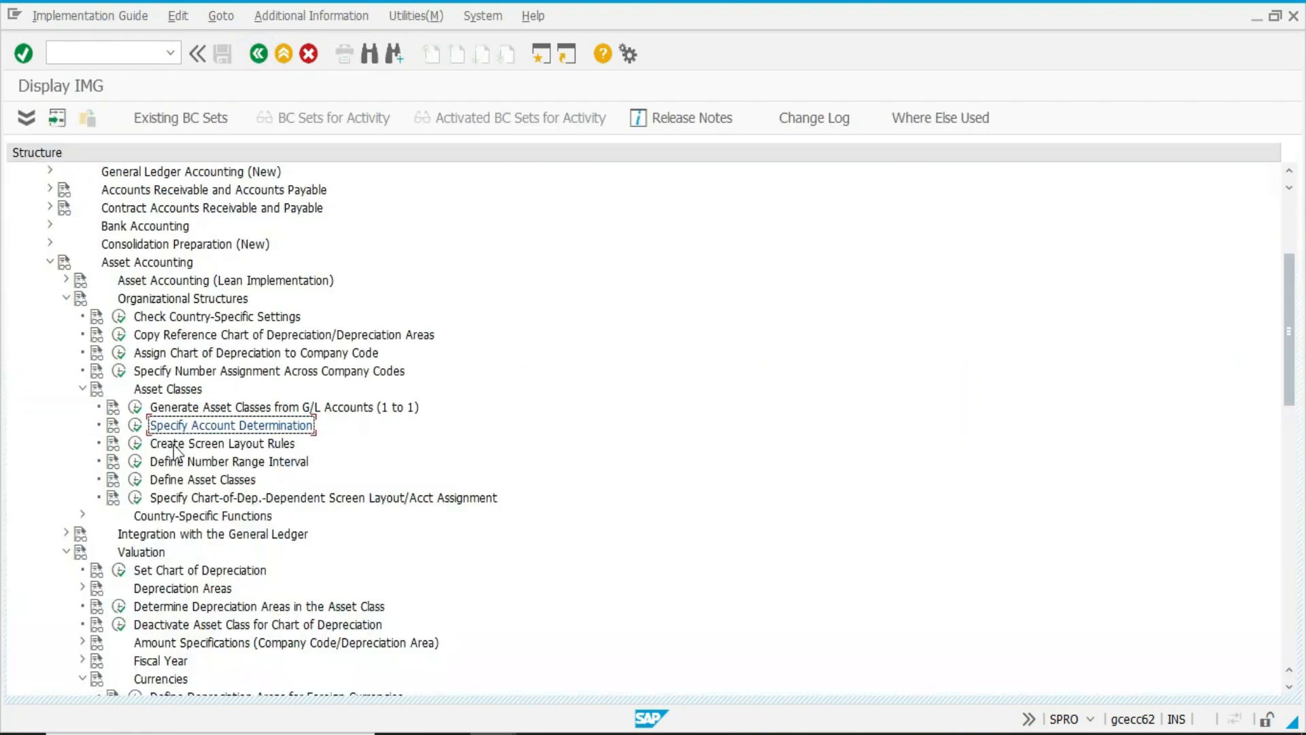
click(140, 483)
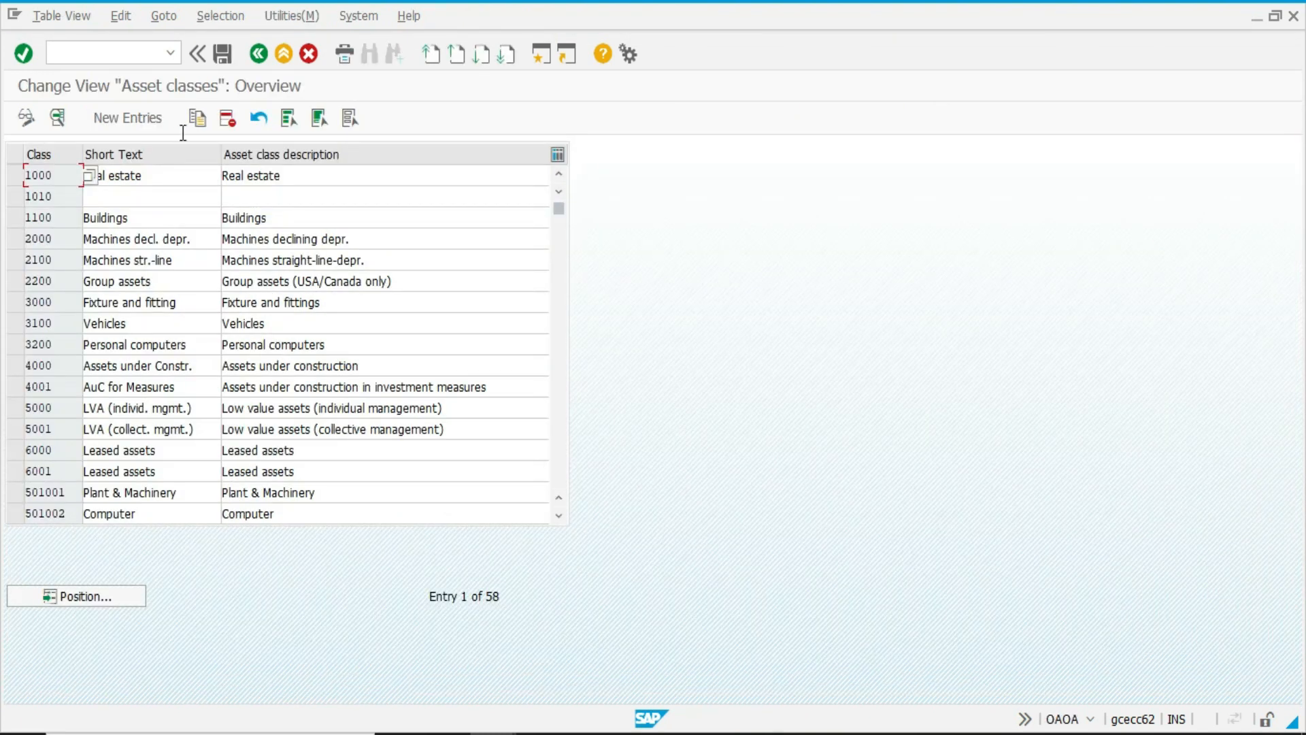
click(113, 119)
text(IN001)
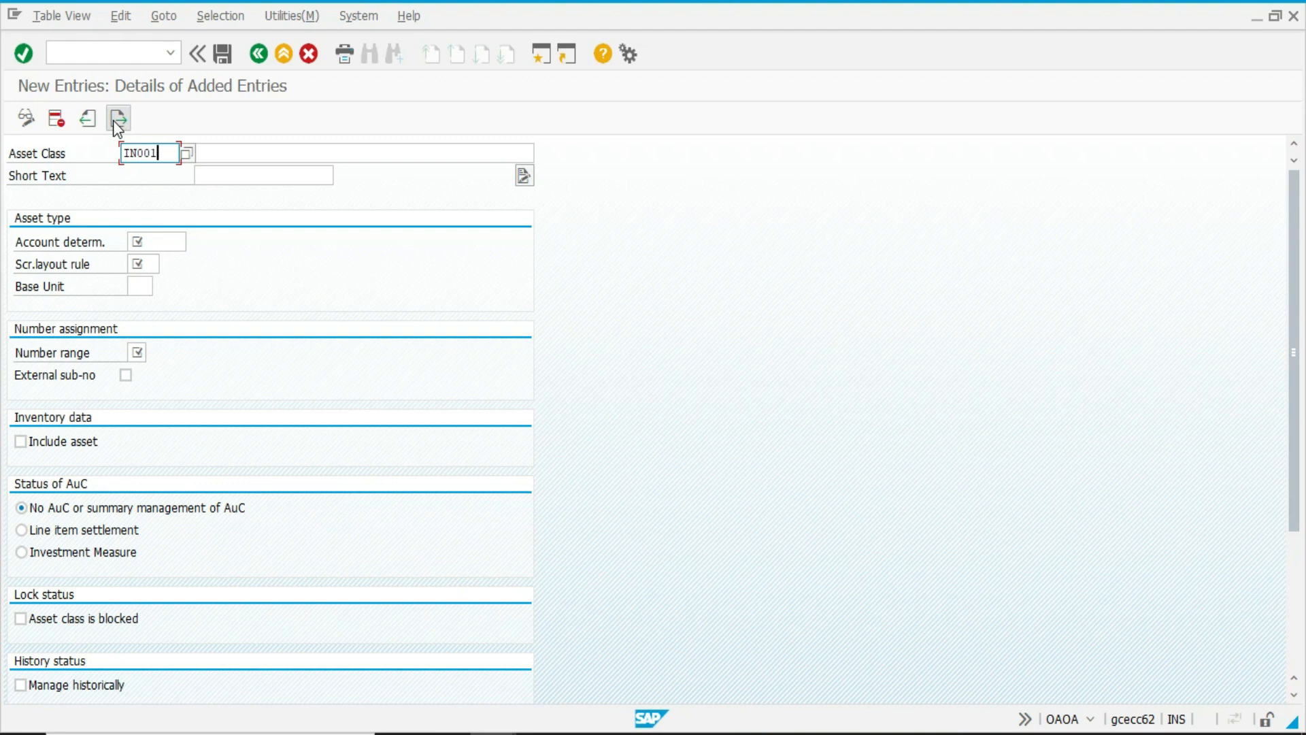
click(113, 120)
click(263, 360)
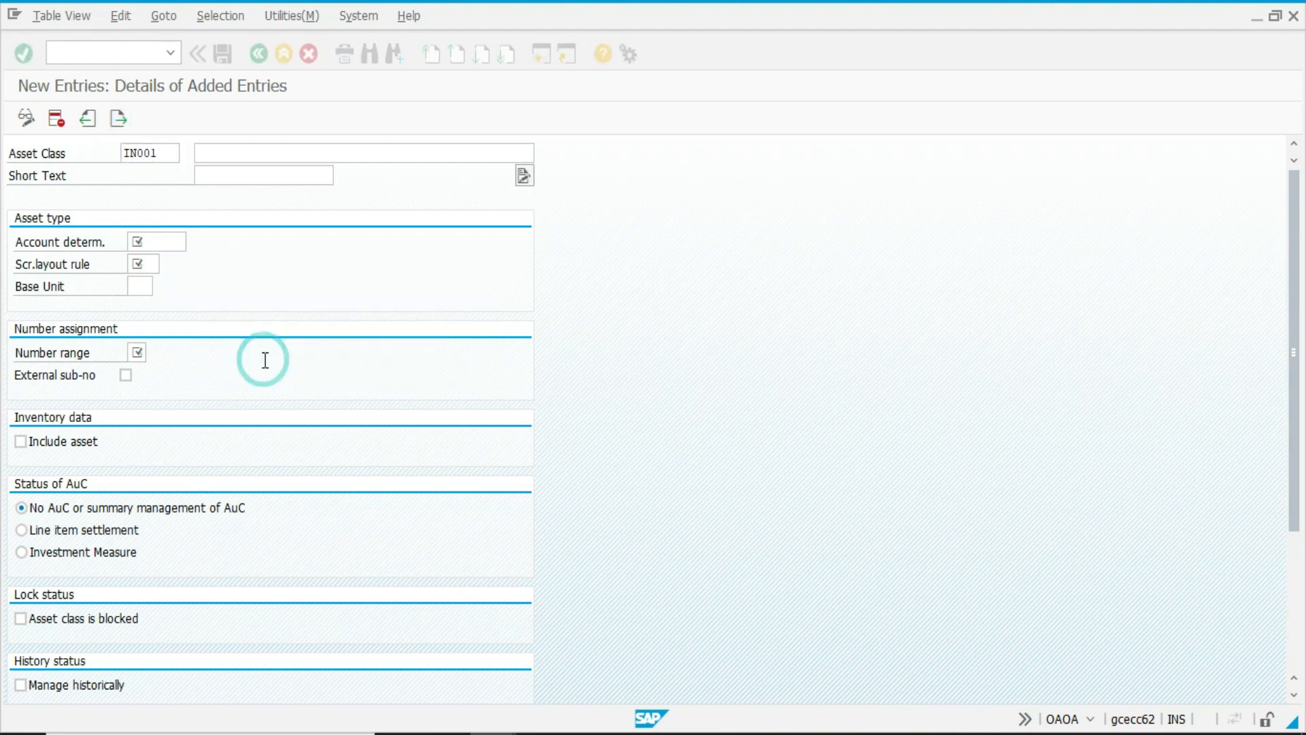
key(F3)
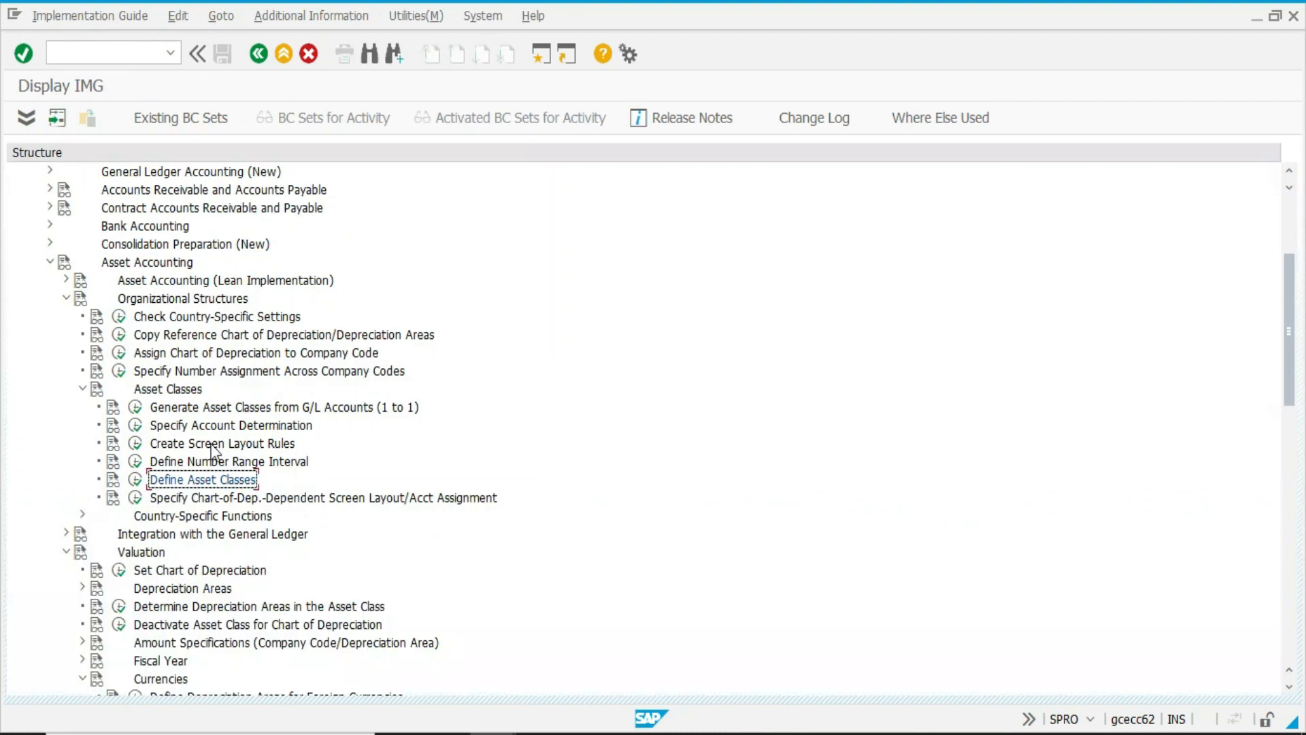
Open the asset number range intervals of company code 1502 for editing and start a new interval with number 01.
click(135, 463)
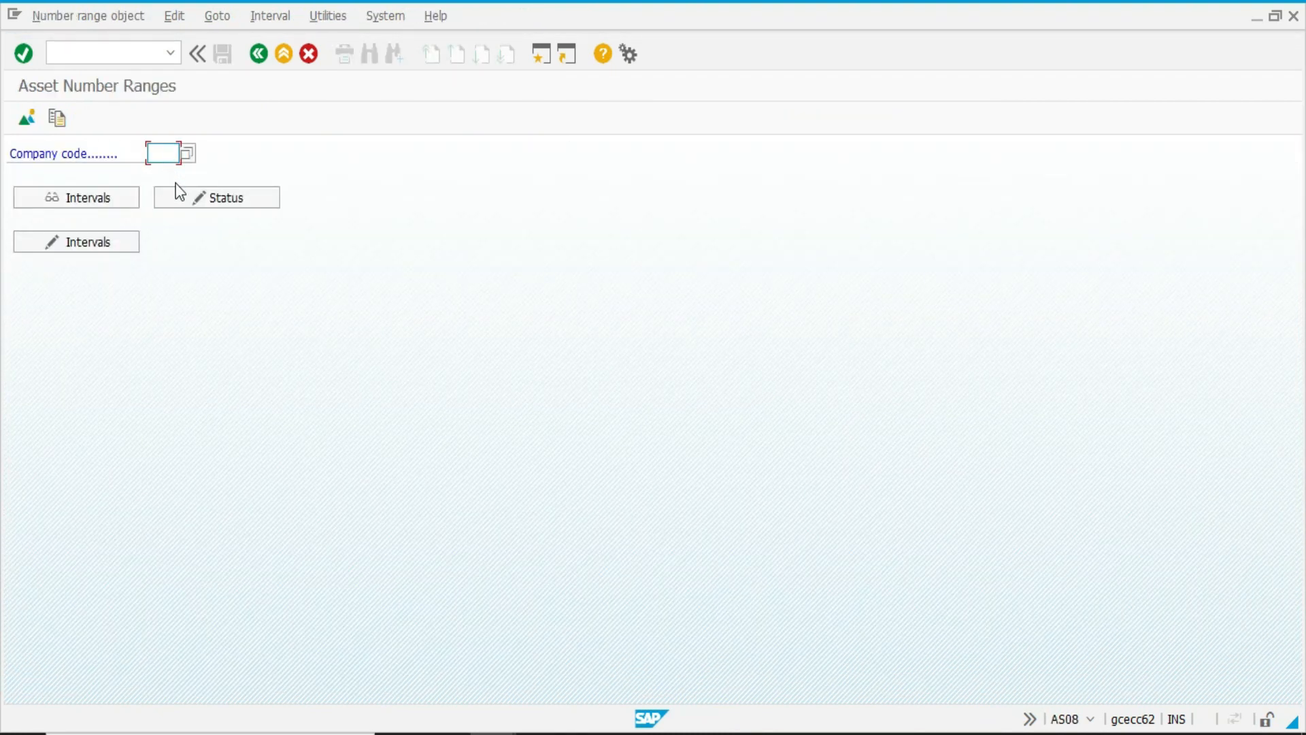
text(1502)
key(Tab)
click(130, 241)
click(68, 115)
text(01)
key(Tab)
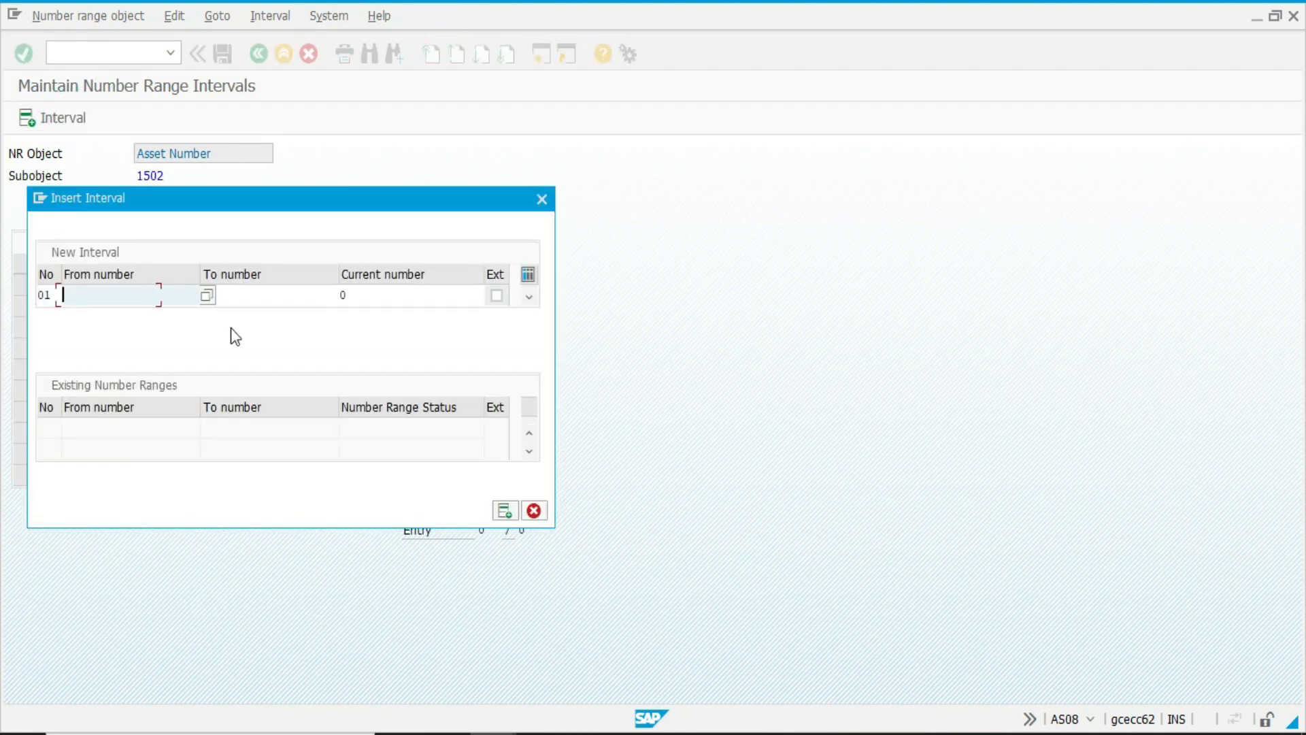
Set interval 01 to run from 1000000 to 1999999 and insert it.
text(1000000)
key(shift+Home)
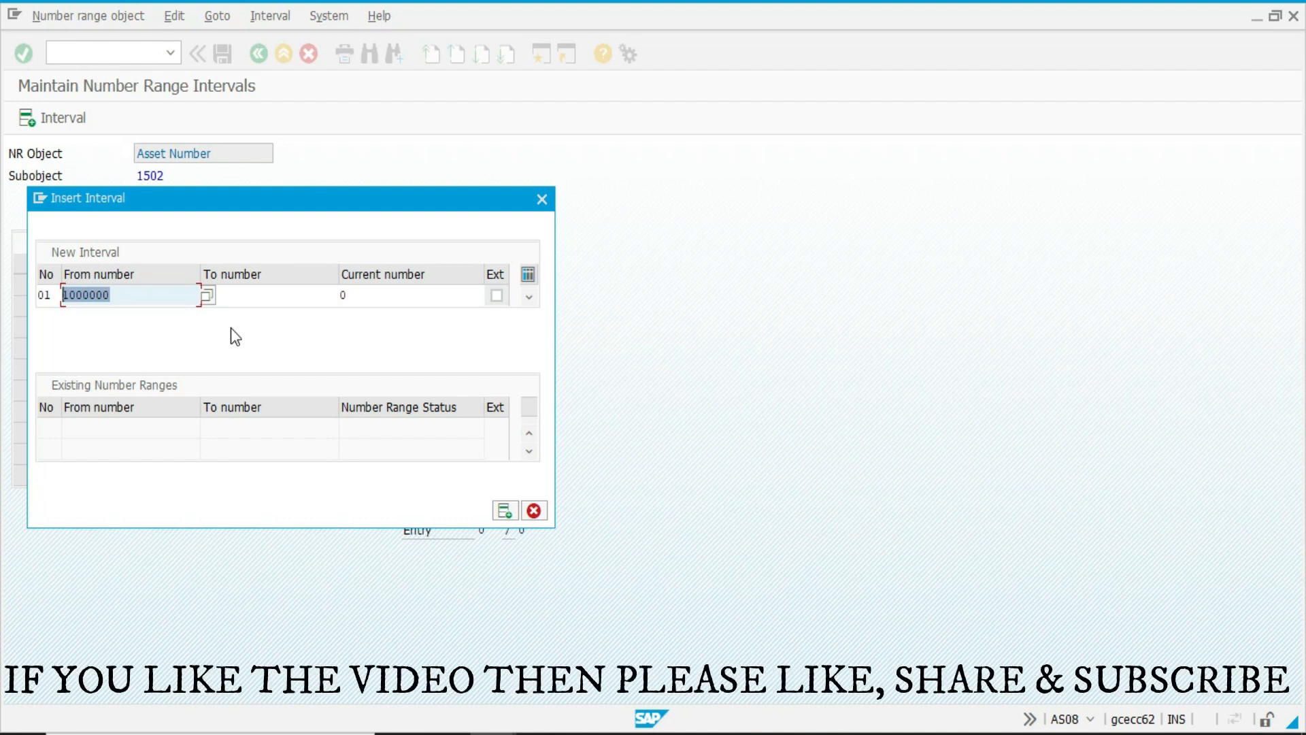
text(1000000)
key(Tab)
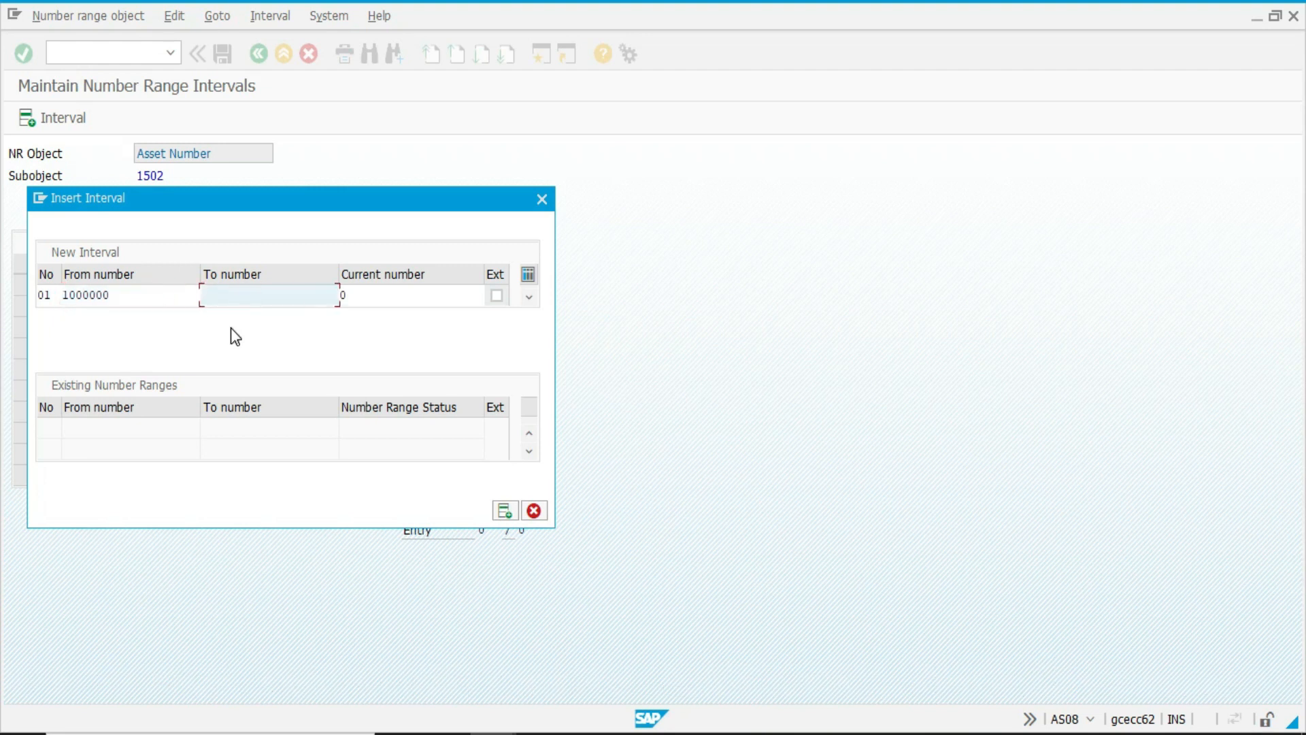
text(2)
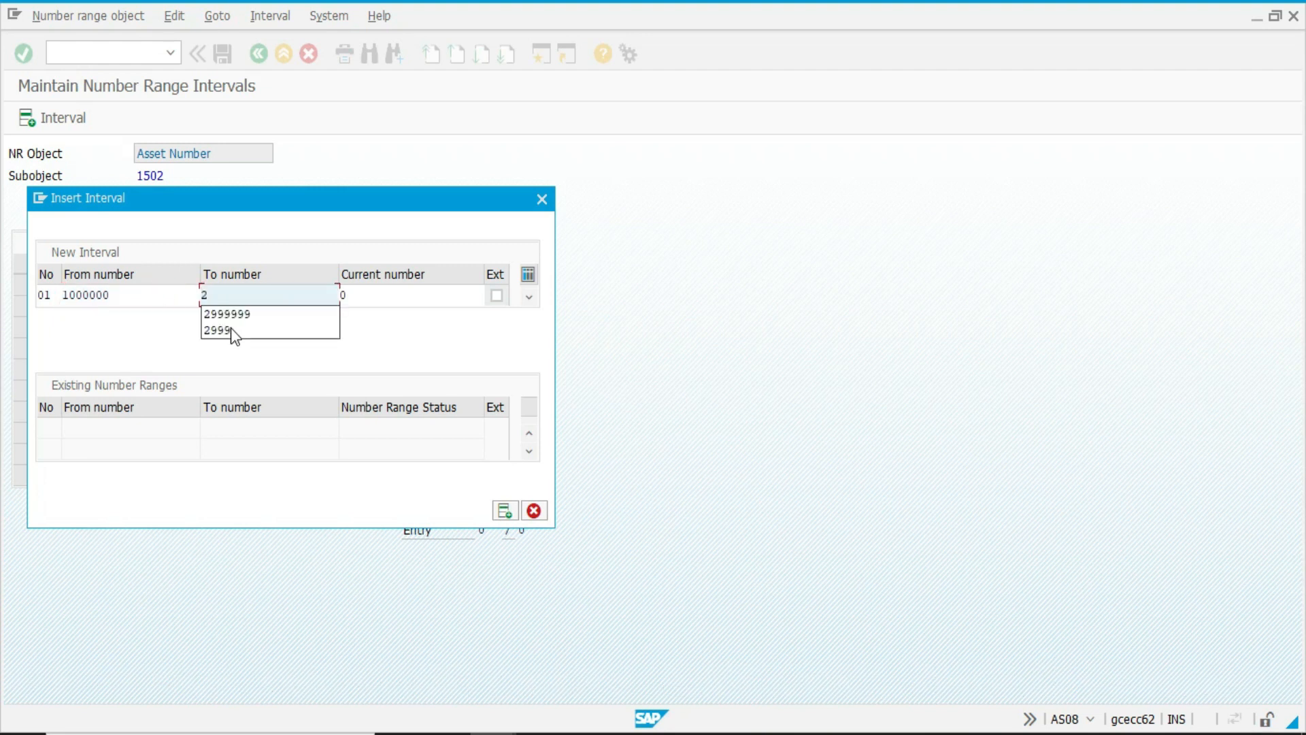
key(BackSpace)
text(199)
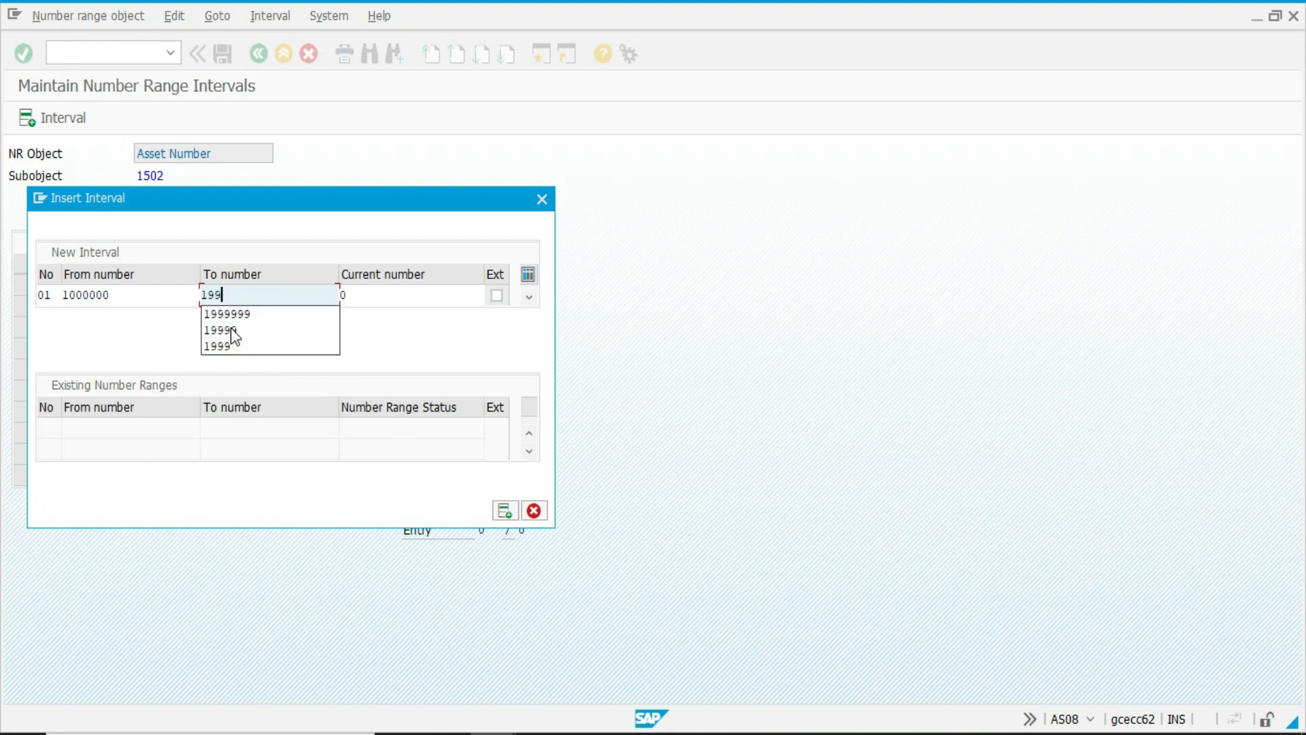
text(9999)
key(Return)
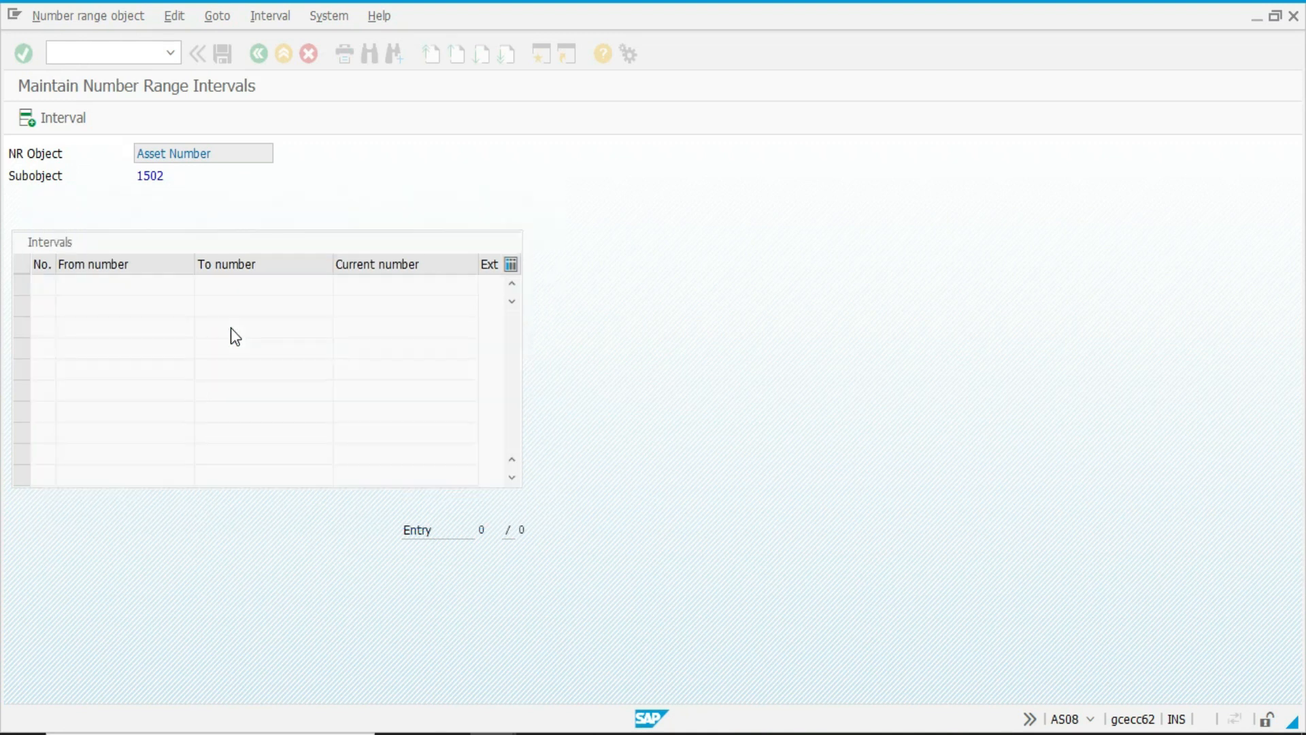
Save the number range interval for company code 1502, acknowledge the transport notice and return to the guide.
key(ctrl+s)
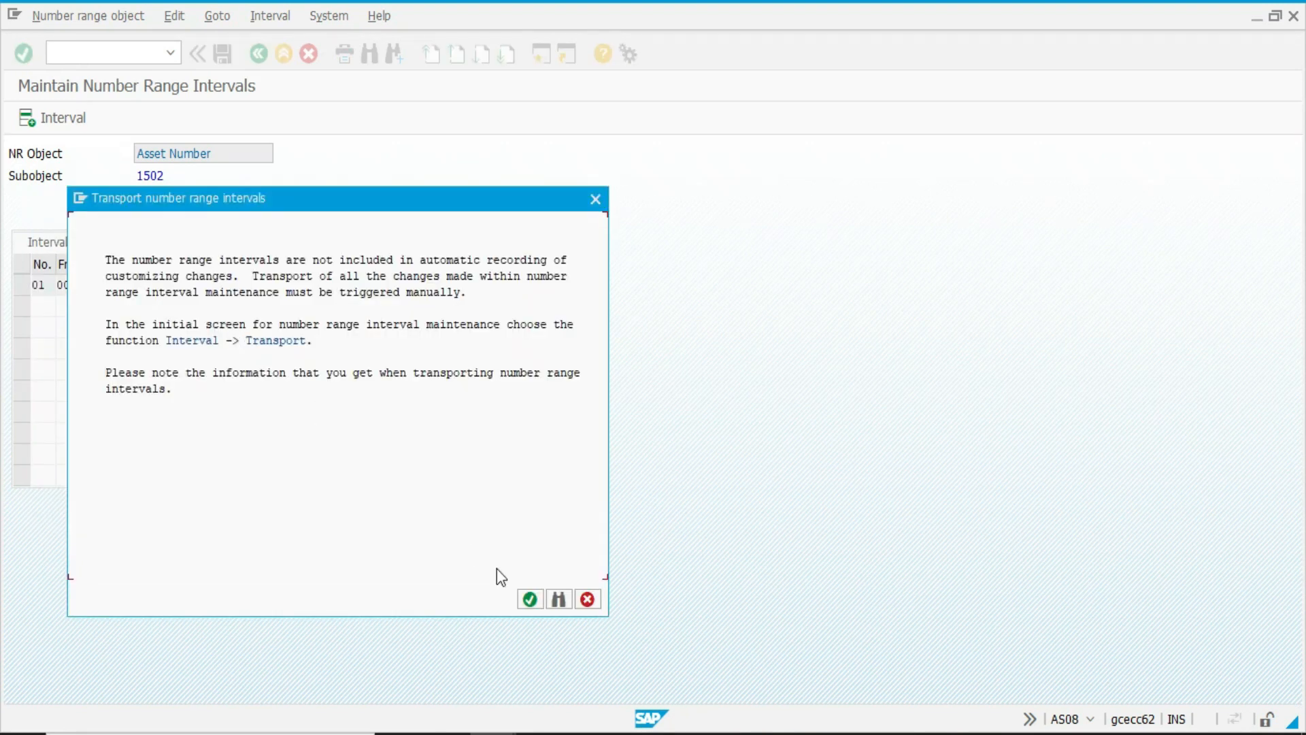
key(ctrl+s)
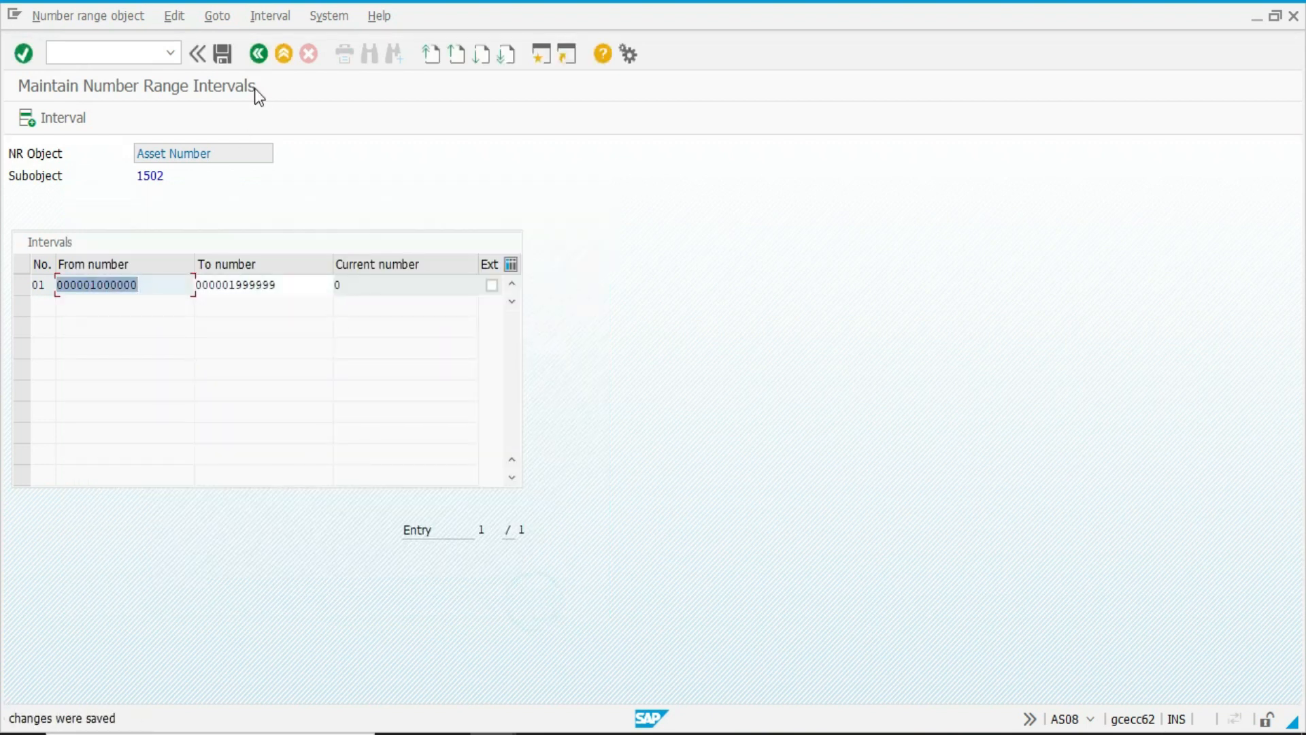
click(259, 54)
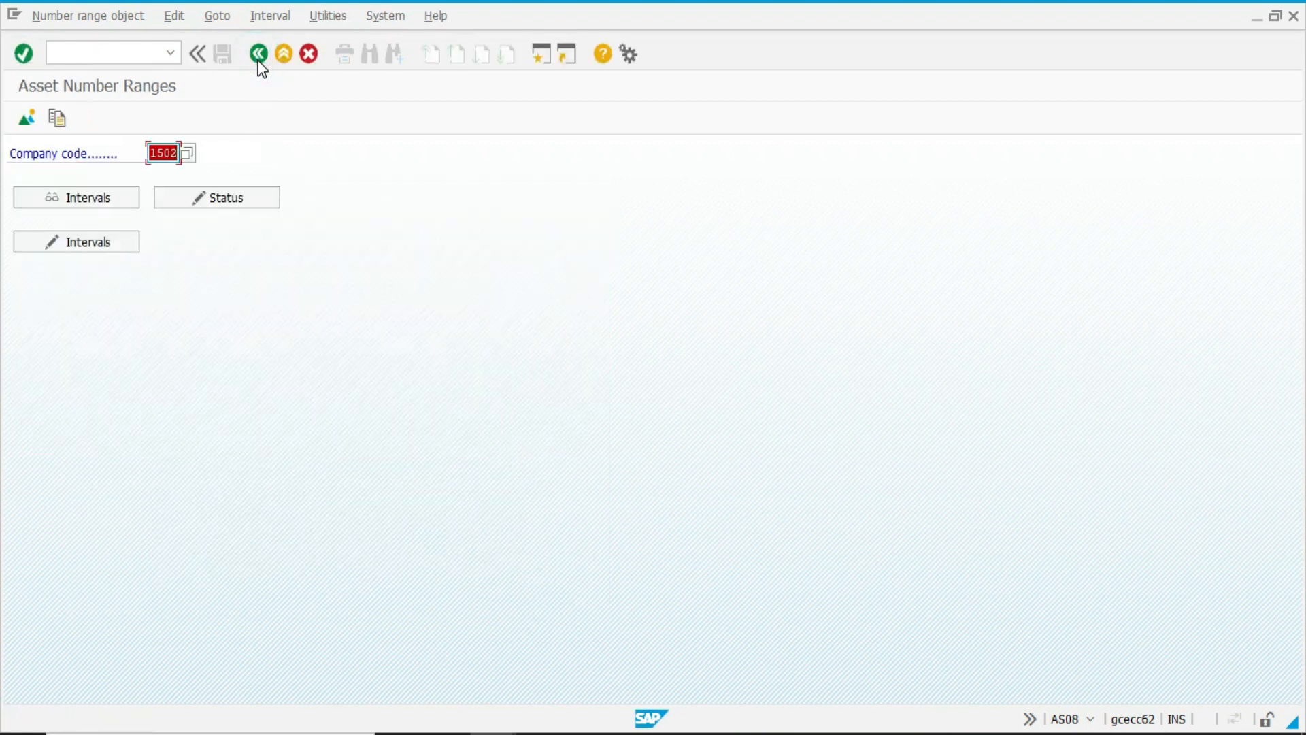
click(258, 53)
In Define Asset Classes, create a new asset class IN001 with the description Vehicle and short text VEHICLE.
click(136, 480)
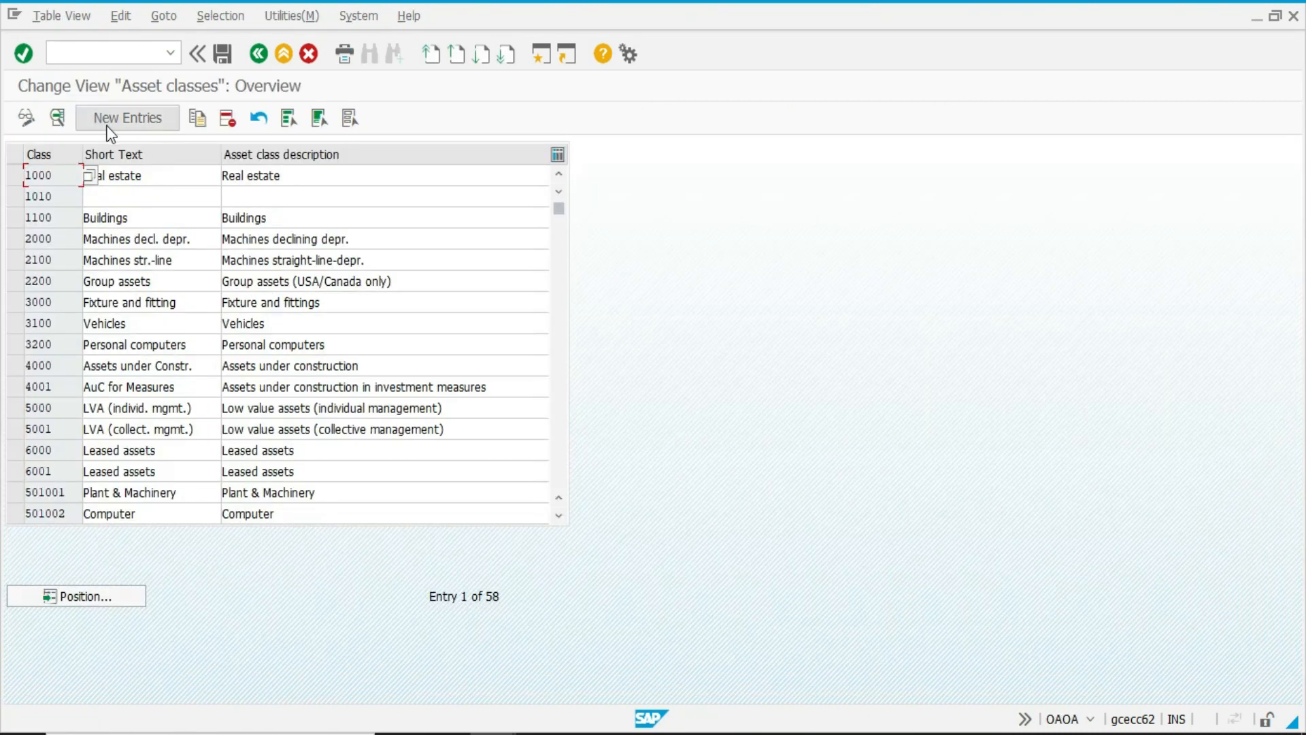
click(127, 118)
text(IN01)
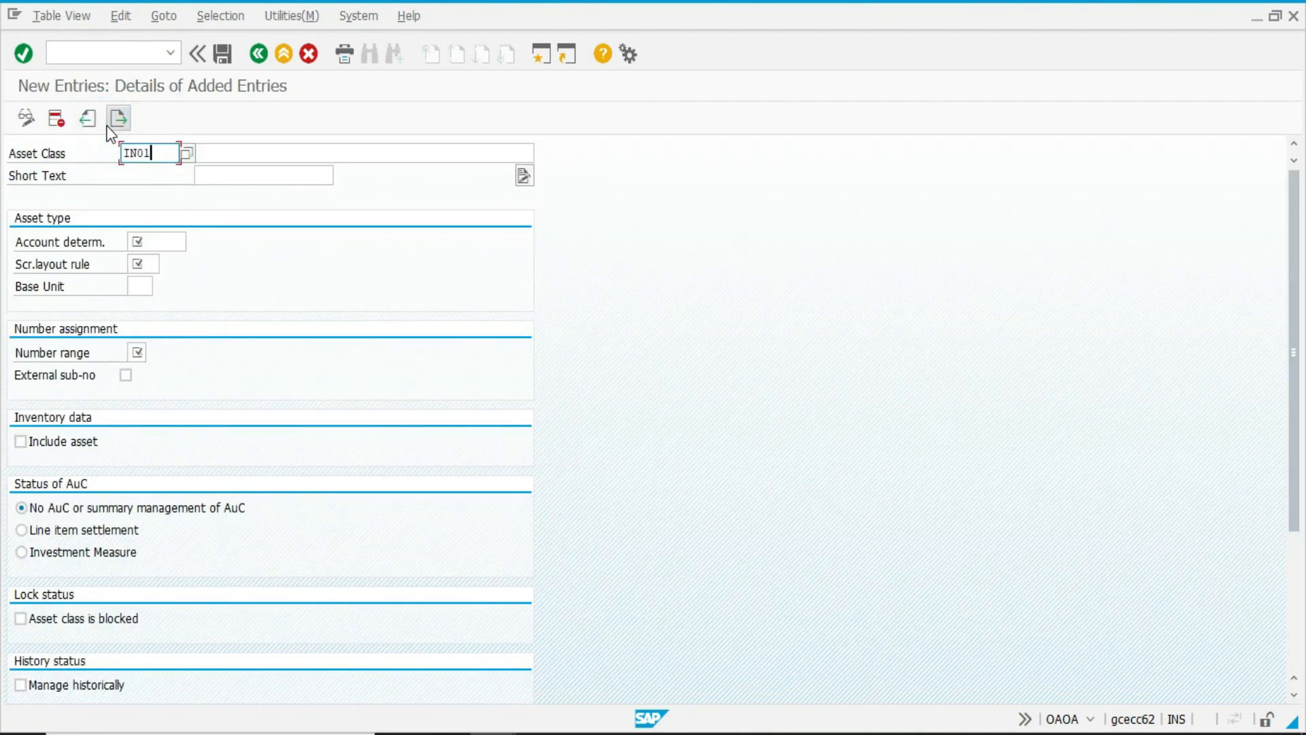
key(Tab)
text(E)
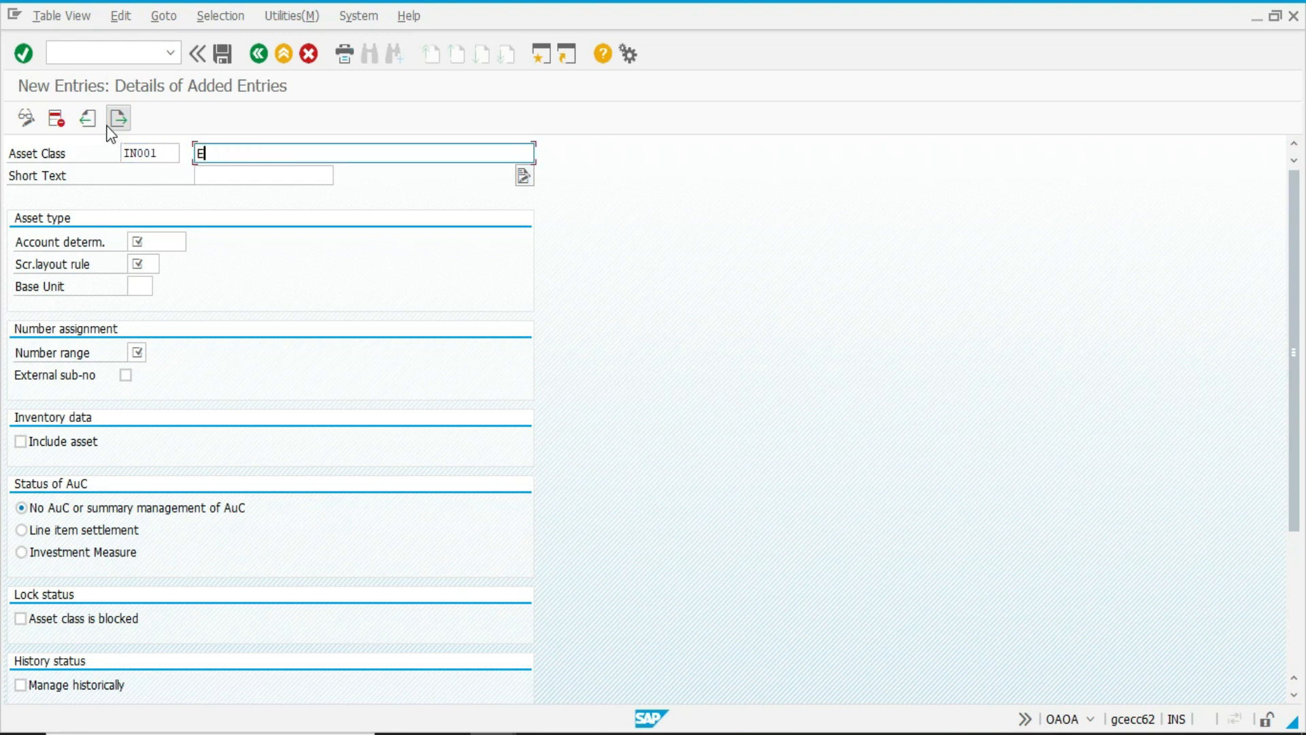
key(BackSpace)
text(VEHI)
key(Down)
key(Tab)
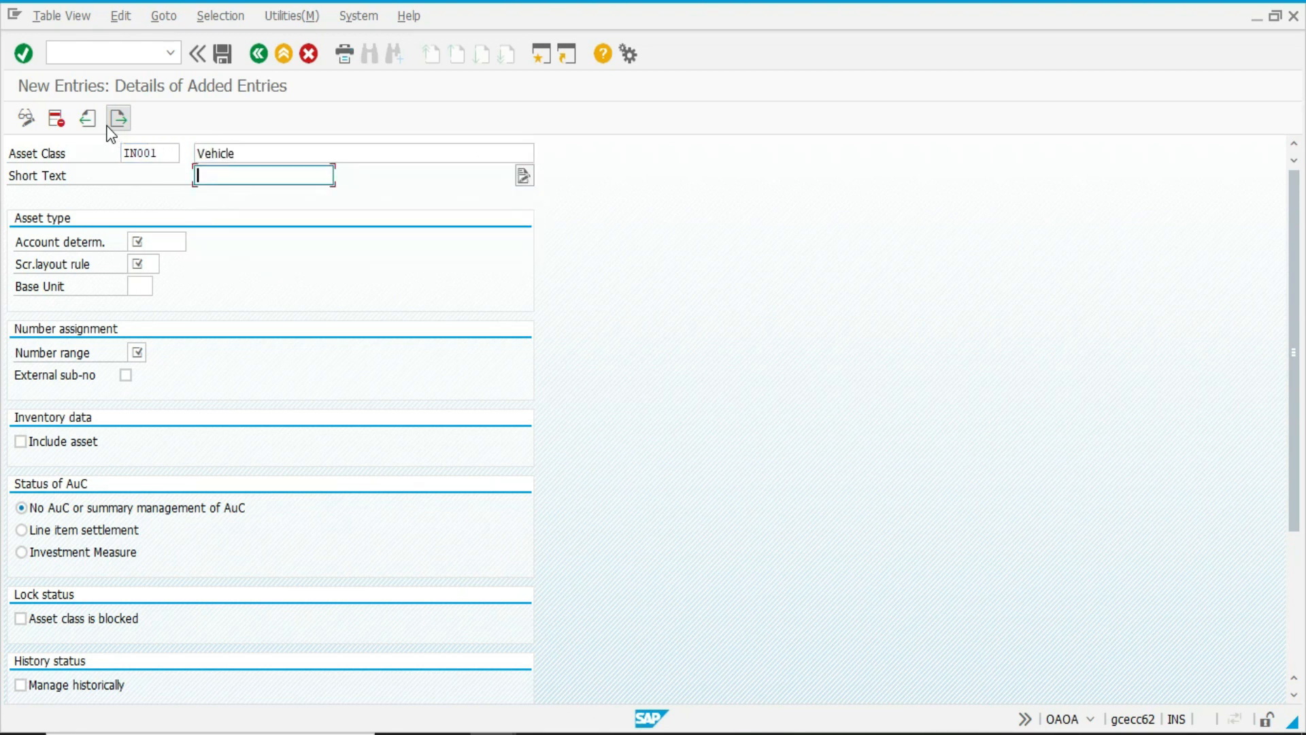
text(VEHICLE)
key(Tab)
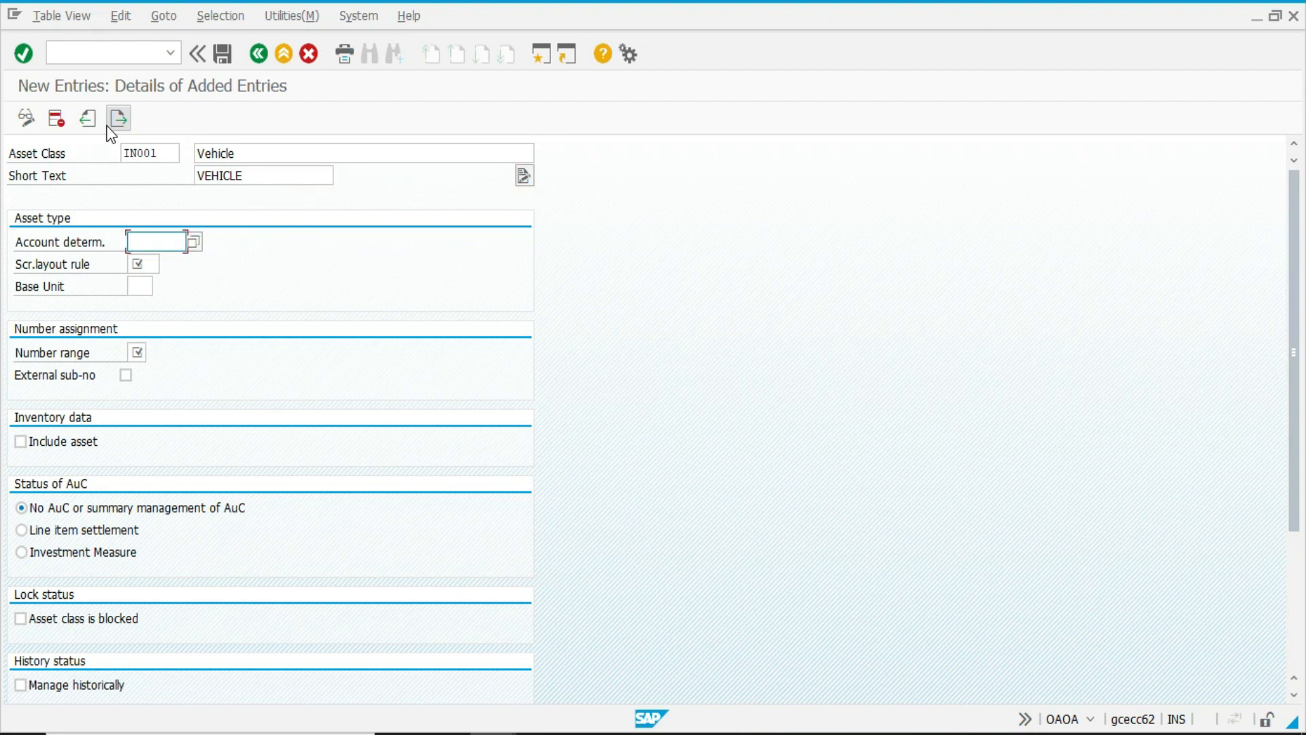
Assign account determination IN001 and screen layout rule 2000 (General machines) to the new asset class.
text(IN001)
key(Tab)
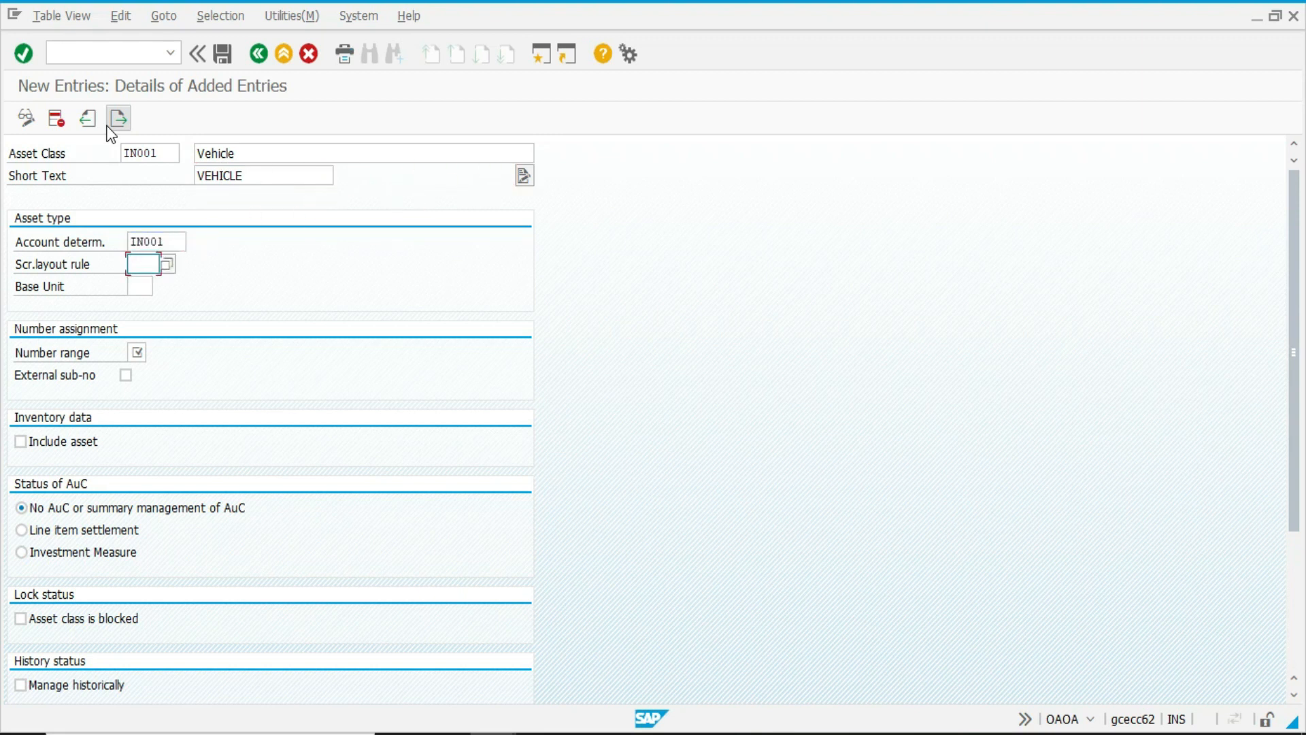
key(F4)
key(Return)
key(BackSpace)
key(F4)
key(Down)
key(Down)
key(Down)
key(Down)
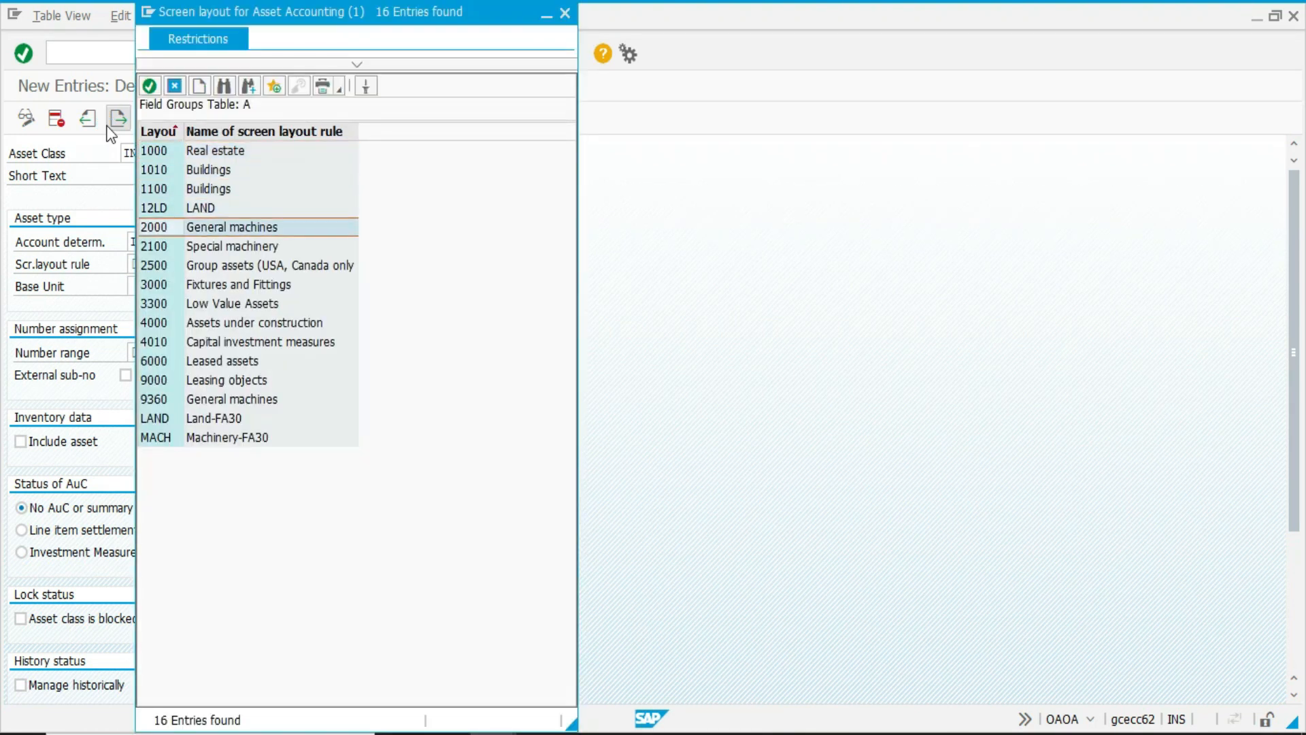
key(Return)
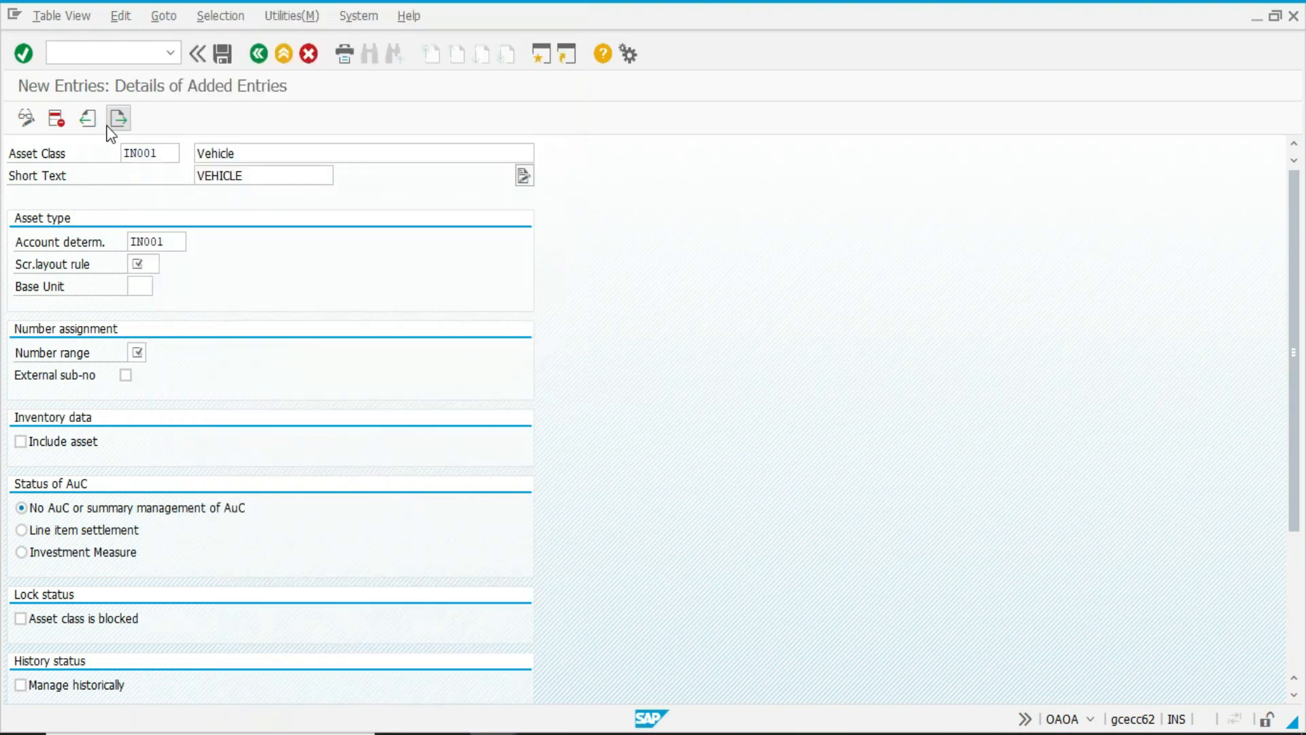
Set the asset class's base unit to EA and its number range to 01.
key(Tab)
text(EA)
key(Tab)
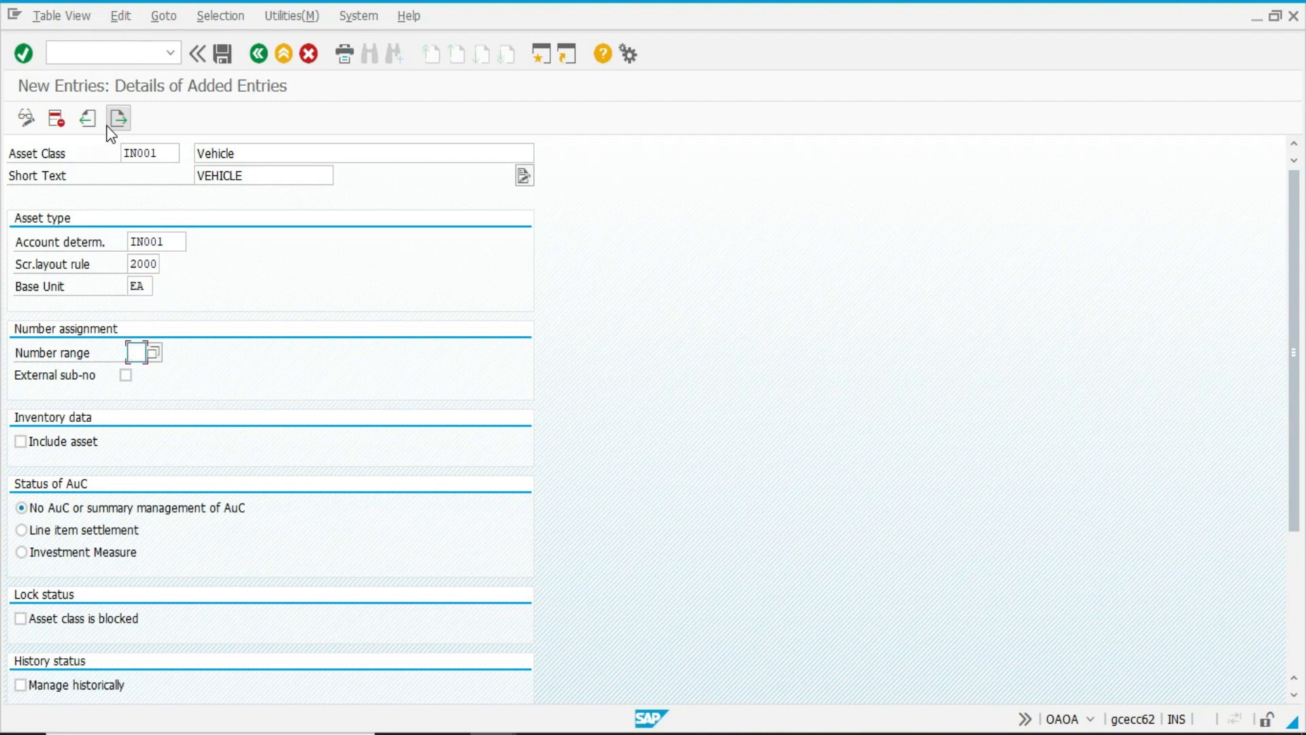
text(01)
key(Tab)
key(Tab)
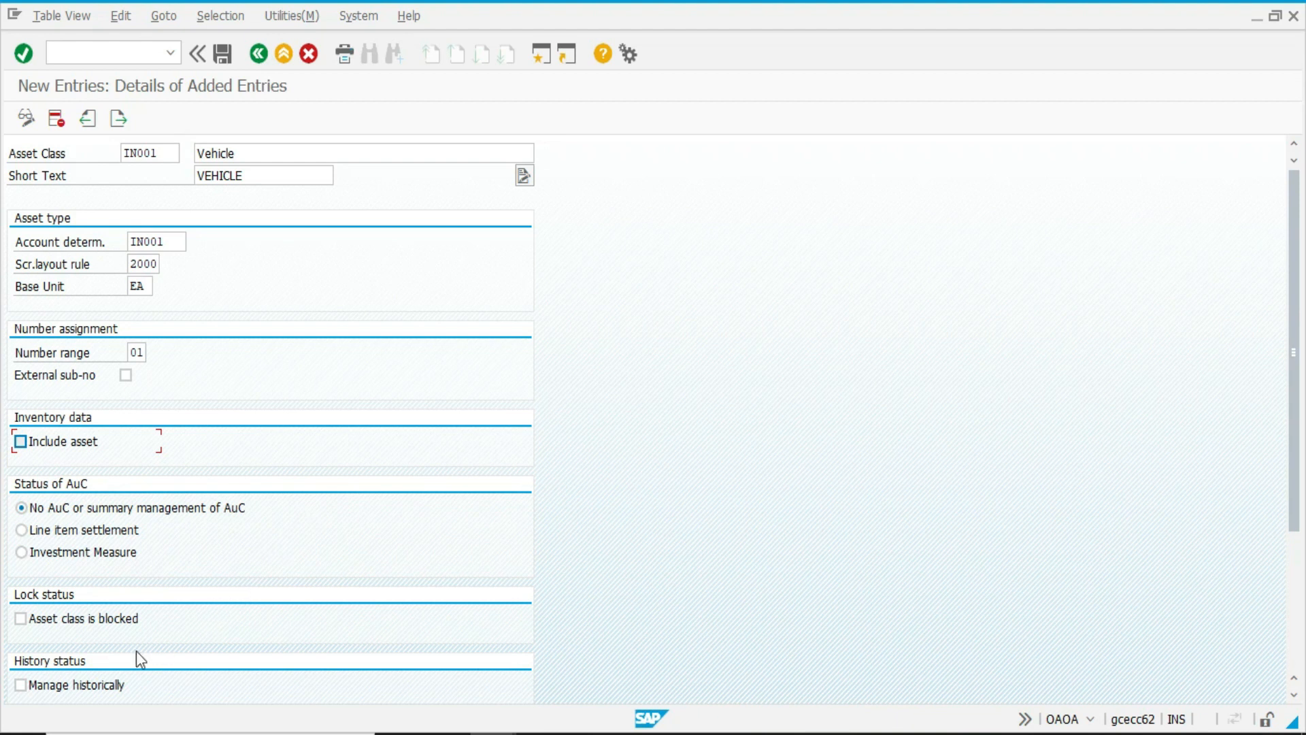
Enable Include asset and Manage historically for the Vehicle asset class, and look over its remaining settings.
click(35, 441)
scroll(159, 587, down, 3)
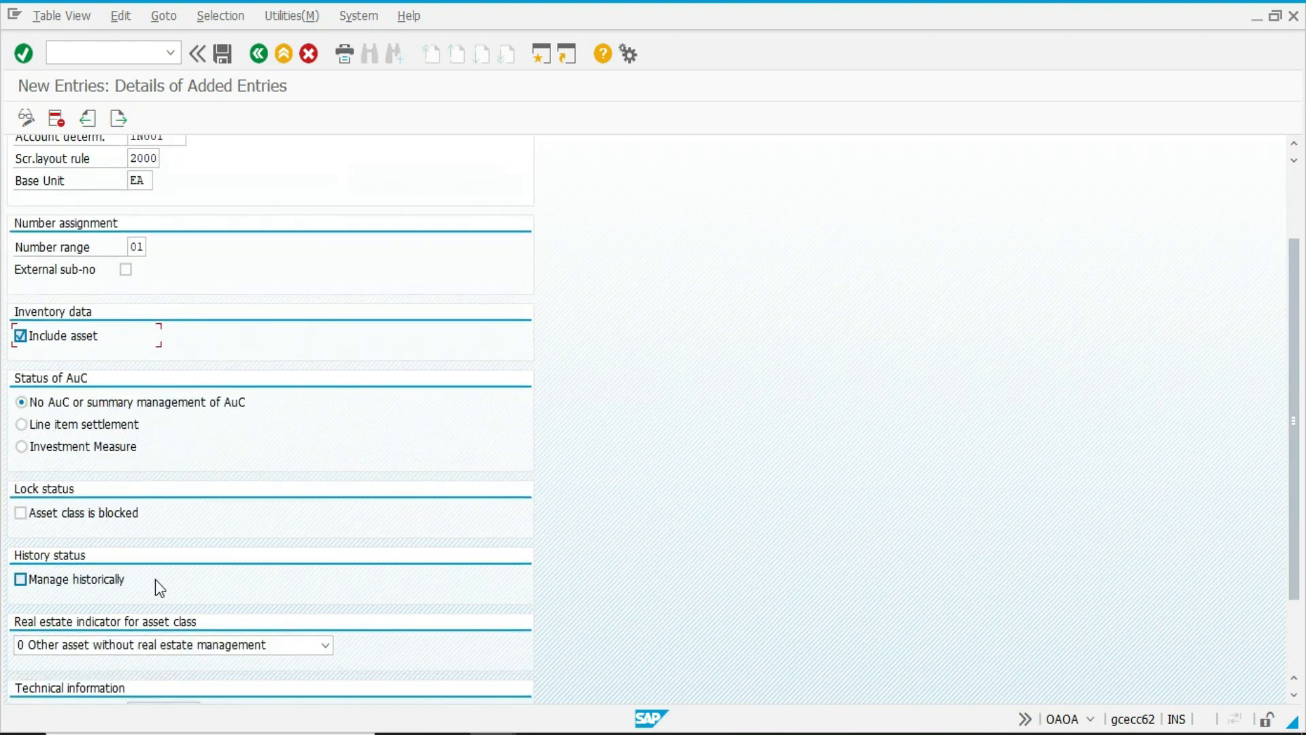
click(107, 585)
scroll(200, 602, down, 3)
scroll(230, 589, up, 6)
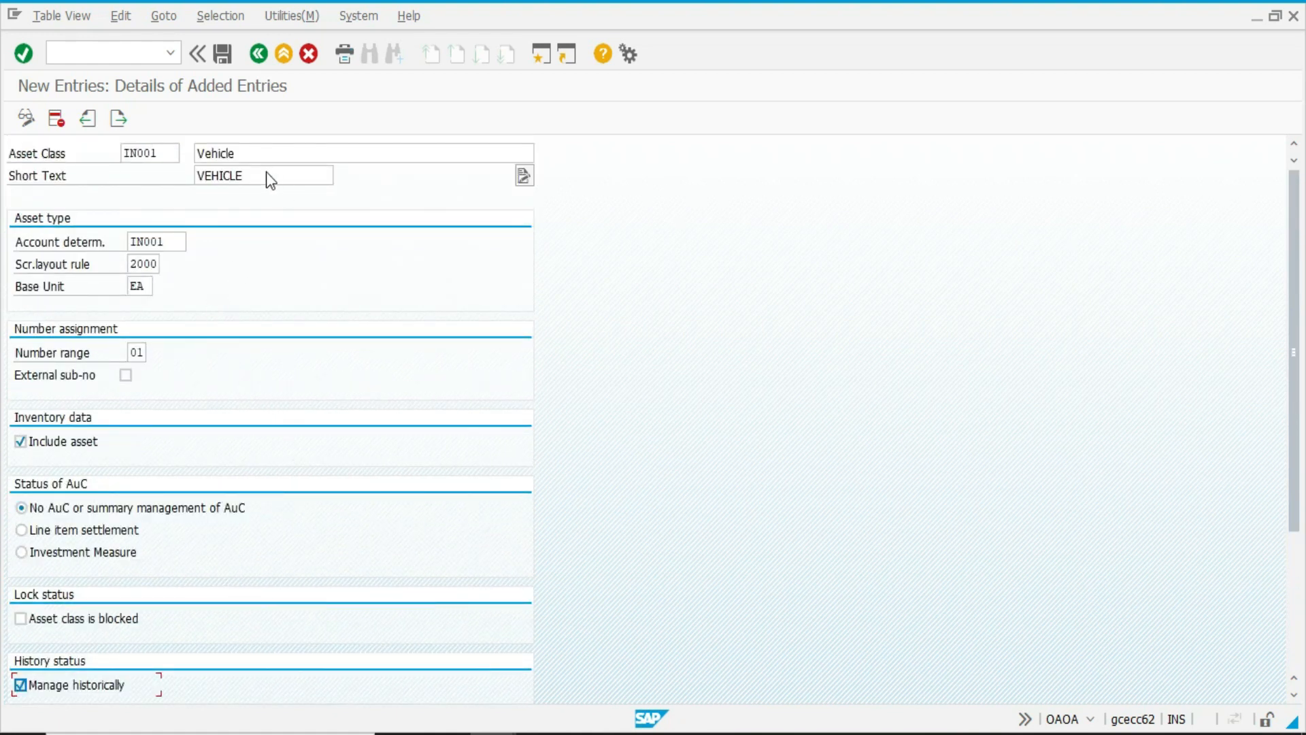
Save asset class IN001 in the customizing request and return to the asset class overview.
key(ctrl+s)
click(235, 332)
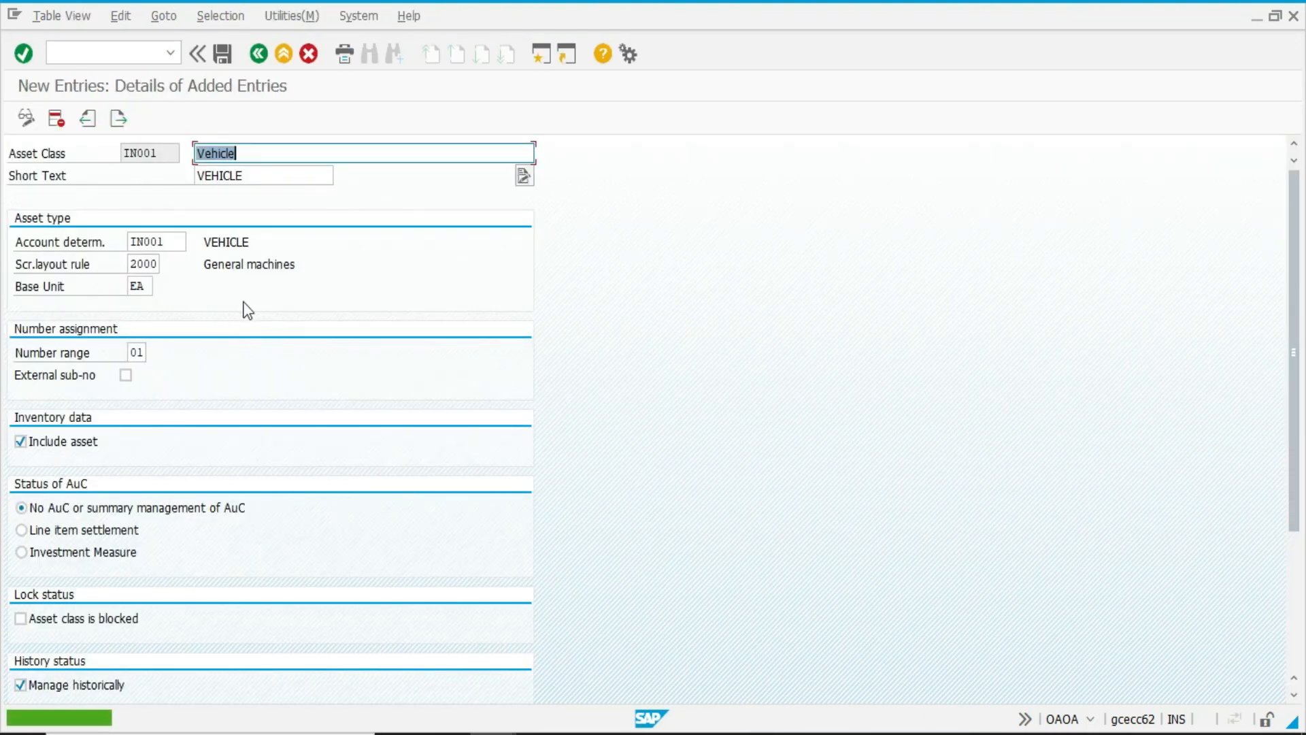
key(F3)
Locate asset class IN001 in the overview and copy it as IN002 with description and short text Computer.
click(105, 597)
text(IN001)
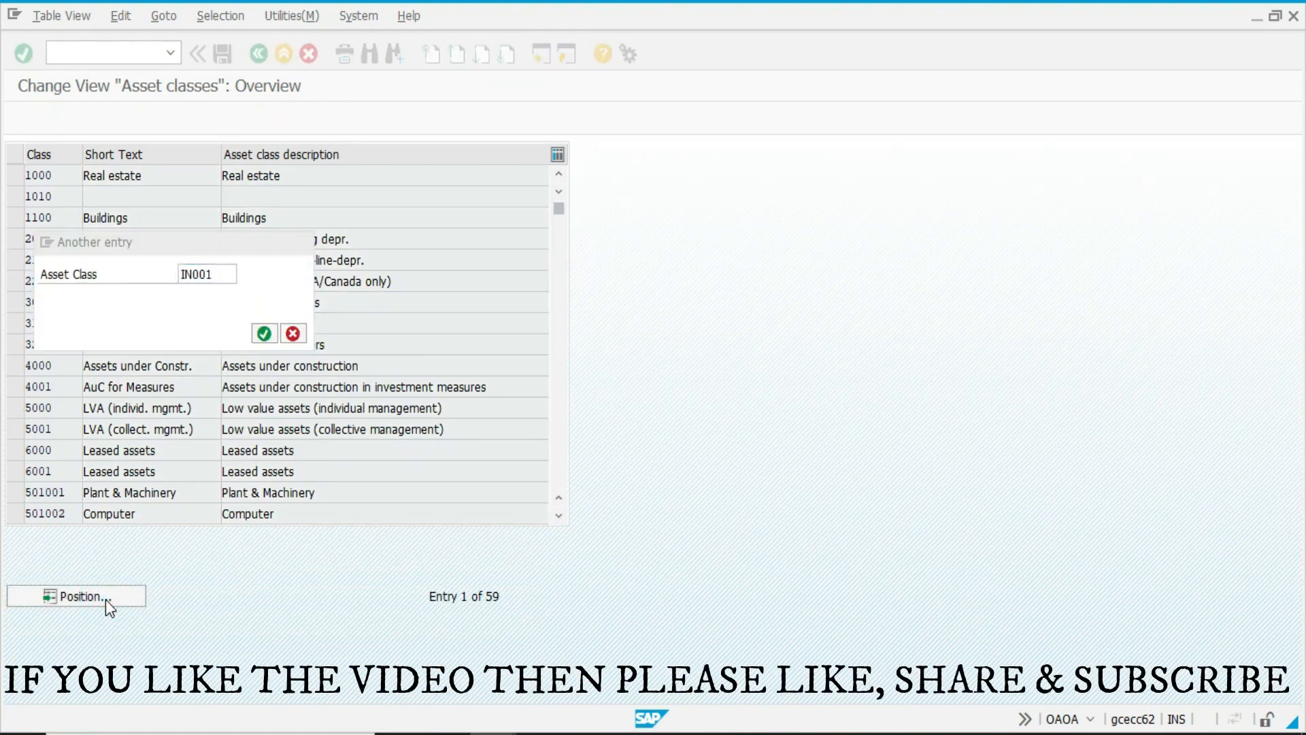
key(Return)
click(14, 175)
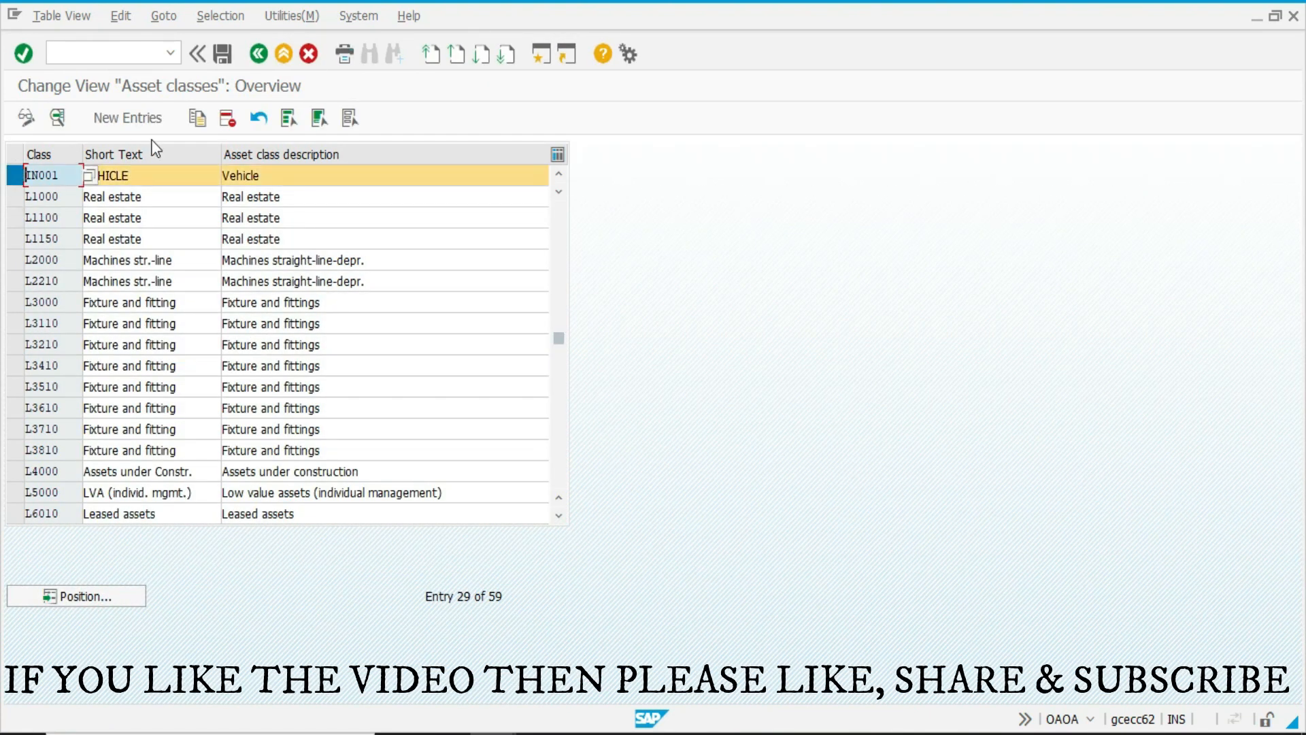
click(194, 120)
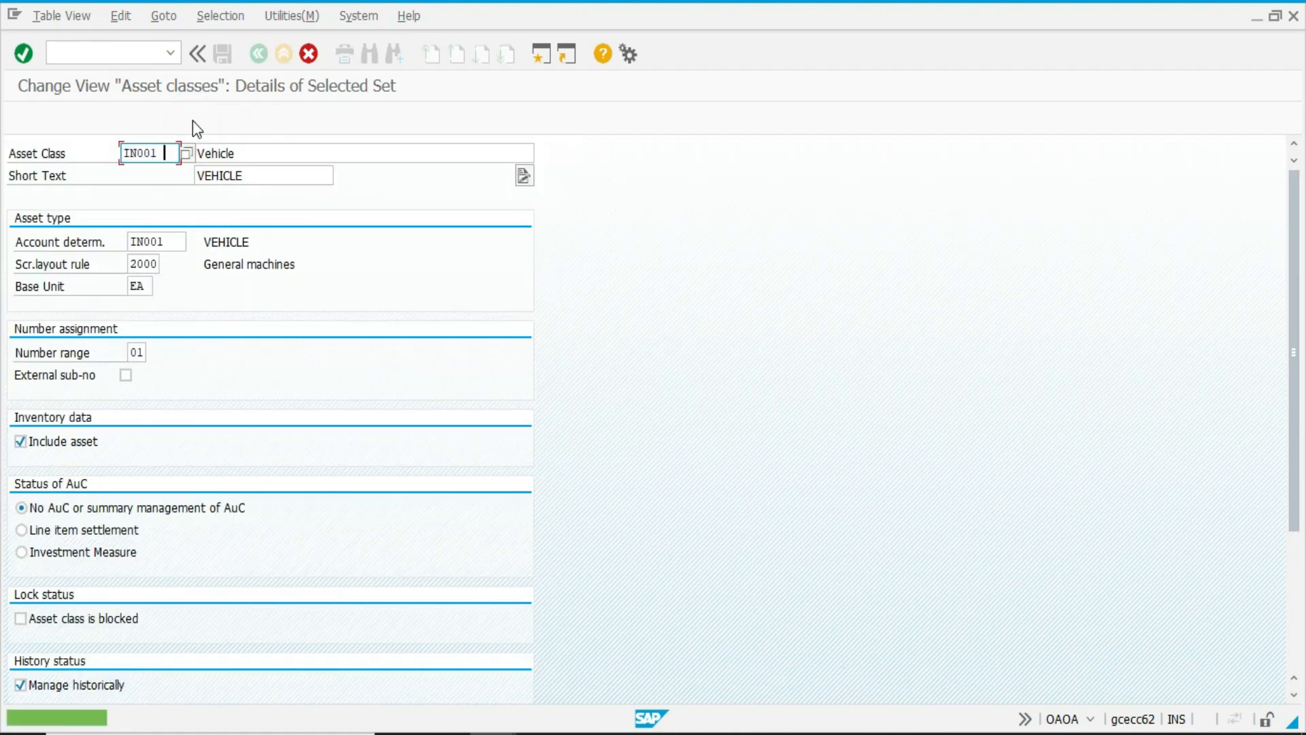
key(BackSpace)
text(2)
key(Tab)
text(COM)
key(Down)
key(Tab)
text(COM)
key(Down)
Set the account determination of the copied Computer class to IN002 and complete the copy.
key(Tab)
key(Tab)
key(End)
key(BackSpace)
text(2)
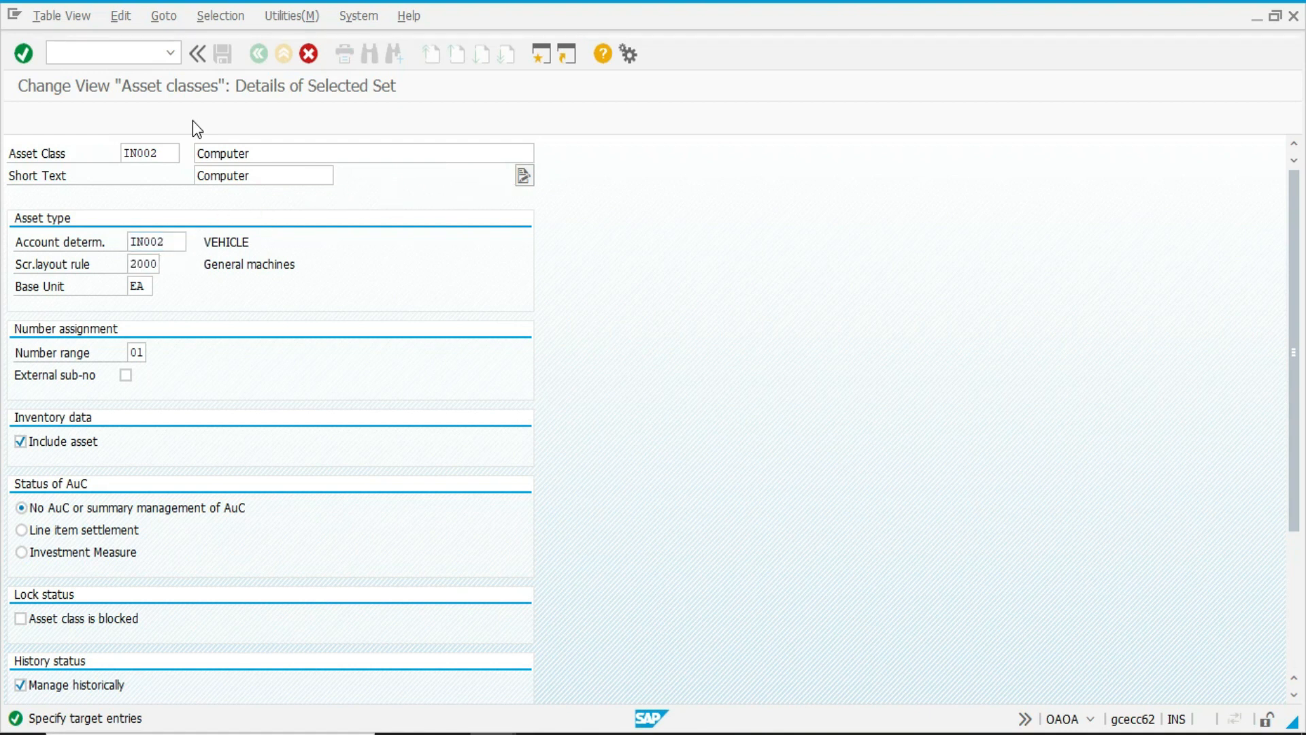
key(Return)
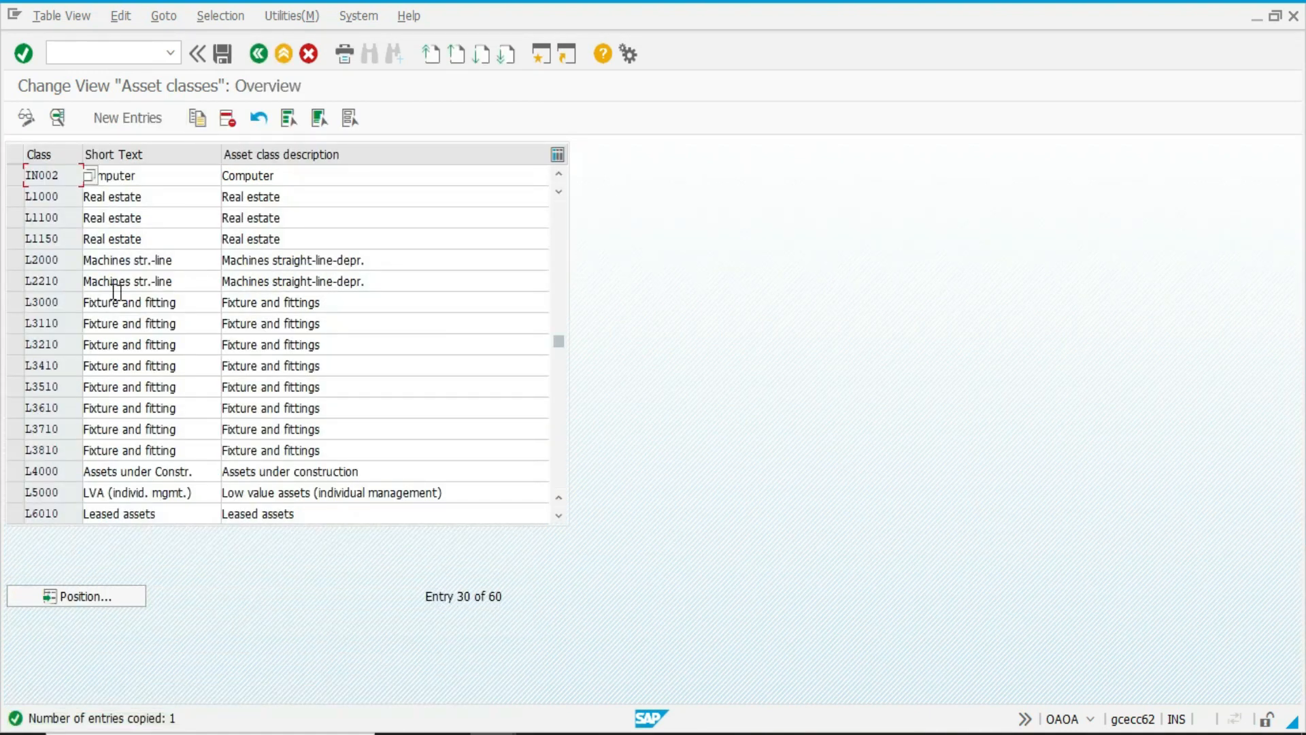
Review the detail settings of the Computer asset class IN002 and return to the asset class overview.
double_click(19, 178)
scroll(262, 533, down, 3)
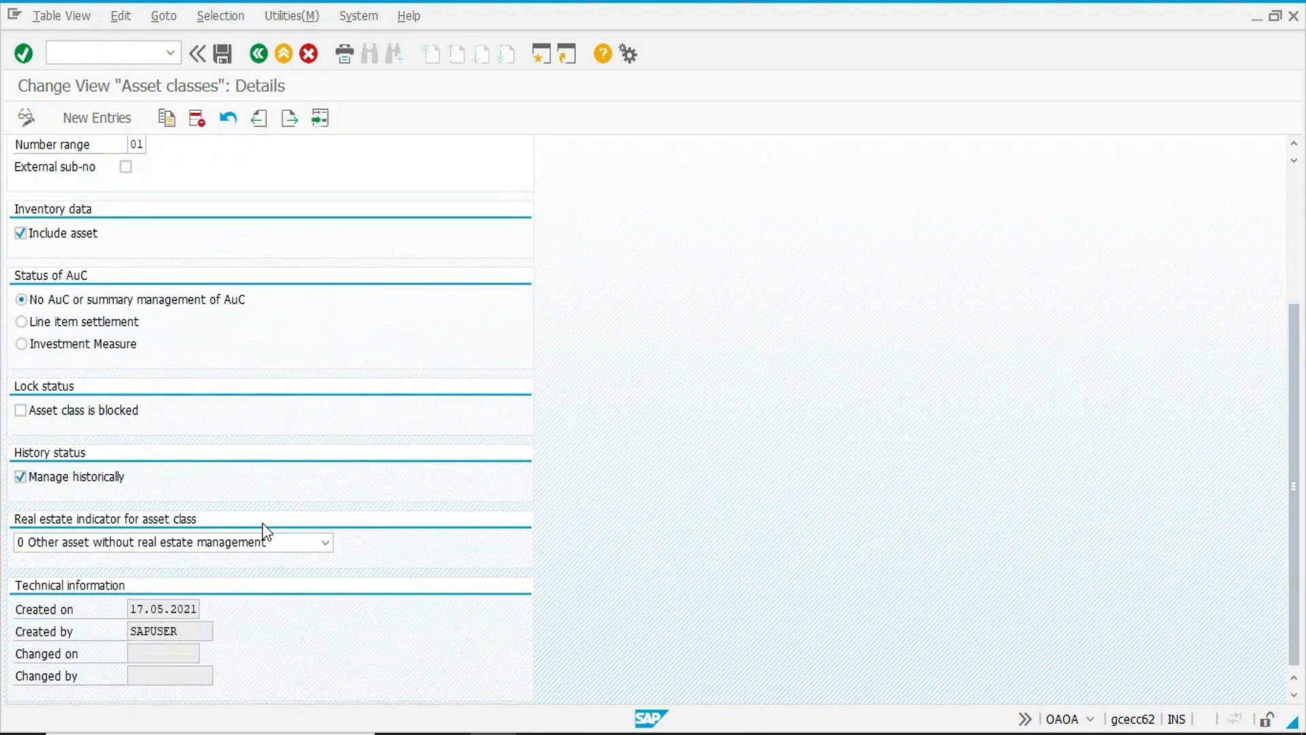
scroll(262, 537, up, 3)
key(F3)
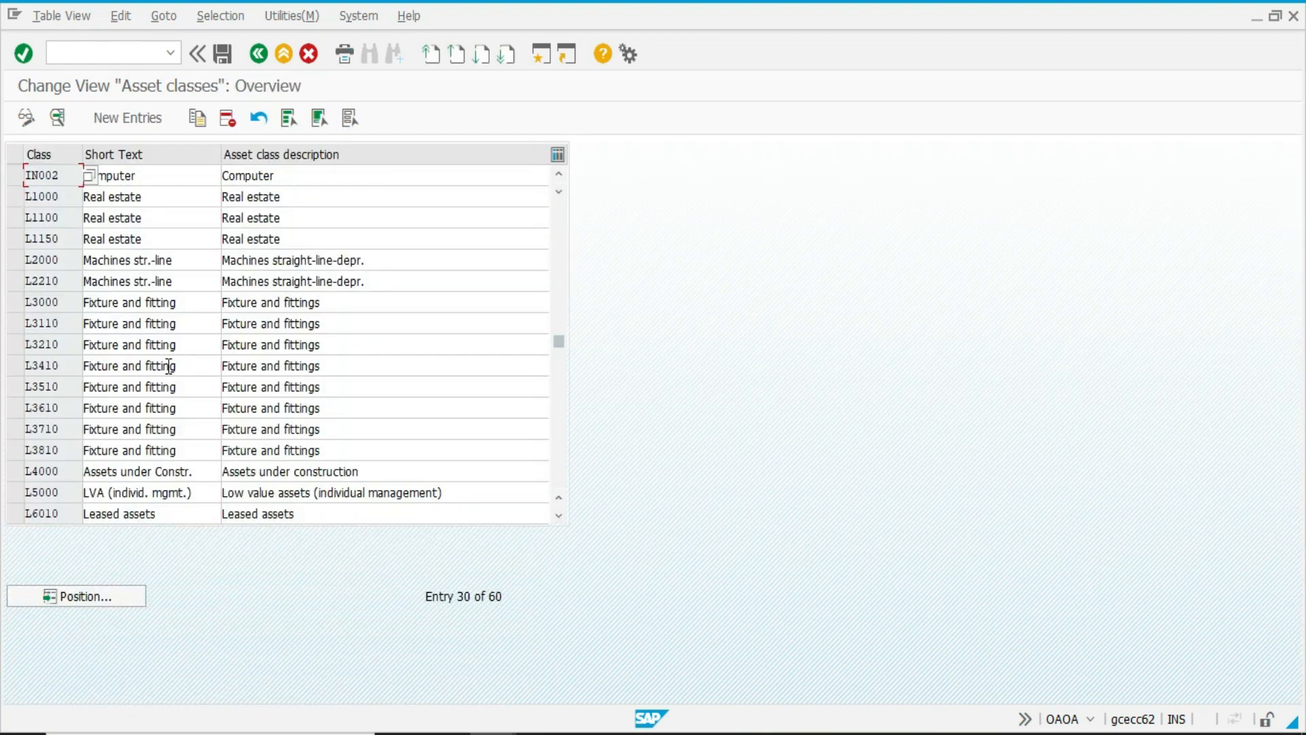
Copy asset class IN002 as IN003 with the description MACHINERY.
click(16, 178)
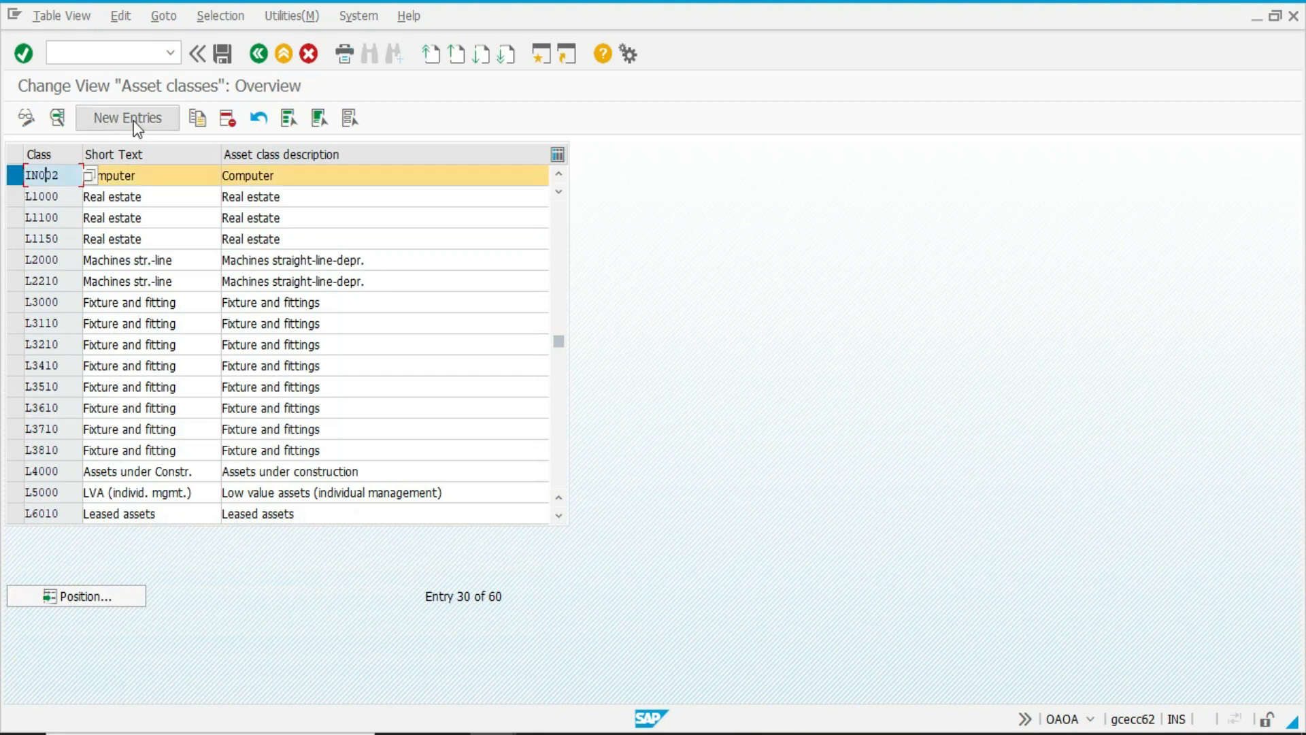
click(198, 117)
text(IN003)
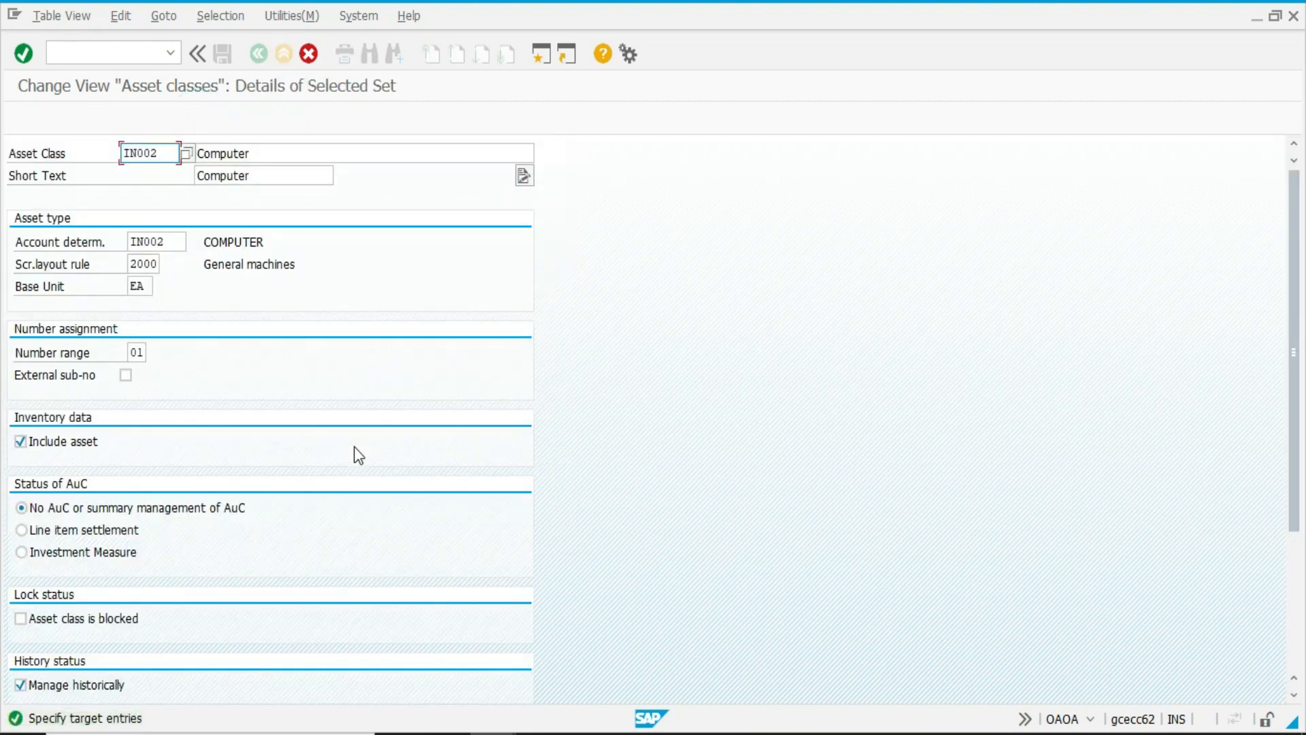
key(Tab)
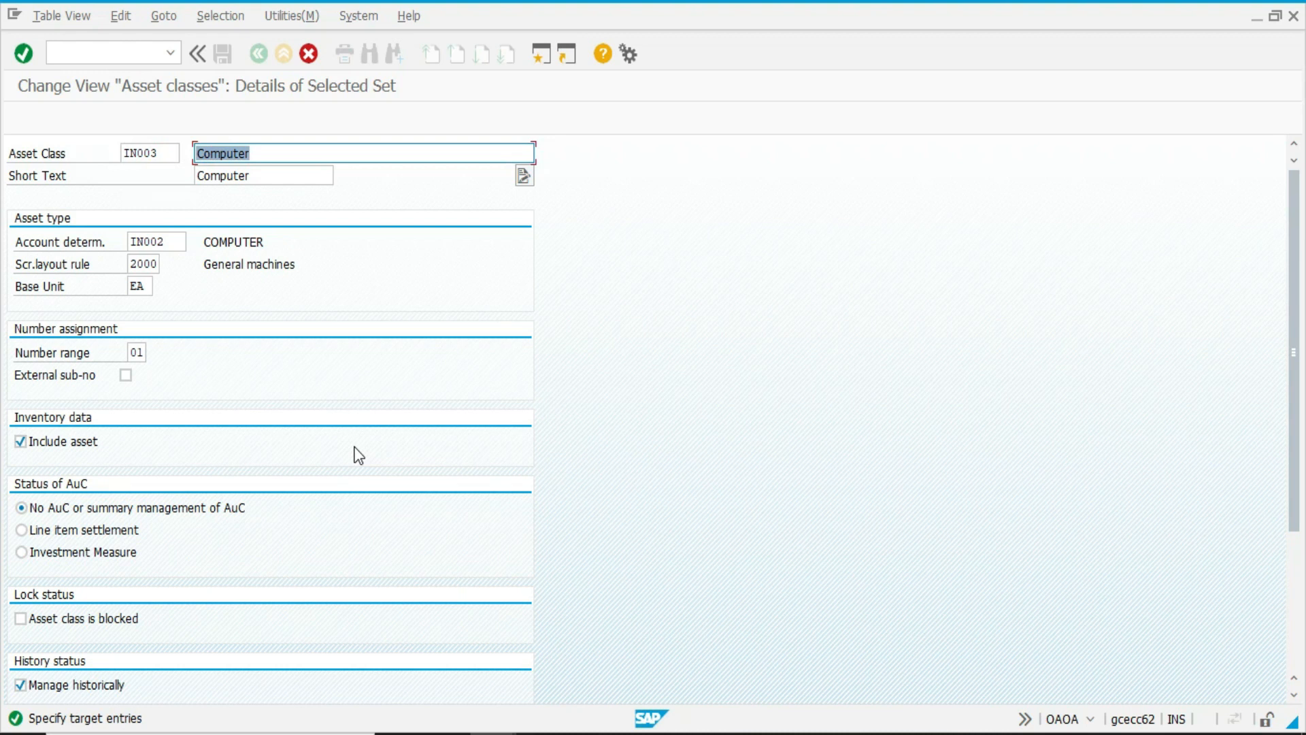
text(MACHINERY)
Reuse the description MACHINERY as the short text of IN003, complete the copy and save the asset classes.
key(shift+Home)
key(ctrl+c)
key(Tab)
key(ctrl+v)
key(Tab)
key(End)
key(Return)
key(ctrl+s)
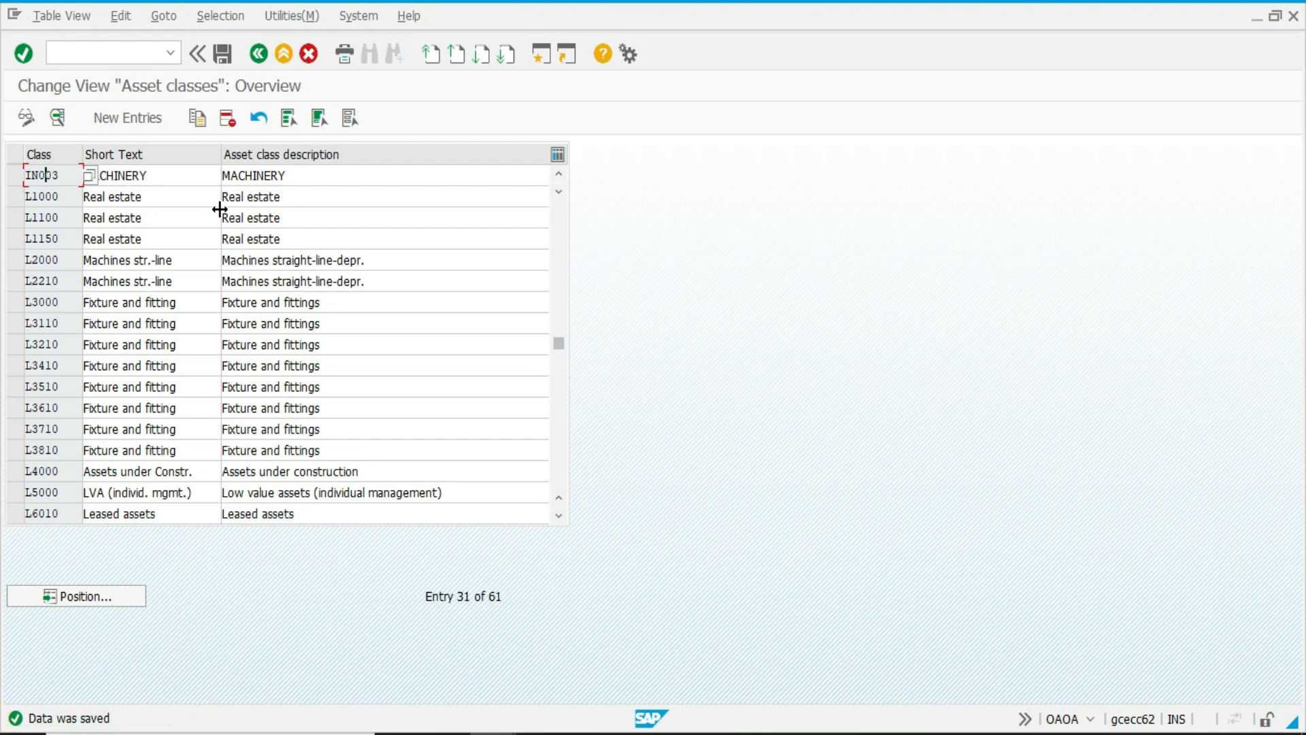
Check classes IN001 to IN003 in the overview, return to the IMG, and briefly reopen and leave Define Asset Classes.
scroll(218, 204, up, 1)
click(140, 202)
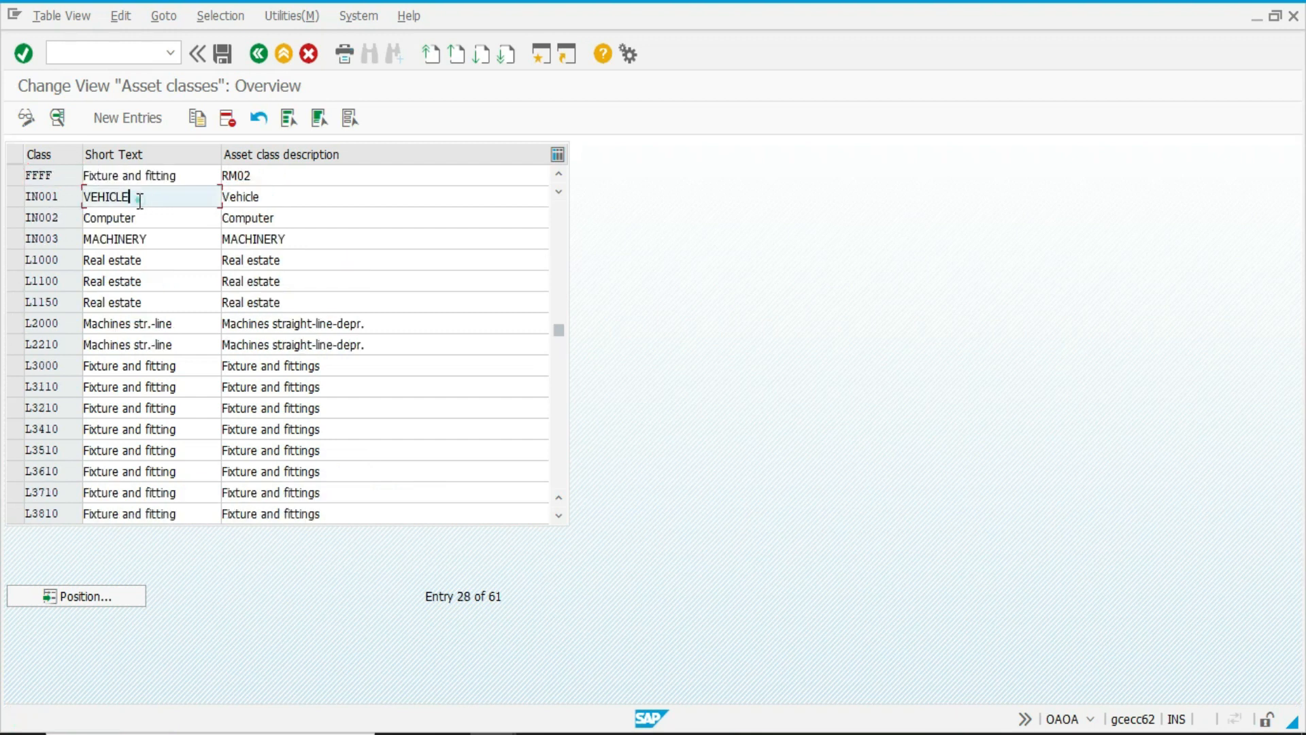
click(147, 217)
click(156, 231)
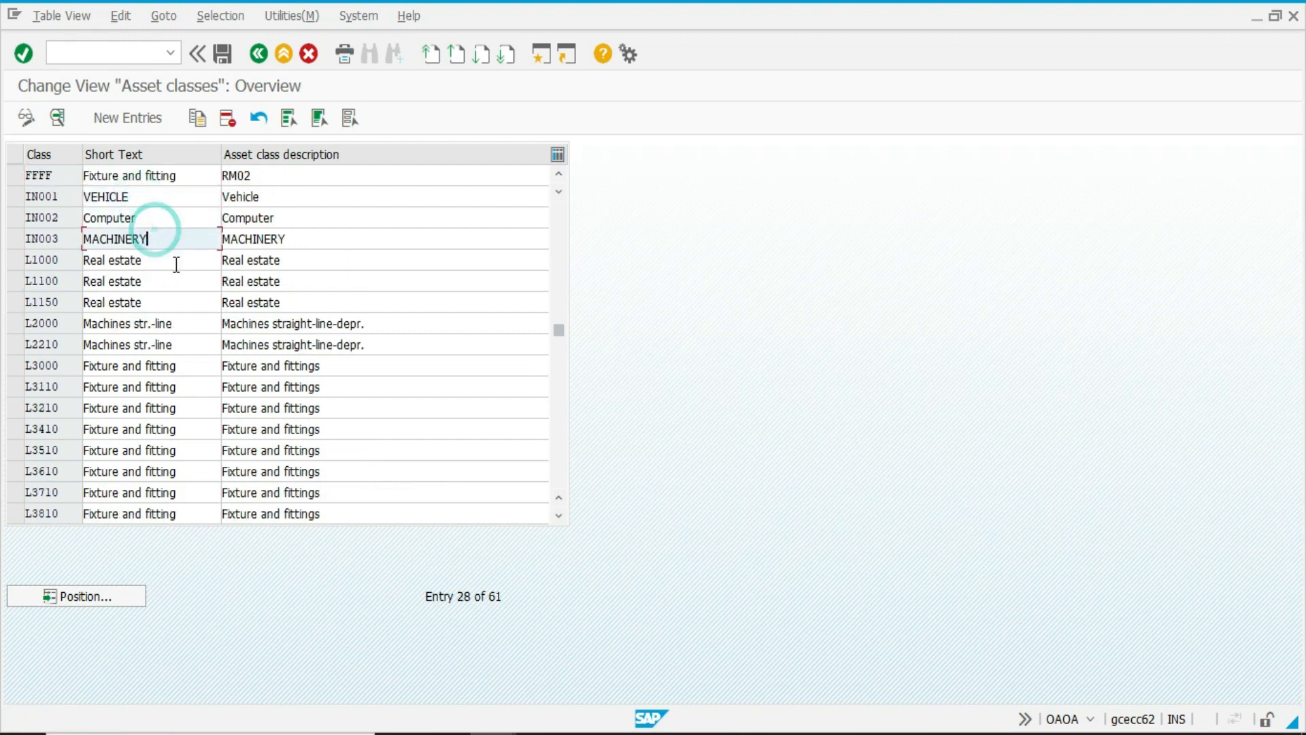
key(F3)
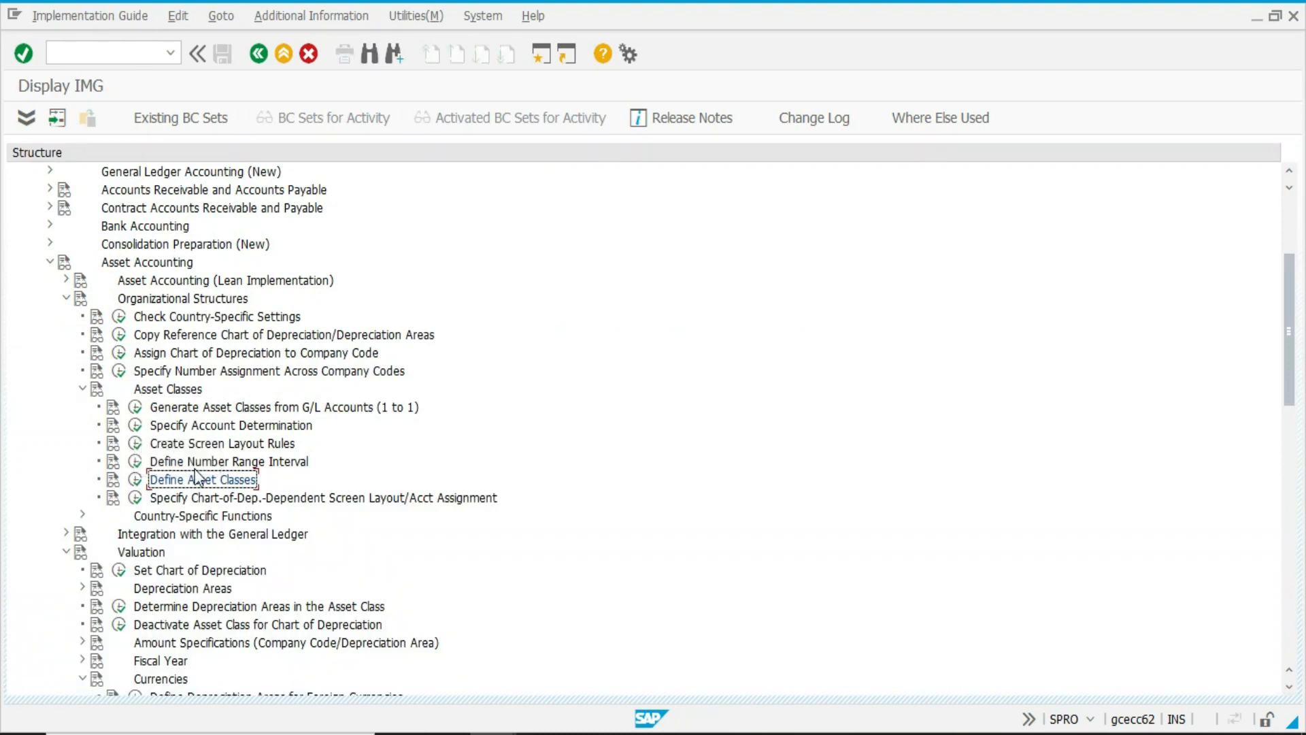
click(136, 480)
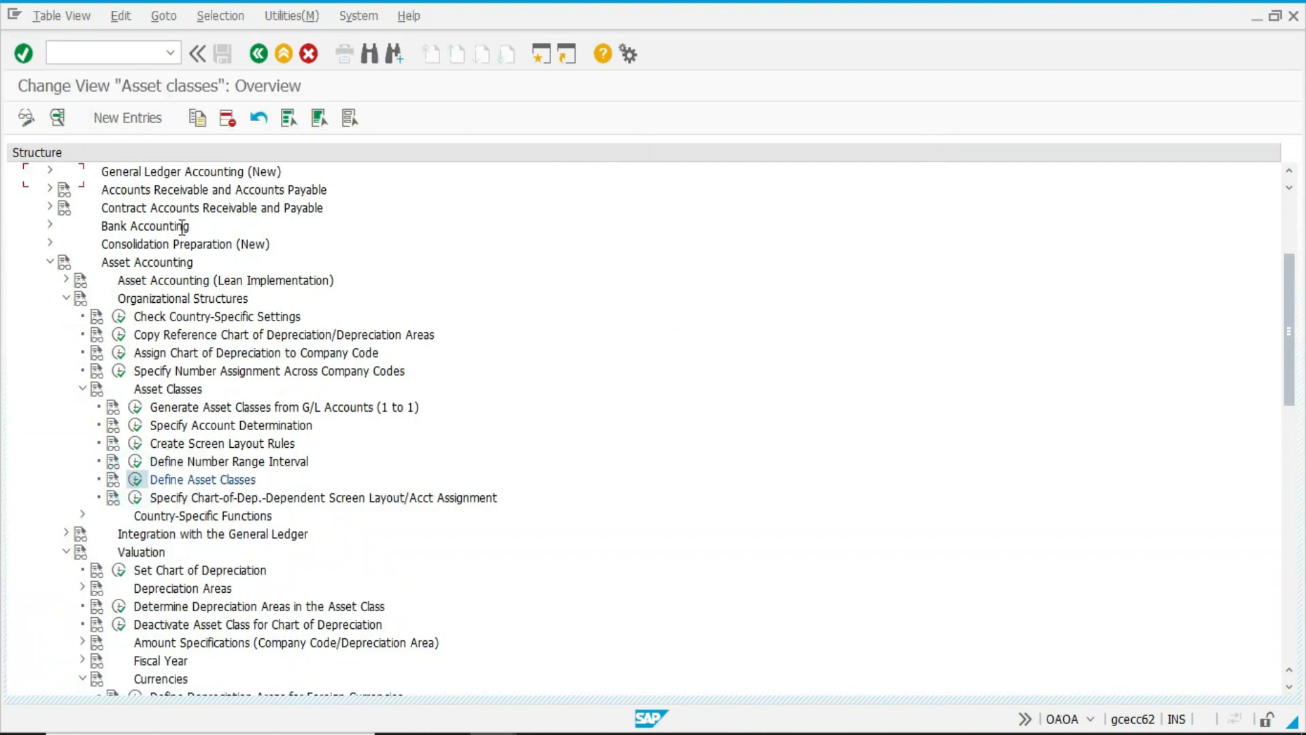
key(F3)
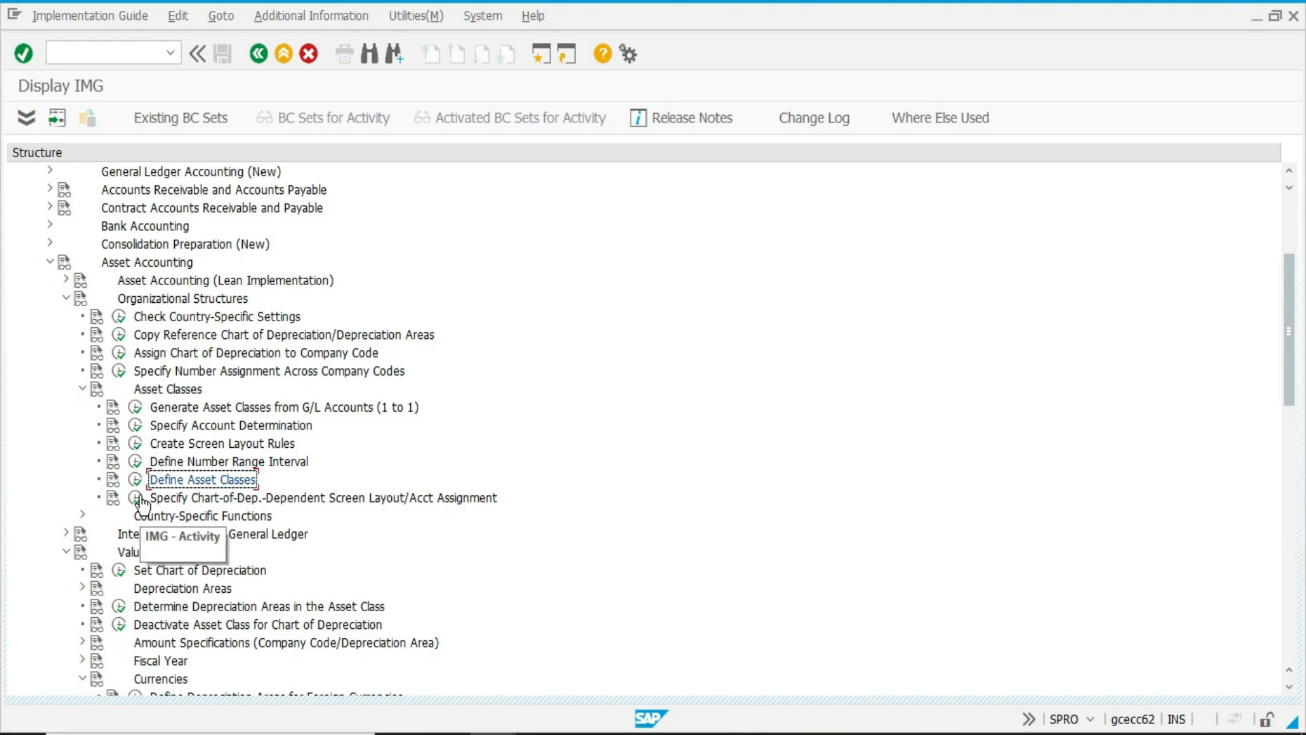
View the Create Screen Layout Rules activity, try to open the details of rule 2000 General machines, and return to the IMG.
click(136, 444)
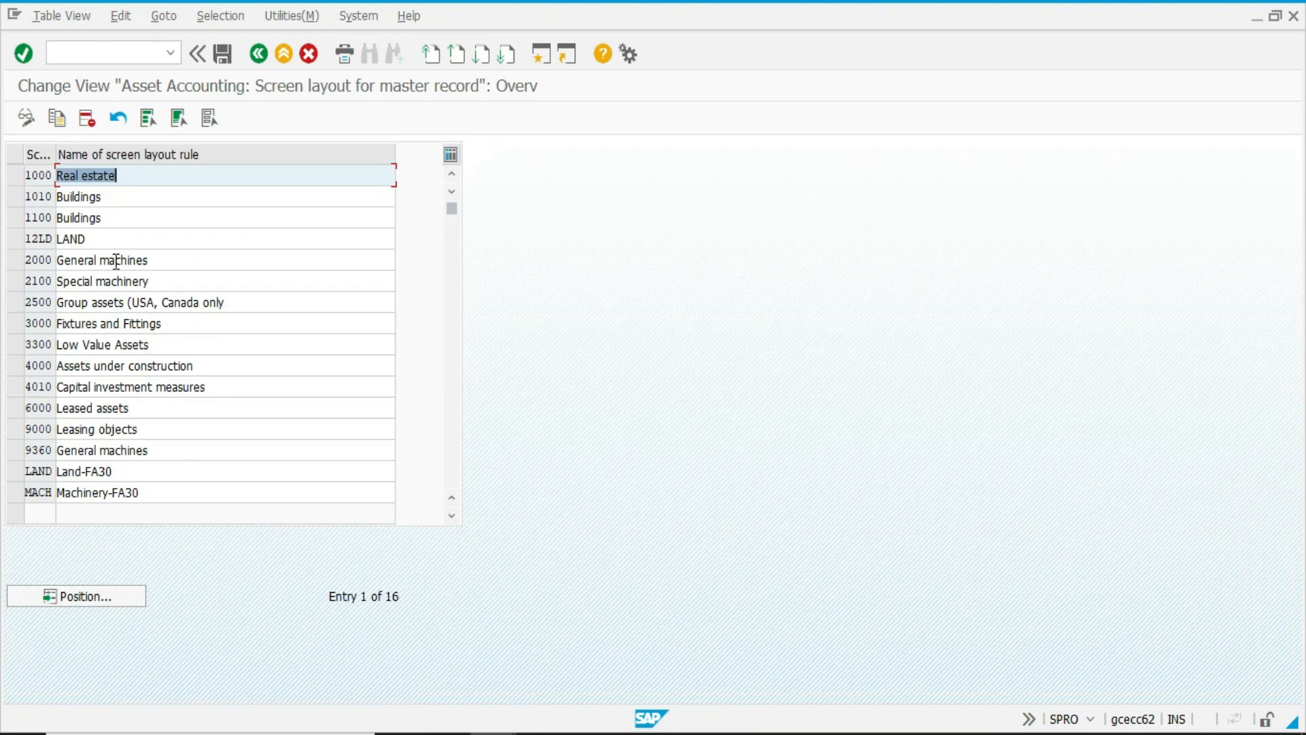
double_click(115, 261)
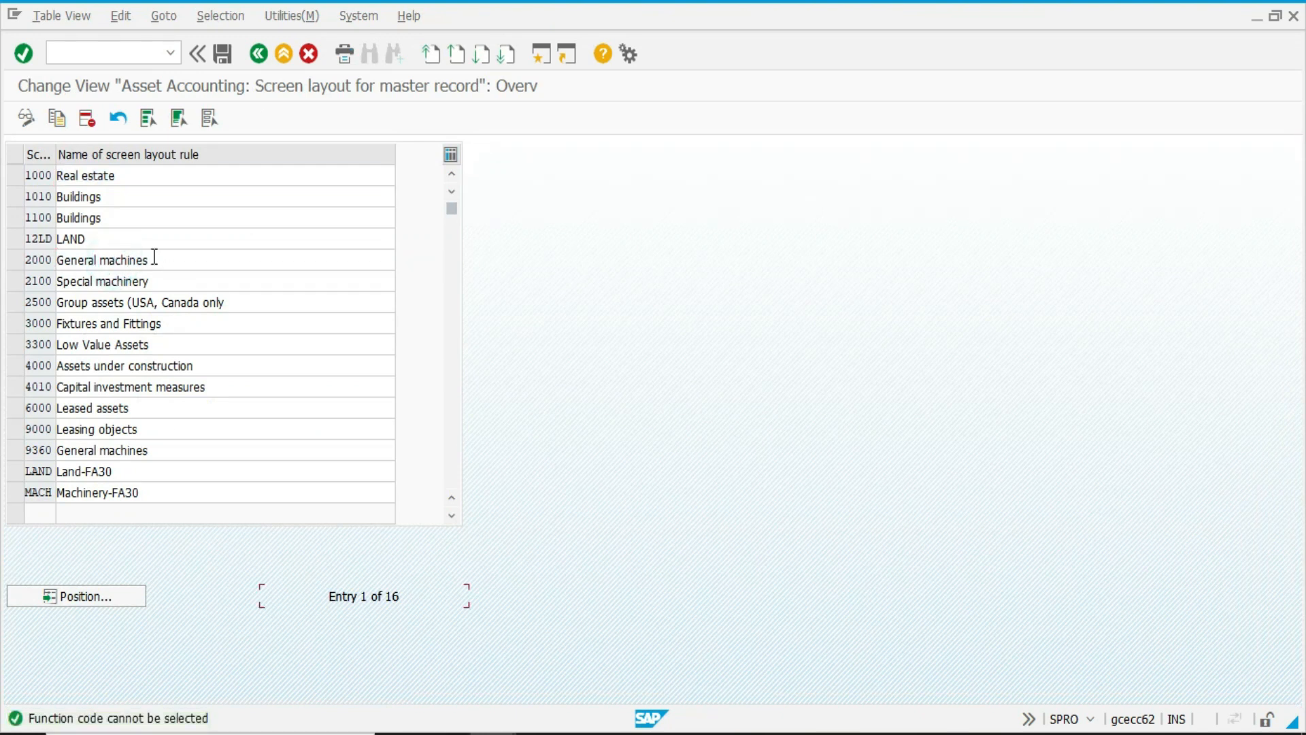
key(F3)
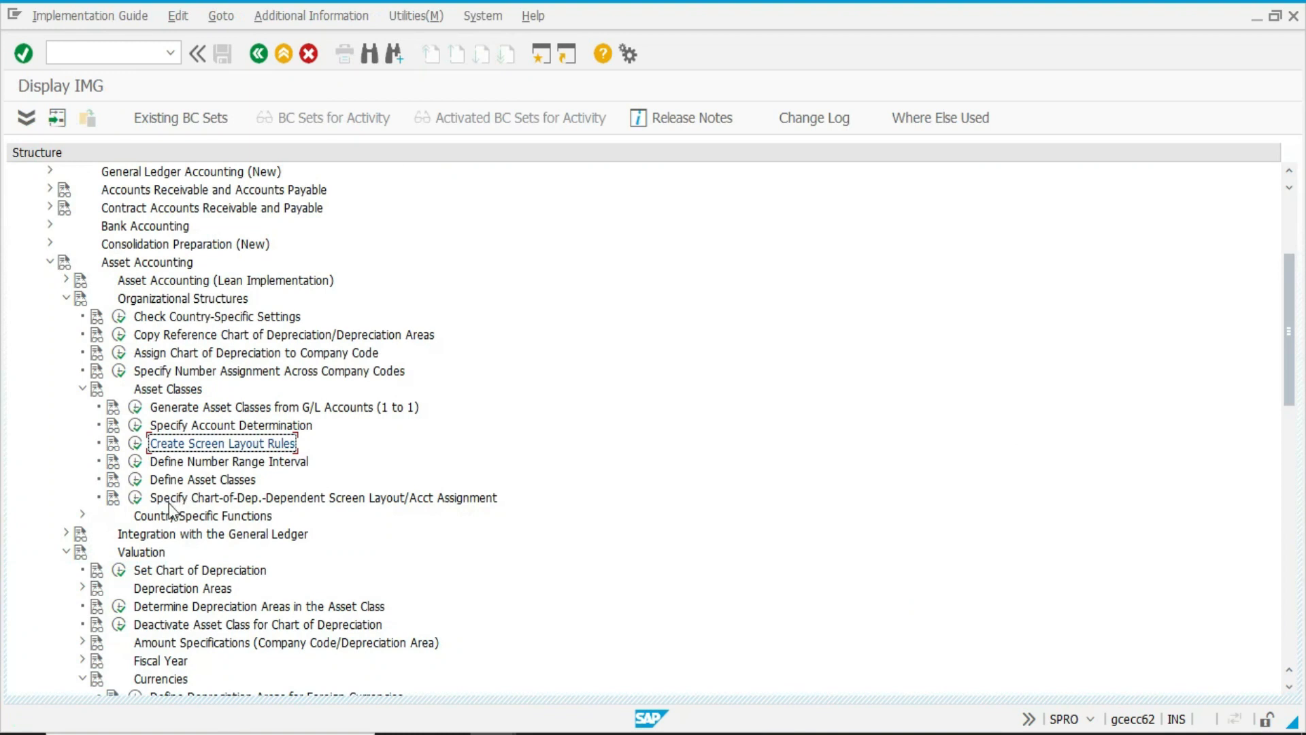
Inspect the chart-of-depreciation-dependent screen layout and account determination of asset class 2000, and return to the IMG.
click(135, 497)
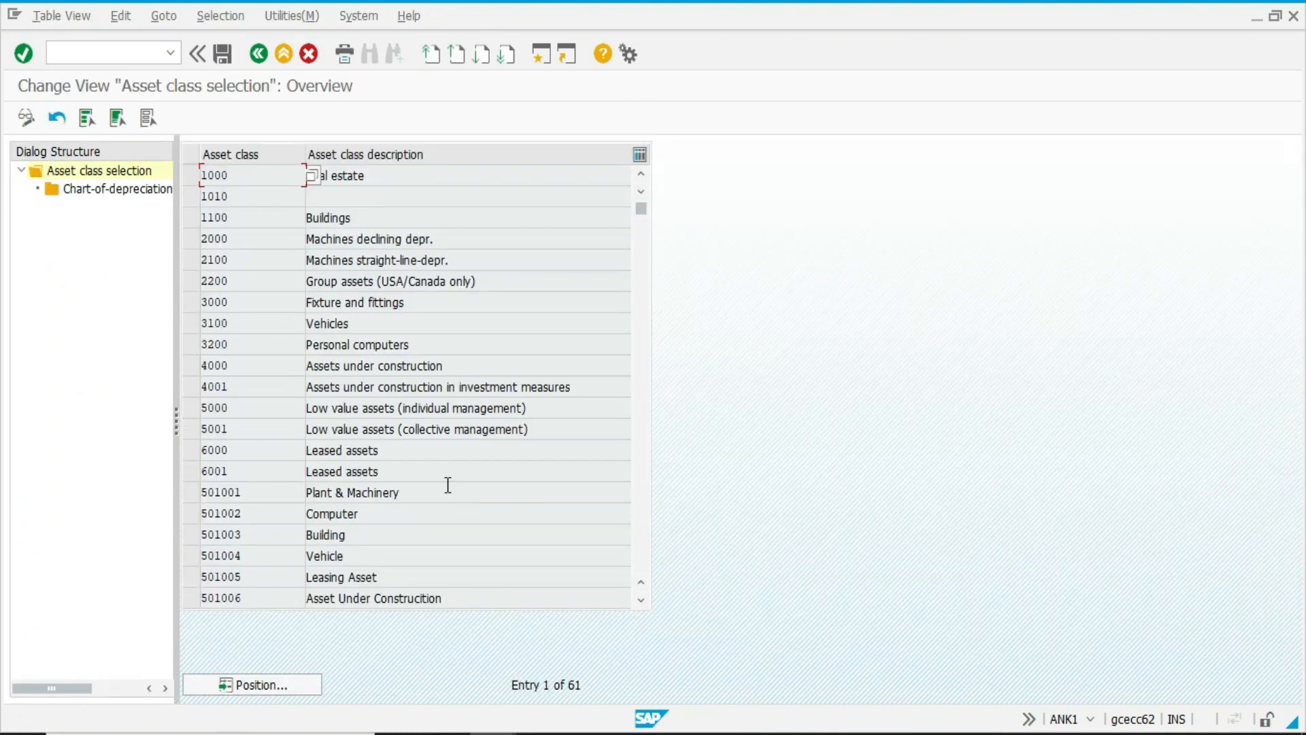
click(254, 240)
double_click(251, 243)
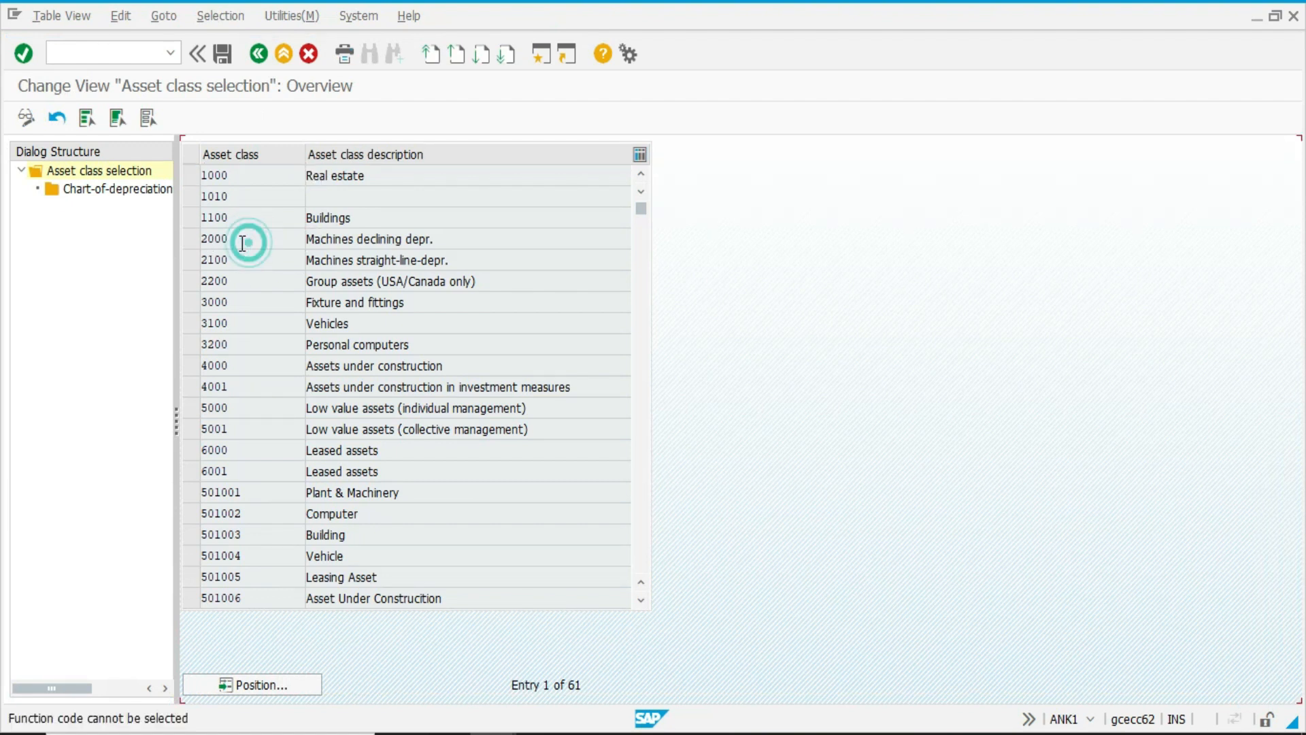
click(189, 239)
click(119, 192)
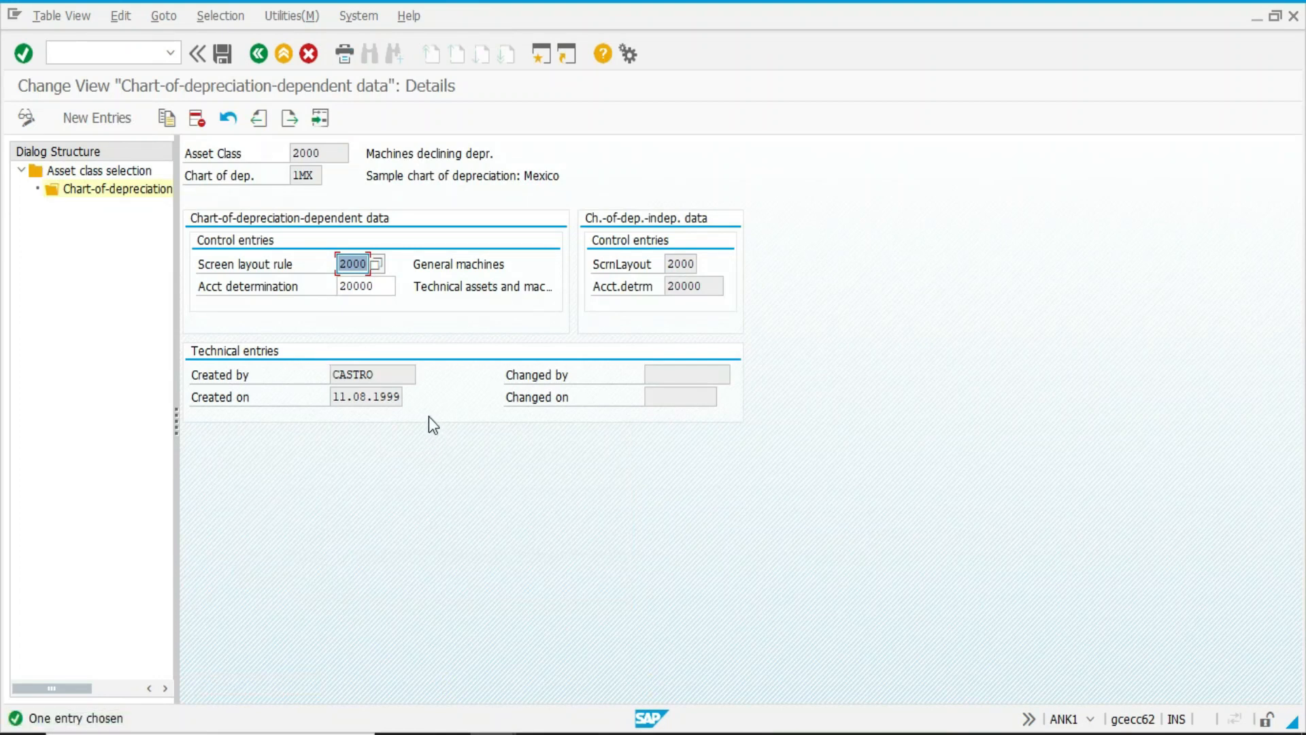
key(F3)
key(F3)
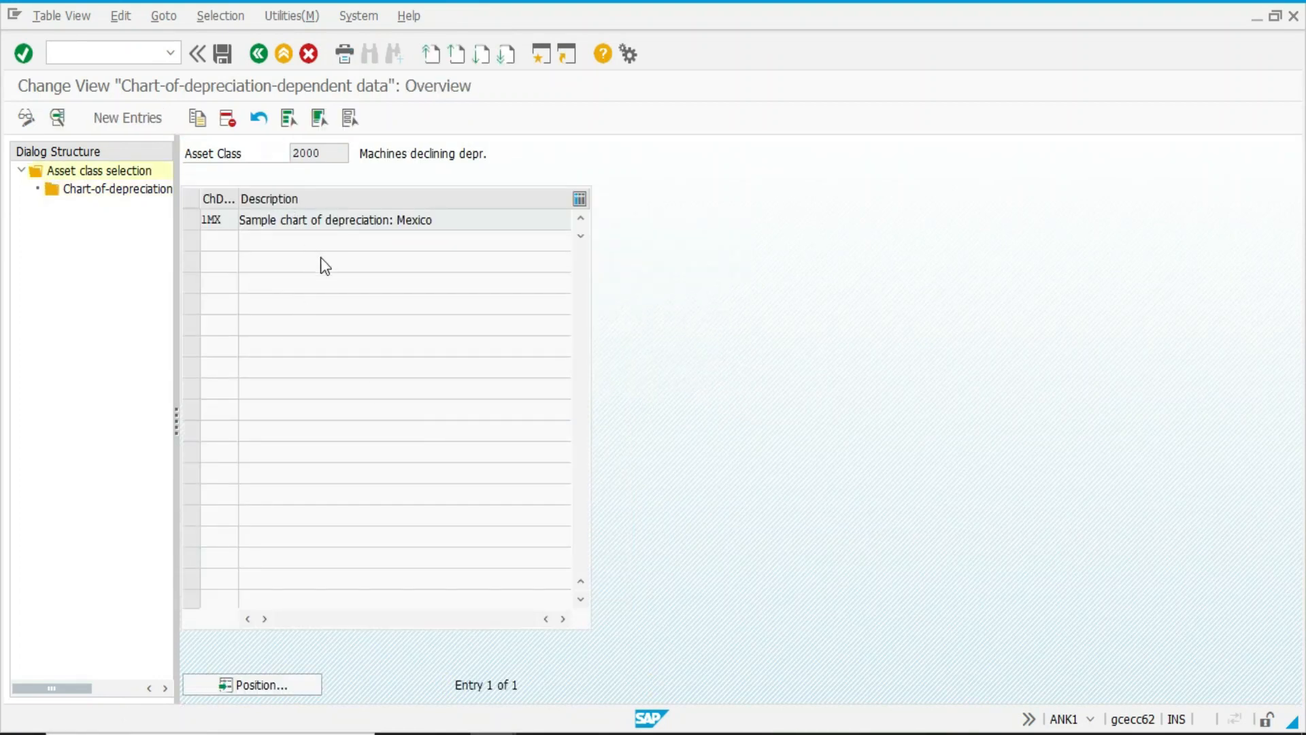
key(F3)
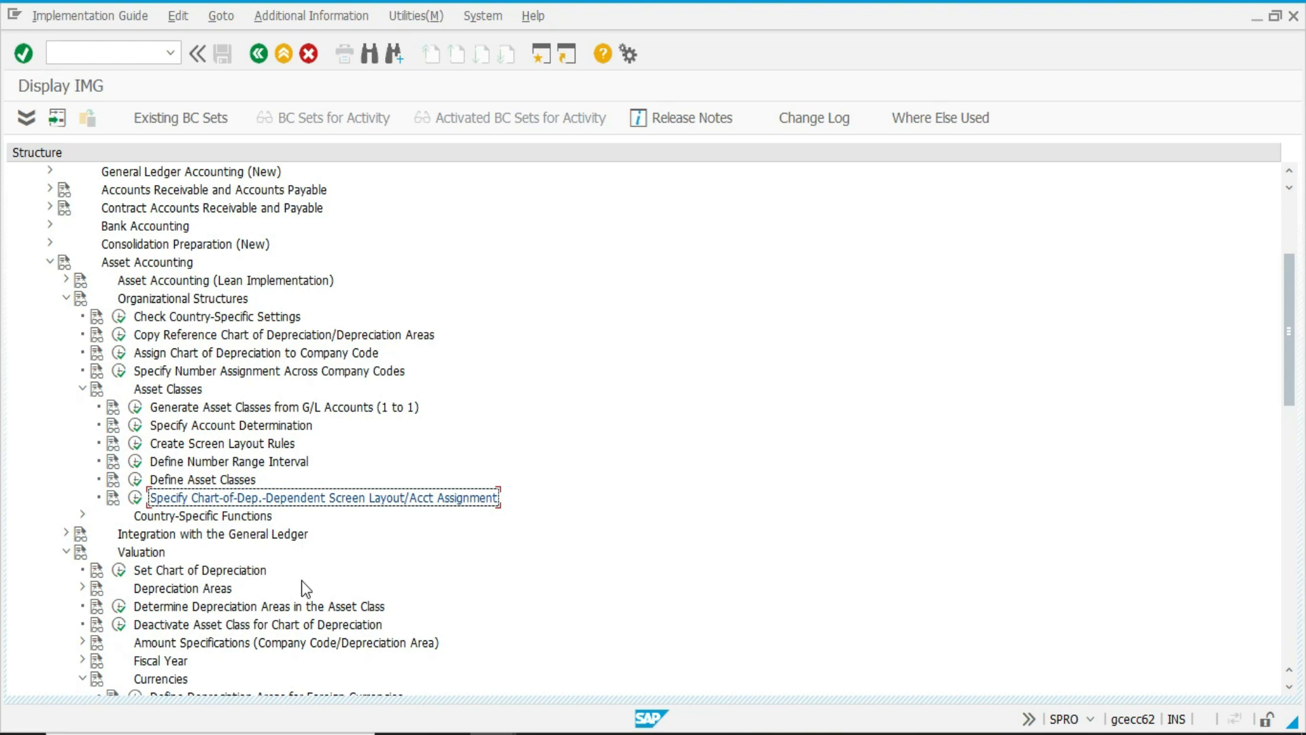
Open Define Screen Layout for Asset Master Data from the Master Data screen layout activities in Asset Accounting.
scroll(305, 583, down, 1)
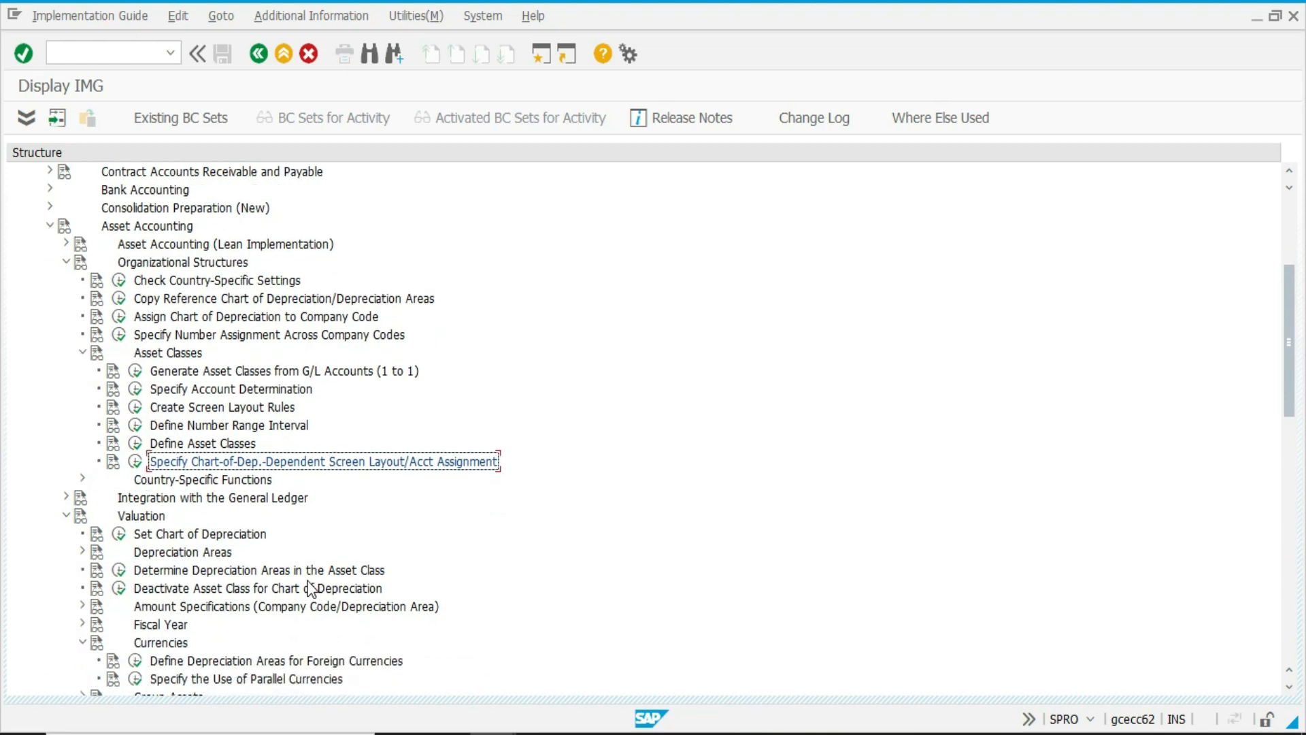
scroll(310, 587, down, 2)
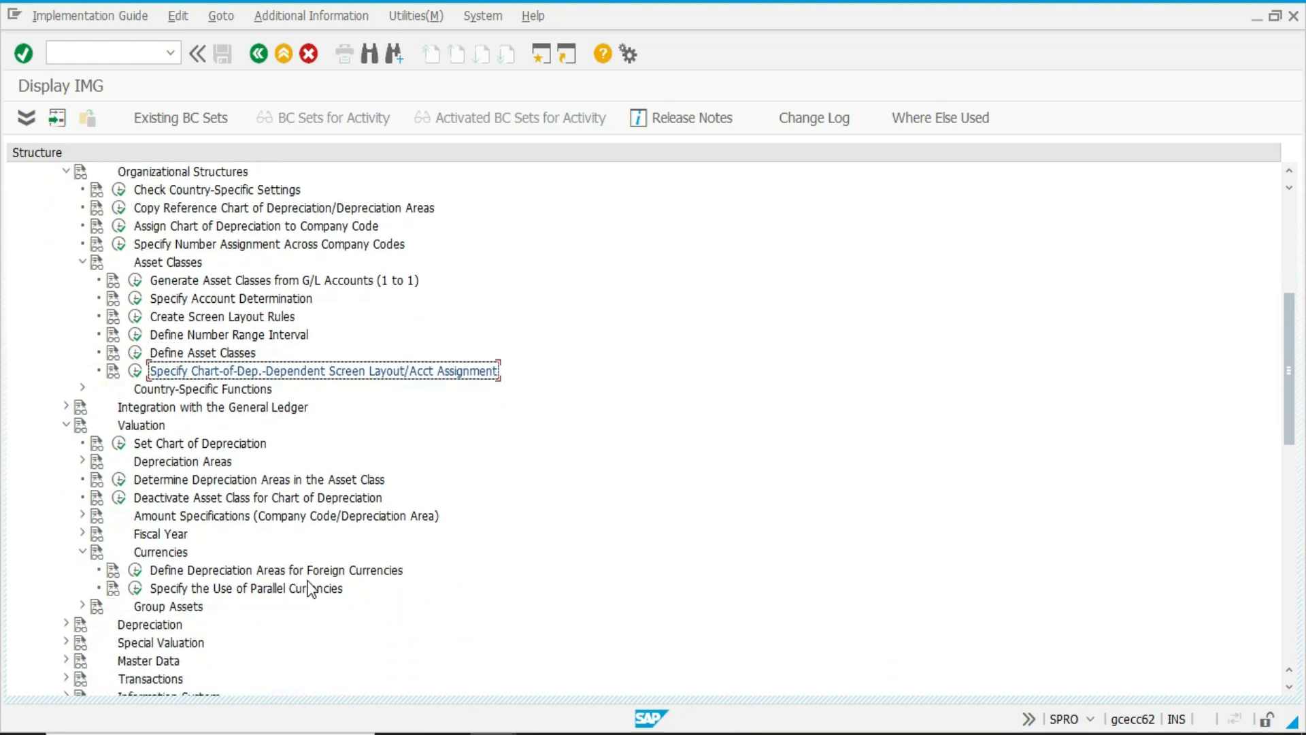
scroll(311, 589, up, 3)
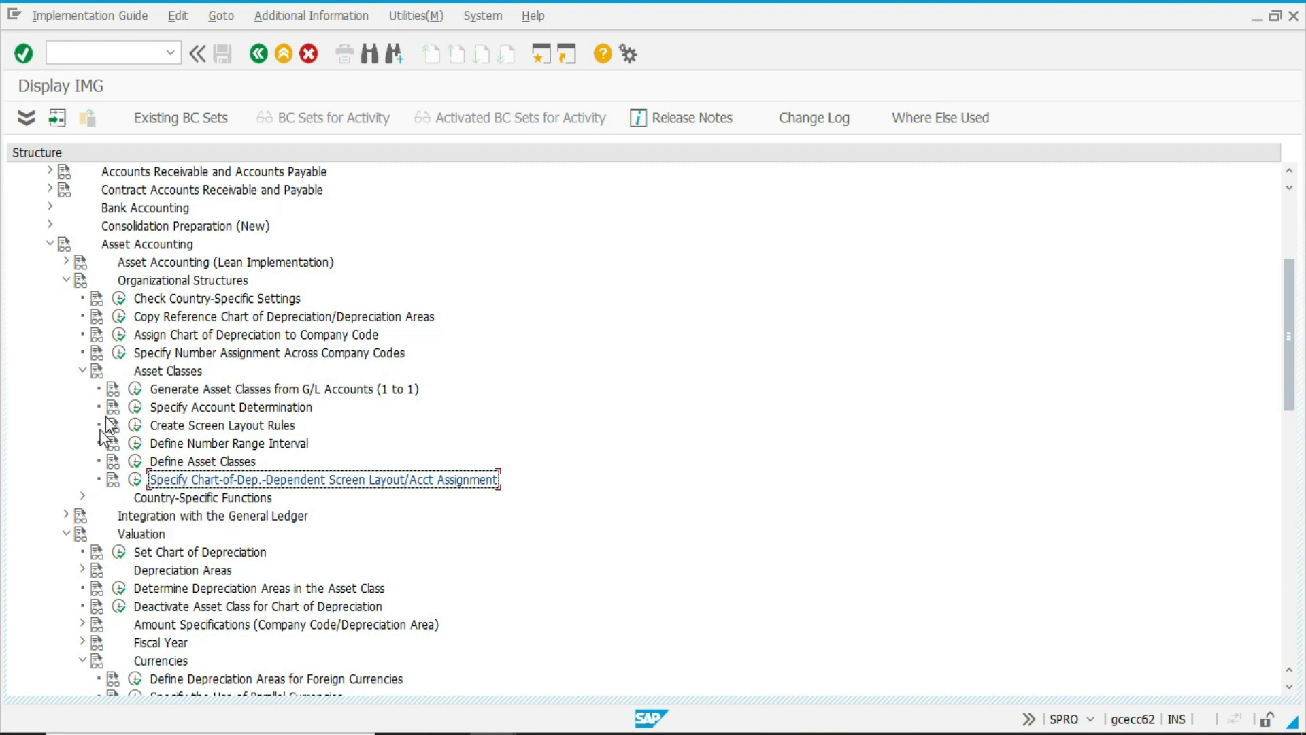
scroll(72, 408, down, 6)
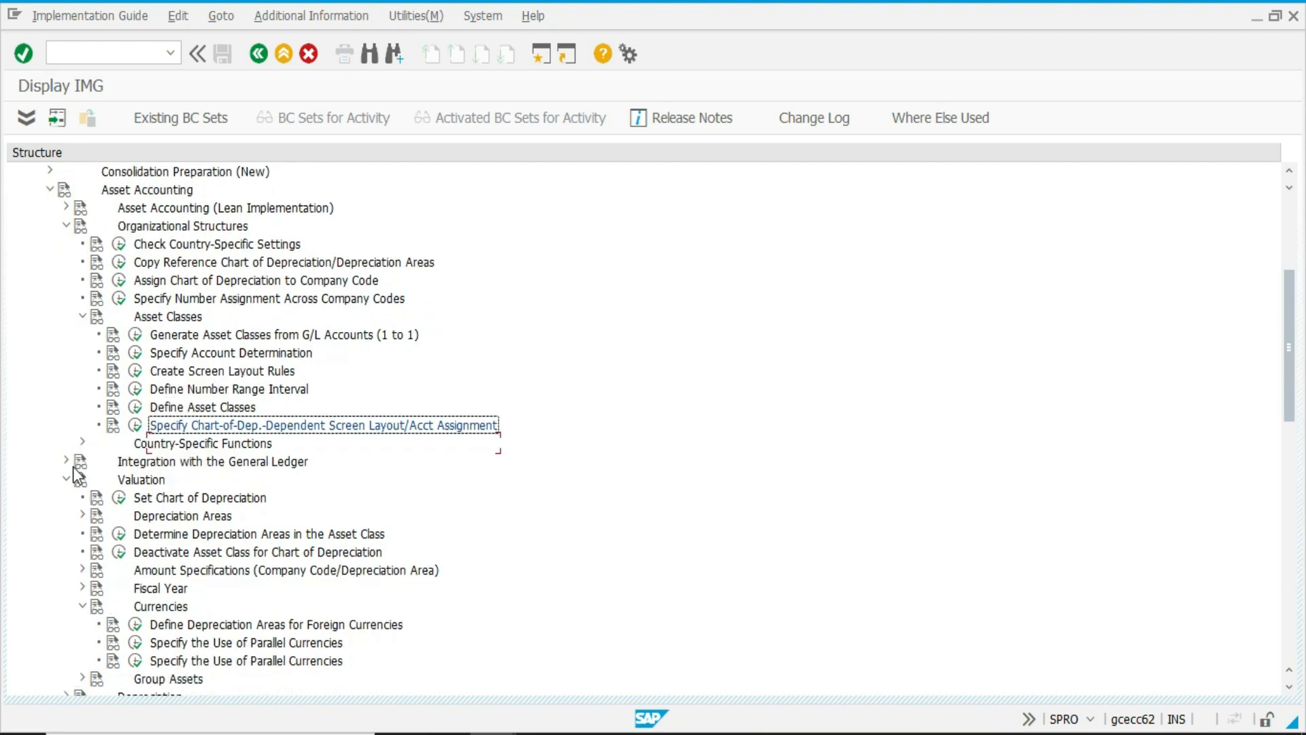
scroll(75, 472, down, 4)
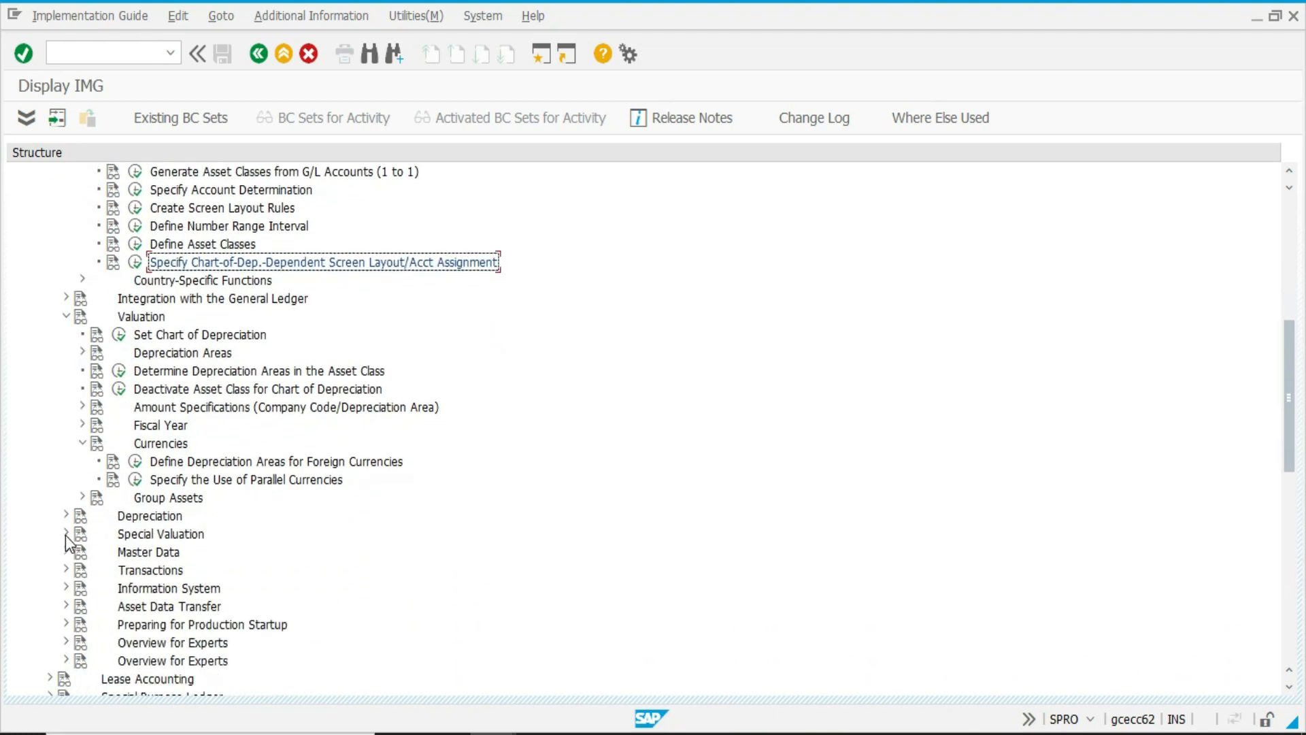
click(66, 533)
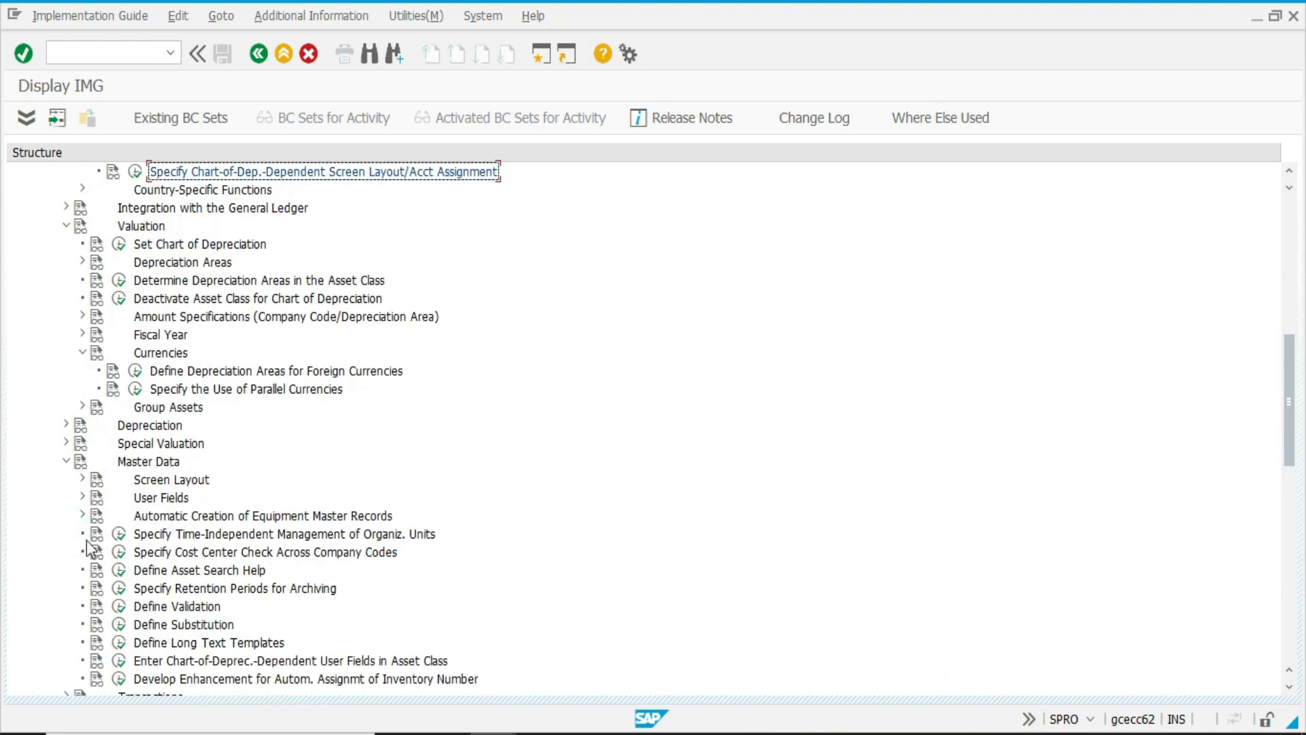
scroll(170, 561, down, 1)
click(82, 442)
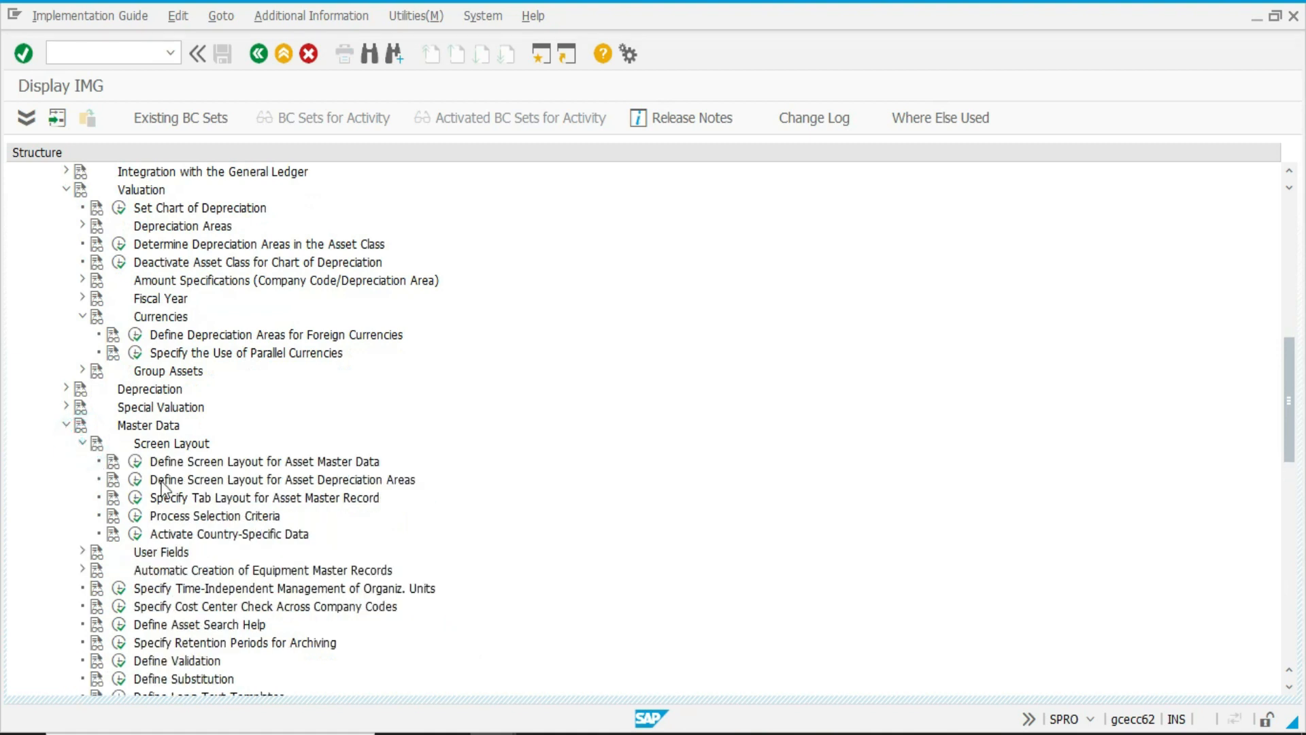
click(136, 461)
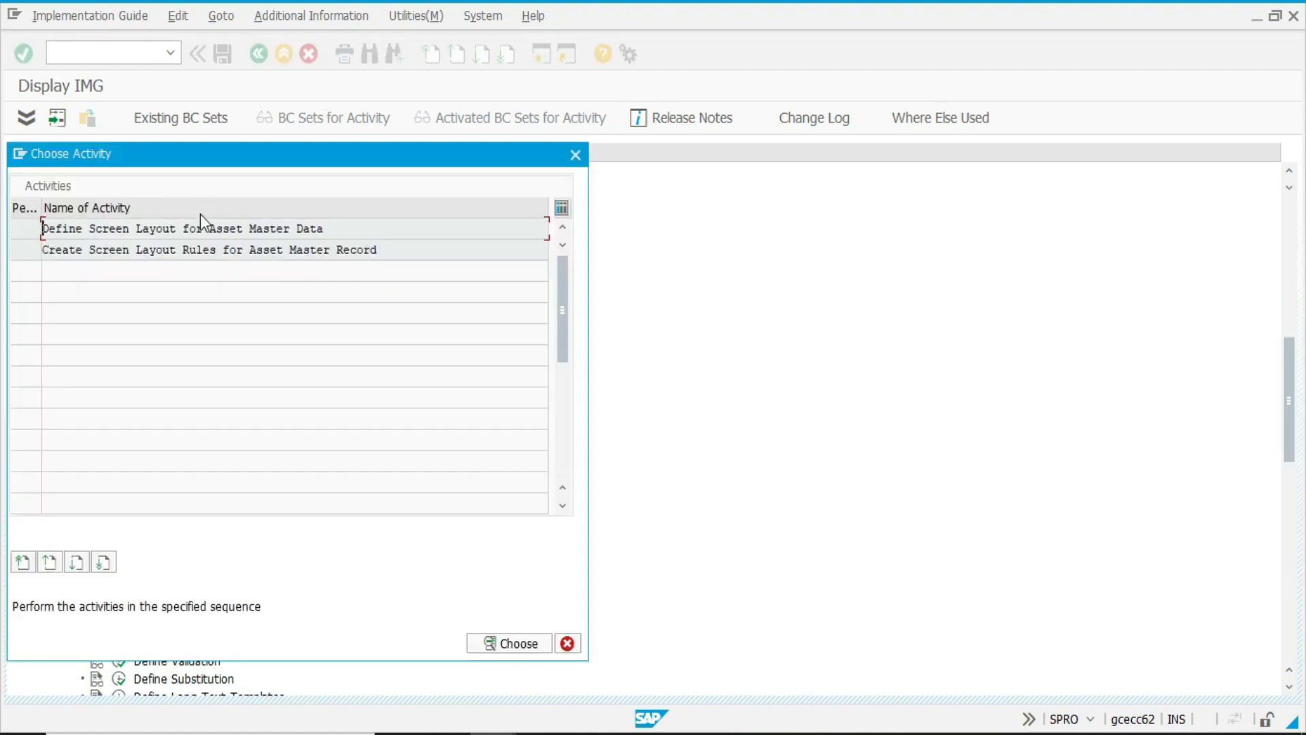
double_click(200, 225)
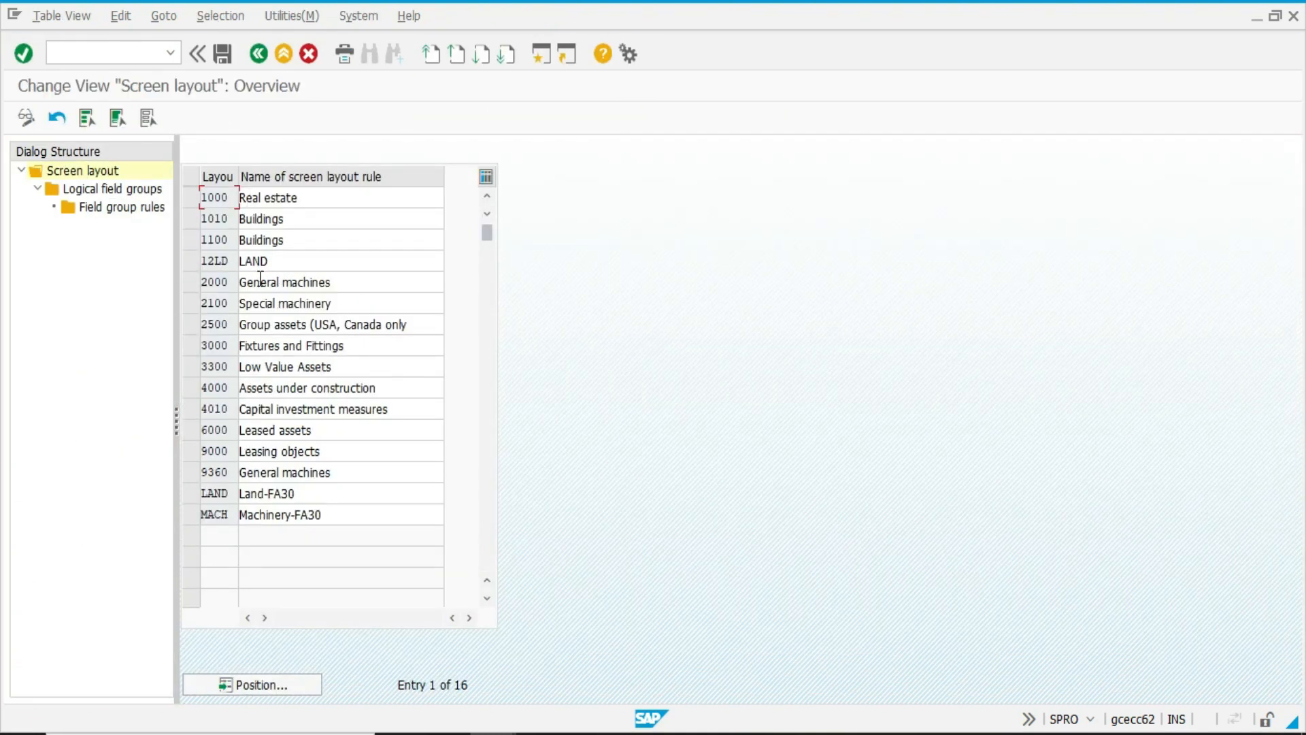
Examine the General data field group rules of screen layout 2000 General machines, and exit to the IMG.
click(185, 280)
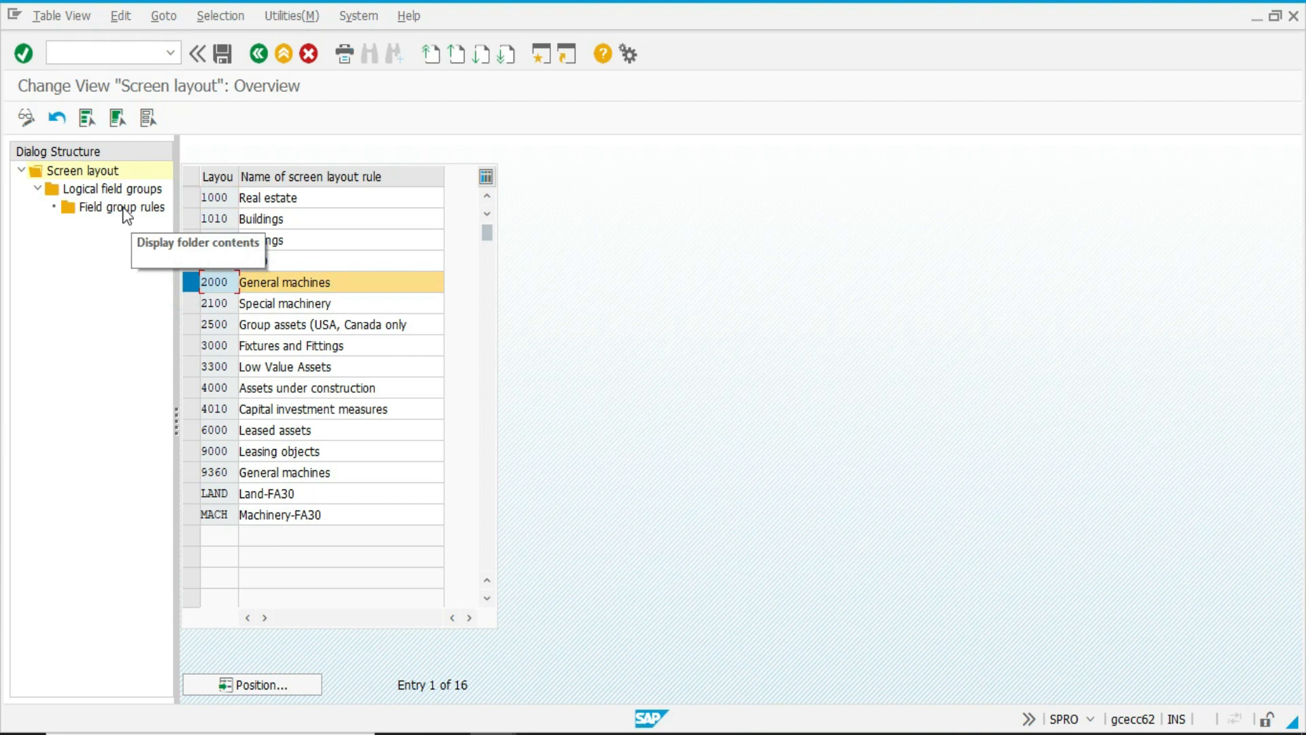
double_click(120, 196)
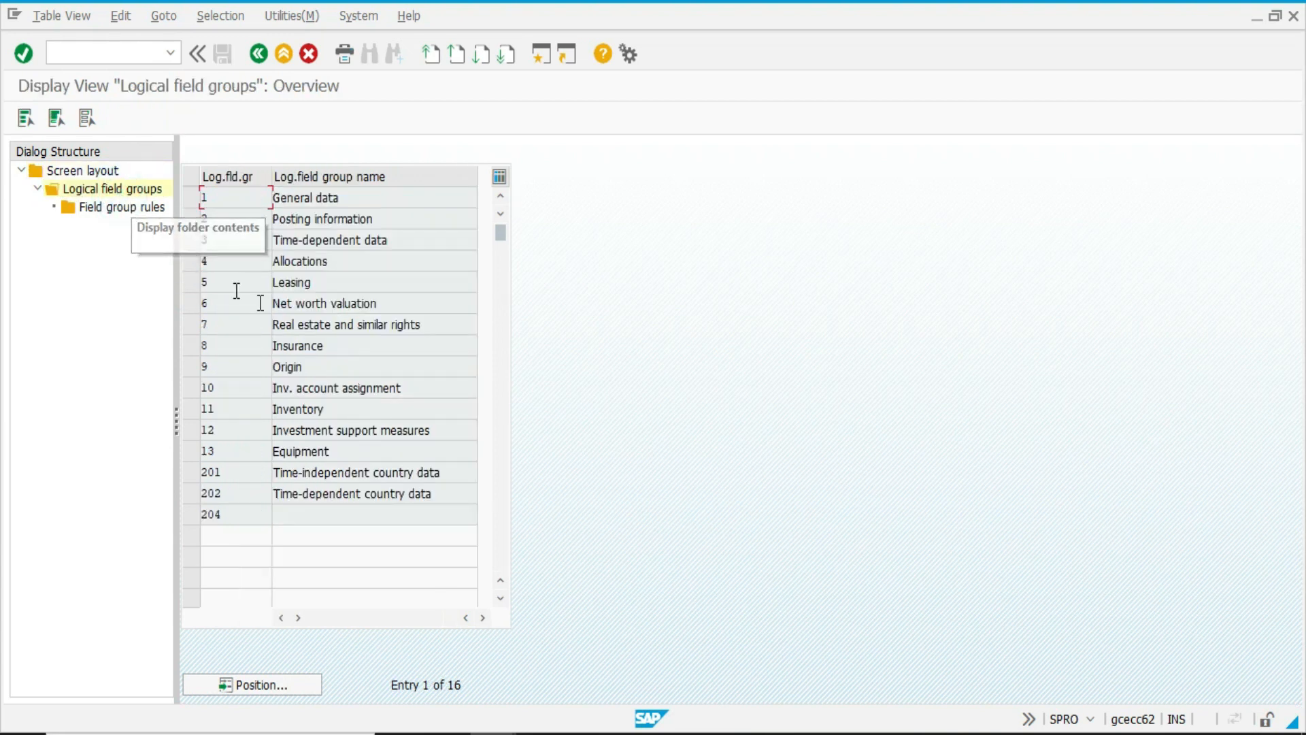
double_click(134, 205)
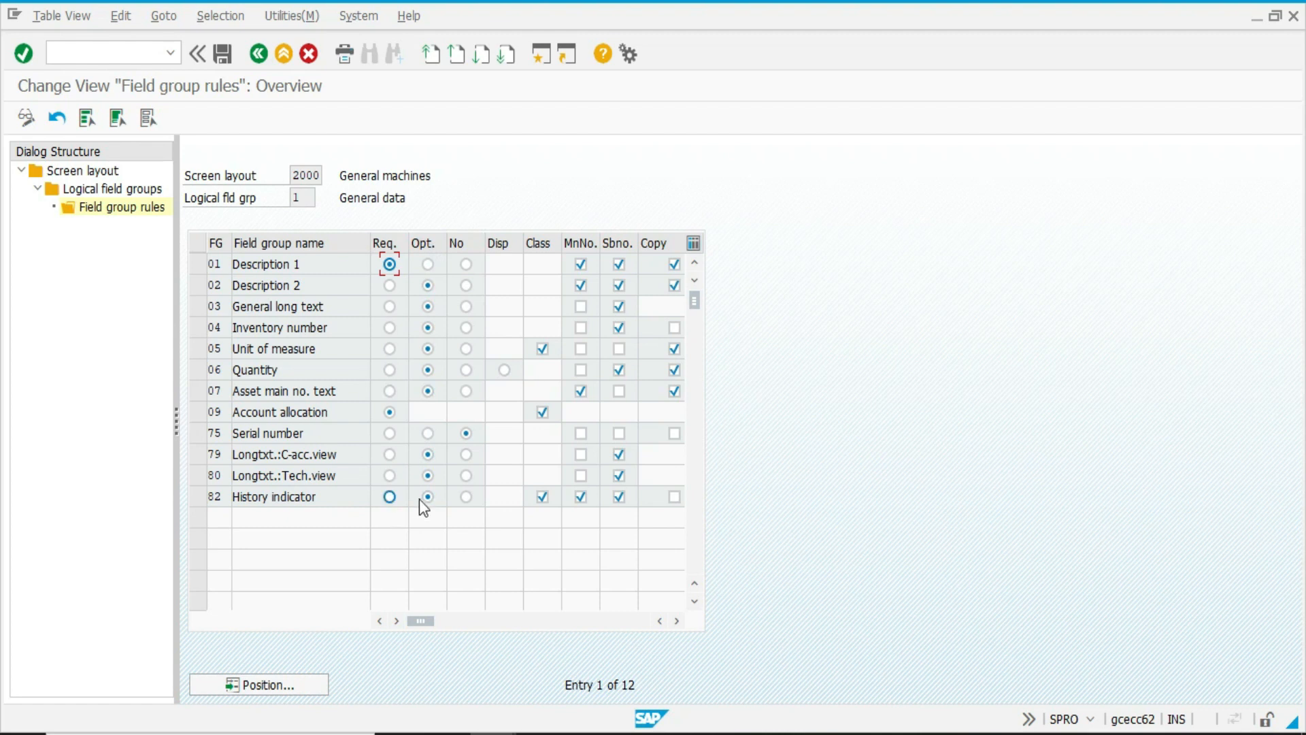
click(285, 56)
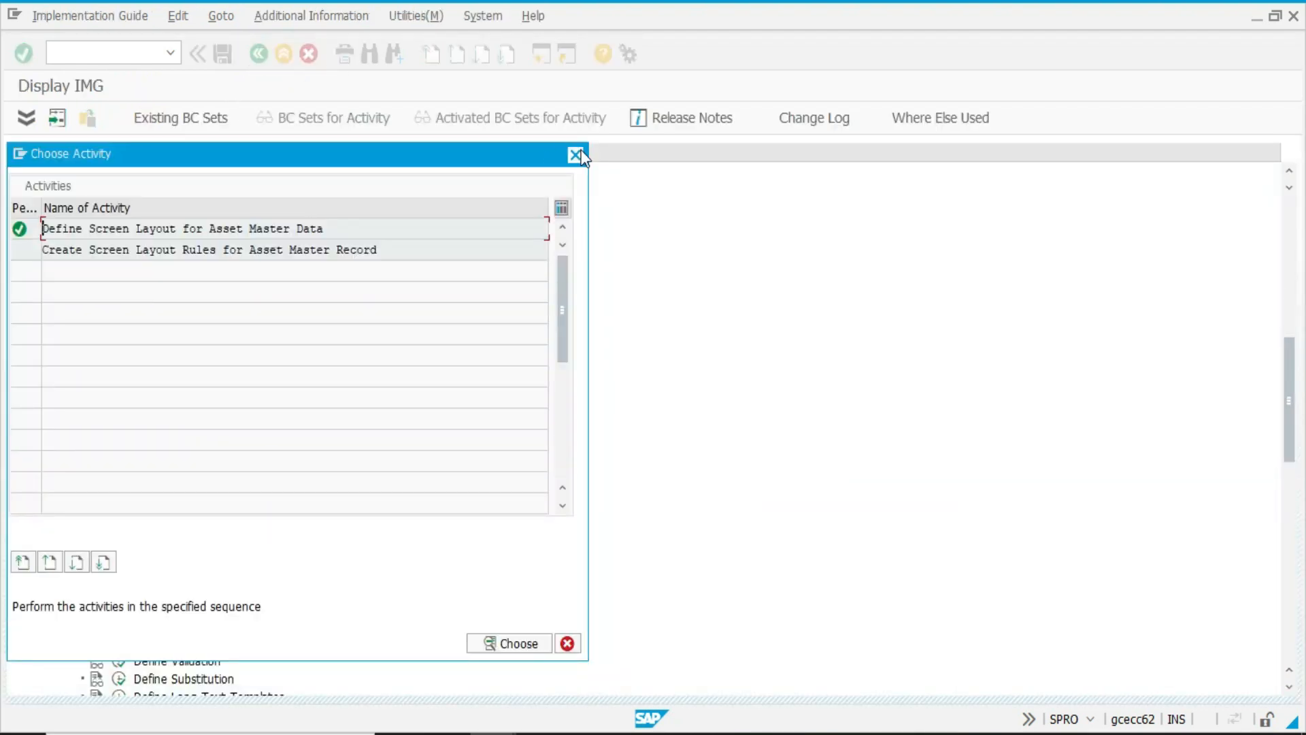
click(577, 155)
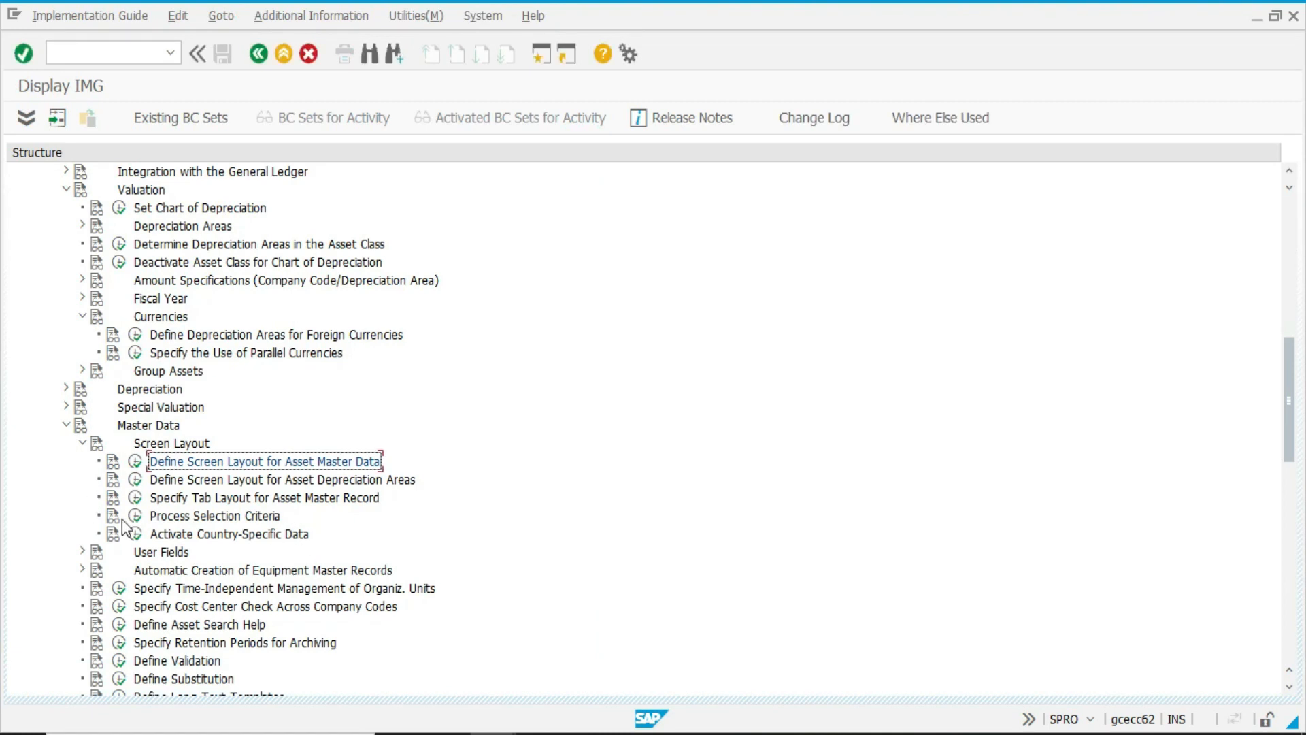
Collapse the Master Data and Currencies nodes in the IMG and switch to the ERP Implementation Methodology presentation in PowerPoint.
click(66, 425)
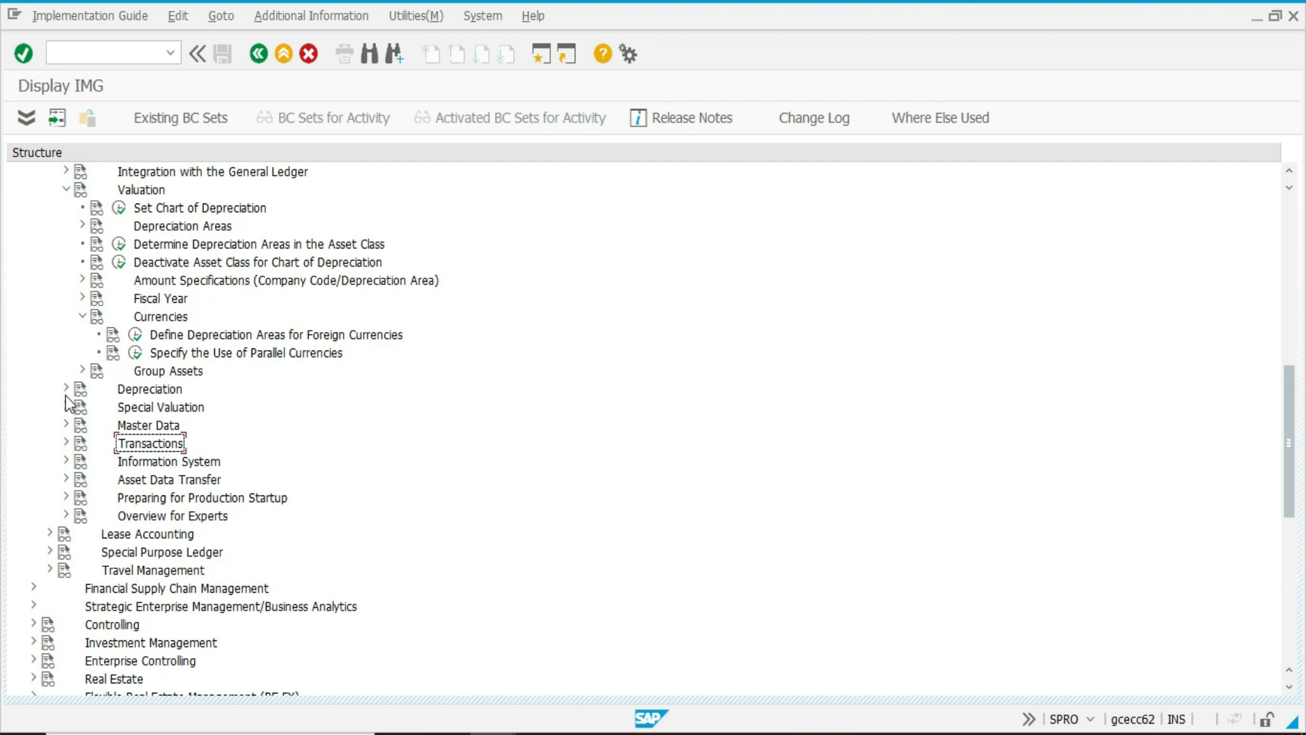
click(78, 318)
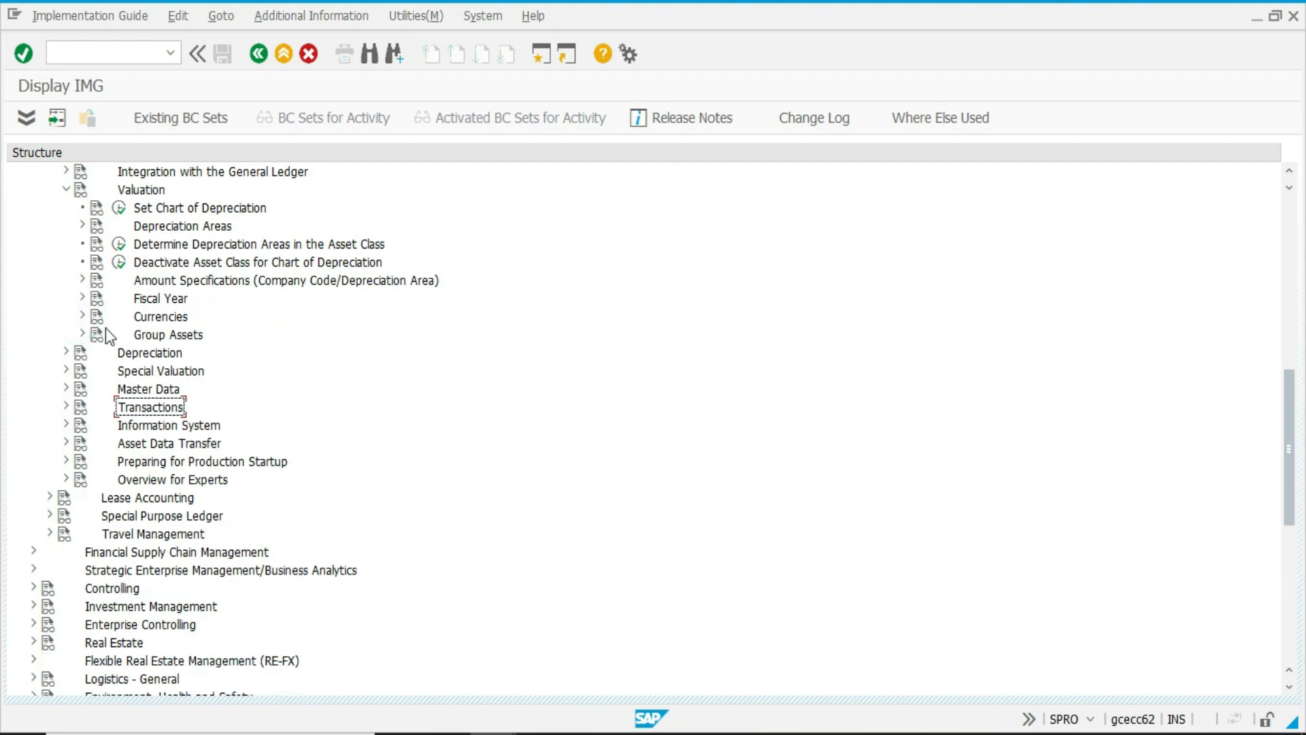
click(587, 733)
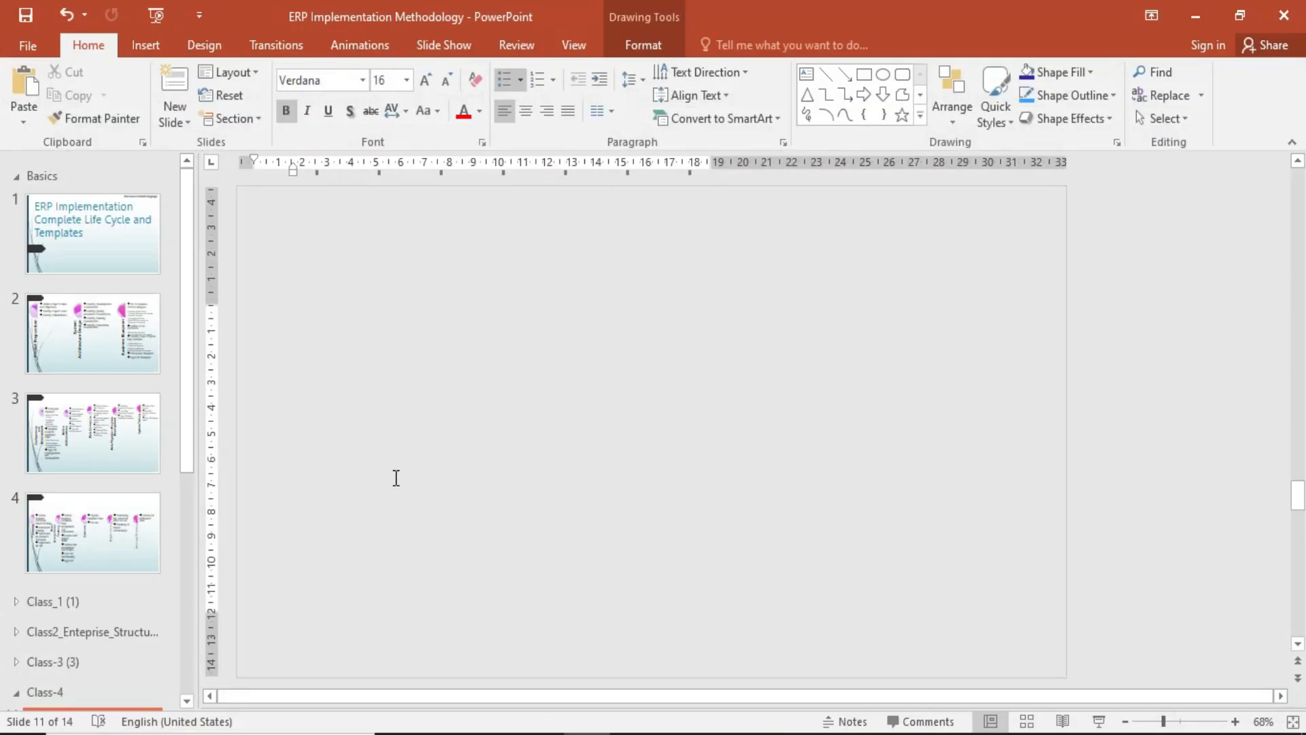
Narrow the slide thumbnail pane, review the asset configuration topics on the Class - 4 slide, and switch back to the SAP IMG.
drag(197, 483, 90, 479)
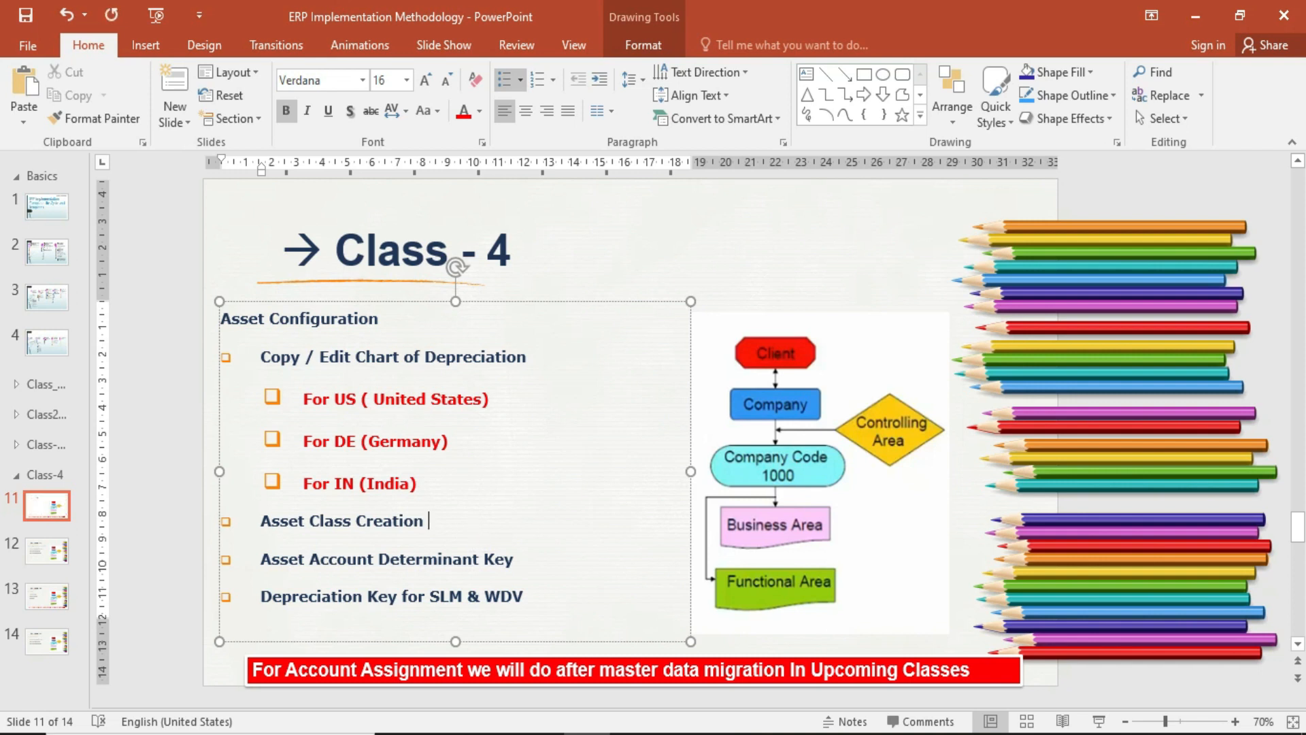
click(546, 563)
mouse_move(481, 732)
click(583, 679)
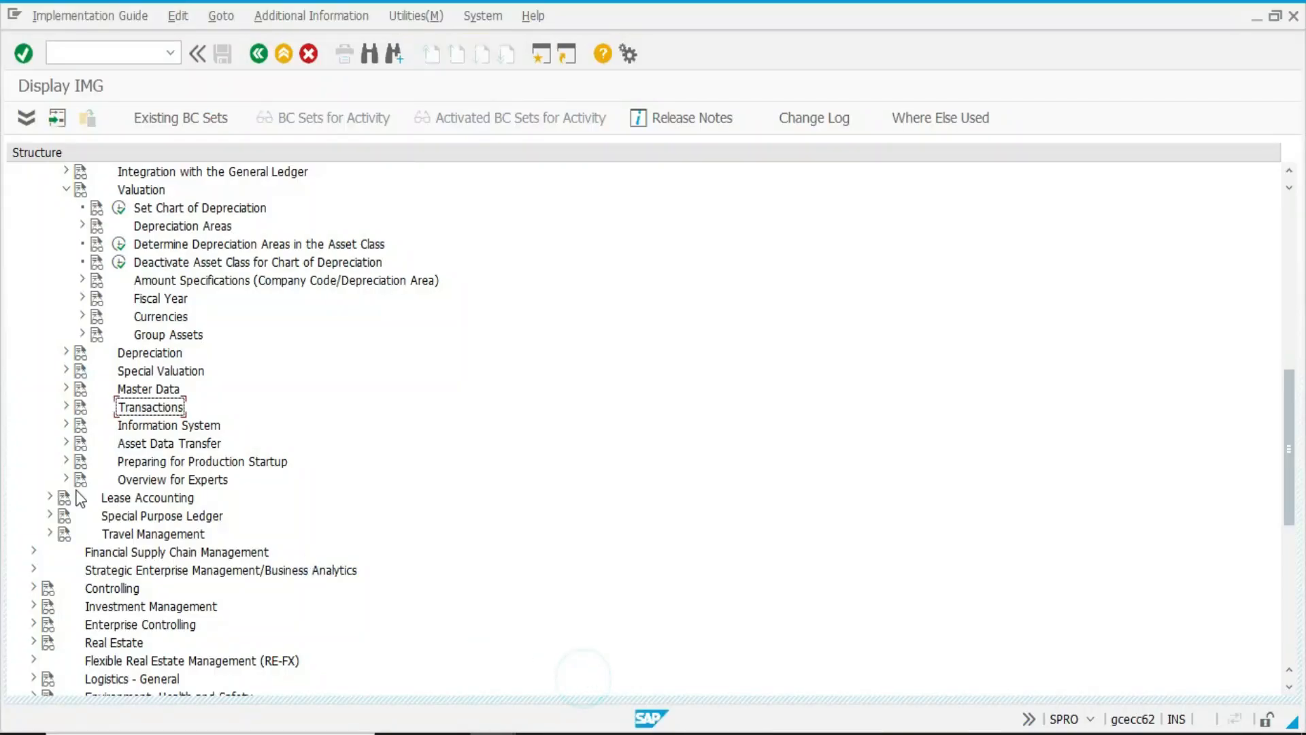
Open Define Base Methods from the depreciation key calculation methods under Depreciation Valuation Methods in Asset Accounting.
click(65, 351)
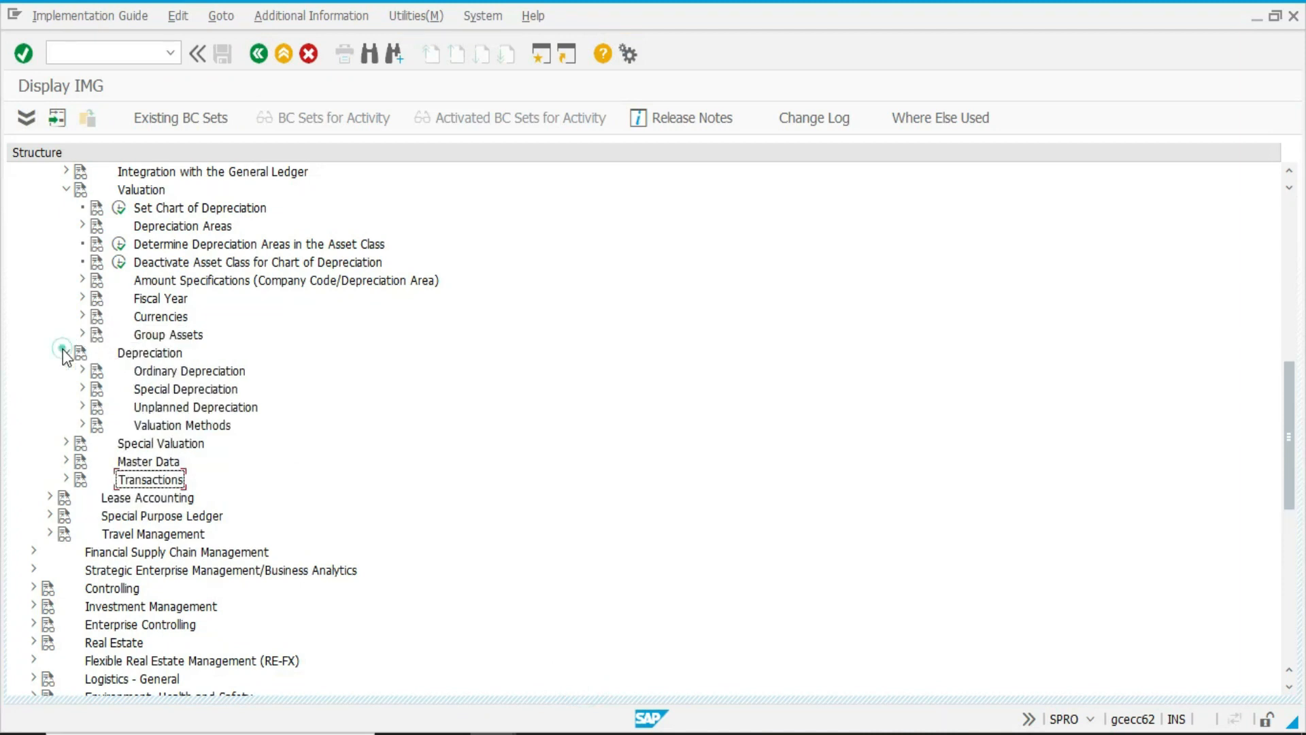
click(75, 423)
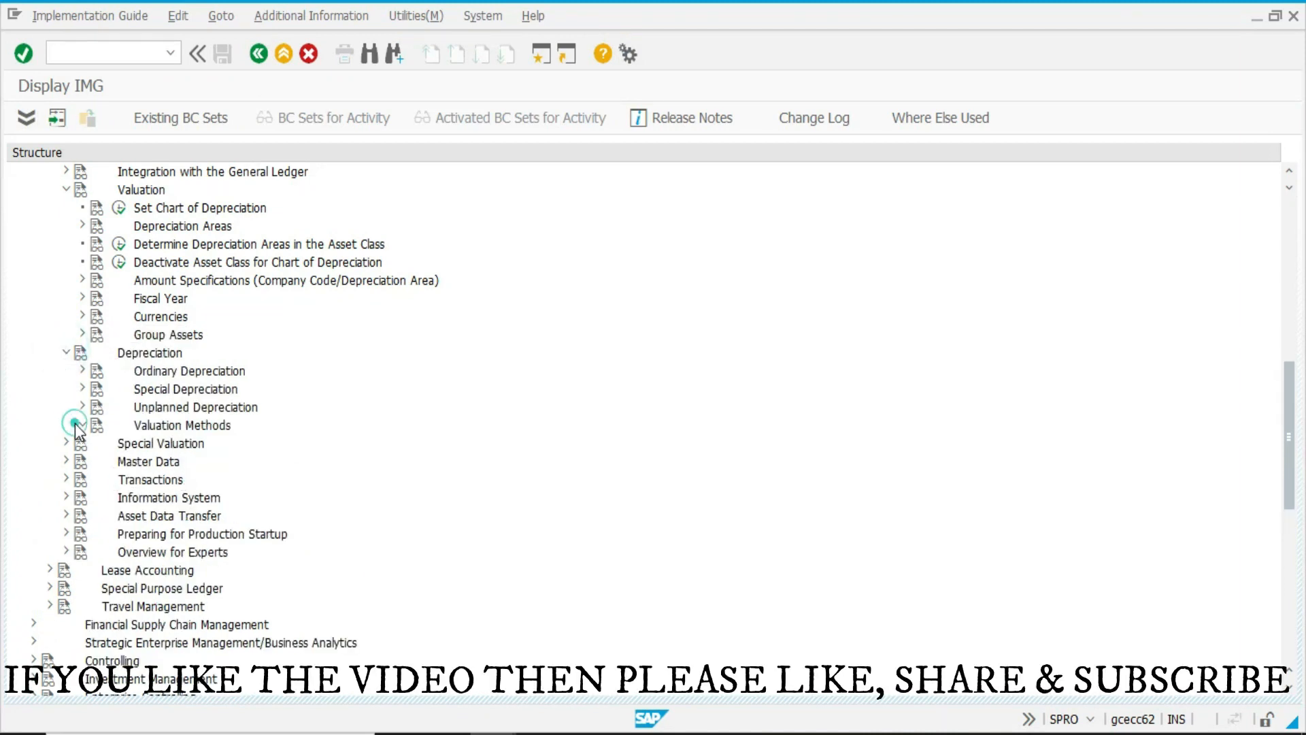
click(99, 444)
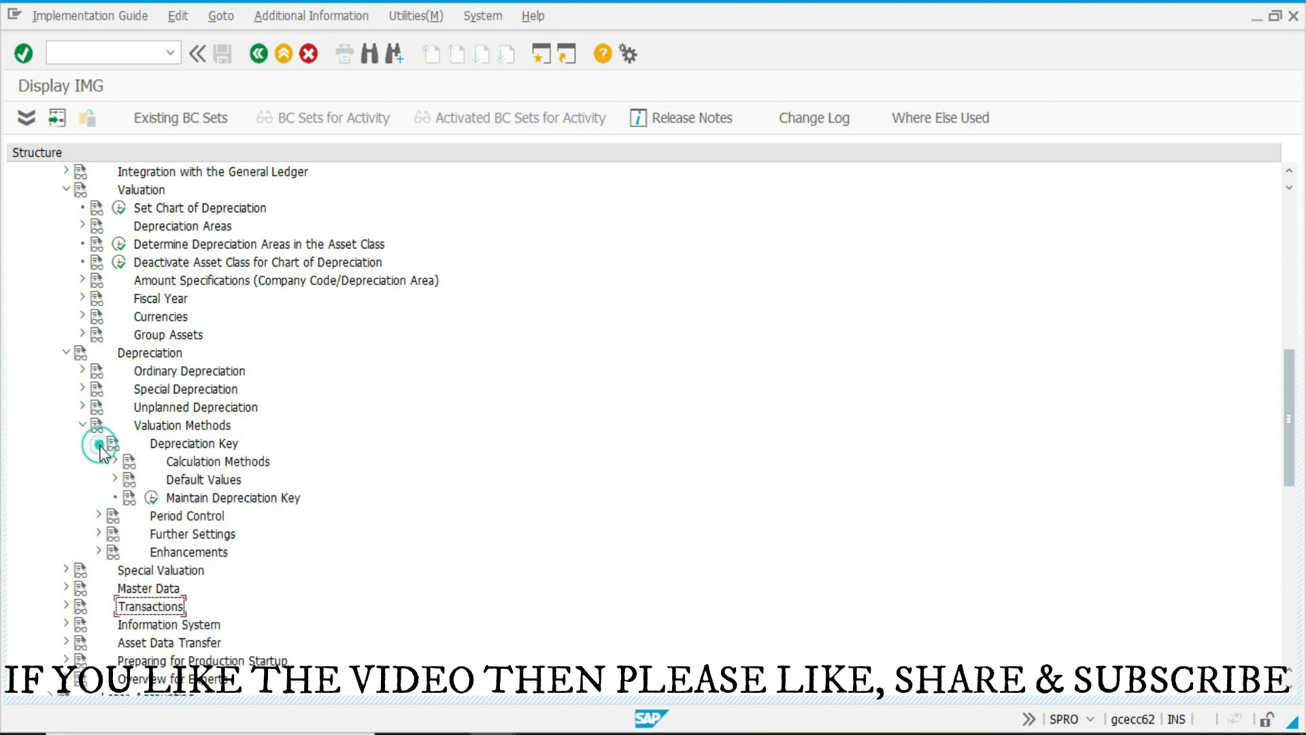
click(115, 462)
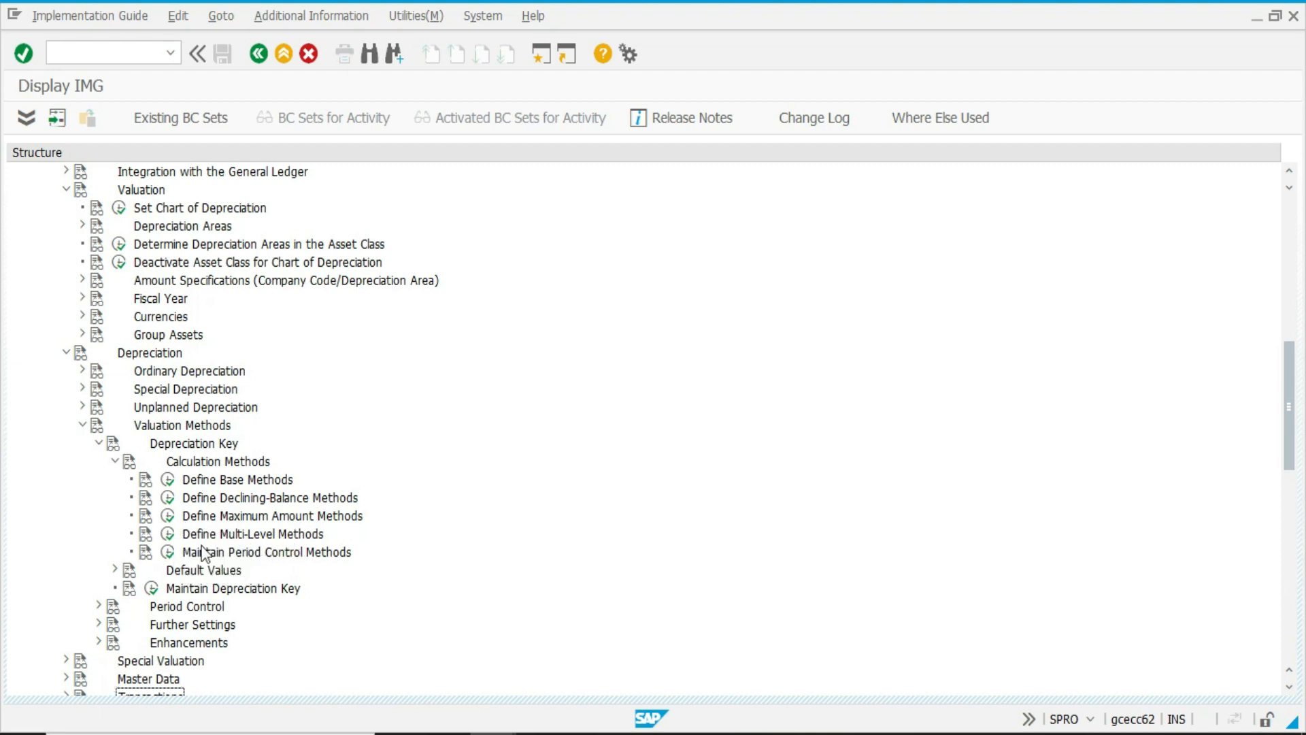
click(175, 481)
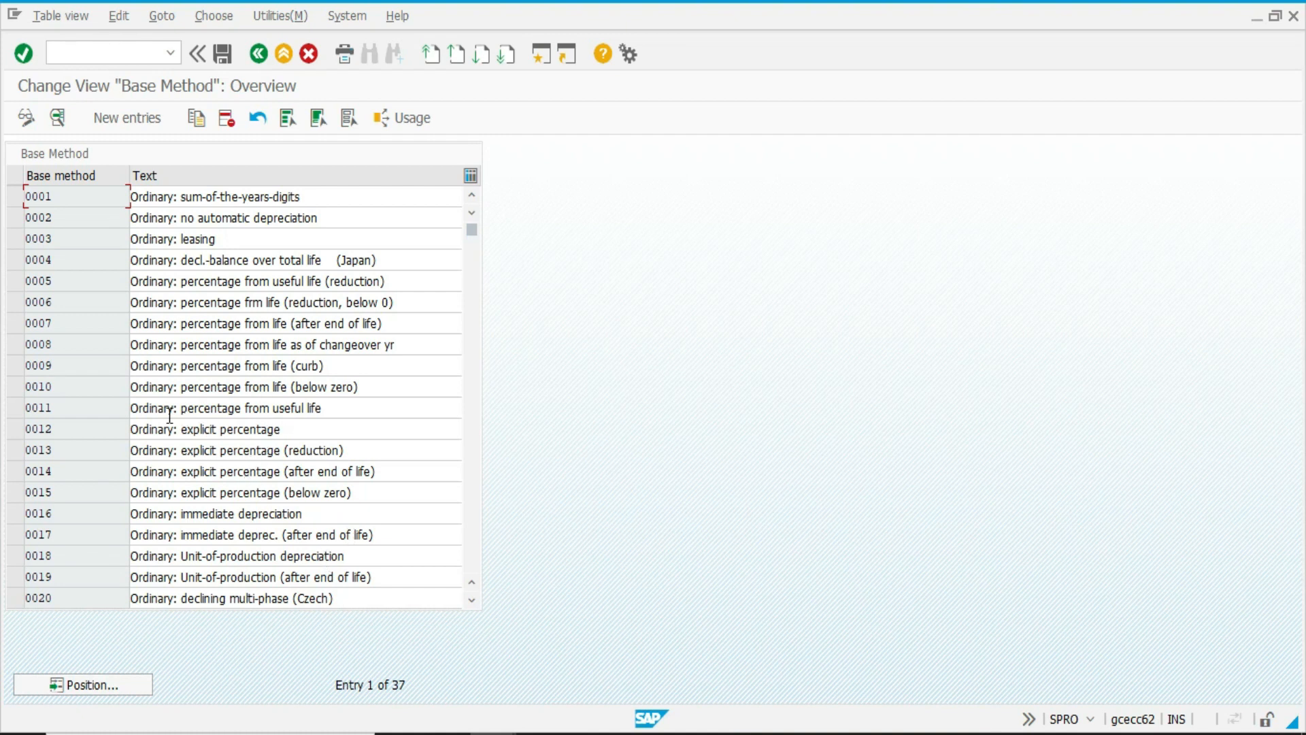
Open the details of base method 0011, examine the available depreciation methods, and choose D Percentage from the useful life.
double_click(206, 407)
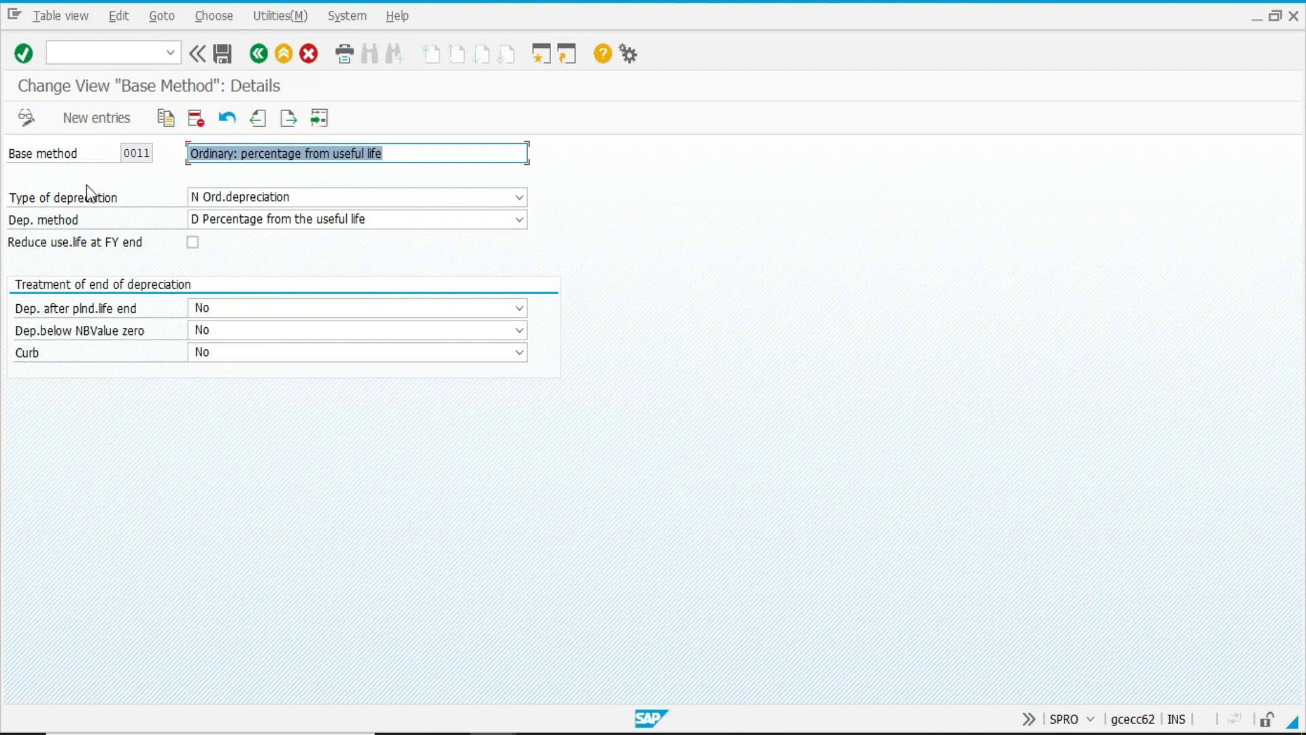
click(228, 221)
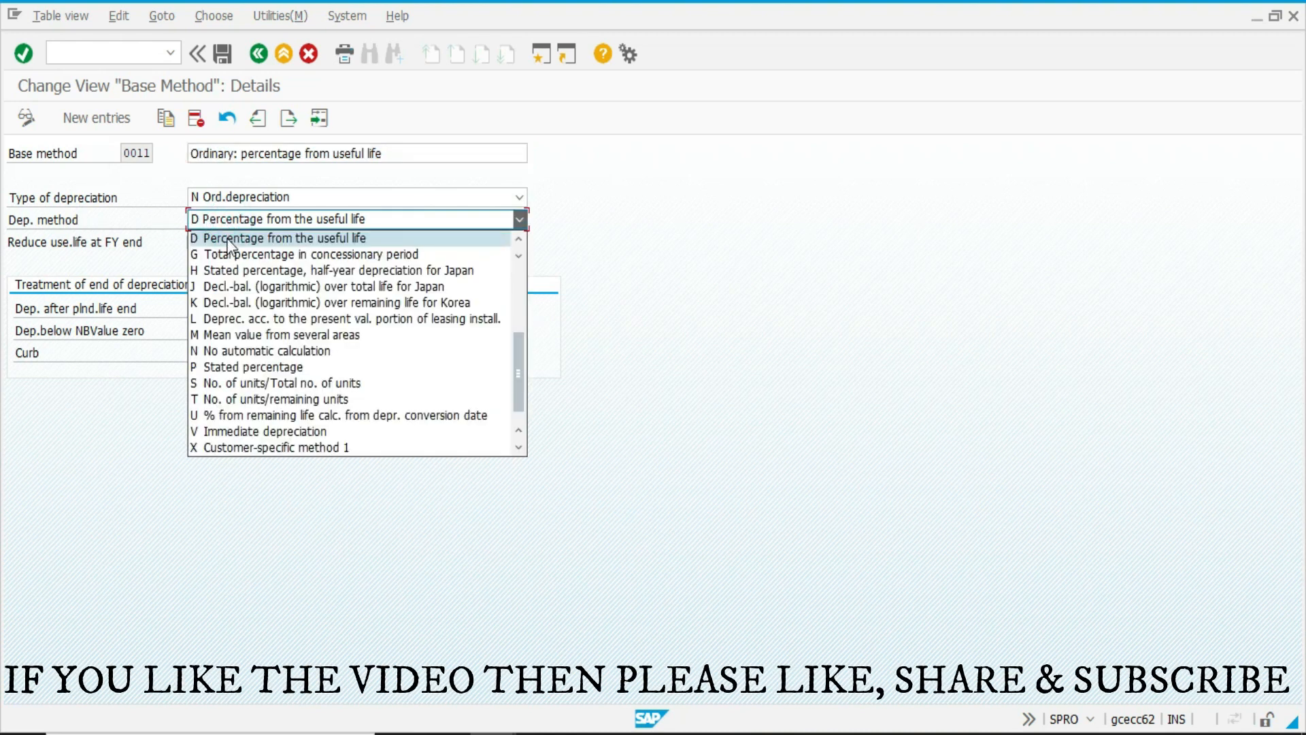
click(229, 240)
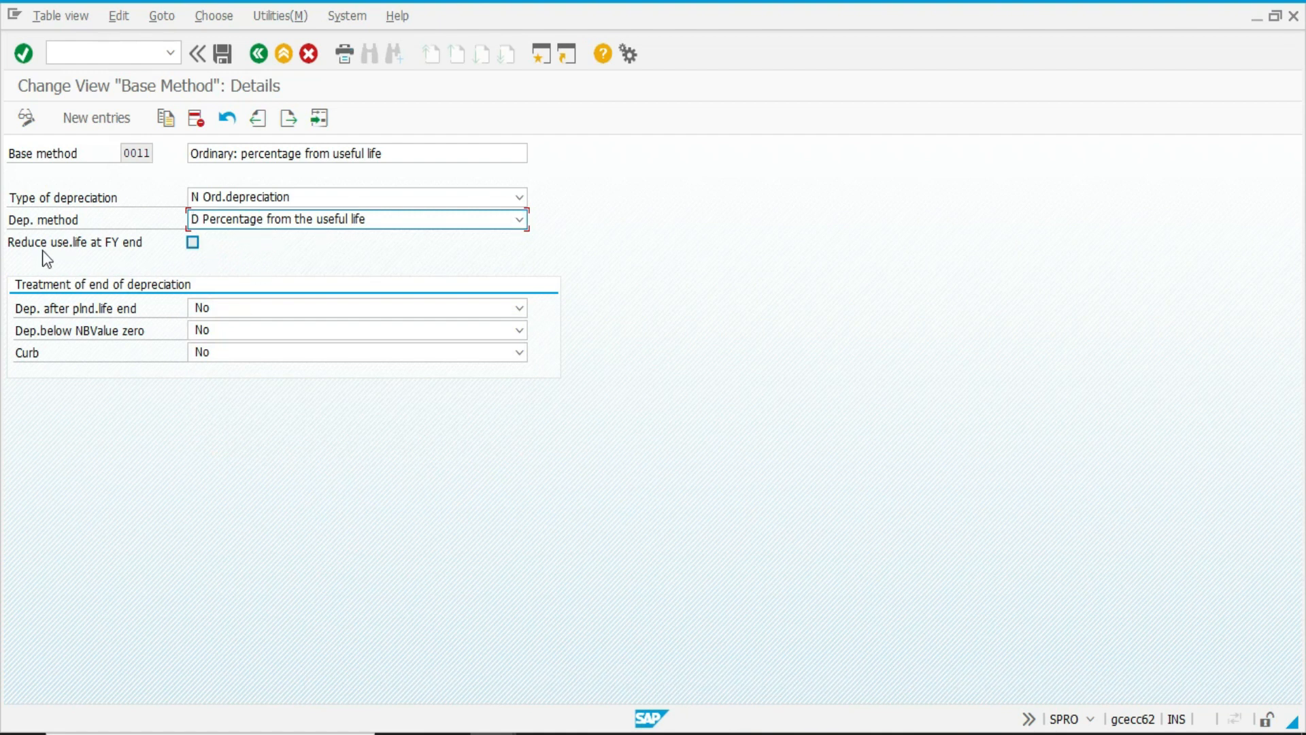
key(Delete)
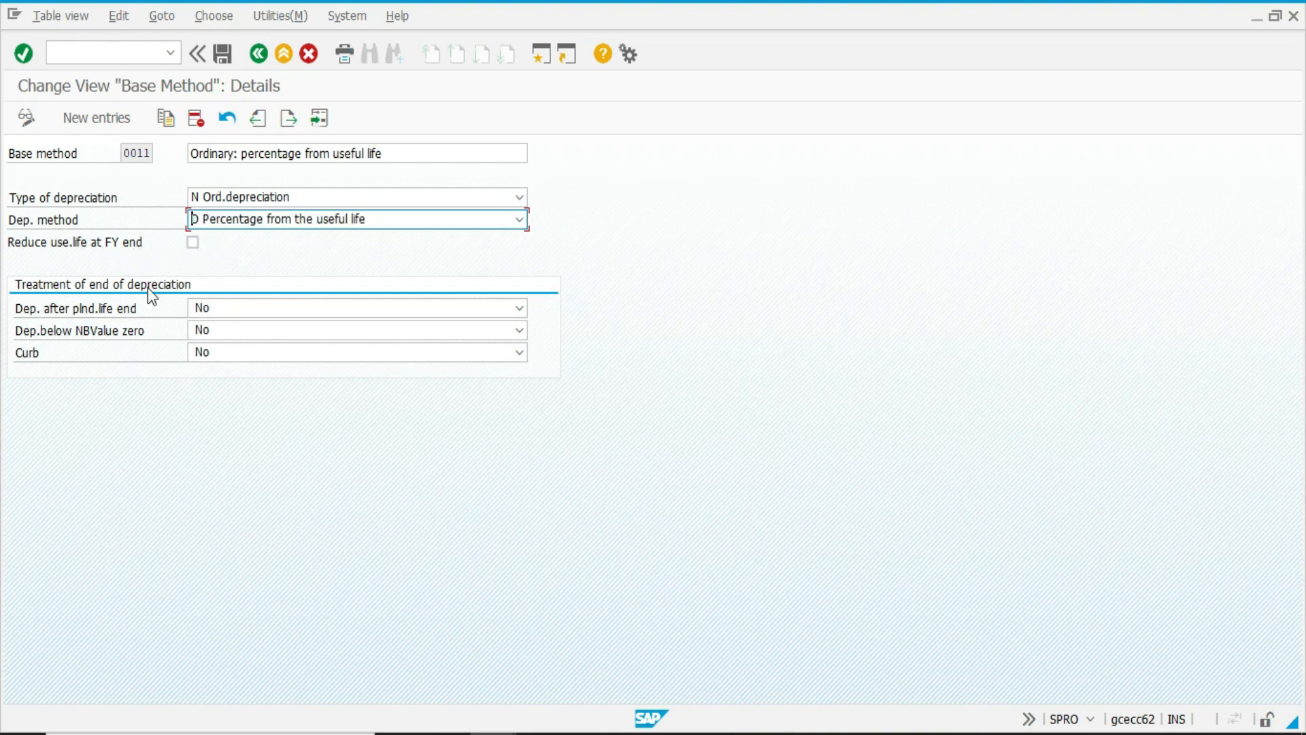
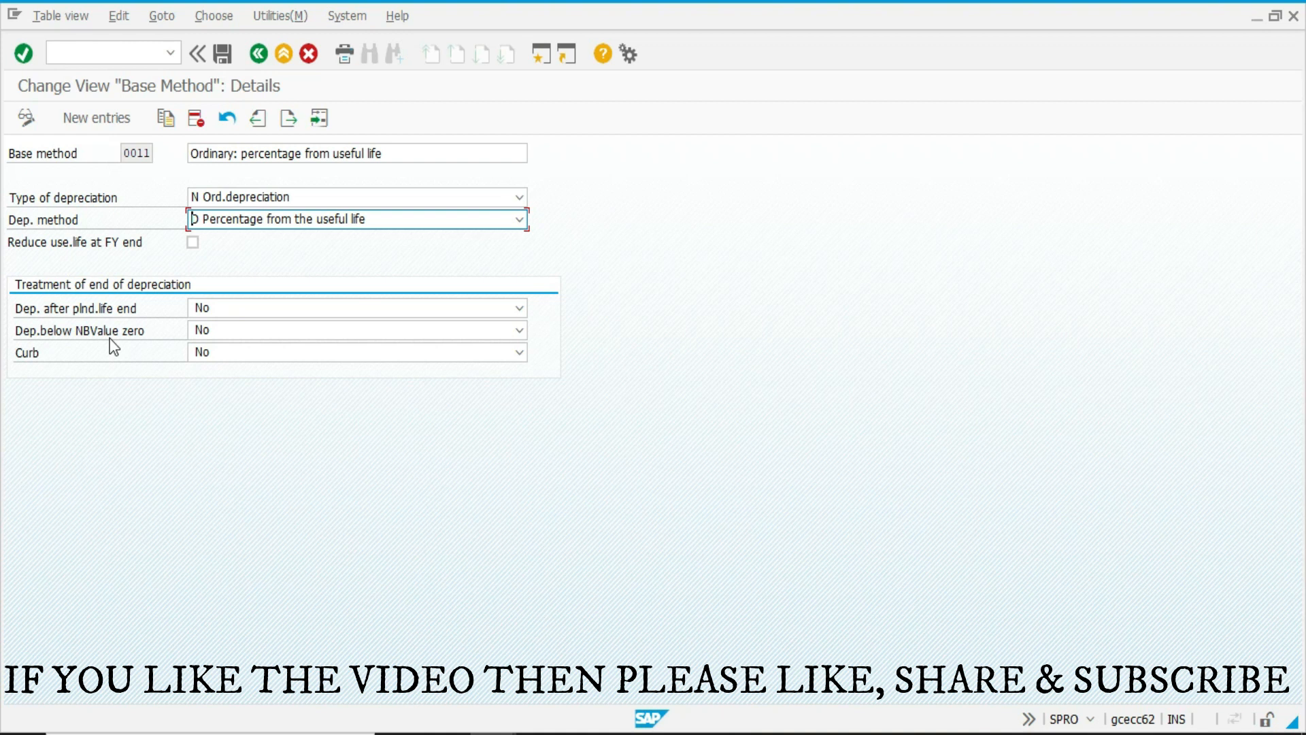
Read the field help on the Curb setting of base method 0011 and return to the IMG.
click(110, 337)
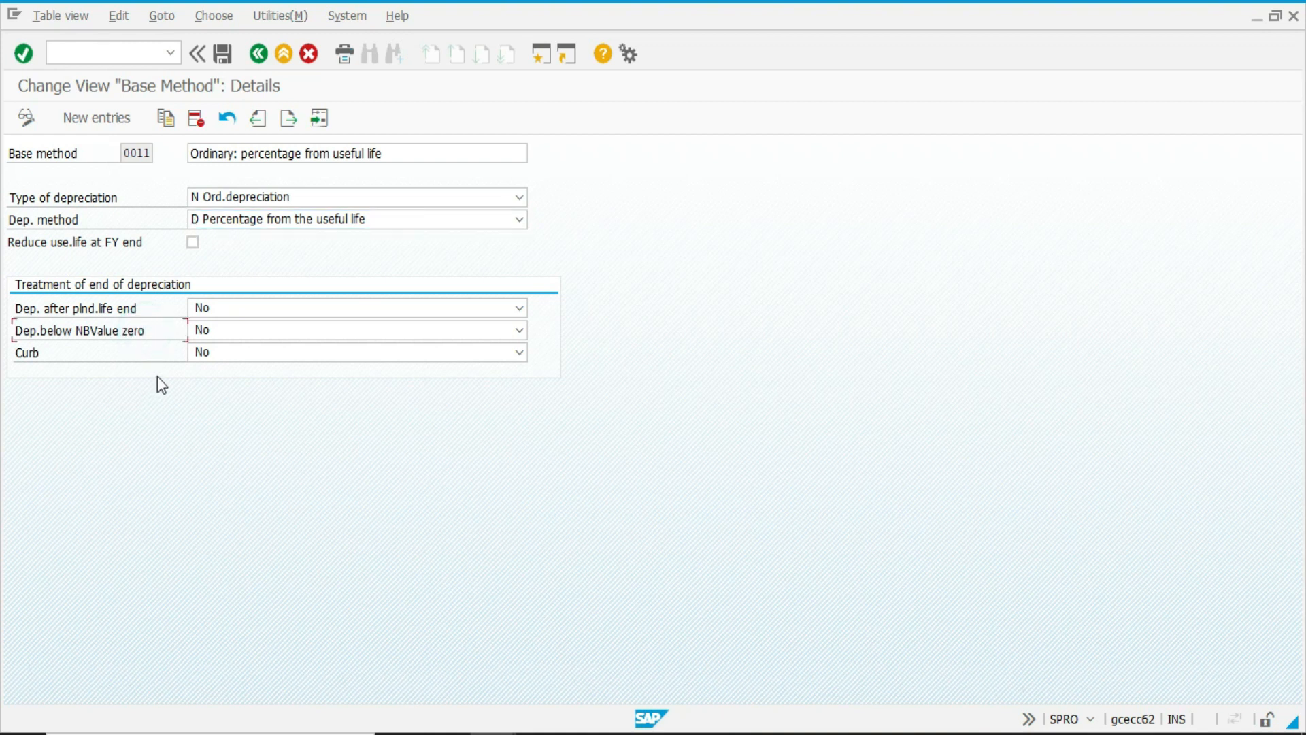
click(147, 365)
key(F1)
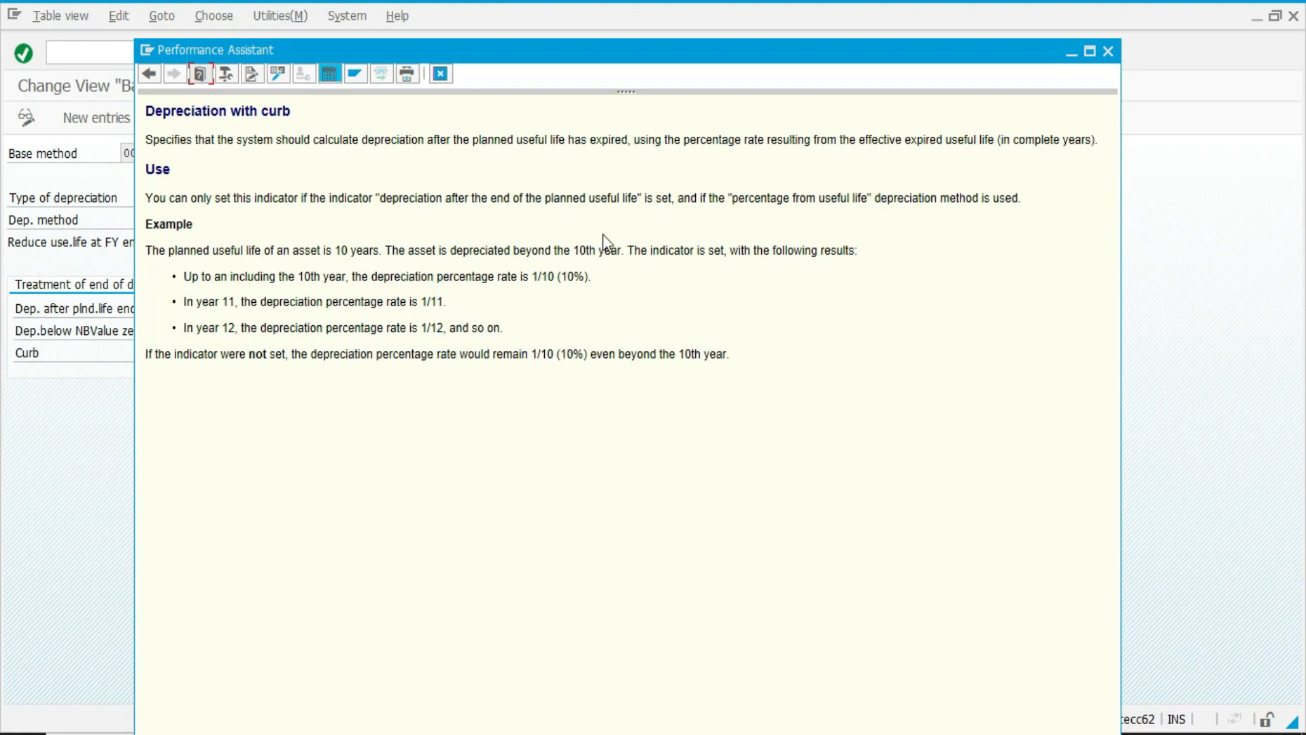
key(Escape)
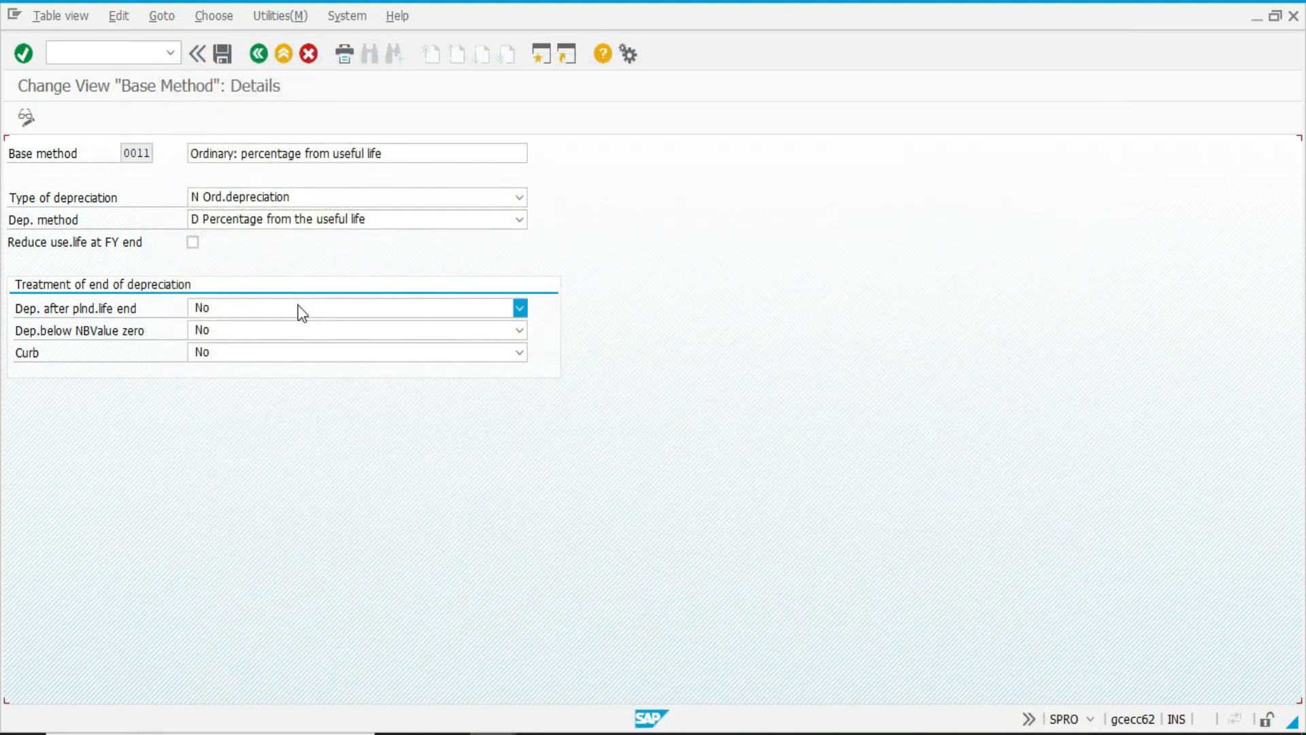
key(F3)
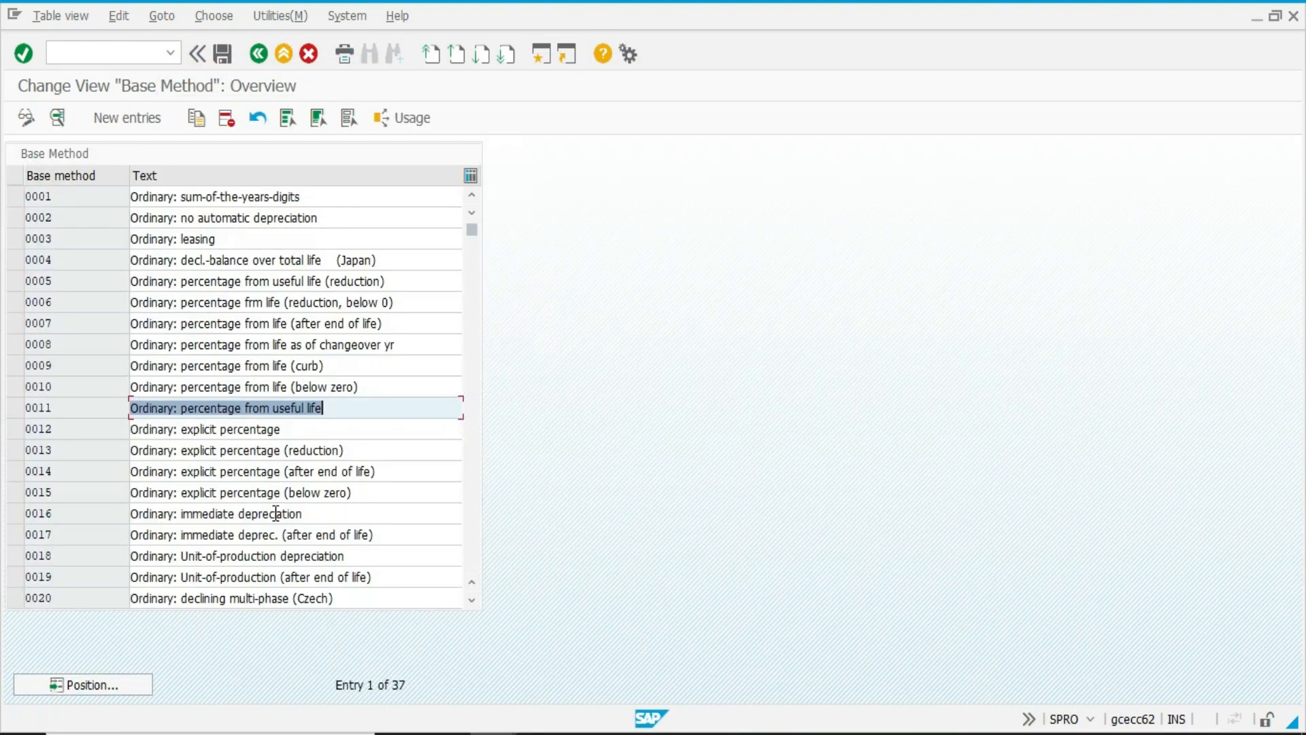
key(F3)
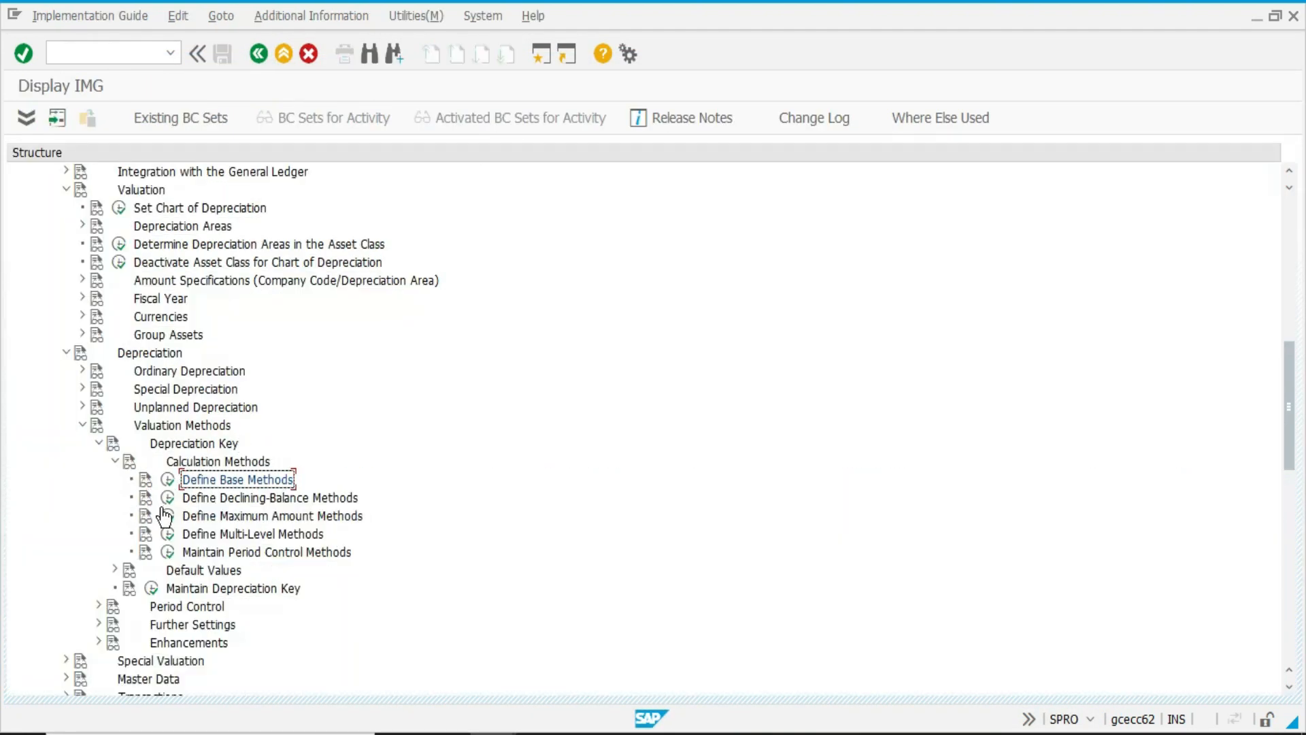
Review the declining-balance methods of chart of depreciation IN1, including the India 5% block, and the maximum amount methods, returning to the IMG.
click(167, 497)
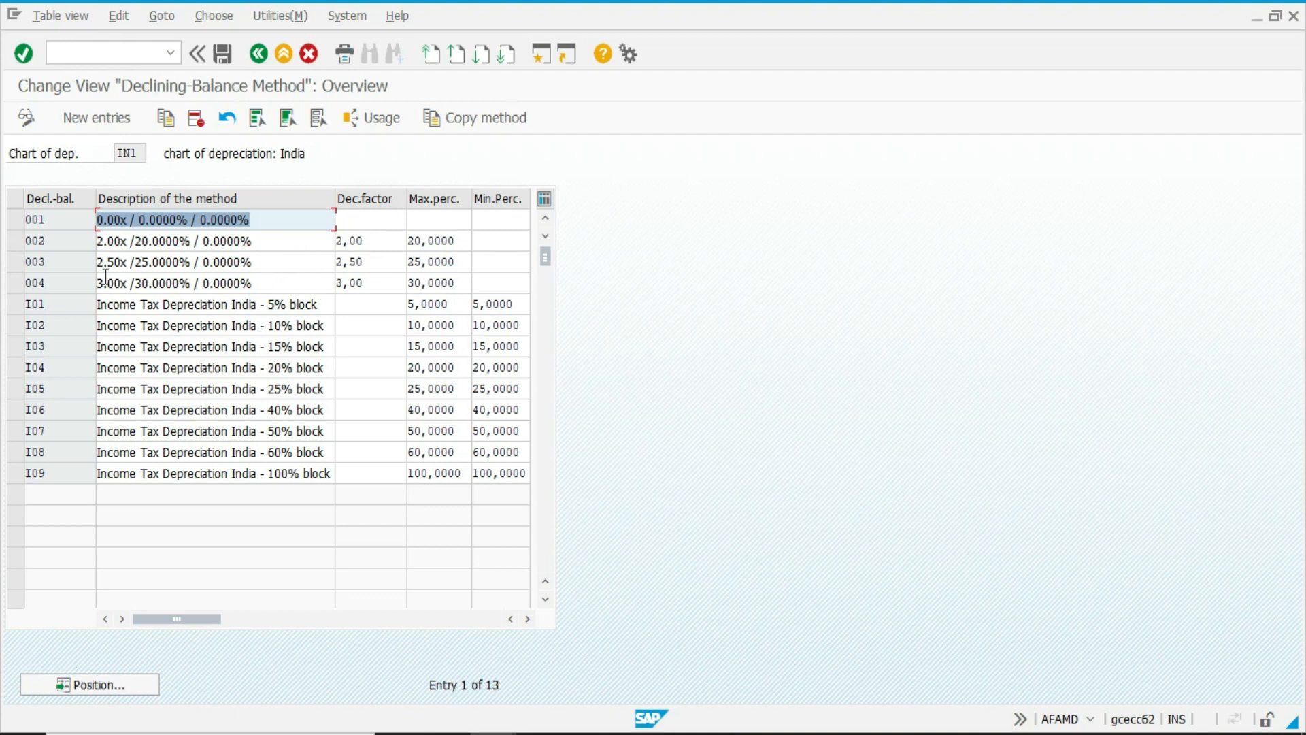
click(145, 266)
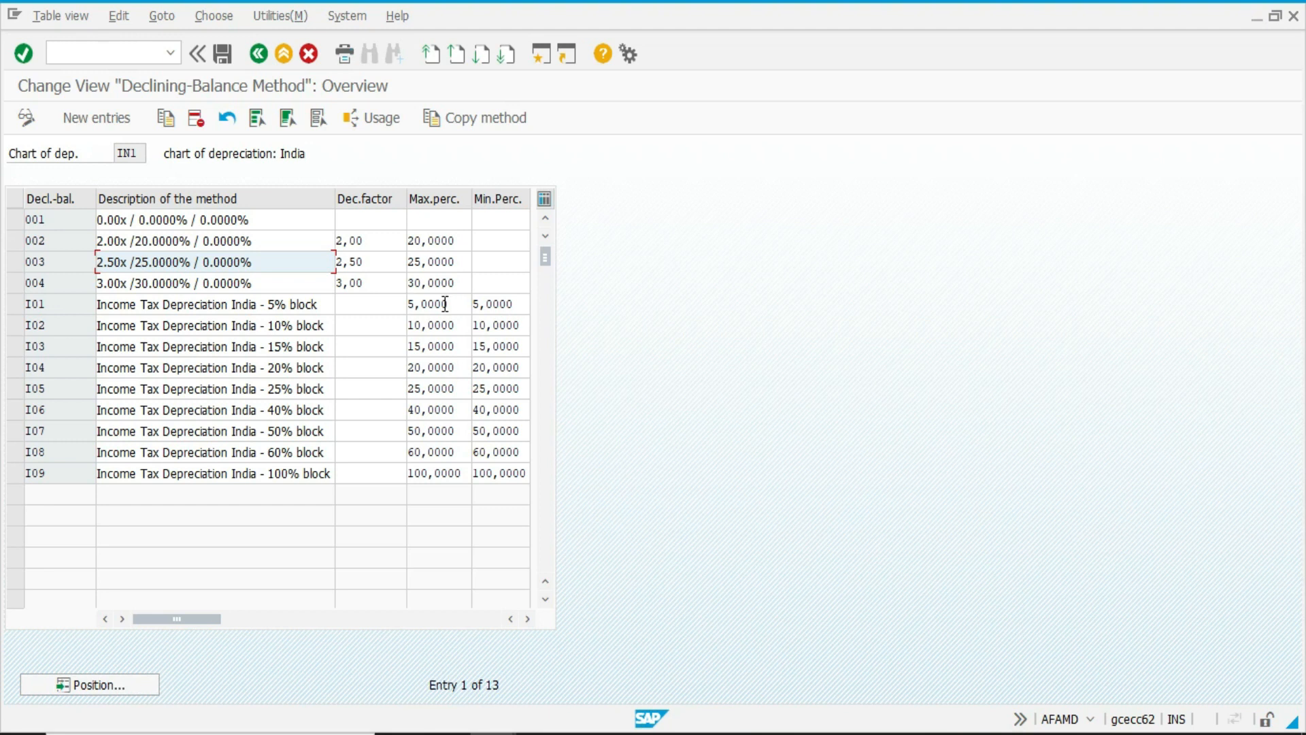
click(313, 306)
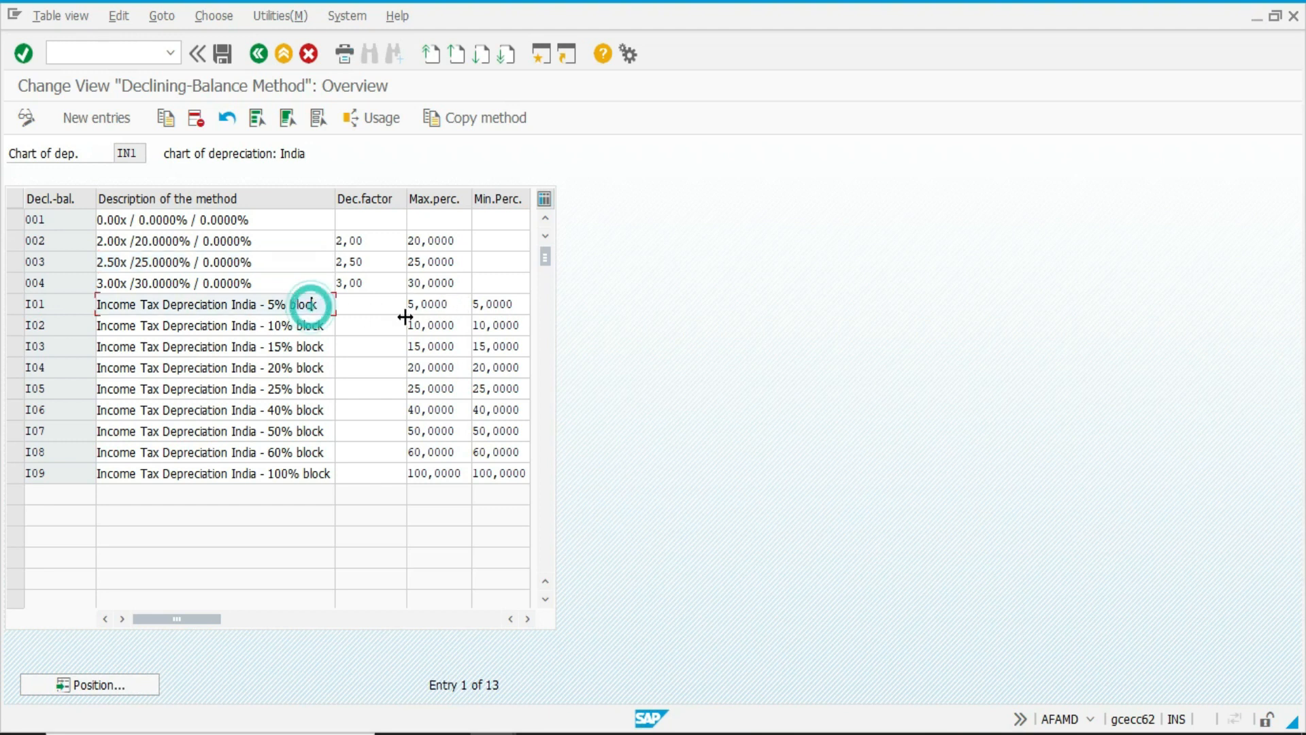
click(449, 303)
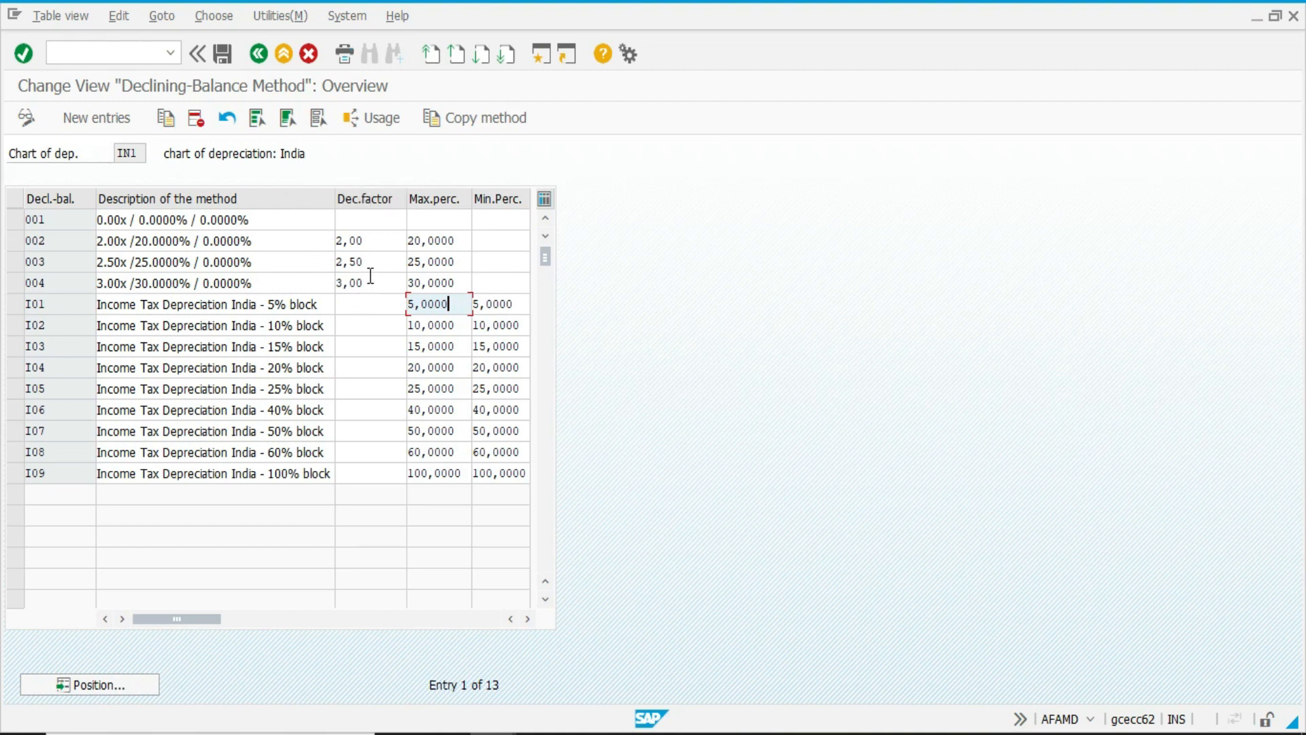
key(F3)
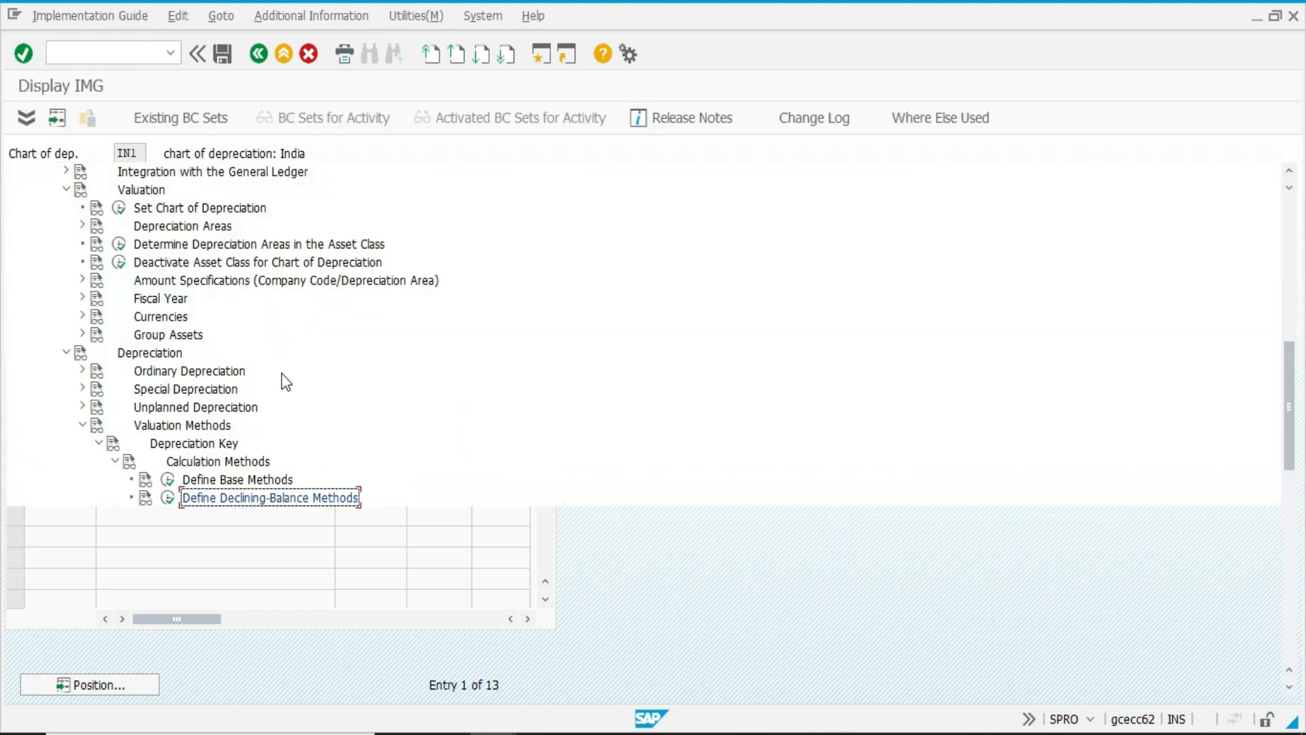
click(168, 516)
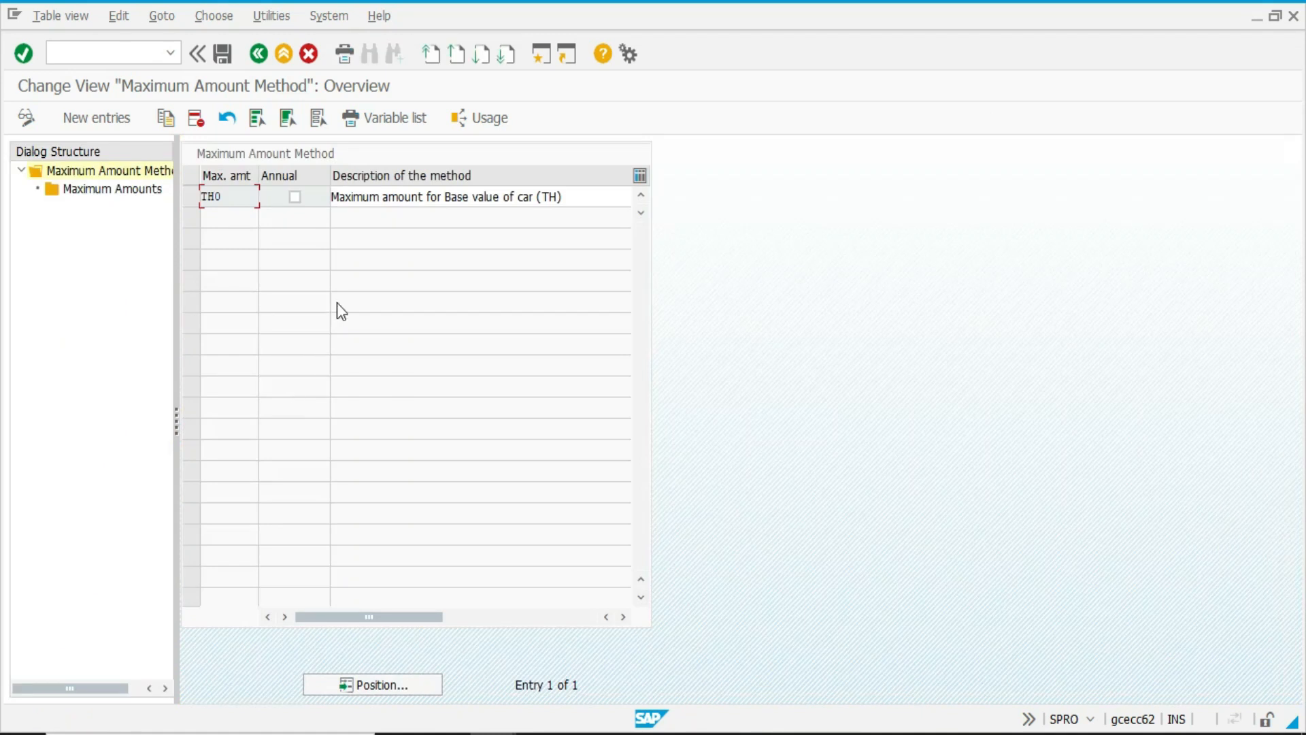
key(F3)
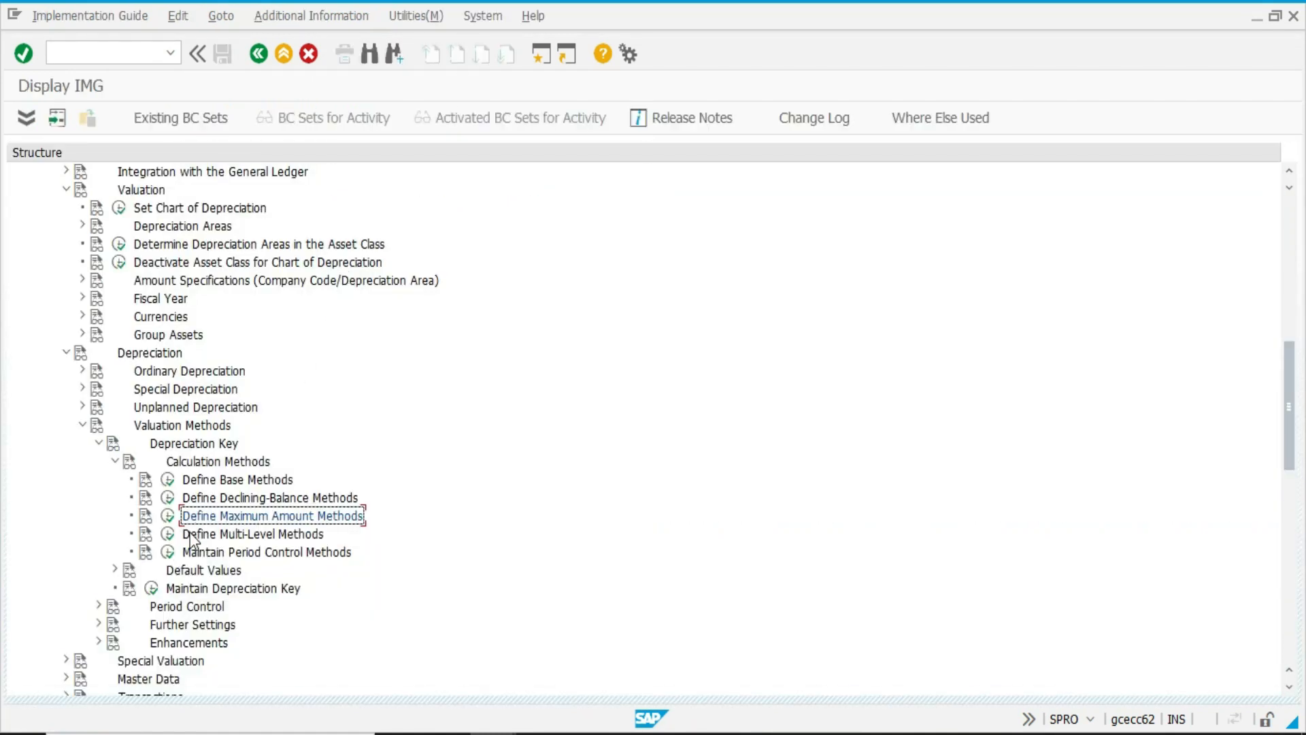
Look through the multi-level methods of chart of depreciation IN1 and open the levels of method 011.
click(166, 535)
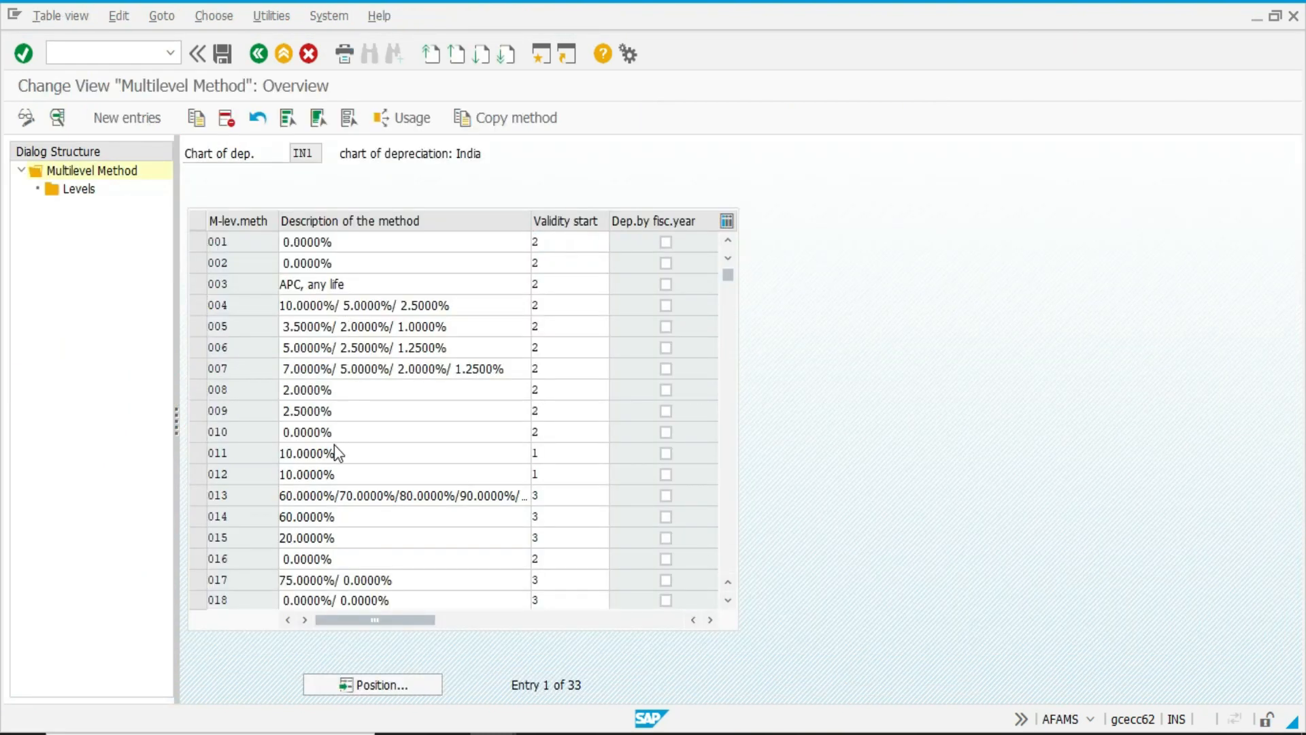
scroll(337, 441, down, 4)
scroll(332, 475, down, 3)
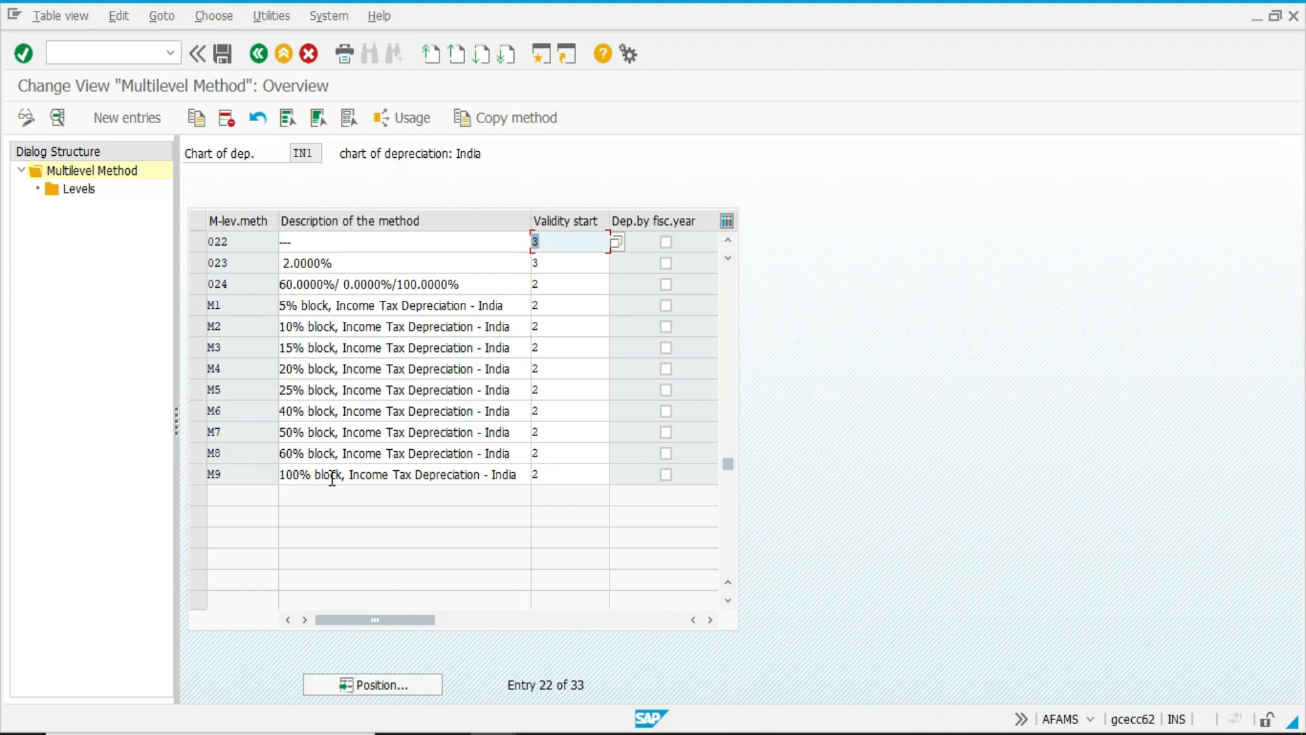
scroll(272, 442, up, 6)
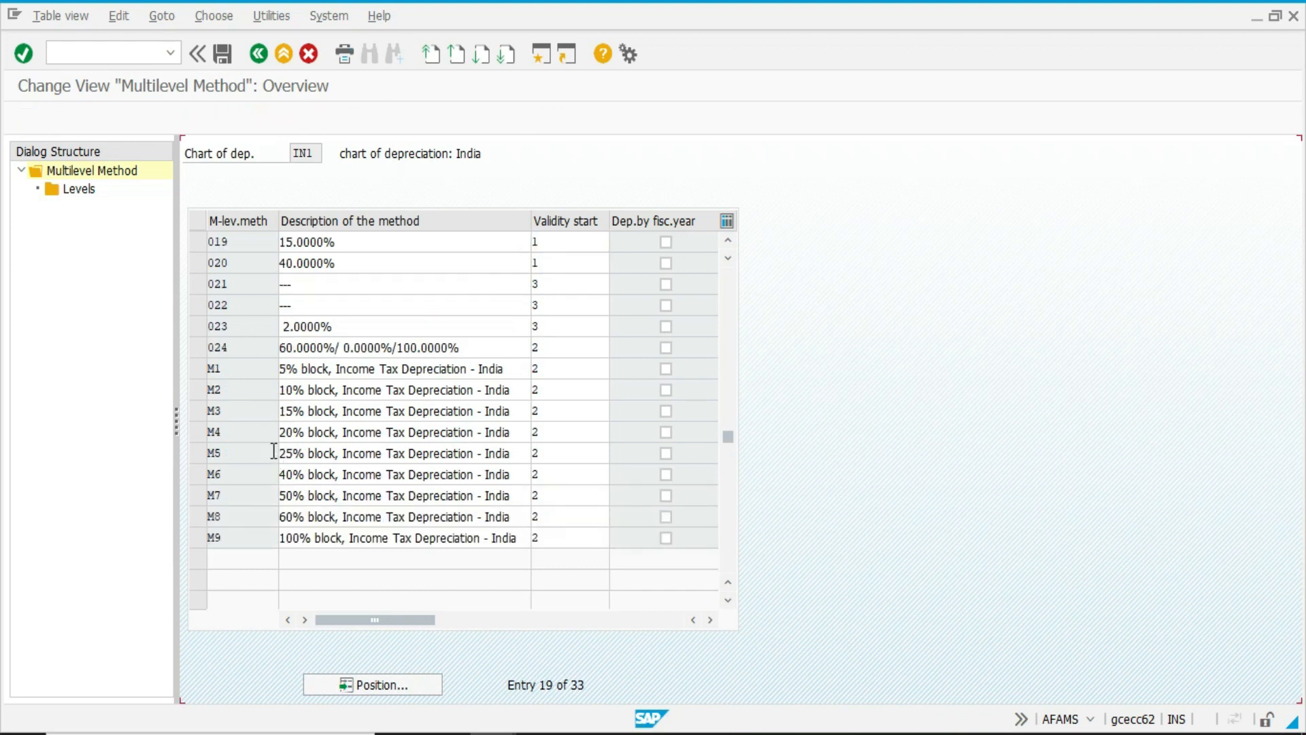
scroll(273, 451, up, 1)
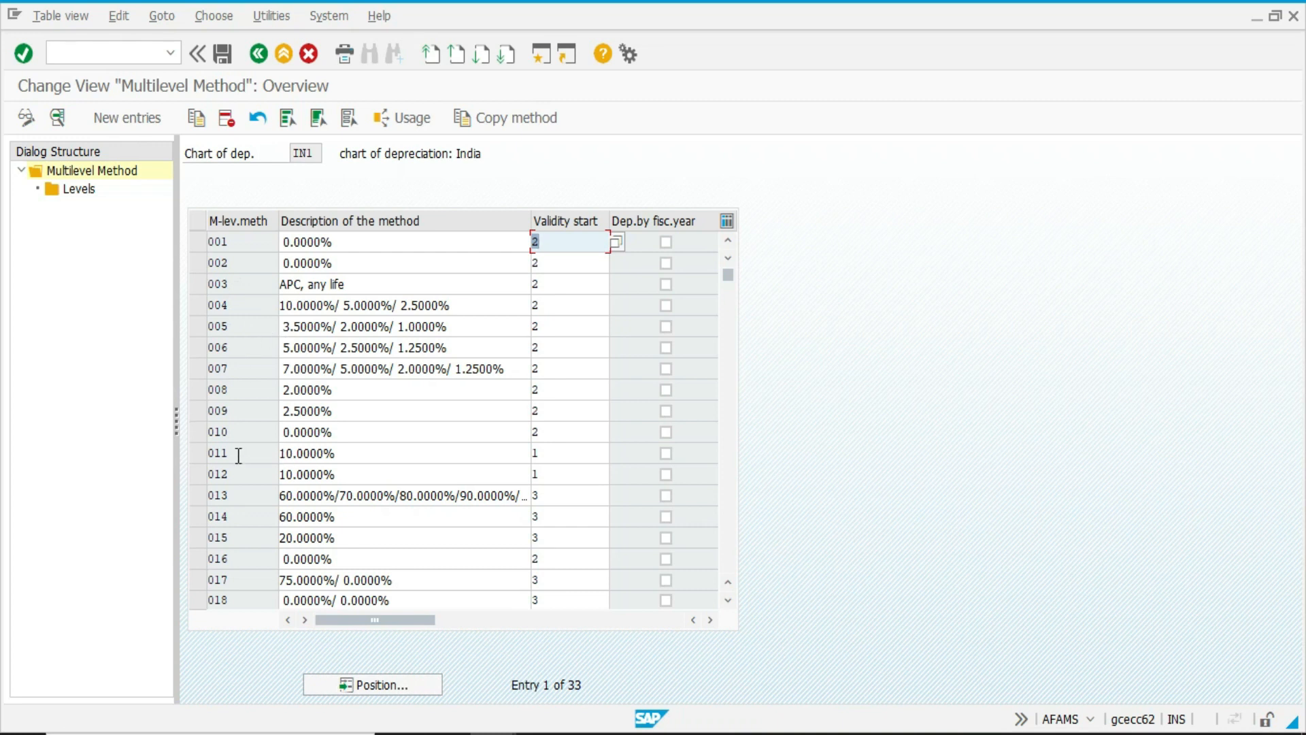
click(196, 452)
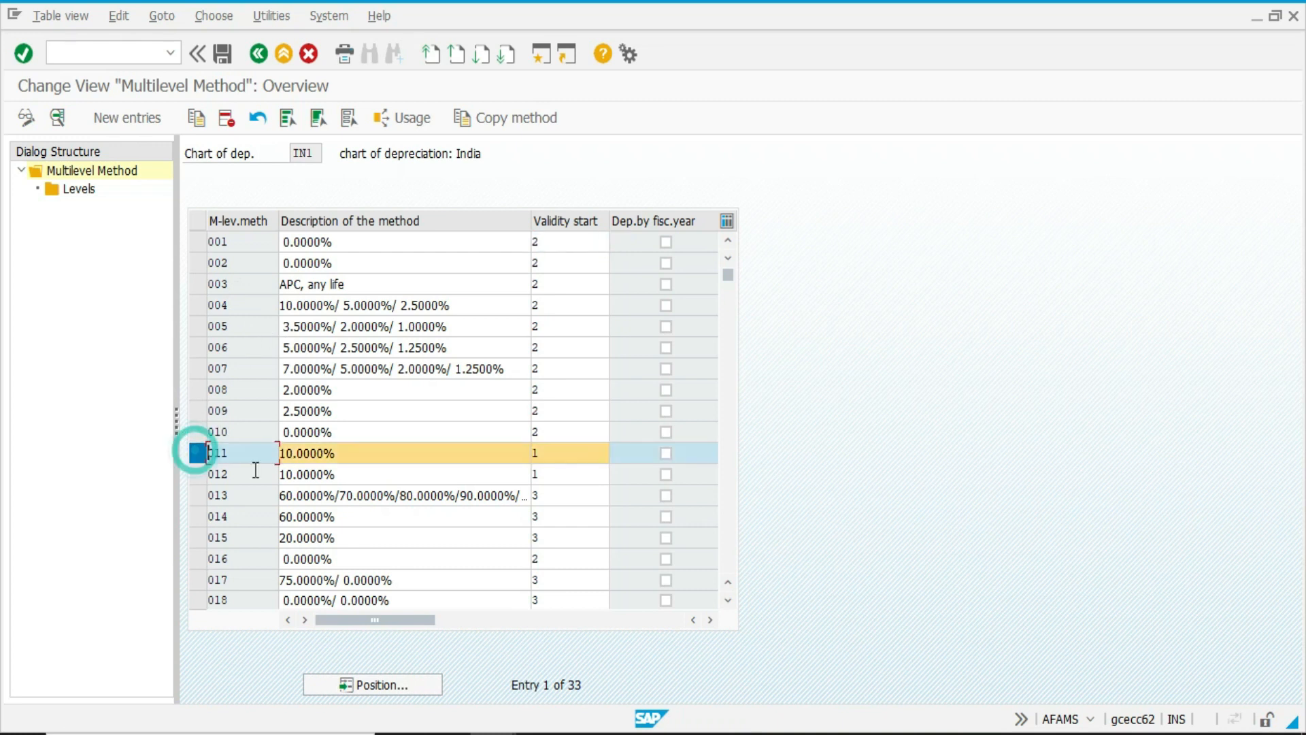
double_click(77, 190)
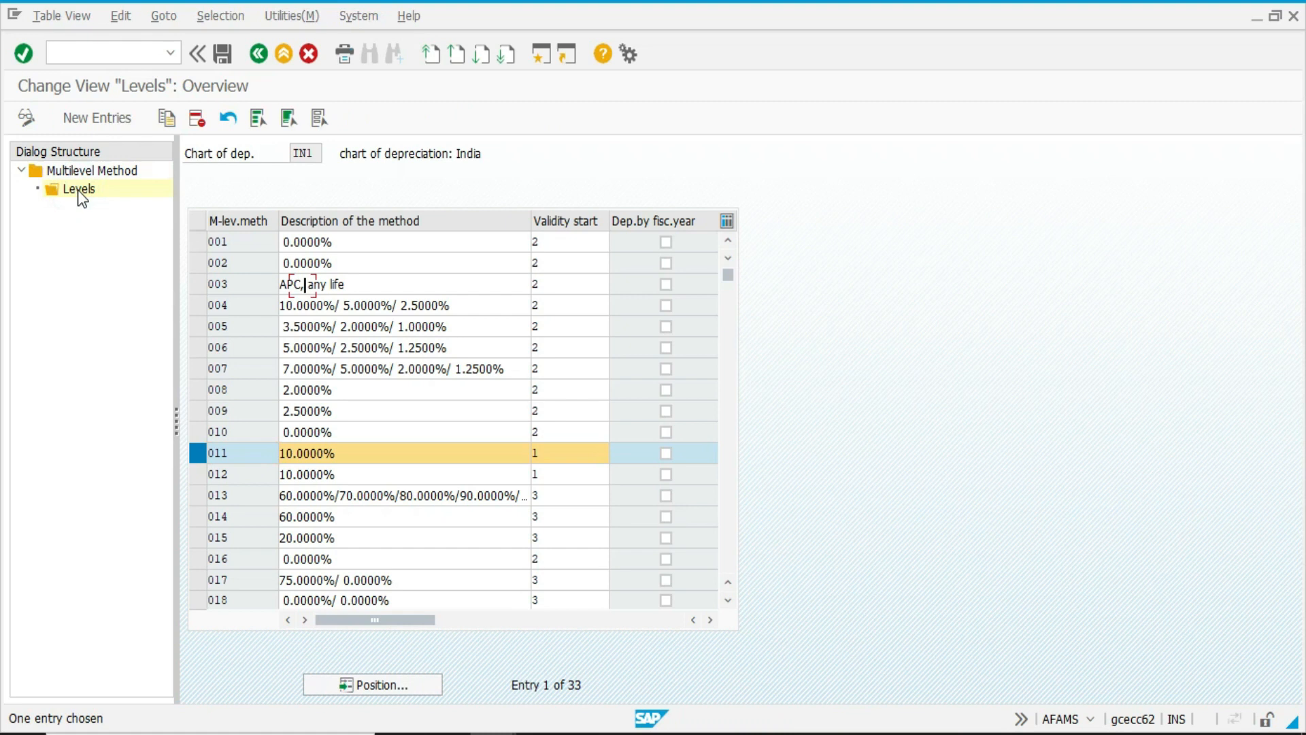
Examine the period, base value and percentage of the level defined for multi-level method 011.
click(355, 286)
text(02)
click(398, 291)
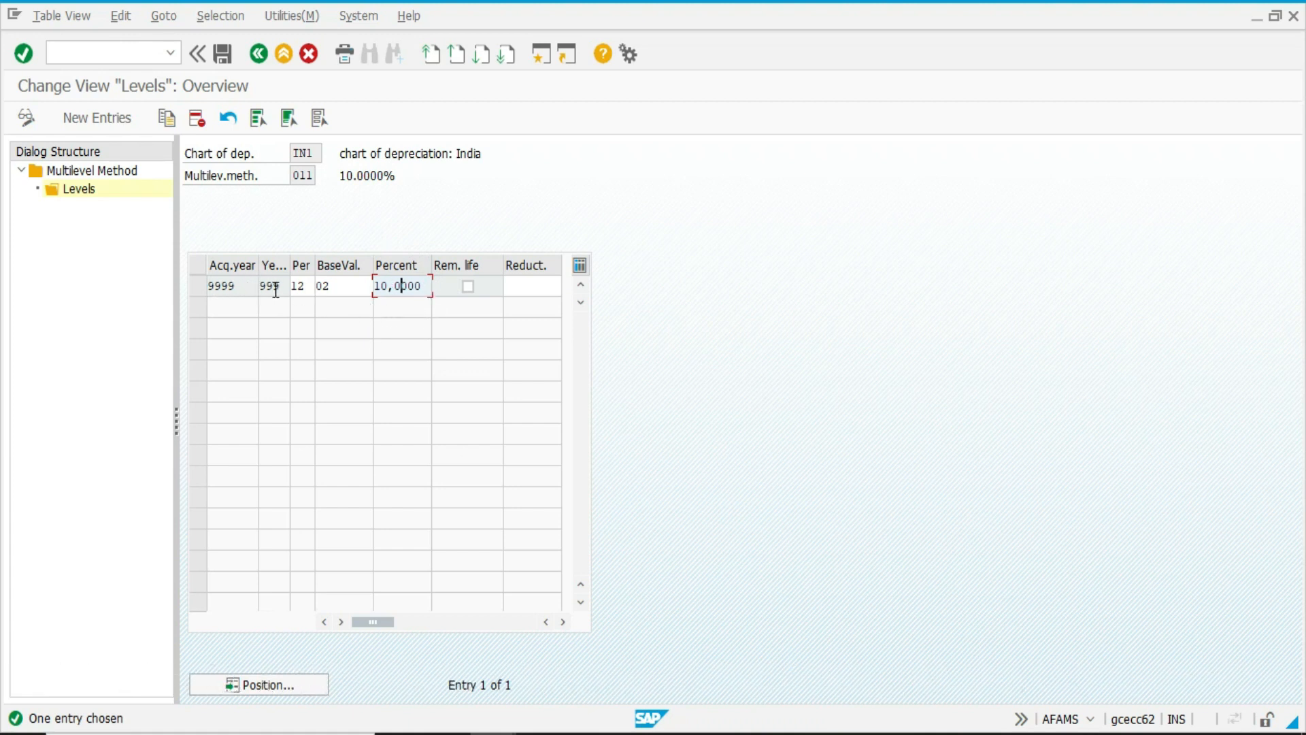
click(308, 286)
click(344, 287)
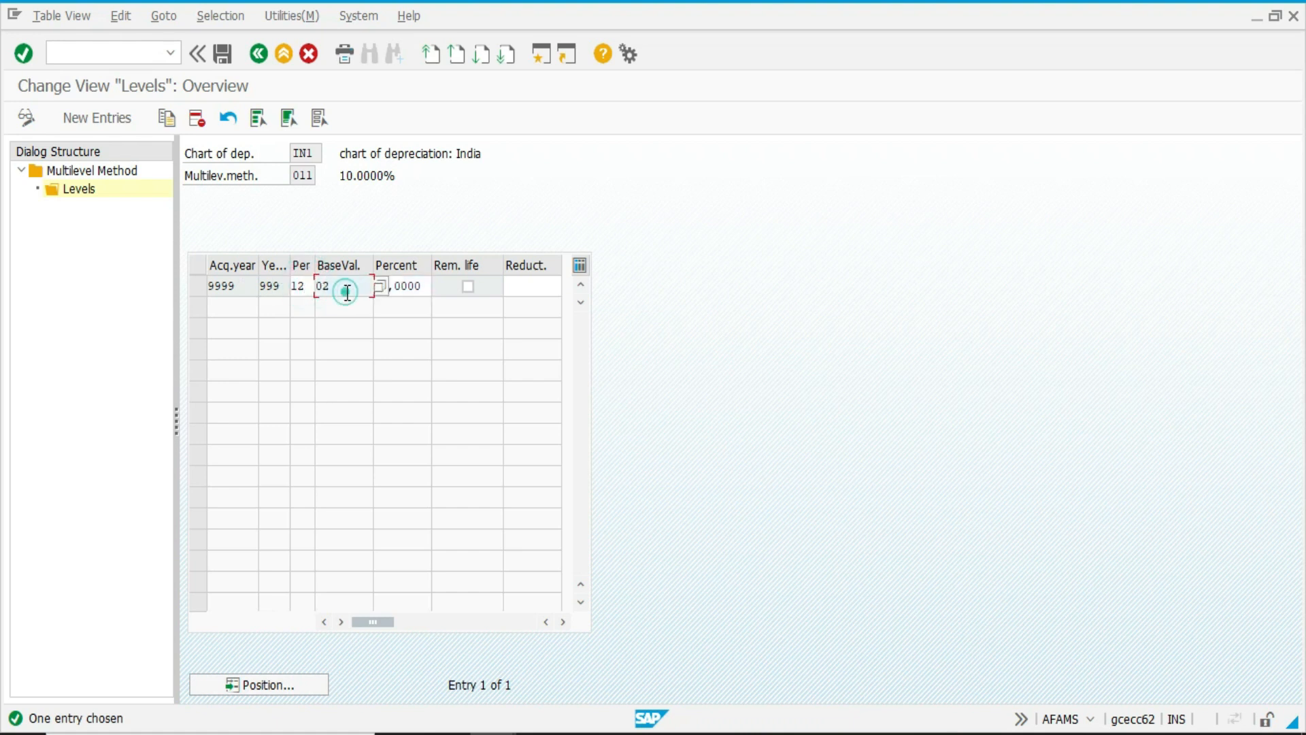
Inspect the available base value keys, including 02 Half of acquisition value and 24 Net book value, without choosing one, and return to the IMG.
click(381, 289)
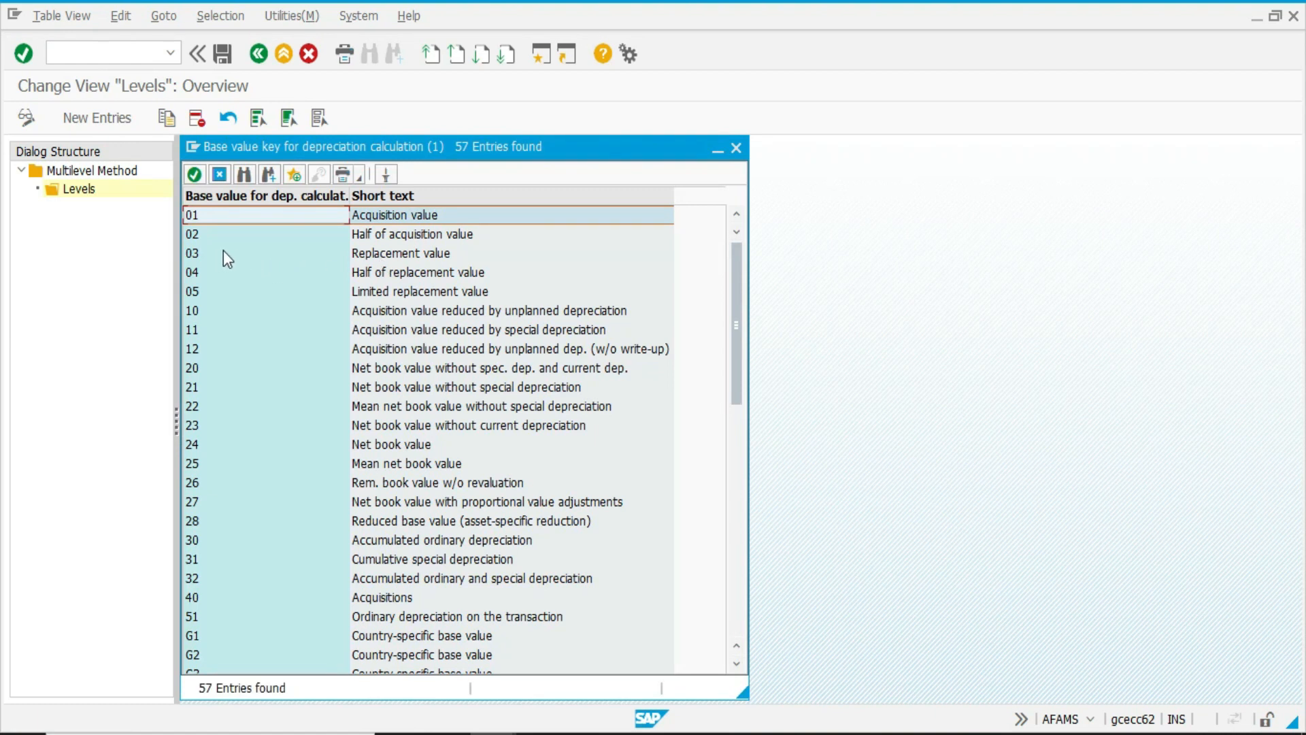
click(369, 238)
drag(305, 152, 519, 110)
click(421, 408)
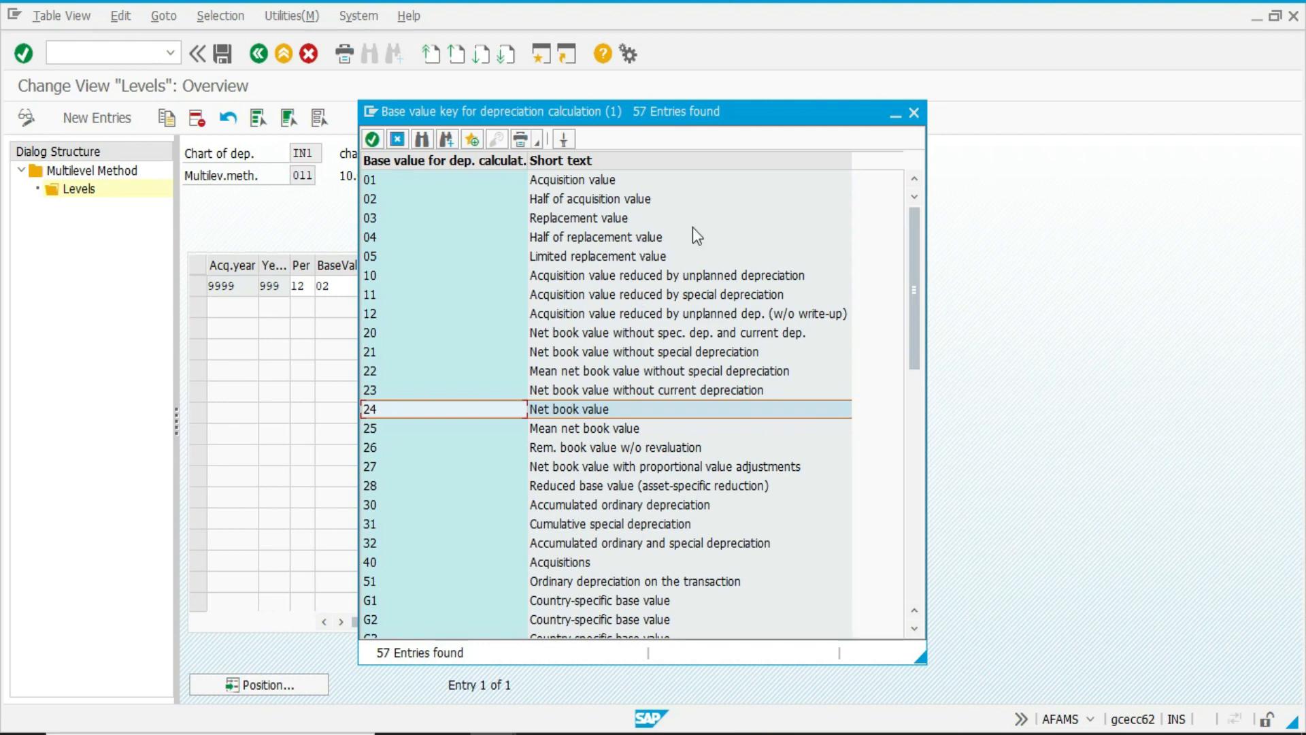
click(913, 113)
key(F3)
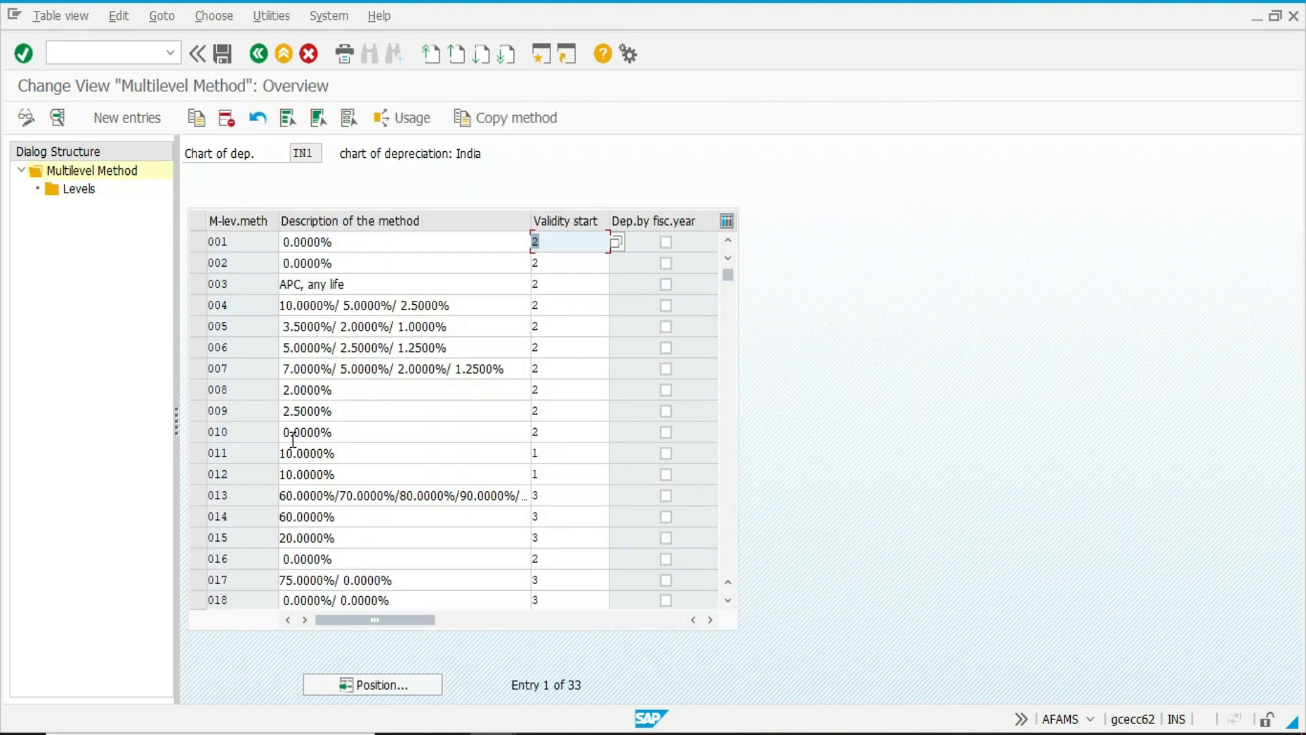
key(F3)
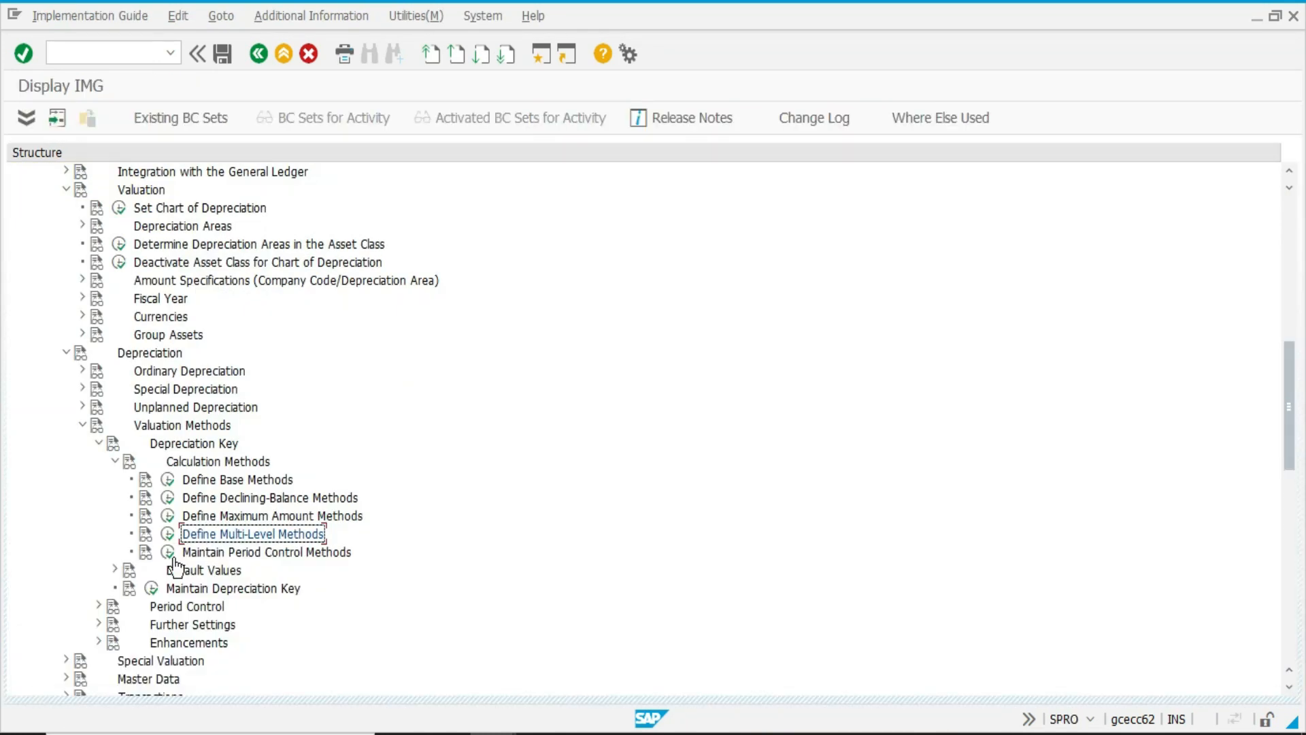
Open Maintain Period Control Methods and review the acquisition period controls available for method 001, including 04, without choosing one.
click(167, 551)
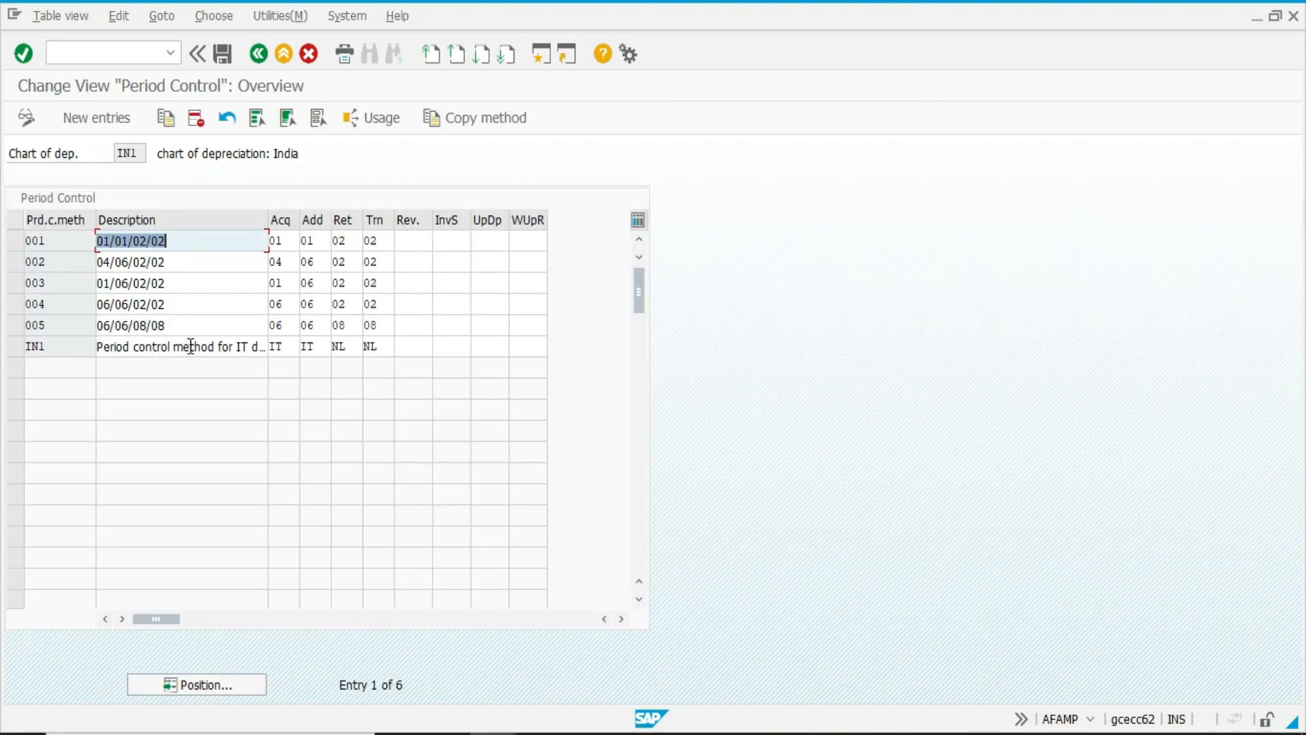
click(285, 243)
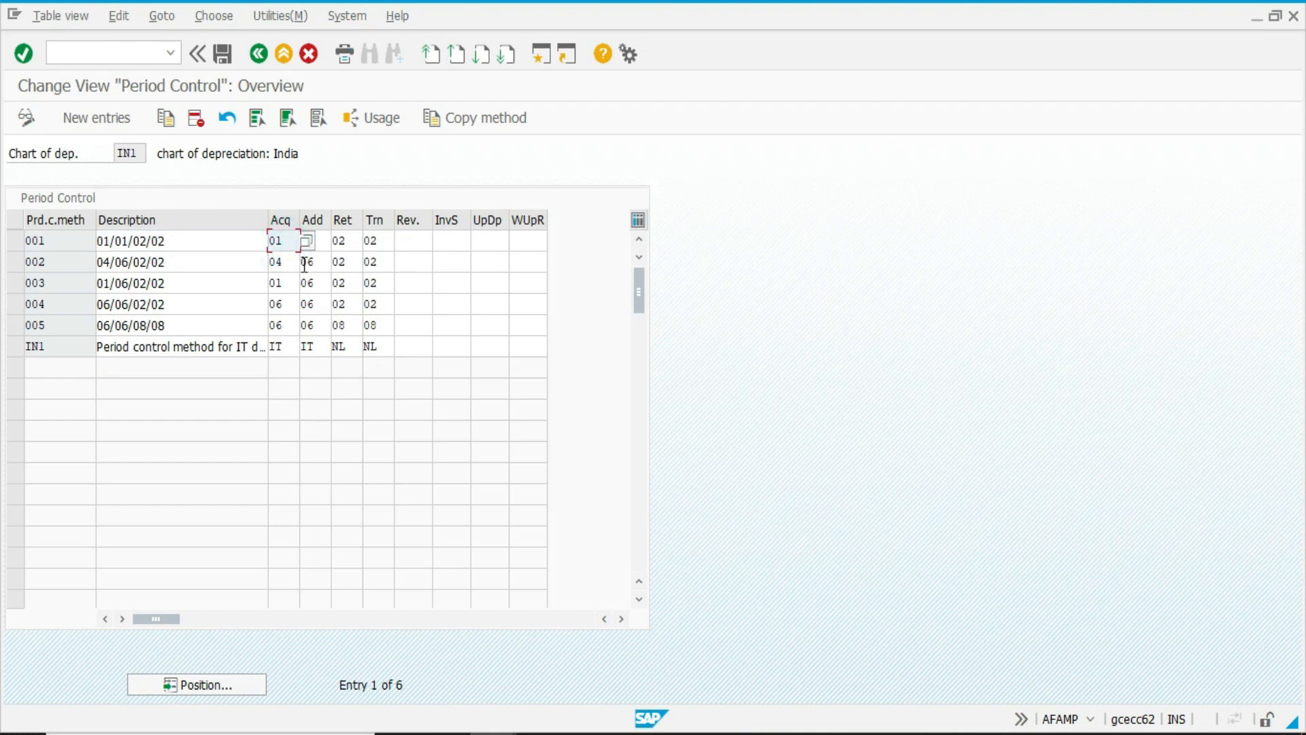
click(307, 241)
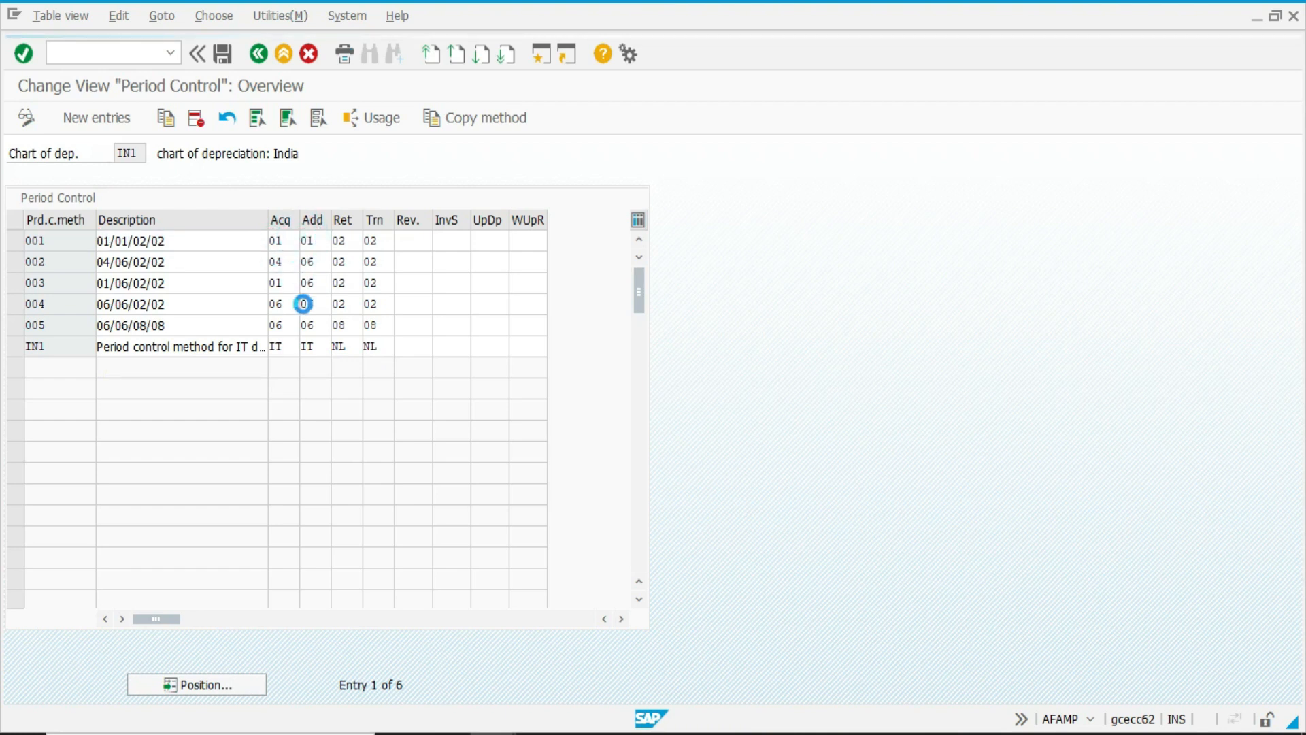
key(F4)
drag(249, 162, 718, 186)
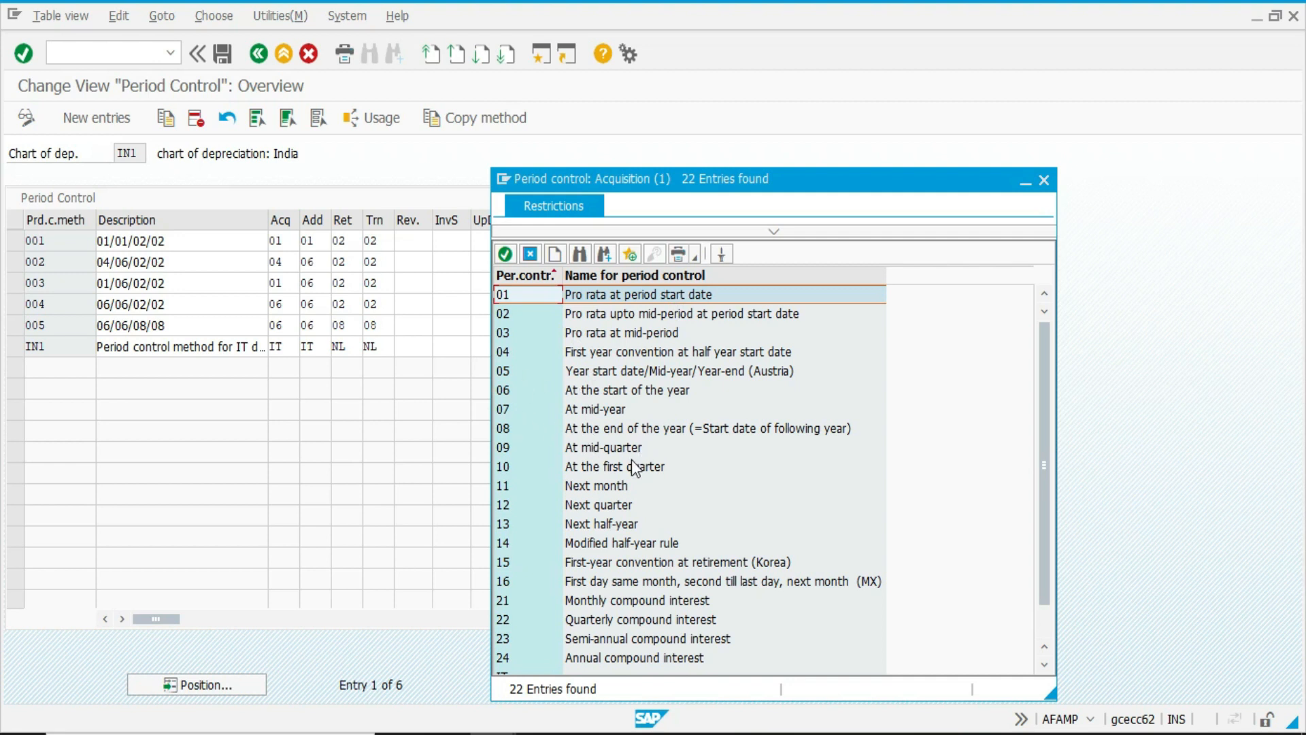
click(627, 352)
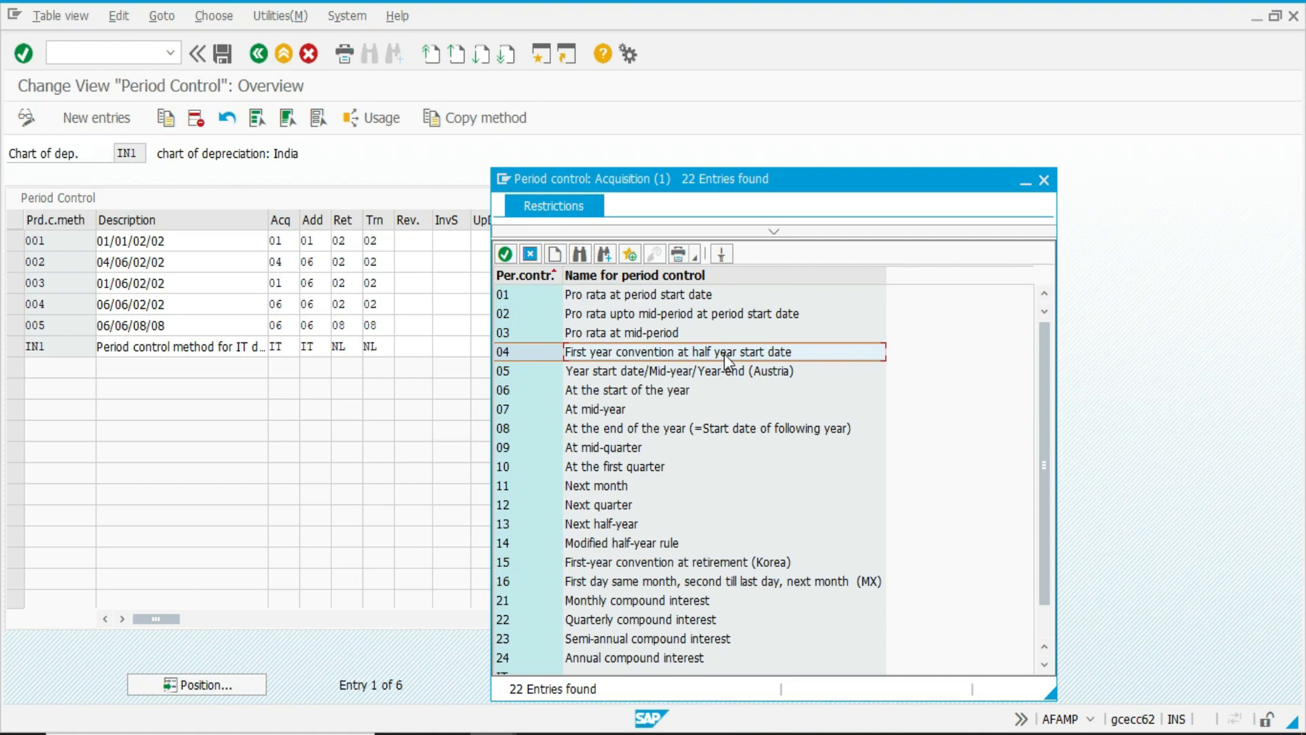
click(1040, 183)
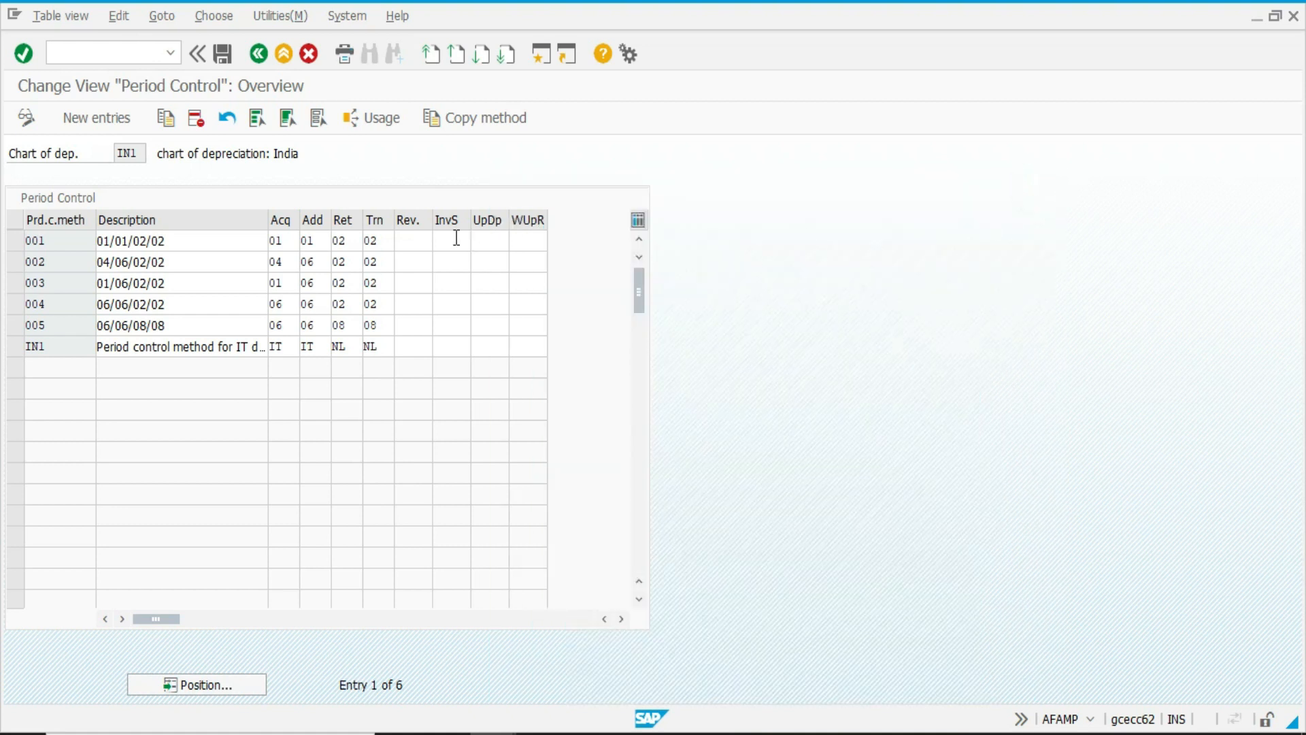
Check the addition, retirement and transfer period controls of method 001 and return to the IMG.
click(327, 243)
click(344, 242)
click(391, 241)
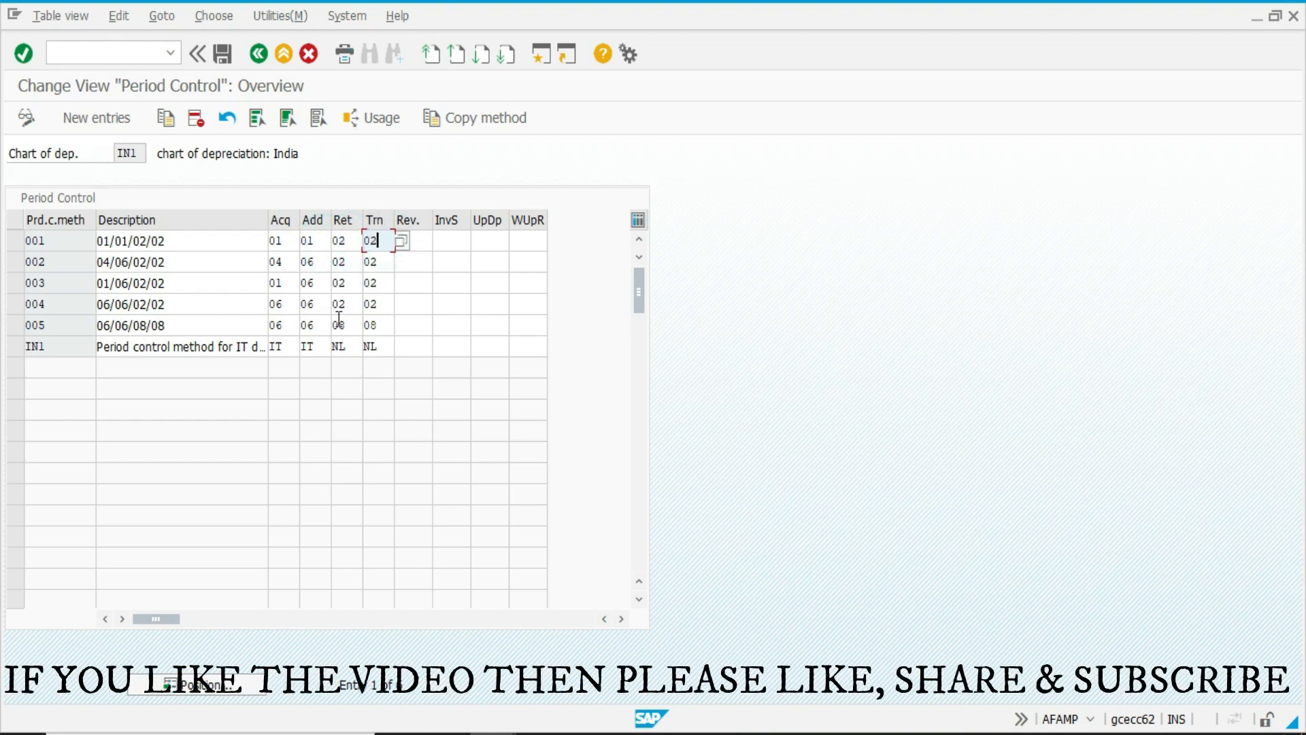
key(F3)
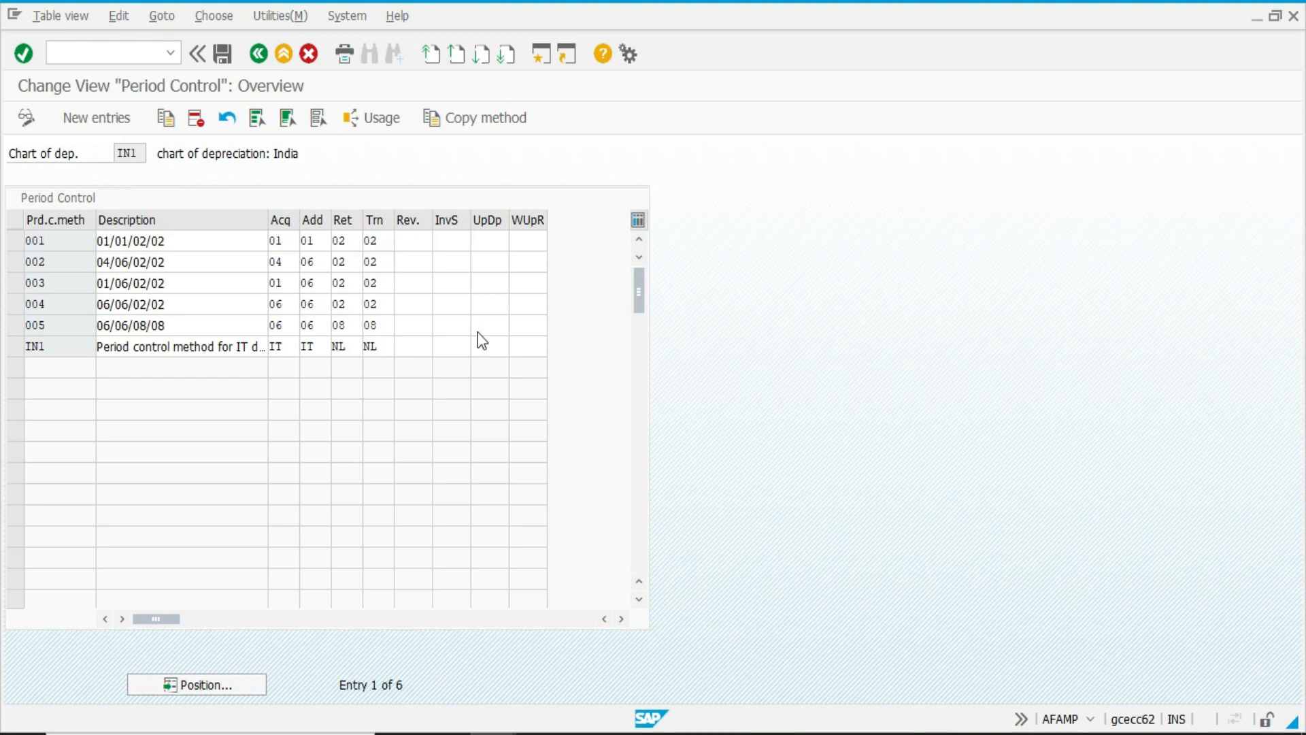
Open Maintain Depreciation Key and display the calculation methods assigned to depreciation key LINR.
click(151, 588)
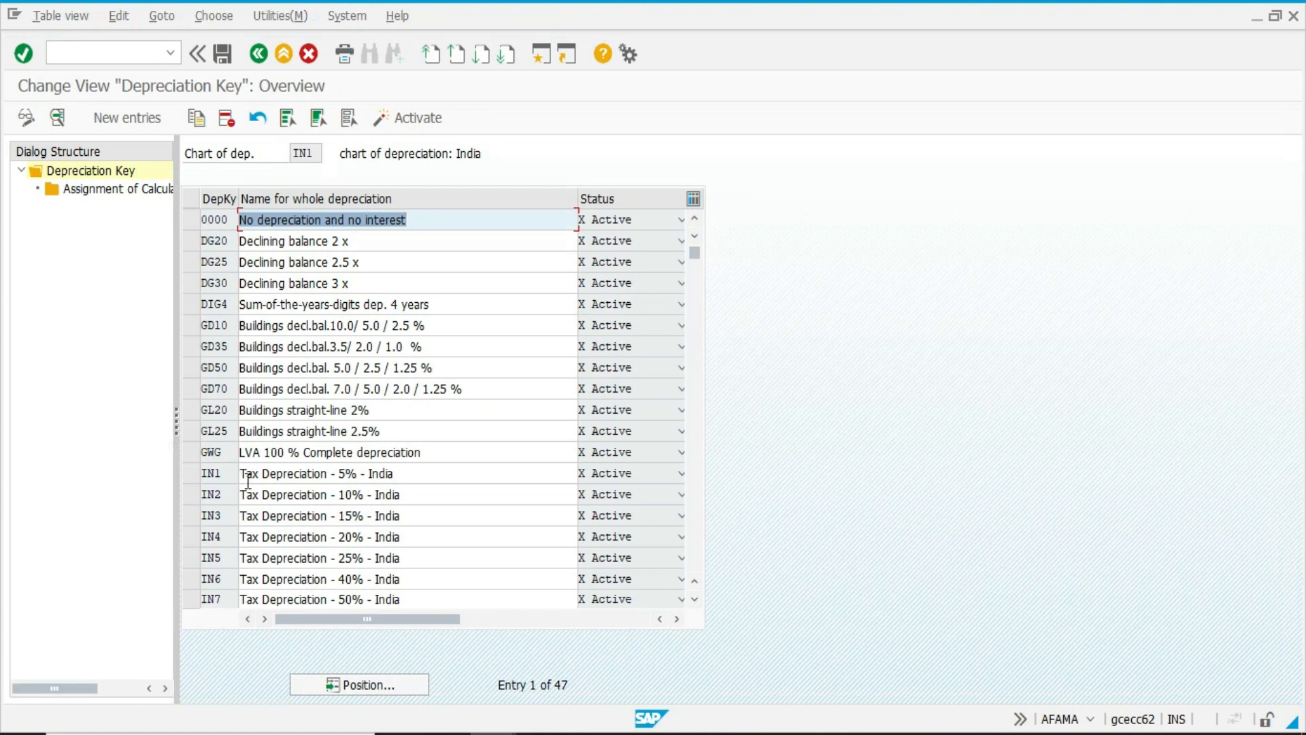
scroll(248, 480, down, 4)
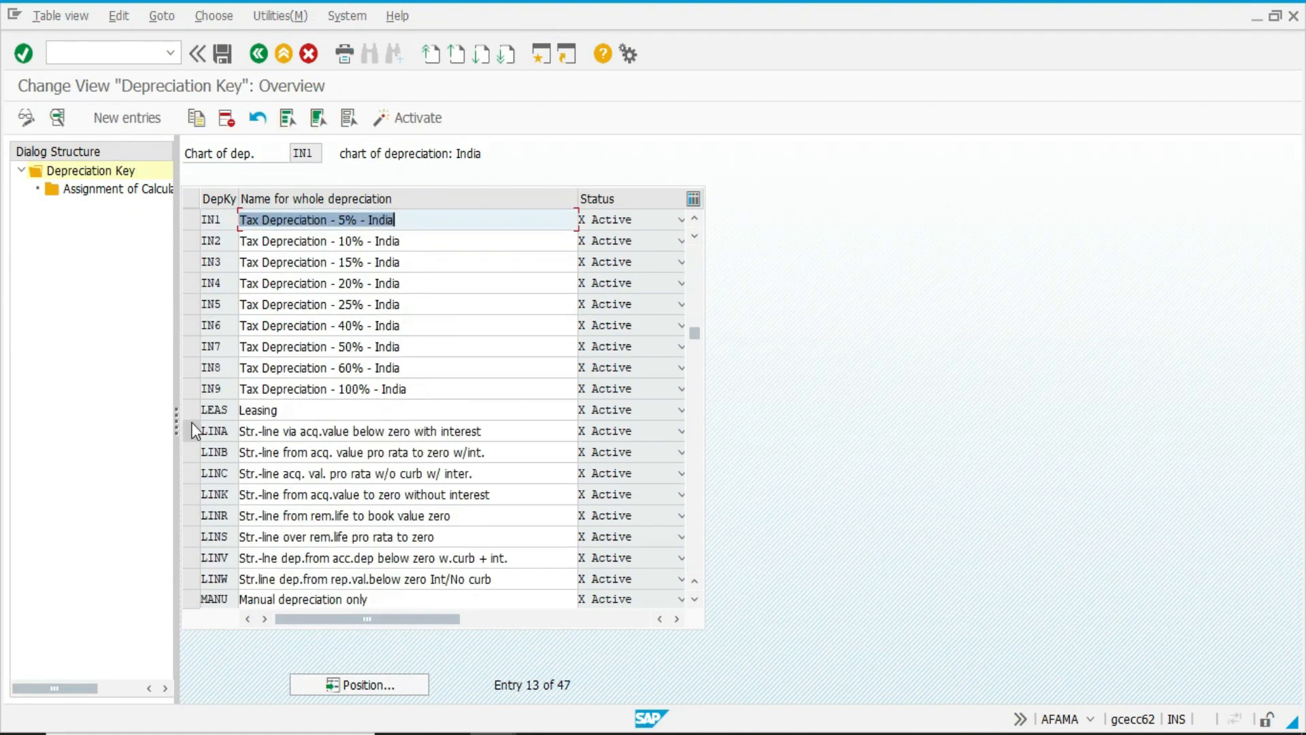
click(191, 517)
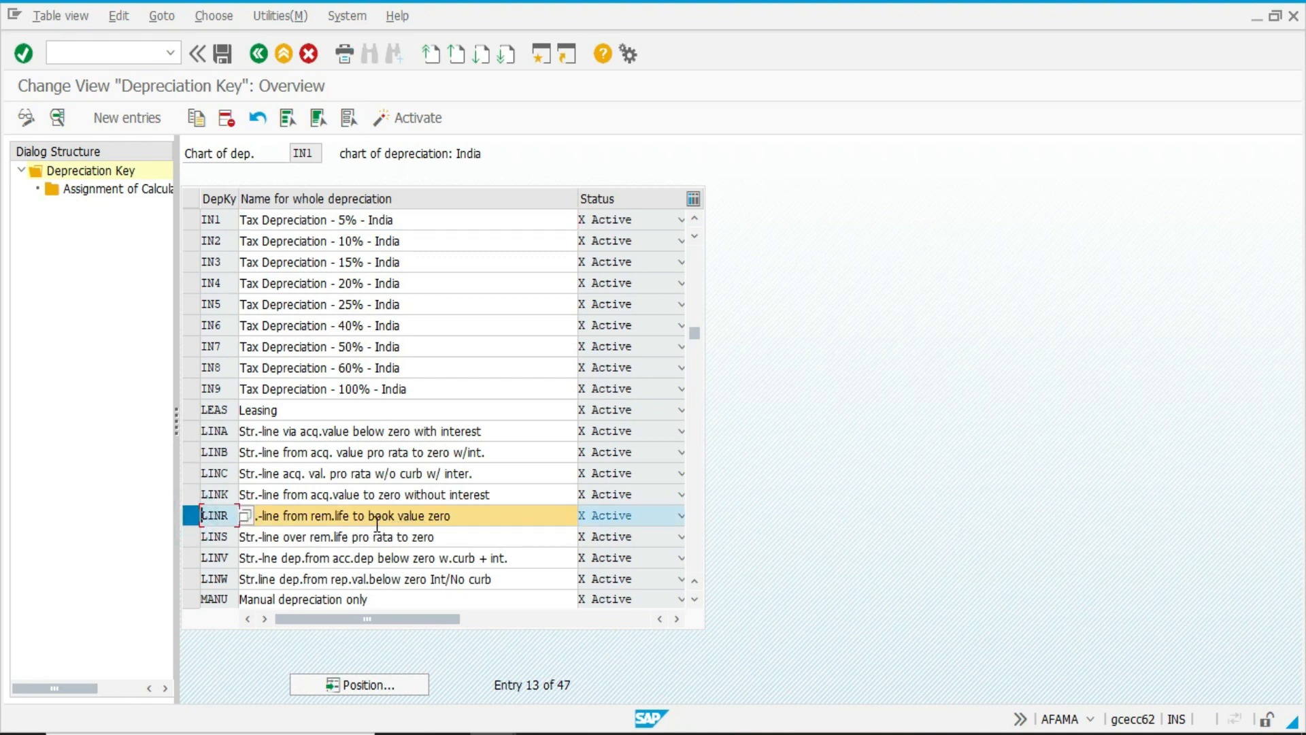
double_click(133, 190)
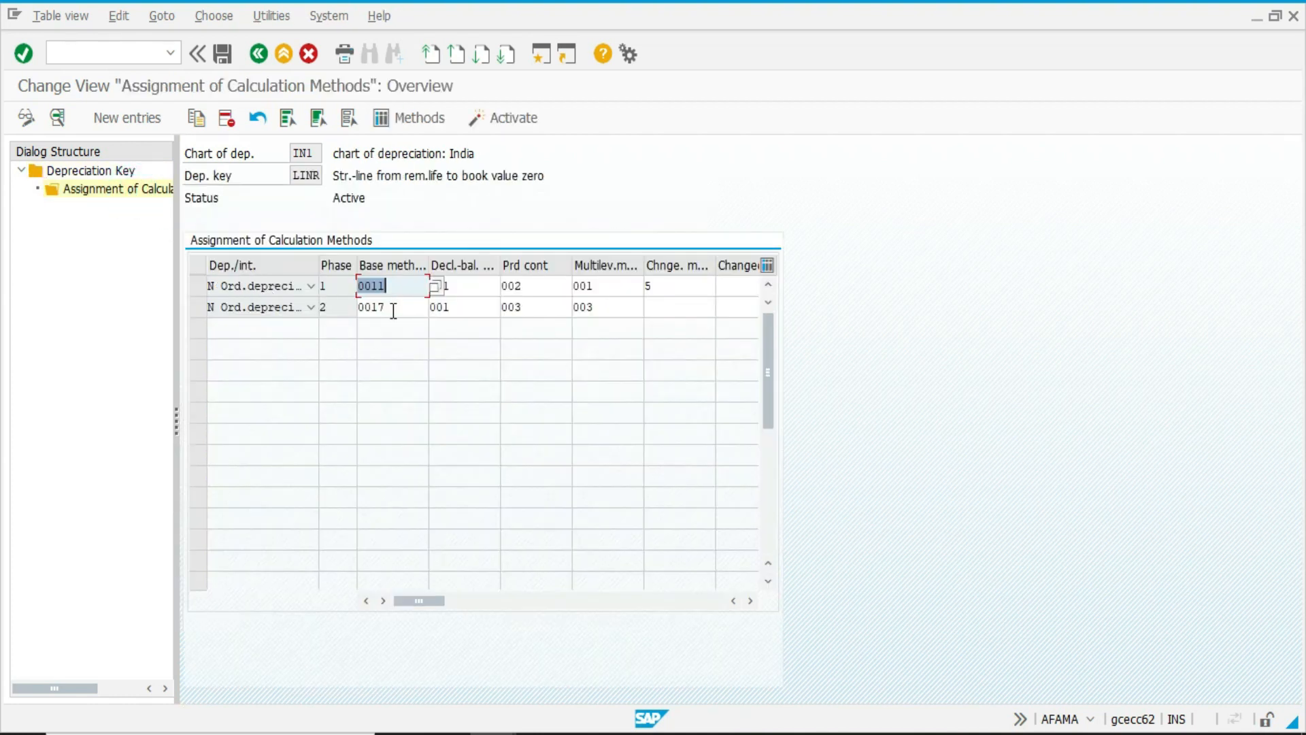
Review the available base methods for phase 1 of key LINR and choose 0011 Ordinary: percentage from useful life.
click(435, 287)
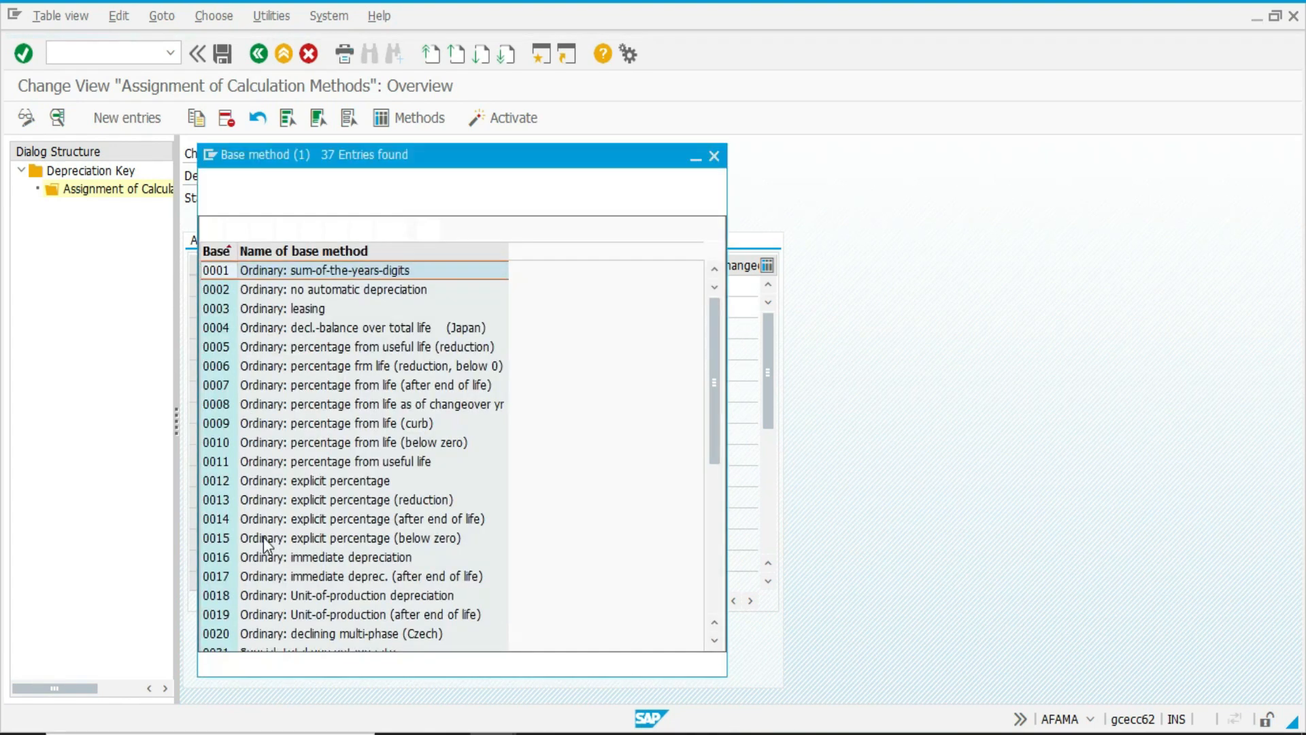
click(266, 462)
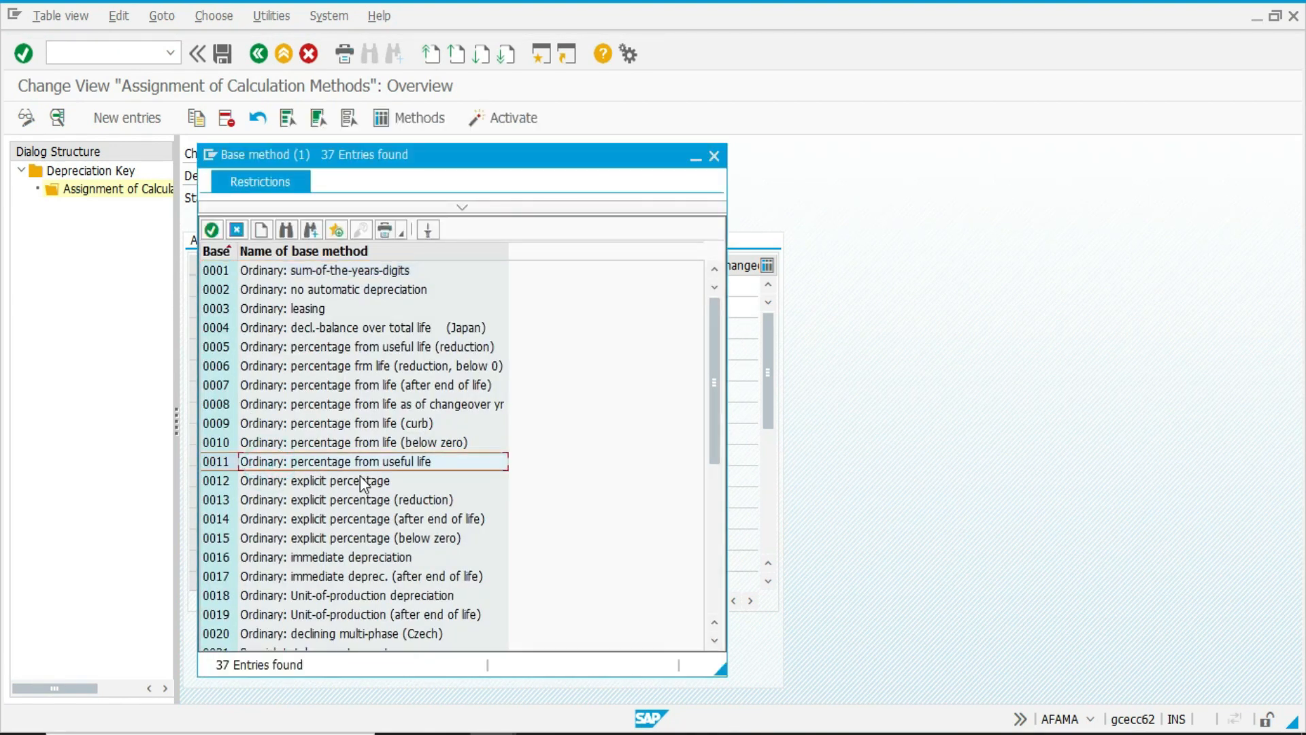
double_click(417, 468)
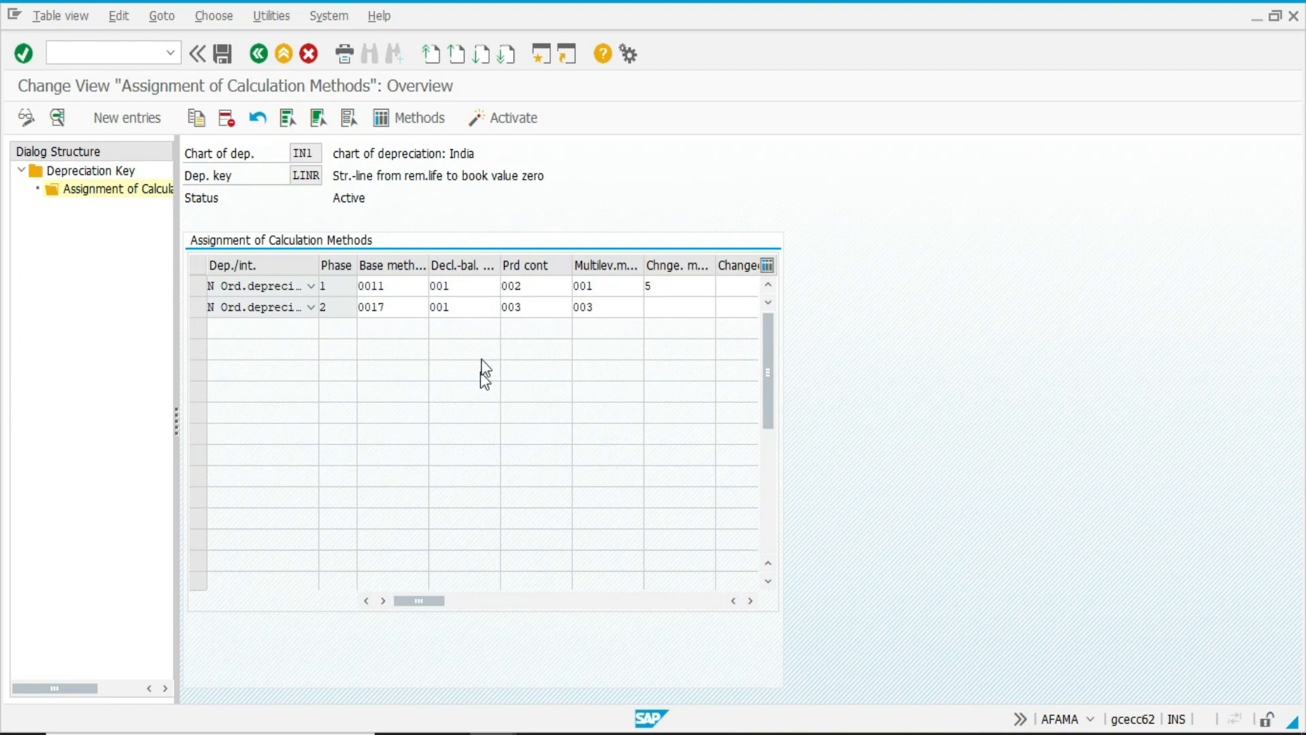
Inspect the declining-balance methods available for phase 1 of key LINR without choosing one.
click(460, 286)
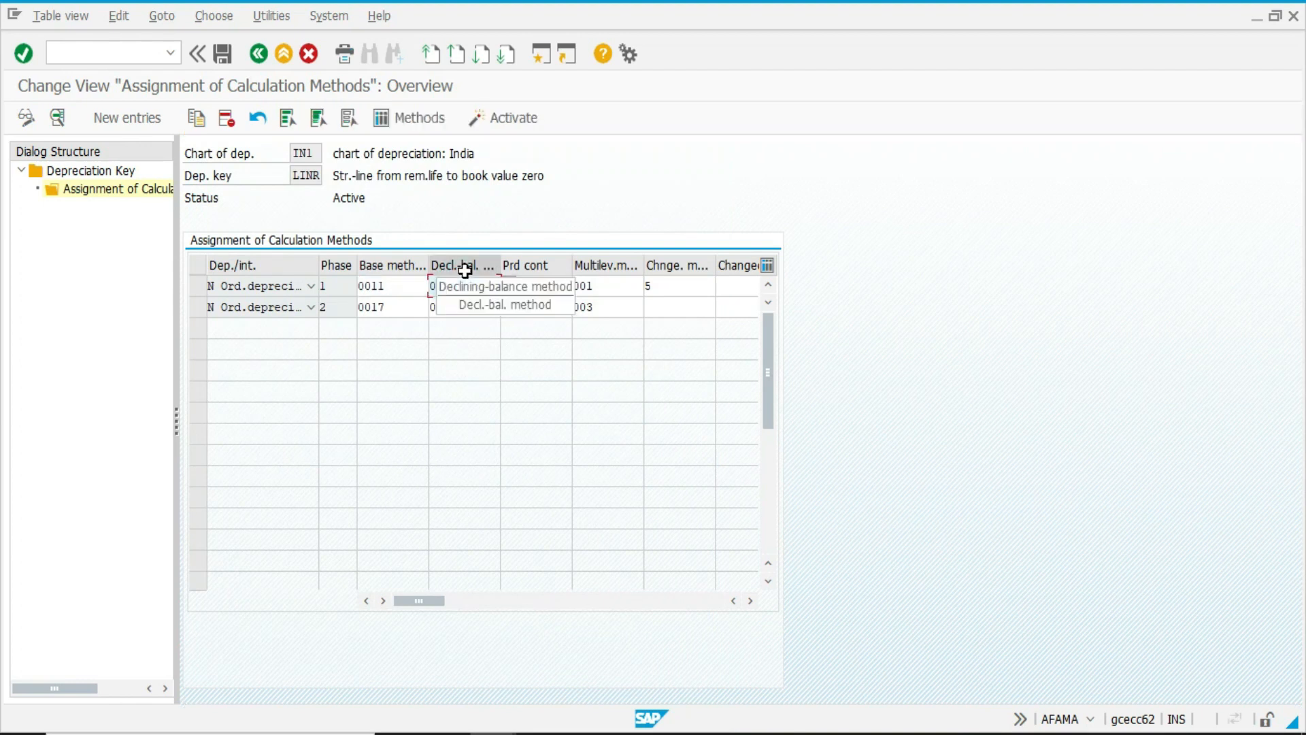
click(548, 291)
click(548, 289)
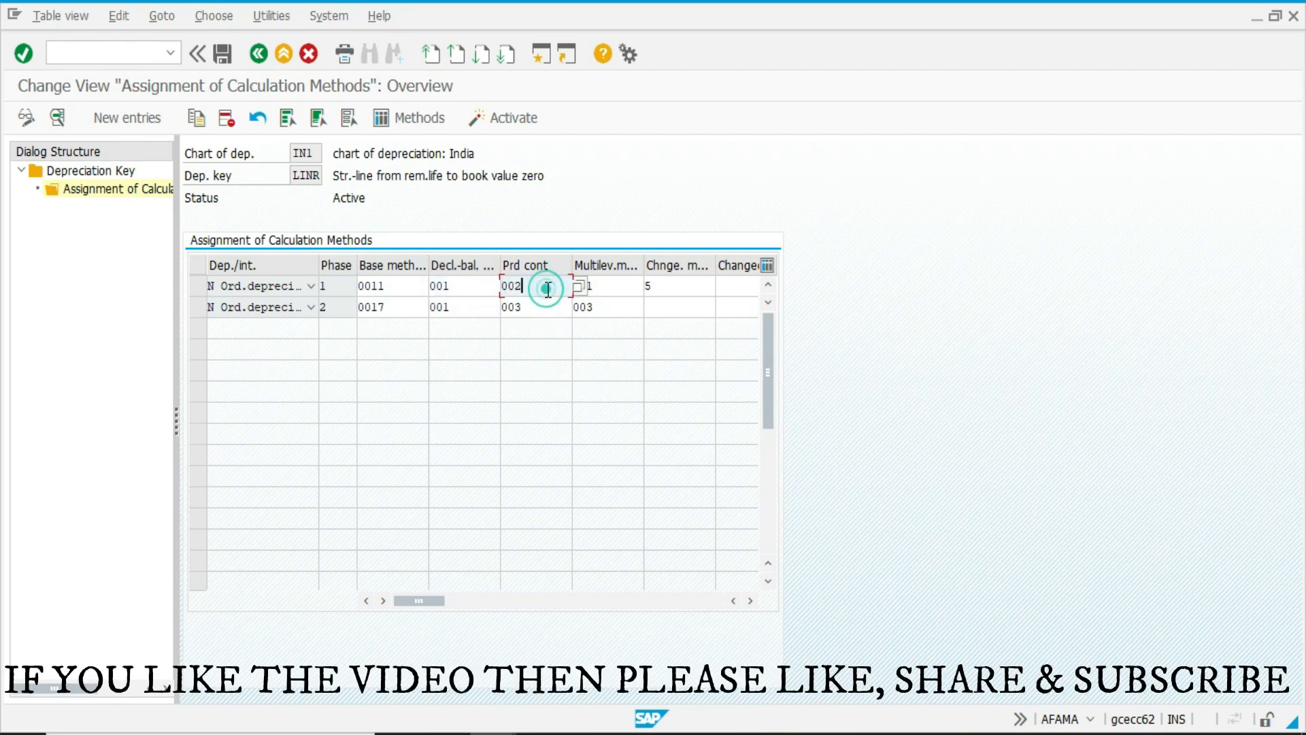
click(465, 286)
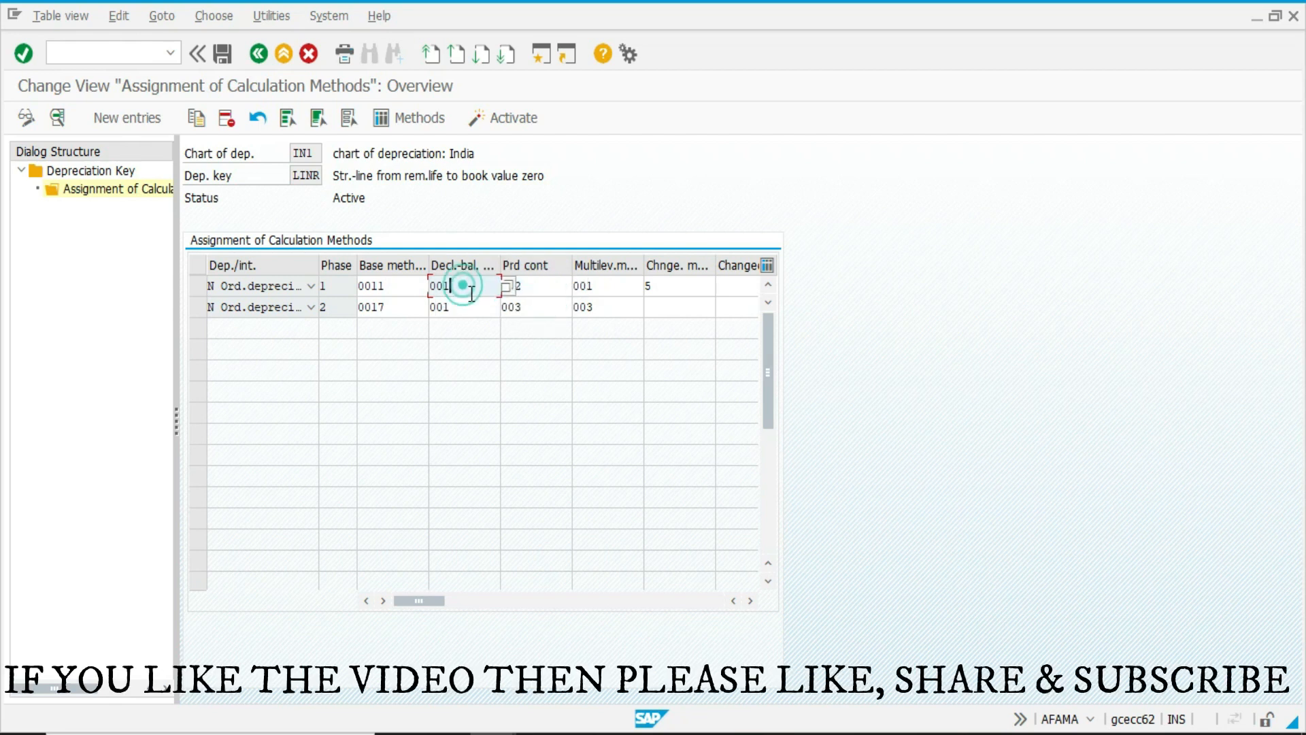
click(501, 291)
key(F4)
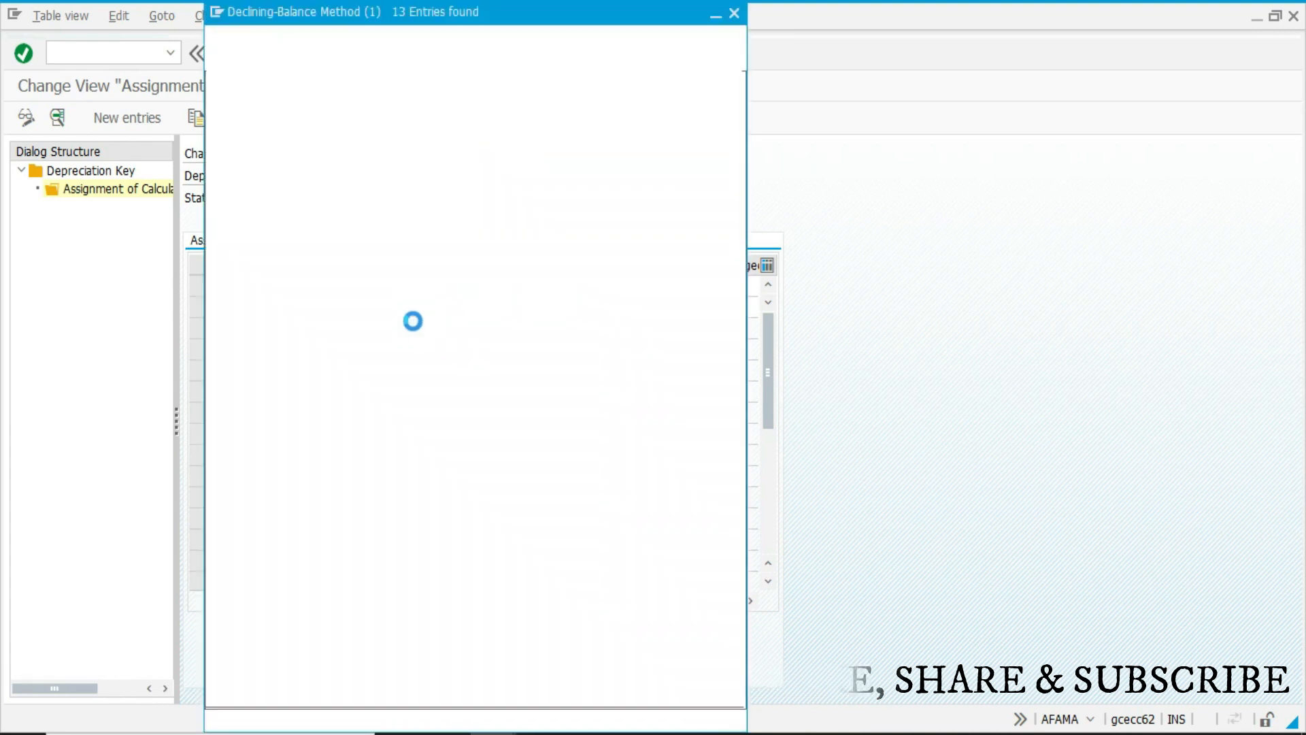
key(Escape)
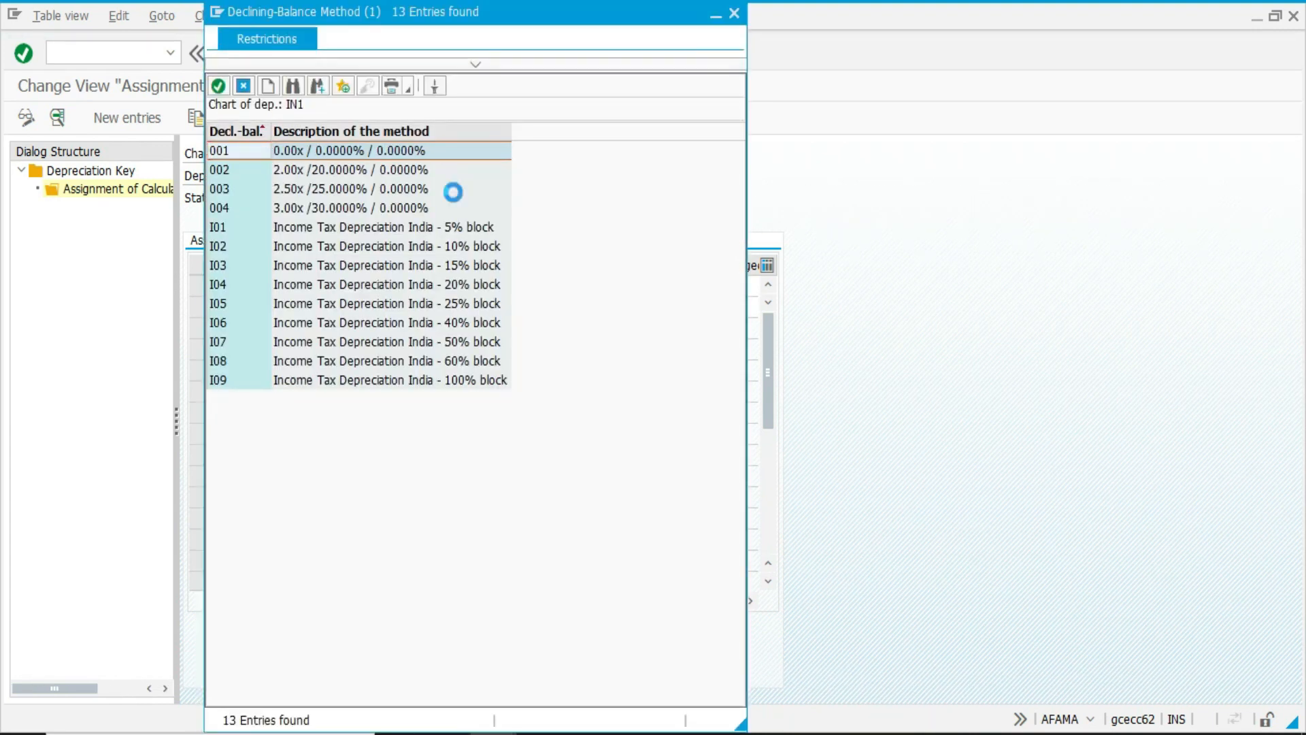
Review the period control methods available for phase 1 of key LINR and choose 002 (04/06/02/02).
click(528, 286)
click(579, 286)
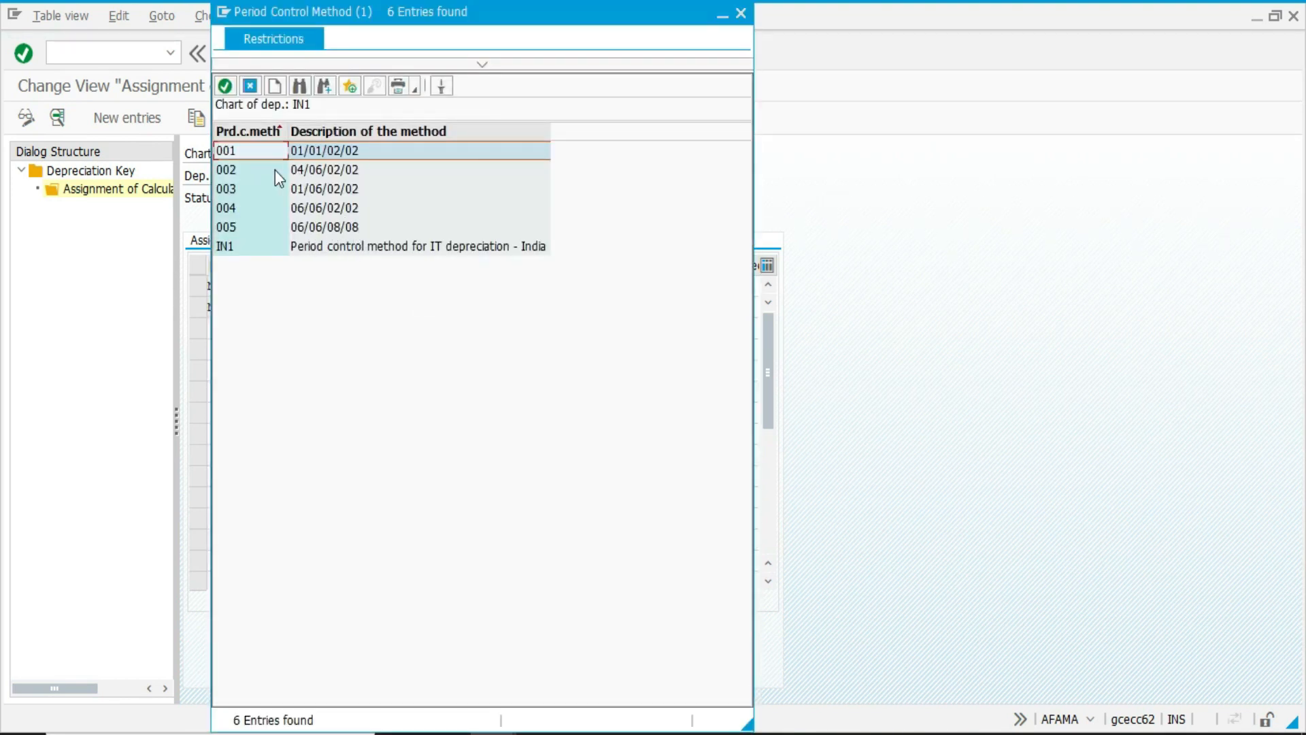
click(234, 168)
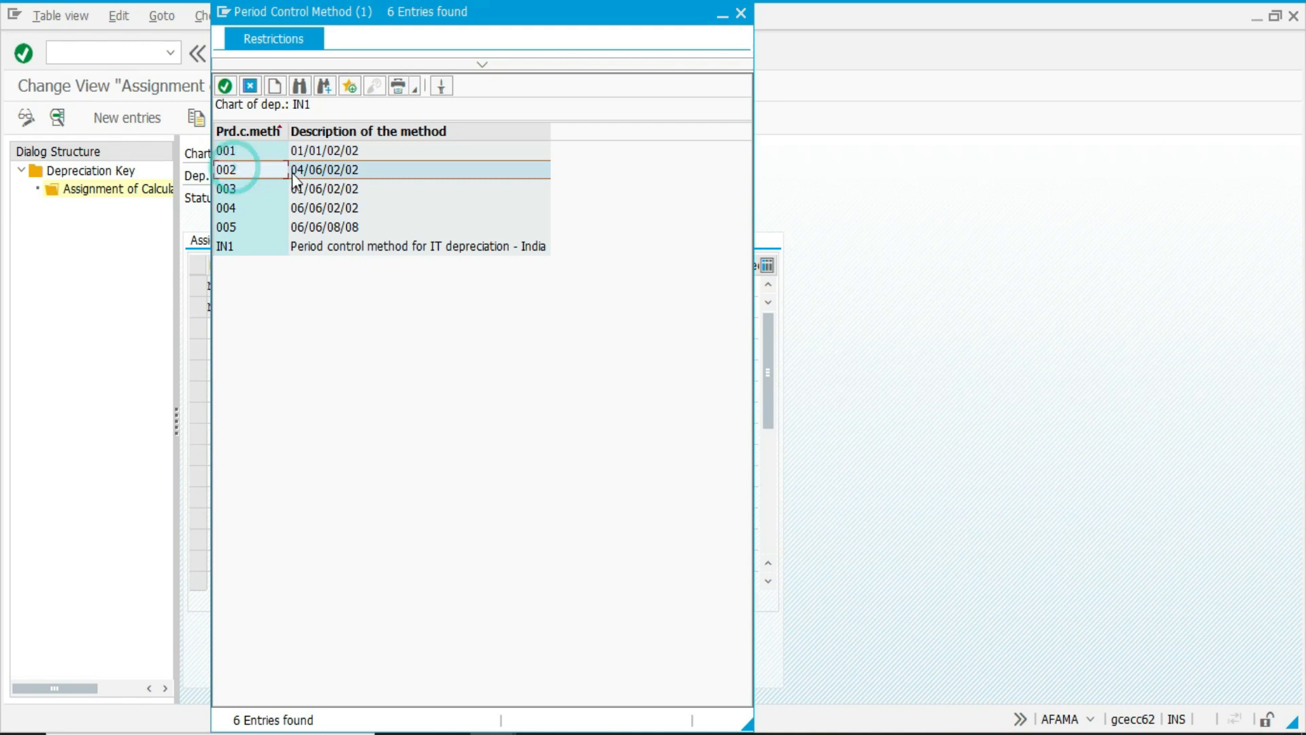
double_click(341, 169)
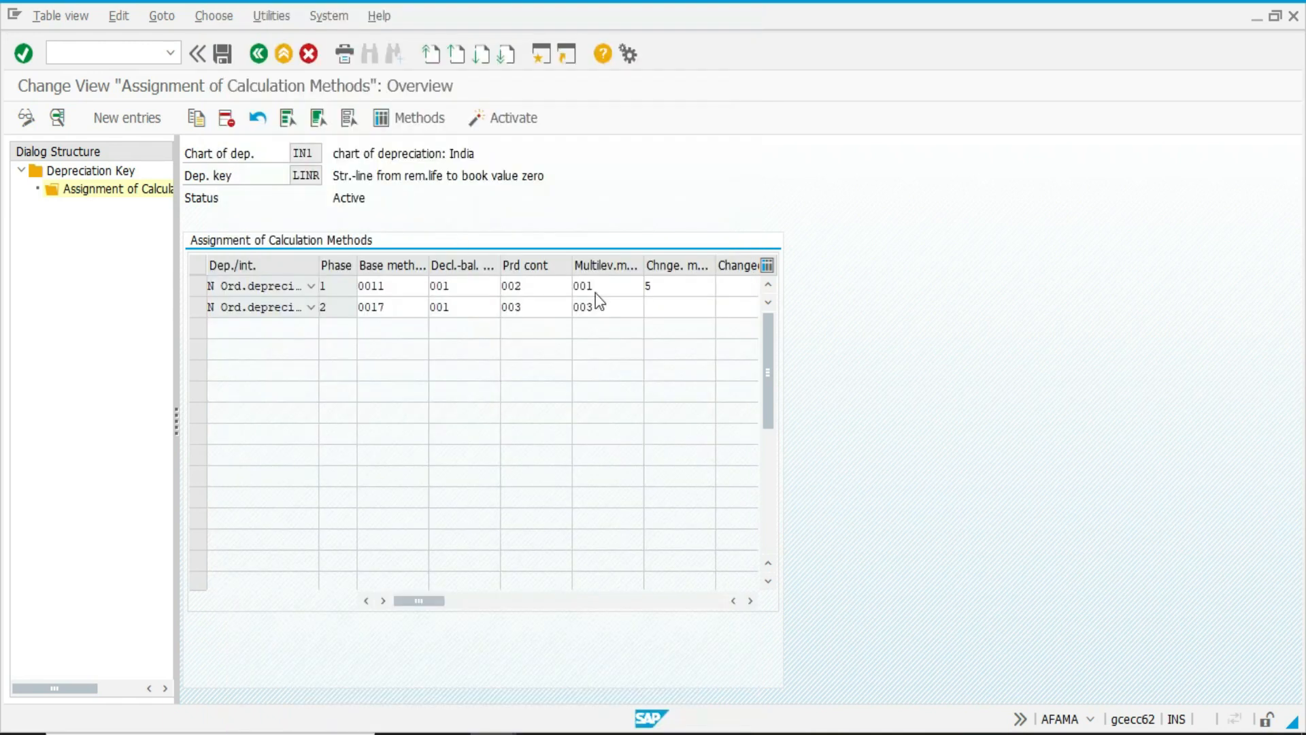
Choose multilevel method 001 for phase 1 of key LINR, check its changeover method and return to the IMG.
click(603, 286)
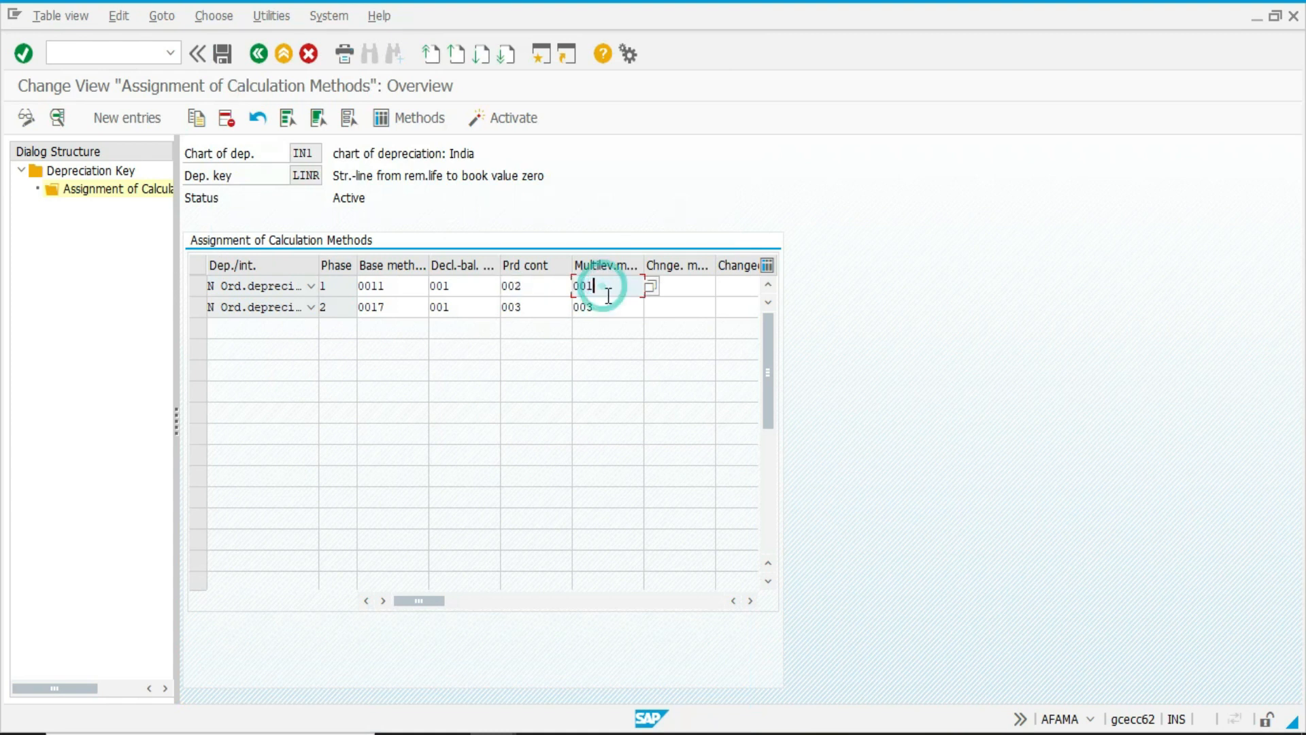
click(643, 292)
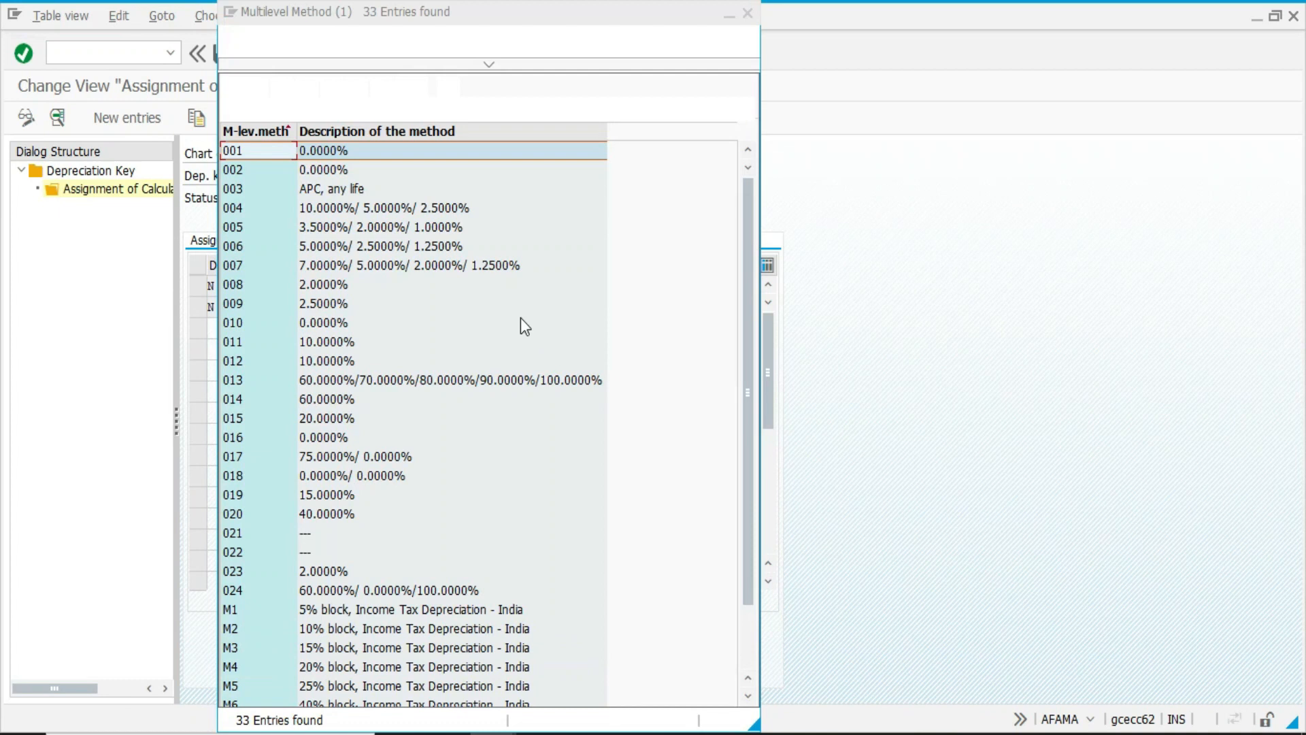
double_click(284, 153)
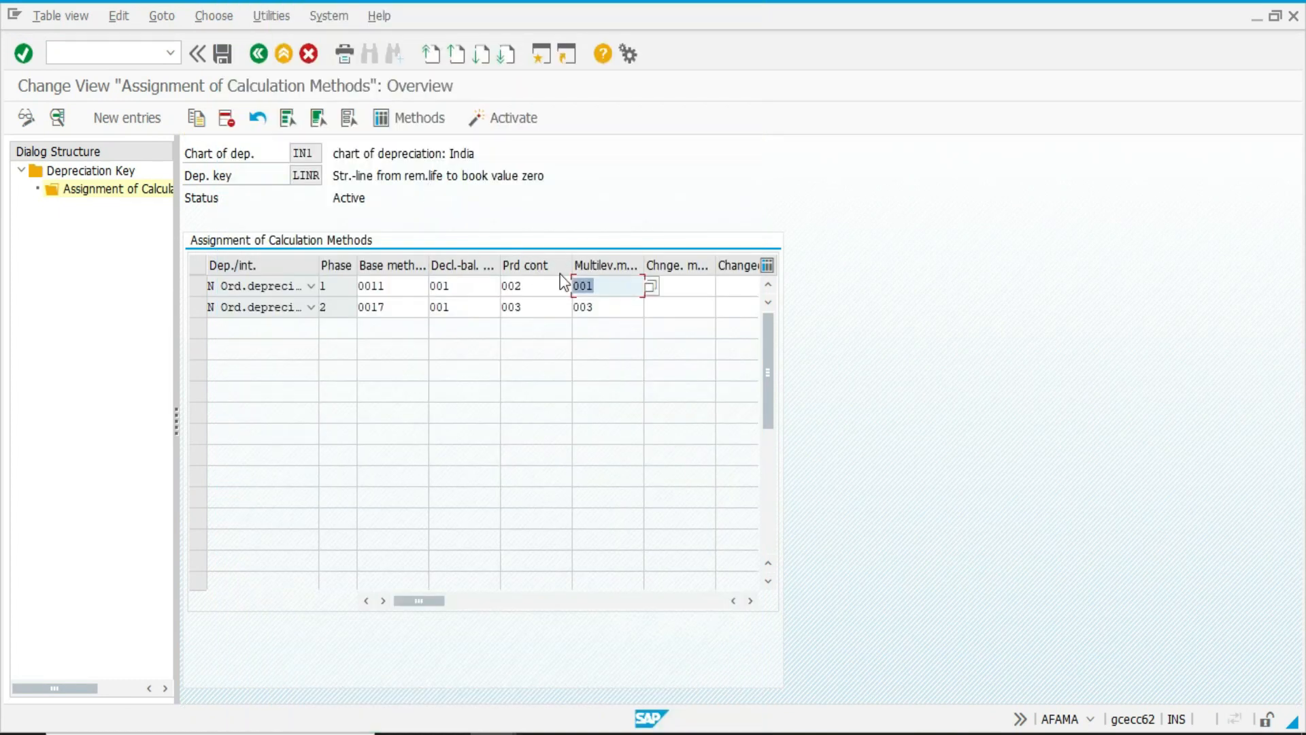
click(683, 281)
text(5)
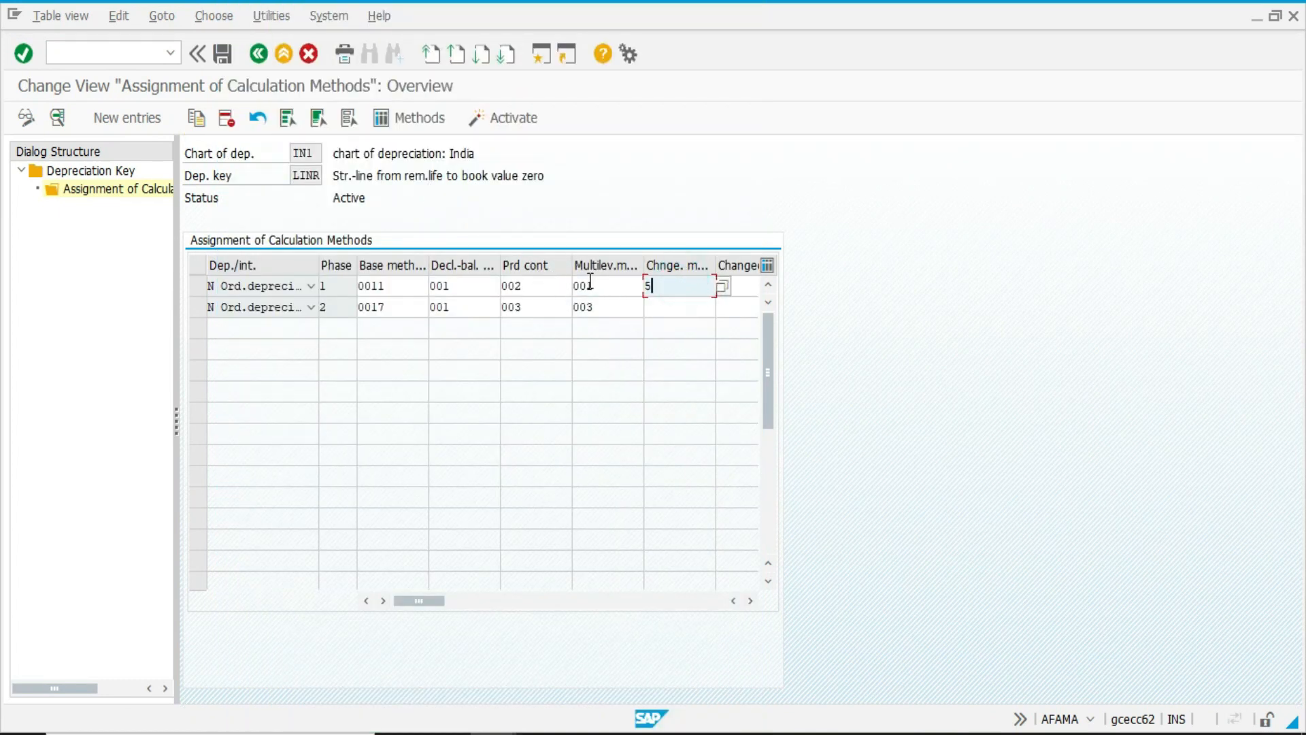
key(F3)
key(F3)
key(F3)
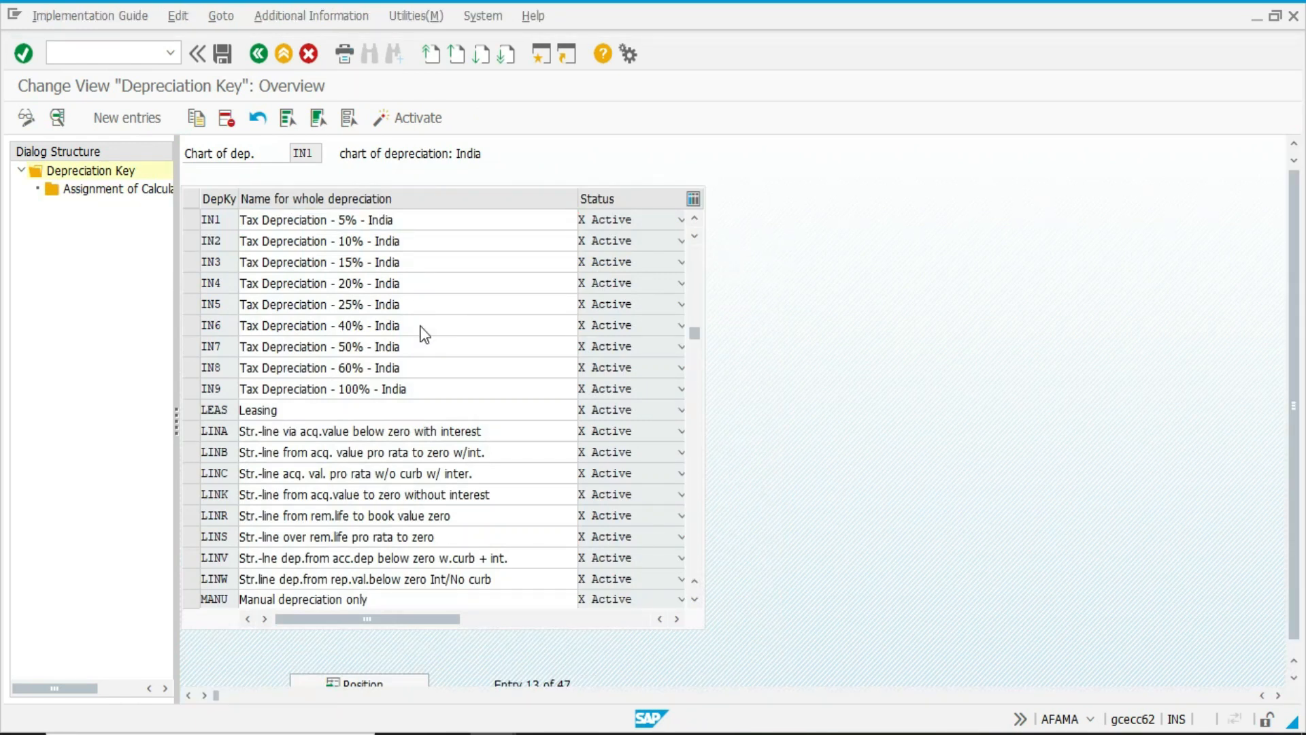
Open Define Multi-Level Methods and display the levels of method 001.
click(167, 533)
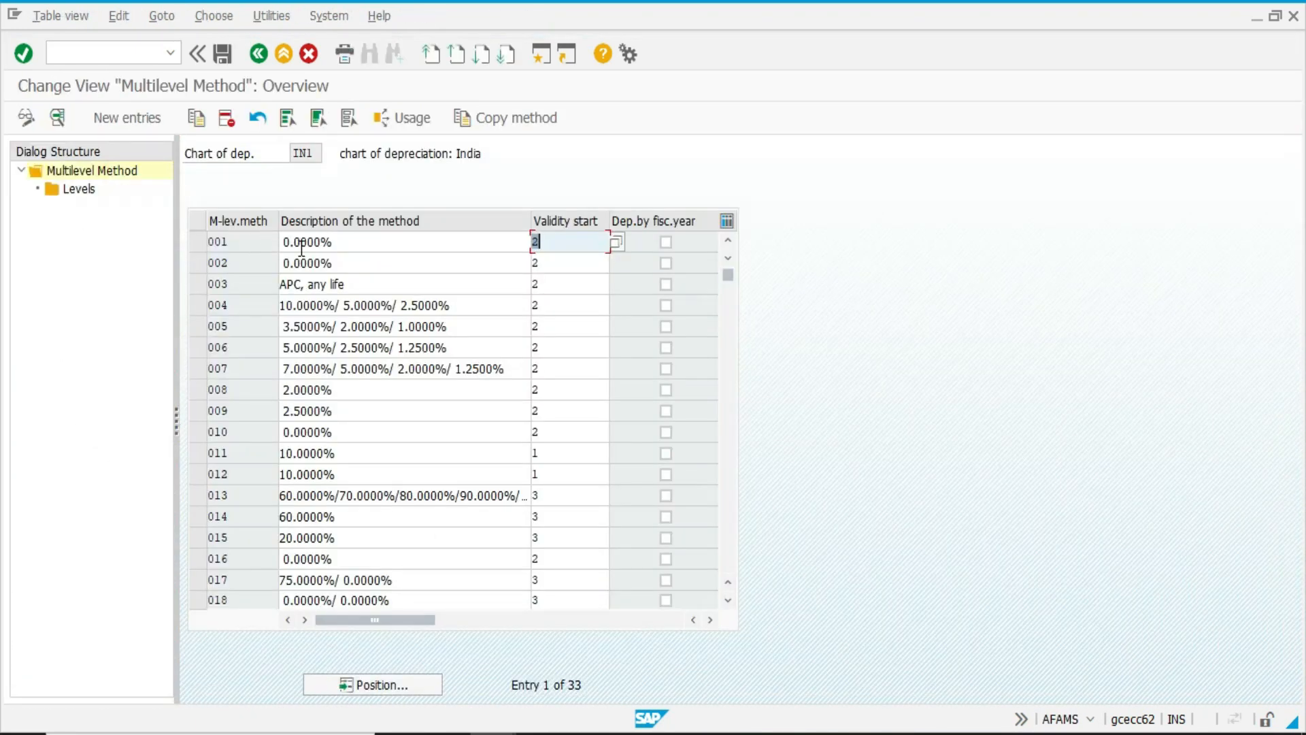
double_click(303, 245)
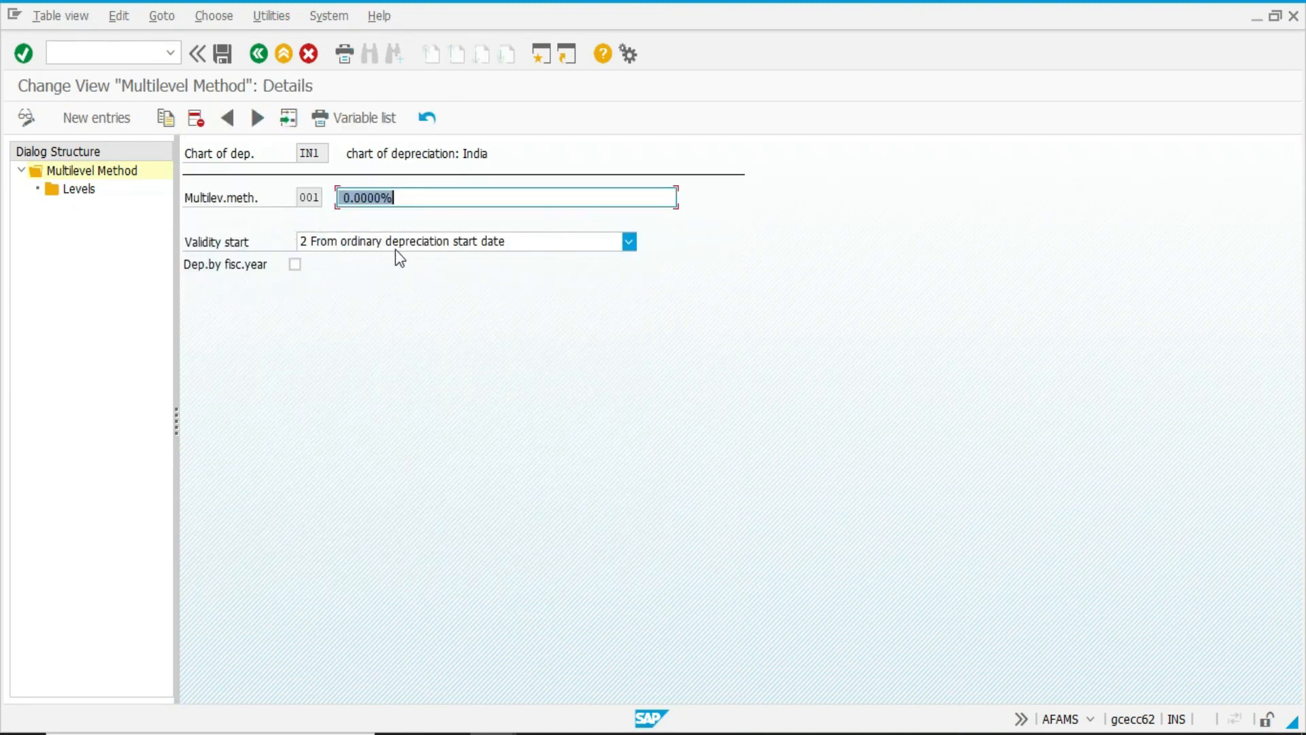
double_click(92, 193)
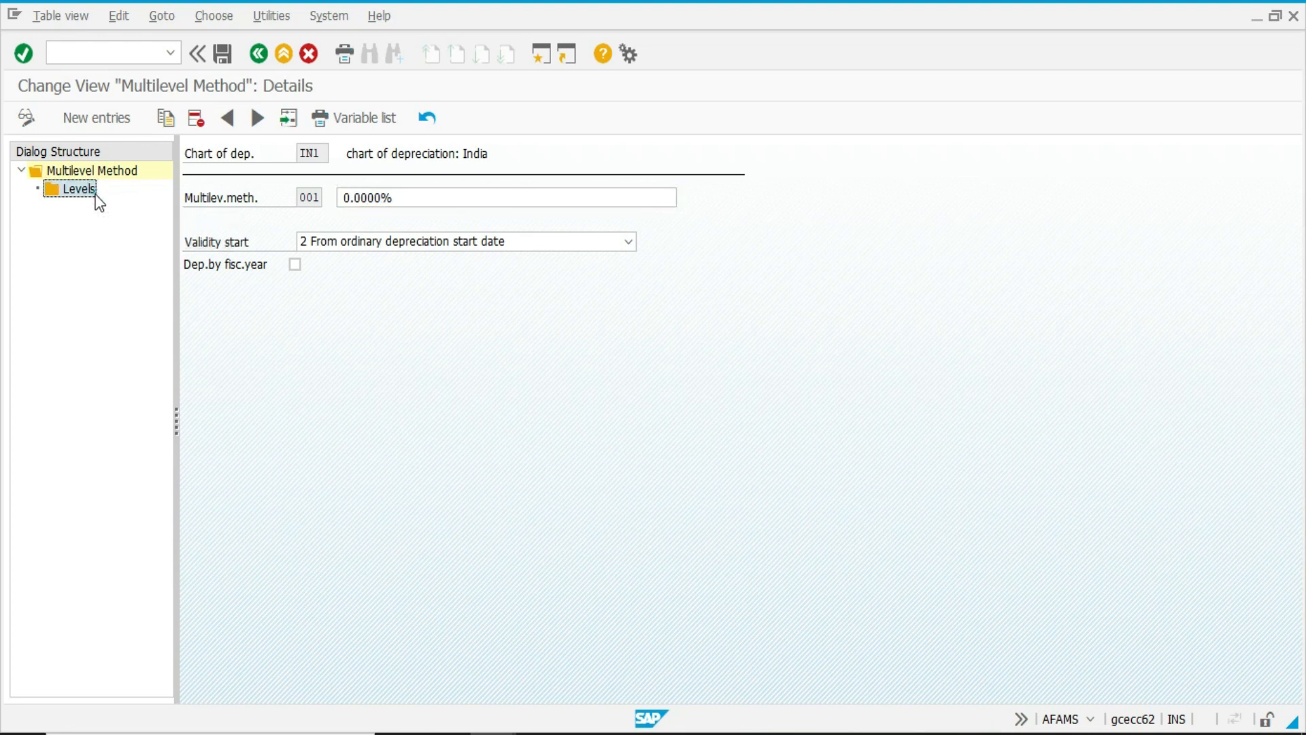
Check the base value, percentage and remaining life settings of multilevel method 001 and return to the IMG.
click(359, 286)
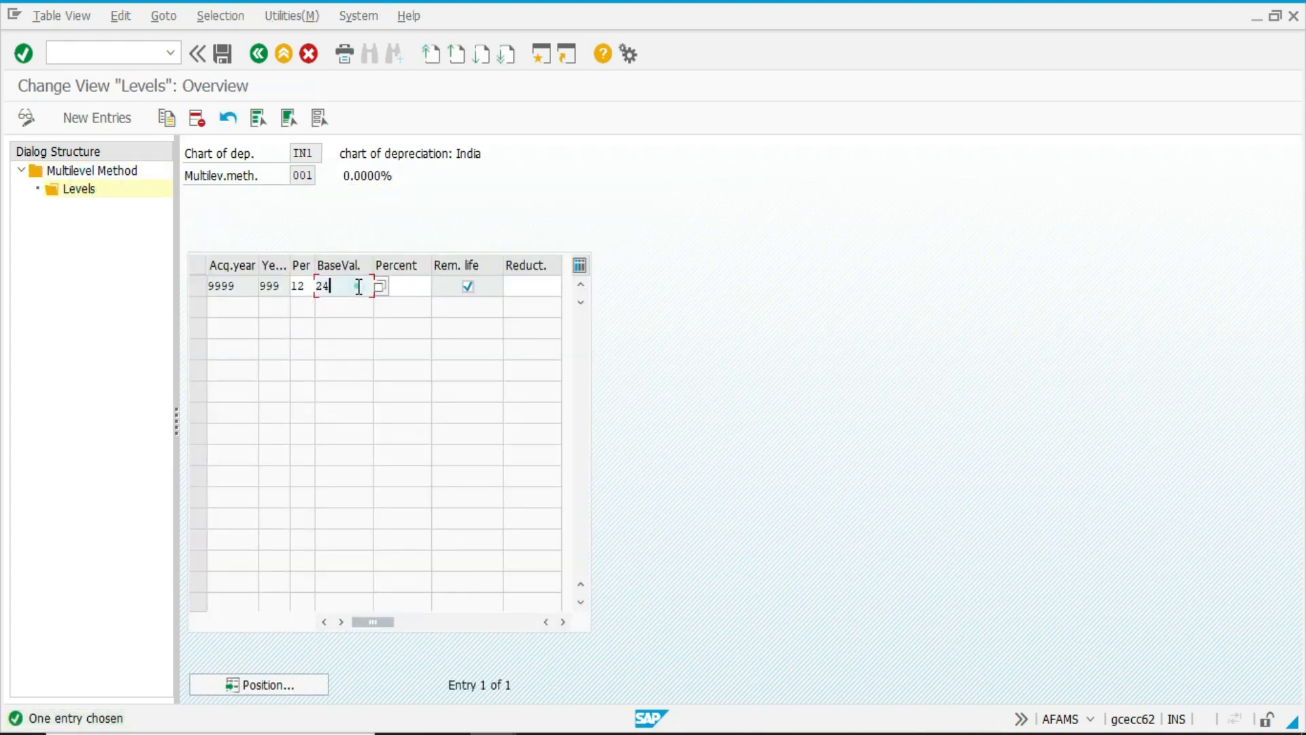
click(405, 285)
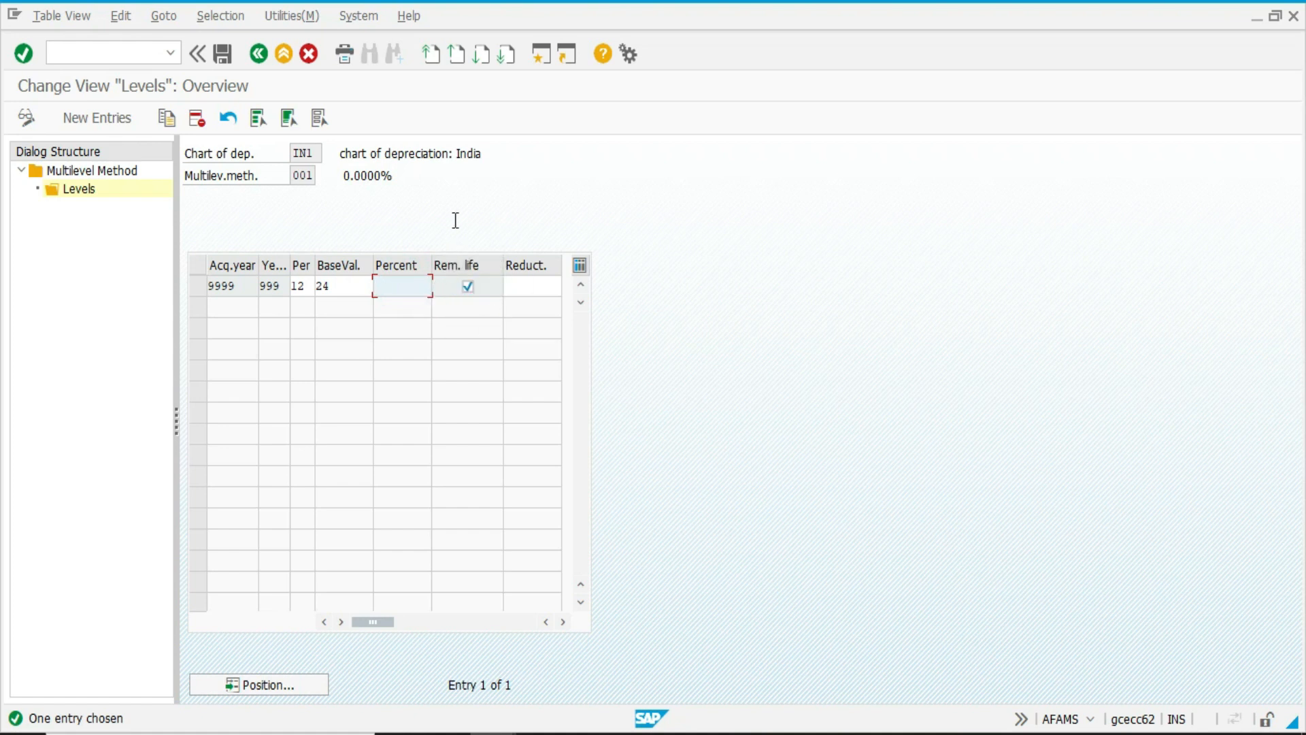
click(460, 291)
key(F3)
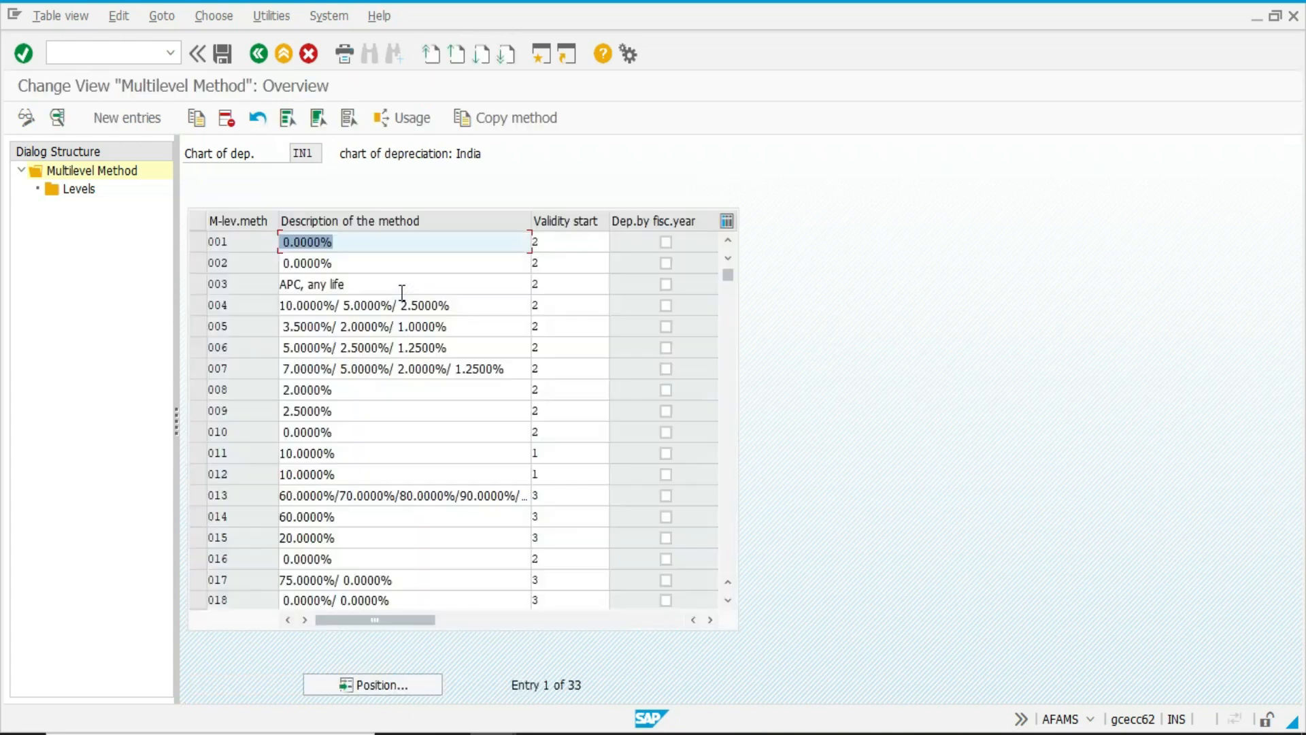
key(F3)
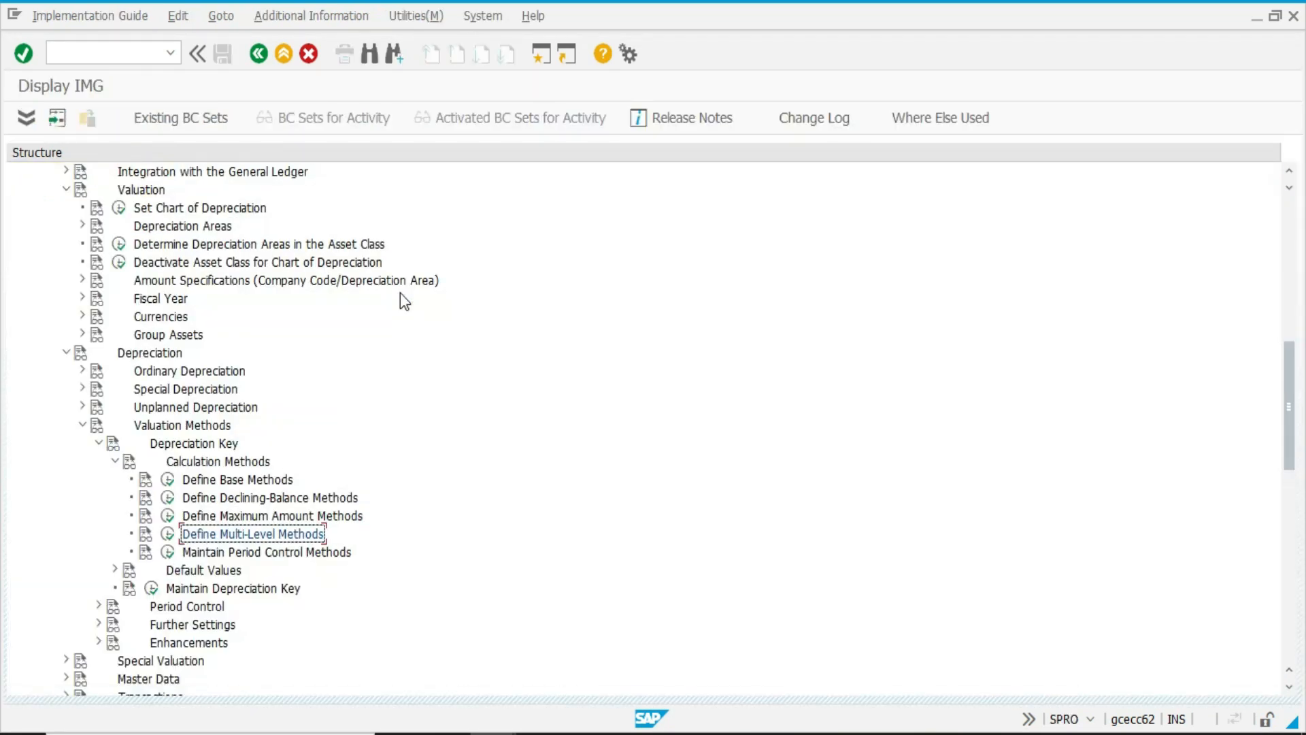
Locate the calculation method activities in the IMG, open Define Base Methods briefly and return to the IMG.
click(272, 552)
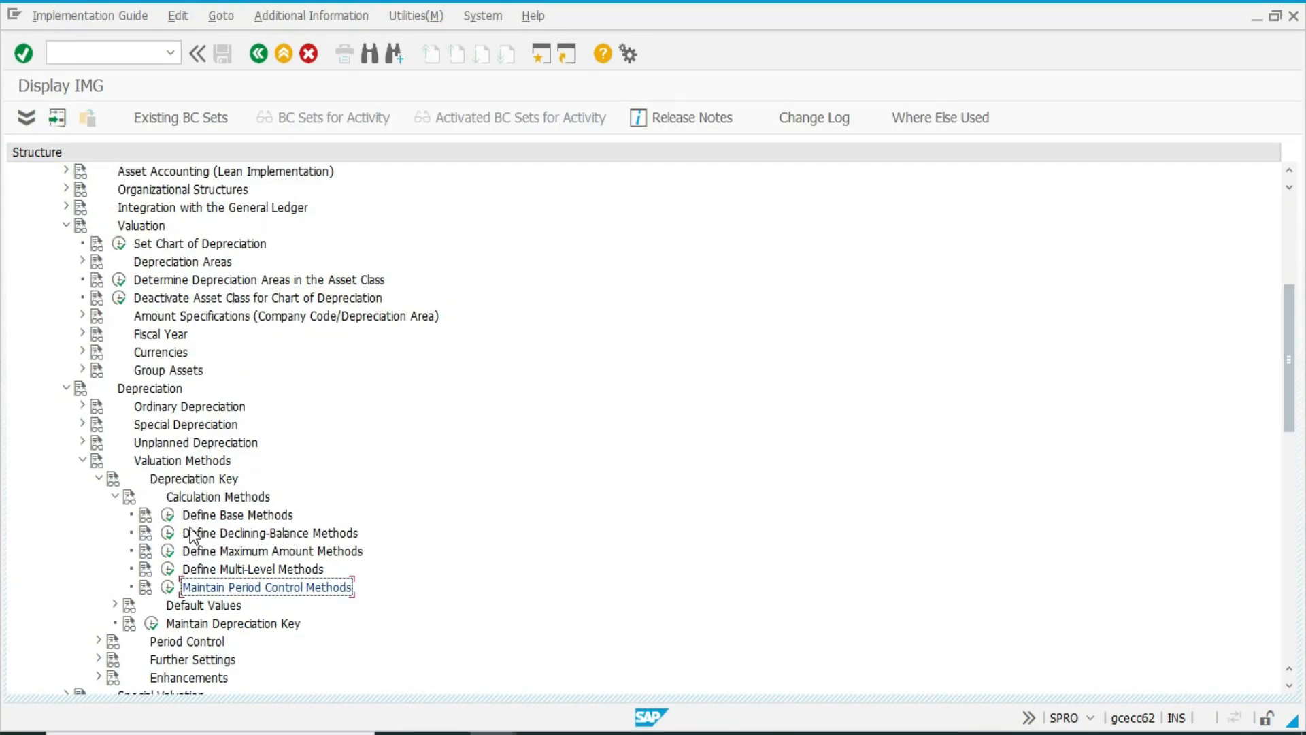
scroll(341, 516, down, 1)
scroll(341, 516, down, 3)
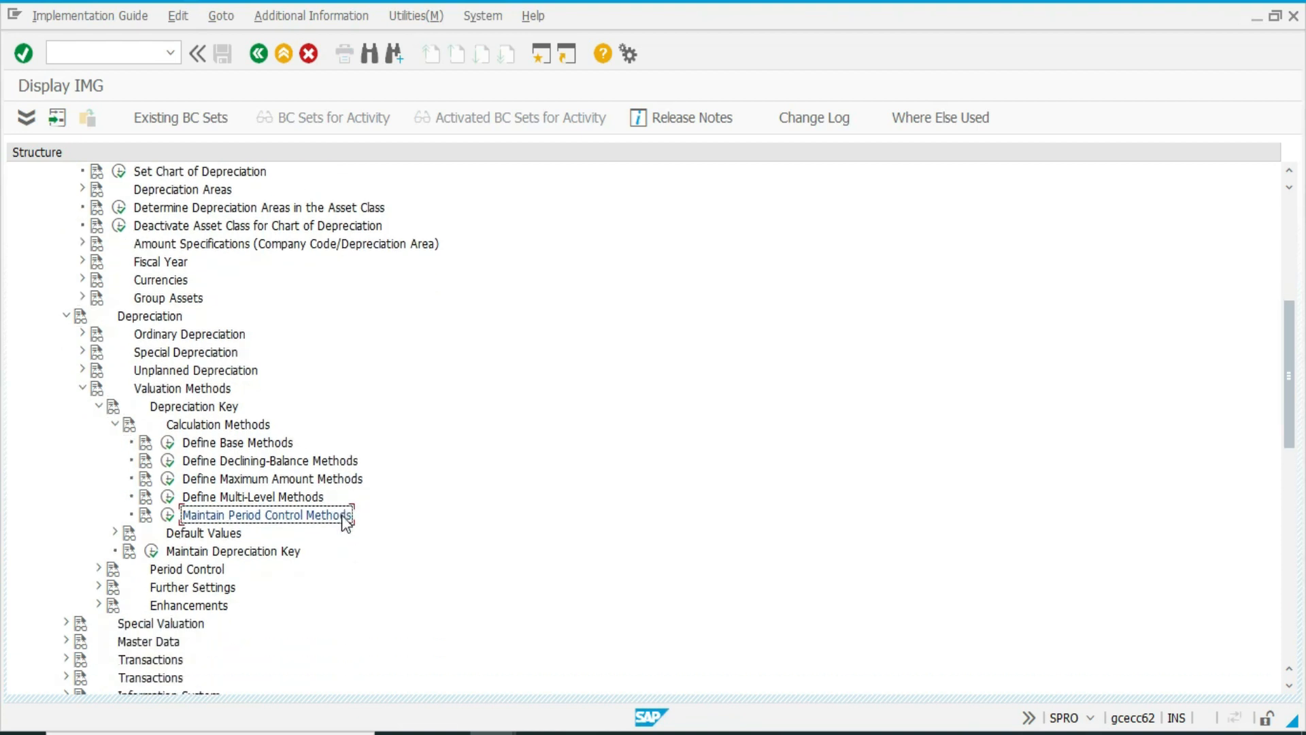
click(167, 442)
key(F3)
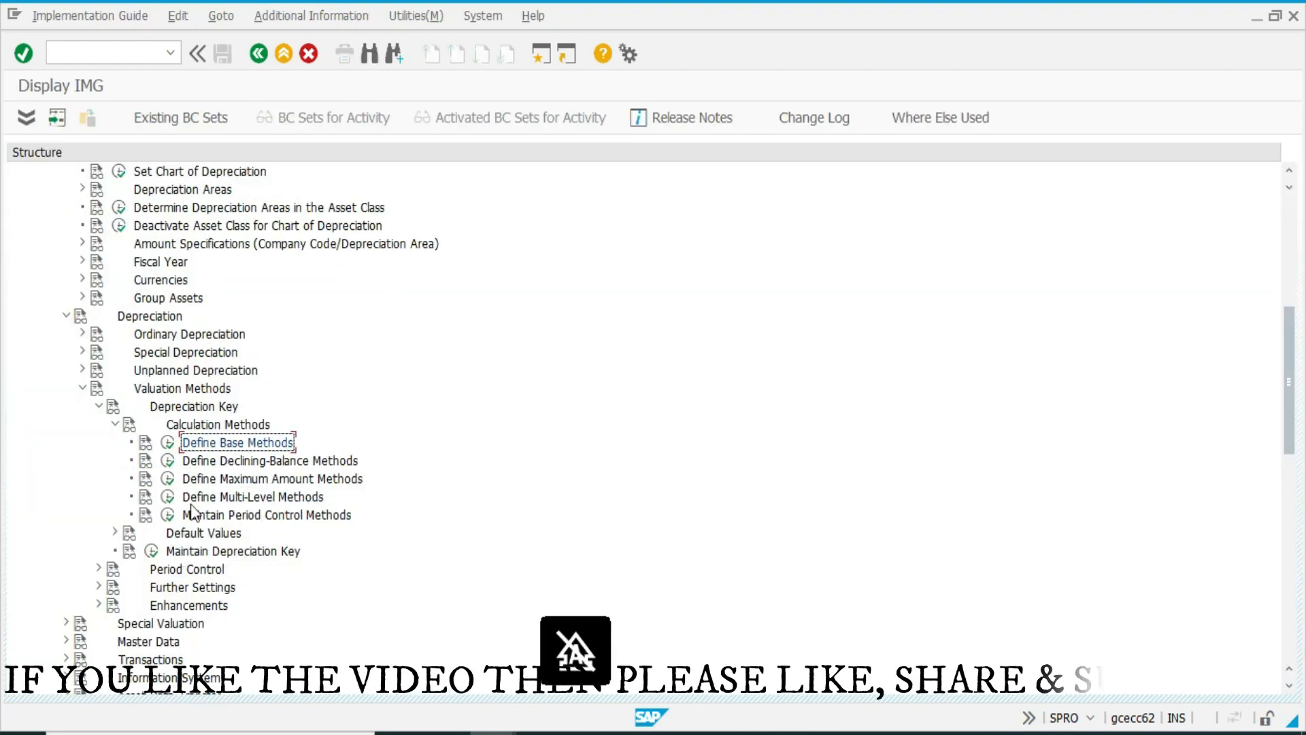
Open Maintain Period Control Methods and choose 01 Pro rata at period start date for method 001's acquisition and addition controls.
click(167, 514)
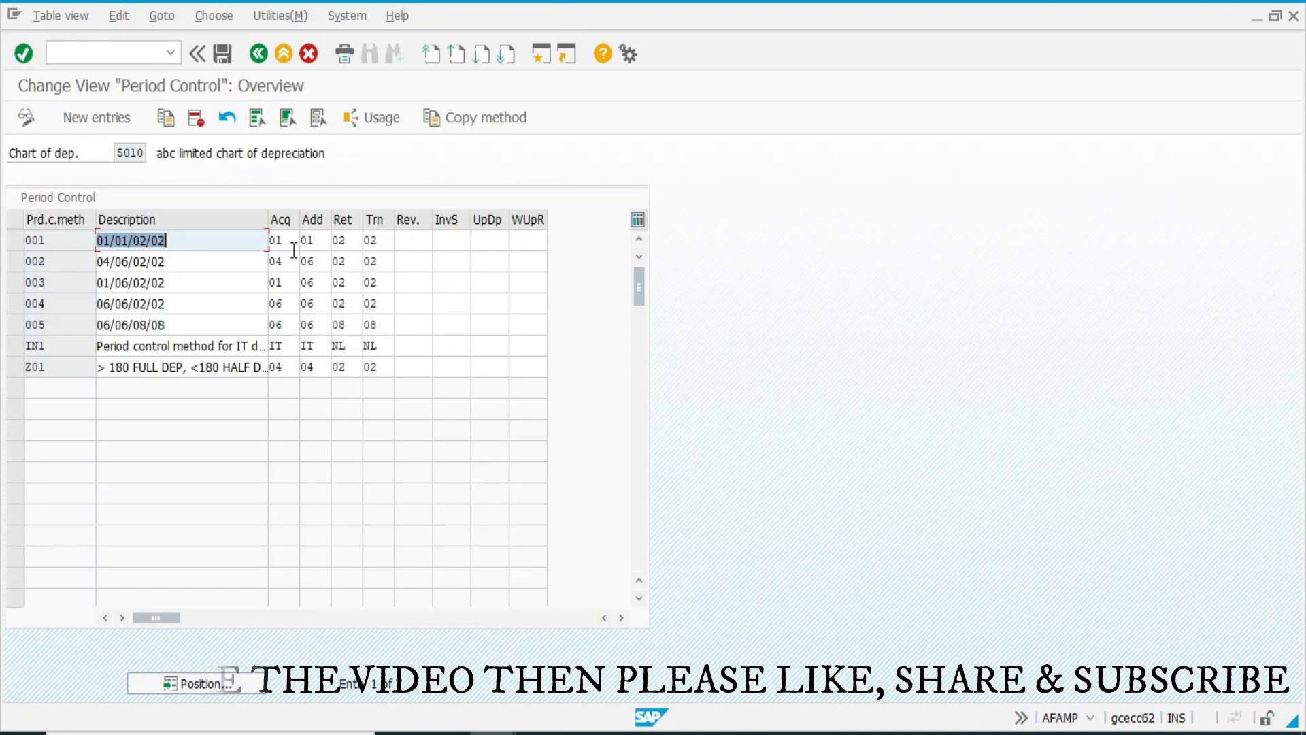
click(291, 242)
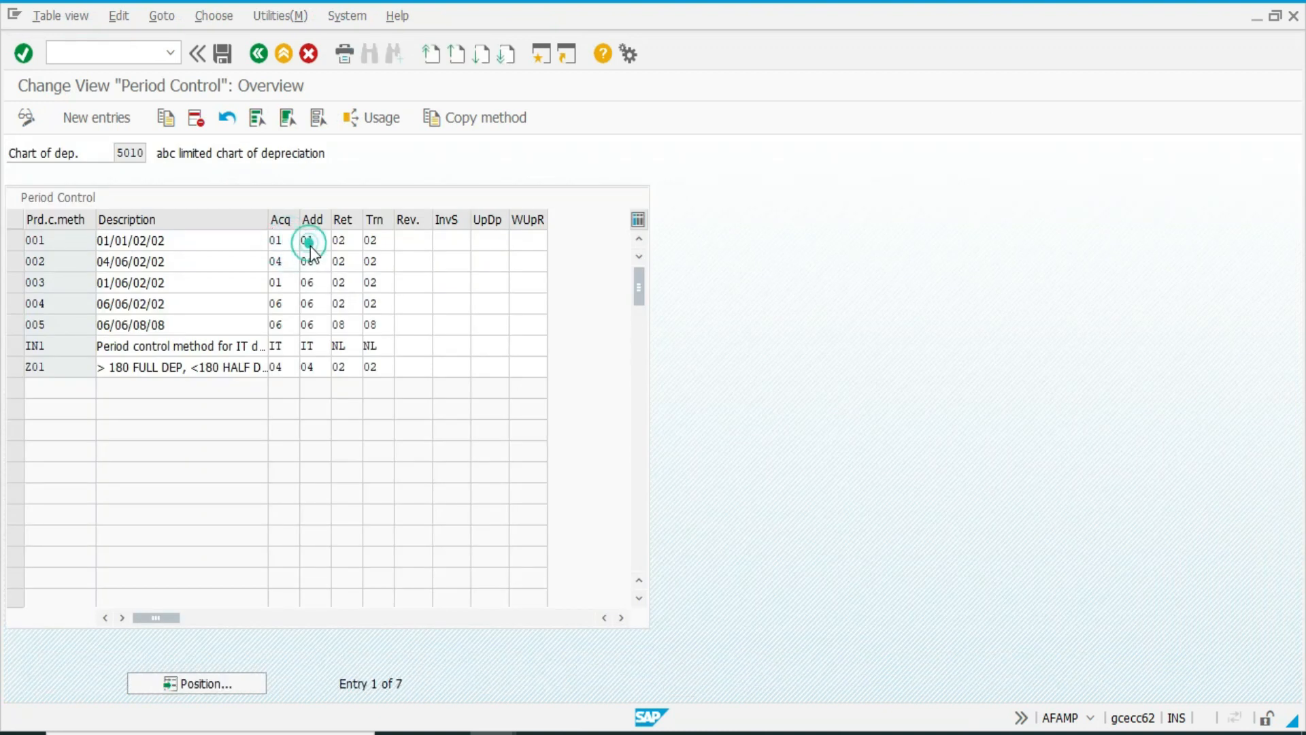
key(F4)
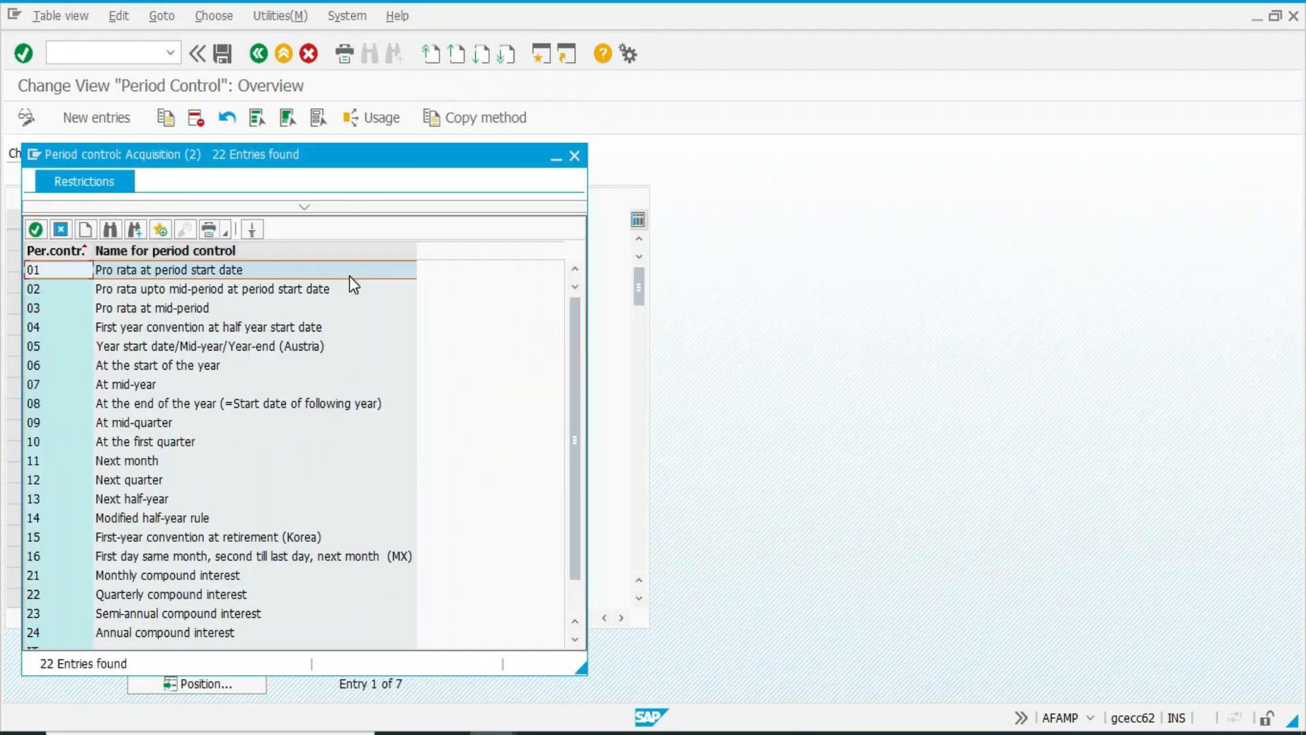
double_click(349, 275)
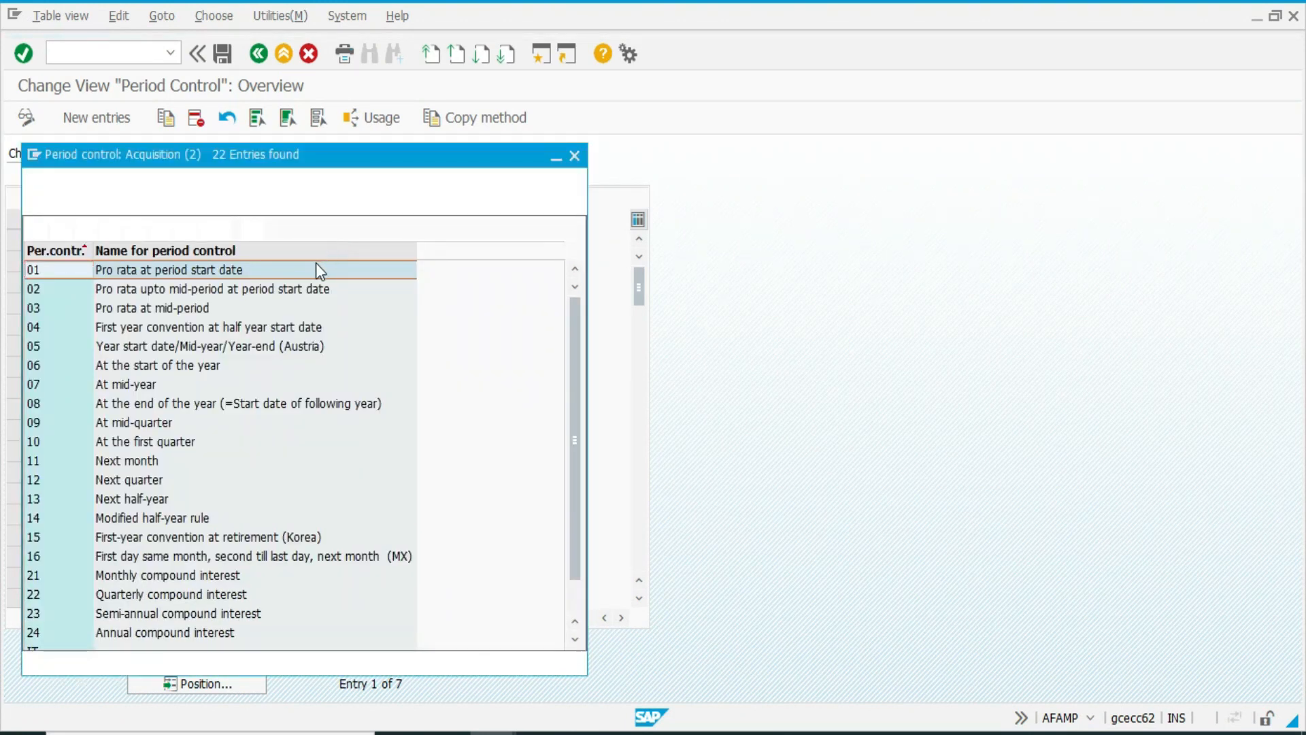
double_click(316, 269)
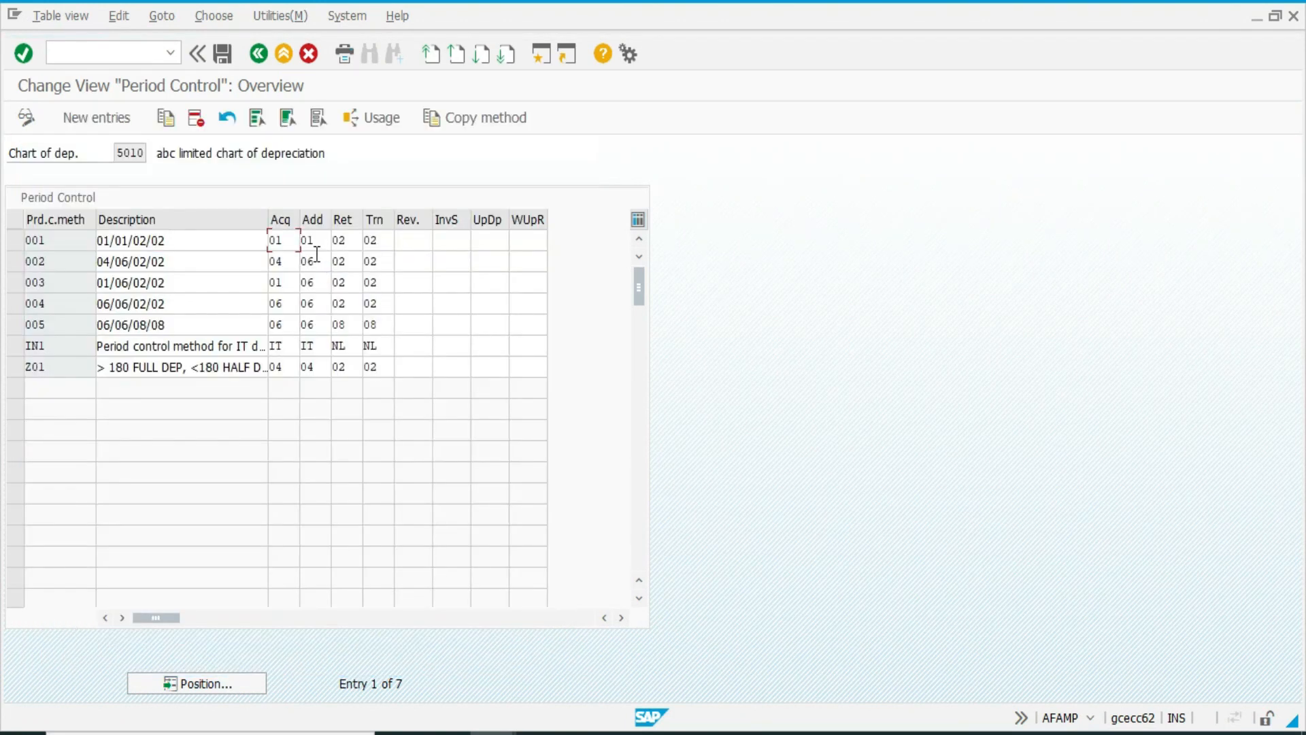
Check the acquisition control of period control method Z01 in chart 5010, return to the IMG and set the chart of depreciation to IN1.
click(219, 370)
click(283, 371)
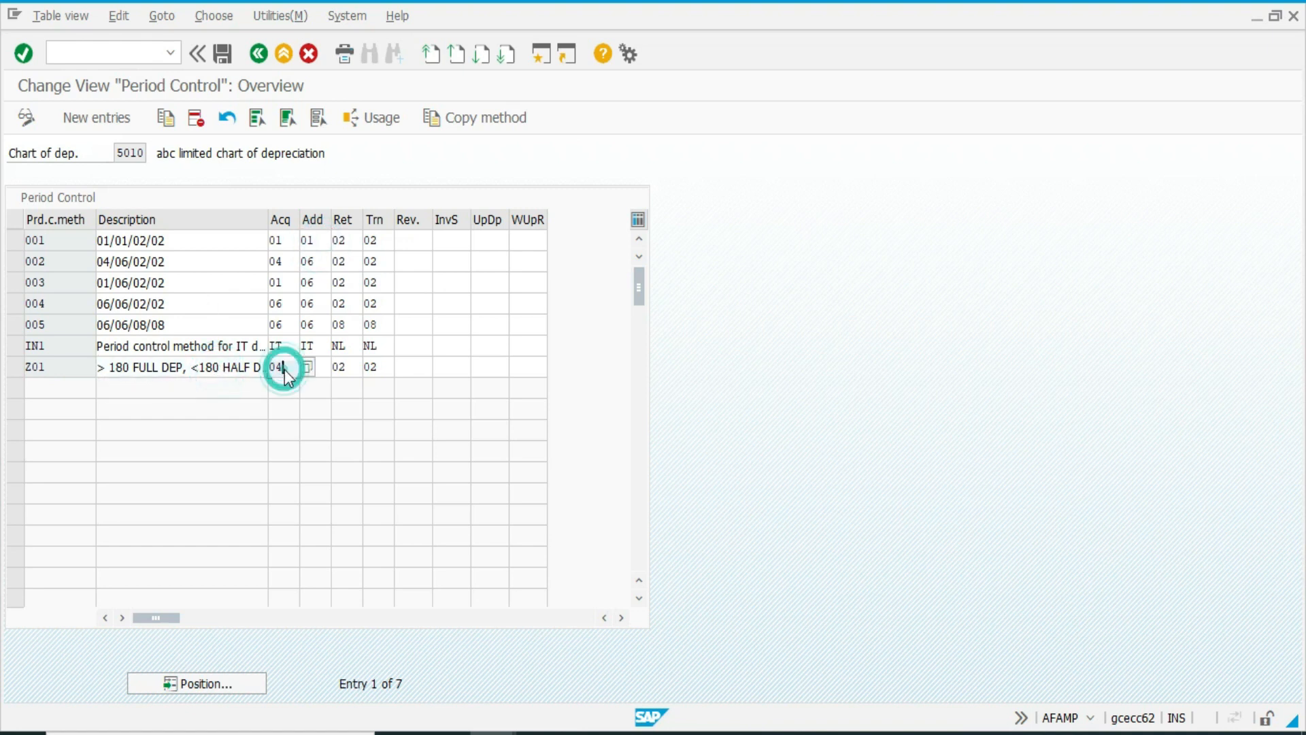
key(F3)
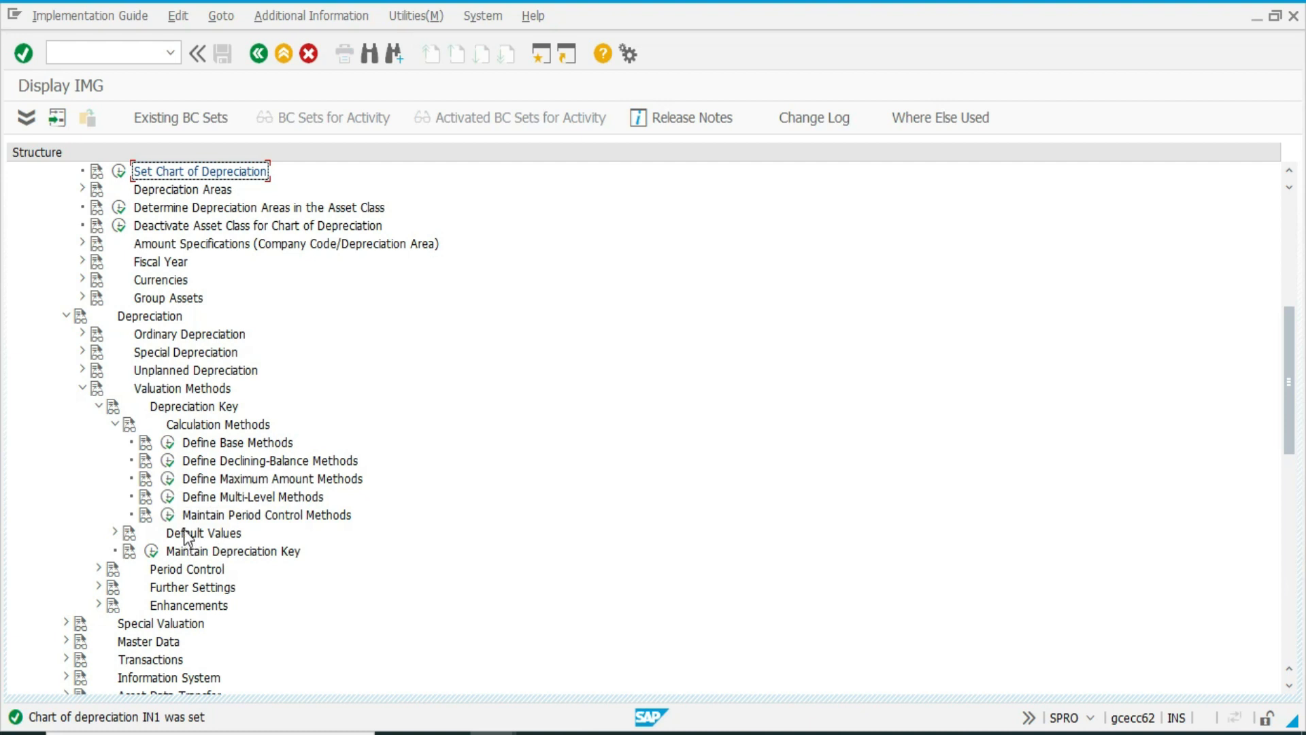
Open Maintain Period Control Methods for chart IN1 and add new method Z01 with the description starting "> 180 FULL DEP, <180 HALF".
click(195, 370)
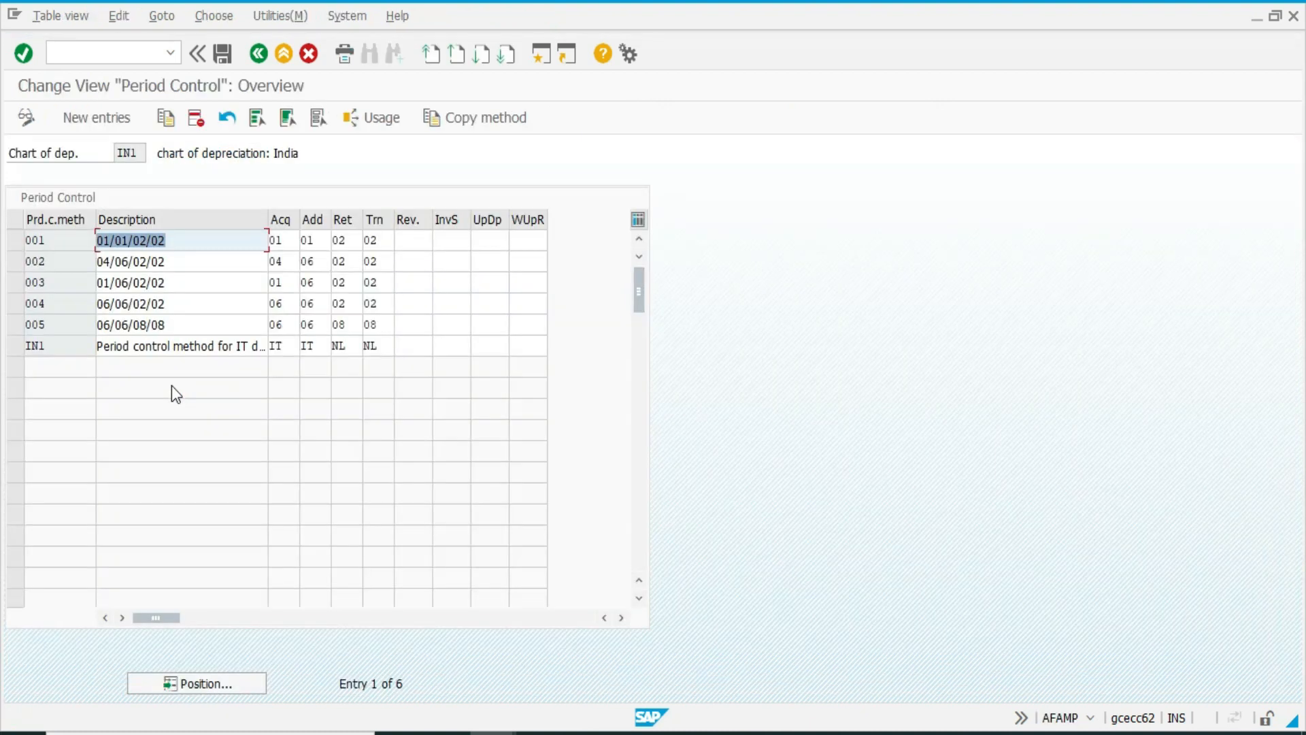
click(100, 126)
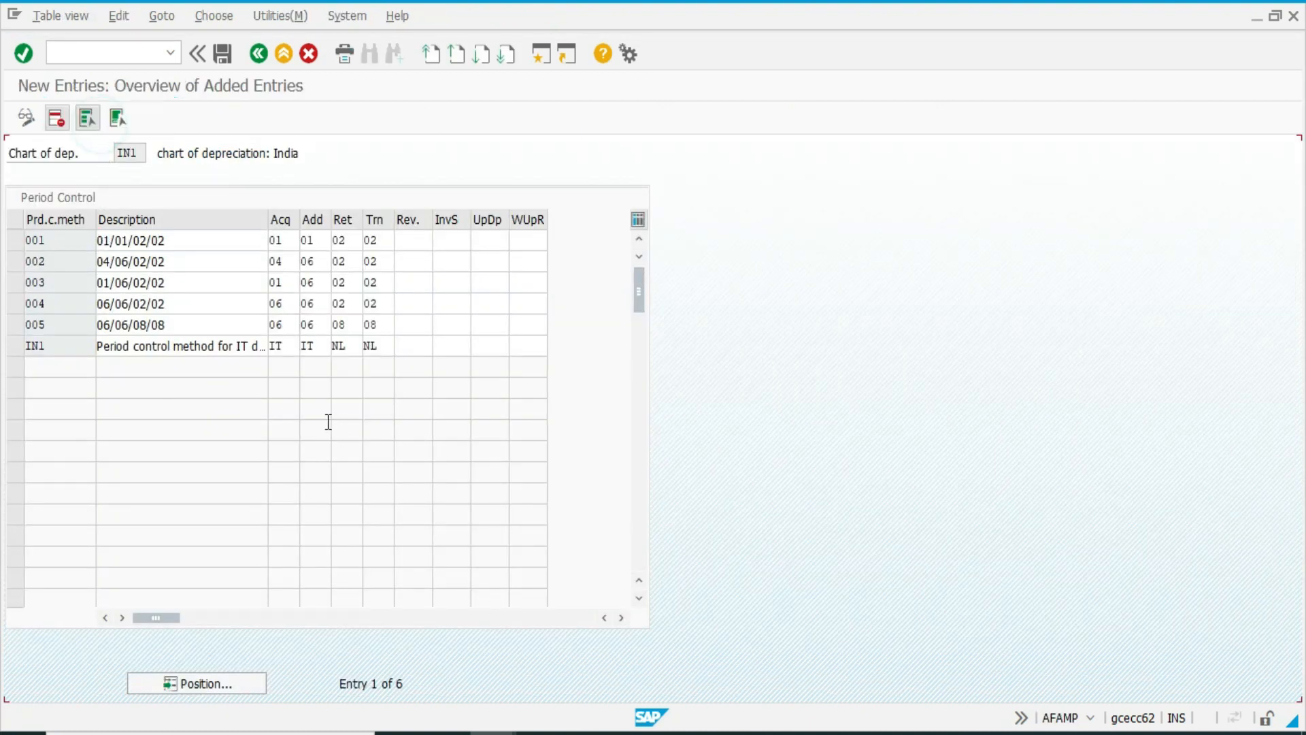
text(z)
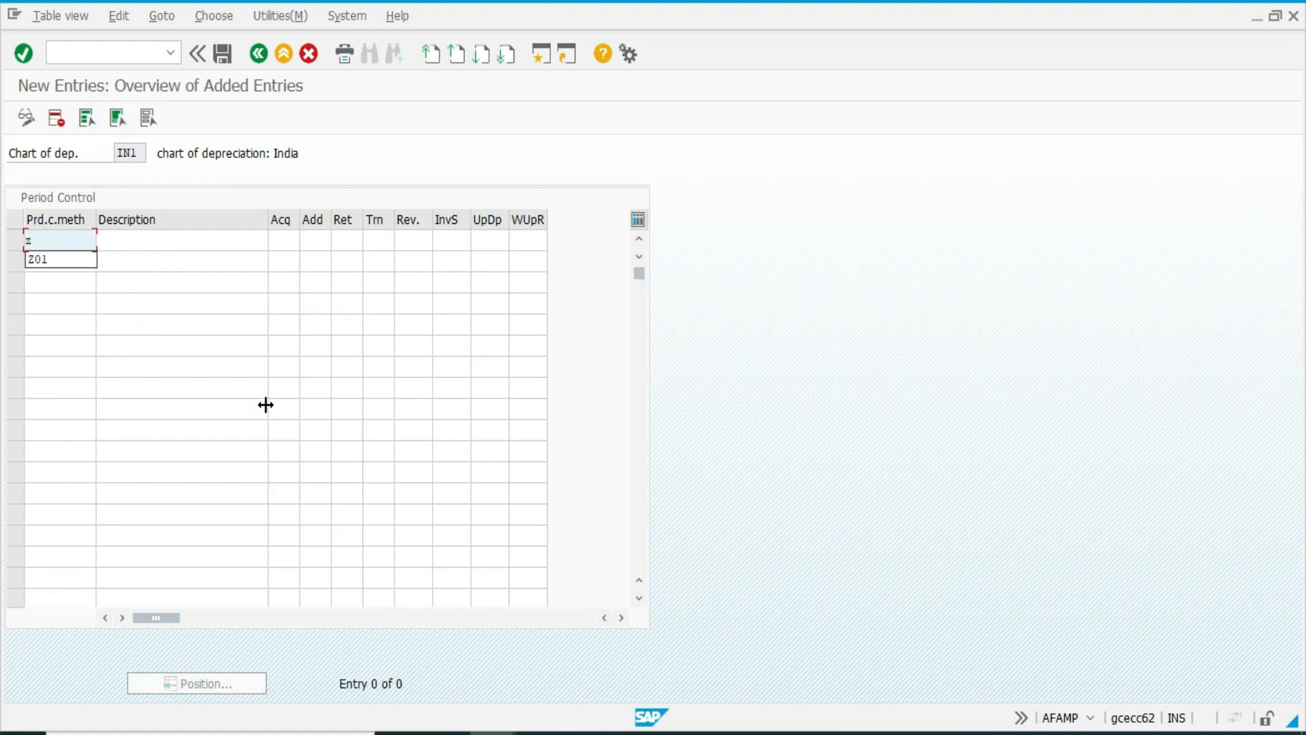
key(Caps_Lock)
key(Down)
key(Tab)
key(Down)
Set Z01's period controls to 04 for acquisition and addition and 02 for retirement and transfer, and return to the overview.
key(Down)
key(Tab)
key(Down)
key(Down)
key(Tab)
key(Down)
key(Tab)
key(Down)
key(Tab)
key(Down)
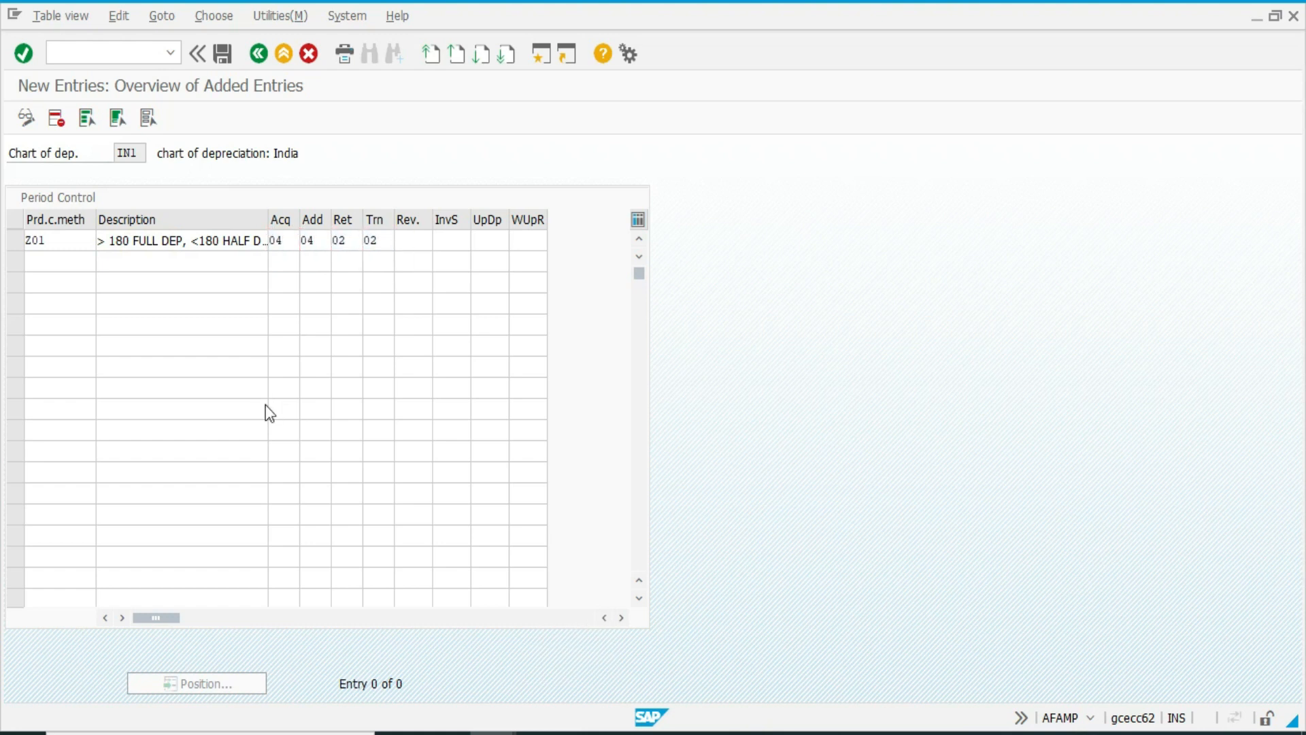
key(F3)
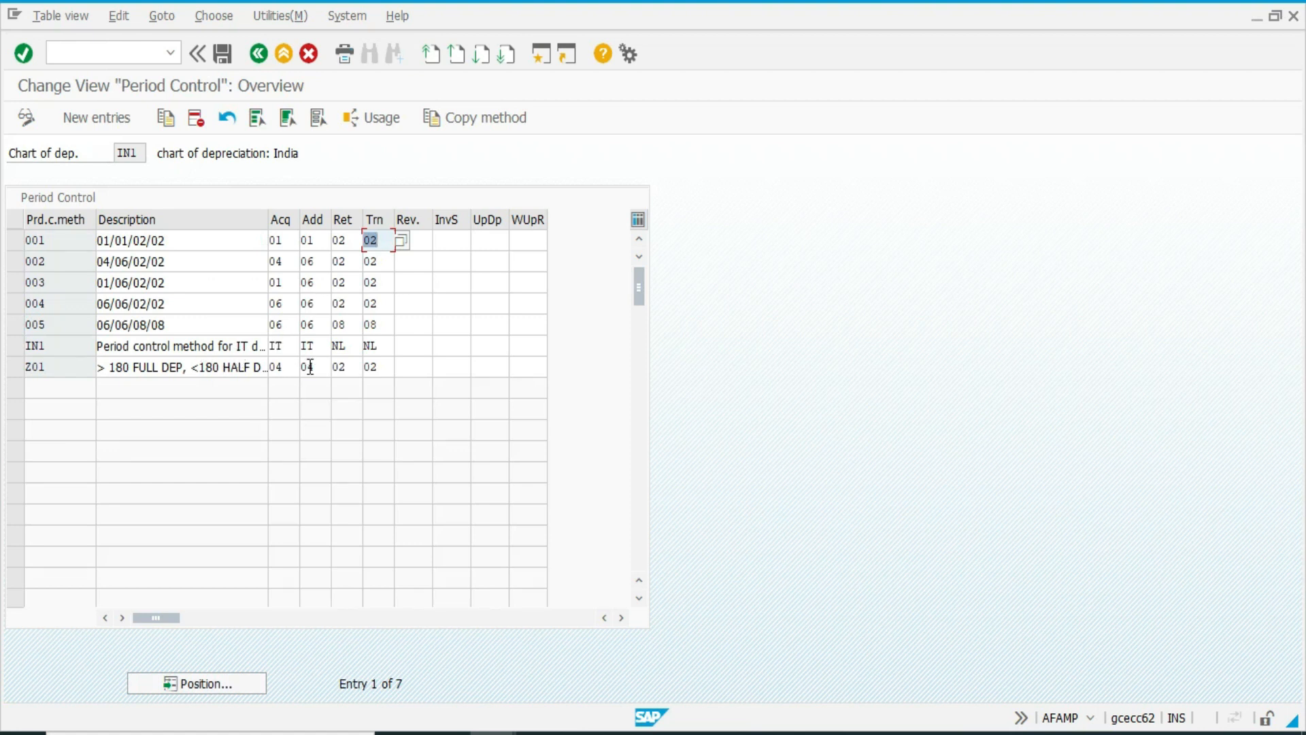
Review the period control options offered for Z01's transfer control, looking at entries 04 and 02, and close the list unchanged.
click(372, 369)
click(402, 428)
key(F4)
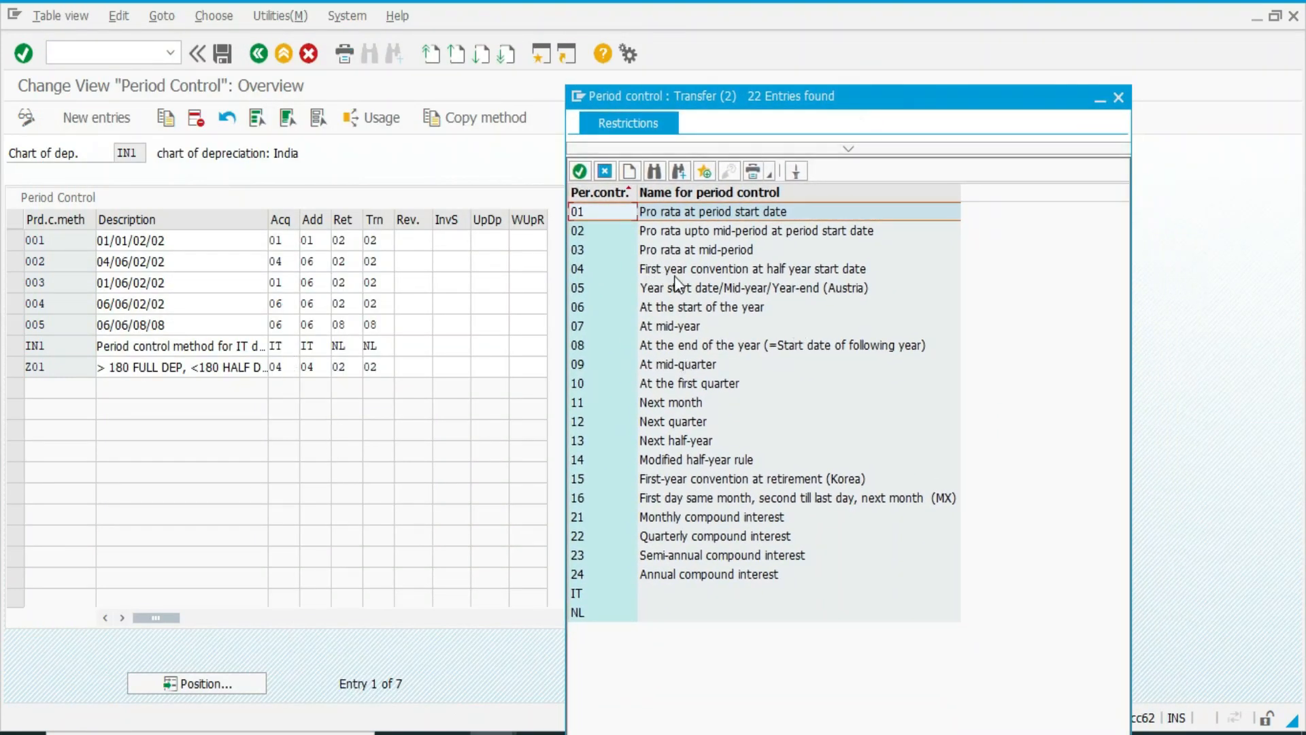
click(789, 276)
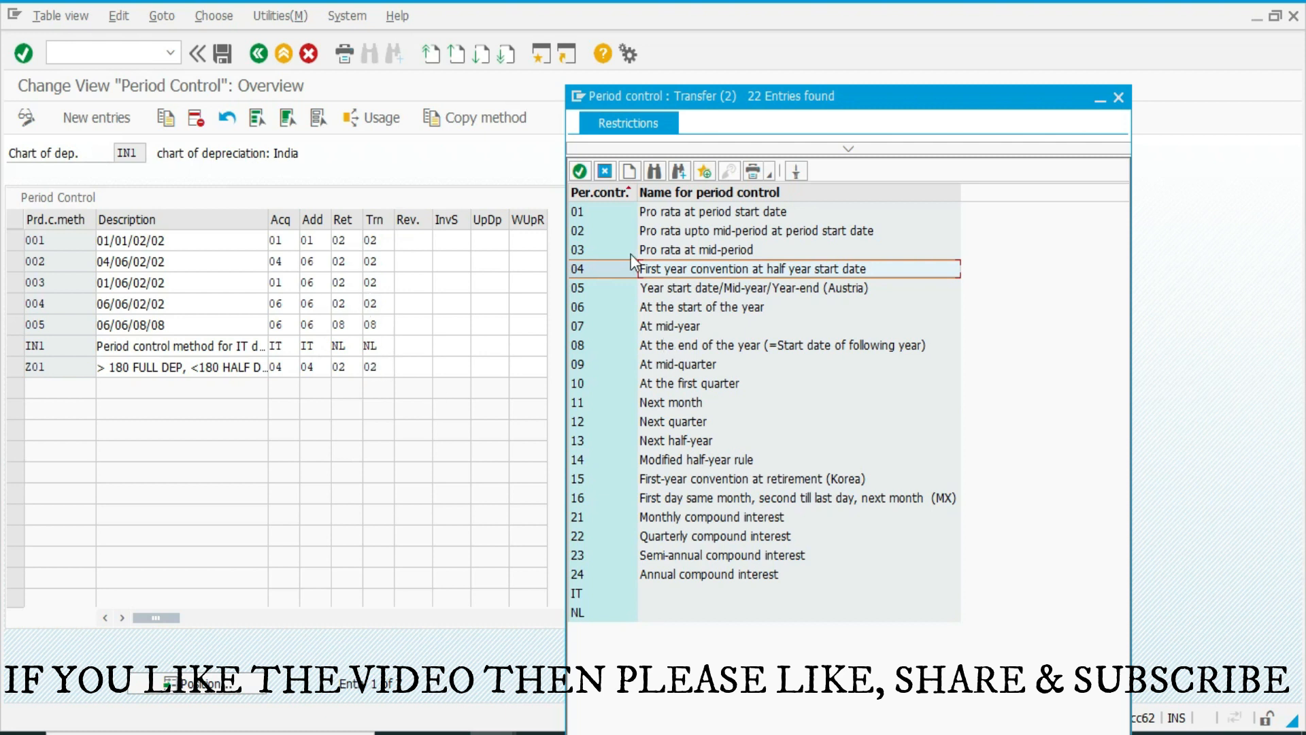
click(690, 231)
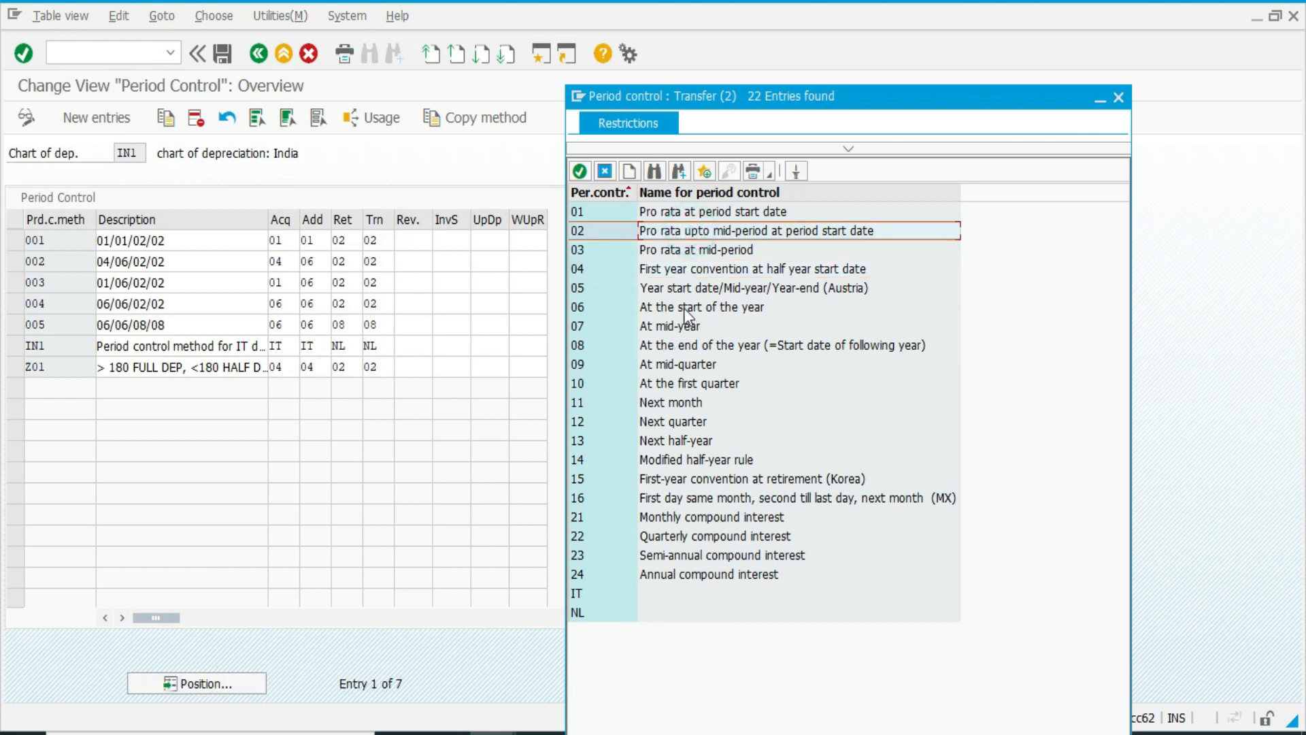
key(Escape)
Save the period control methods of chart IN1 to the customizing request and return to the IMG.
key(ctrl+s)
click(229, 333)
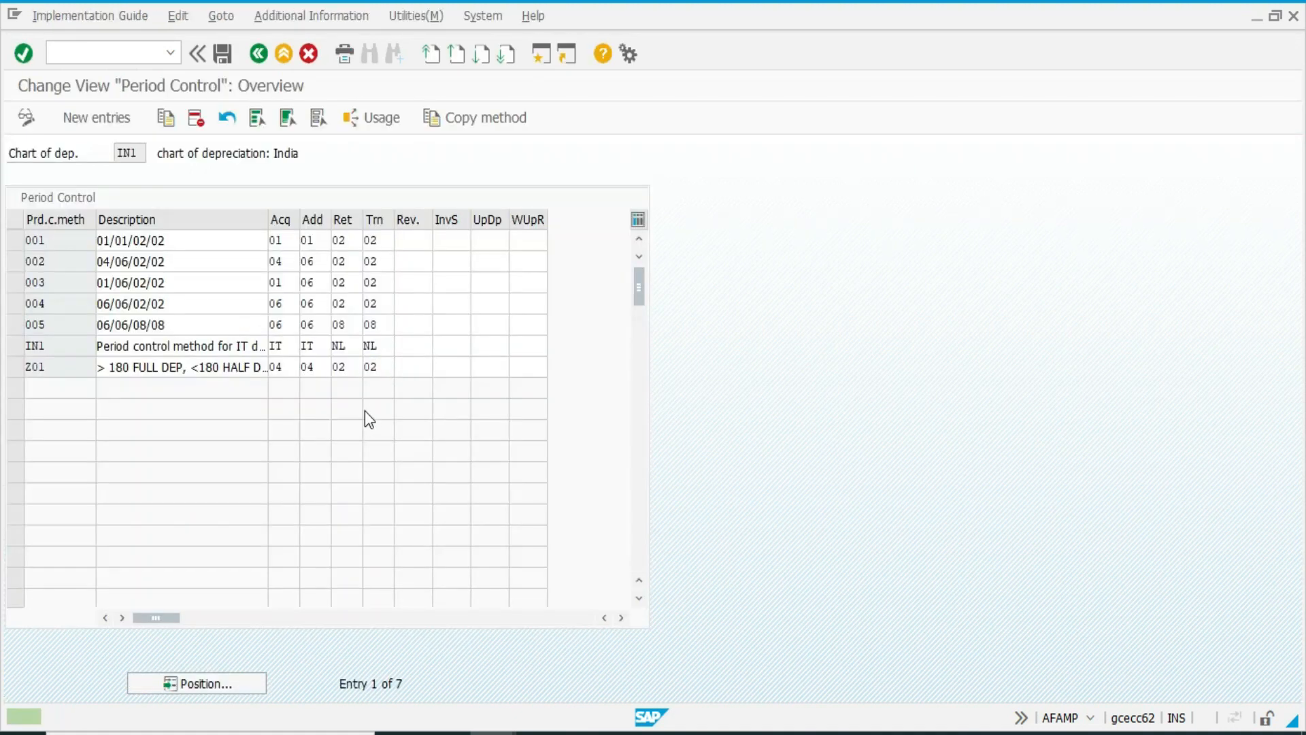
key(F3)
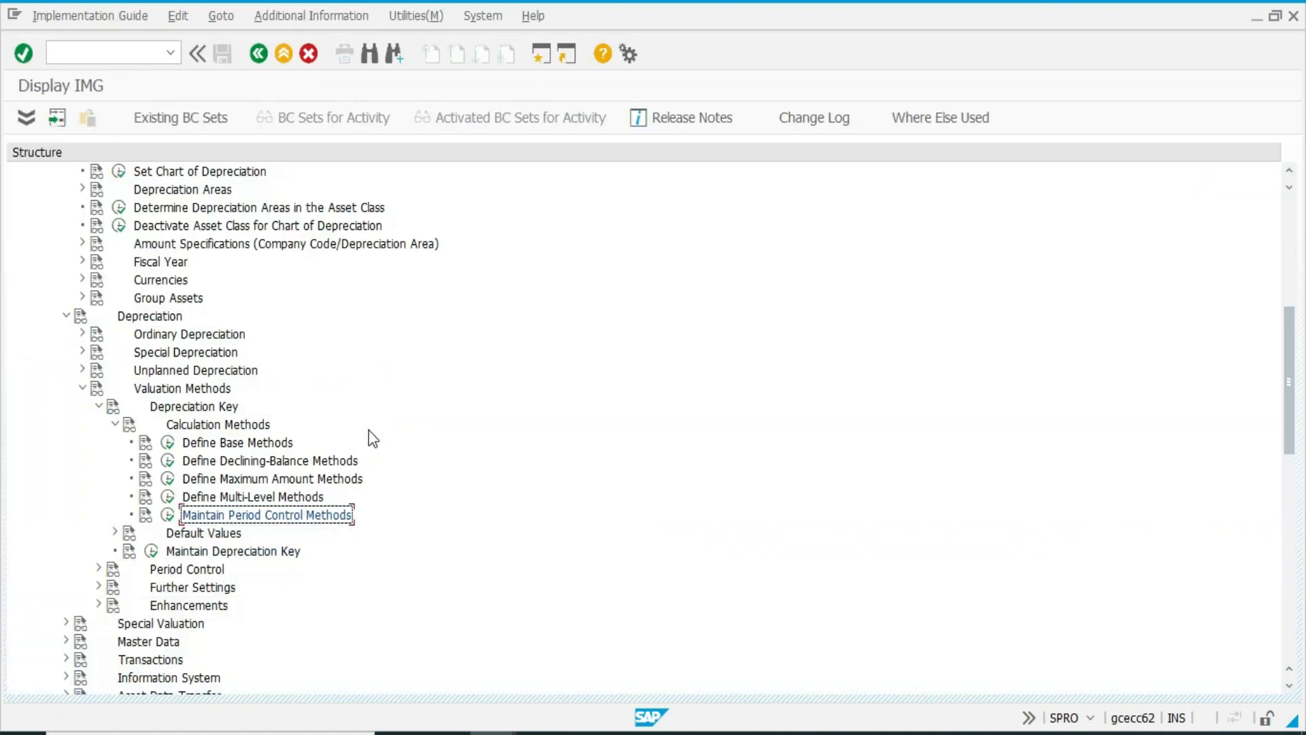
Open Define Multi-Level Methods and create method SLM, STRAIGH LINE METHOD, with validity start 2 From ordinary depreciation start date.
click(167, 497)
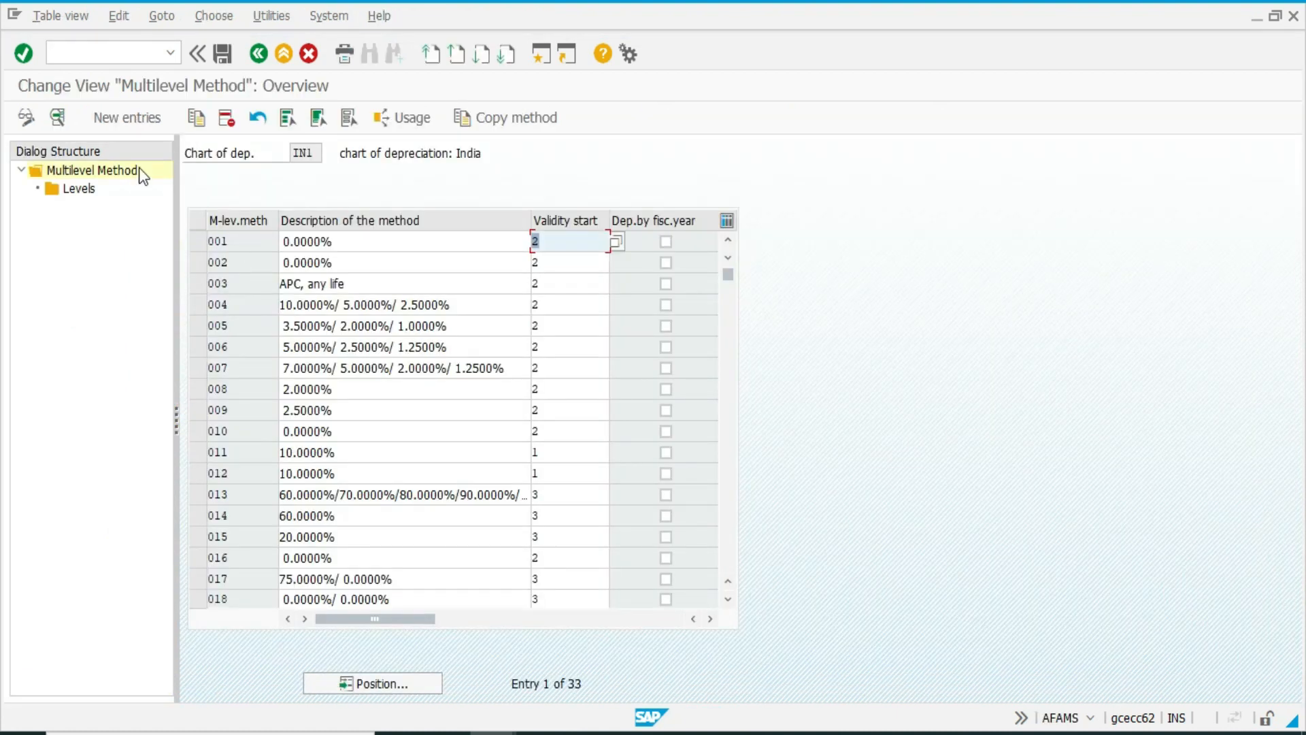
click(101, 128)
text(SLM)
key(Tab)
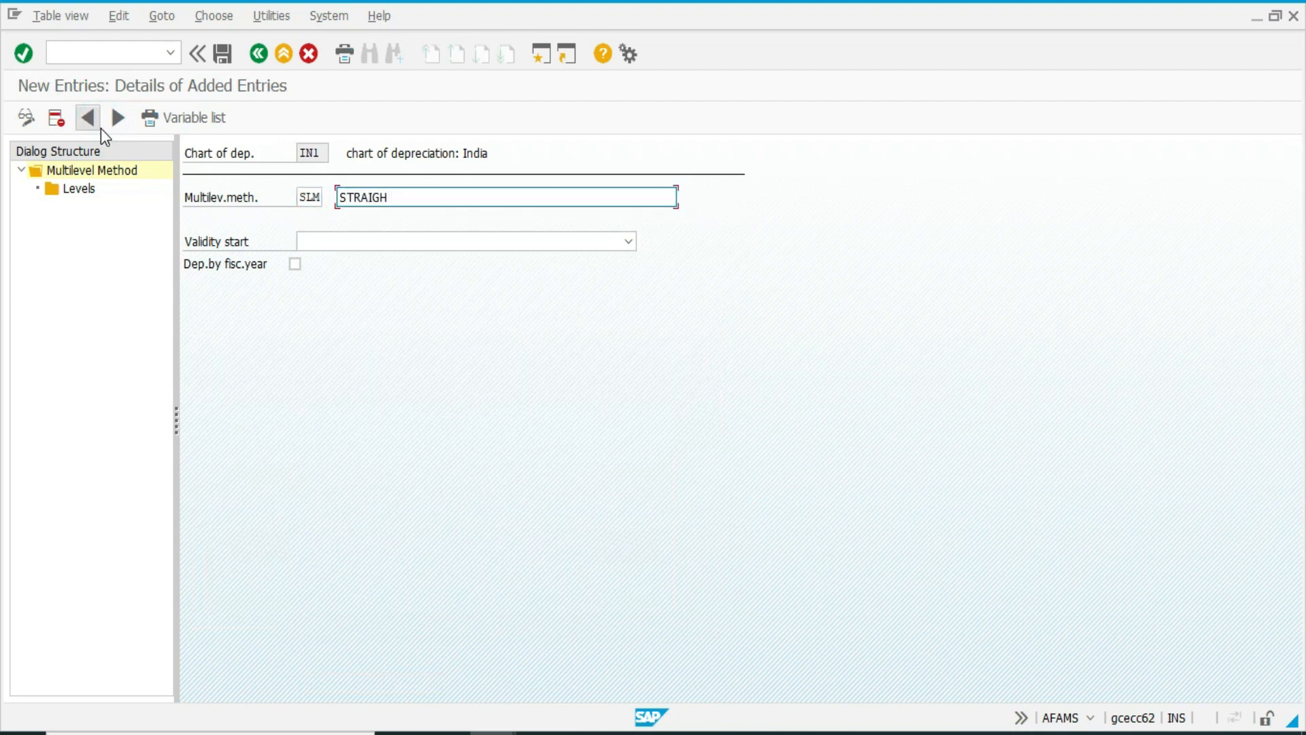
key(Tab)
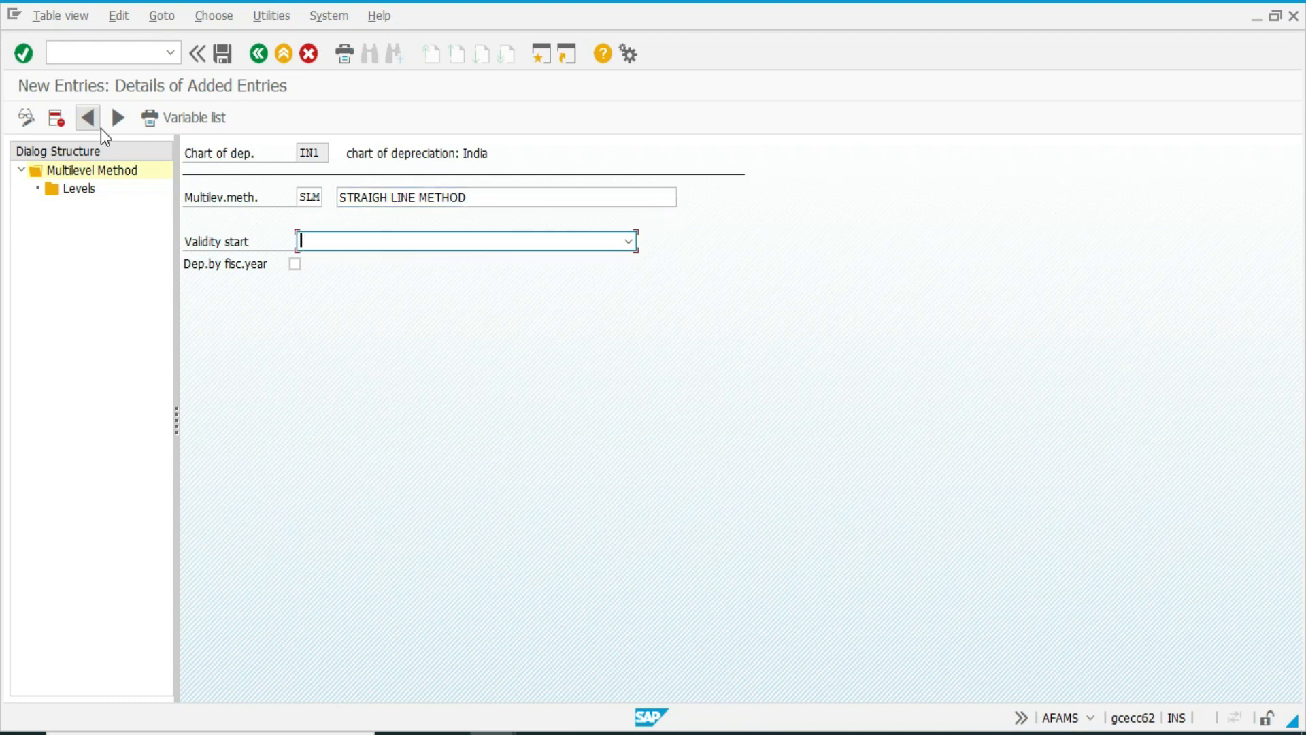
click(418, 244)
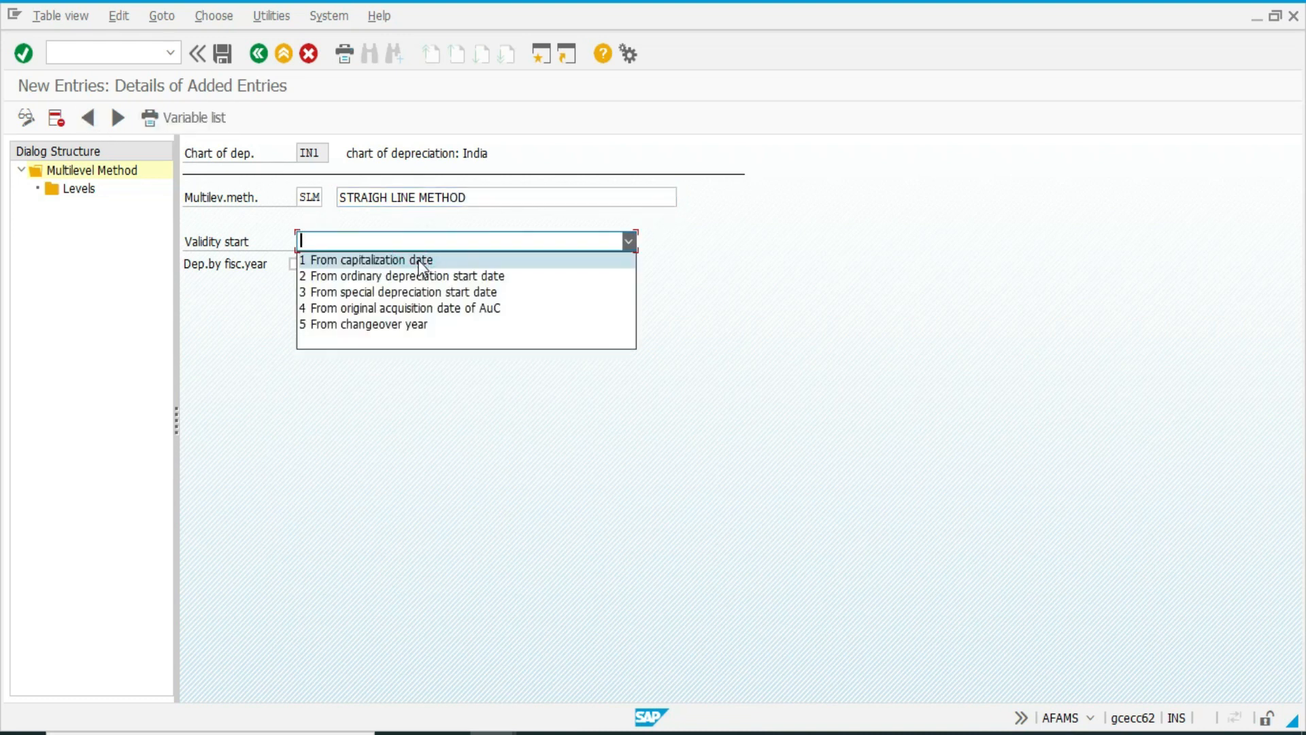
click(414, 276)
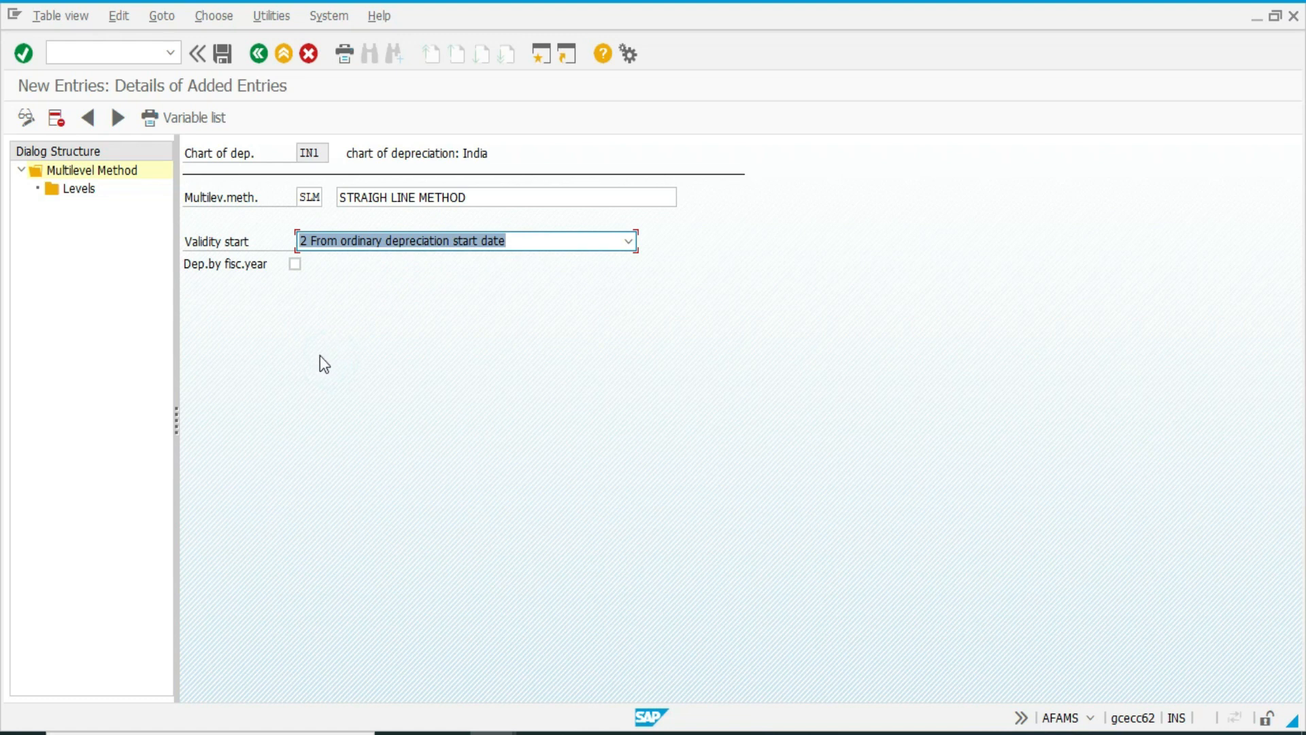
Look into SLM's levels, return to the method details and set the validity start to 1 From capitalization date.
key(F10)
key(Escape)
double_click(81, 191)
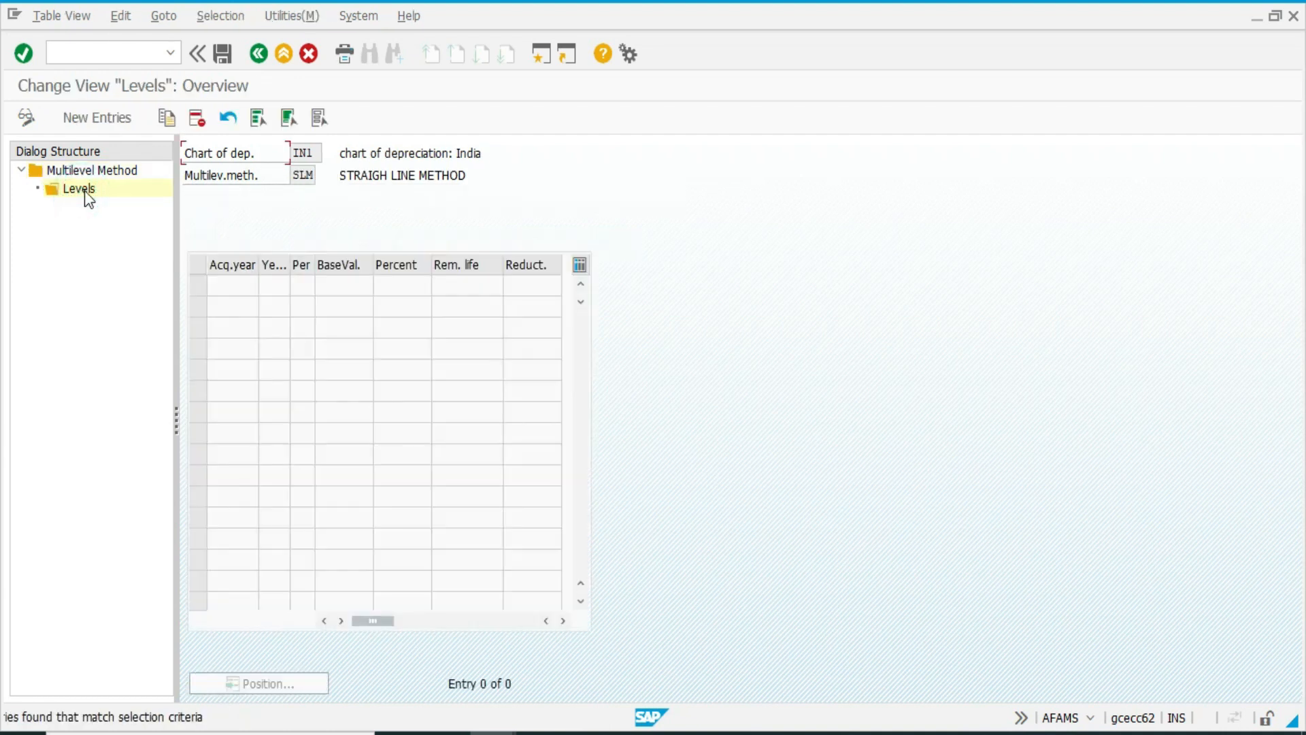
double_click(105, 172)
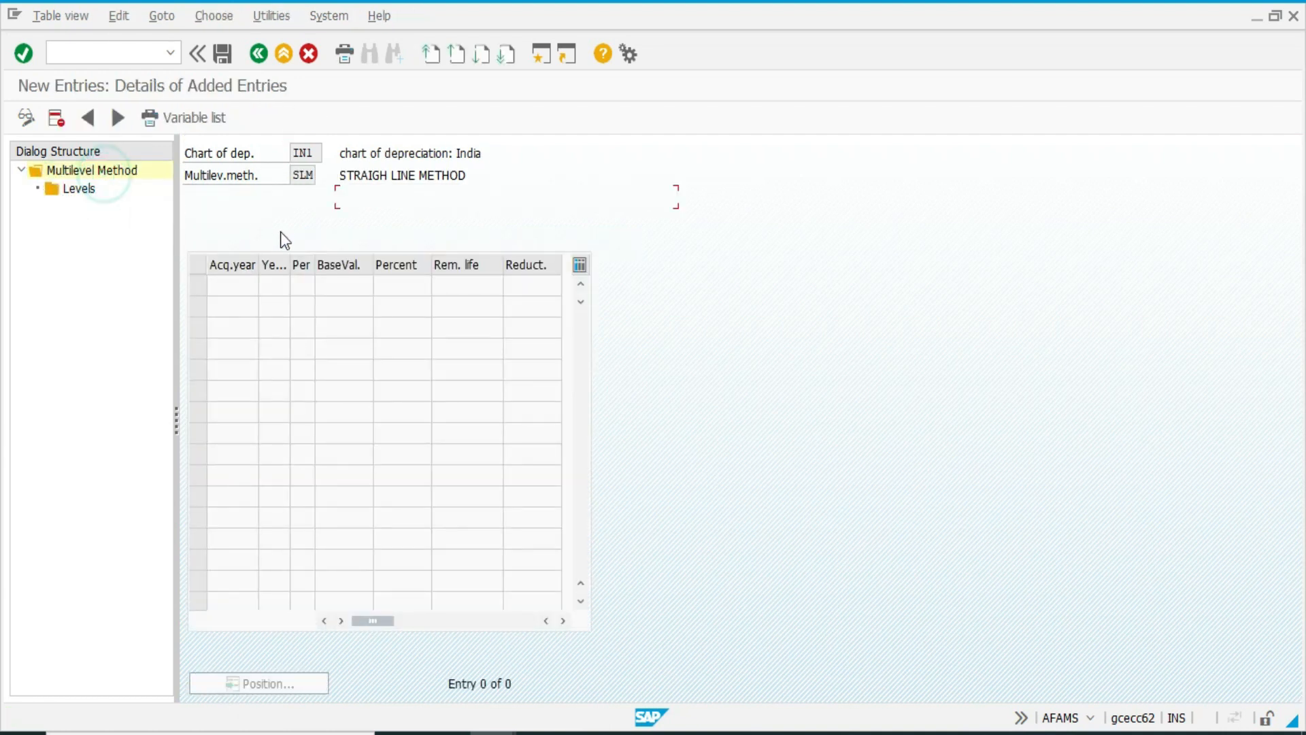
click(383, 252)
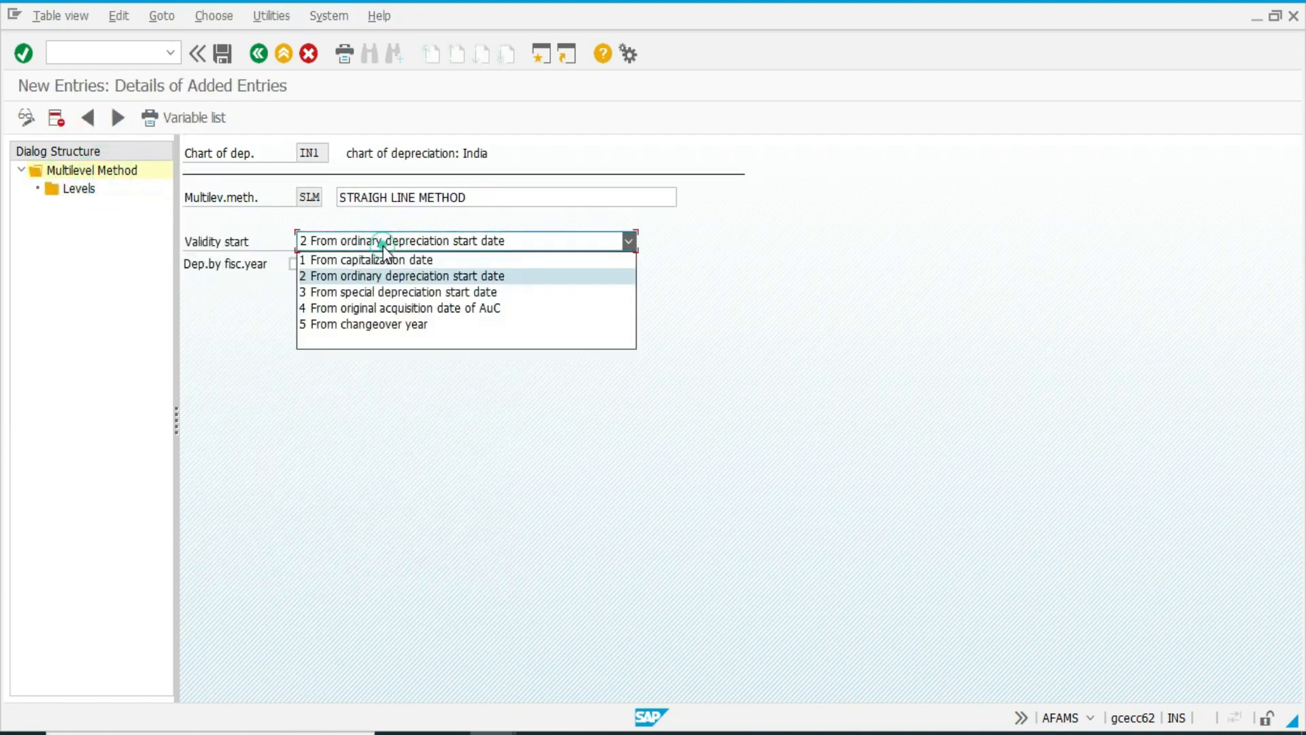
click(377, 256)
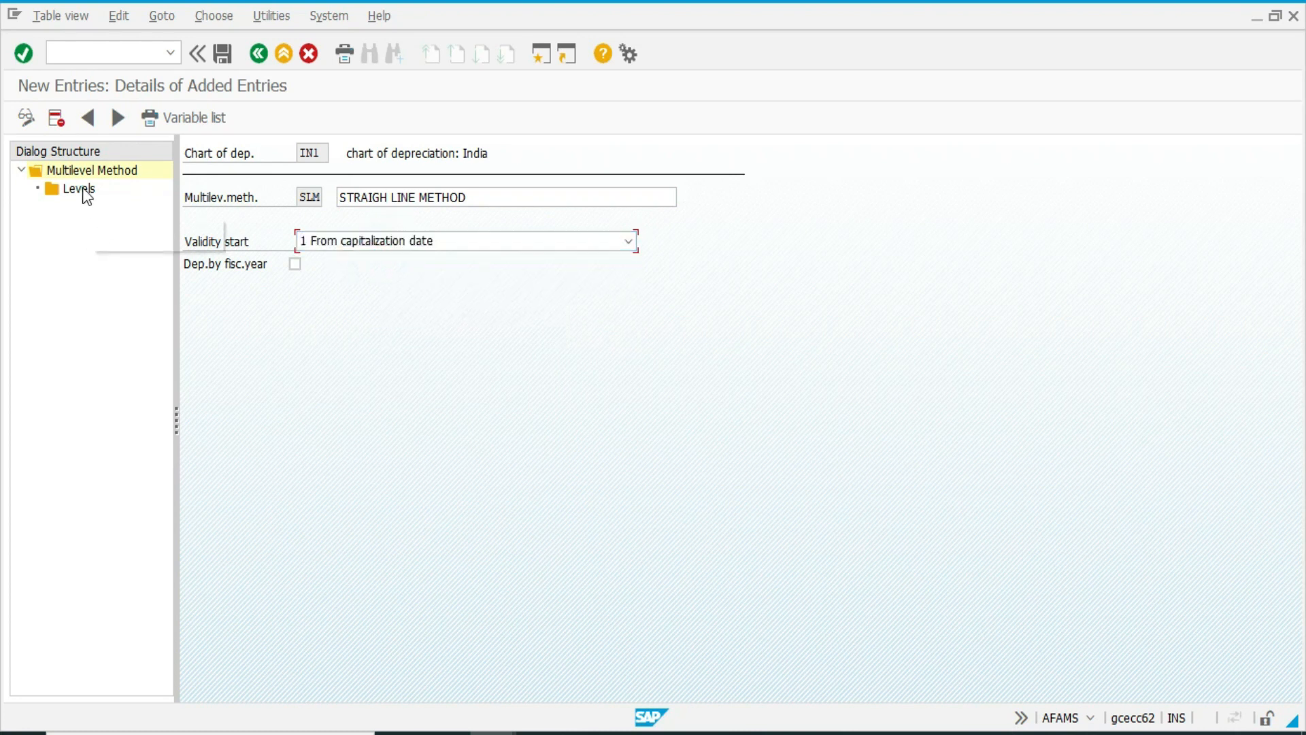
Add a level to method SLM with acquisition year 9999, years 99, period 12 and base value 01.
double_click(80, 188)
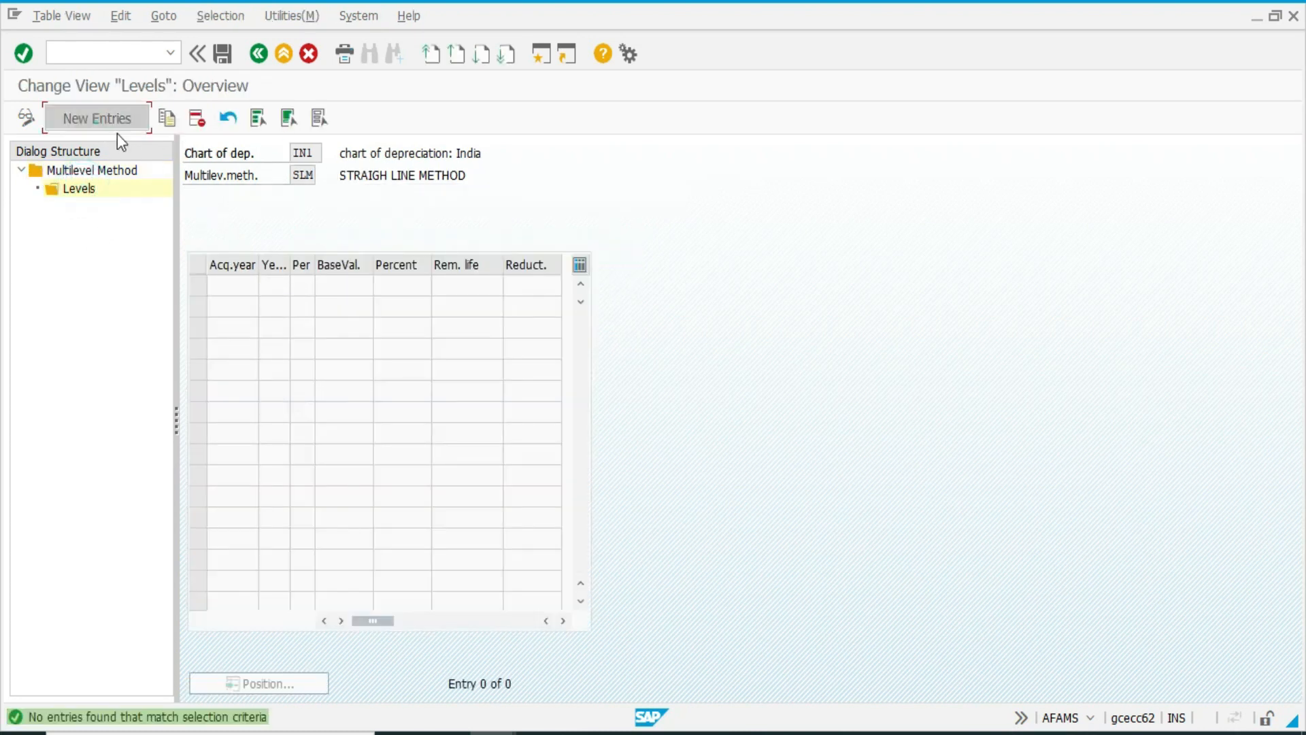
click(109, 121)
text(9999)
key(Tab)
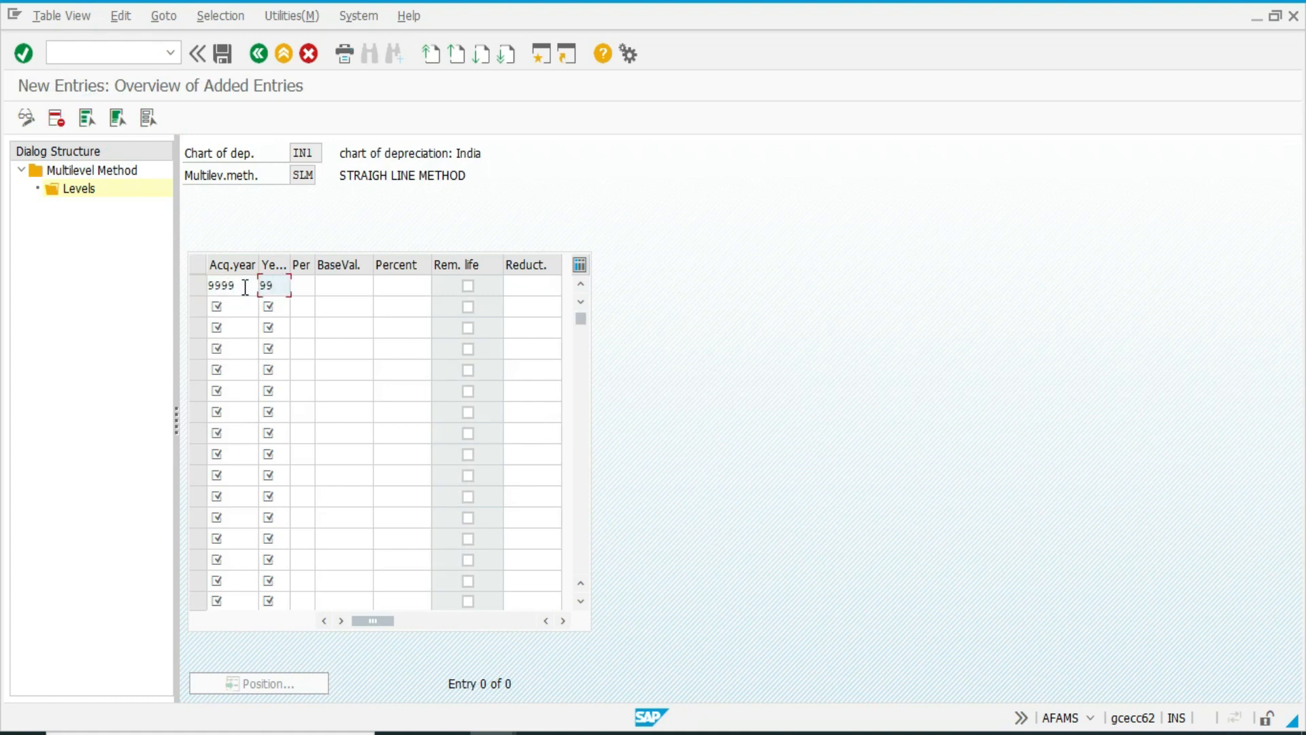
text(99)
key(Tab)
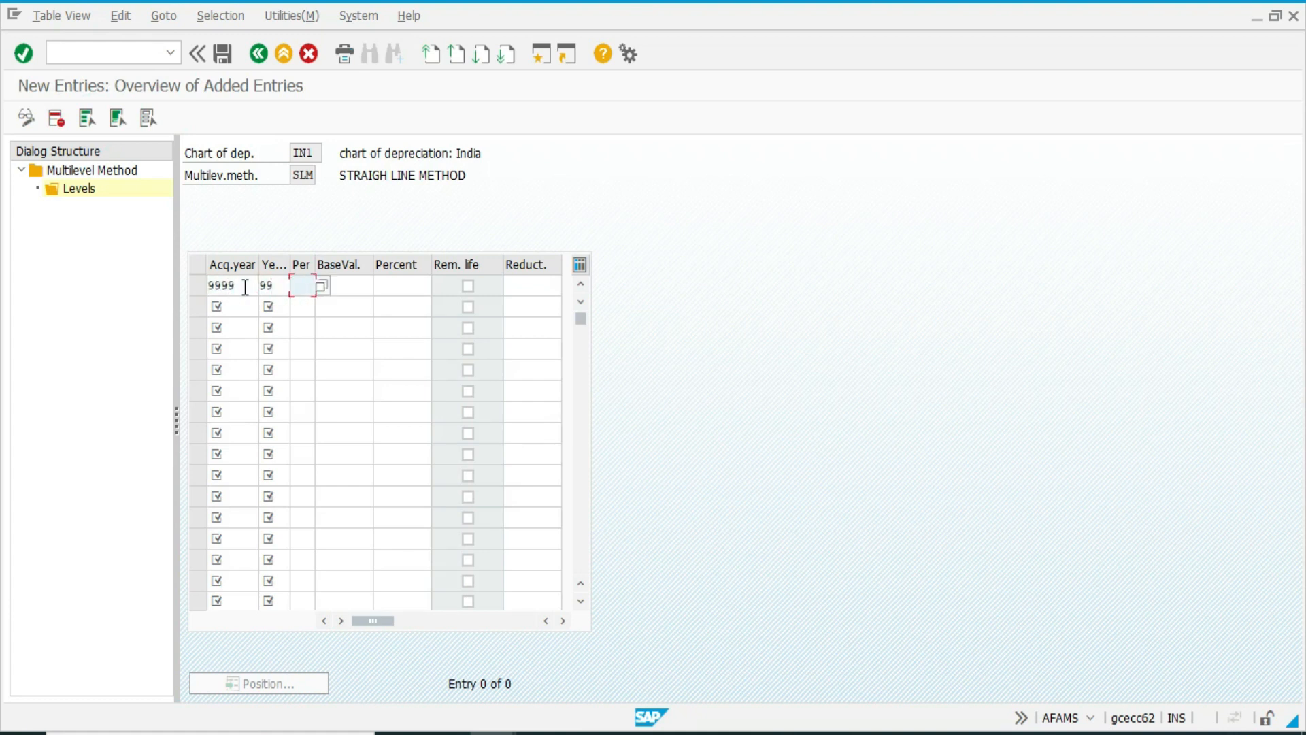
text(12)
key(Tab)
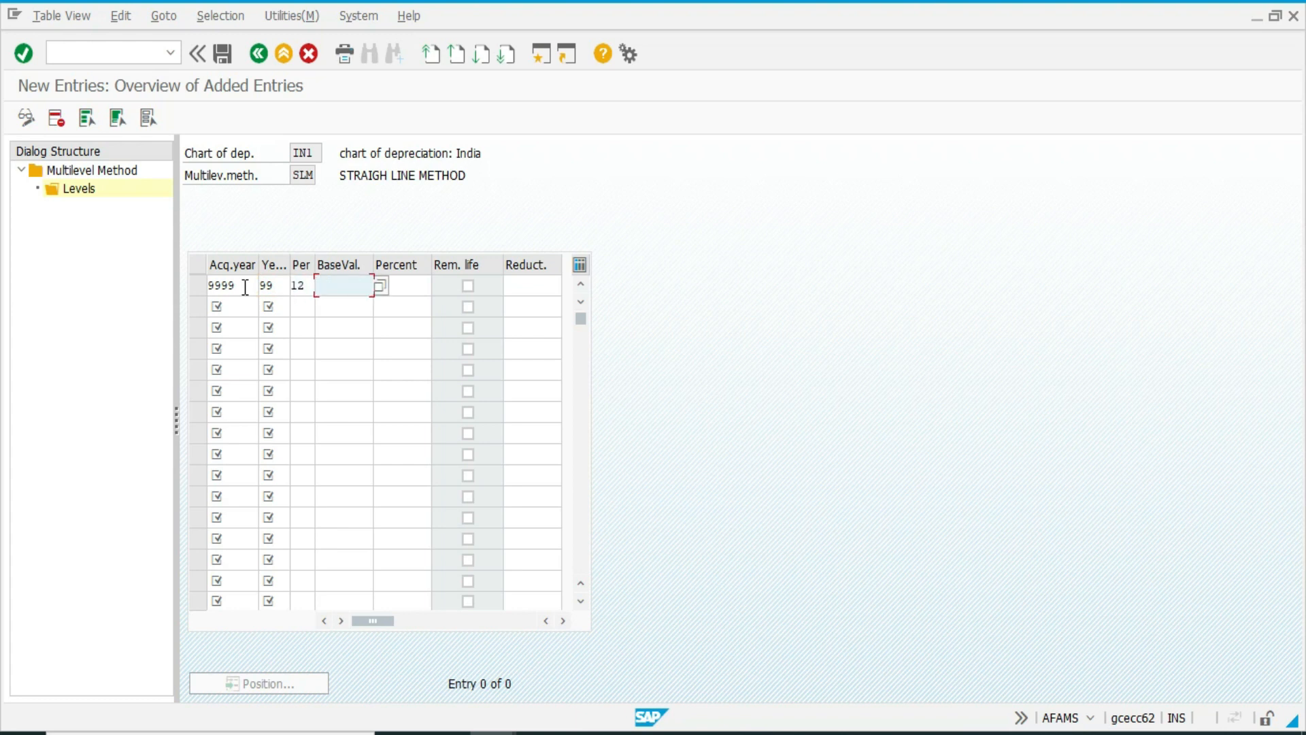
key(F4)
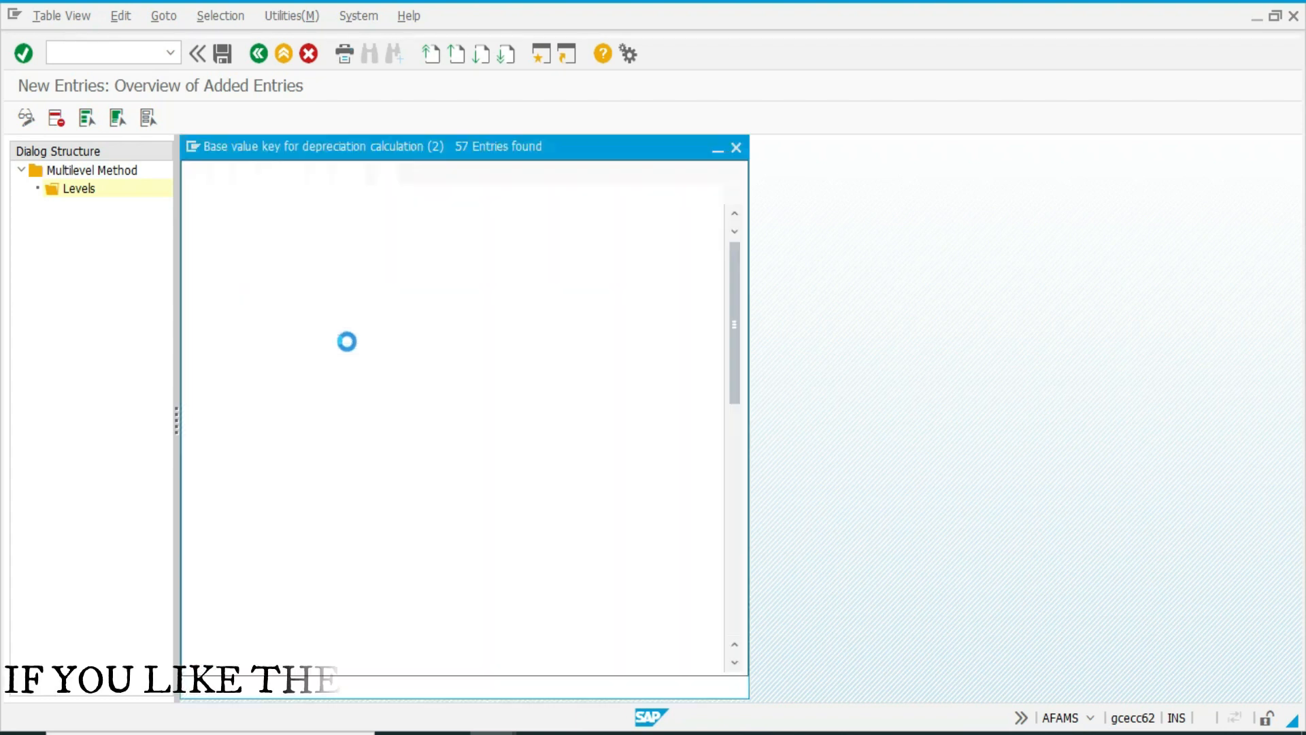
click(342, 222)
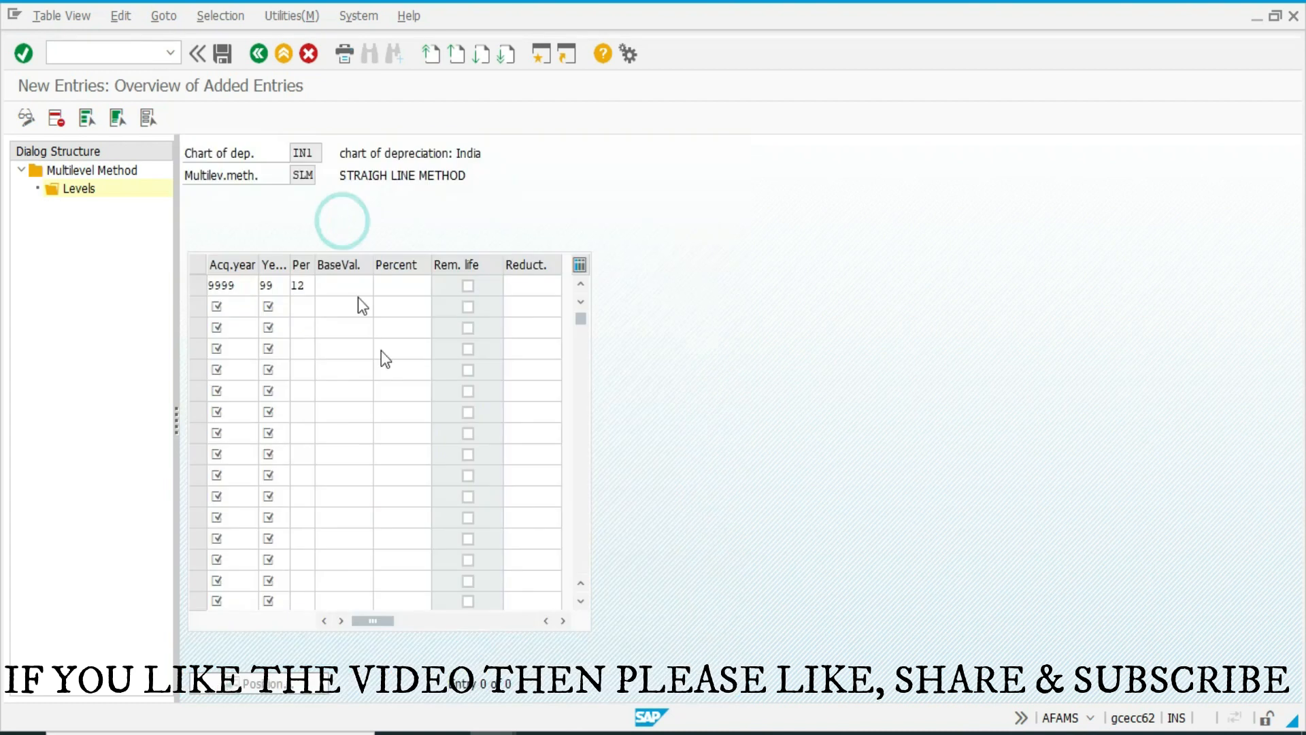
Save multilevel method SLM to the customizing request and return to the IMG.
key(ctrl+s)
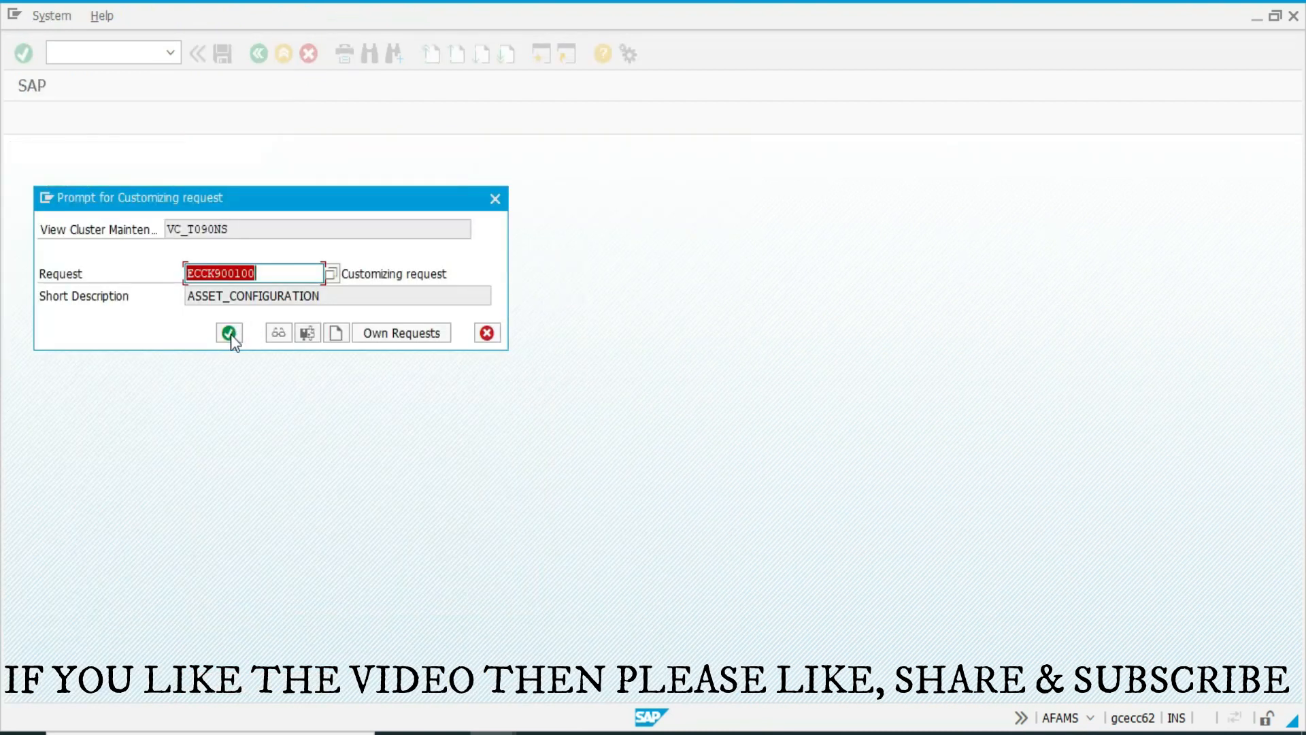
click(229, 332)
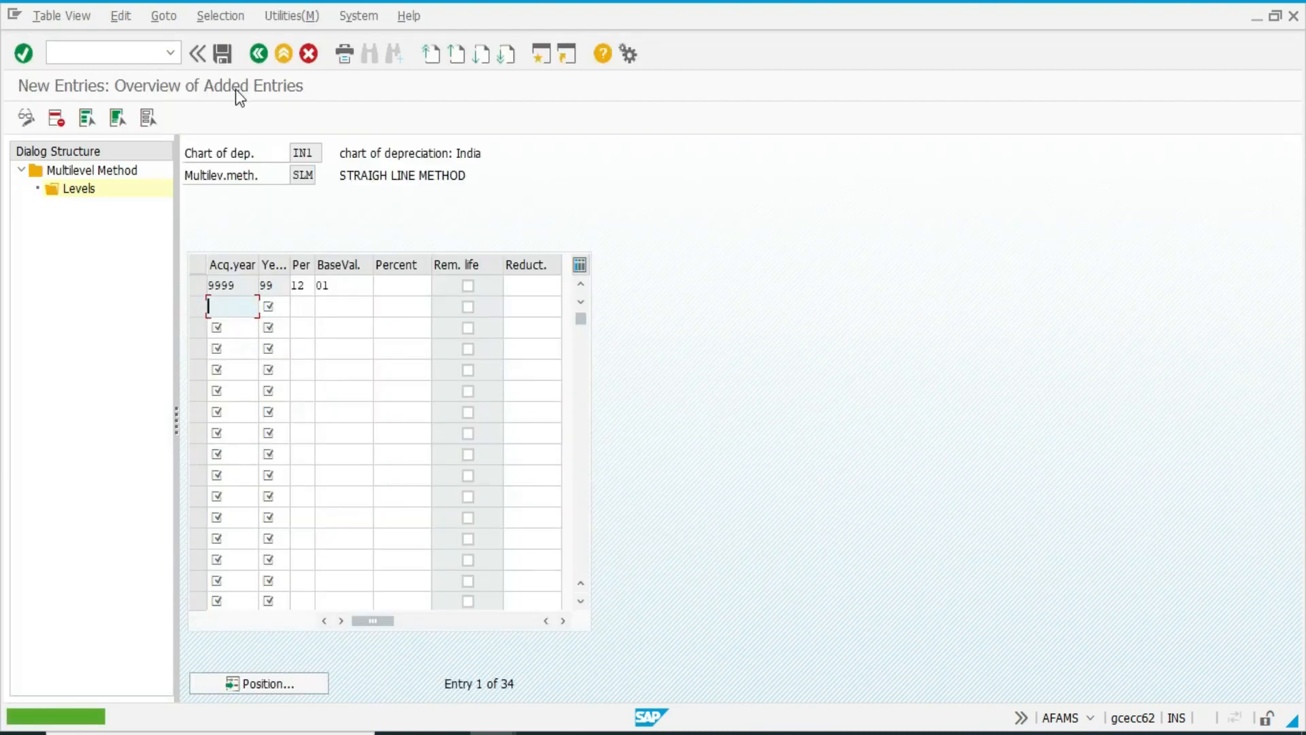
click(256, 60)
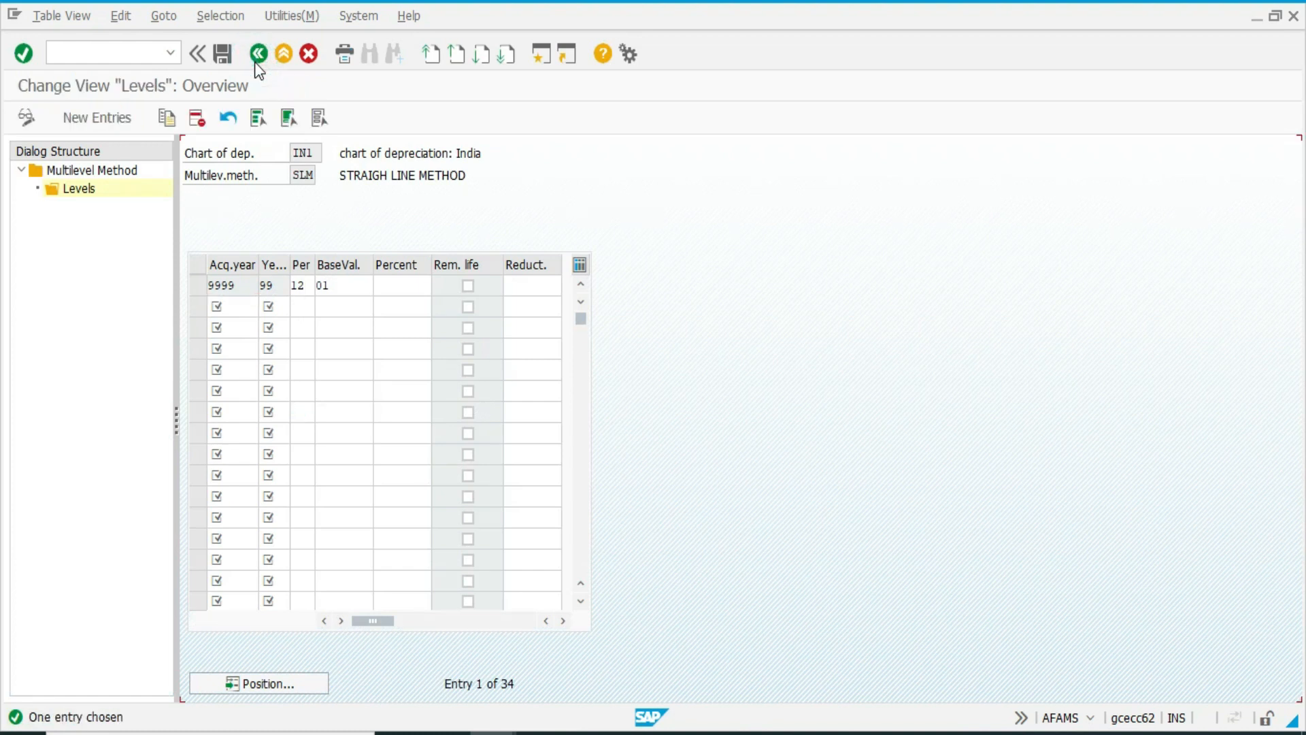
click(257, 54)
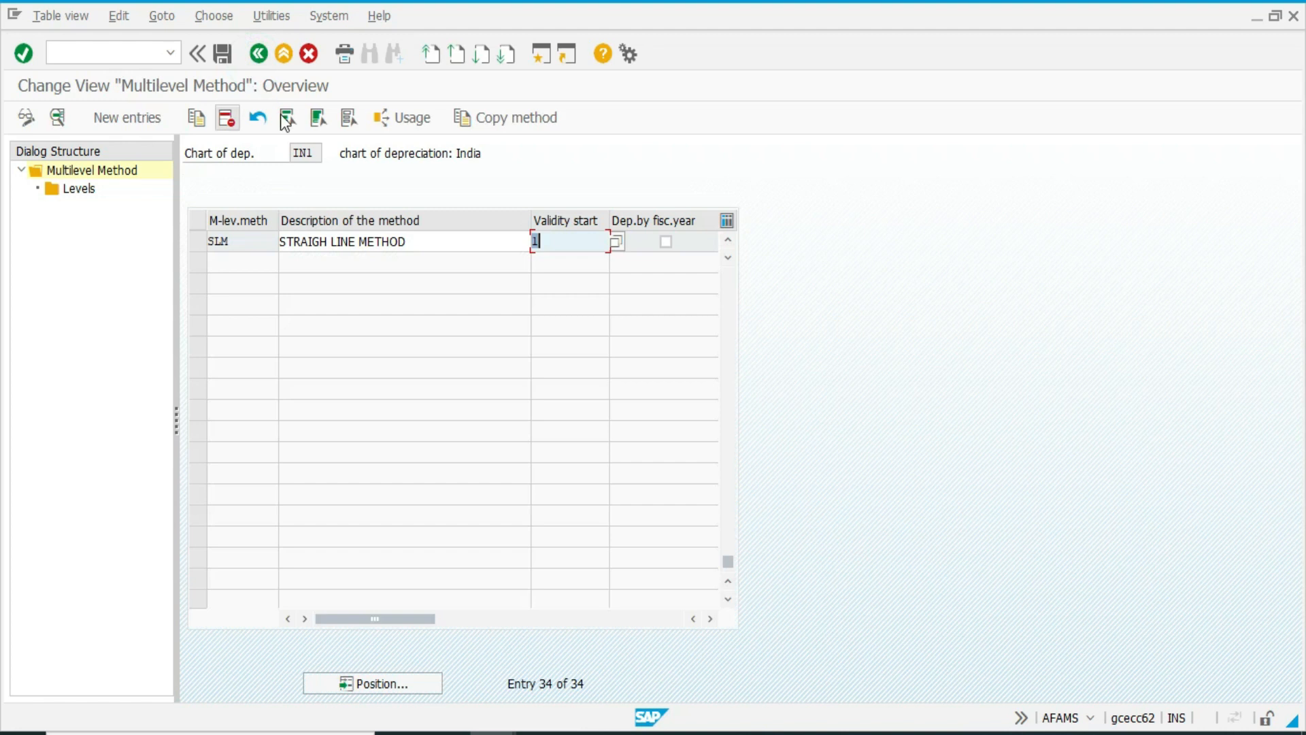
click(259, 54)
Open Define Multi-Level Methods and create method WDV, described as WDV, with validity start 2 From ordinary depreciation start date.
click(171, 496)
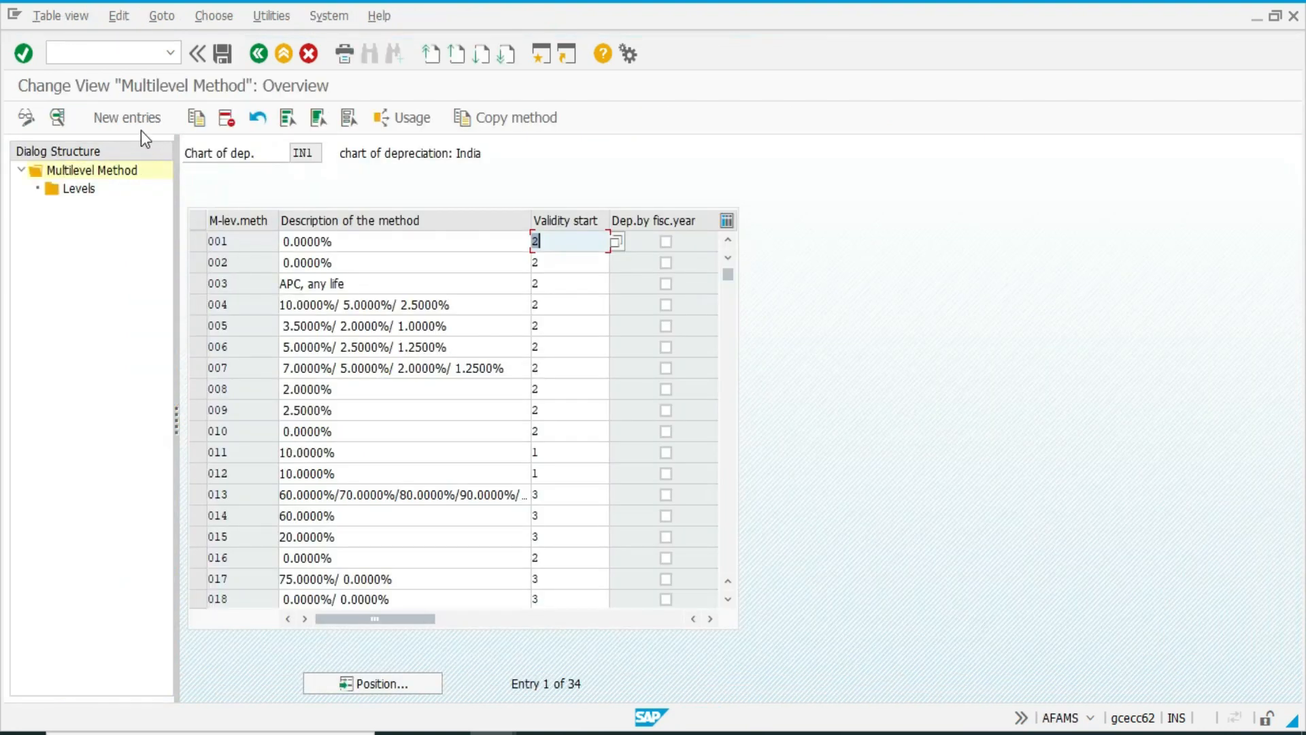
click(141, 129)
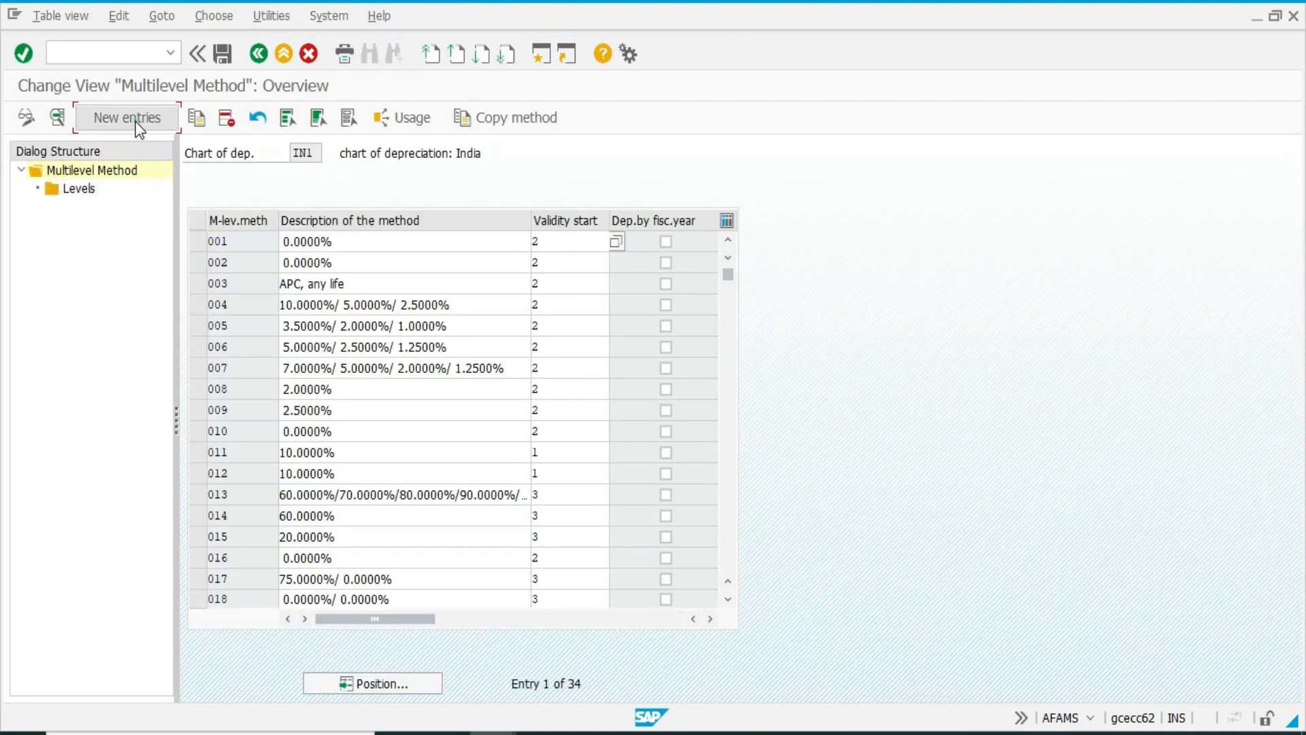
text(WDV)
key(Tab)
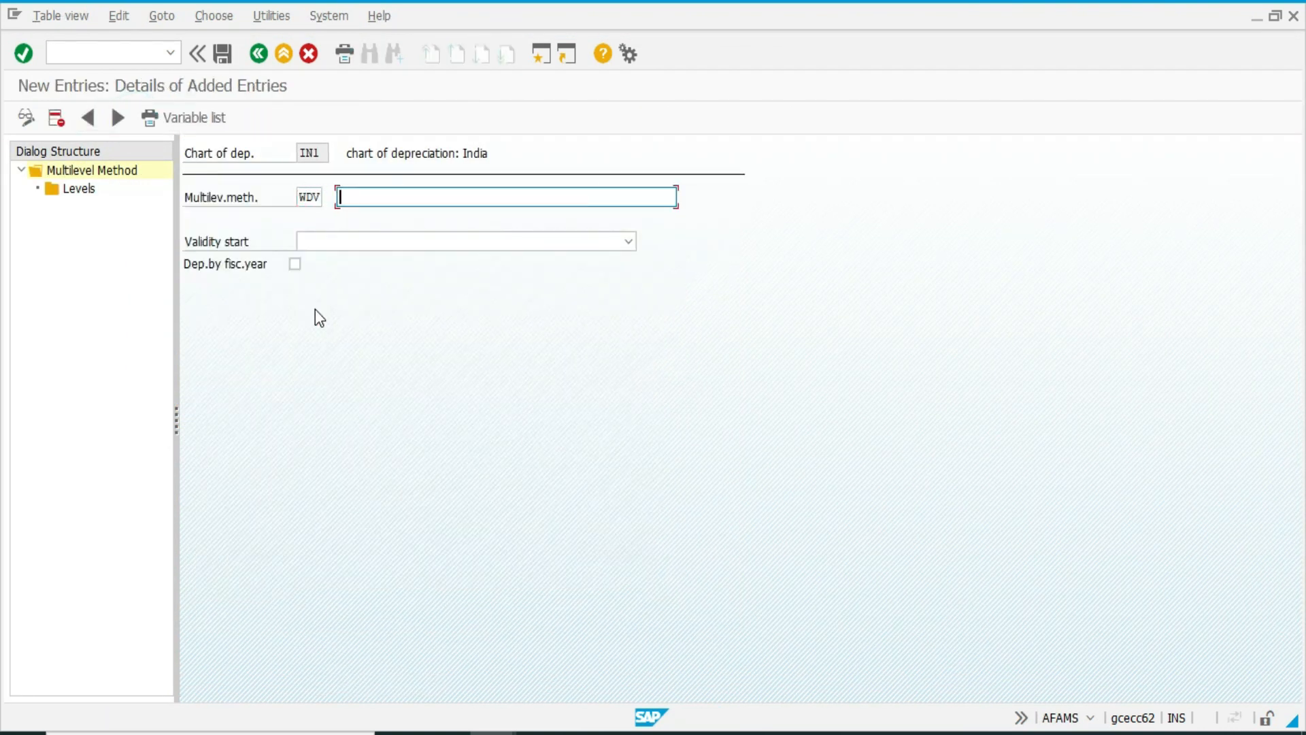
text(WDV)
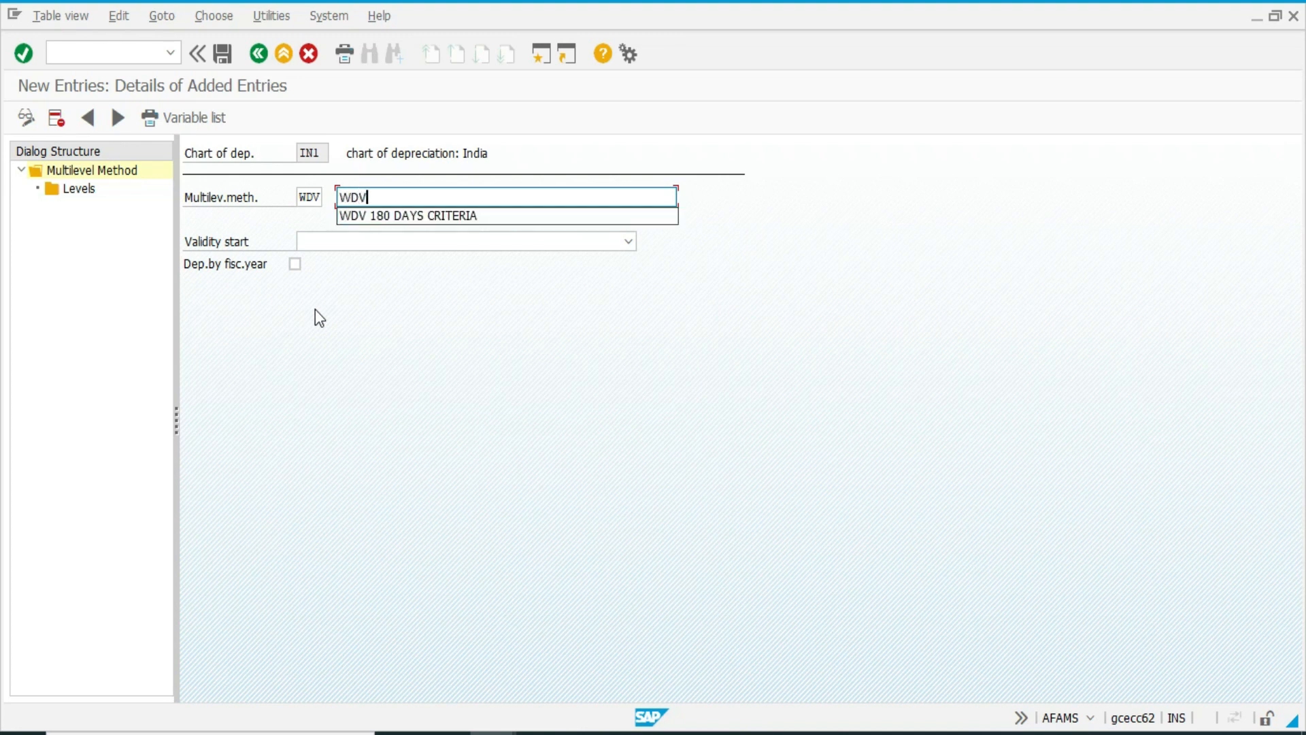
key(Tab)
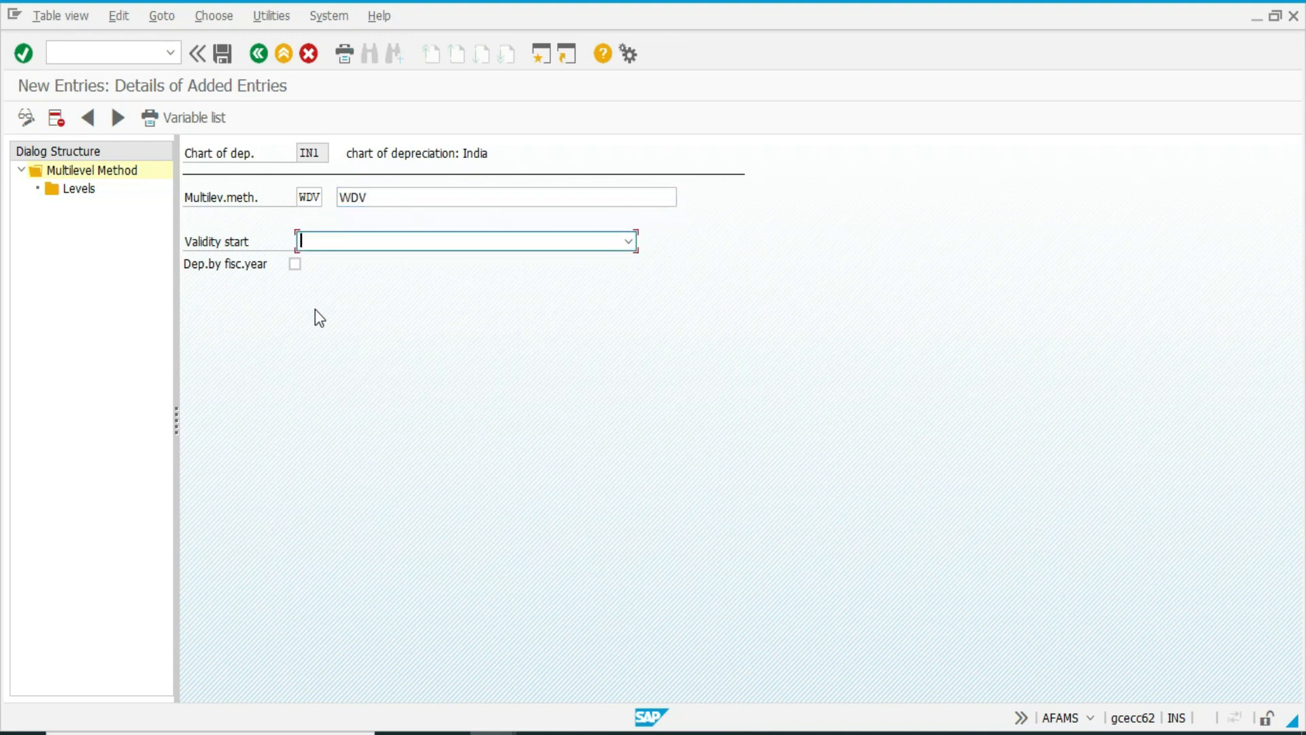
key(F4)
key(Down)
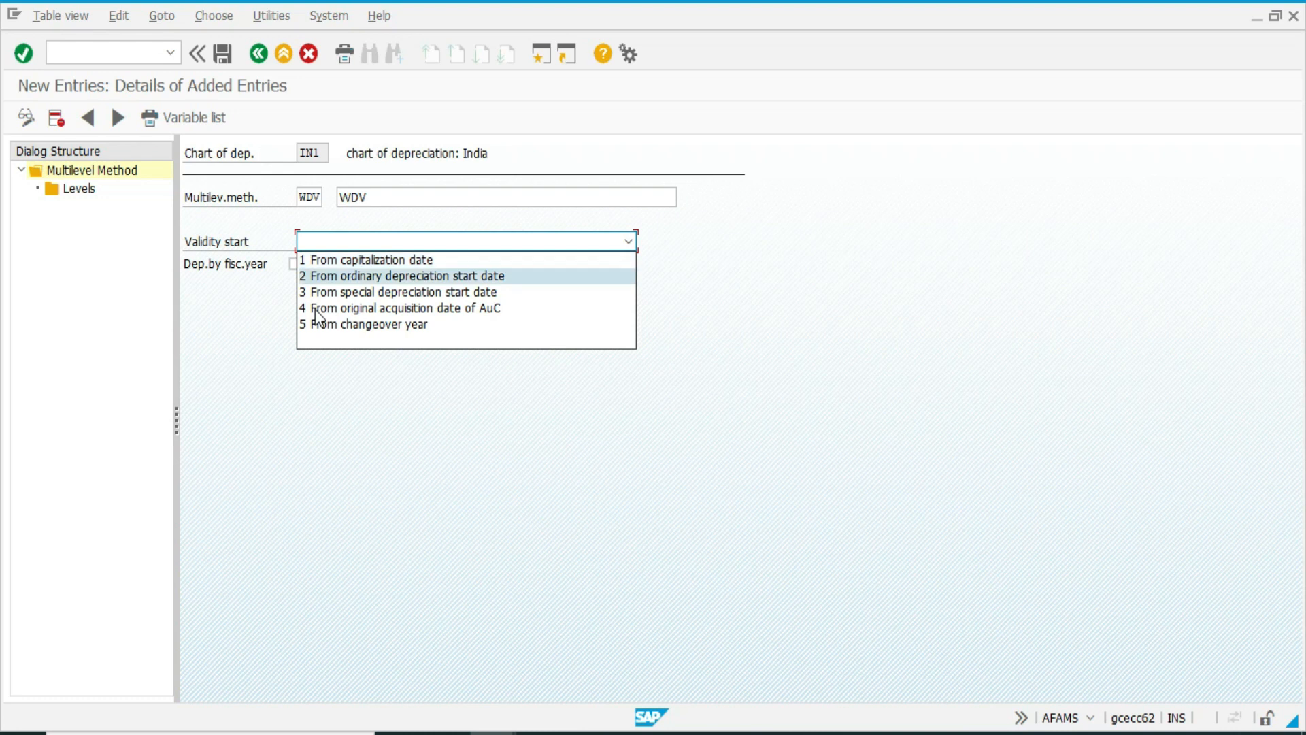
key(Return)
key(Tab)
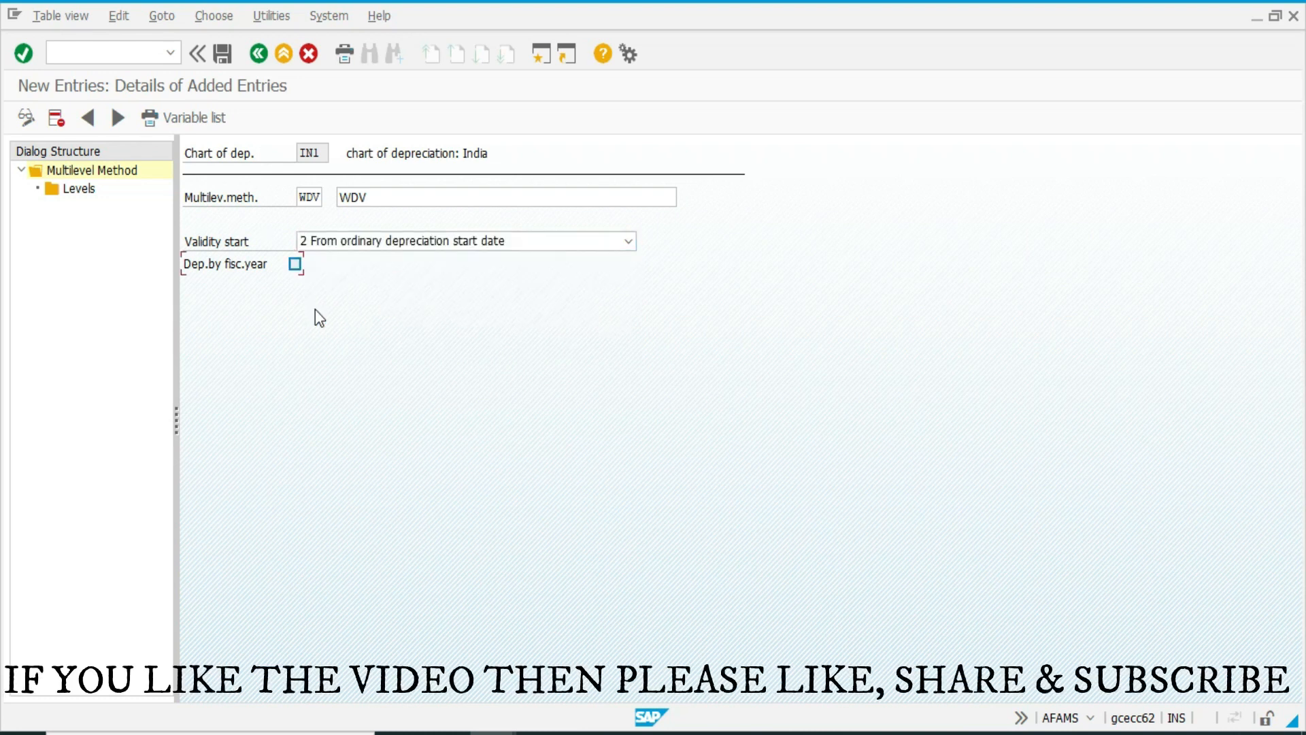
click(368, 311)
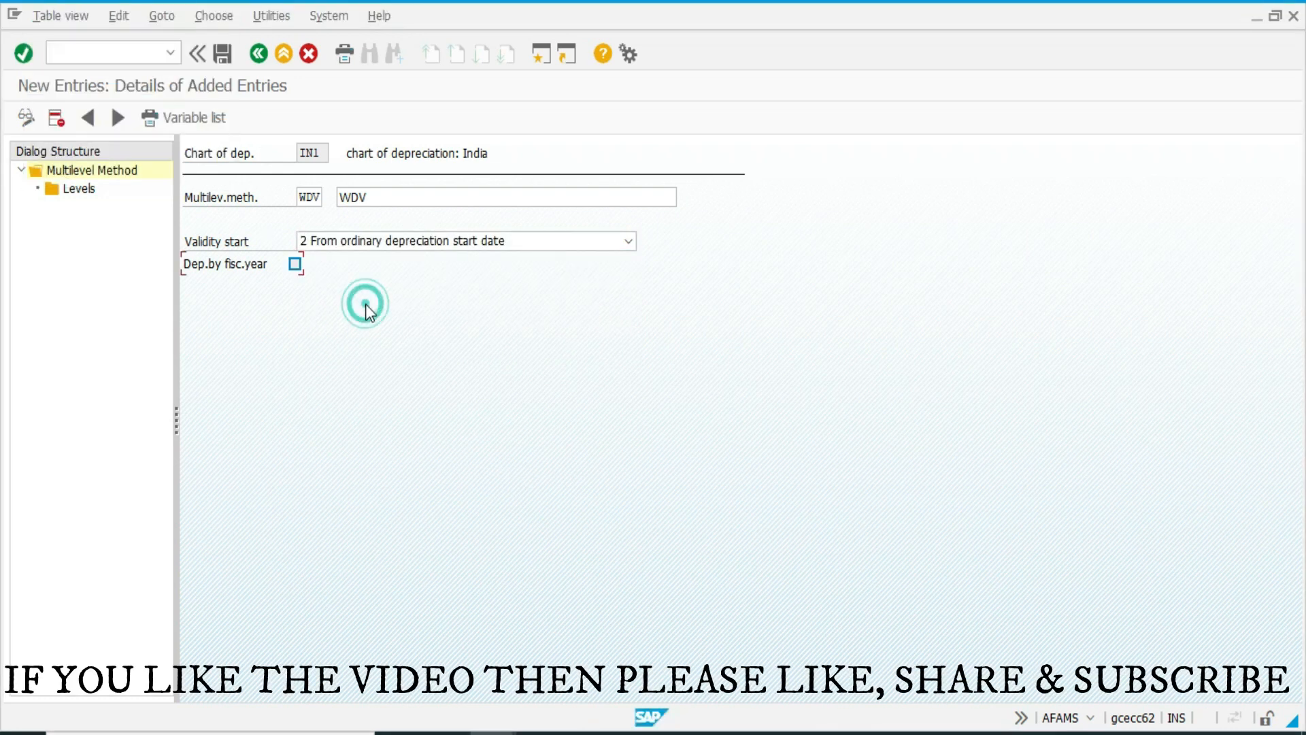
Add a level to multilevel method WDV with acquisition year 9999 and years 99.
double_click(80, 188)
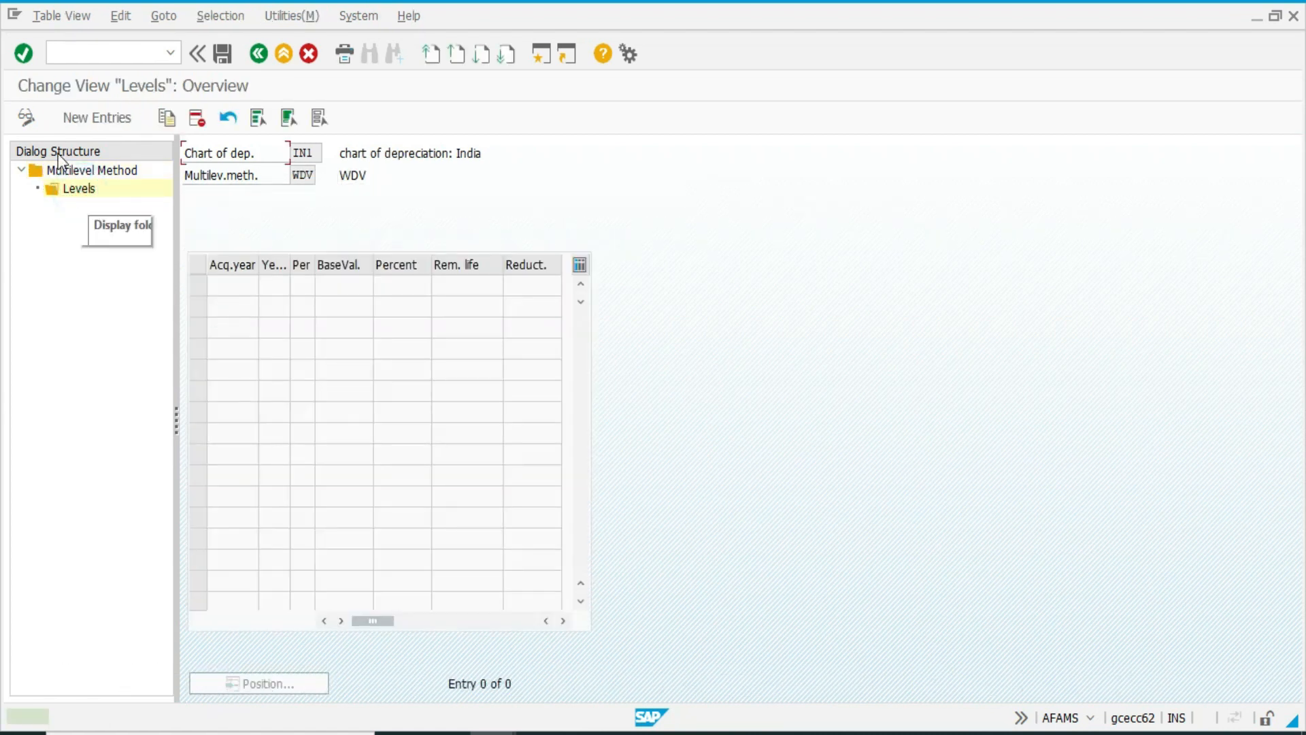
click(94, 121)
text(9999)
key(Tab)
text(99)
key(Tab)
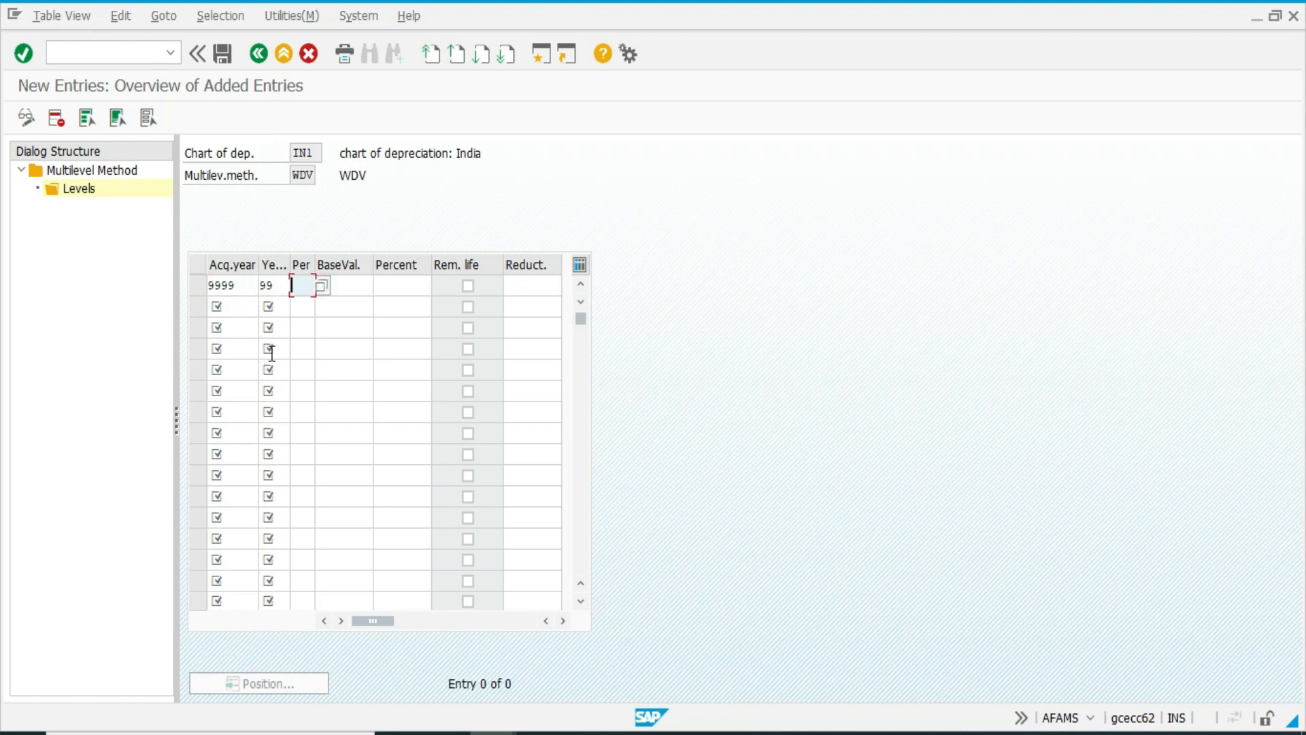
Leave the period empty and set the WDV level's base value key to 24 and its percentage to 10.
key(Tab)
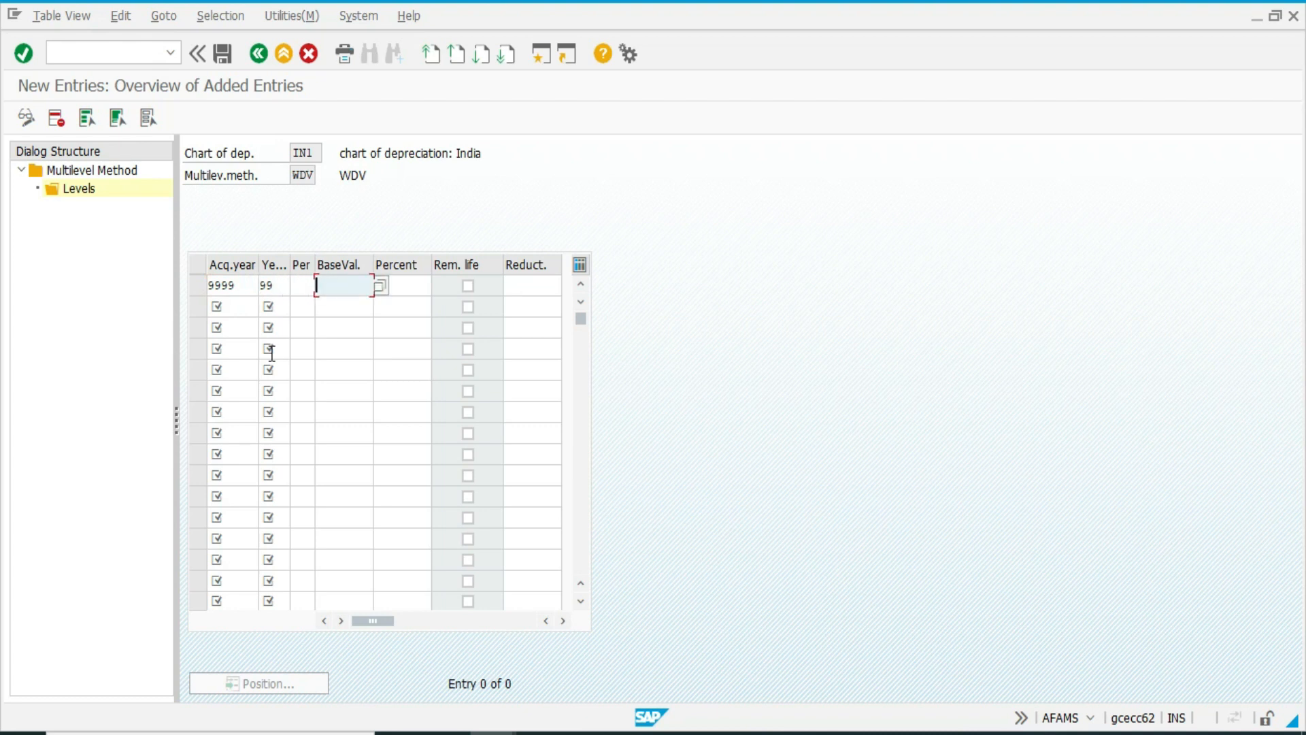
key(F4)
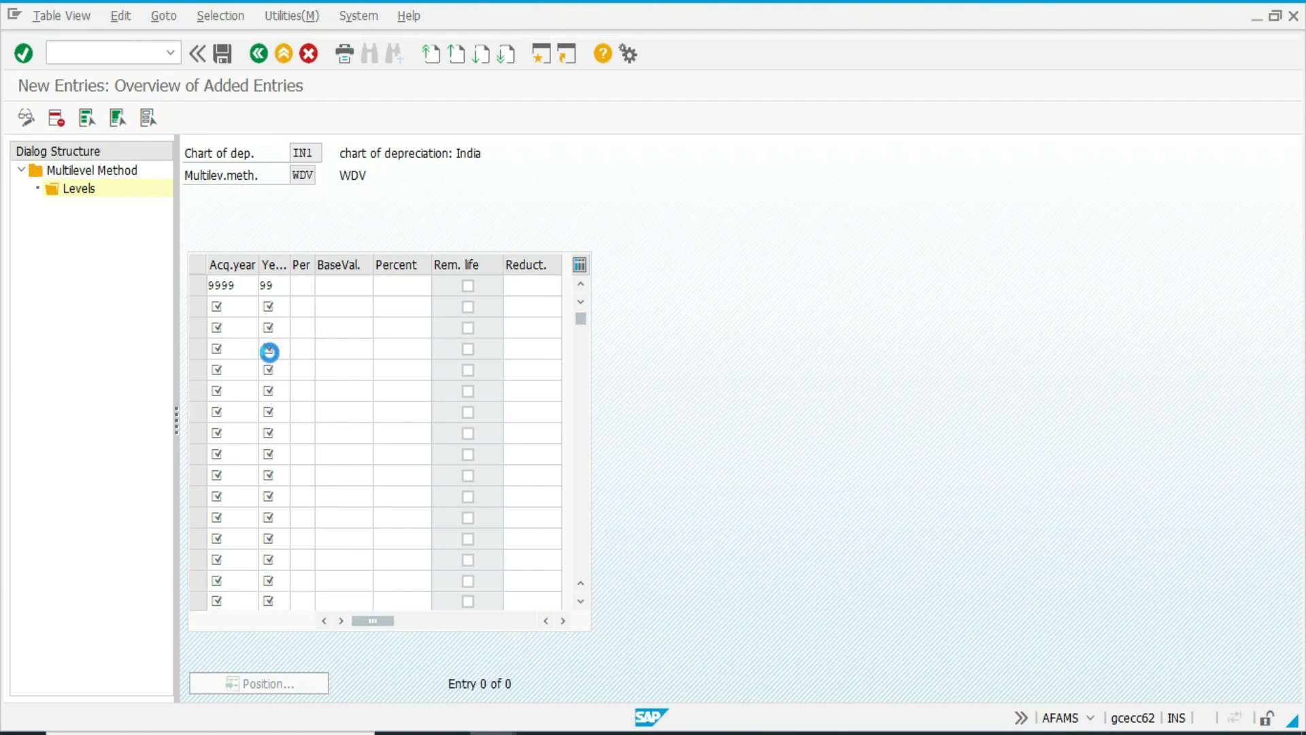
key(Down)
key(Down)
key(Down)
key(Down)
key(Down)
key(Down)
key(Down)
key(Down)
key(Down)
key(Down)
key(Down)
key(Down)
key(Down)
key(Down)
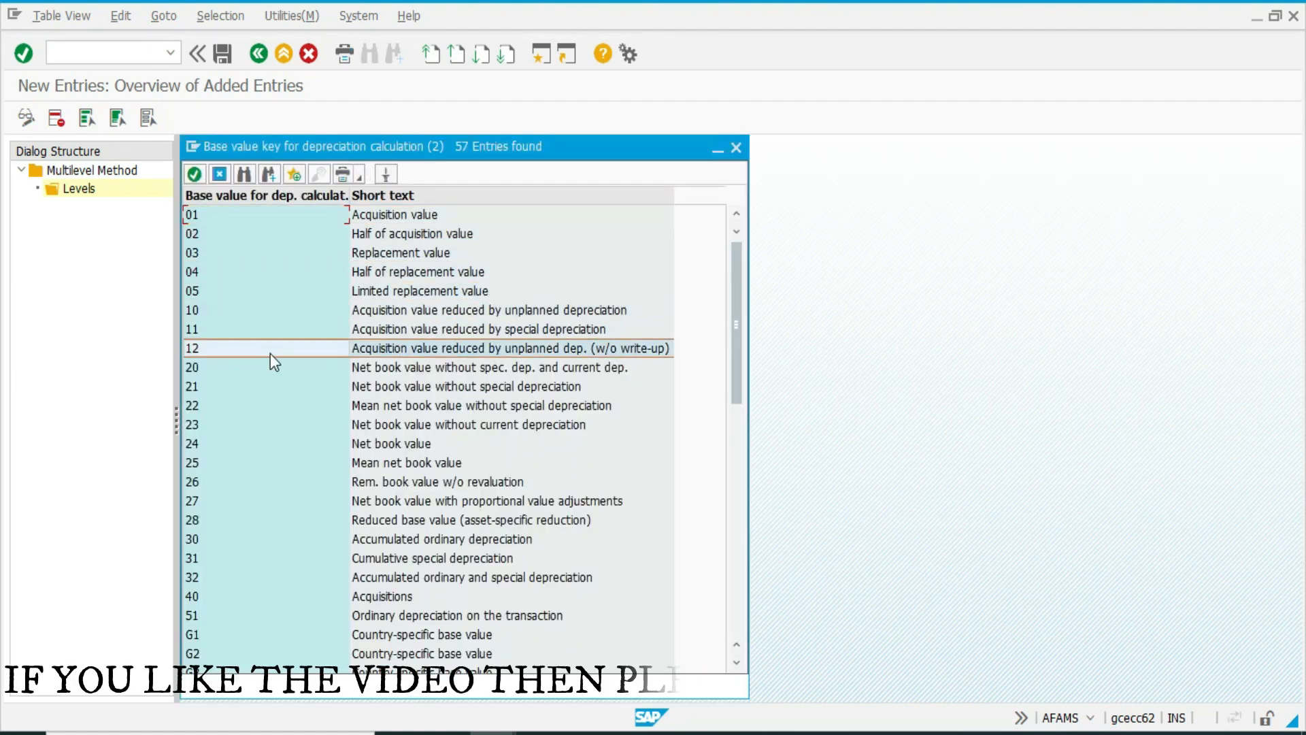
key(Return)
text(24)
key(Tab)
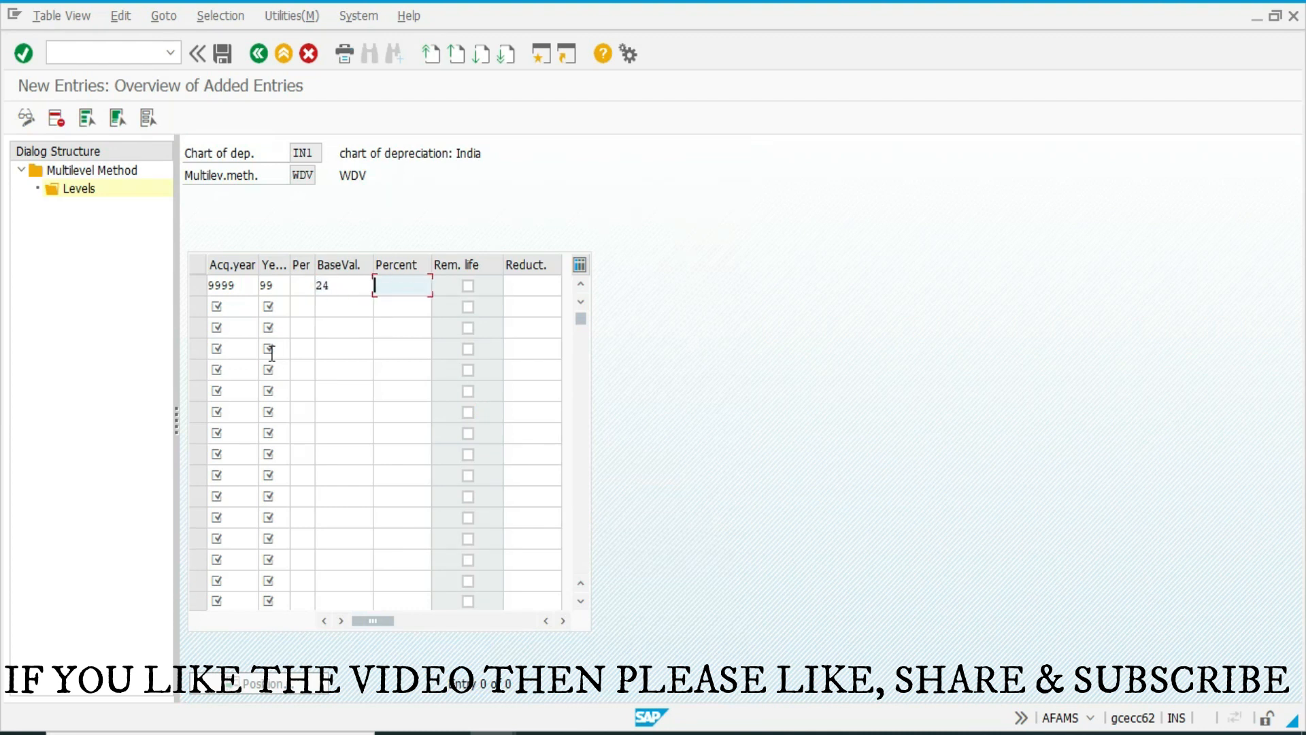
text(10)
key(Return)
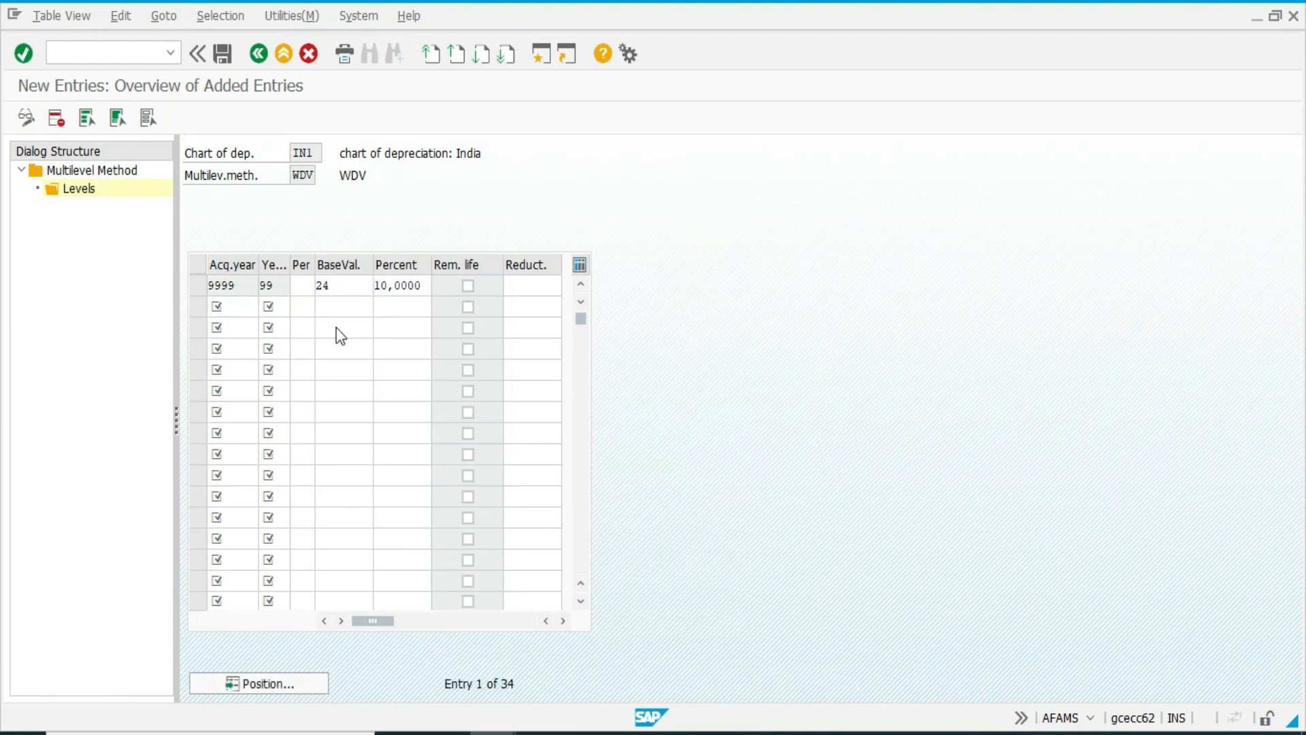
Save multilevel method WDV to the customizing request and return to the IMG.
key(ctrl+s)
click(228, 334)
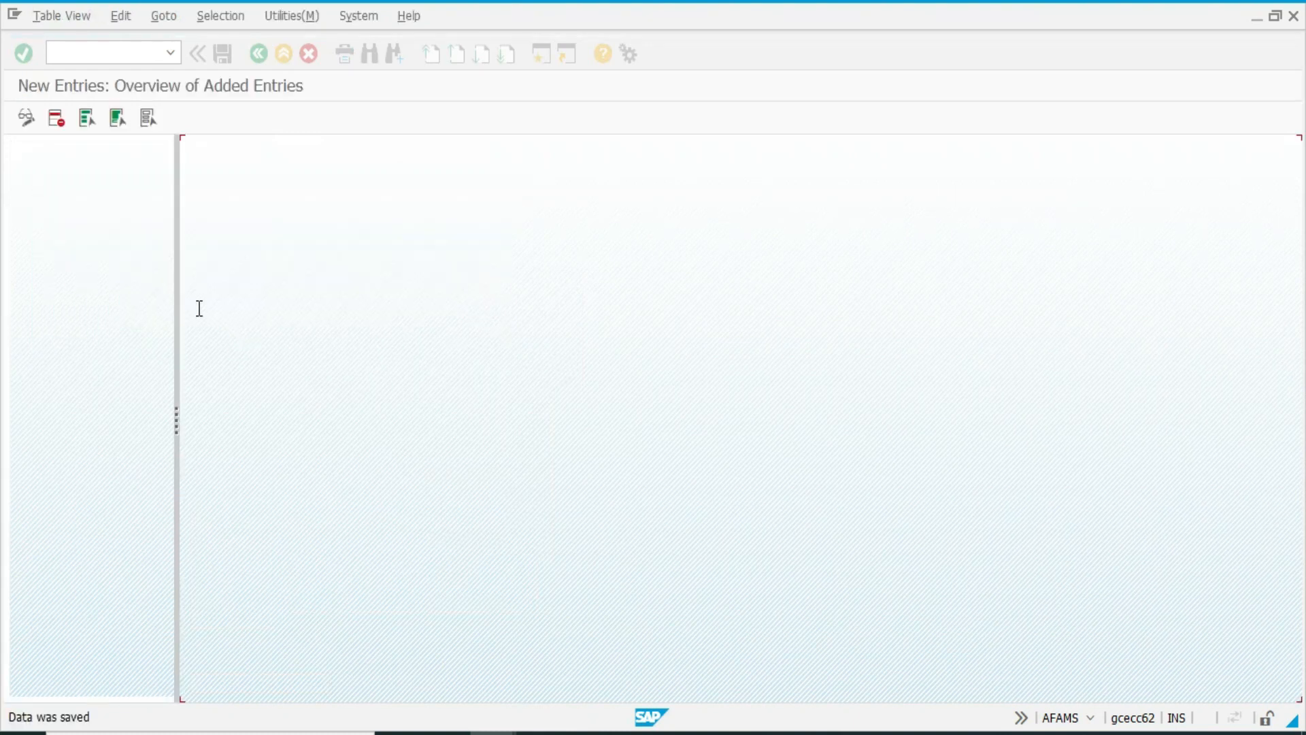
click(263, 55)
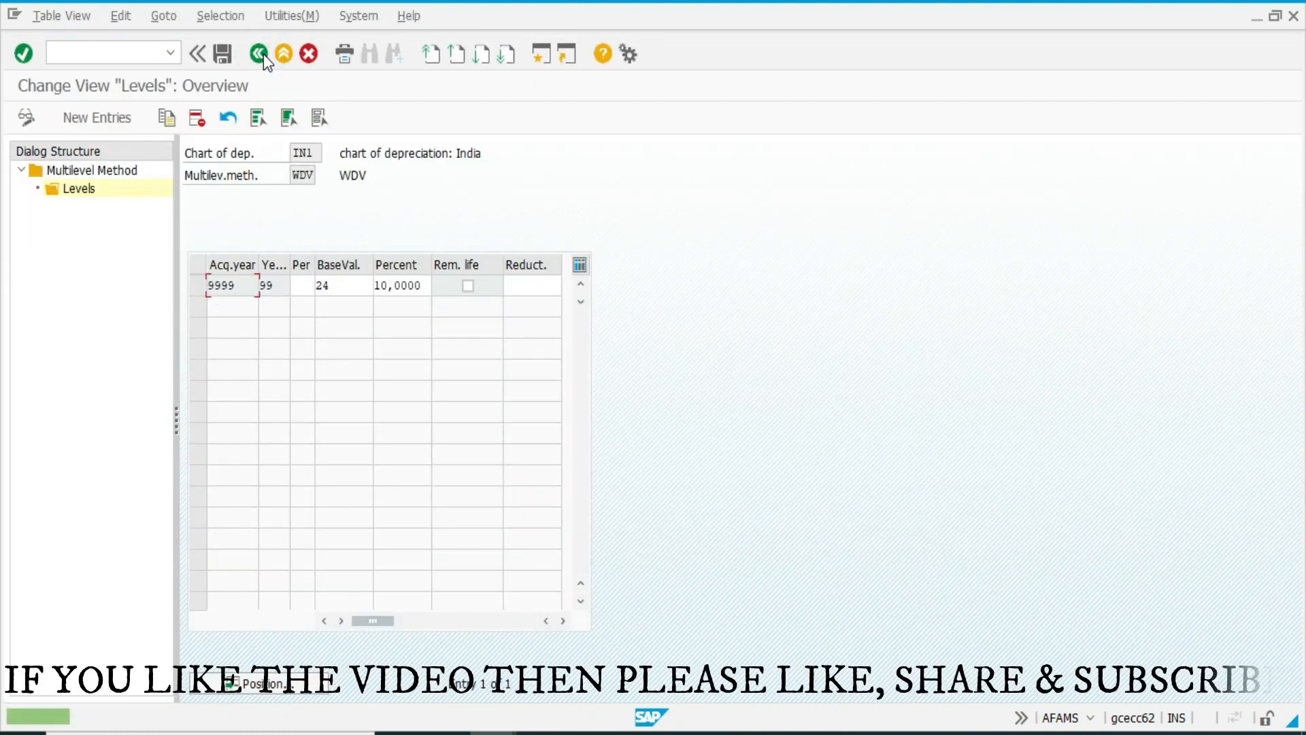
click(264, 54)
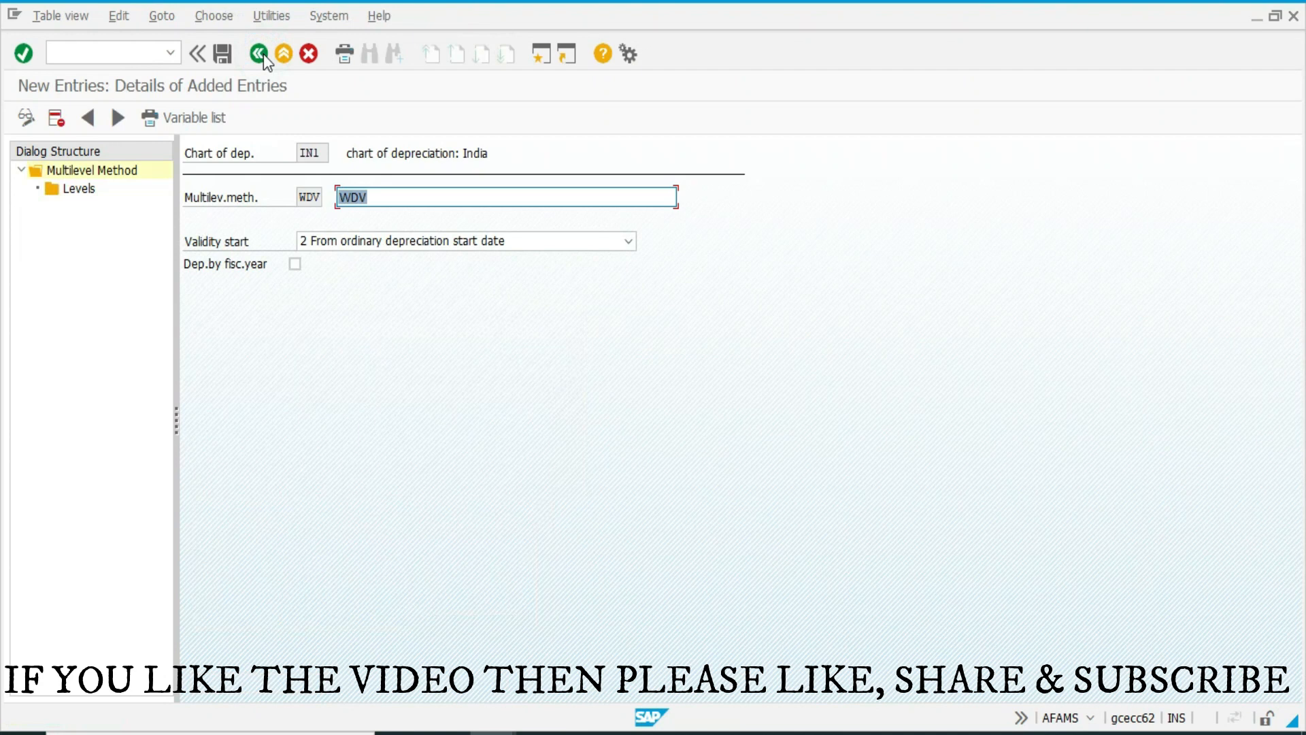
click(264, 55)
click(259, 56)
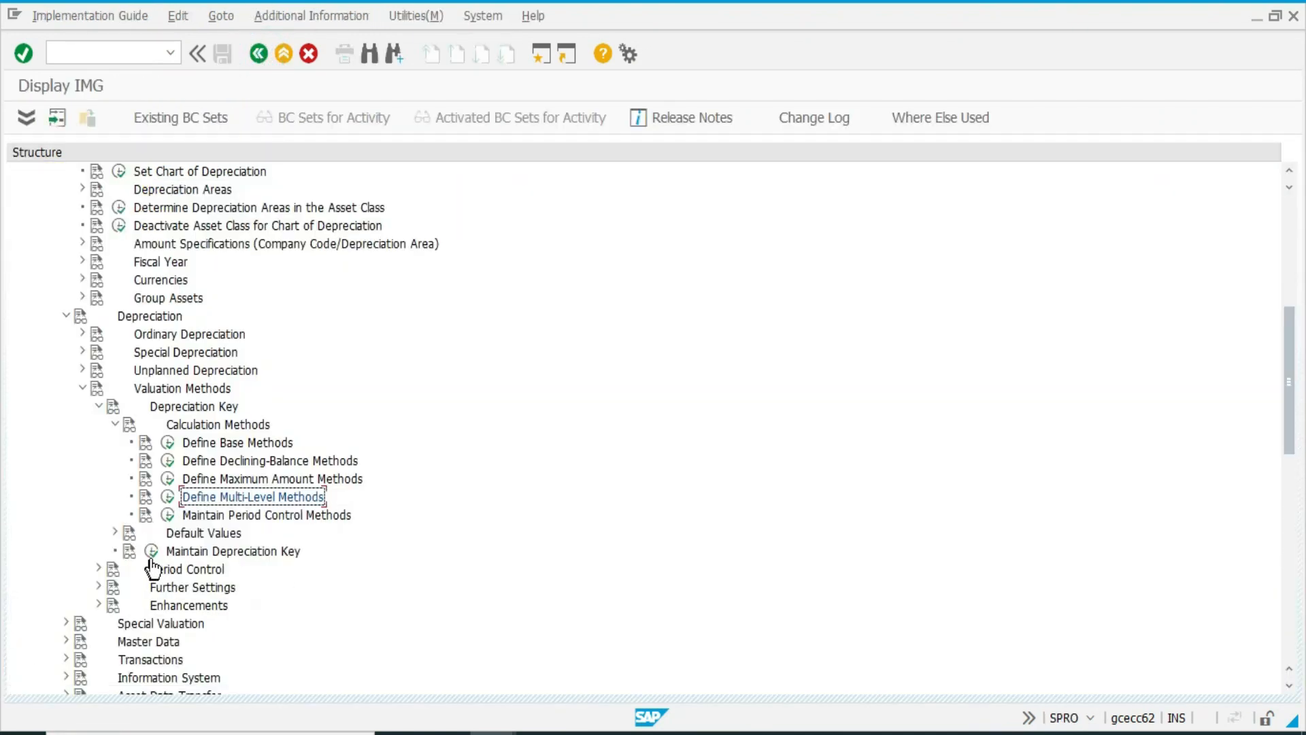
Open Maintain Depreciation Key and create depreciation key WDV with the description WDV 10%.
click(151, 550)
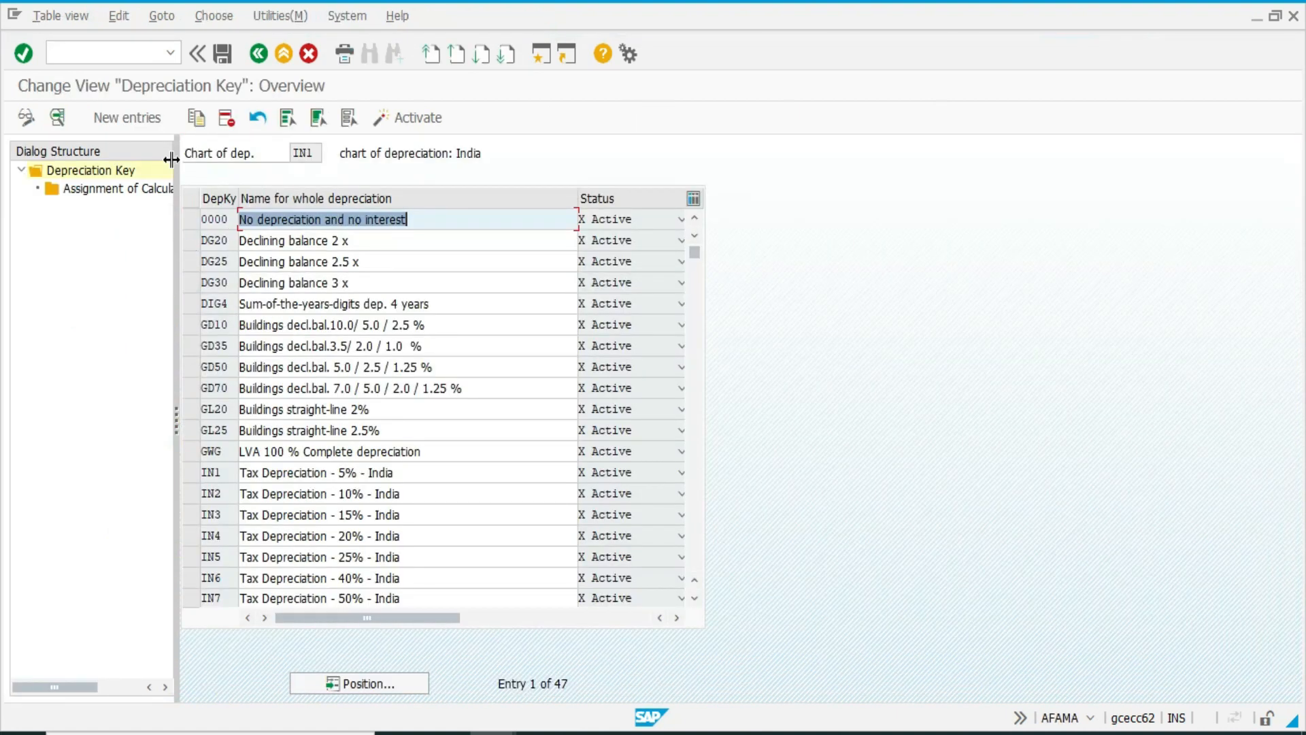
click(127, 117)
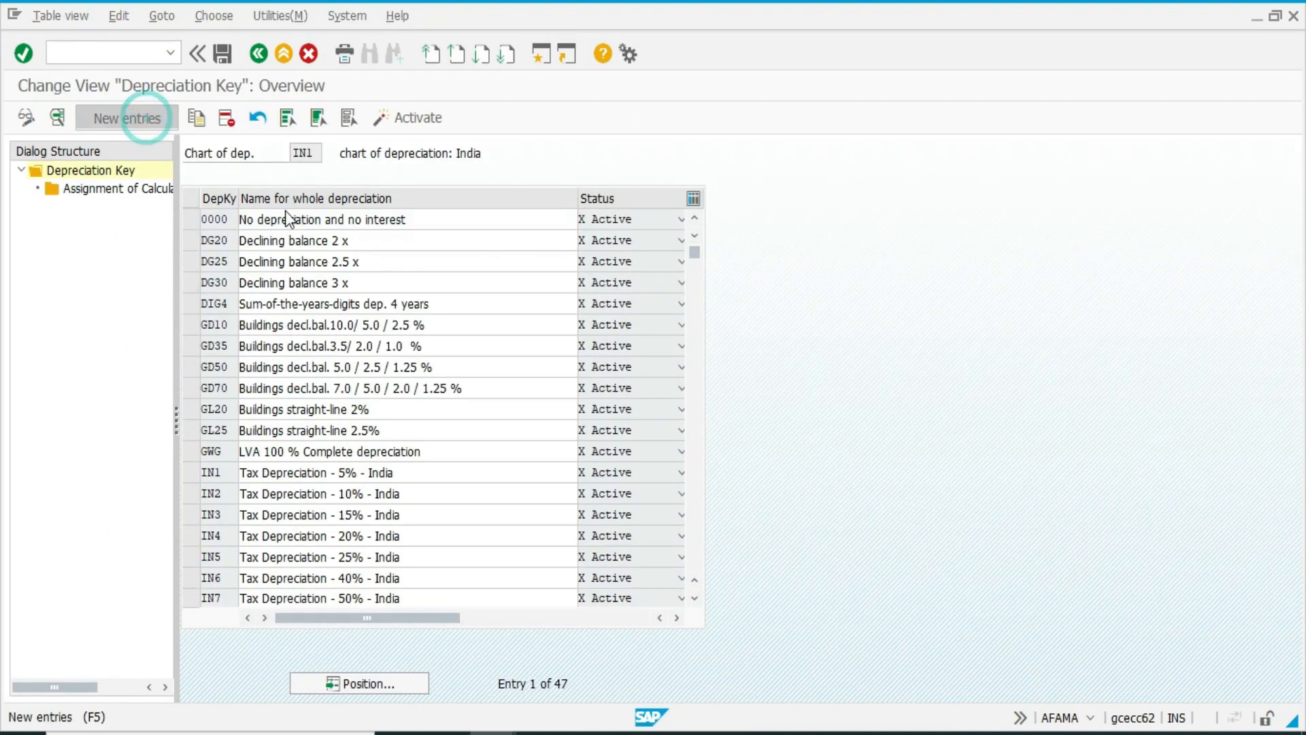
text(WDV)
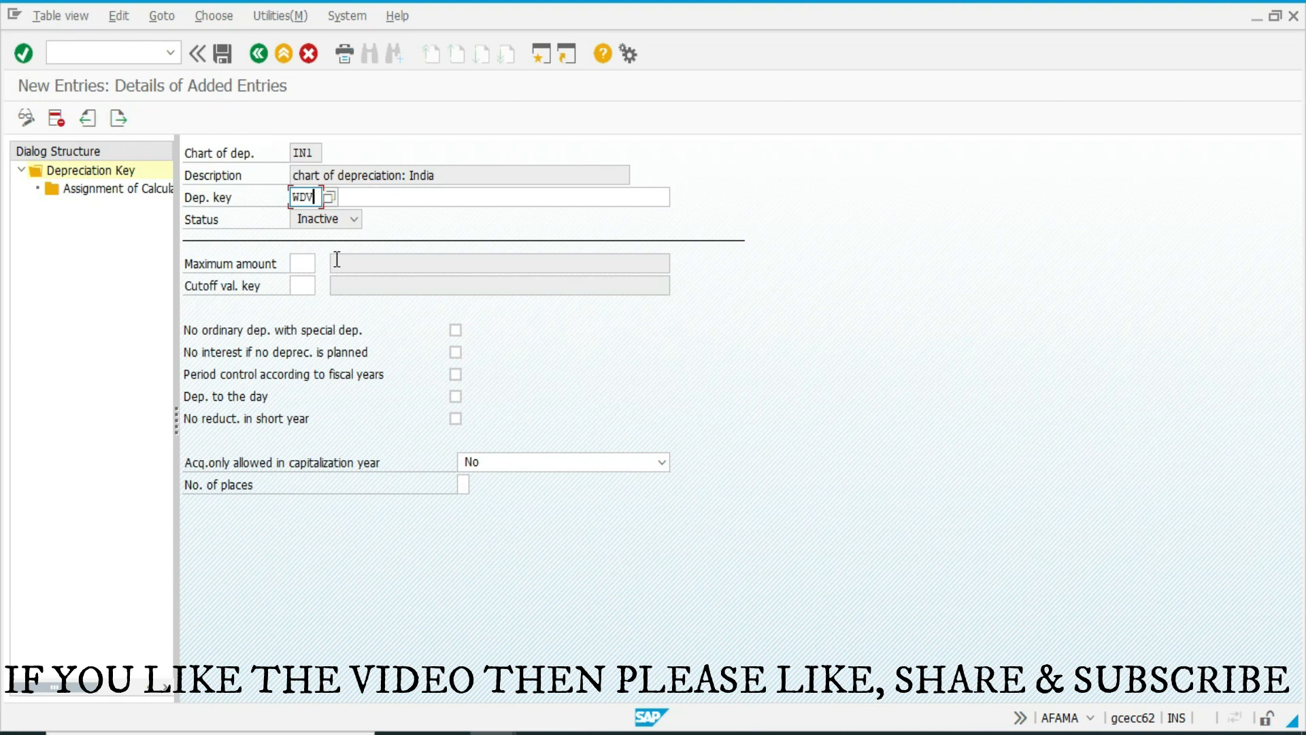
key(Tab)
text(WD)
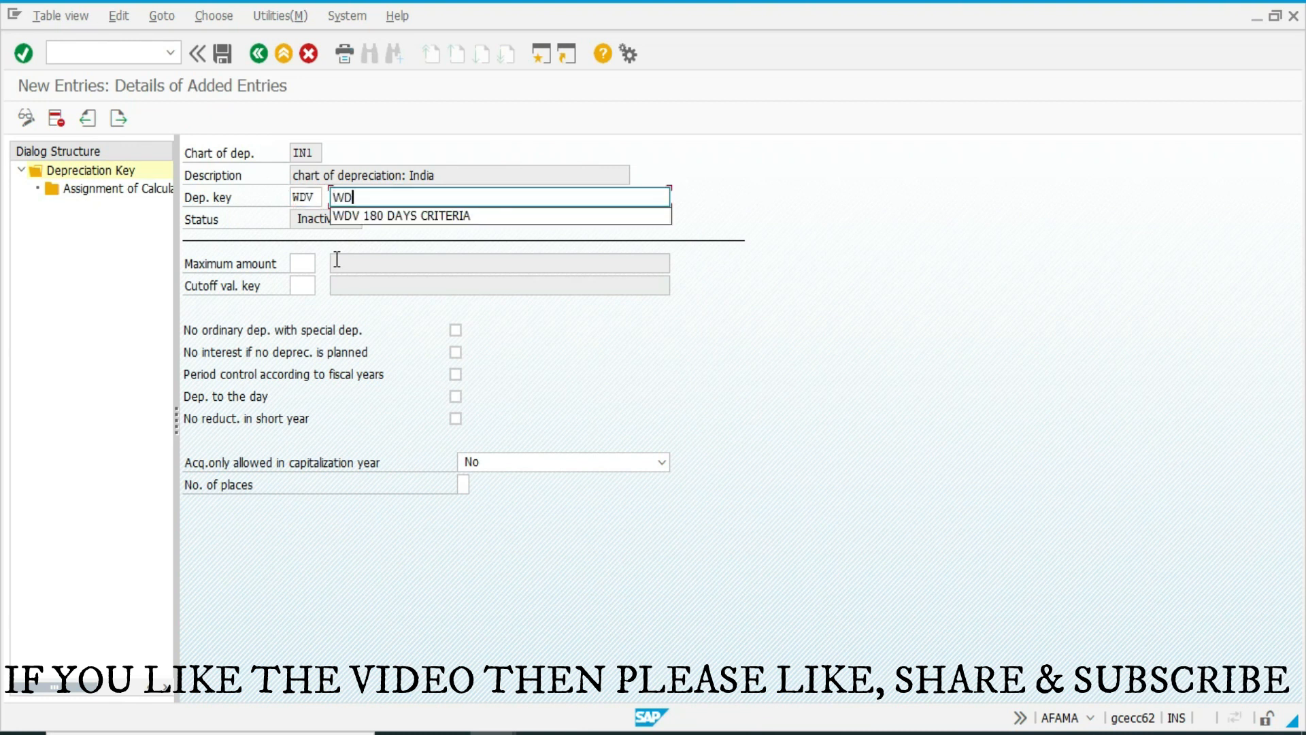
text(V 10%)
key(Tab)
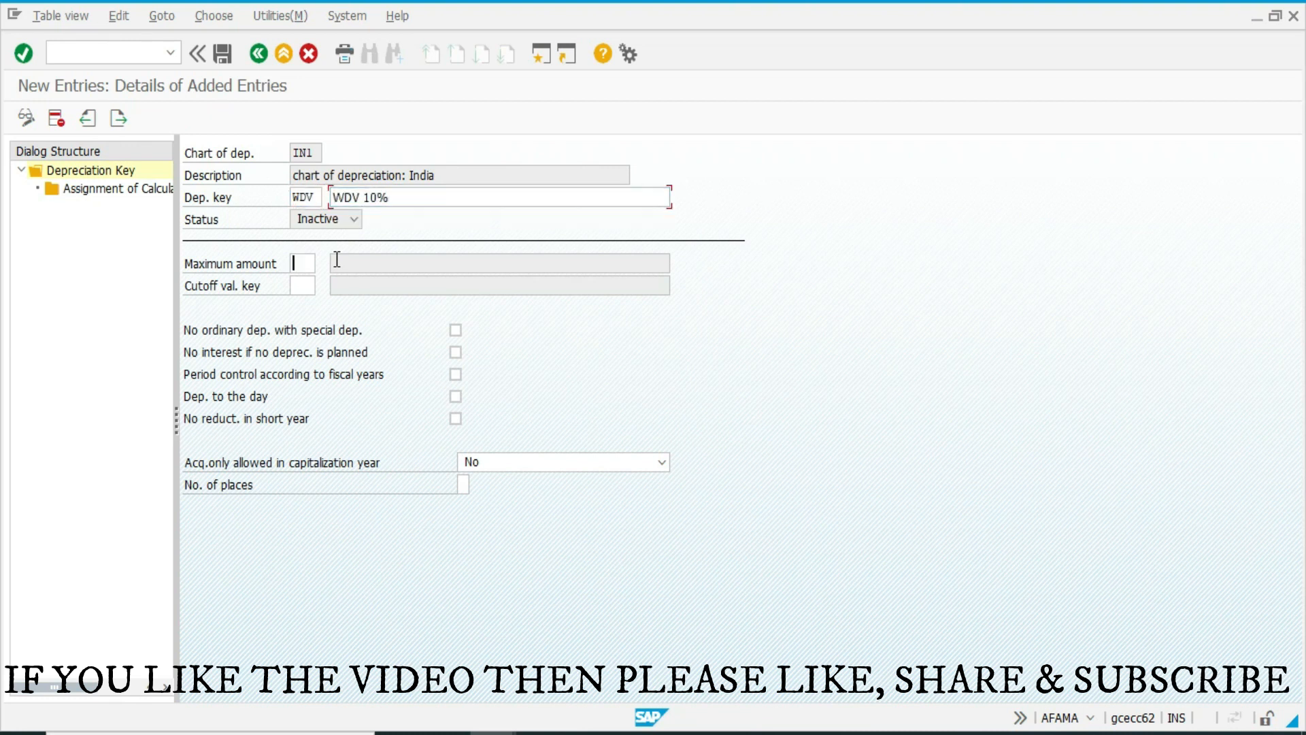
key(Tab)
key(Tab)
Add a calculation method assignment to key WDV with depreciation type N Ord.depreciation and phase 1 From the start of depreciation.
double_click(123, 190)
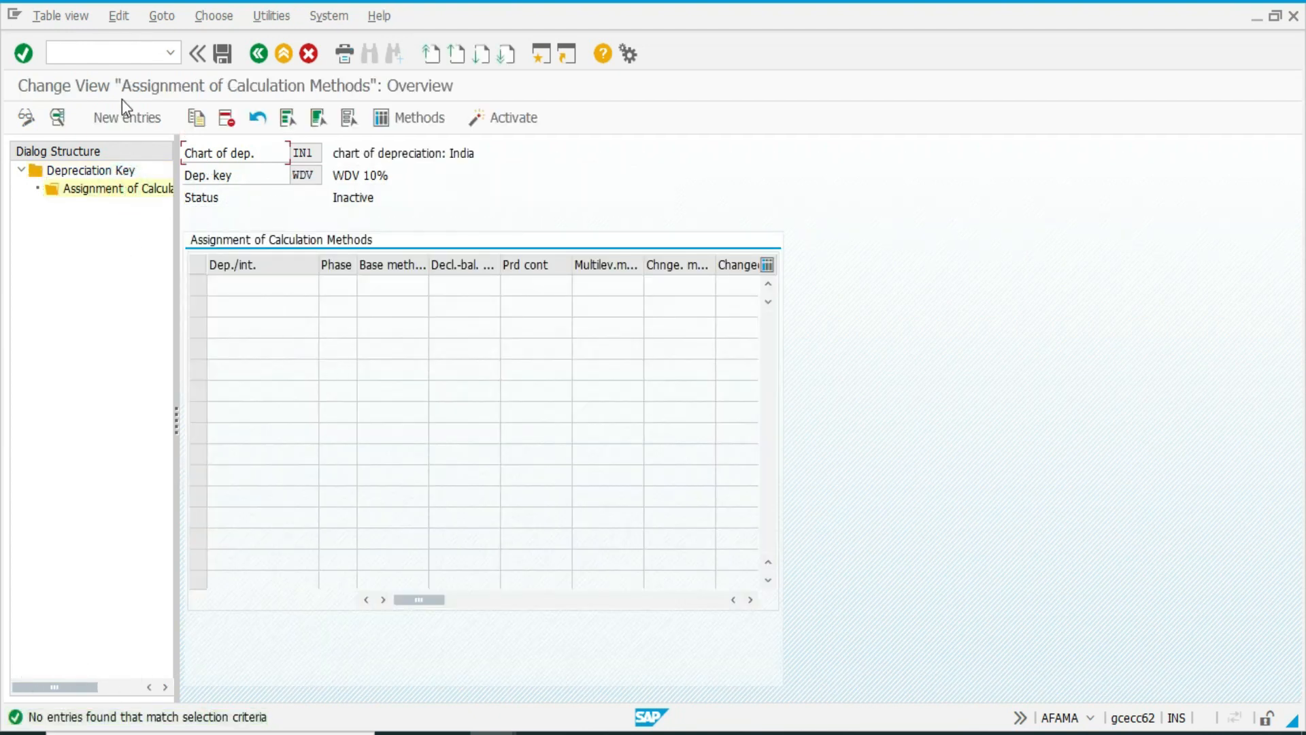
click(120, 113)
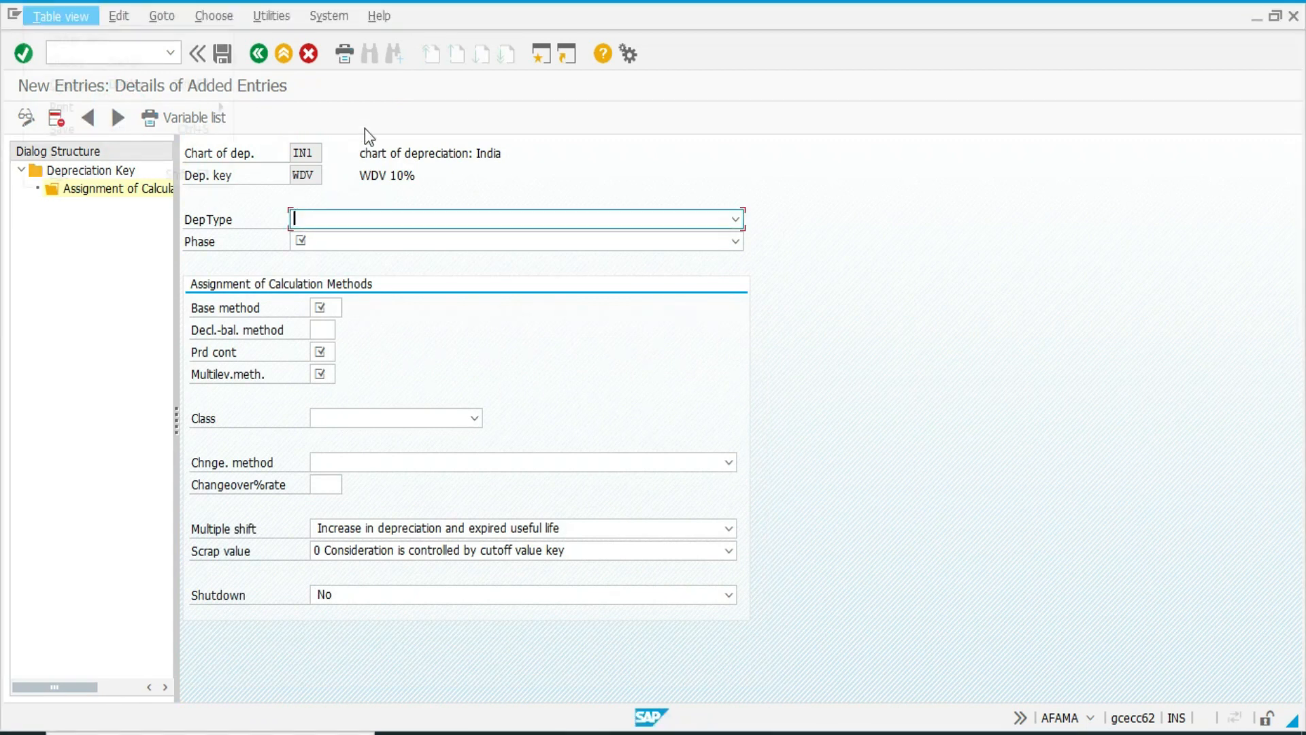
click(395, 218)
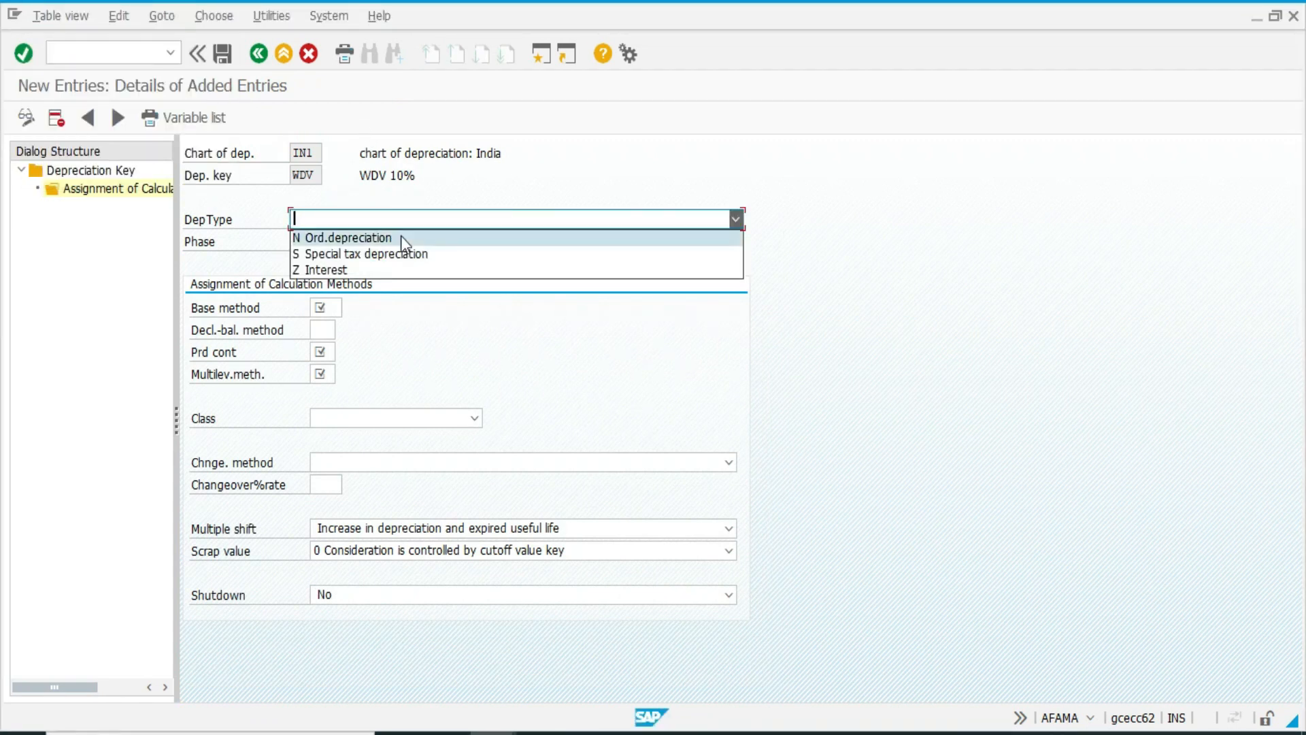
click(401, 236)
click(403, 242)
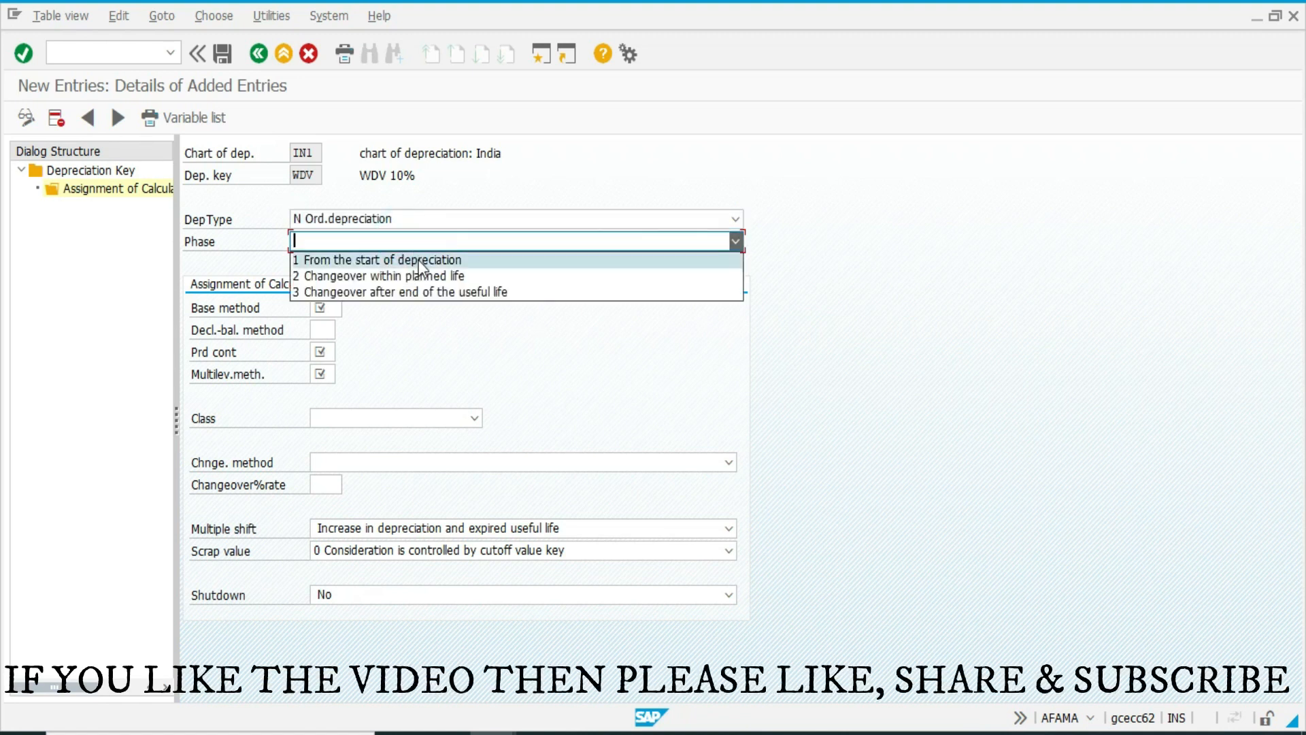
click(420, 262)
Assign base method 0013, period control Z01 and multilevel method WDV to depreciation key WDV.
click(335, 306)
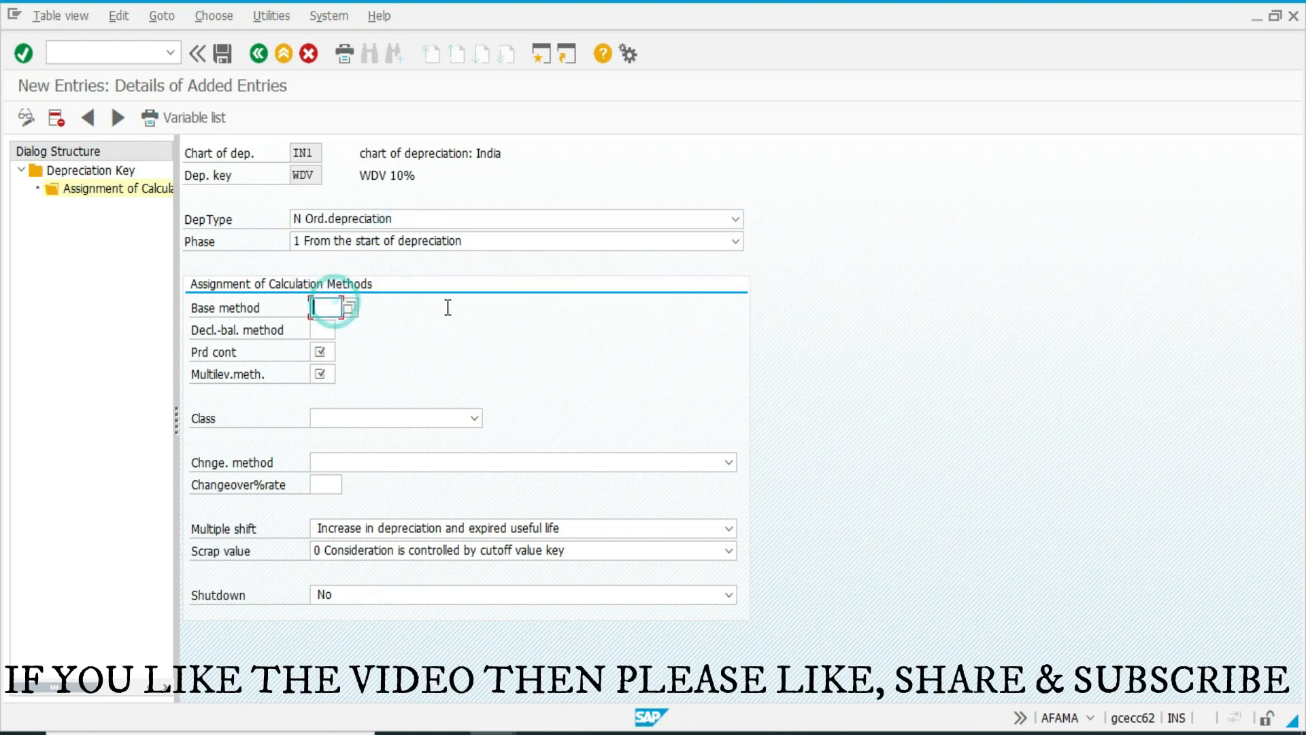
text(0013)
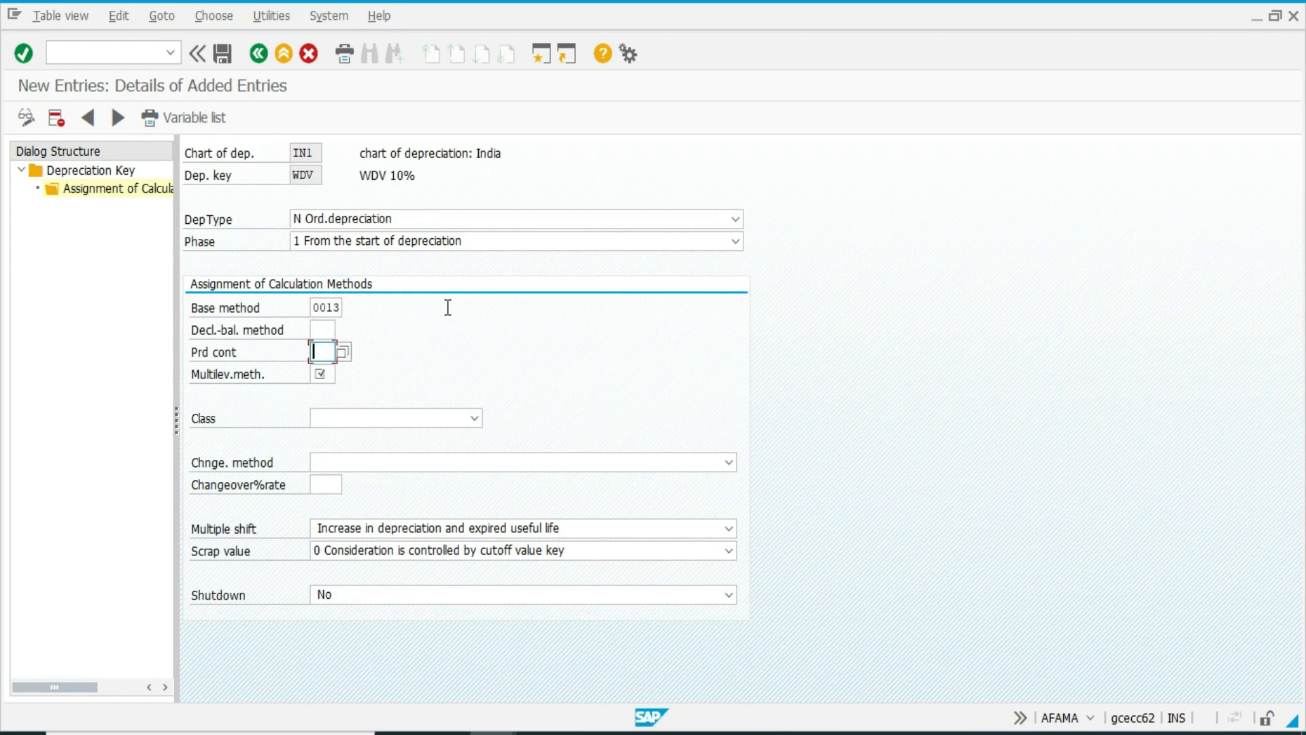
text(Z01)
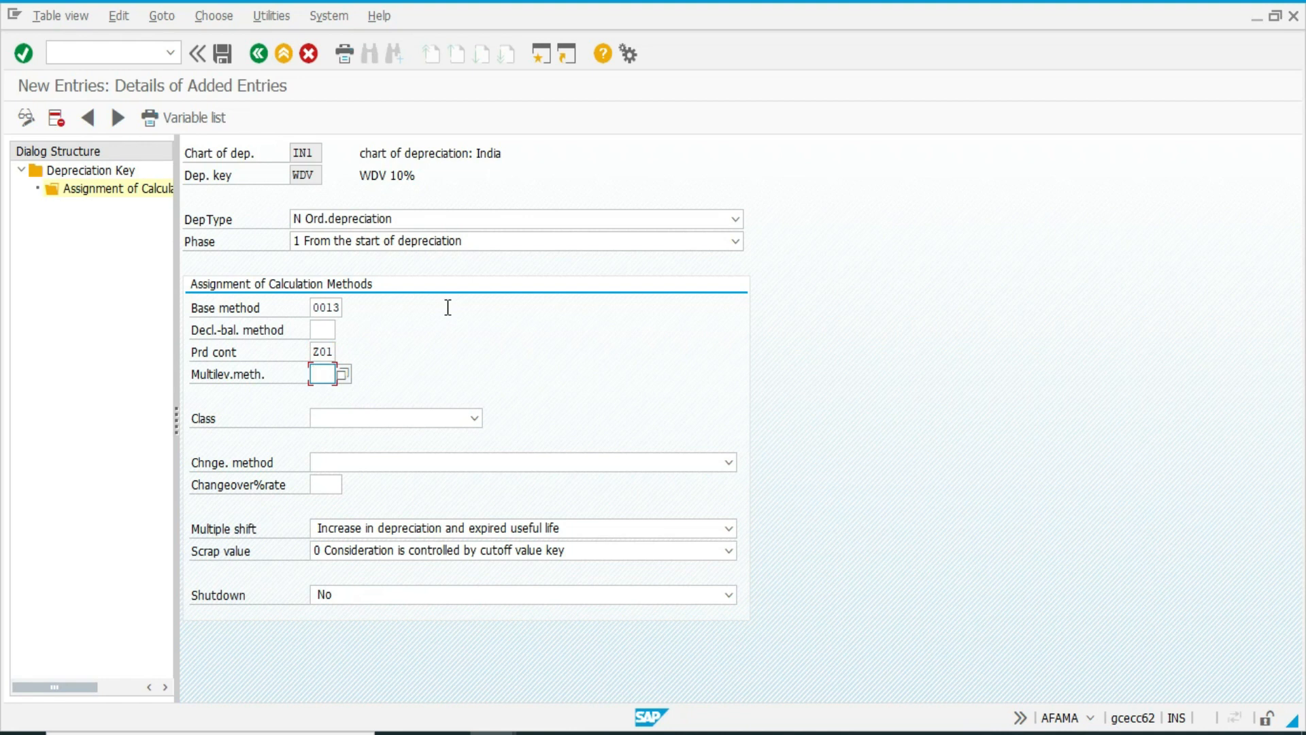
key(Return)
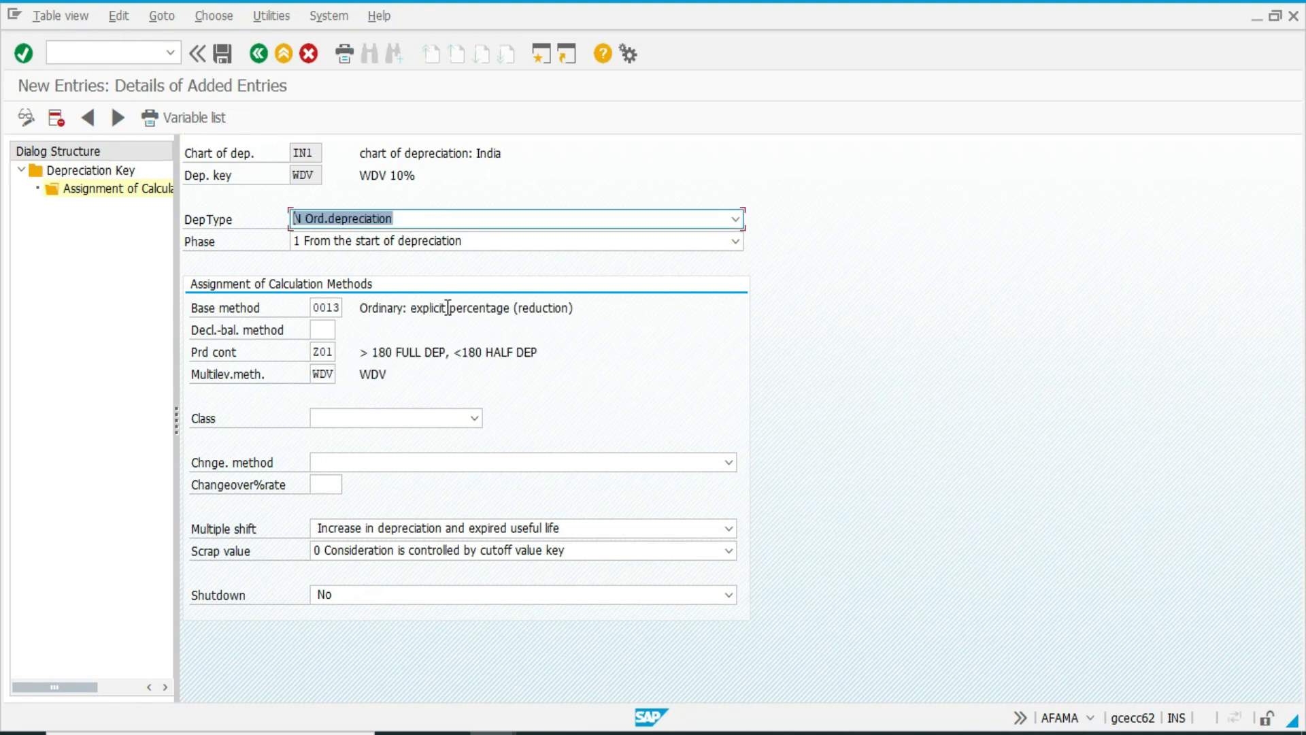
Set the assignment's class to 2 Declining-balance depreciation and its changeover method to 0 No automatic changeover.
click(442, 418)
click(398, 467)
click(396, 467)
click(389, 479)
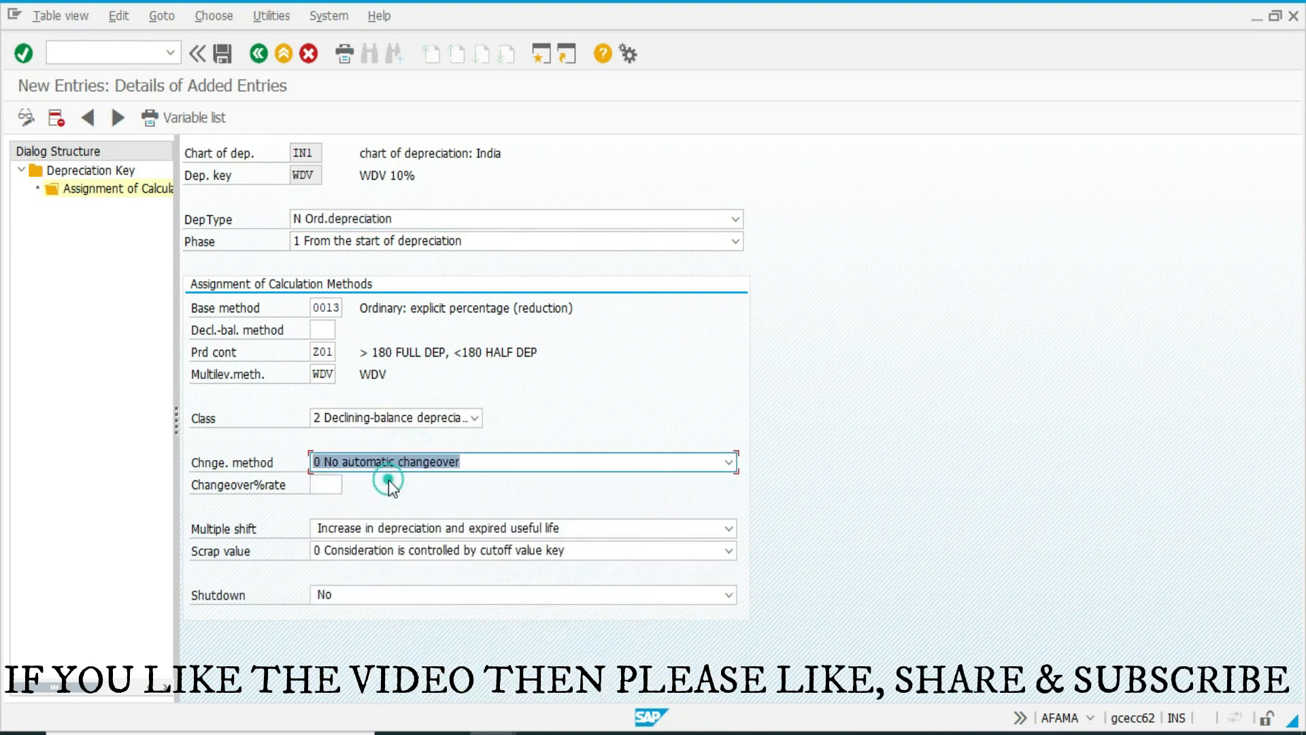
click(344, 483)
click(473, 496)
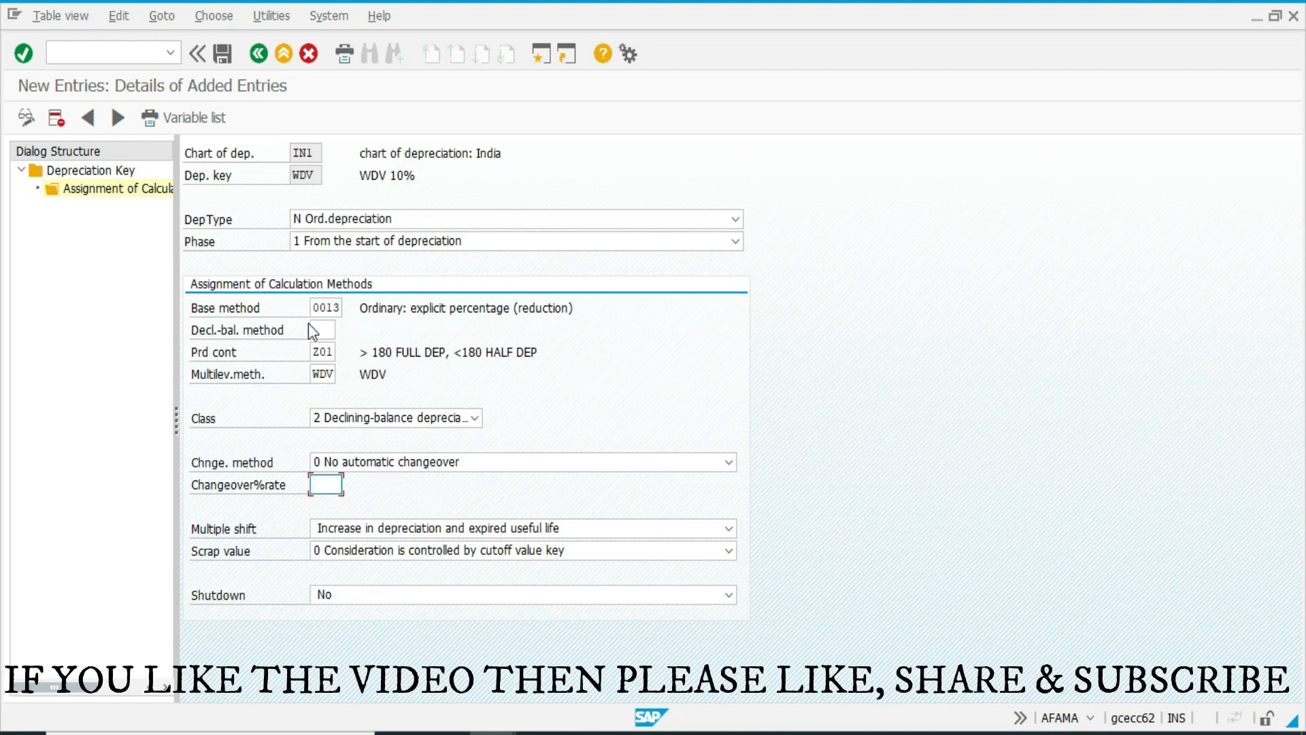
click(394, 460)
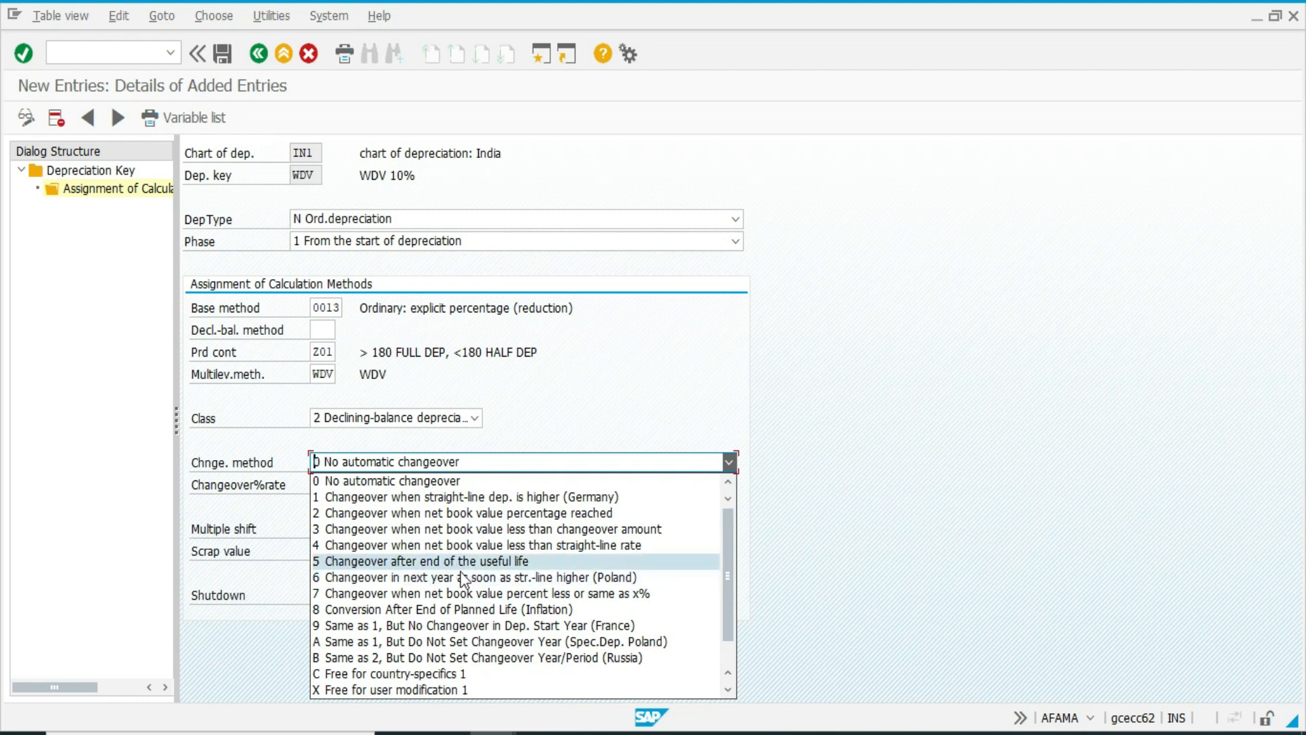
click(579, 366)
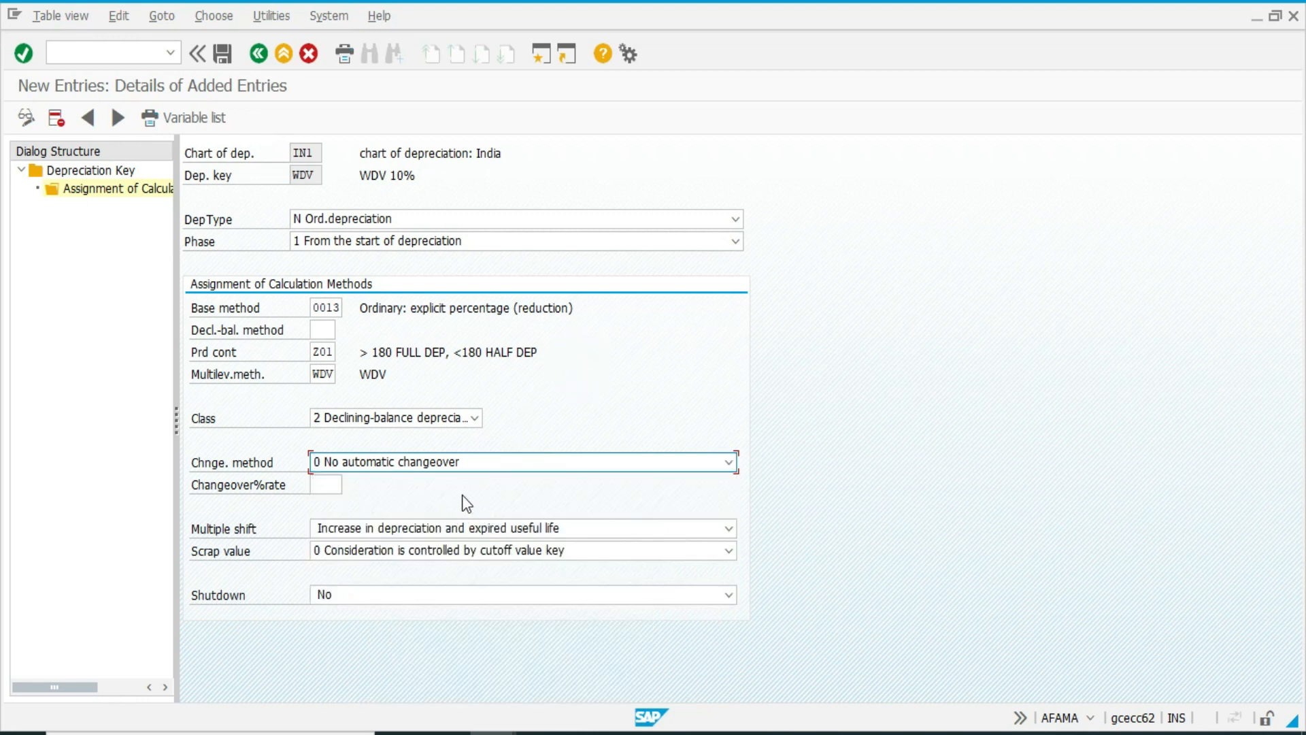
Save the WDV assignment to the ASSET_CONFIGURATION customizing request and return to the depreciation key overview.
key(ctrl+s)
click(230, 336)
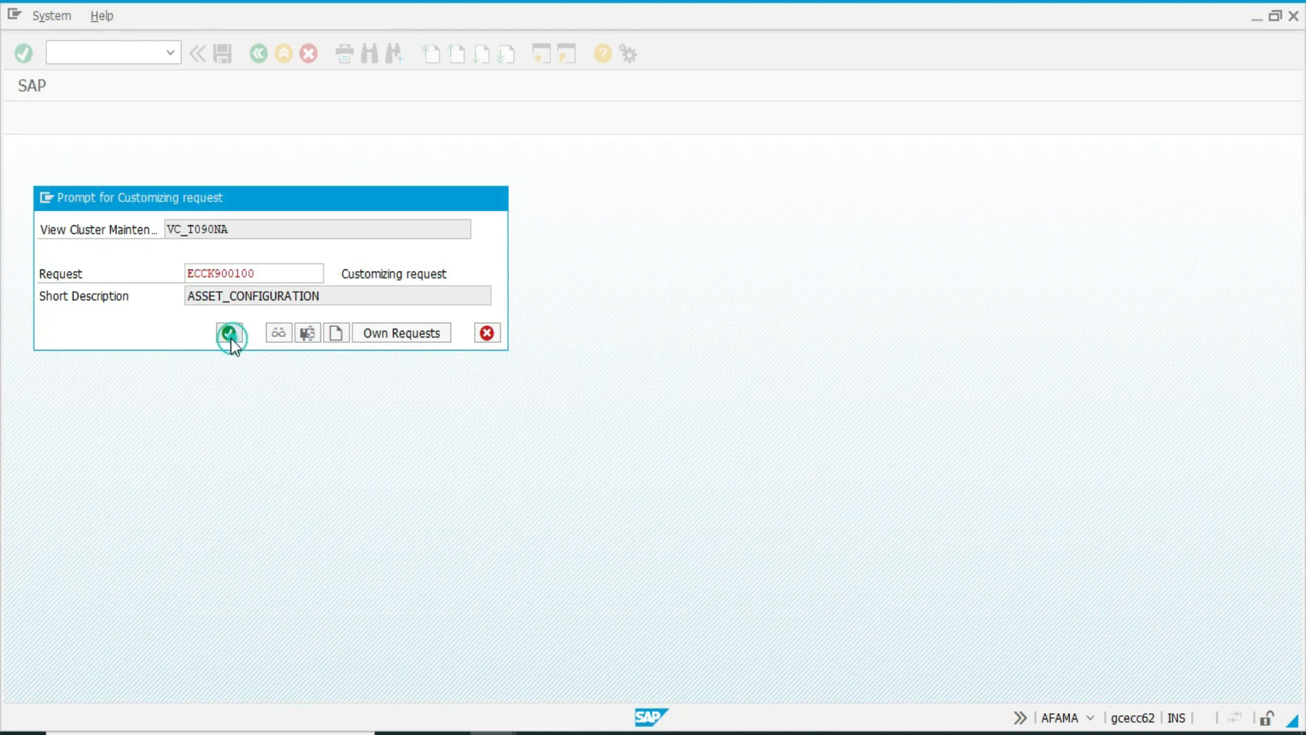
key(F3)
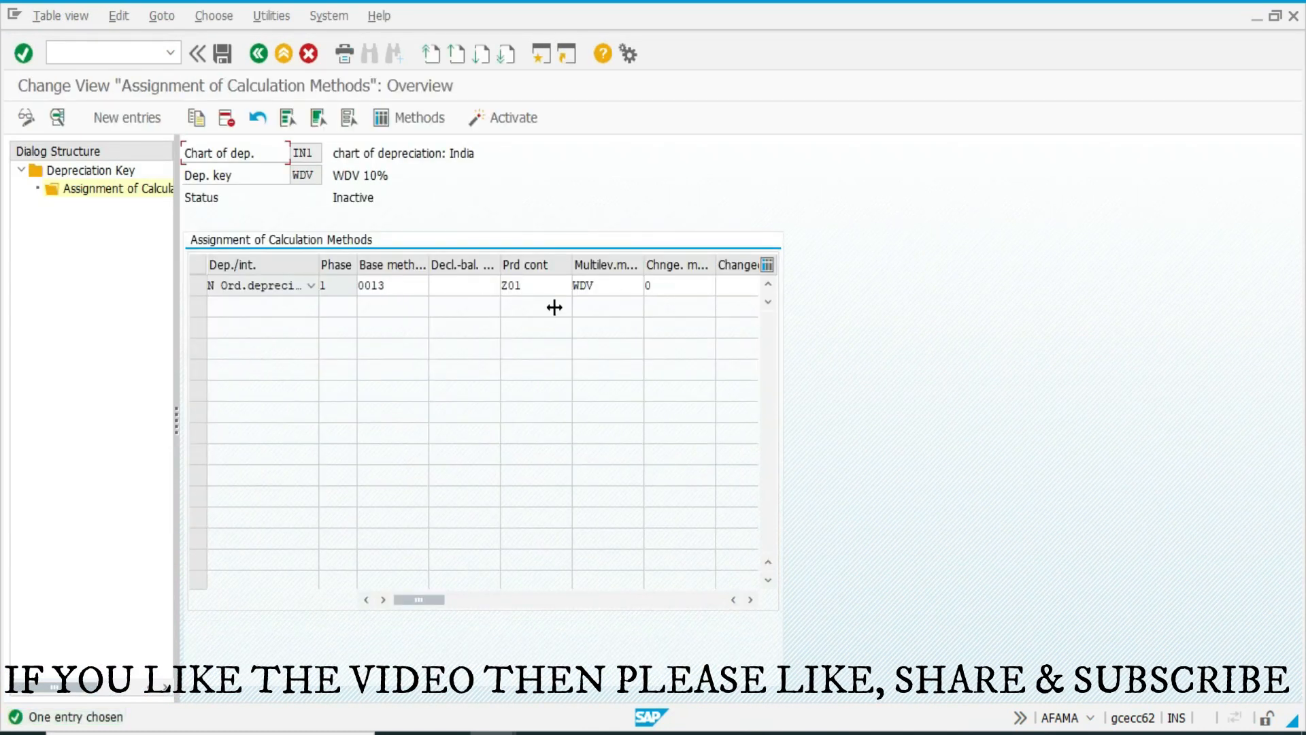
key(F3)
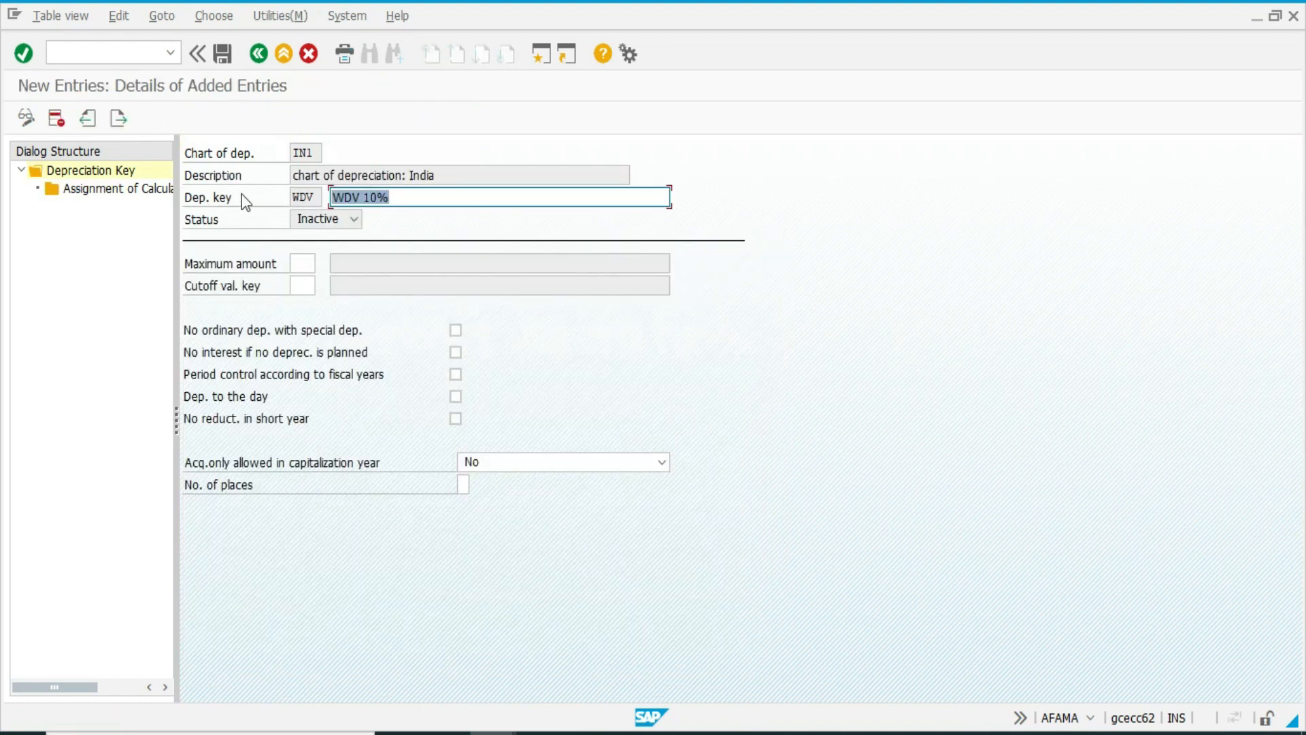
key(F3)
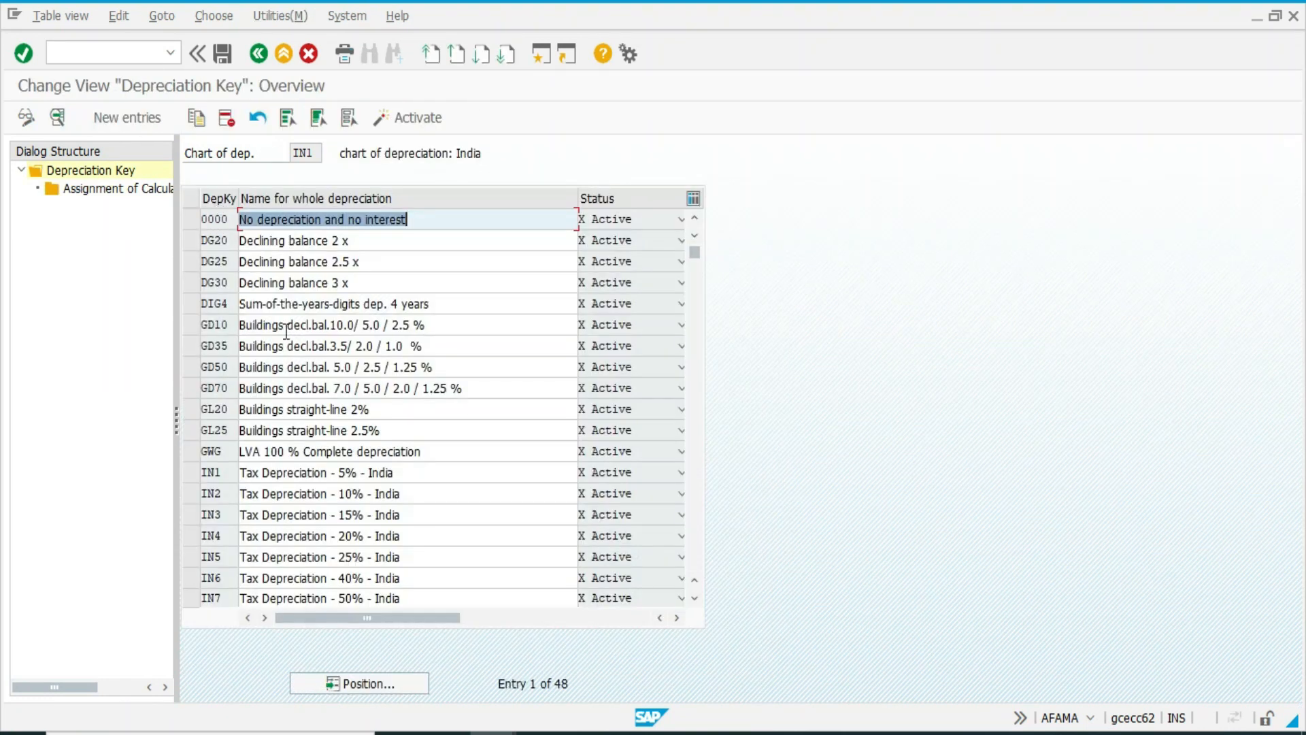
Locate depreciation key WDV in the overview and activate it.
click(353, 685)
text(W)
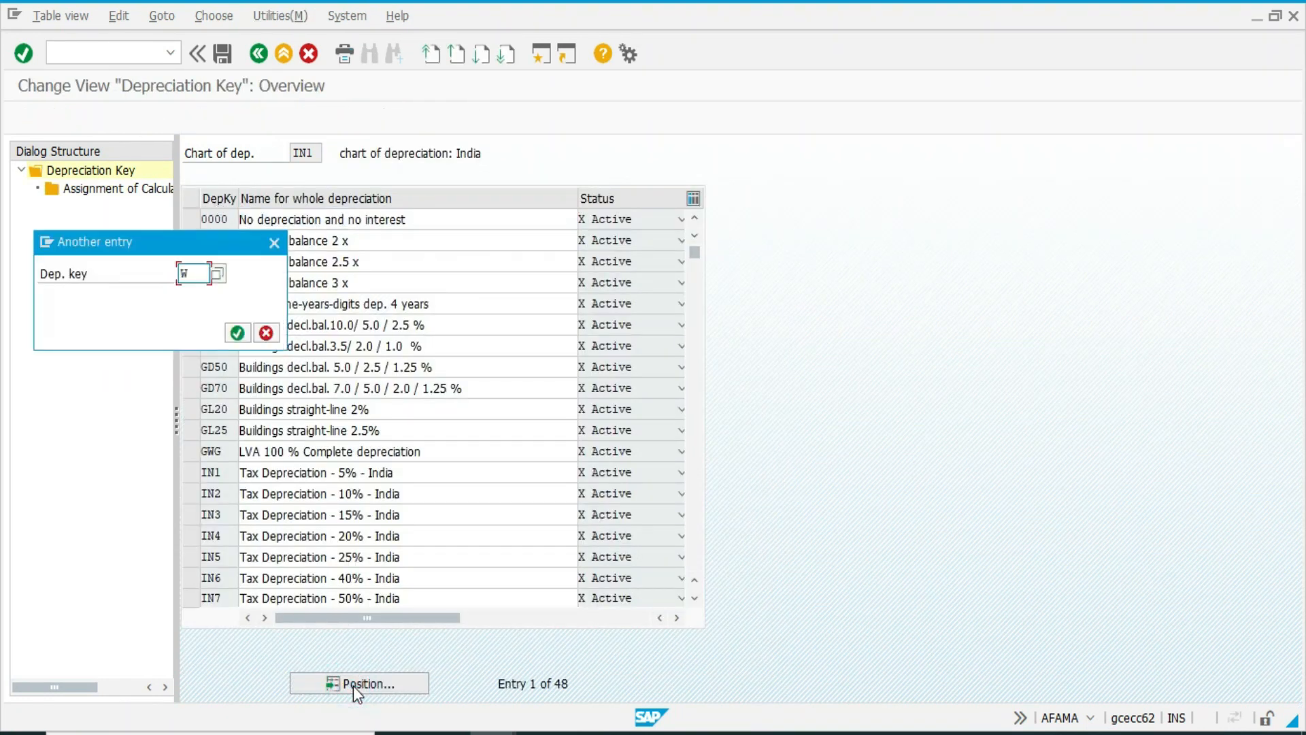
text(DV)
click(237, 332)
click(189, 217)
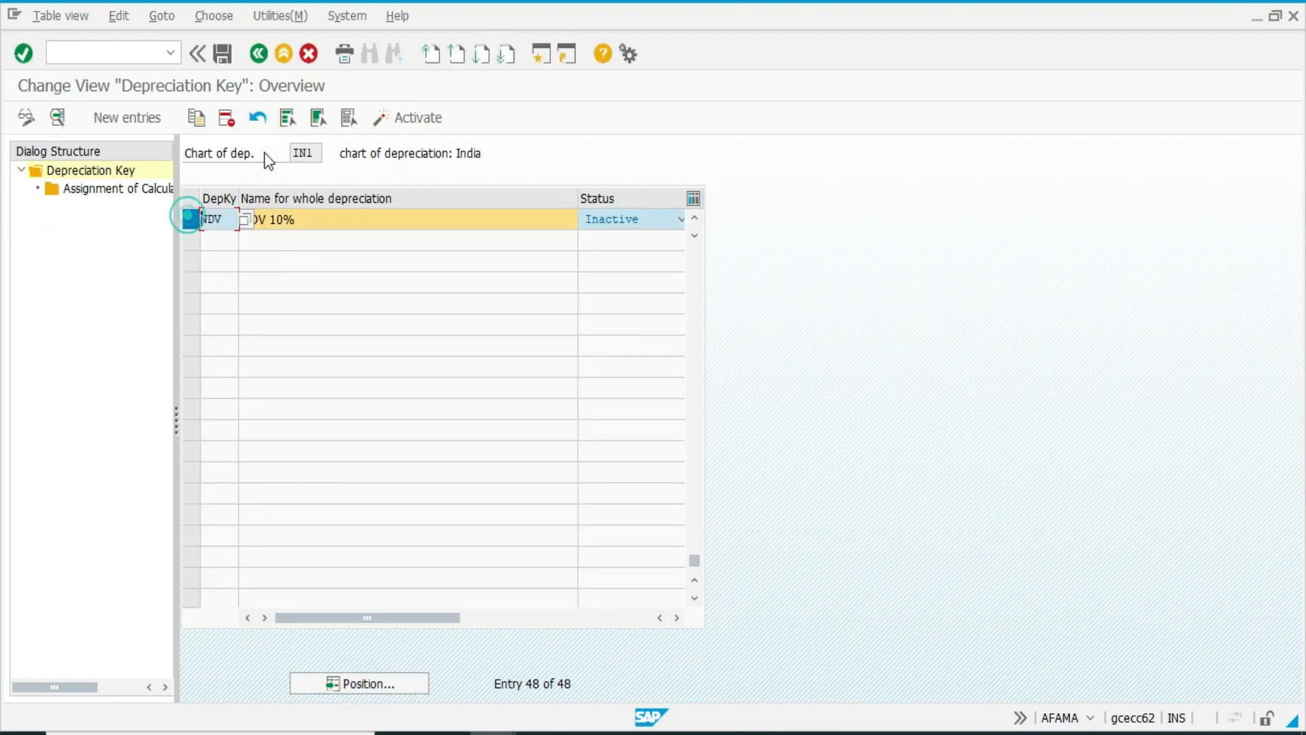
click(393, 126)
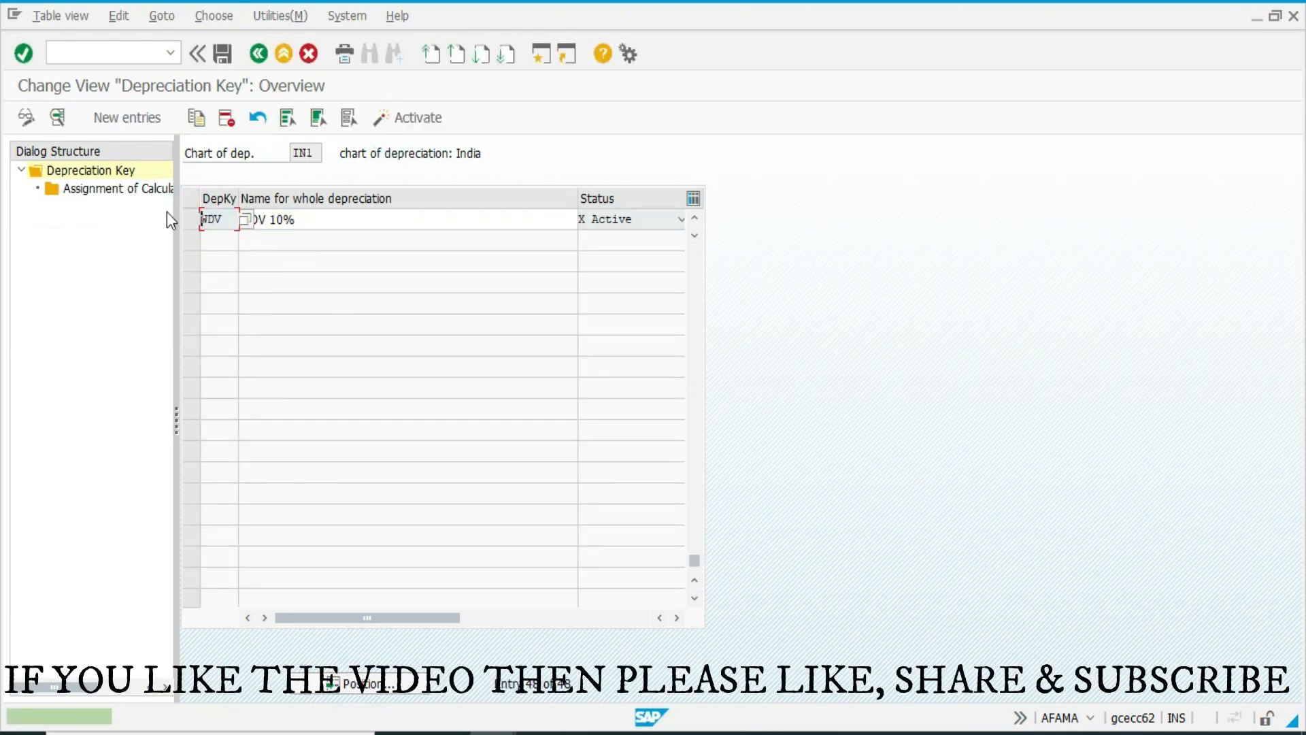
Create a new depreciation key SLM with the description SLM in chart of depreciation IN1.
click(117, 116)
text(SLM)
key(Tab)
text(SLM)
key(Tab)
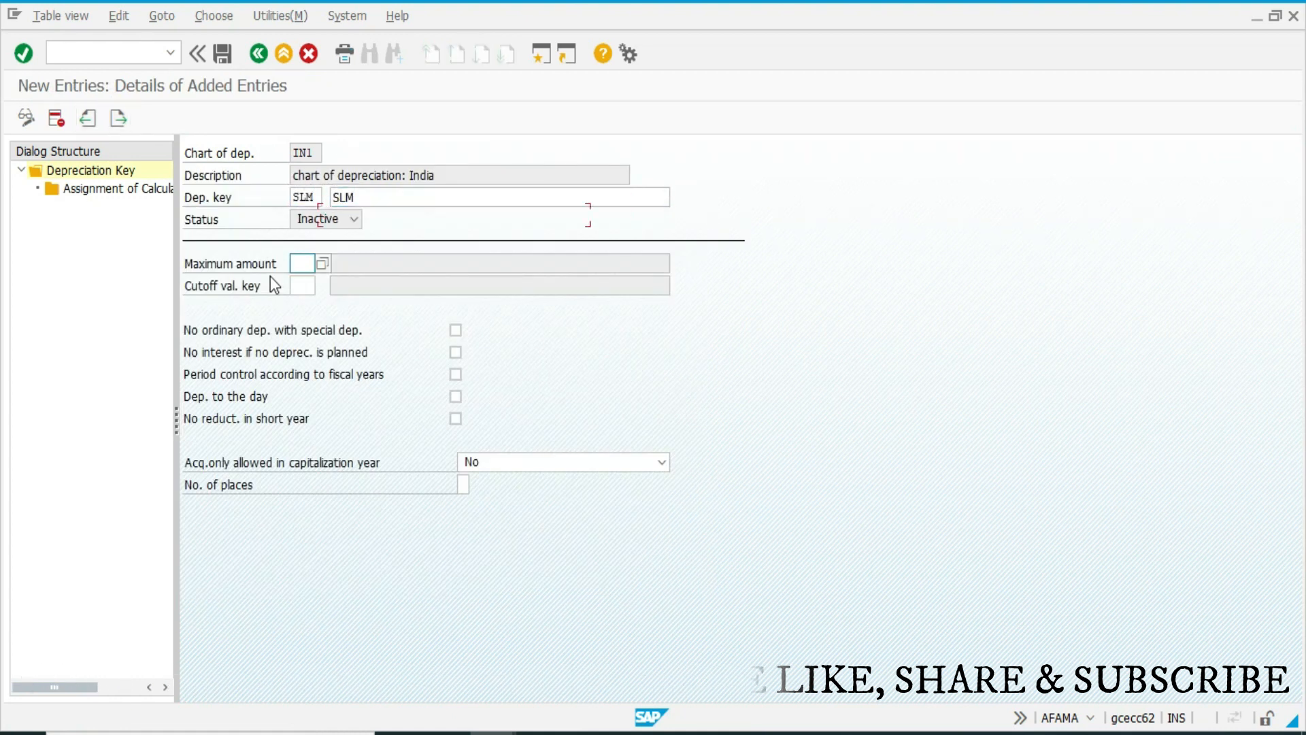
Add a calculation method assignment to key SLM with depreciation type N Ord.depreciation and phase 1 From the start of depreciation.
double_click(87, 191)
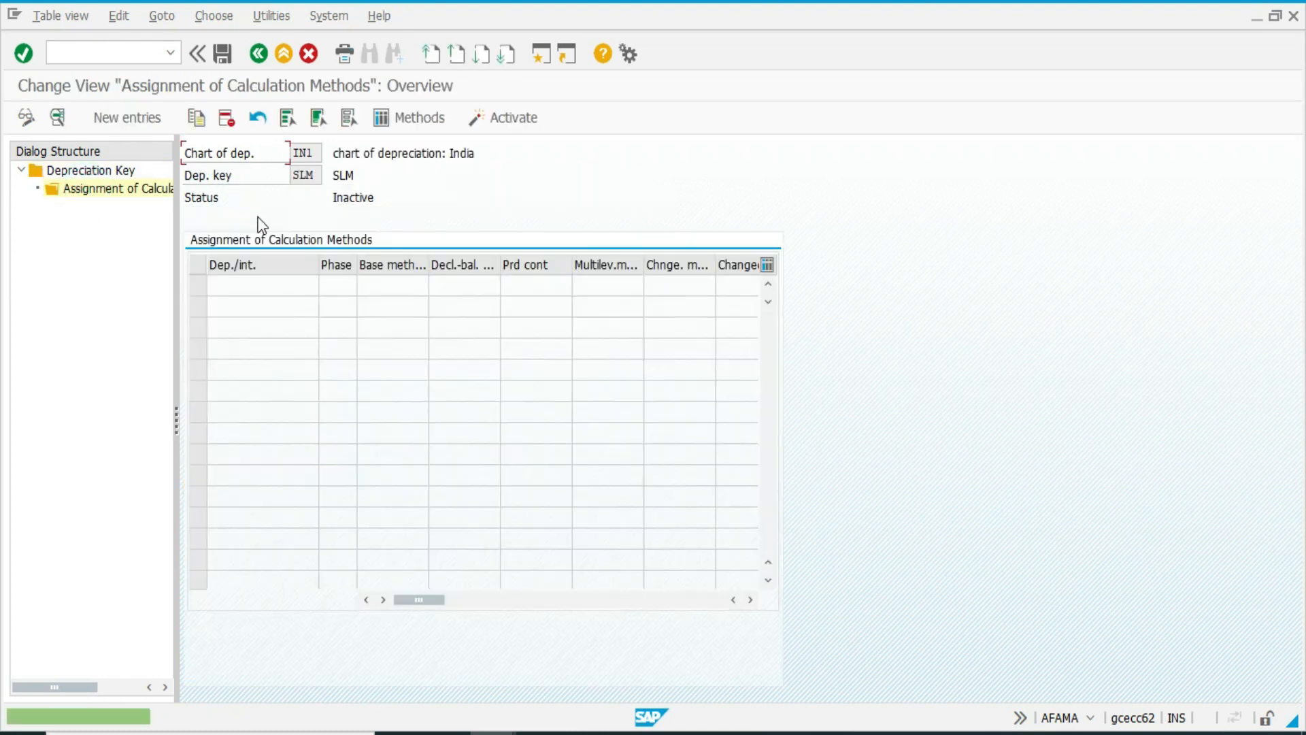
click(154, 122)
key(F4)
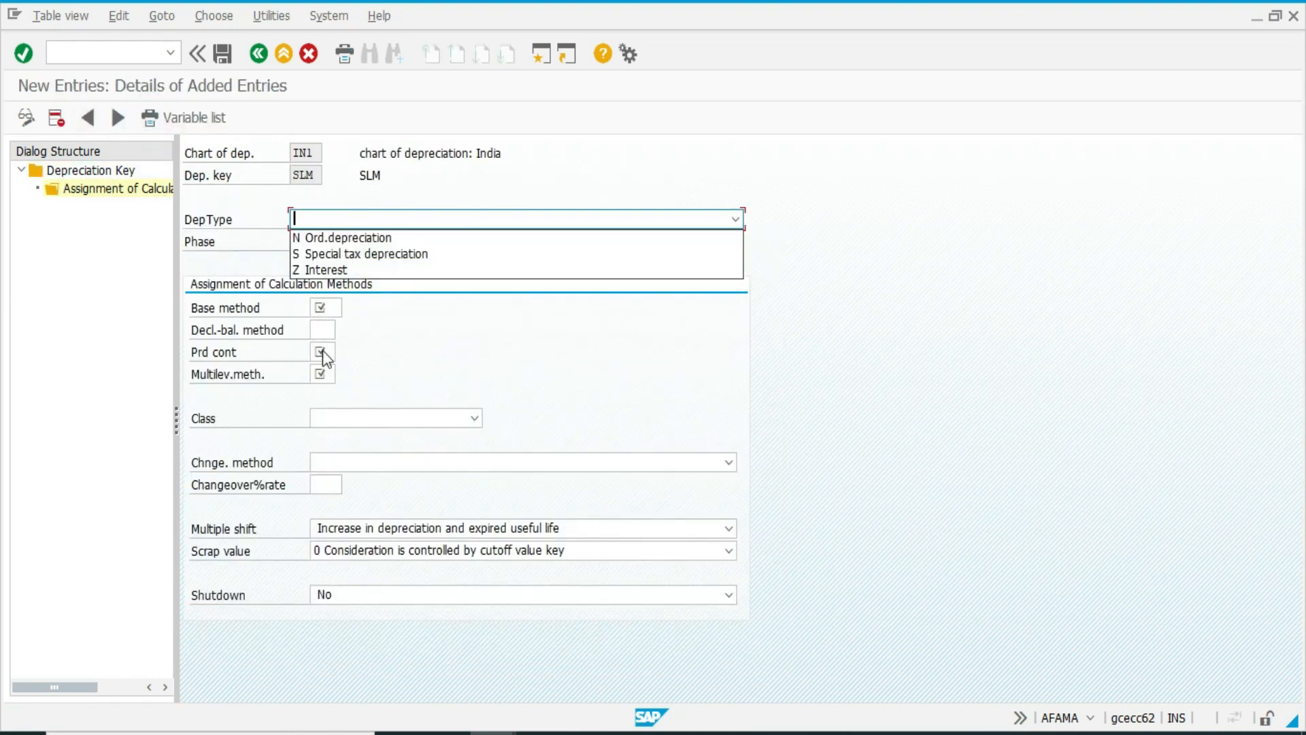
key(Down)
key(Tab)
key(F4)
key(Down)
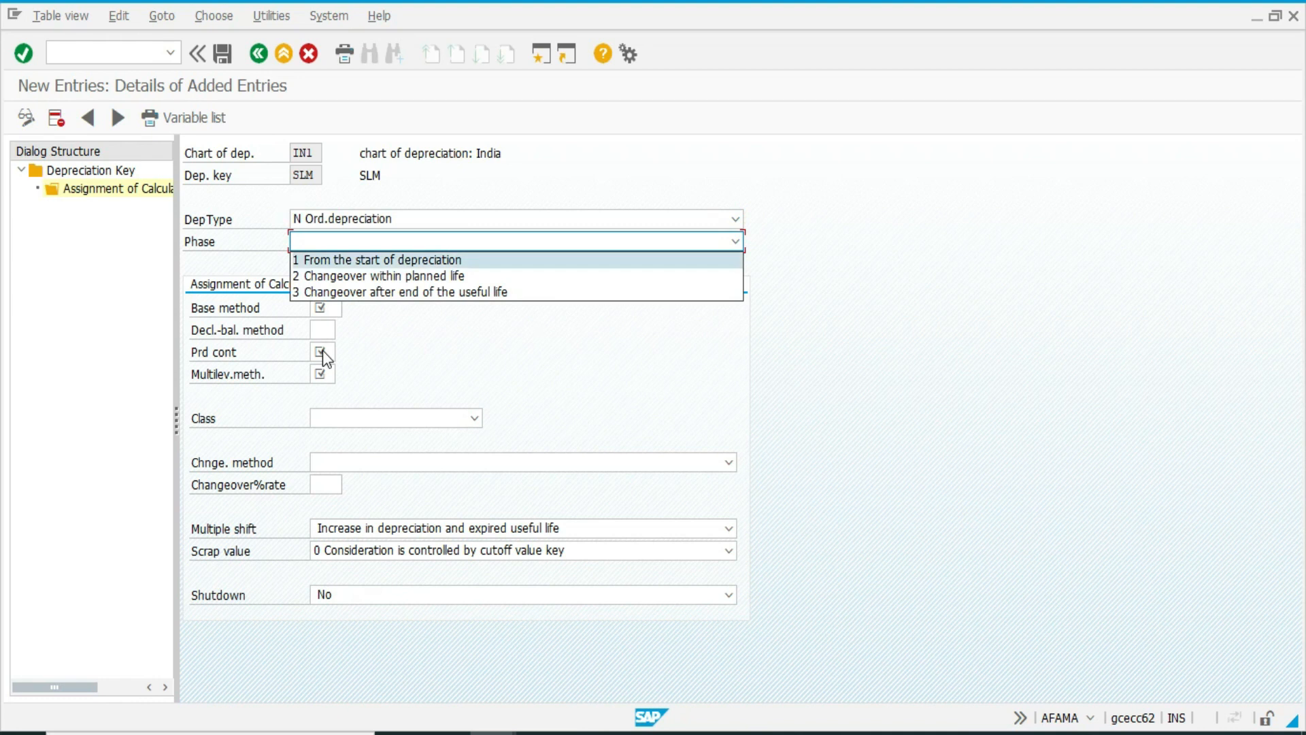
Assign base method 0011, period control Z01 and multilevel method SLM to depreciation key SLM.
key(Tab)
text(0011)
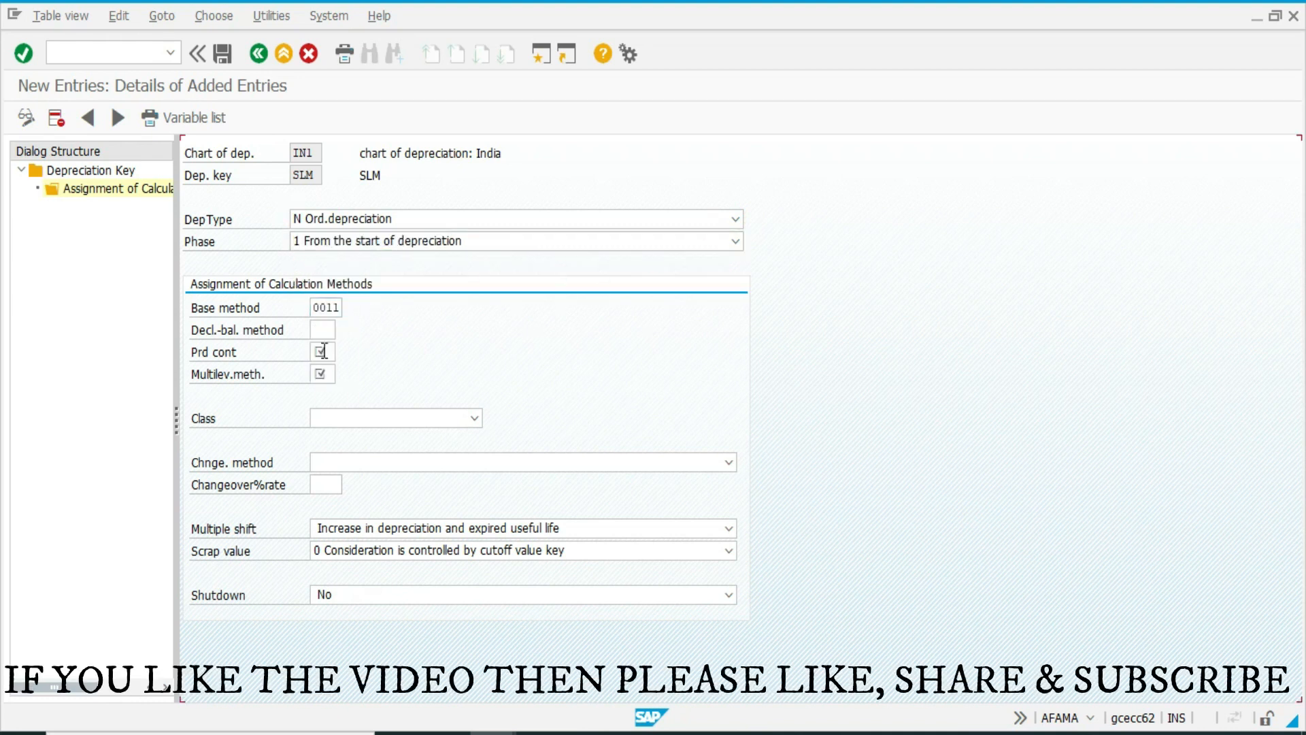
key(Return)
text(Z01)
key(Tab)
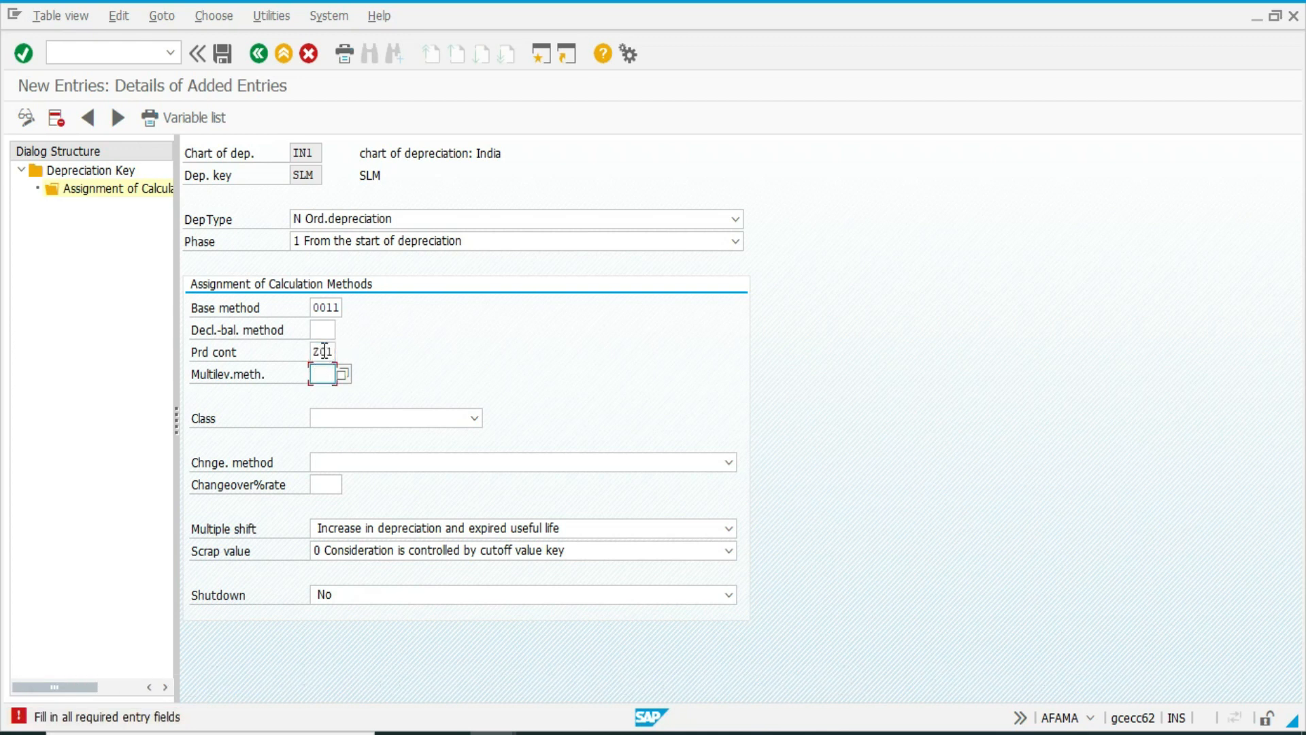
text(W)
key(BackSpace)
text(SLM)
key(Return)
Set the SLM assignment's class to 1 Straight-line depreciation and its changeover method to 0 No automatic changeover.
click(366, 417)
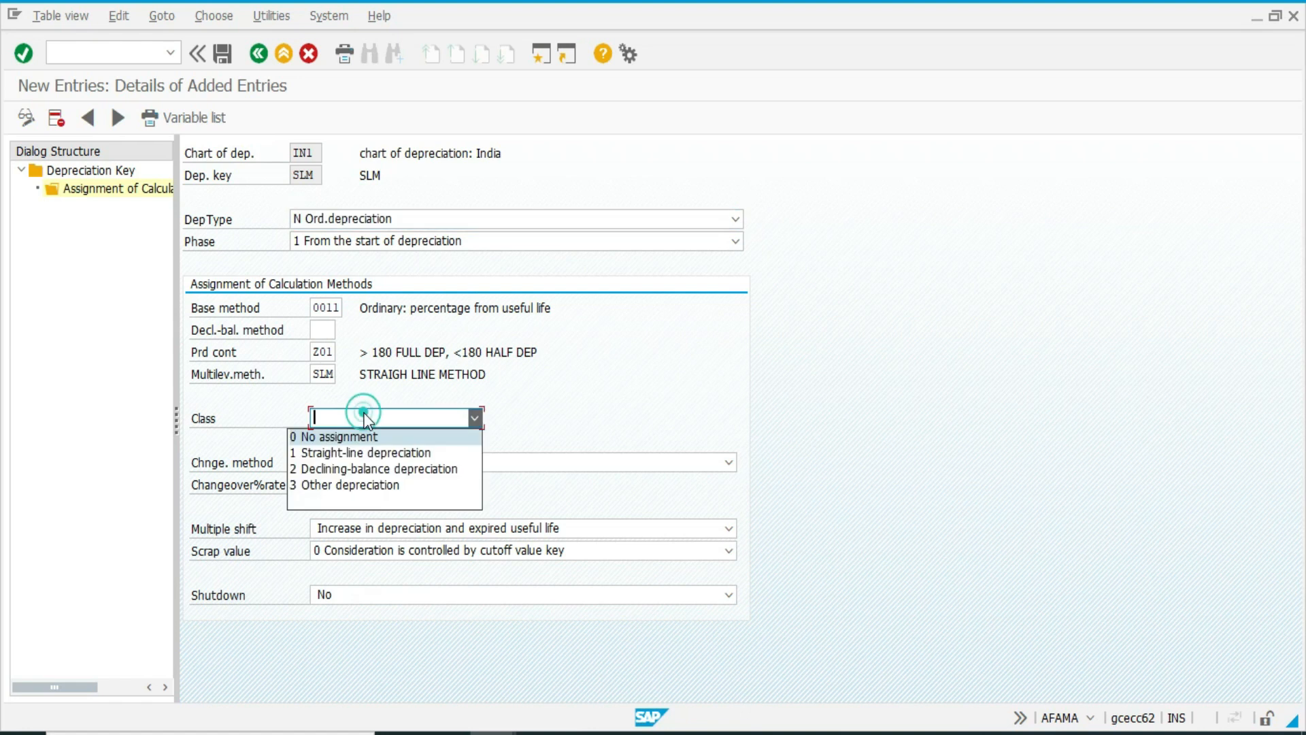
click(360, 449)
click(377, 466)
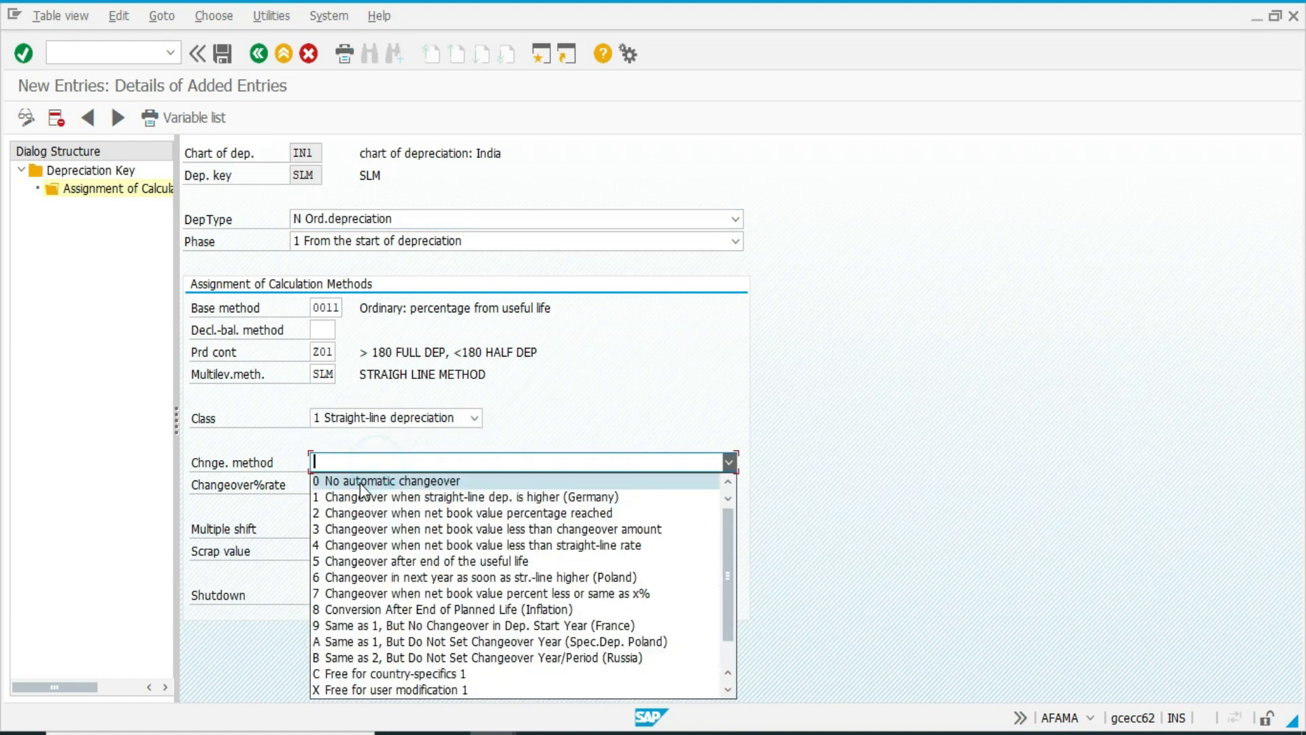
click(364, 480)
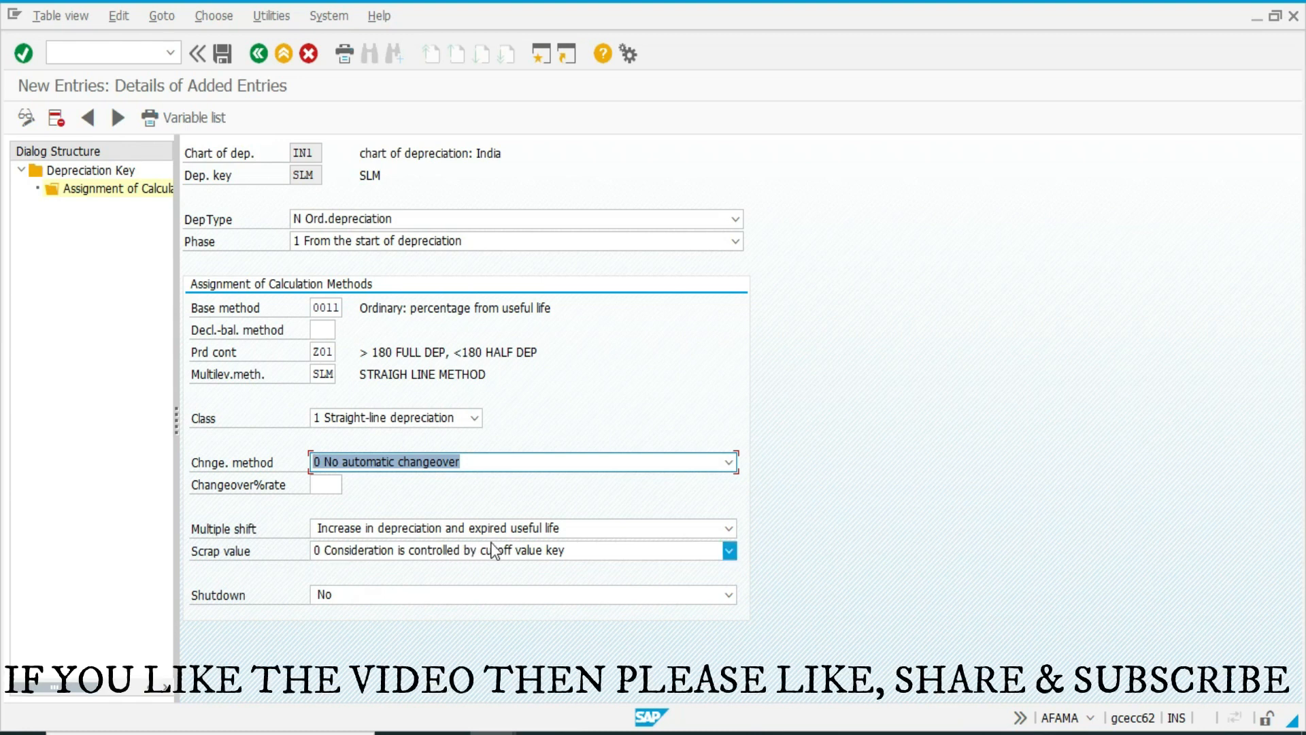
Save depreciation key SLM with its assignment and return to the implementation guide.
key(ctrl+s)
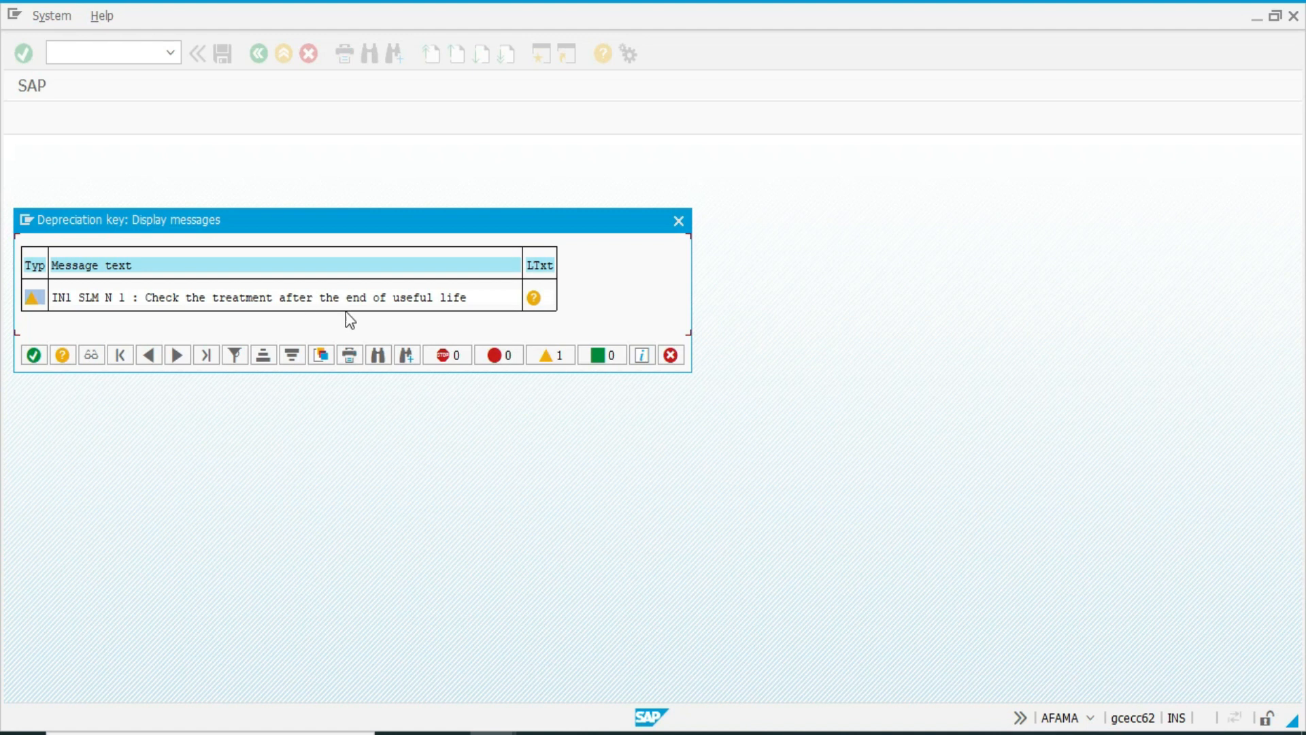
click(34, 354)
key(ctrl+s)
key(F3)
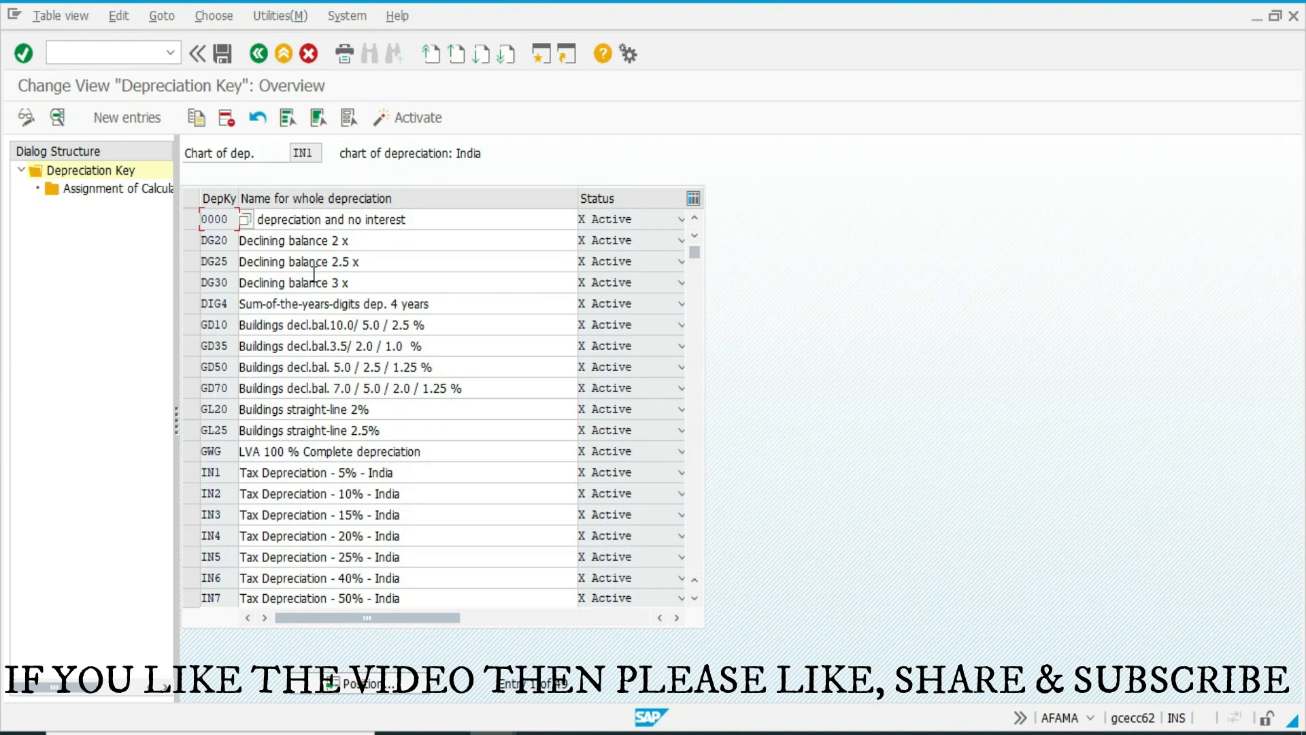
key(F3)
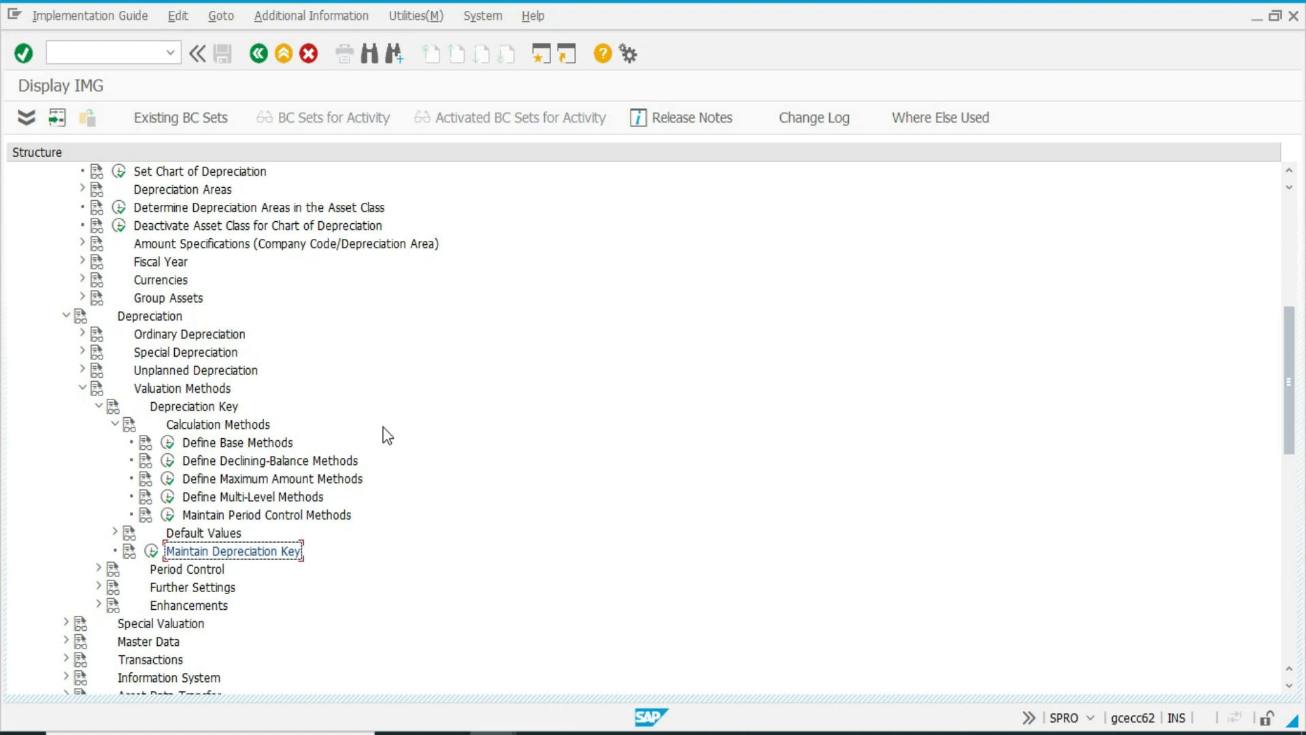
Set the chart of depreciation to DE1 and review its base methods.
scroll(387, 436, up, 1)
click(204, 478)
click(119, 207)
text(DEL)
key(Return)
click(168, 479)
key(F3)
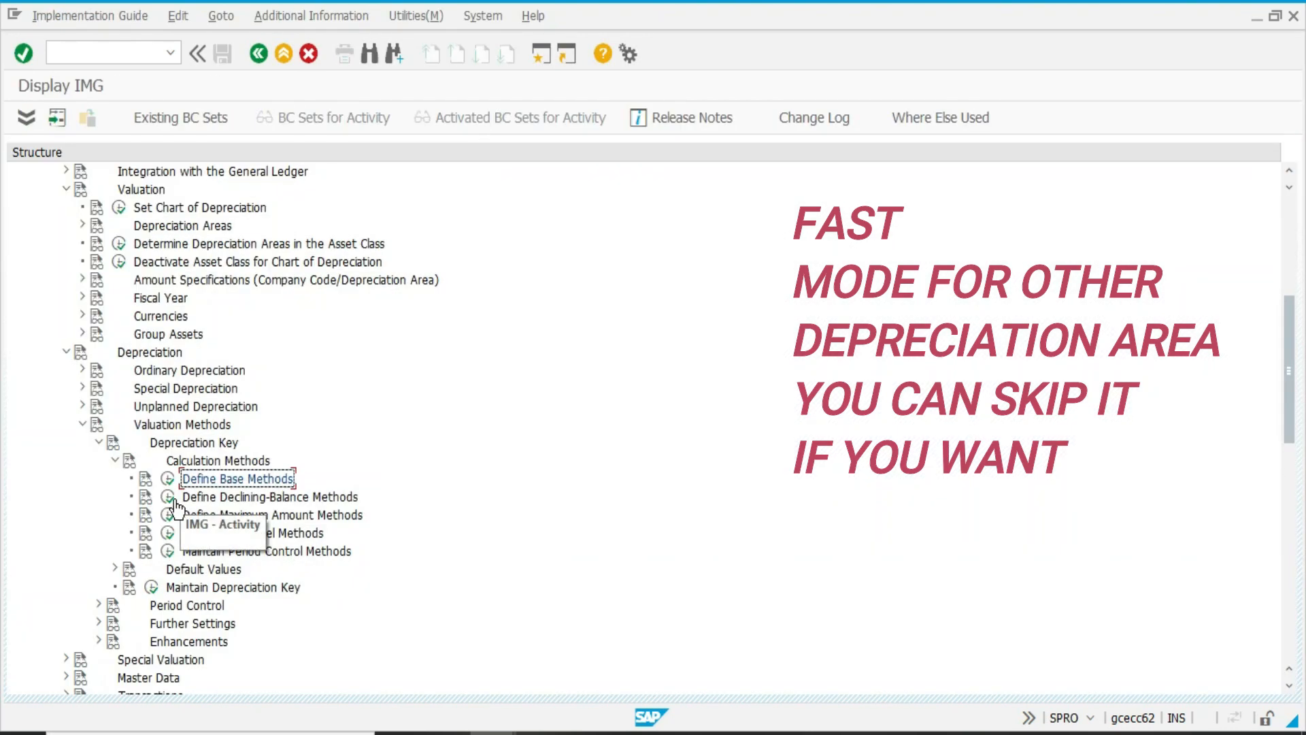
Create multilevel method SLM in chart DE1, described STRAIGH LINE METHOD, with validity start 1 From capitalization date.
click(167, 533)
click(120, 113)
text(SLM)
key(Tab)
text(STRAIGH LINE METHOD)
key(Tab)
key(Down)
key(Return)
key(Tab)
Add a level to multilevel method SLM with acquisition year 9999, 99 years, period 12 and base value 01, and return to the implementation guide.
double_click(85, 189)
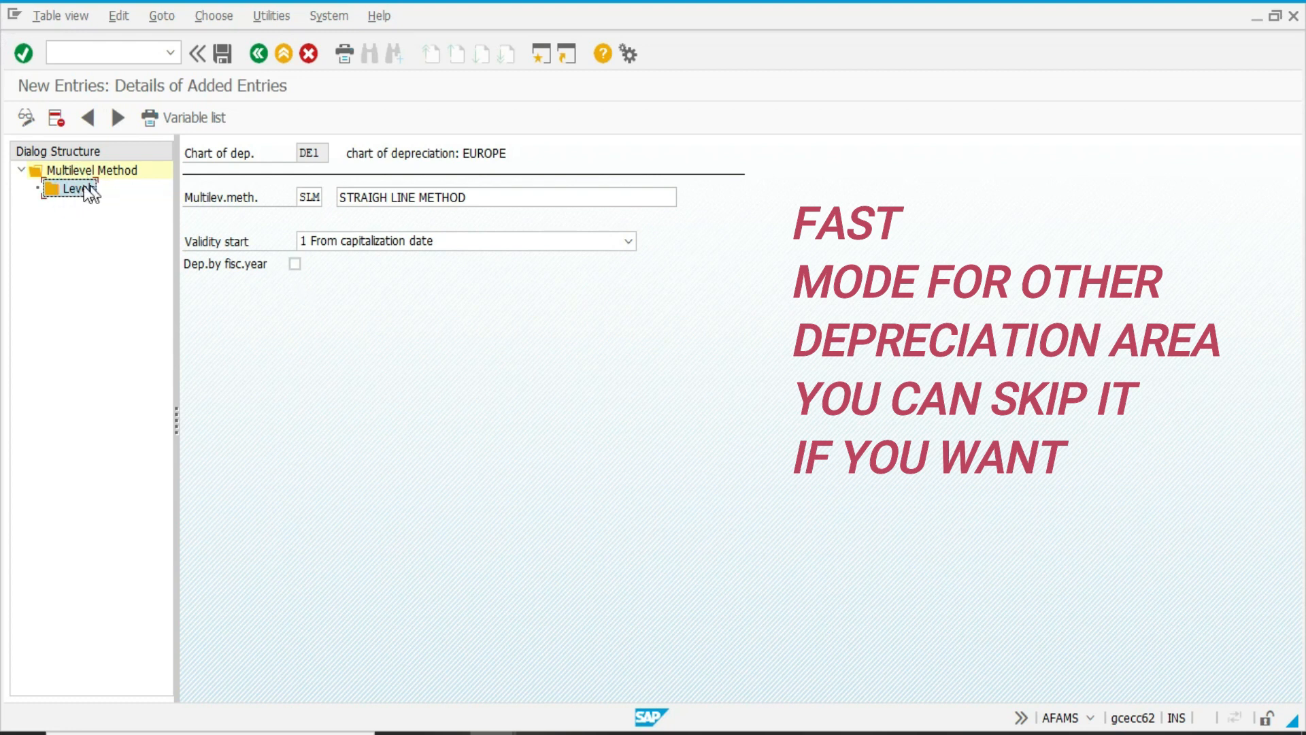
click(96, 118)
text(9999)
key(Tab)
text(99)
key(Tab)
text(12)
key(Tab)
text(01)
key(Return)
key(F4)
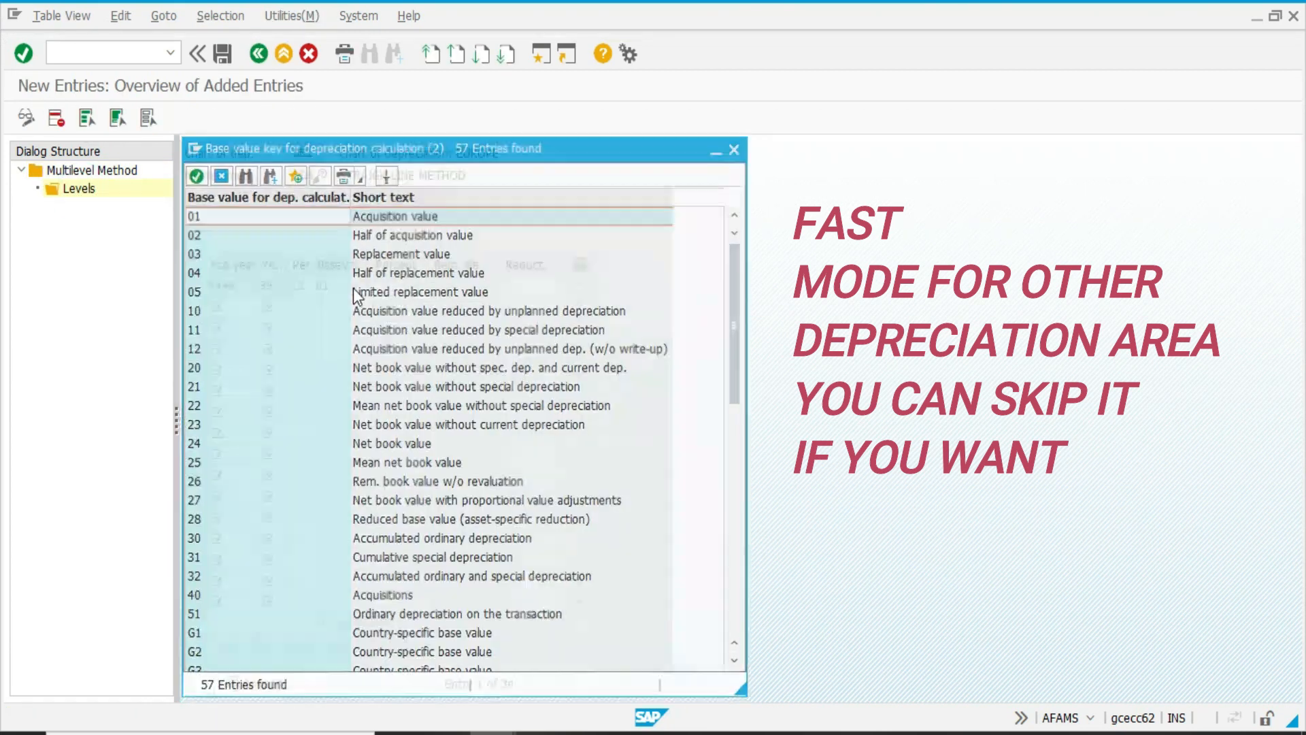
key(Return)
click(257, 60)
click(258, 60)
click(259, 60)
click(261, 63)
Create multilevel method WDV in chart DE1, described WDV 10%, with validity start 1 From capitalization date.
click(172, 532)
click(155, 119)
text(WDV)
key(Tab)
text(WDV 10%)
key(Tab)
text(1)
key(Tab)
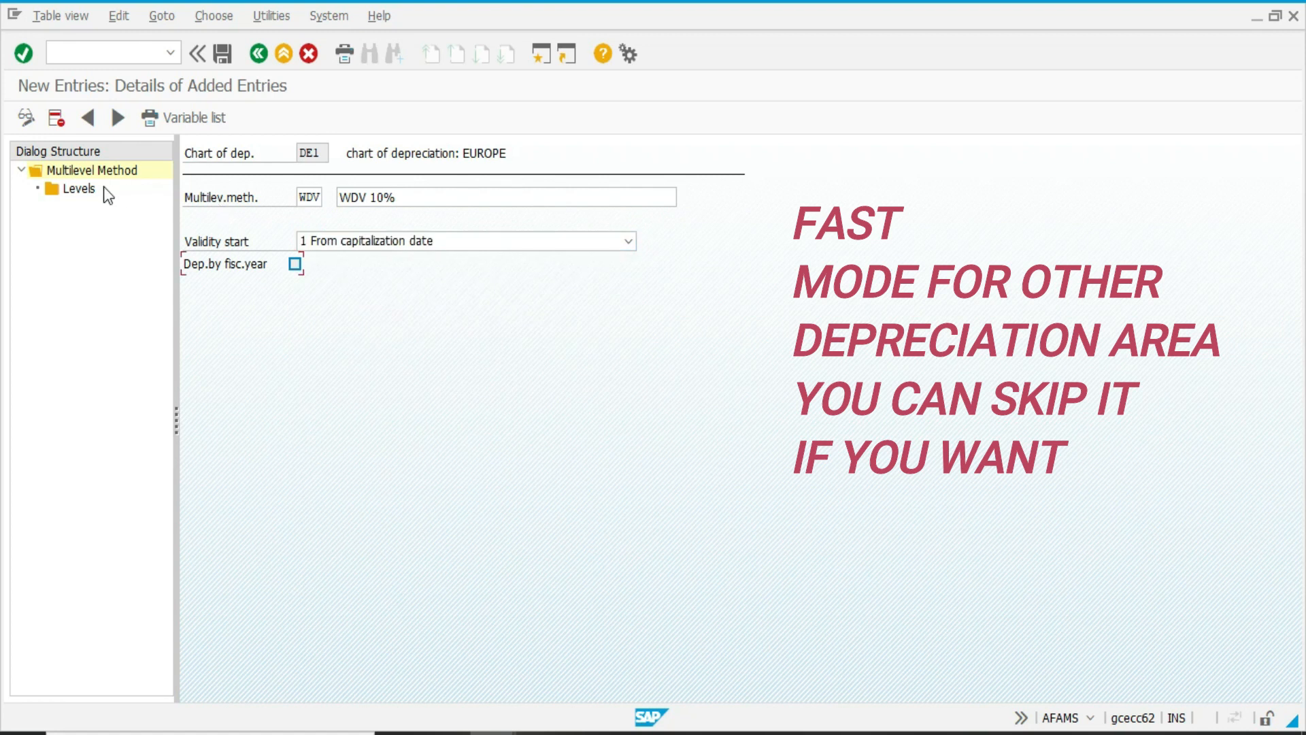
Add a level to multilevel method WDV with acquisition year 9999, 99 years, base value 24 and 10 percent, and save it.
double_click(81, 191)
click(75, 117)
text(9999)
key(Tab)
text(99)
key(Tab)
key(Tab)
text(24)
key(Tab)
text(10)
key(ctrl+s)
click(212, 334)
key(F3)
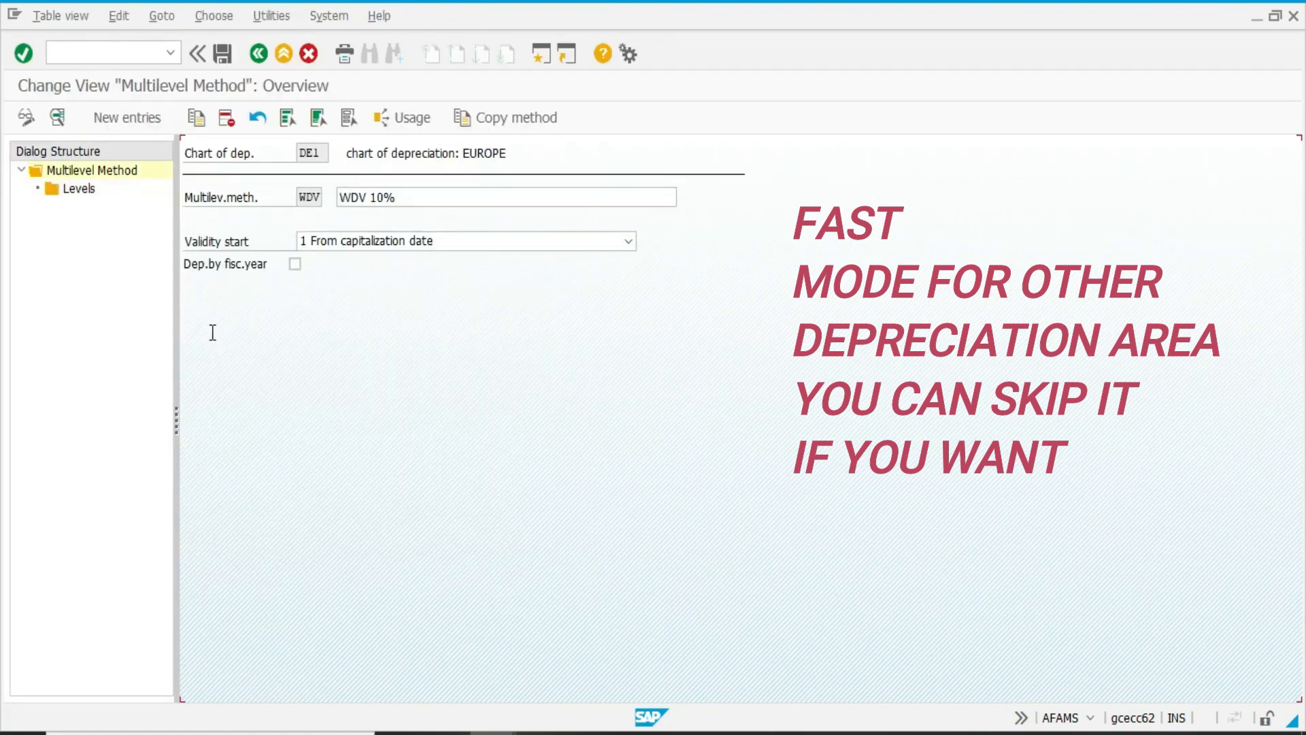
key(F3)
Review the period control methods of chart DE1 and create depreciation key SLM with the description SLM.
click(167, 550)
key(F3)
click(151, 587)
click(116, 124)
text(SLM)
key(Tab)
text(SLM)
key(Tab)
key(Tab)
key(Tab)
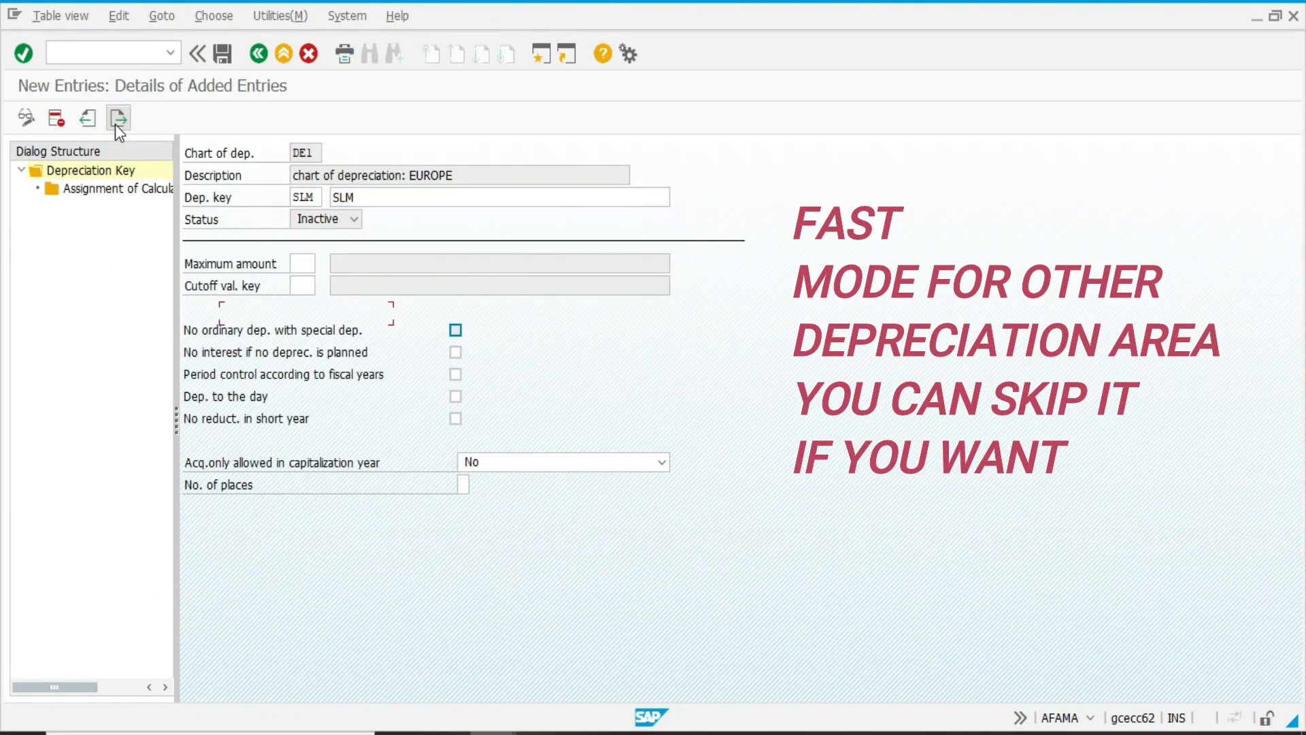
Assign N Ord.depreciation, phase 1, base method 0011, period control 001 and multilevel method SLM to key SLM, and save.
double_click(171, 190)
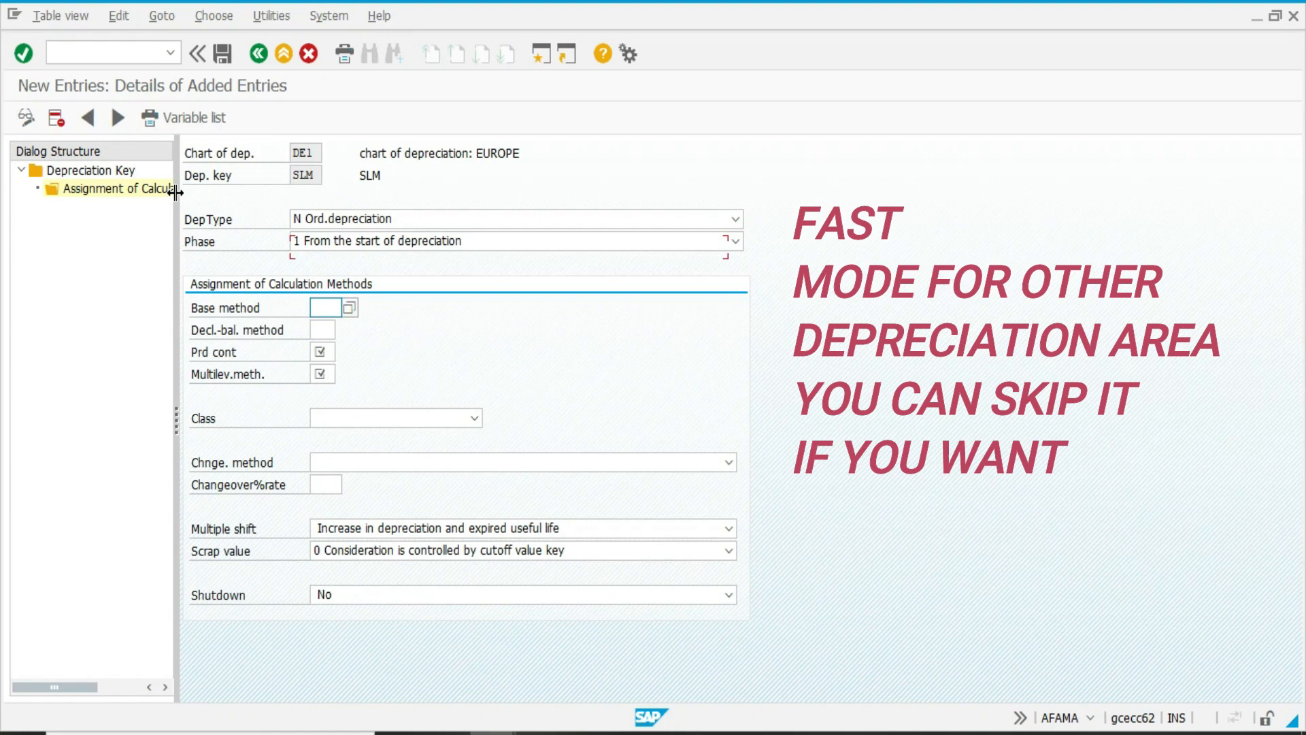
key(Tab)
Create depreciation key WDV with the description WDV 10% in chart of depreciation DE1.
key(Tab)
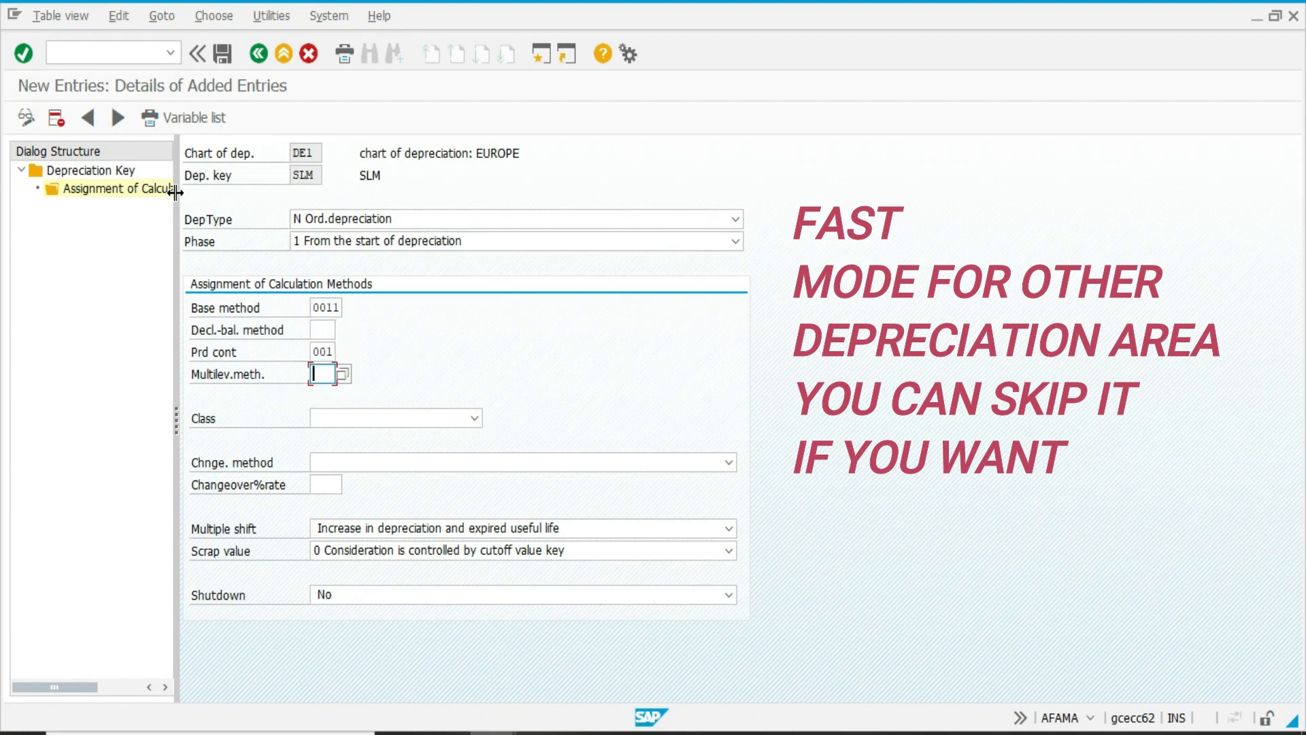
text(SLM)
key(Return)
key(ctrl+s)
click(32, 357)
key(F3)
Set the WDV assignment's class to 2 Declining-balance depreciation, save it and return to the depreciation key overview.
key(F3)
key(F3)
click(127, 124)
text(WDV)
key(Tab)
key(Down)
Assign N Ord.depreciation, phase 1, base method 0013, period control 001 and multilevel method WDV to depreciation key WDV.
key(Tab)
key(Tab)
double_click(108, 188)
click(150, 118)
key(n)
key(Tab)
key(1)
key(Tab)
text(0013)
key(Return)
key(ctrl+s)
click(381, 418)
click(367, 468)
key(ctrl+s)
key(F3)
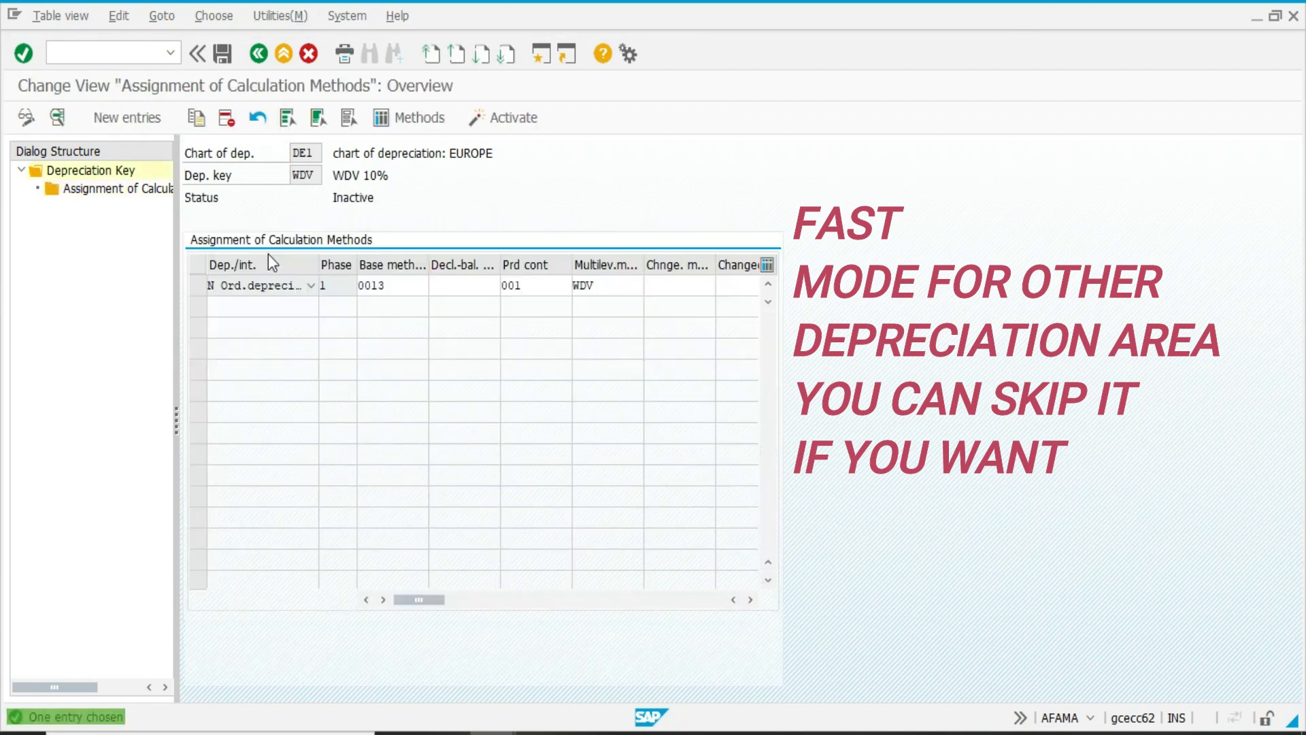
Set the class of key SLM's calculation method assignment to 1 Straight-line depreciation, save, and return to the implementation guide.
key(F3)
key(F3)
click(359, 683)
text(SLM)
key(Return)
click(191, 220)
double_click(116, 188)
click(394, 418)
click(369, 455)
key(ctrl+s)
Activate the new depreciation keys SLM and WDV in chart DE1 and save the changes.
key(F3)
key(F3)
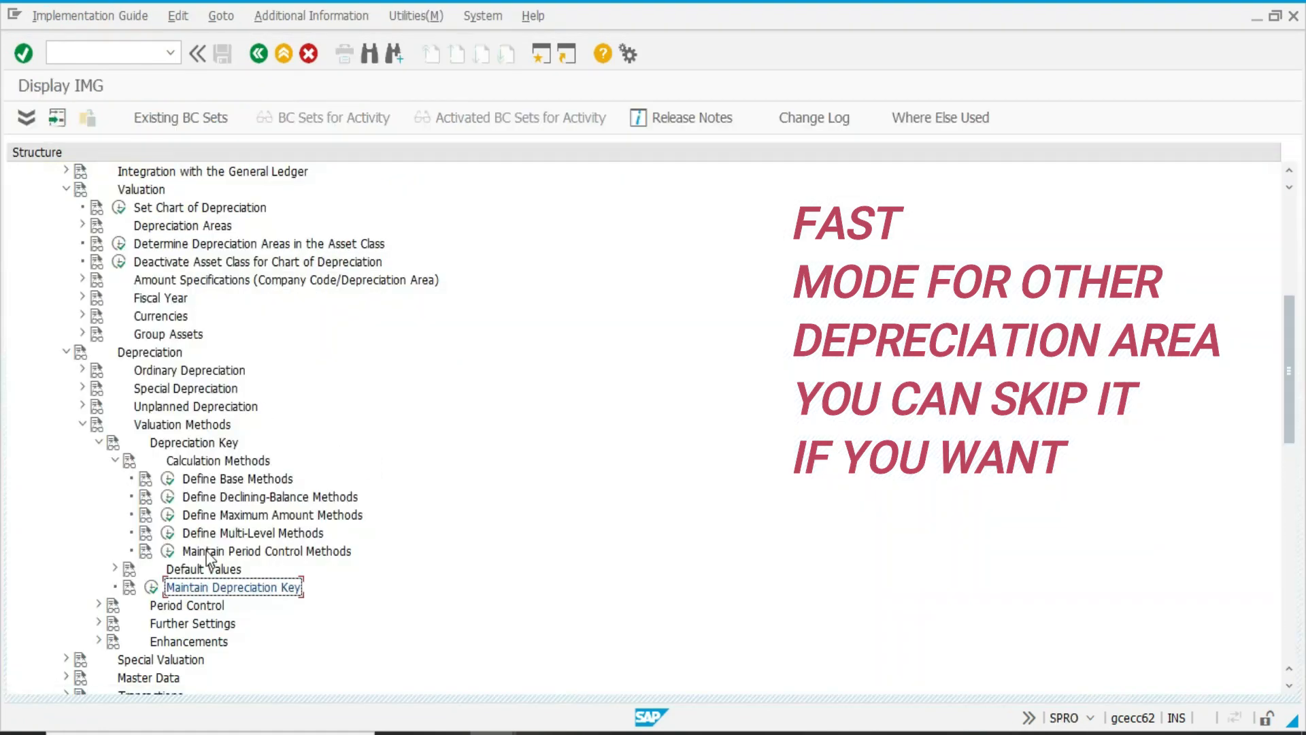
click(335, 681)
text(SLM)
key(Return)
click(191, 219)
click(191, 366)
click(406, 119)
click(33, 352)
key(F3)
click(283, 360)
click(32, 354)
click(151, 586)
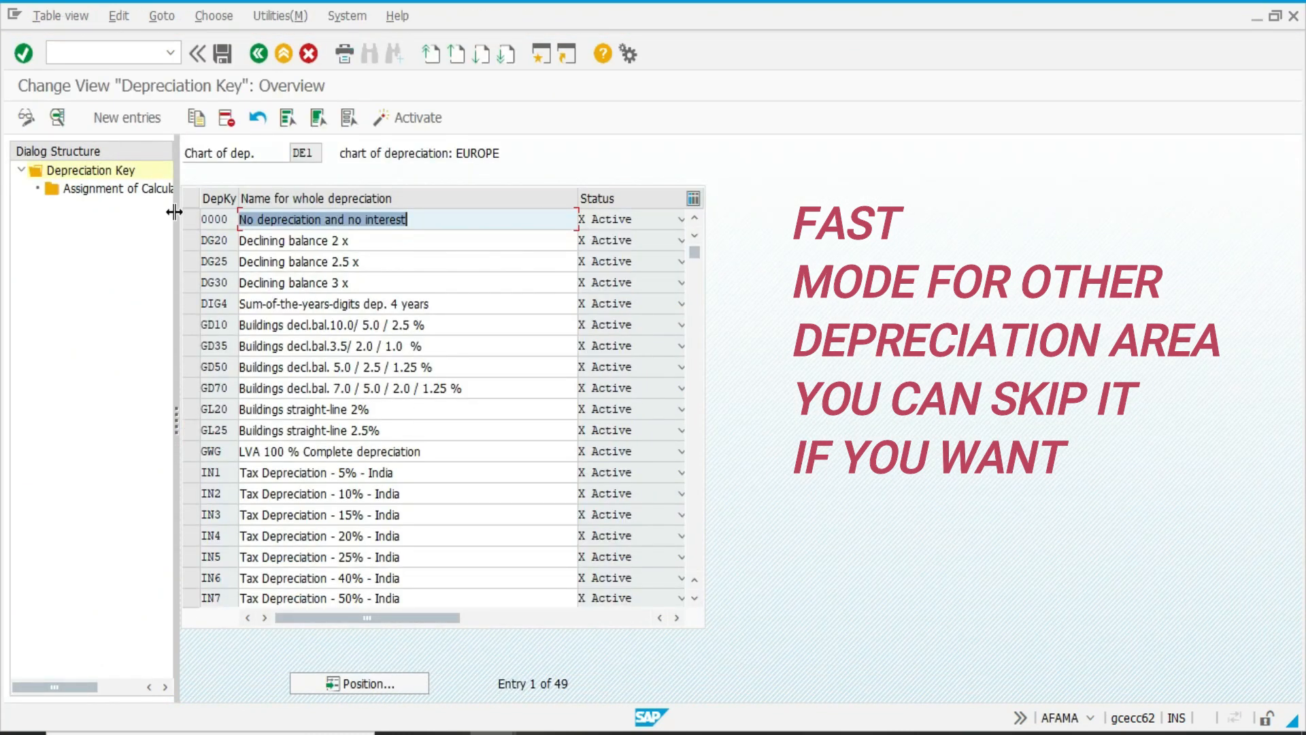
Delete the depreciation keys in the rows from 0000 to IN7 of chart DE1, save, and return to the implementation guide.
drag(191, 219, 190, 600)
key(shift+F2)
click(438, 553)
click(438, 553)
click(438, 553)
click(438, 553)
key(Return)
key(Return)
key(Return)
key(Return)
key(Return)
key(Return)
key(Return)
key(Return)
key(Return)
key(Return)
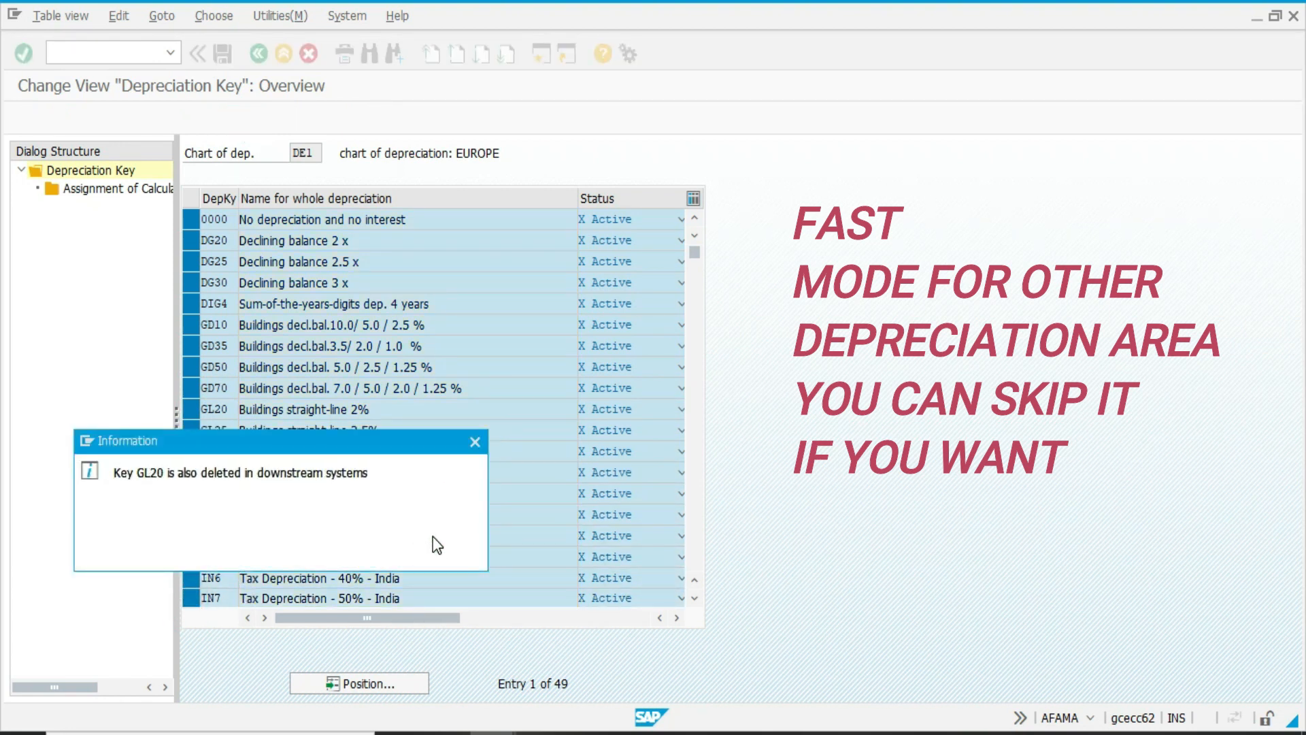
key(ctrl+s)
key(F3)
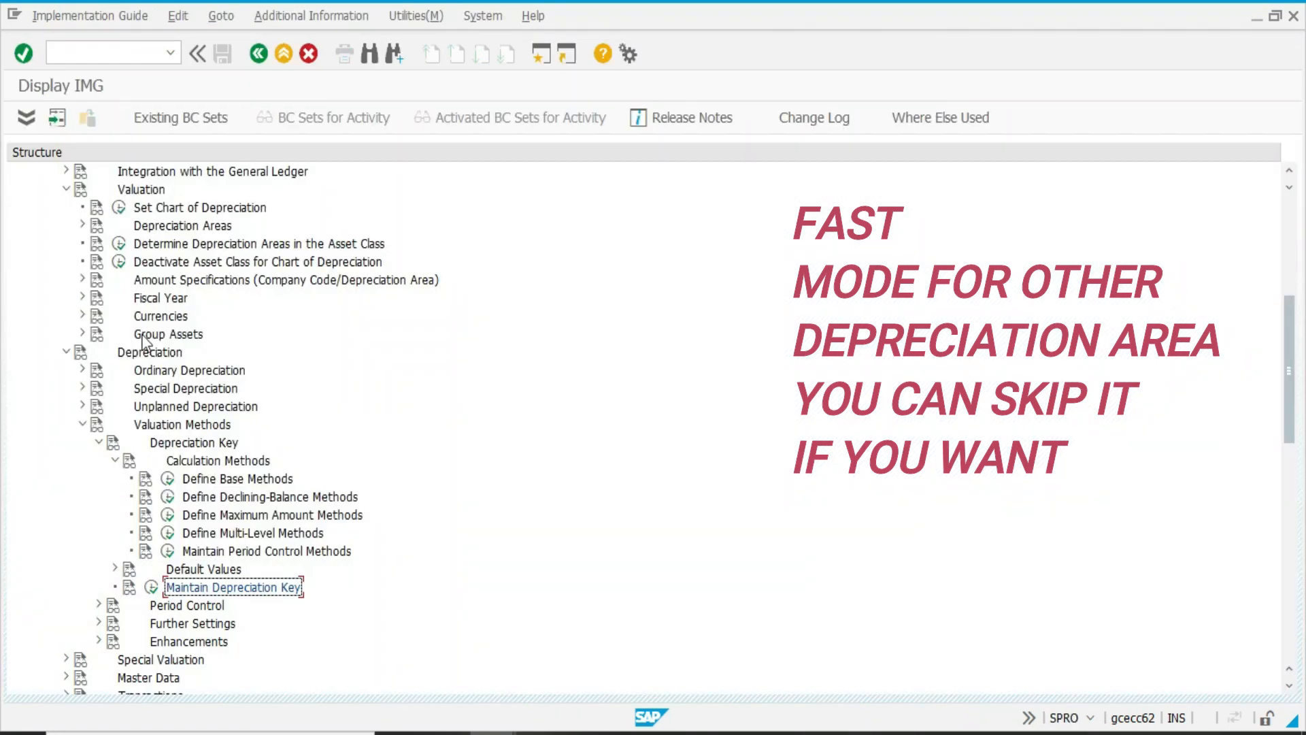
Set the chart of depreciation to US1 and create multilevel method SLM with the description STRAIGH LINE METHOD.
click(118, 207)
key(Return)
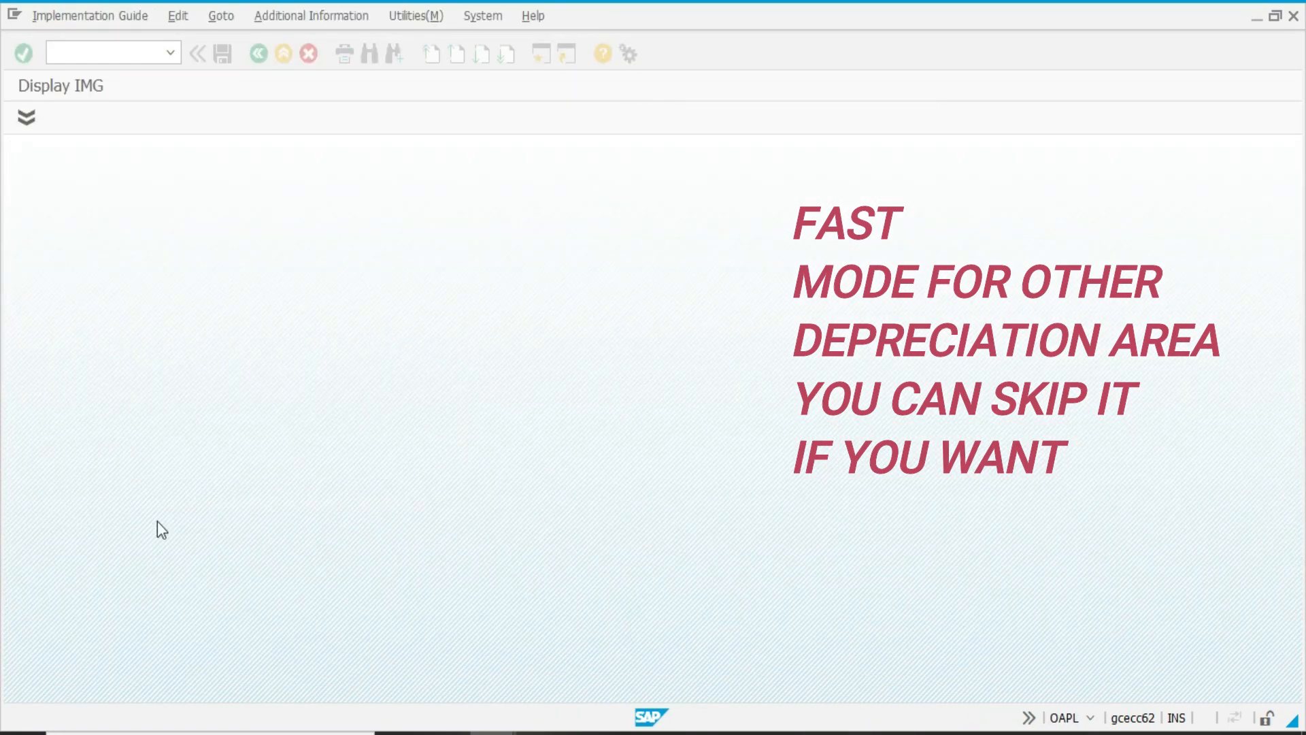
click(168, 534)
click(129, 122)
text(SLM)
key(Tab)
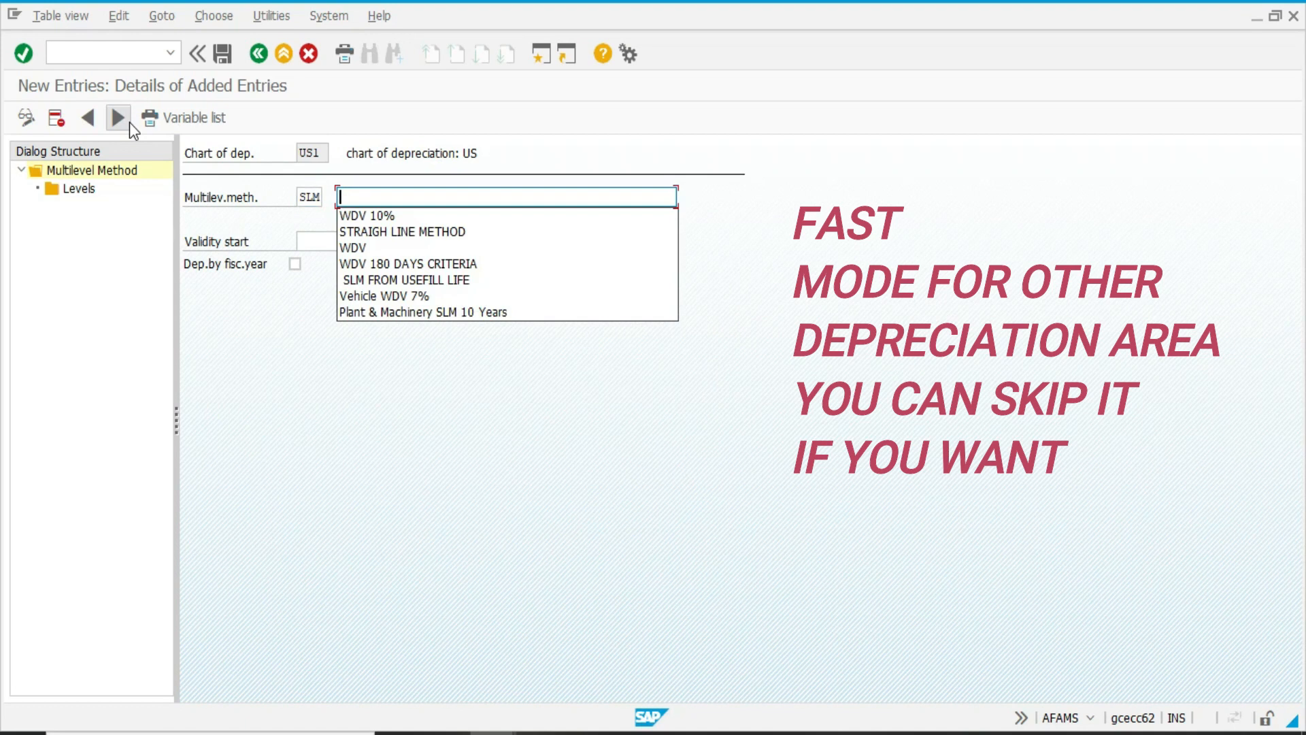
key(Down)
key(Down)
key(Return)
click(326, 239)
click(340, 261)
Add a level to multilevel method SLM with acquisition year 9999, years 99, period 12 and base value 01, and save it.
double_click(78, 191)
click(242, 286)
text(9999)
key(Tab)
text(99)
key(Tab)
text(12)
key(Tab)
text(01)
key(ctrl+s)
key(Return)
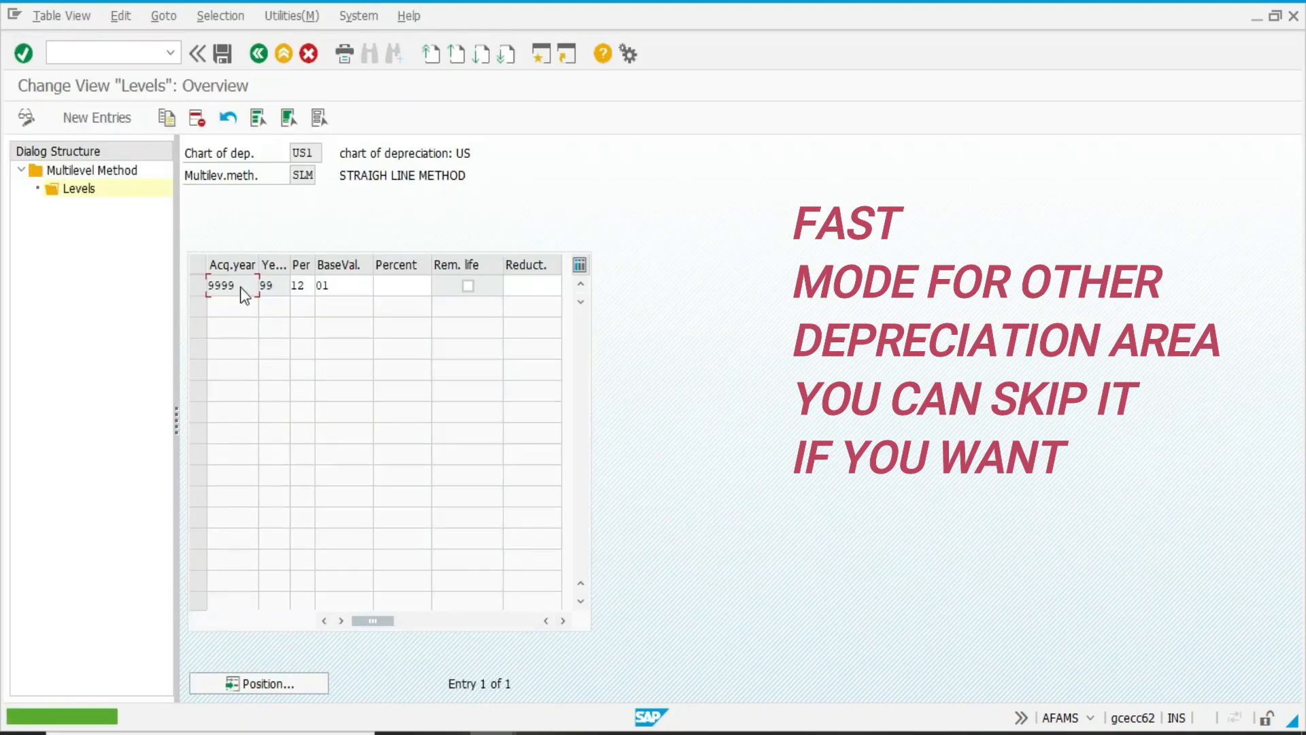
key(F3)
key(F3)
Create multilevel method WDV with the description WDV 10% in chart US1.
click(133, 123)
text(WDV)
key(Tab)
text(WDV 10%)
key(Tab)
key(Down)
key(Down)
key(Tab)
Add a WDV level with acquisition year 9999, years 99, base value 01 and 10 percent, and return to the implementation guide.
double_click(79, 189)
click(100, 117)
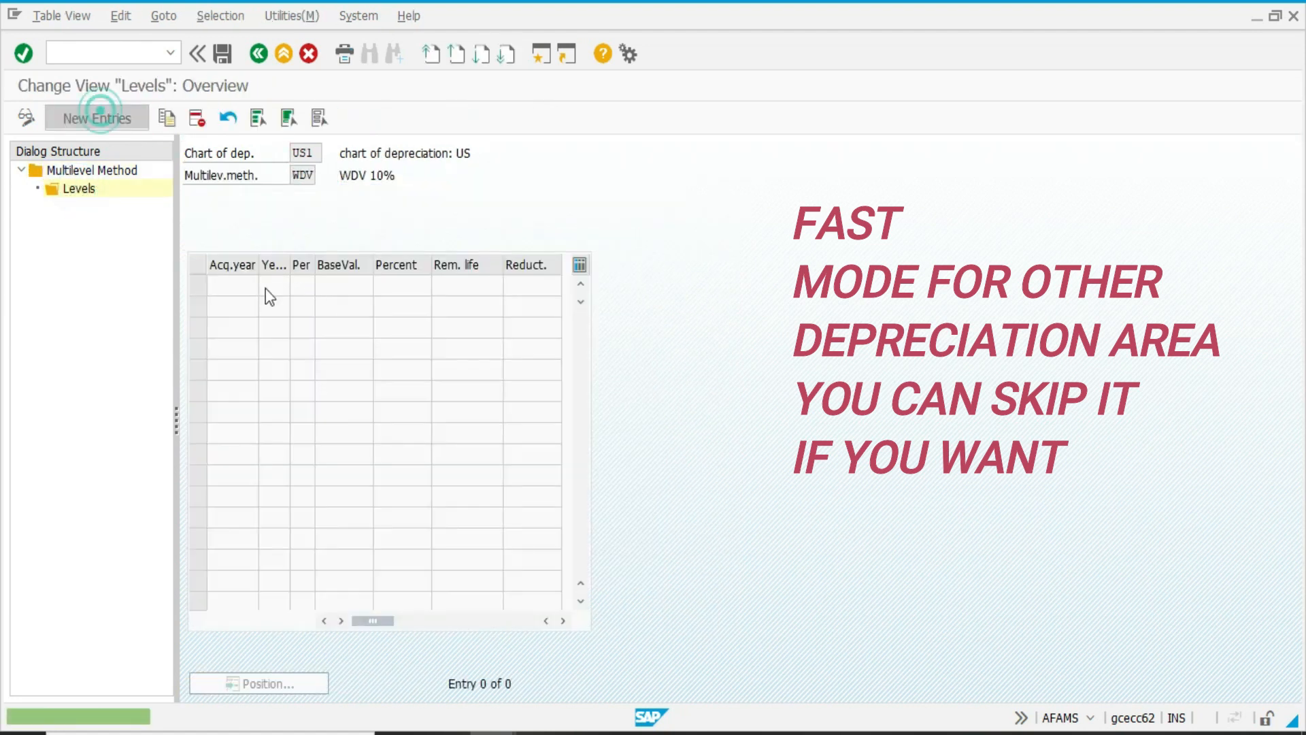
text(9999)
key(Tab)
text(99)
key(Tab)
text(01)
key(Tab)
text(10)
key(Return)
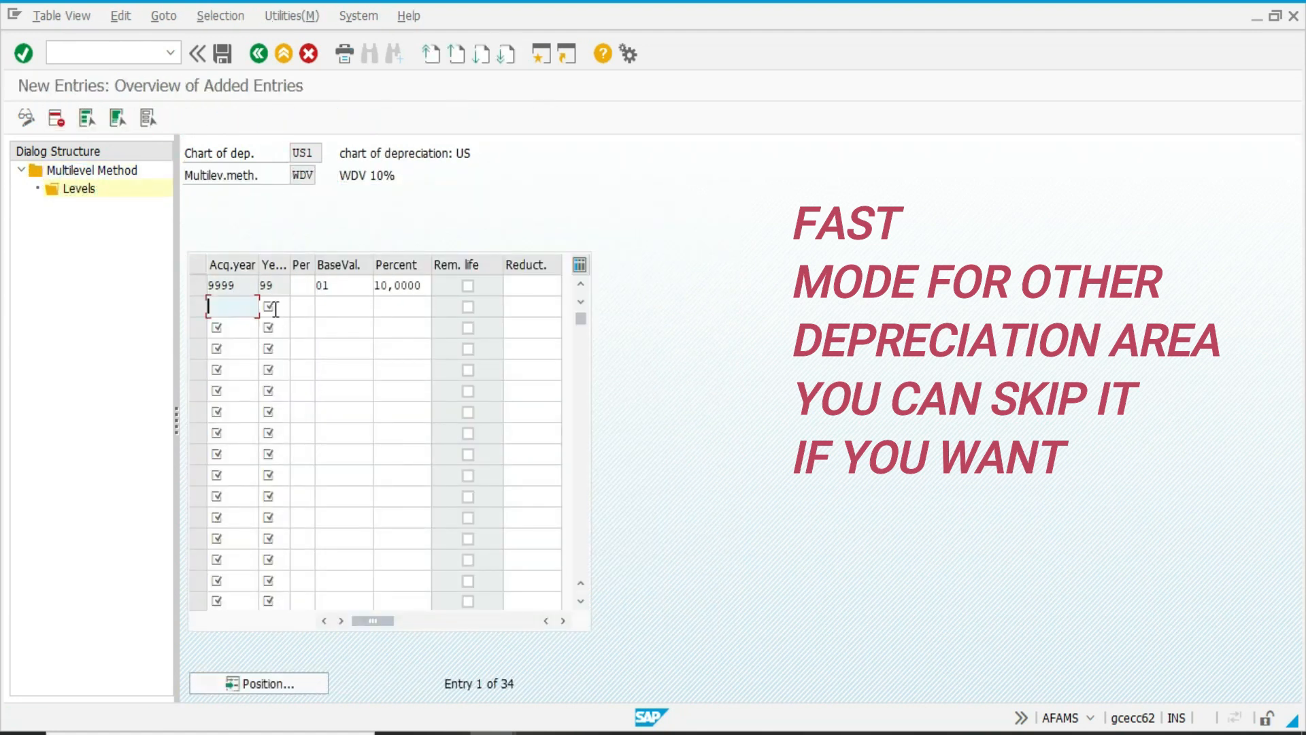
key(F3)
key(F3)
key(F3)
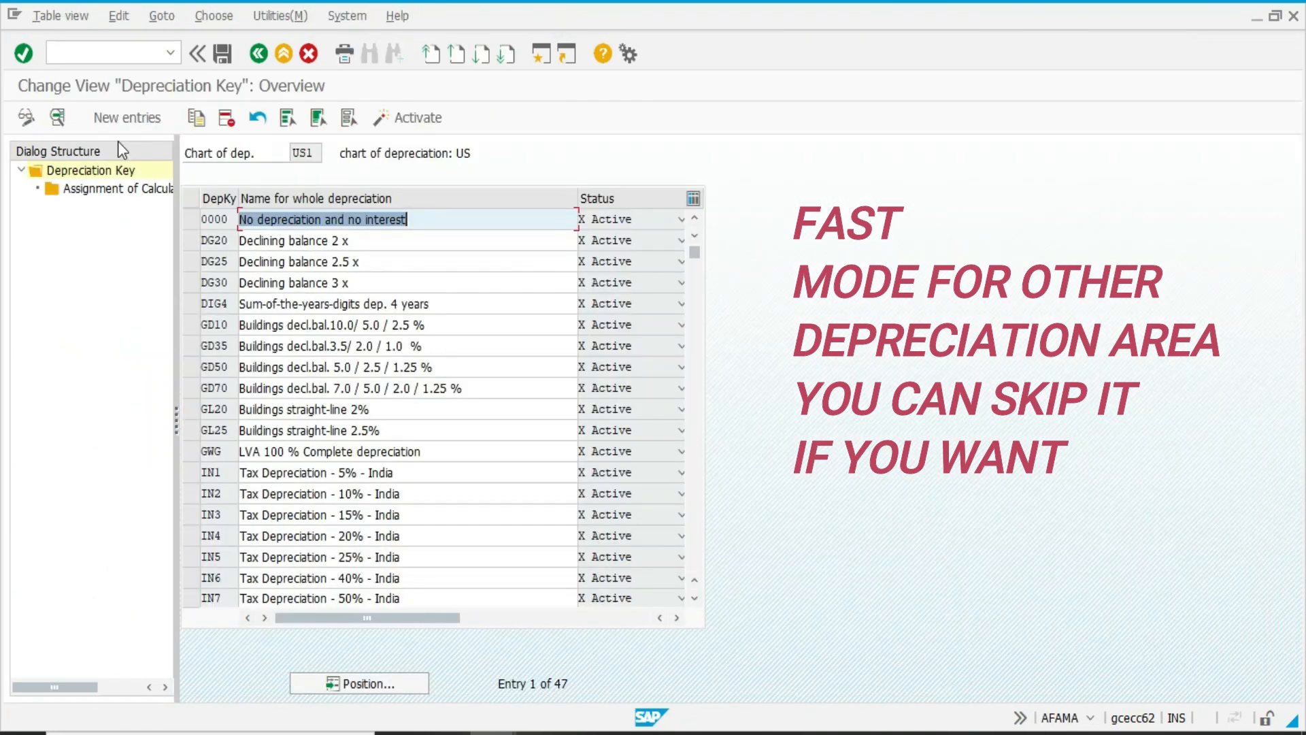
Create depreciation key SLM with the description SLM in chart US1.
click(127, 119)
text(SLM)
key(Tab)
key(Down)
key(Down)
key(Down)
key(Tab)
Assign N Ord.depreciation, phase 1, base method 0011, period control 001 and multilevel method SLM to depreciation key SLM.
double_click(104, 192)
click(122, 121)
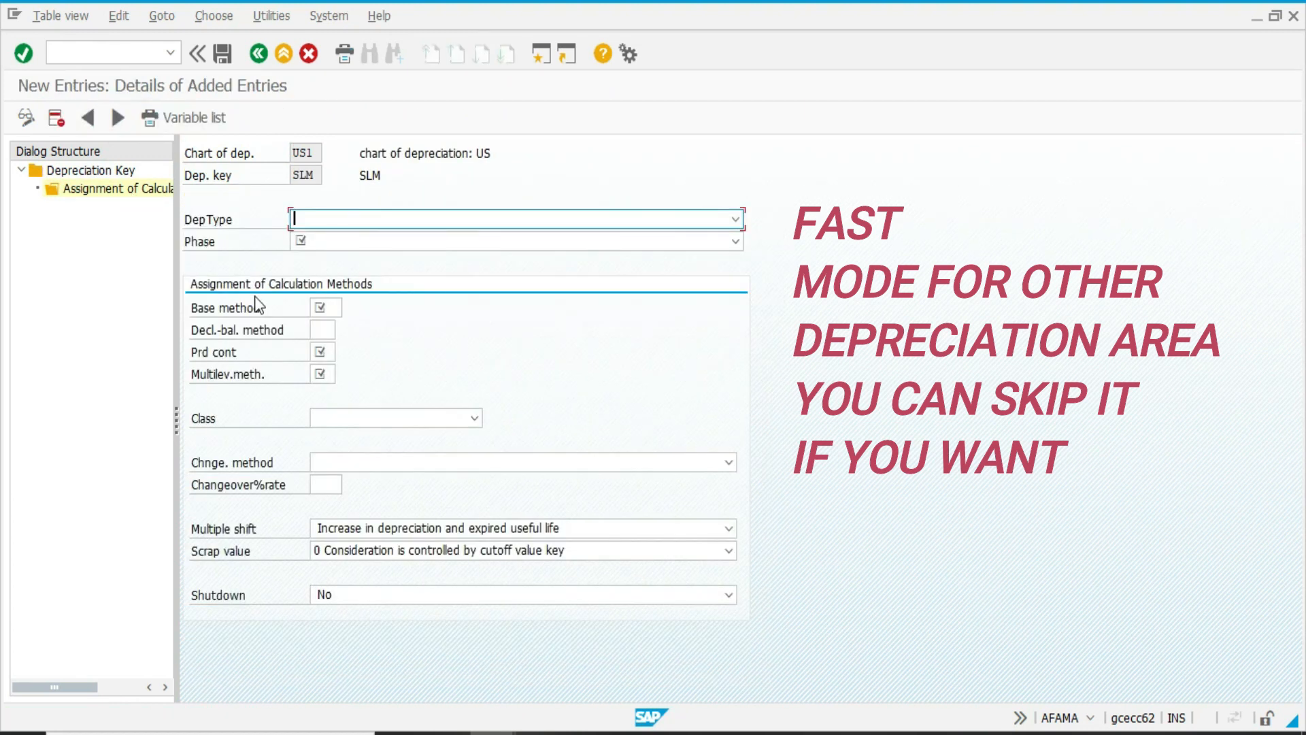
key(Down)
key(Tab)
key(Down)
key(Tab)
text(0011)
key(Tab)
key(Tab)
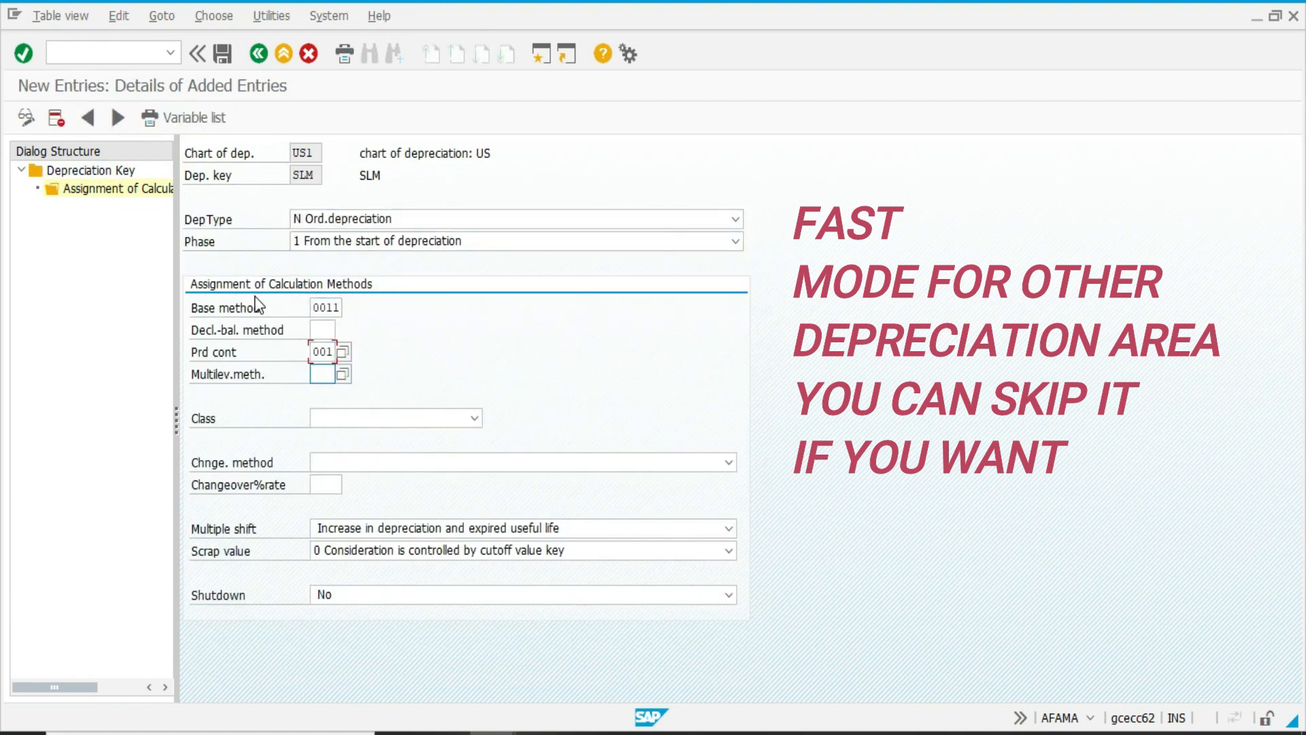
key(Return)
Set the SLM assignment's class to 1 Straight-line depreciation, save it, and return to the depreciation key overview.
click(411, 419)
click(400, 450)
key(ctrl+s)
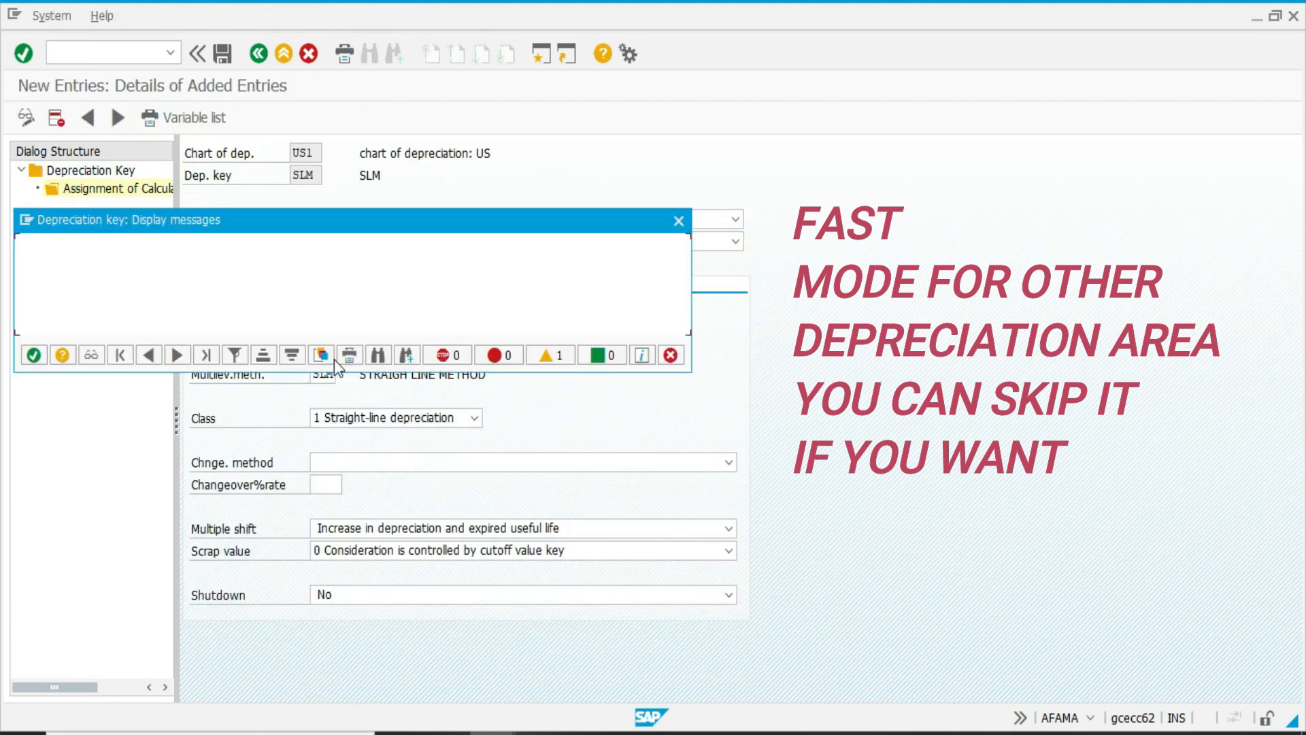
click(32, 356)
click(206, 333)
key(F3)
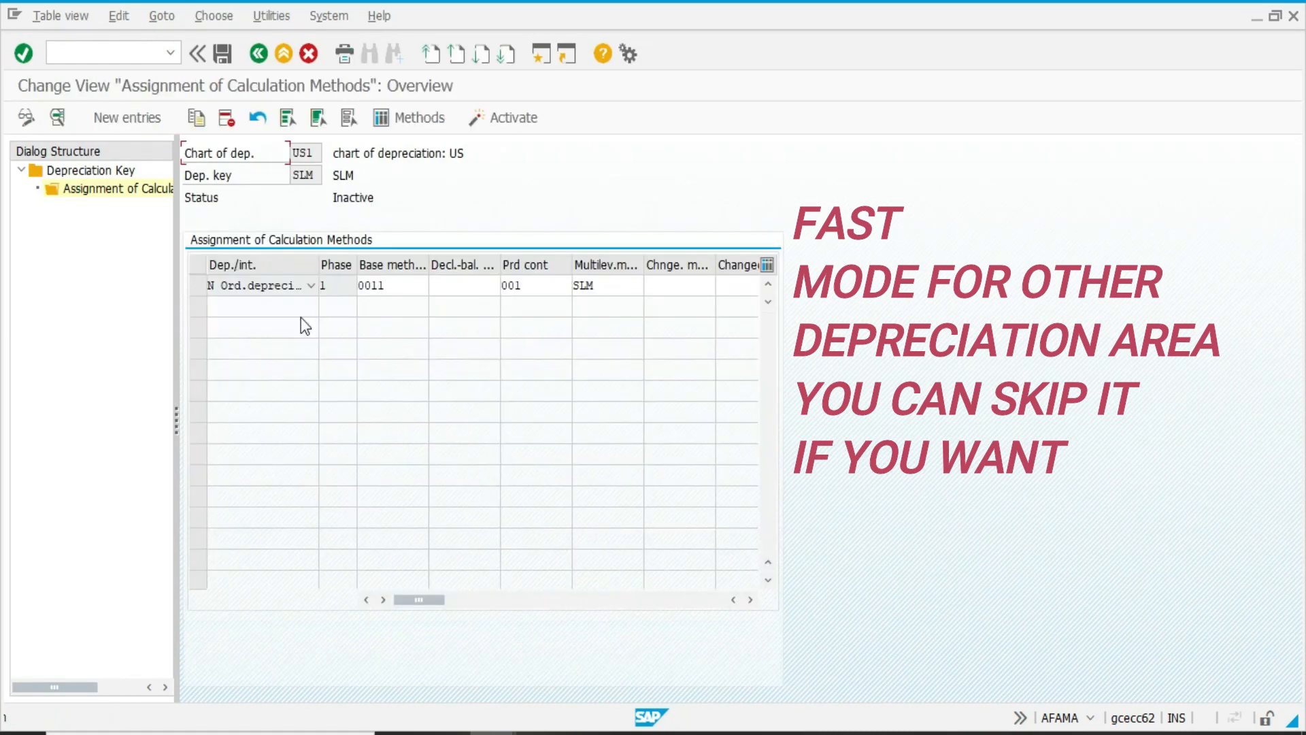
key(F3)
key(F3)
Create depreciation key WDV with the description WDV 10% in chart US1.
click(128, 128)
text(WDV)
key(Tab)
key(Down)
key(Down)
key(Down)
key(Down)
key(Up)
key(Up)
key(Tab)
Assign N Ord.depreciation, phase 1, base method 0013, period control 001 and multilevel method WDV to the new WDV key.
double_click(114, 190)
click(132, 128)
key(Down)
key(Down)
key(Tab)
key(Tab)
text(0013)
key(Tab)
Set the WDV assignment's class to 2 Declining-balance depreciation and its changeover method to 0 No automatic changeover, and save.
key(Down)
key(Tab)
text(001)
key(shift+Tab)
key(Delete)
key(Tab)
key(Tab)
text(WDV)
key(Return)
key(Tab)
key(Tab)
key(Tab)
key(Tab)
key(Tab)
key(Tab)
key(Down)
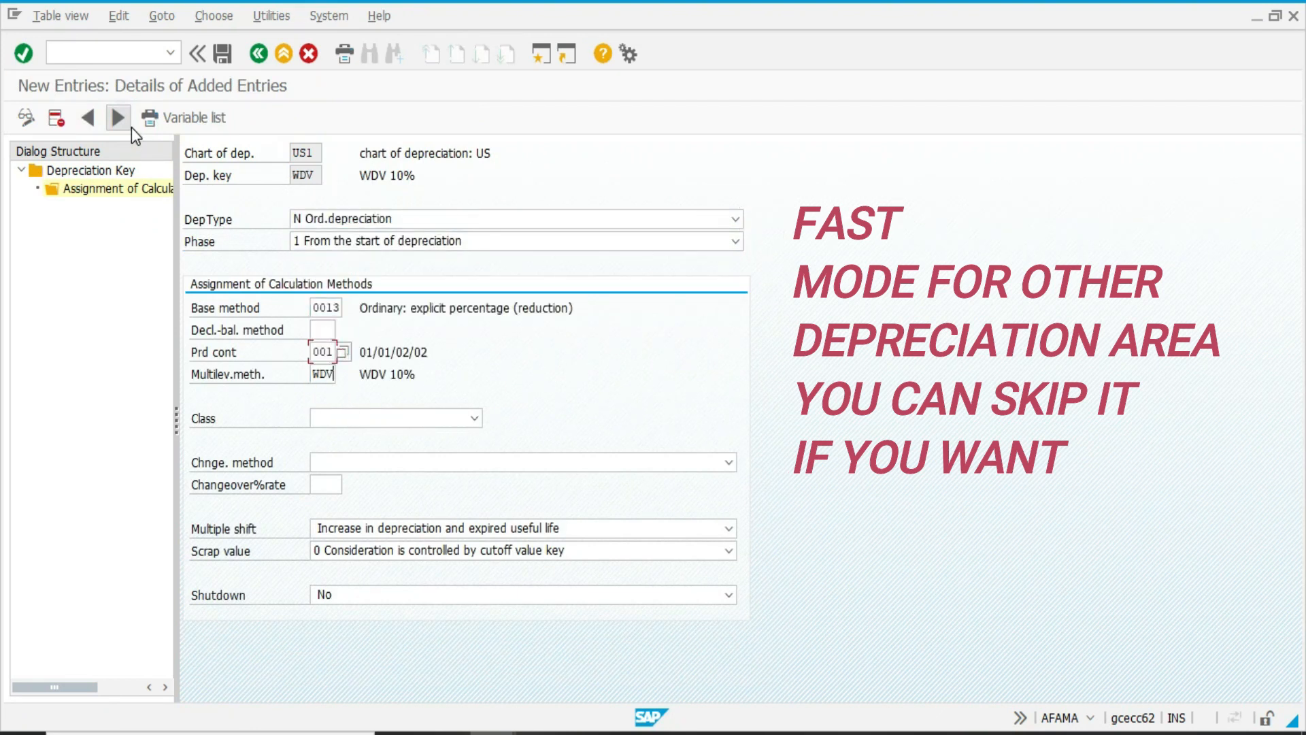
key(Down)
key(Down)
key(Tab)
key(Down)
key(Return)
key(Return)
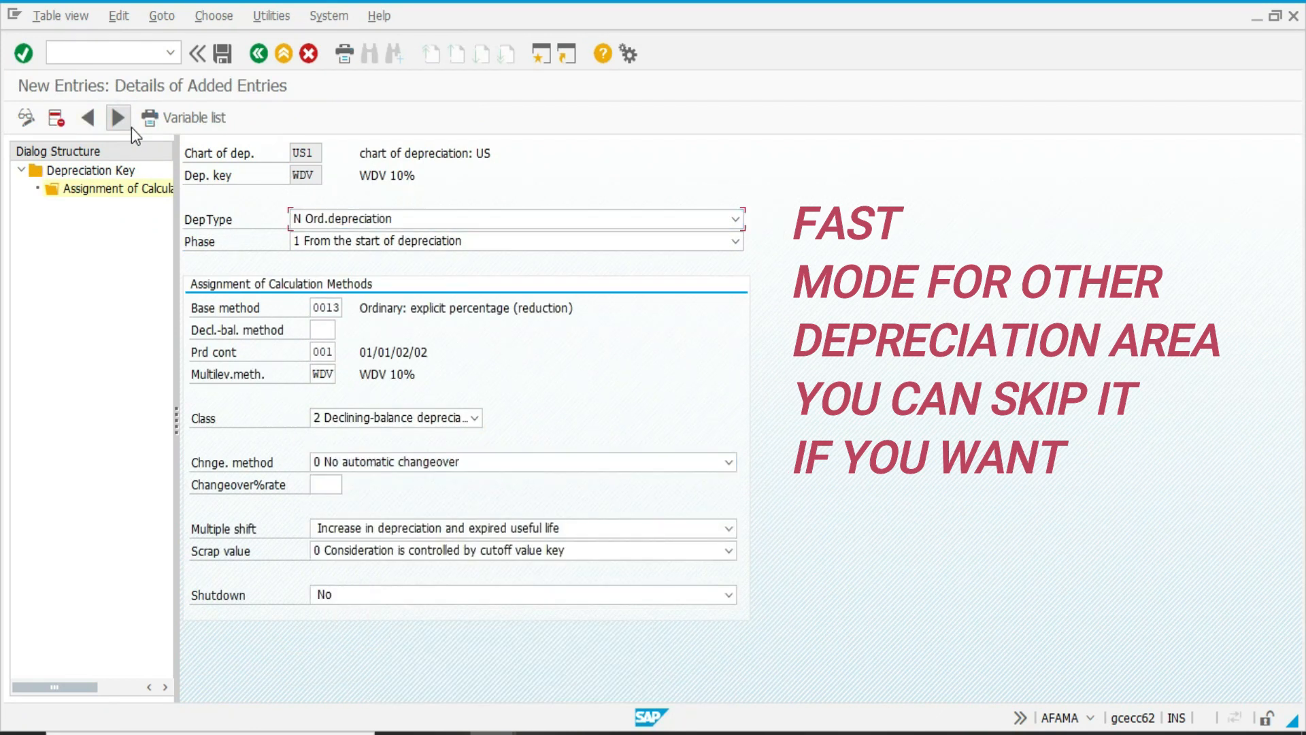
key(ctrl+s)
key(Tab)
key(Tab)
key(ctrl+s)
key(Tab)
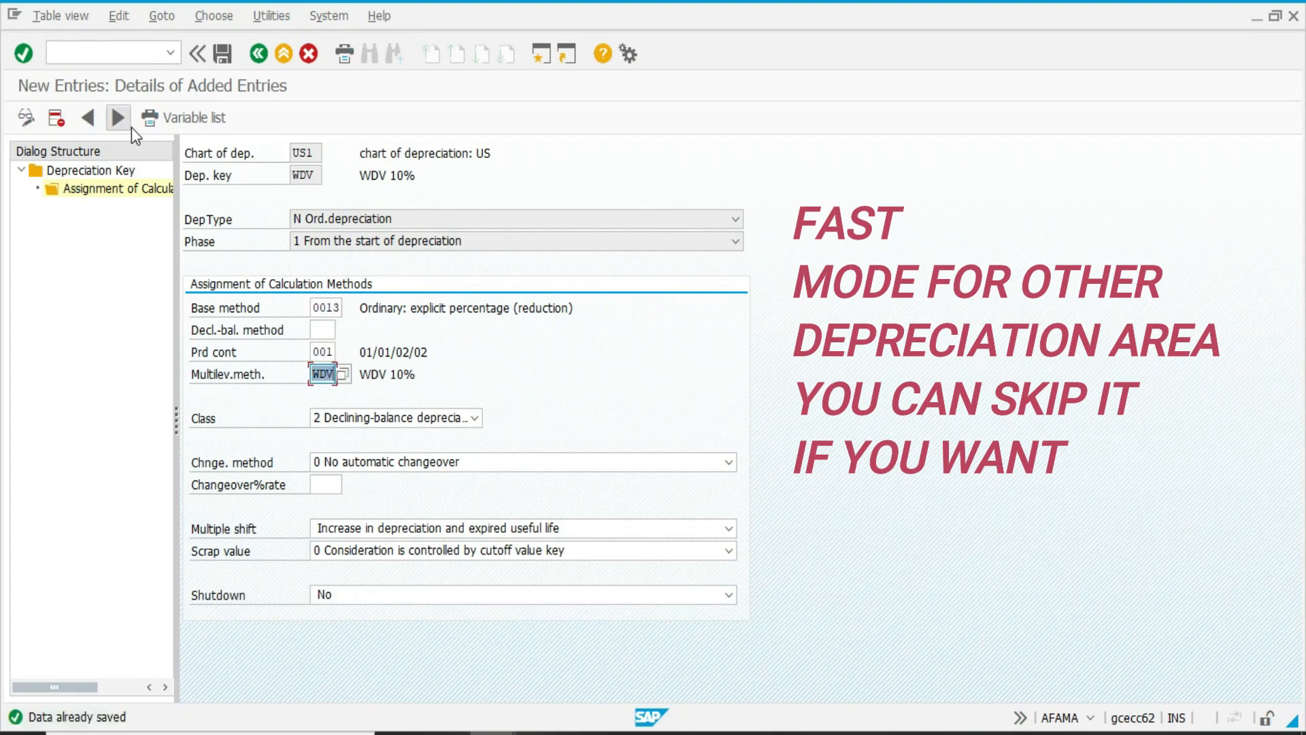
Reopen the WDV key's calculation method assignment, try base method 0012, and restore 0013 with a save.
double_click(116, 170)
double_click(155, 187)
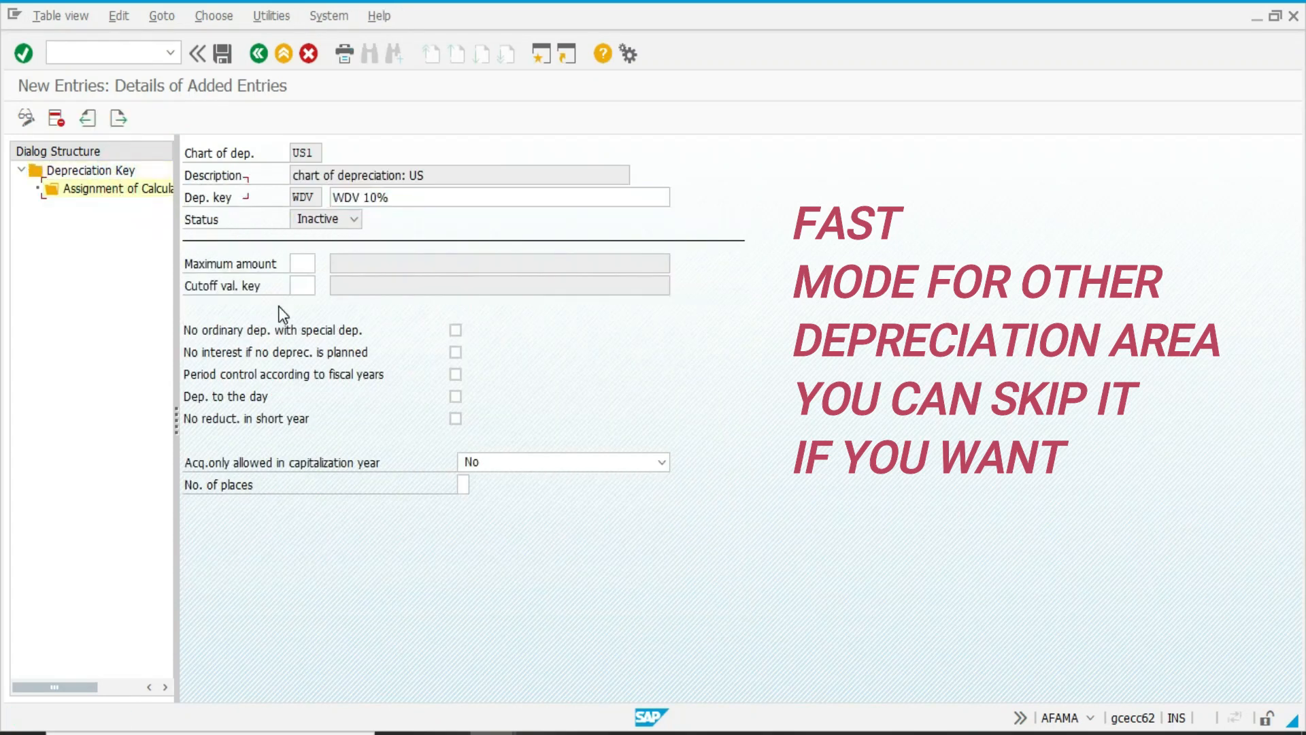
text(0012)
key(Return)
key(ctrl+s)
key(Return)
text(0013)
key(Return)
key(ctrl+s)
key(Return)
key(Tab)
key(Tab)
key(Tab)
key(Tab)
key(Tab)
key(Tab)
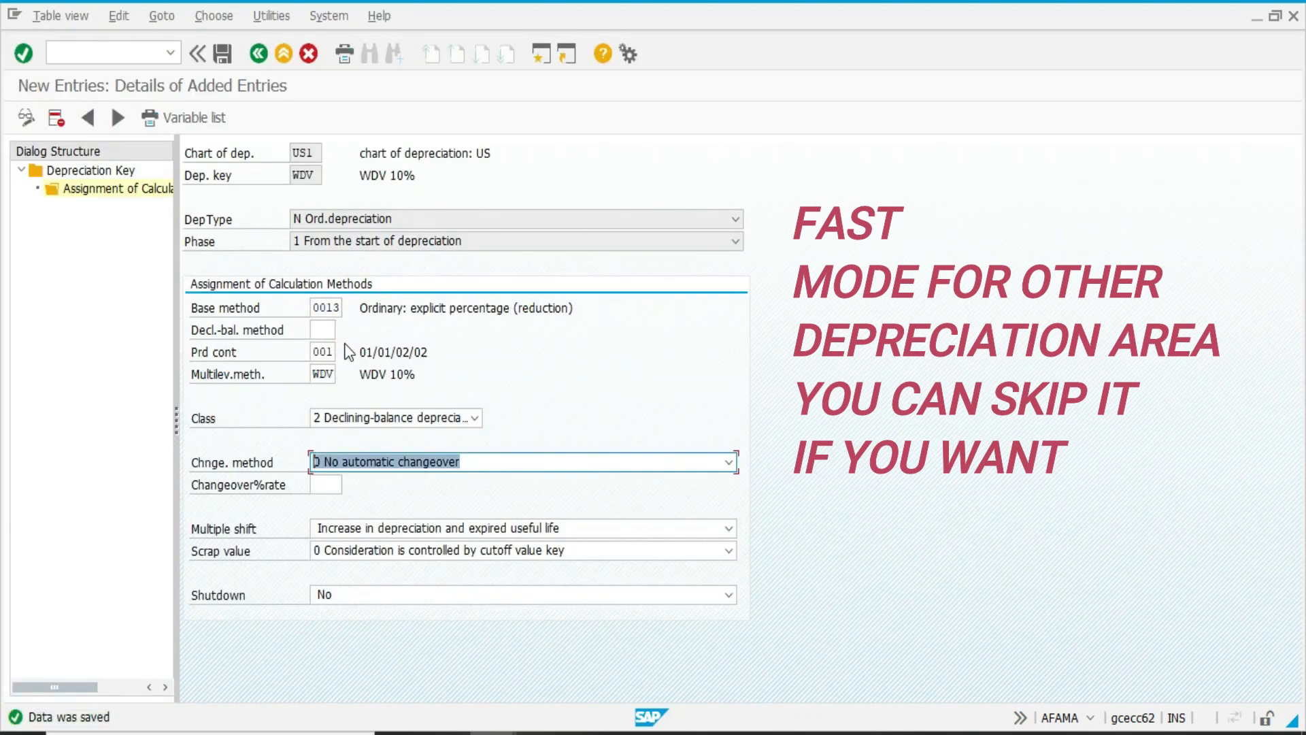
Reopen depreciation key maintenance, locate key SLM in chart US1 and activate it.
key(F3)
key(F3)
key(F3)
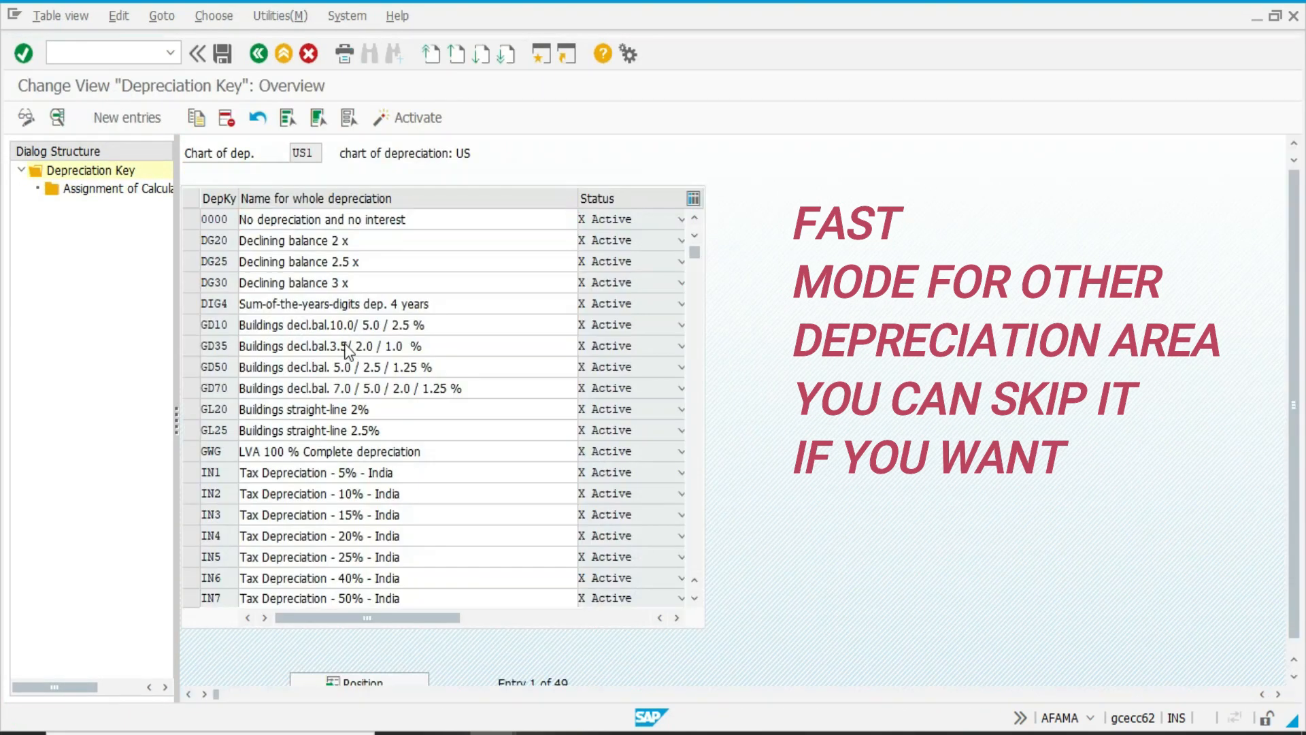
key(F3)
click(151, 586)
click(359, 683)
text(SLM)
key(Return)
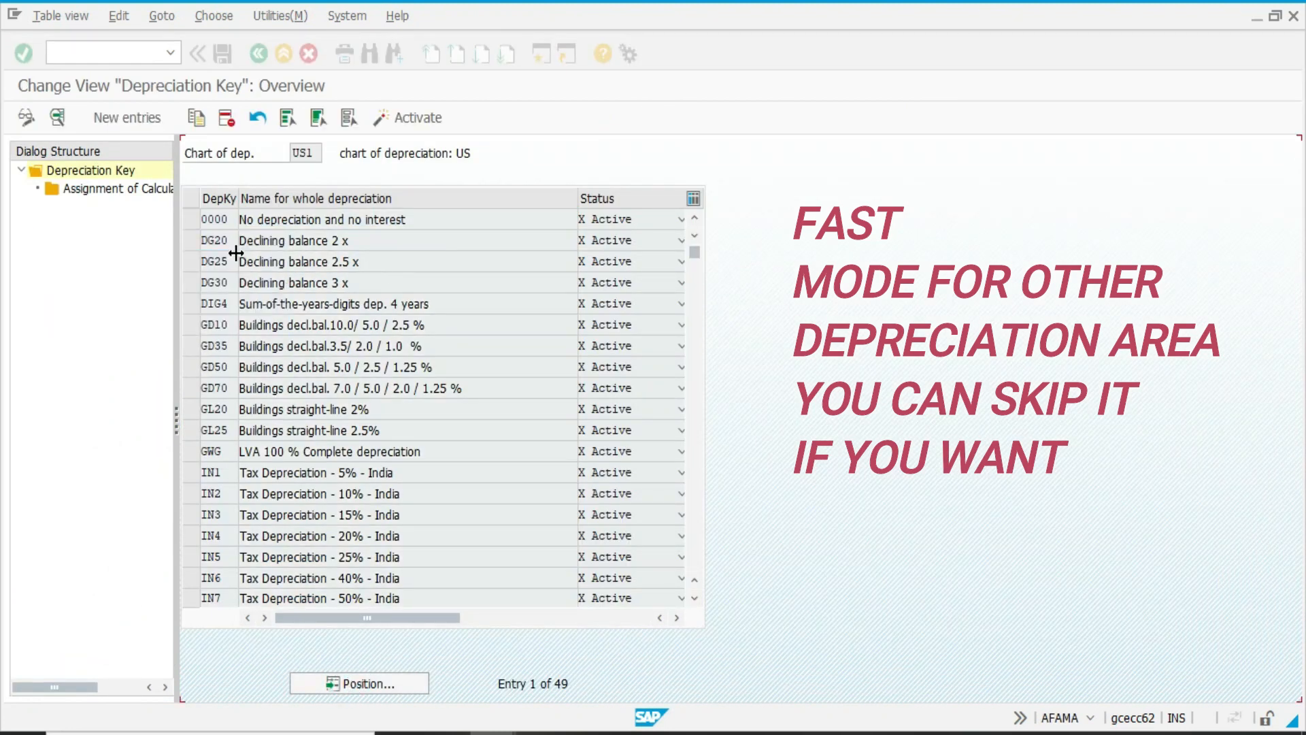
click(191, 220)
click(407, 117)
click(30, 354)
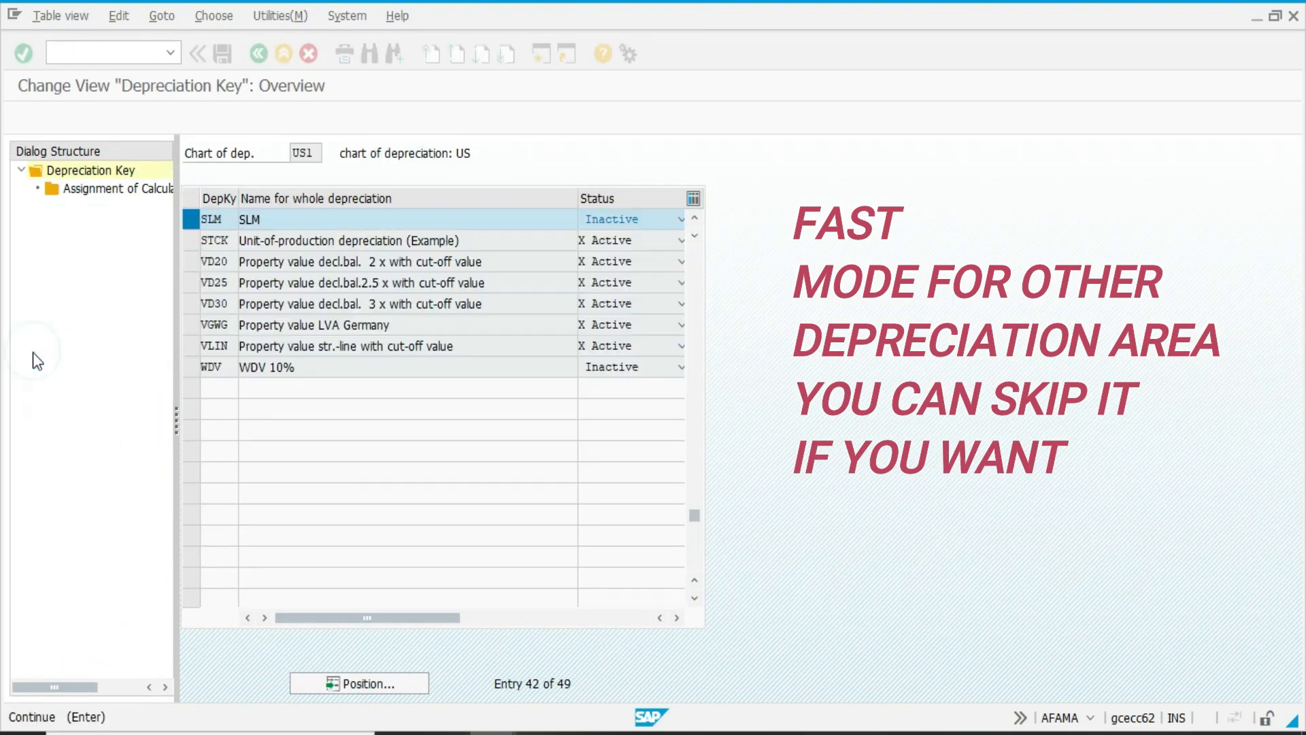
Activate depreciation key WDV in chart US1, save the changes, and return to the implementation guide.
click(189, 368)
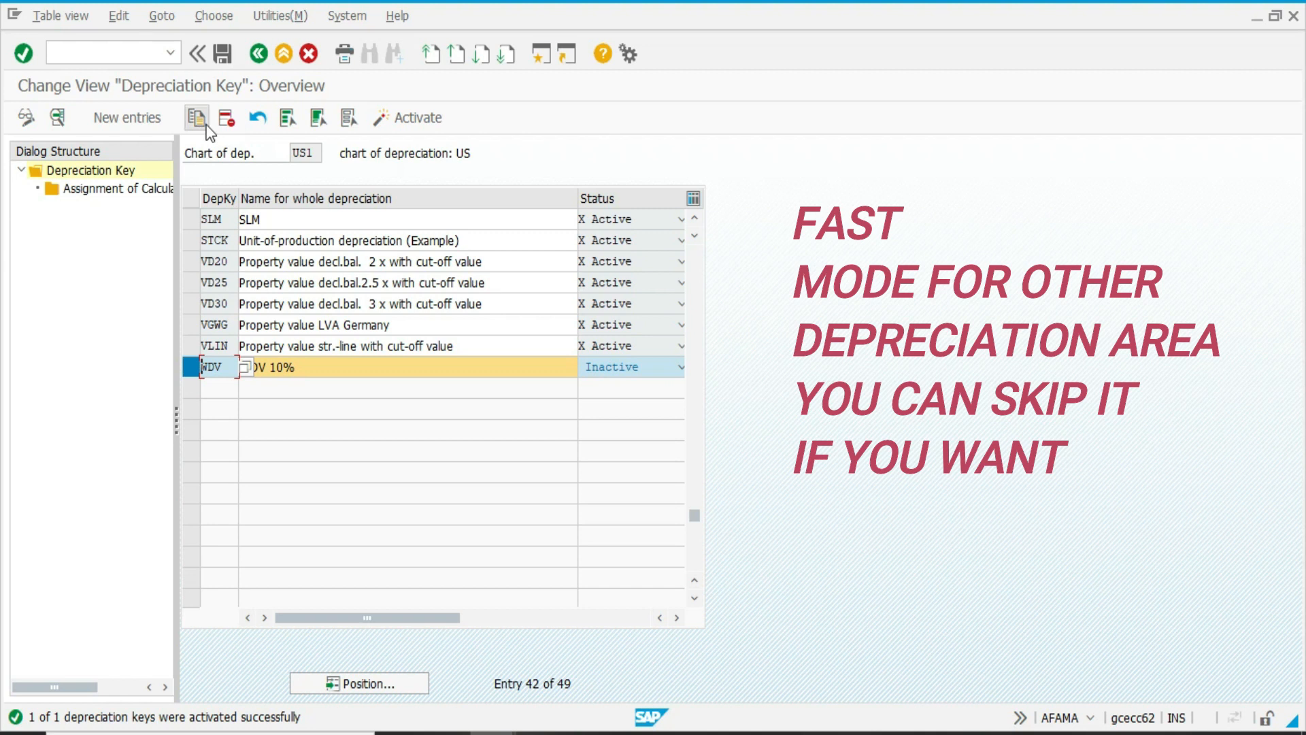
click(429, 120)
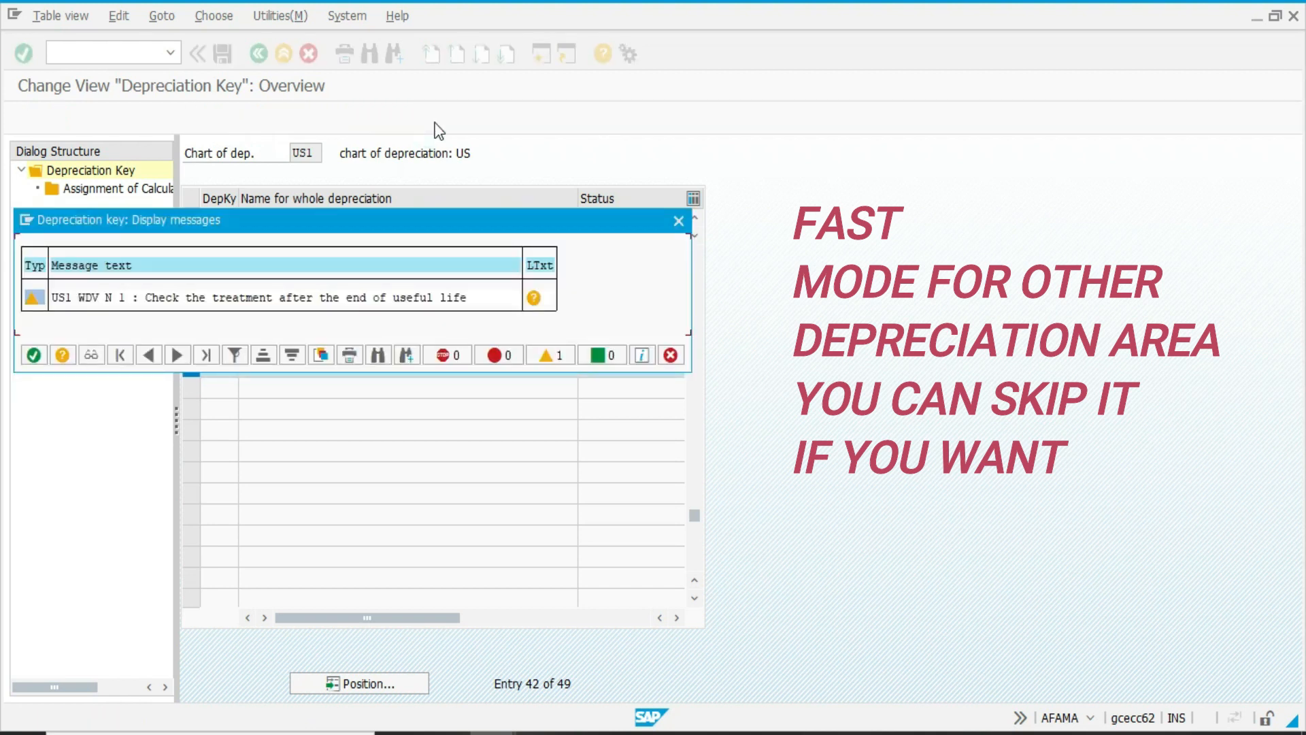
click(35, 357)
key(ctrl+s)
key(Return)
key(F3)
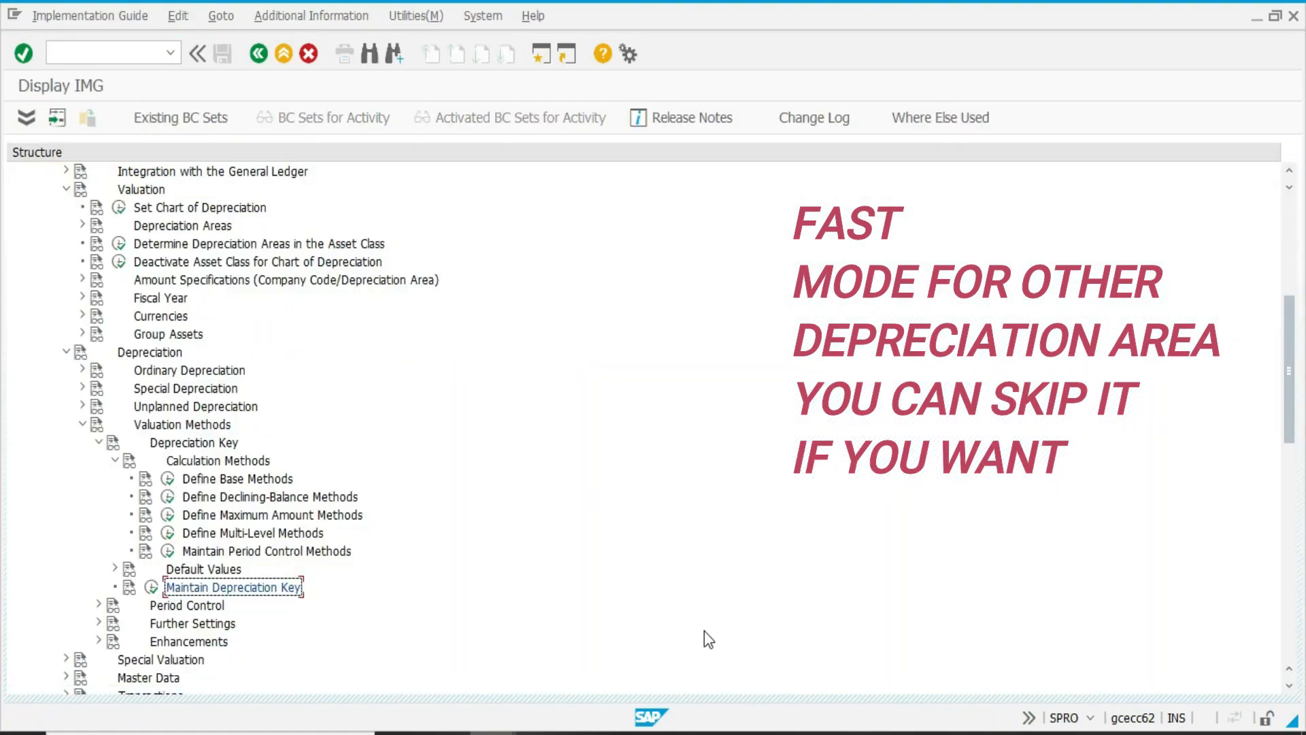